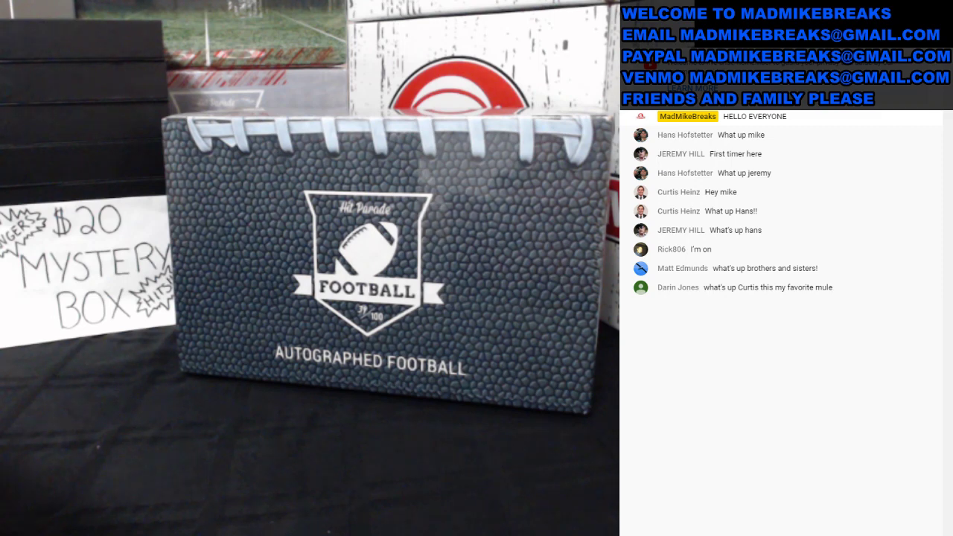
- Put the stream on the 'display' scene and bring up the NFL team sheet at Arizona Cardinals
{"action": "left_click", "coordinate": [149, 375]}
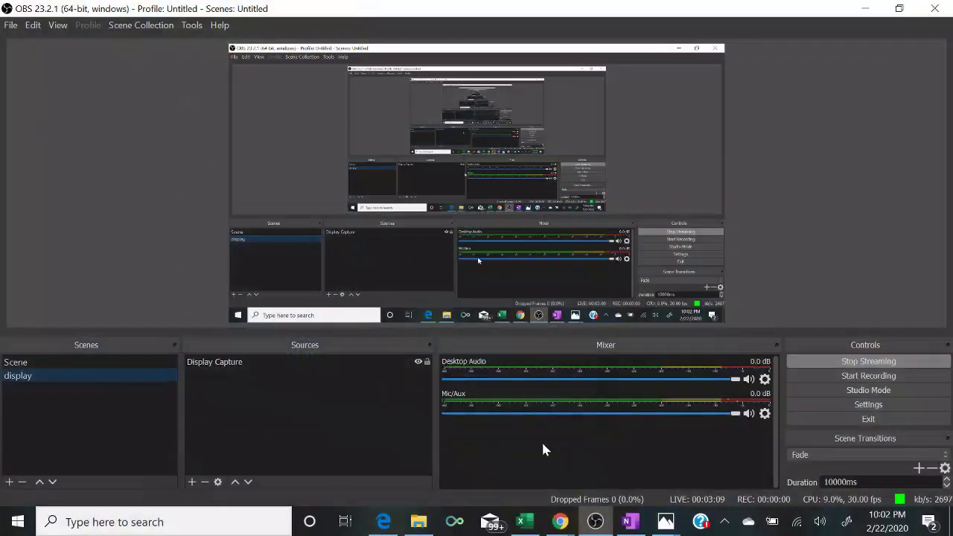
{"action": "left_click", "coordinate": [525, 522]}
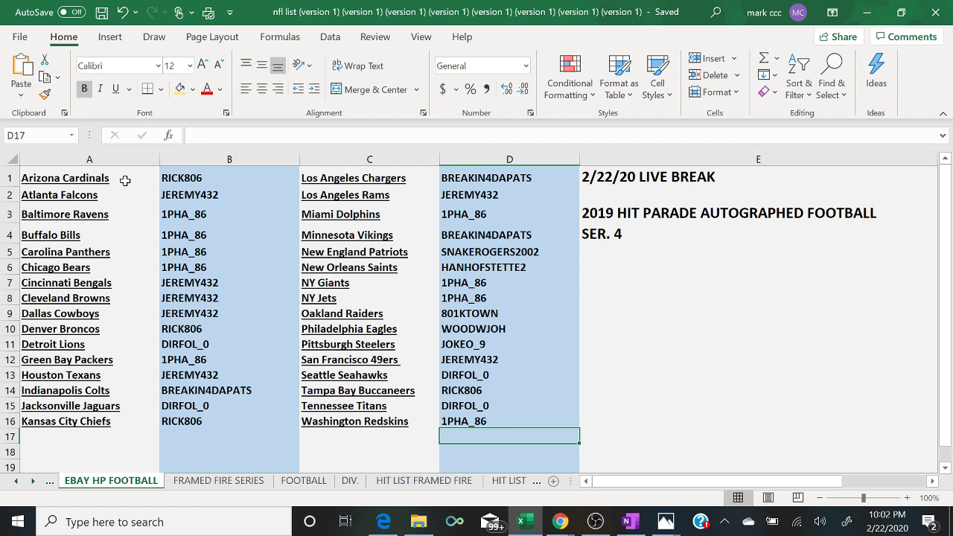
{"action": "left_click", "coordinate": [125, 181]}
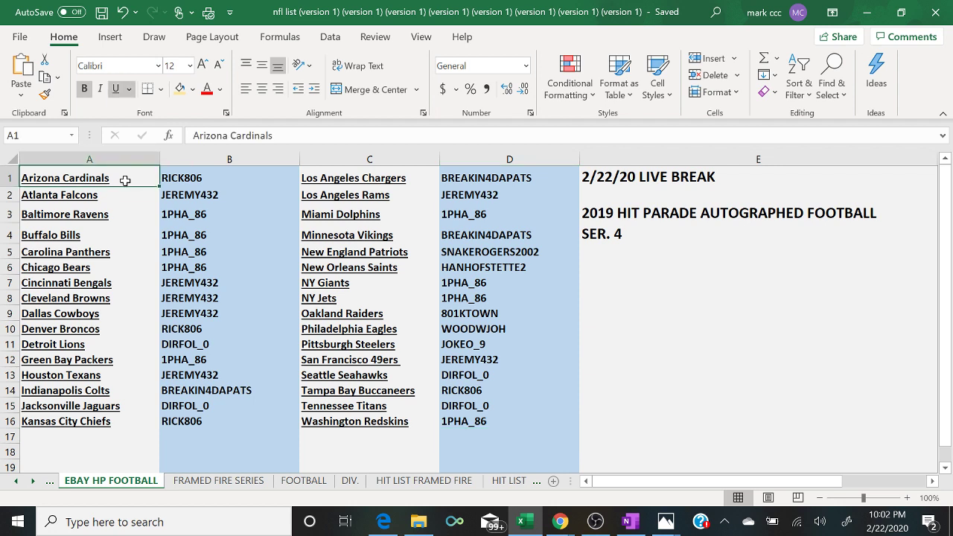
{"action": "key", "text": "Right"}
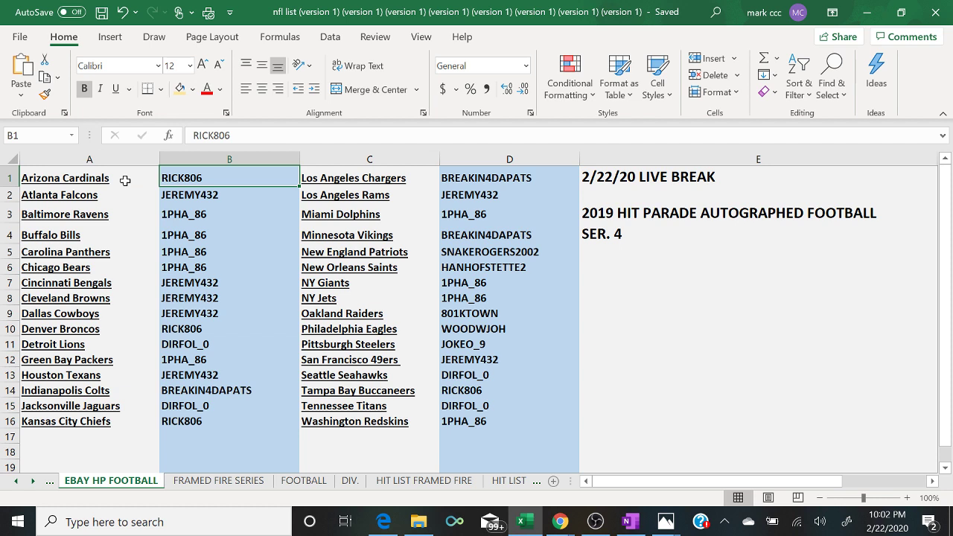
{"action": "key", "text": "Down"}
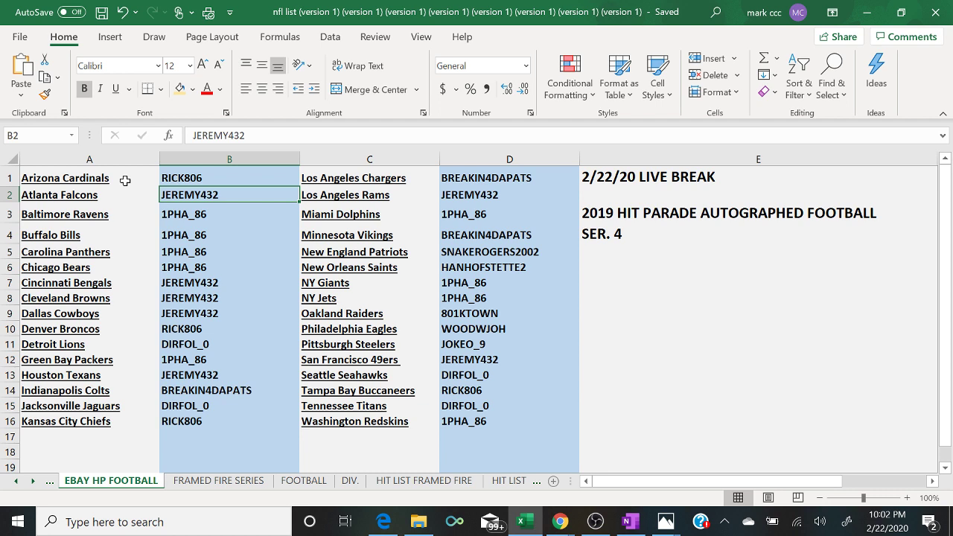
{"action": "key", "text": "Down"}
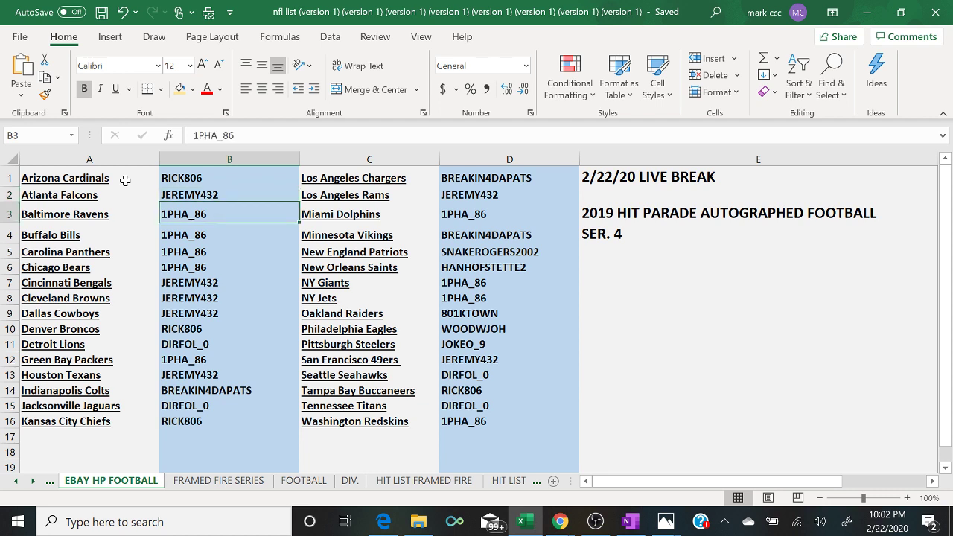
{"action": "key", "text": "Down"}
{"action": "key", "text": "Down"}
{"action": "key", "text": "Down"}
{"action": "key", "text": "Down"}
{"action": "key", "text": "Down"}
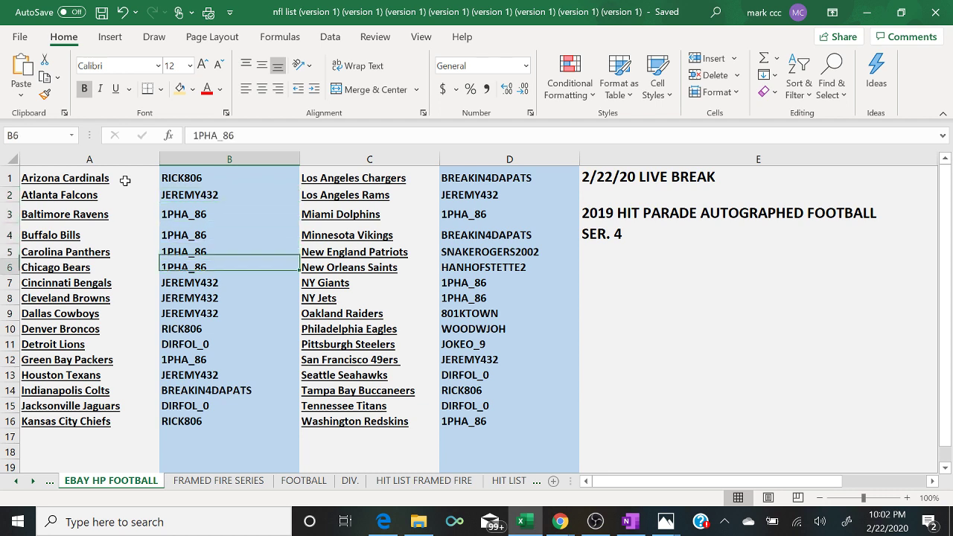
{"action": "key", "text": "Down"}
{"action": "key", "text": "Down"}
{"action": "key", "text": "Down"}
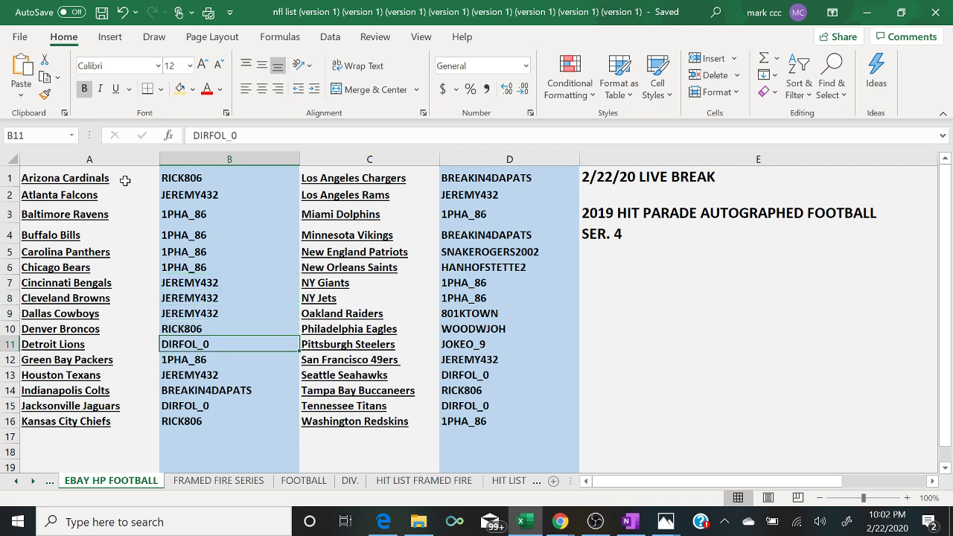
{"action": "key", "text": "Down"}
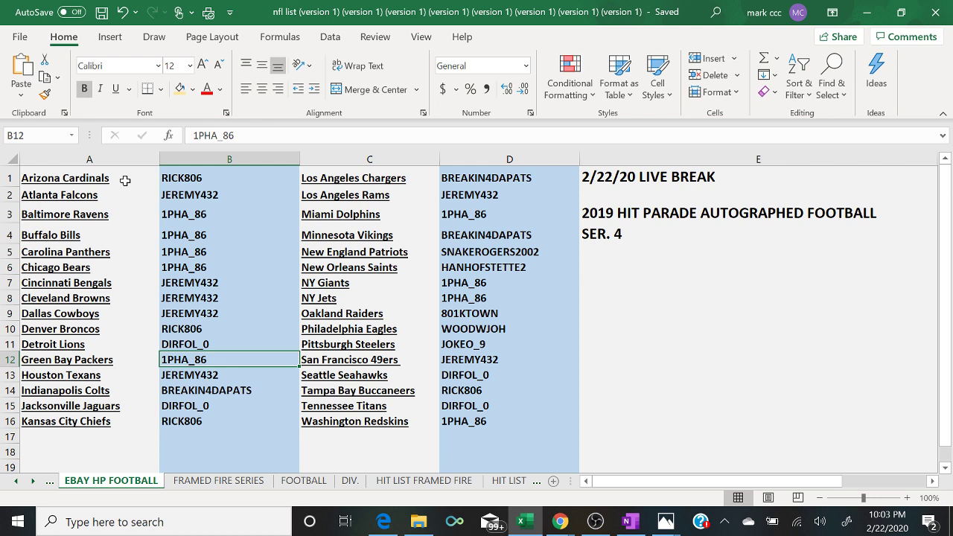
{"action": "key", "text": "Down"}
{"action": "key", "text": "Down"}
{"action": "key", "text": "Down"}
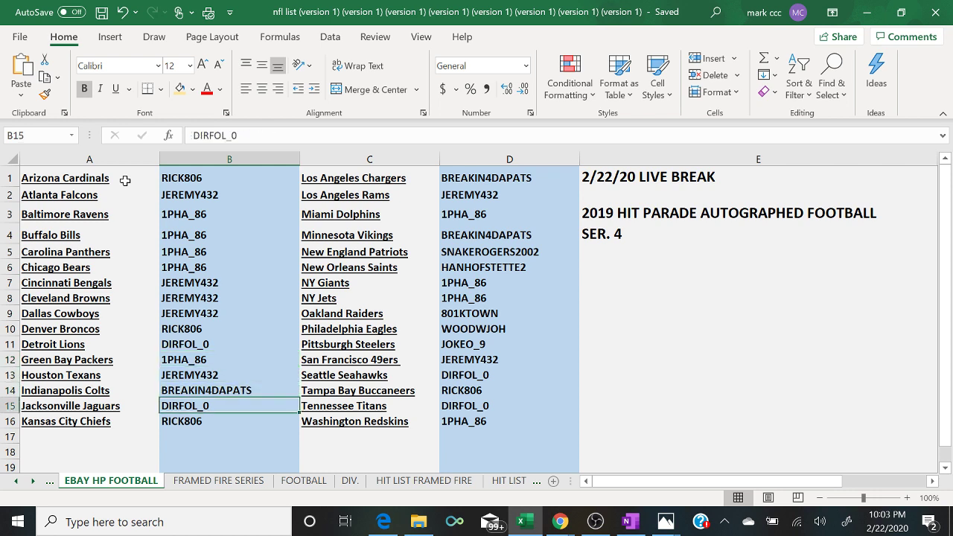
{"action": "key", "text": "Down"}
{"action": "key", "text": "Right"}
{"action": "key", "text": "Right"}
{"action": "key", "text": "Up"}
{"action": "key", "text": "Up"}
{"action": "key", "text": "Up"}
{"action": "key", "text": "Up"}
{"action": "key", "text": "Up"}
{"action": "key", "text": "Up"}
{"action": "key", "text": "Up"}
{"action": "key", "text": "Up"}
{"action": "key", "text": "Up"}
{"action": "key", "text": "Up"}
{"action": "key", "text": "Up"}
{"action": "key", "text": "Up"}
{"action": "key", "text": "Up"}
{"action": "key", "text": "Up"}
{"action": "key", "text": "Up"}
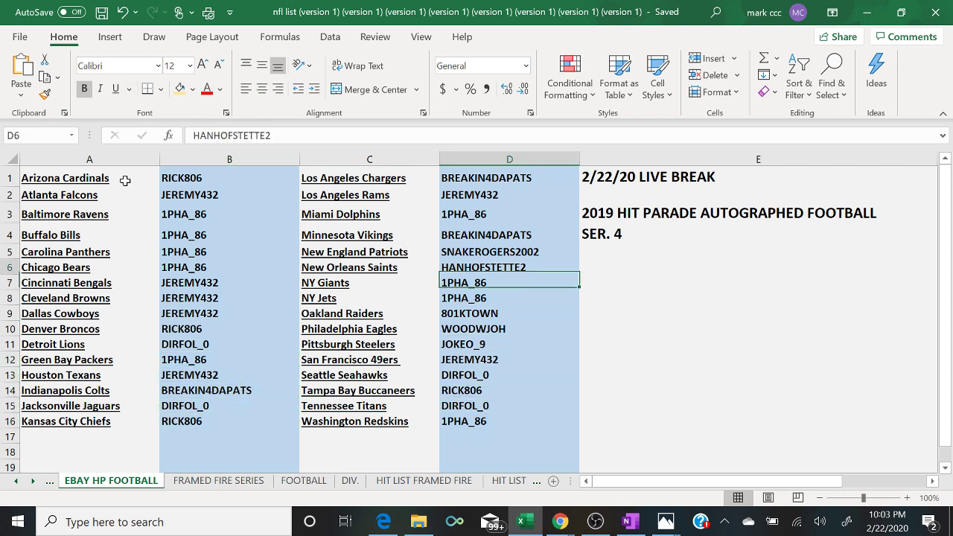
{"action": "key", "text": "Down"}
{"action": "key", "text": "Down"}
{"action": "key", "text": "Down"}
{"action": "key", "text": "Down"}
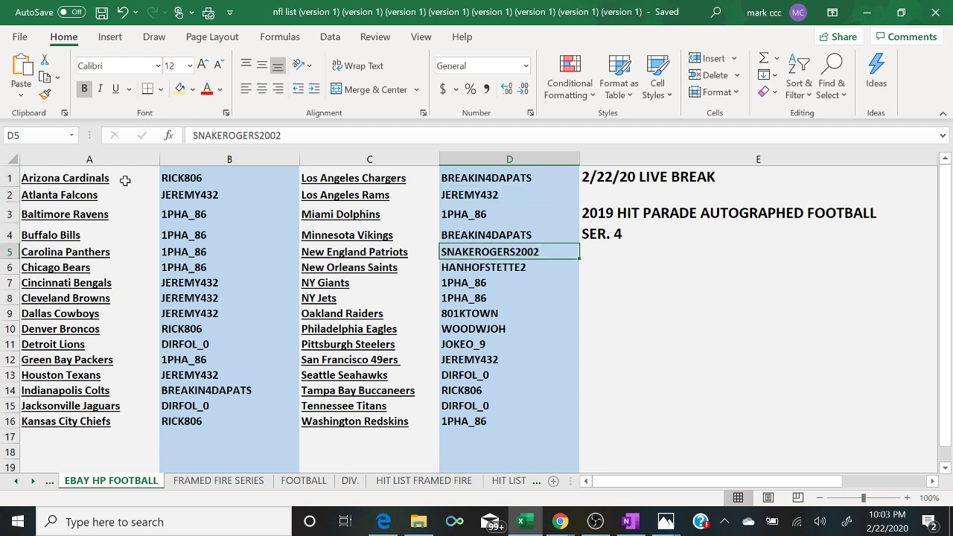
{"action": "key", "text": "Down"}
{"action": "key", "text": "Down"}
{"action": "key", "text": "Down"}
{"action": "key", "text": "Down"}
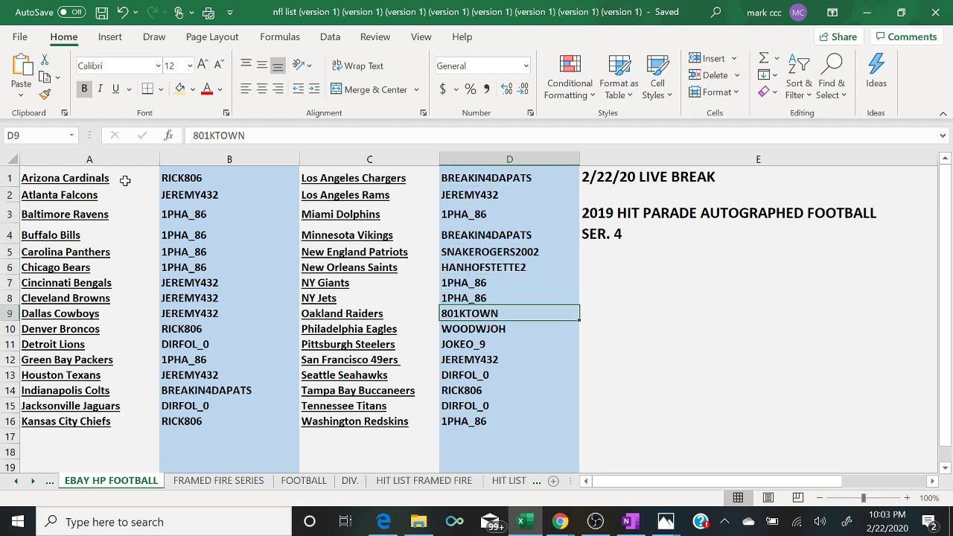
{"action": "key", "text": "Down"}
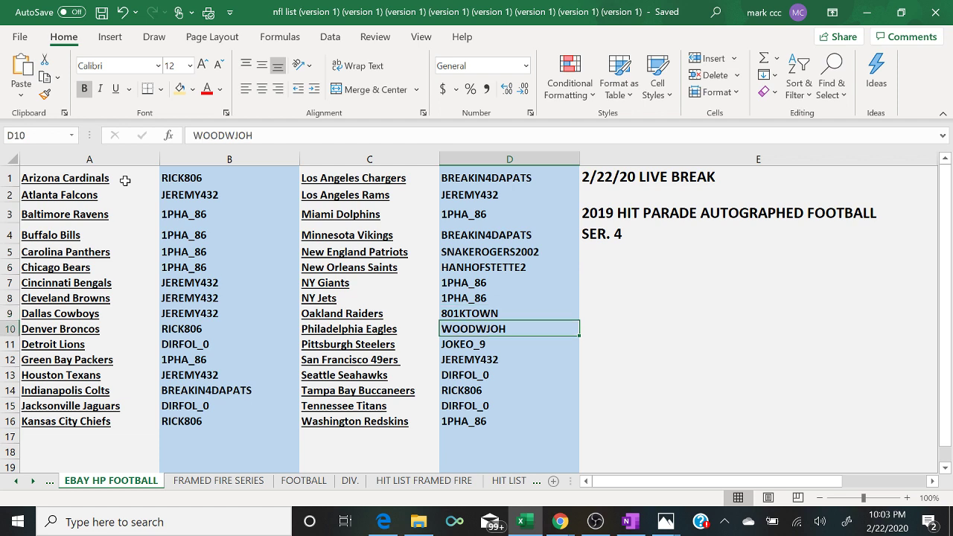
{"action": "key", "text": "Down"}
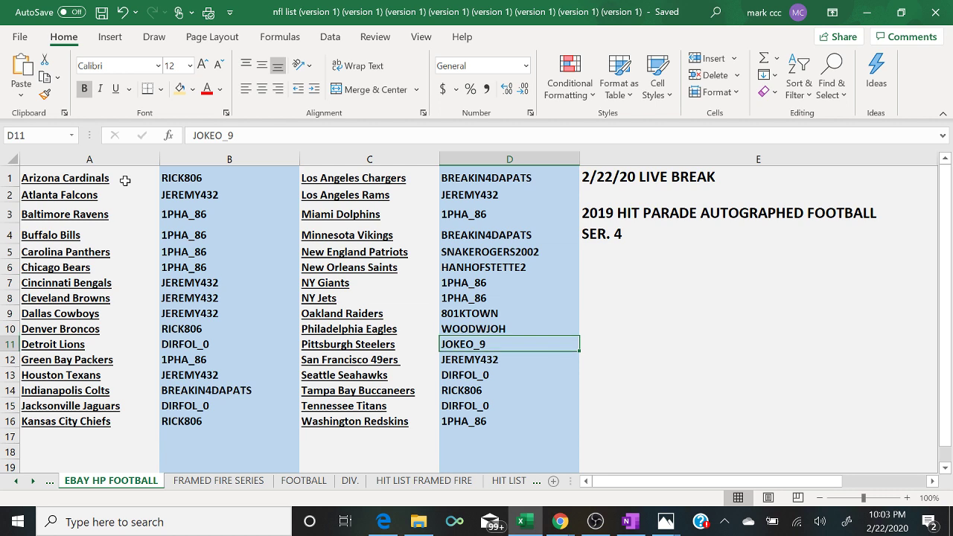
{"action": "key", "text": "Down"}
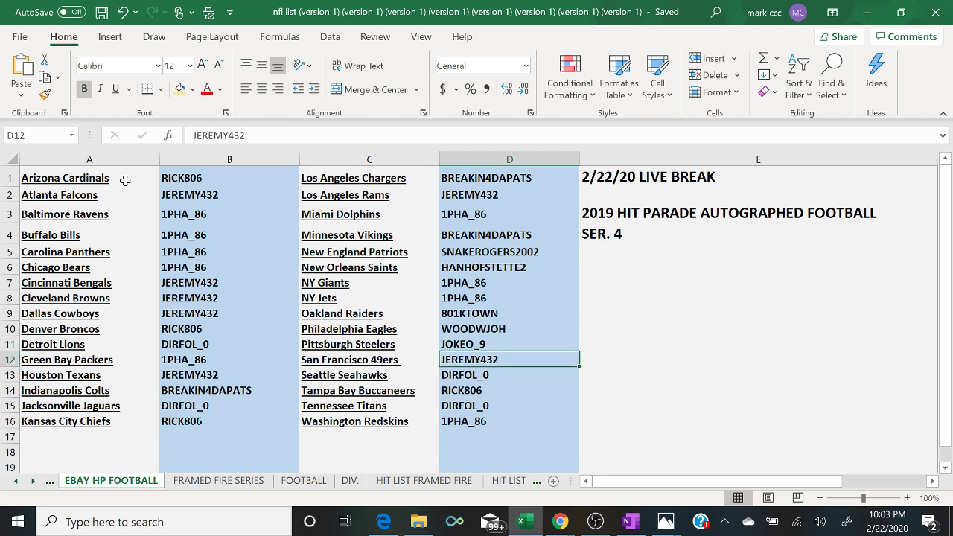
{"action": "key", "text": "Up"}
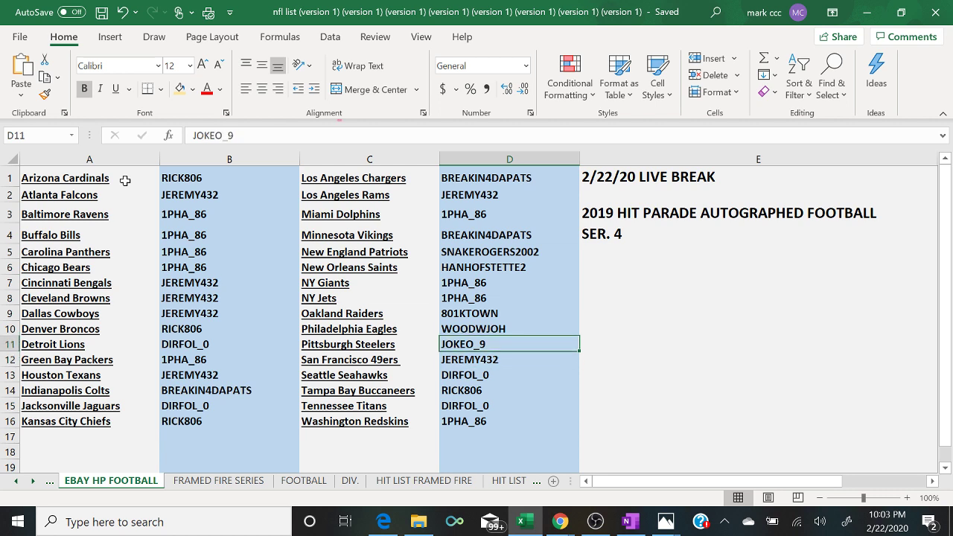
{"action": "key", "text": "Down"}
{"action": "key", "text": "Down"}
{"action": "key", "text": "Down"}
{"action": "key", "text": "Down"}
{"action": "key", "text": "Down"}
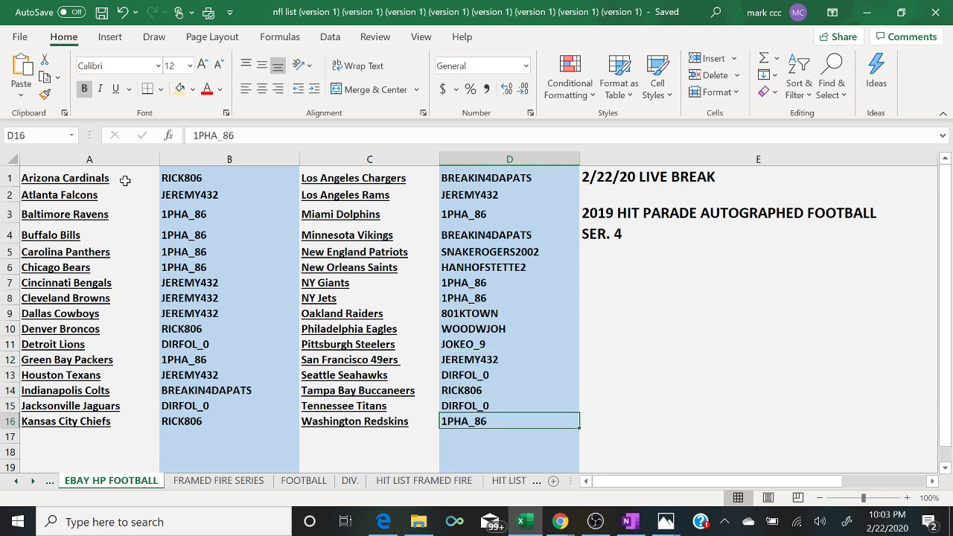
{"action": "key", "text": "Left"}
{"action": "key", "text": "Left"}
{"action": "key", "text": "Up"}
{"action": "key", "text": "Up"}
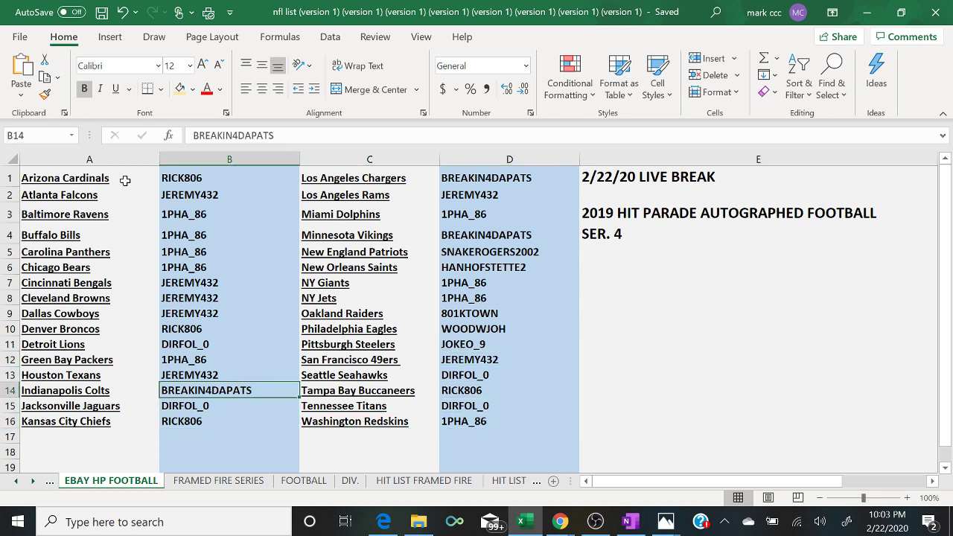
{"action": "key", "text": "Up"}
{"action": "key", "text": "Right"}
{"action": "key", "text": "Right"}
{"action": "key", "text": "Down"}
{"action": "key", "text": "Down"}
{"action": "key", "text": "Down"}
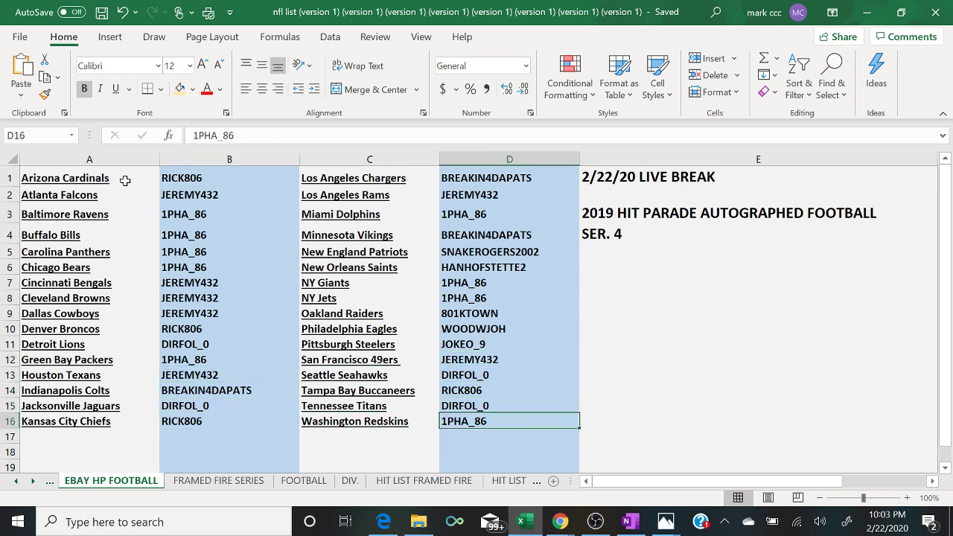
{"action": "key", "text": "Down"}
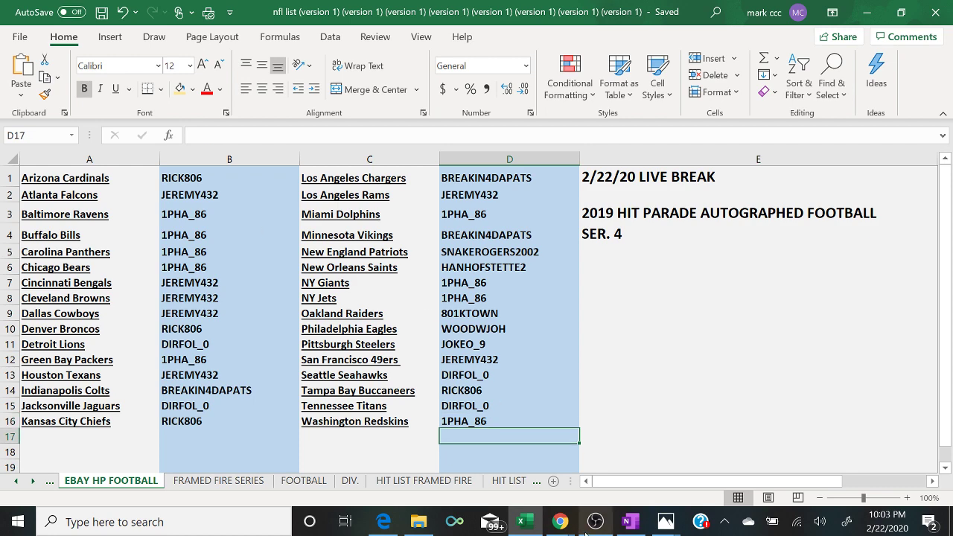
{"action": "left_click", "coordinate": [595, 522]}
- Select the 'Scene' entry in OBS to stream the webcam with chat overlay
{"action": "left_click", "coordinate": [64, 363]}
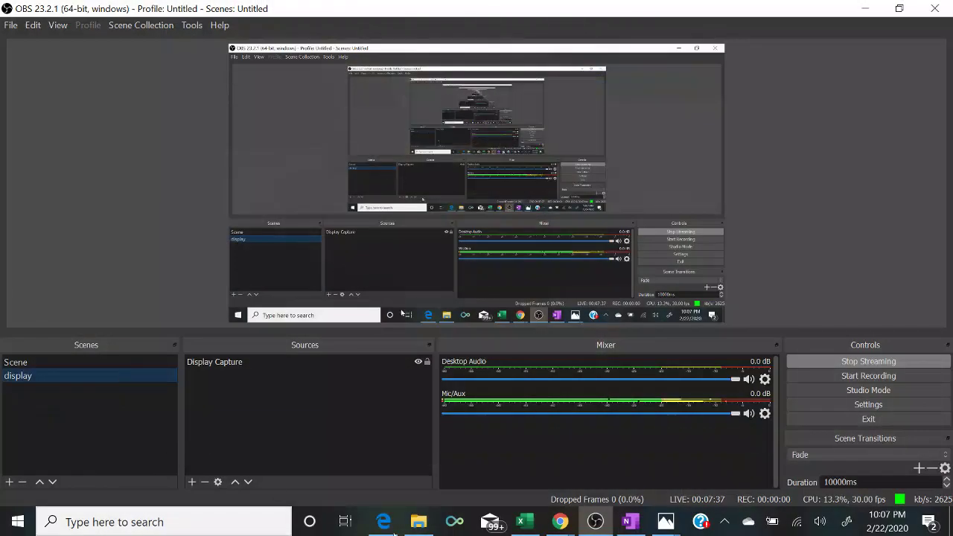
- Check the Steelers' buyer, flip the stream to the camera and back to display, and return to Excel
{"action": "left_click", "coordinate": [525, 522]}
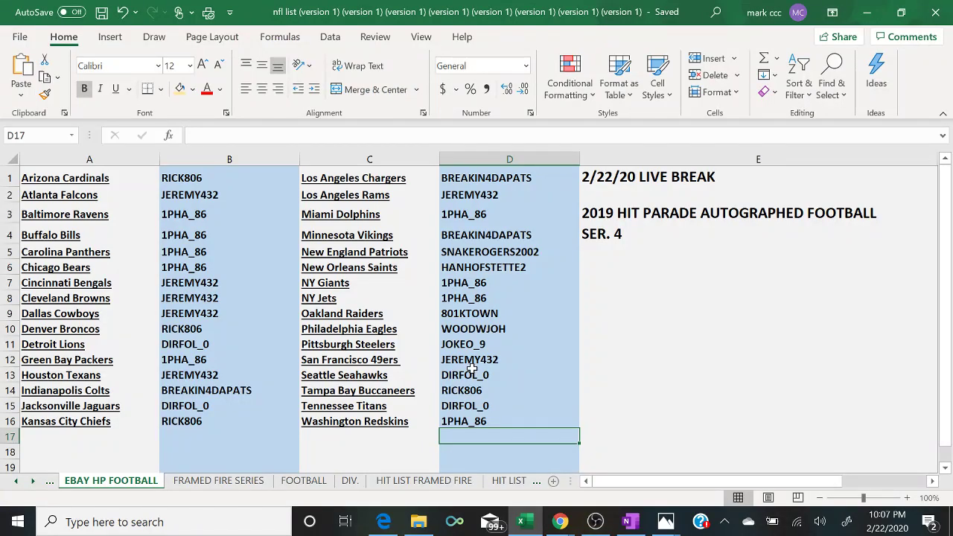
{"action": "left_click", "coordinate": [498, 347]}
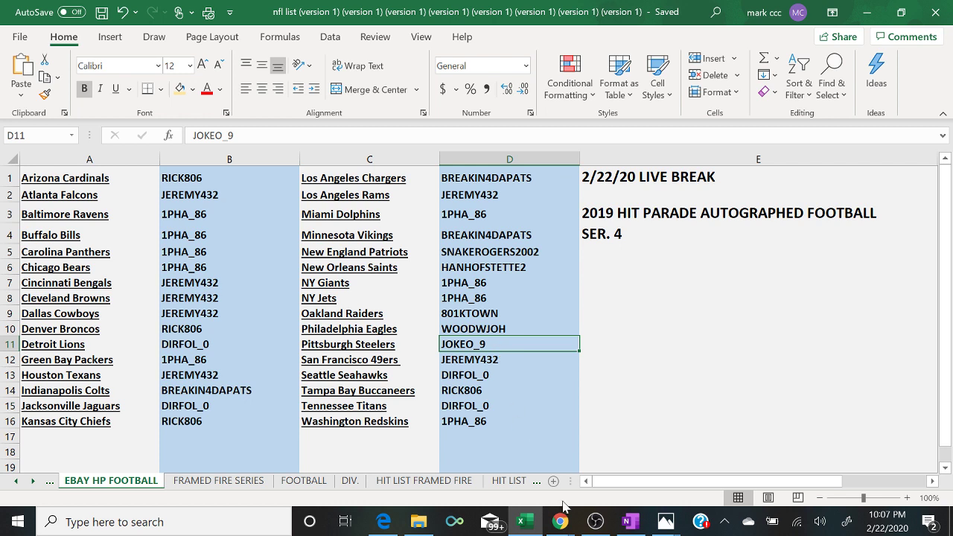
{"action": "left_click", "coordinate": [601, 526]}
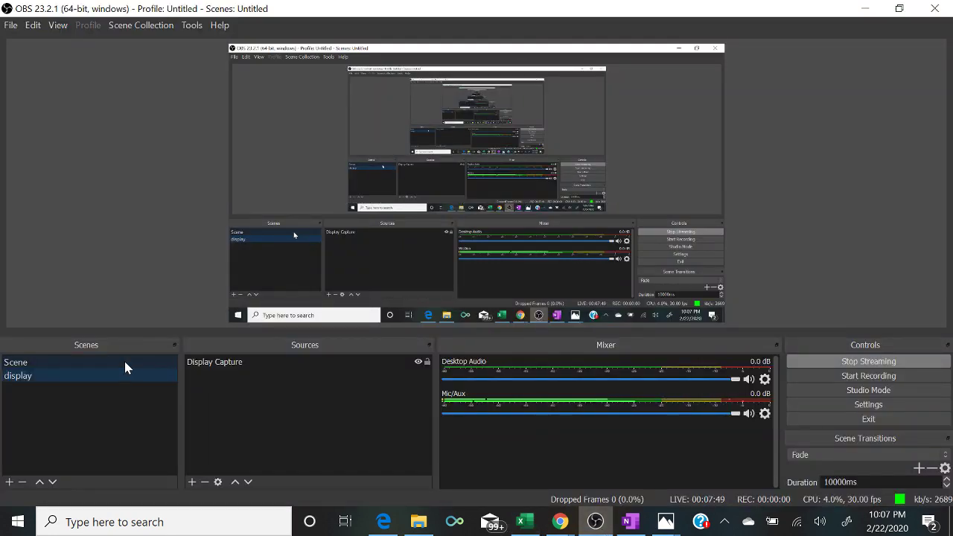
{"action": "left_click", "coordinate": [125, 362]}
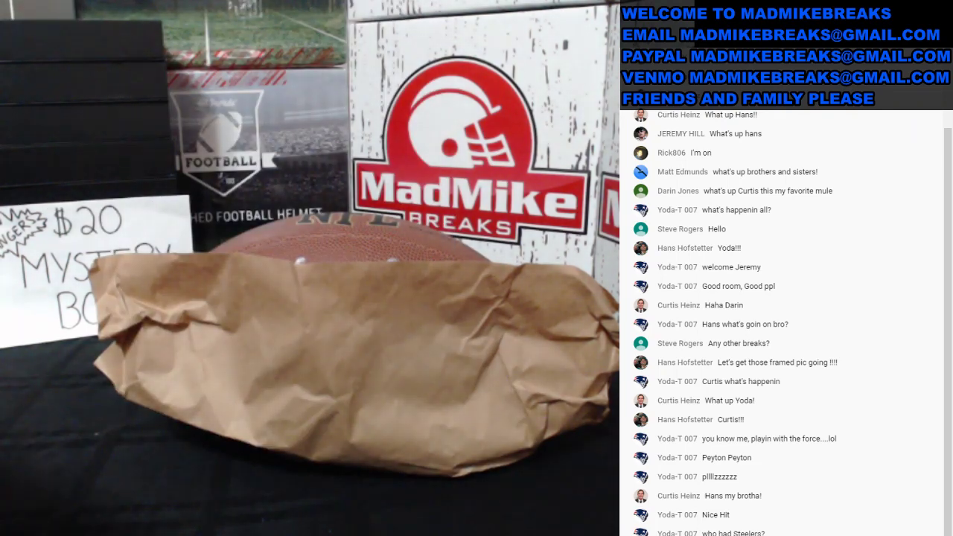
{"action": "left_click", "coordinate": [127, 380]}
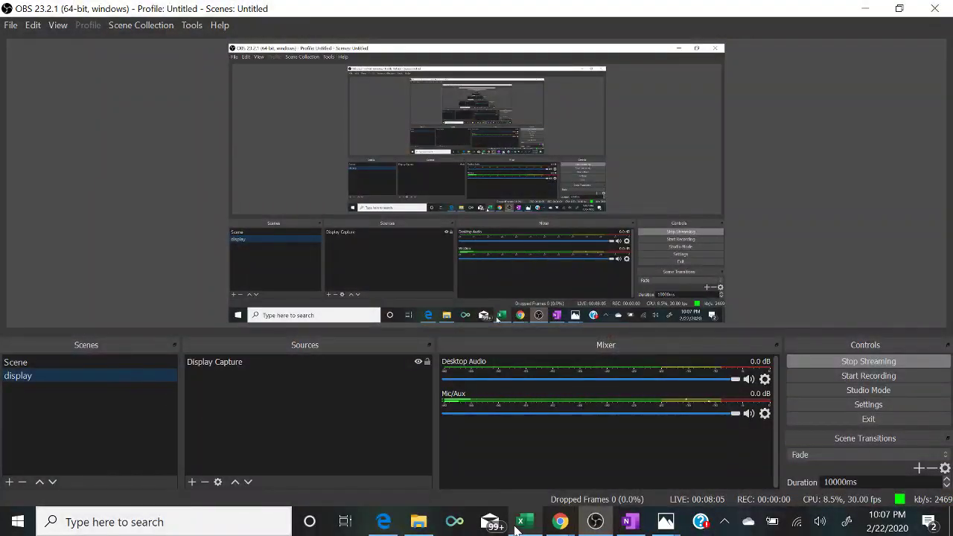
{"action": "left_click", "coordinate": [523, 522]}
- Copy the team names in column A and paste them into the RANDOM.ORG list box
{"action": "left_click", "coordinate": [227, 158]}
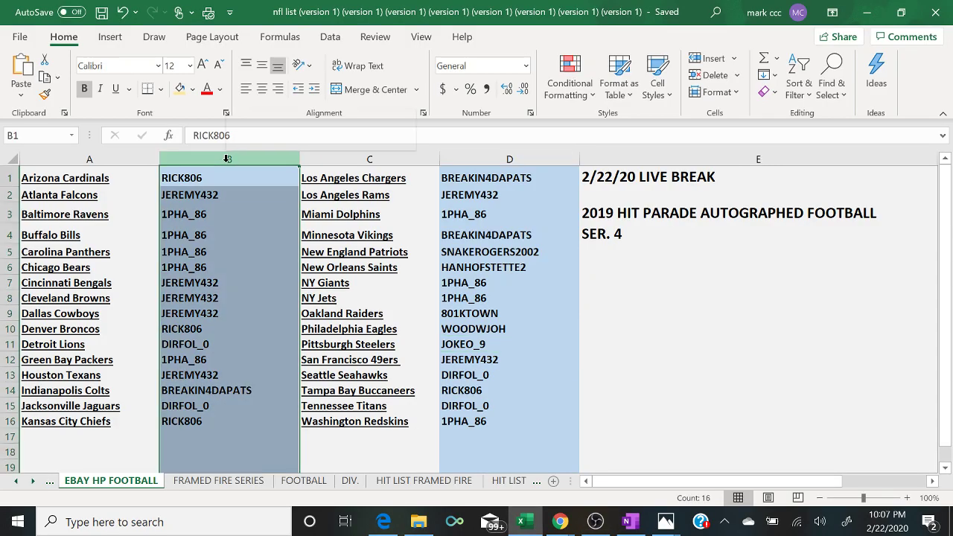
{"action": "right_click", "coordinate": [228, 160]}
{"action": "left_click", "coordinate": [126, 160]}
{"action": "right_click", "coordinate": [127, 159]}
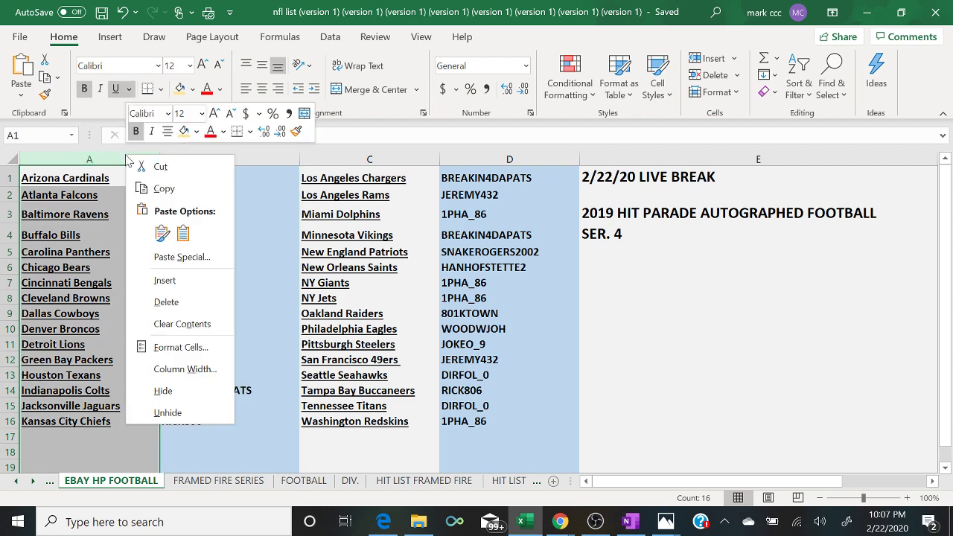
{"action": "left_click", "coordinate": [163, 192]}
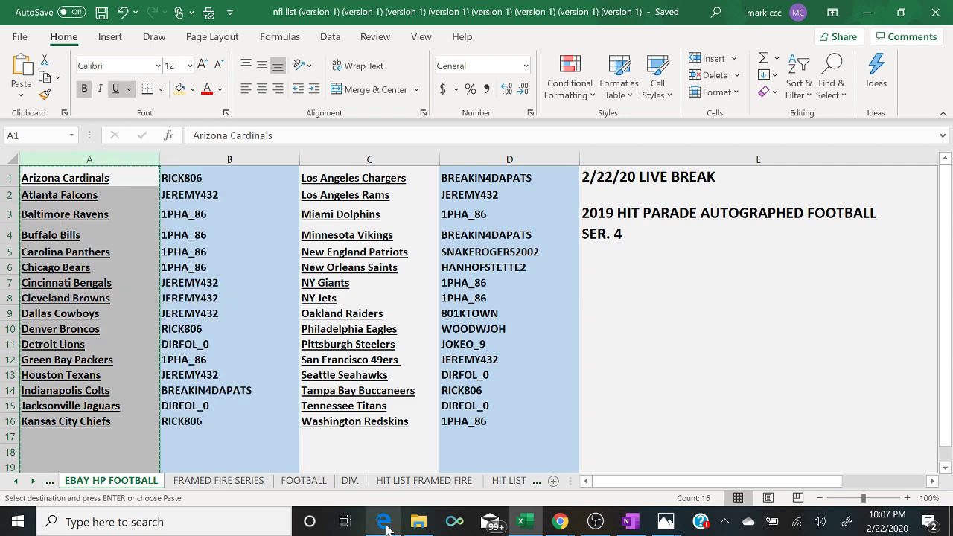
{"action": "left_click", "coordinate": [384, 523]}
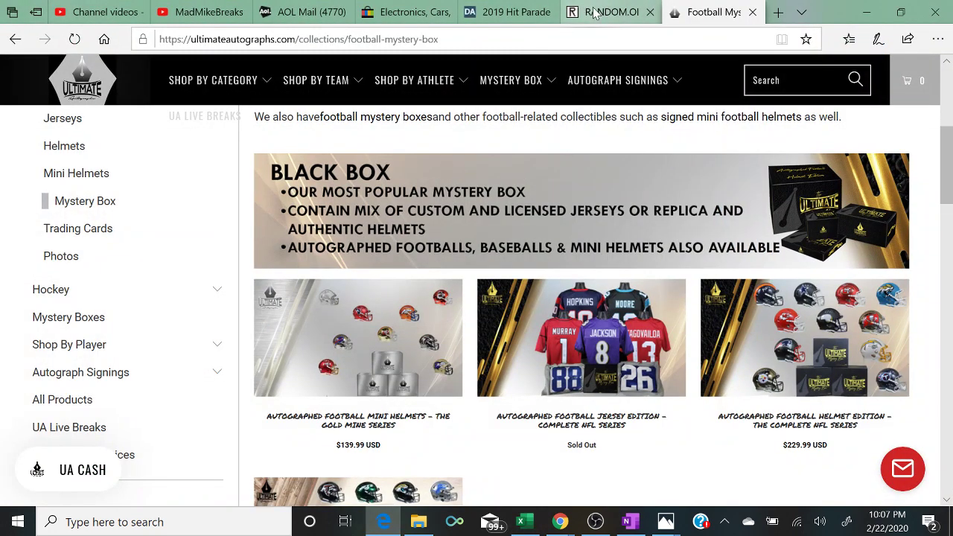
{"action": "left_click", "coordinate": [596, 12]}
{"action": "left_click", "coordinate": [302, 392]}
{"action": "right_click", "coordinate": [302, 393]}
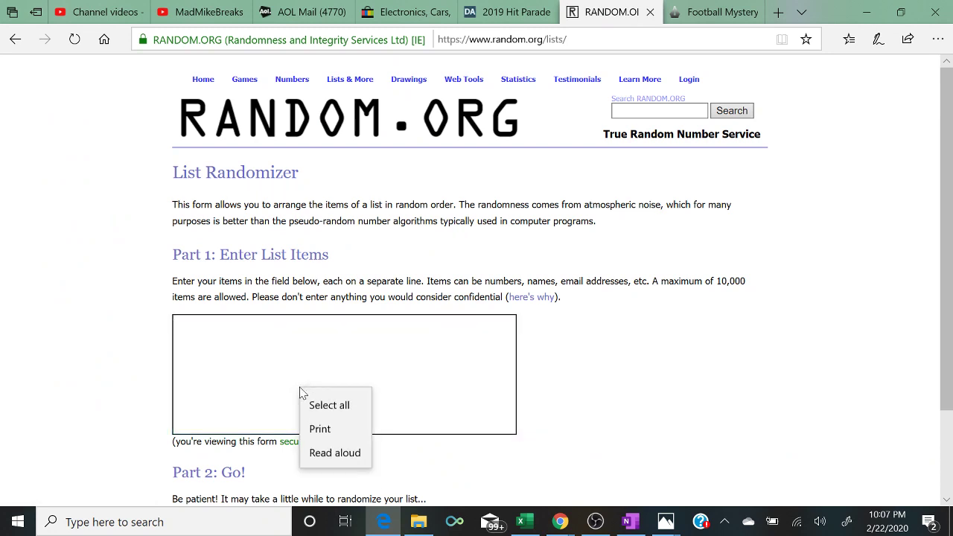
{"action": "left_click", "coordinate": [314, 399]}
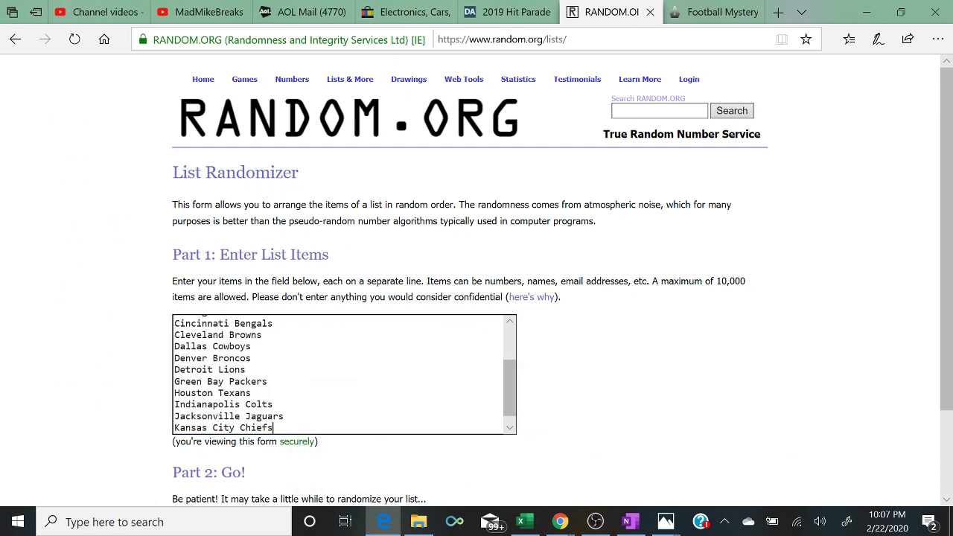
- Add column C's teams to the list, putting Los Angeles Chargers on its own line
{"action": "left_click", "coordinate": [525, 521]}
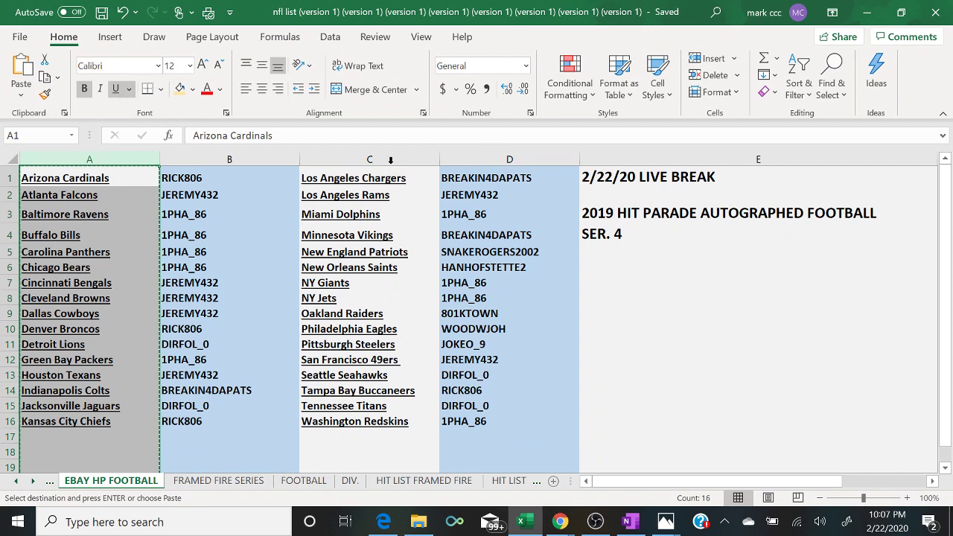
{"action": "left_click", "coordinate": [392, 159]}
{"action": "right_click", "coordinate": [393, 161]}
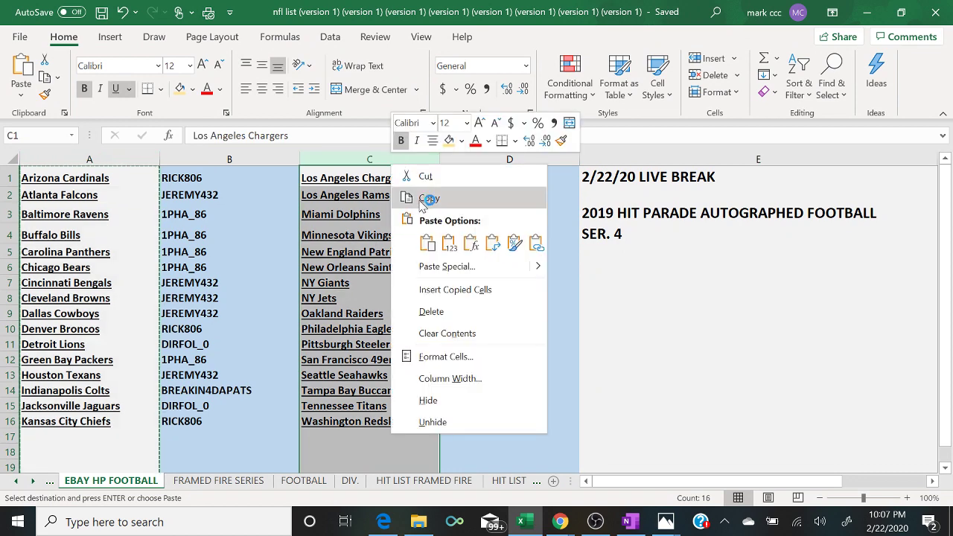
{"action": "left_click", "coordinate": [429, 198]}
{"action": "left_click", "coordinate": [383, 522]}
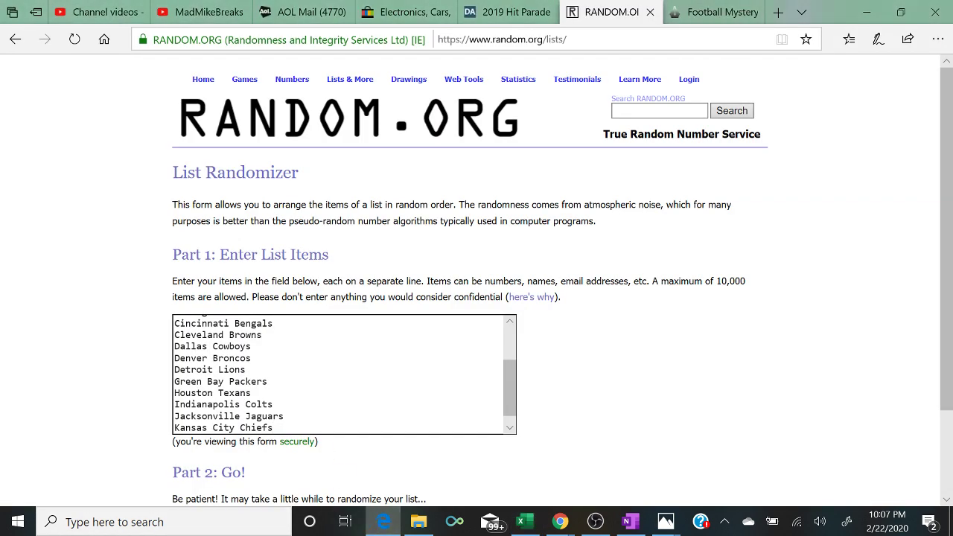
{"action": "right_click", "coordinate": [302, 325]}
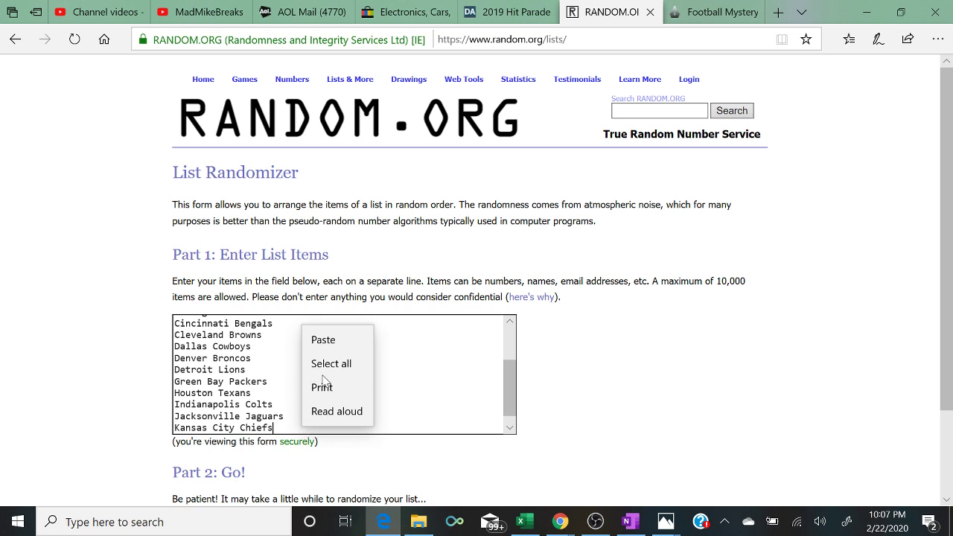
{"action": "left_click", "coordinate": [332, 339]}
{"action": "key", "text": "Return"}
{"action": "key", "text": "Return"}
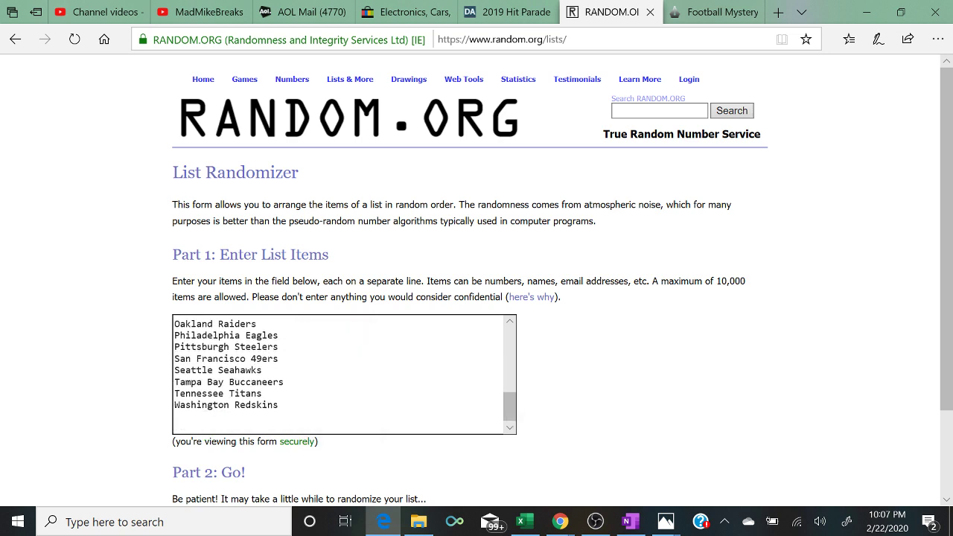
{"action": "key", "text": "BackSpace"}
{"action": "key", "text": "BackSpace"}
{"action": "key", "text": "Up"}
{"action": "key", "text": "Up"}
{"action": "key", "text": "Up"}
{"action": "key", "text": "Up"}
{"action": "key", "text": "Up"}
{"action": "key", "text": "Up"}
{"action": "key", "text": "Up"}
{"action": "key", "text": "Up"}
{"action": "key", "text": "Up"}
{"action": "key", "text": "Up"}
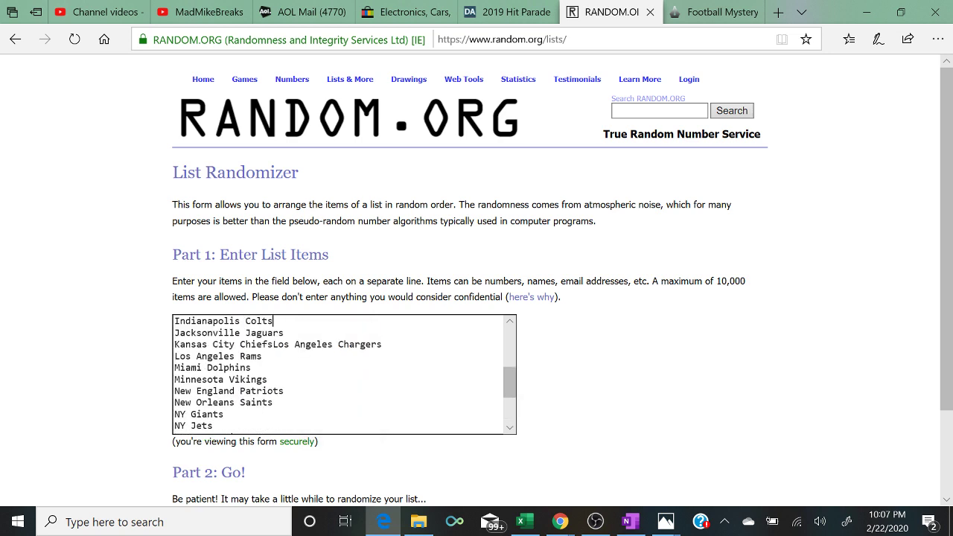
{"action": "key", "text": "Return"}
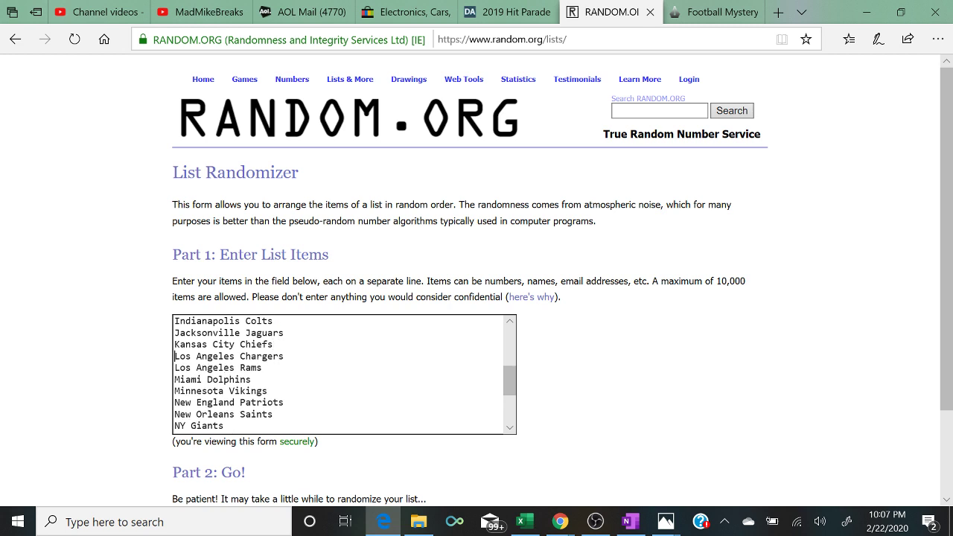
{"action": "key", "text": "Up"}
{"action": "key", "text": "Up"}
{"action": "key", "text": "Up"}
{"action": "key", "text": "Up"}
{"action": "key", "text": "Up"}
{"action": "key", "text": "Up"}
{"action": "key", "text": "Up"}
{"action": "key", "text": "Up"}
{"action": "key", "text": "Up"}
{"action": "key", "text": "Up"}
{"action": "key", "text": "Up"}
{"action": "key", "text": "Up"}
{"action": "key", "text": "Up"}
{"action": "key", "text": "Up"}
{"action": "key", "text": "Up"}
{"action": "scroll", "coordinate": [477, 281], "scroll_direction": "down", "scroll_amount": 2}
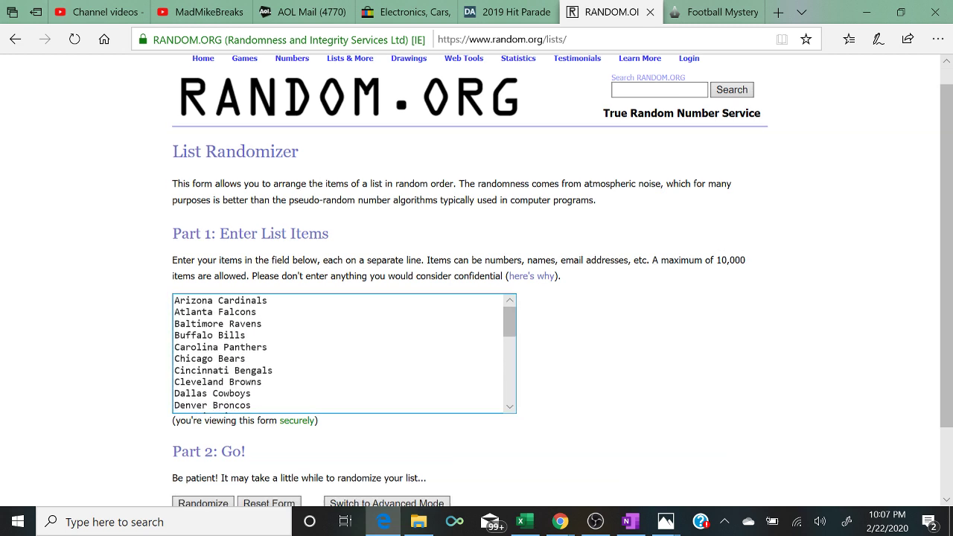
- Randomize the team list four times, leaving Washington Redskins first and Dallas Cowboys second
{"action": "left_click", "coordinate": [176, 417]}
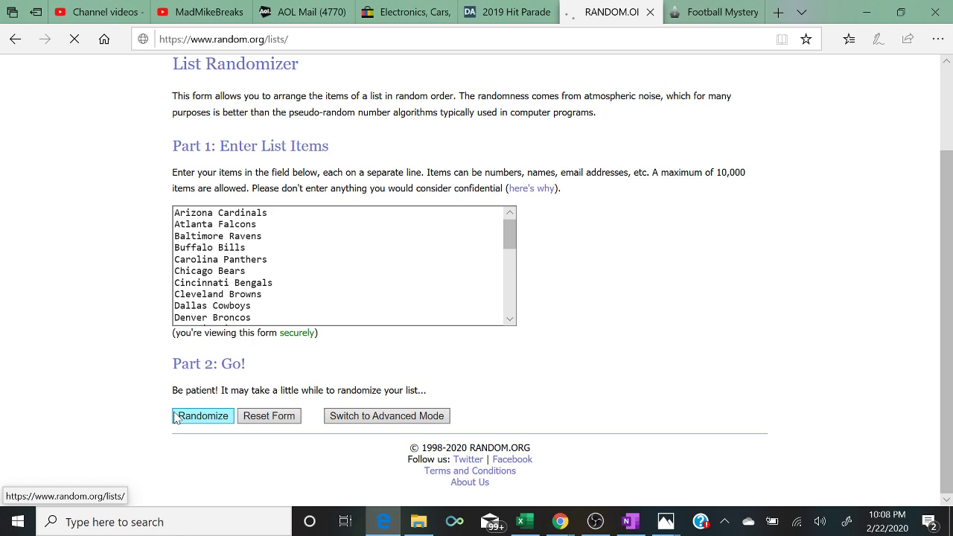
{"action": "scroll", "coordinate": [175, 417], "scroll_direction": "down", "scroll_amount": 3}
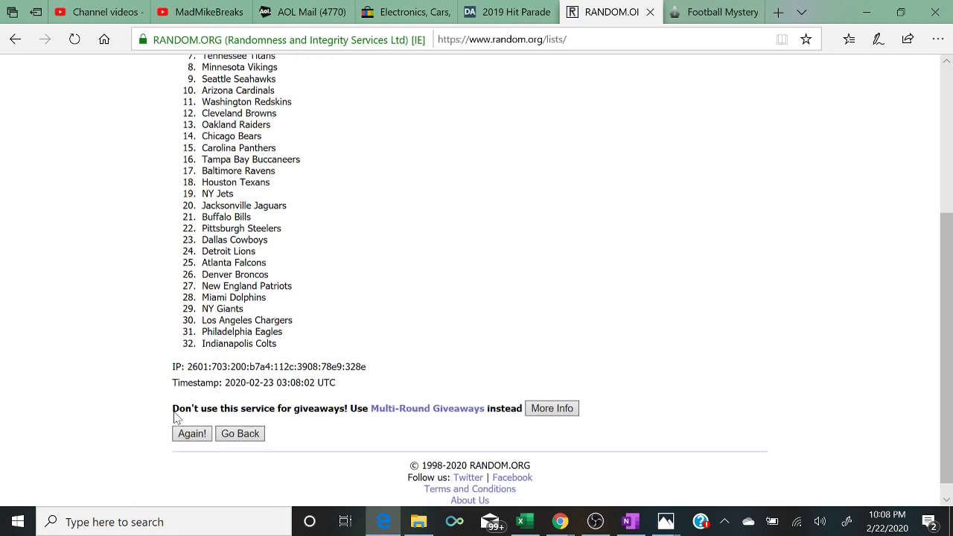
{"action": "left_click", "coordinate": [192, 416]}
{"action": "scroll", "coordinate": [176, 417], "scroll_direction": "down", "scroll_amount": 5}
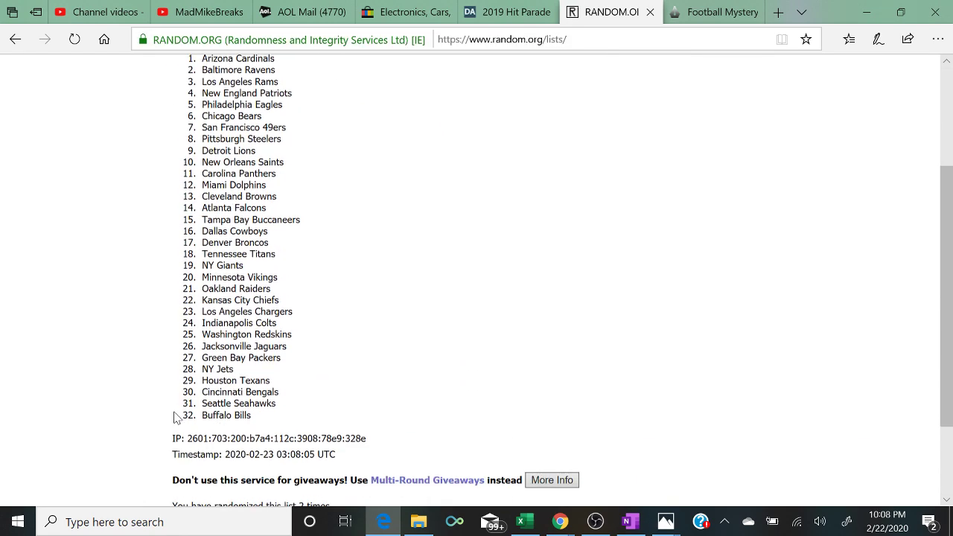
{"action": "left_click", "coordinate": [176, 417]}
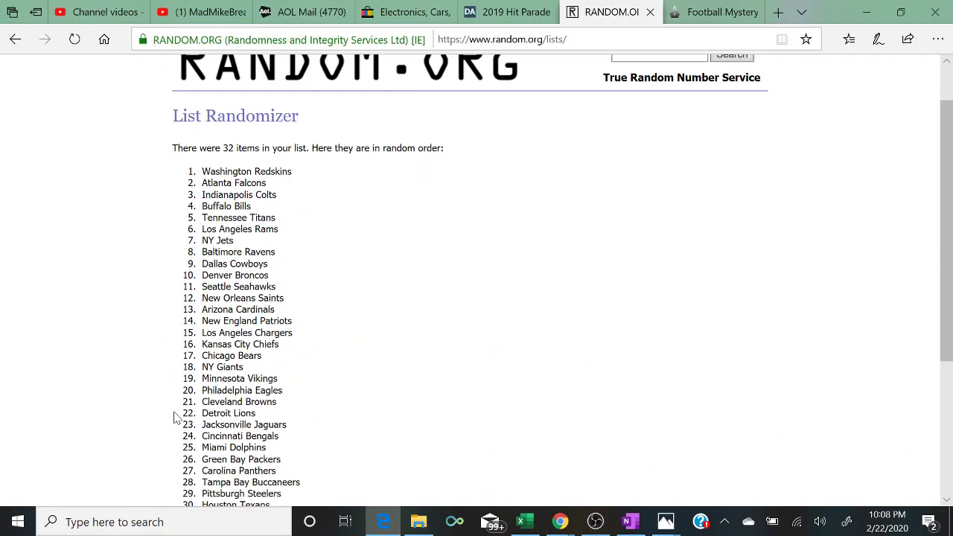
{"action": "scroll", "coordinate": [176, 417], "scroll_direction": "down", "scroll_amount": 5}
{"action": "left_click", "coordinate": [175, 418]}
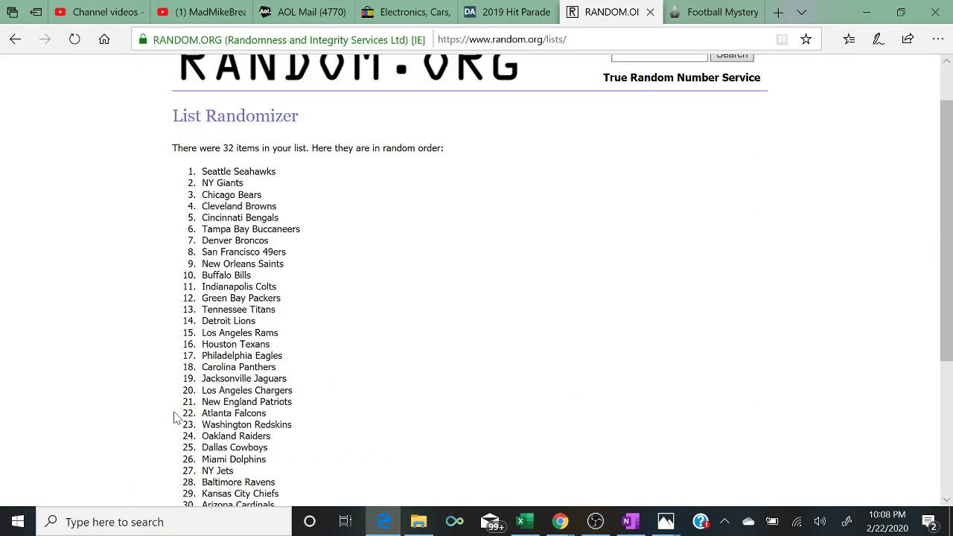
{"action": "scroll", "coordinate": [175, 418], "scroll_direction": "down", "scroll_amount": 5}
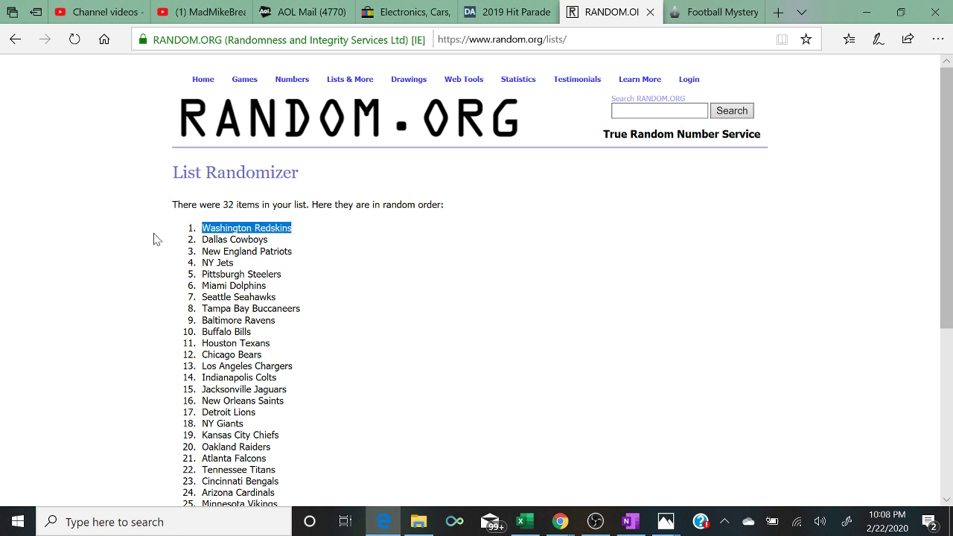
{"action": "scroll", "coordinate": [148, 238], "scroll_direction": "down", "scroll_amount": 4}
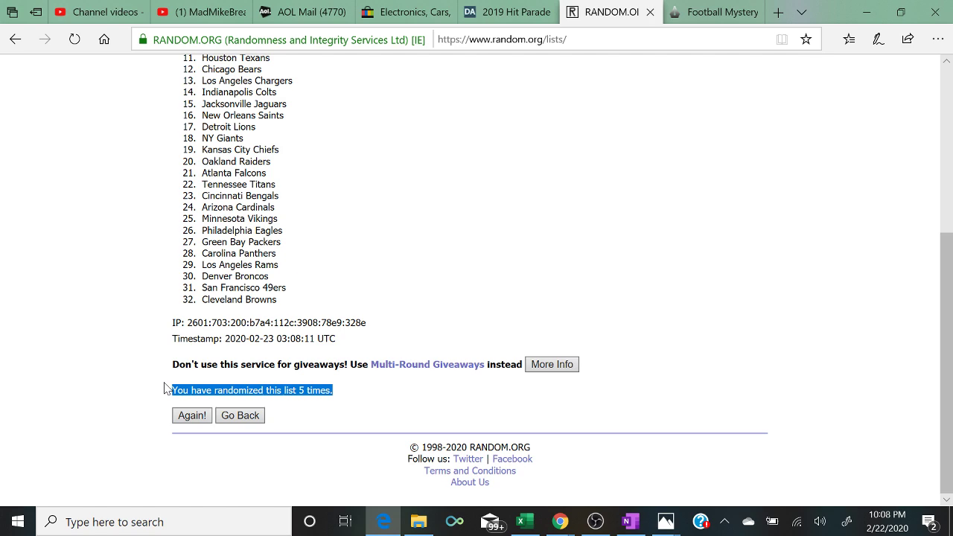
{"action": "scroll", "coordinate": [166, 389], "scroll_direction": "up", "scroll_amount": 4}
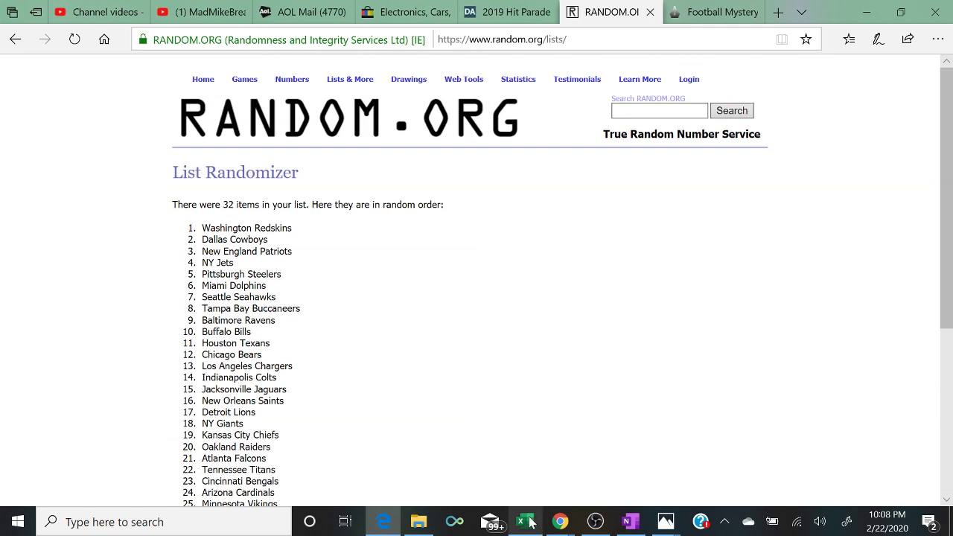
- Clear the column C selection in Excel, then minimize Excel, OBS and the browser
{"action": "left_click", "coordinate": [525, 521]}
{"action": "left_click", "coordinate": [492, 424]}
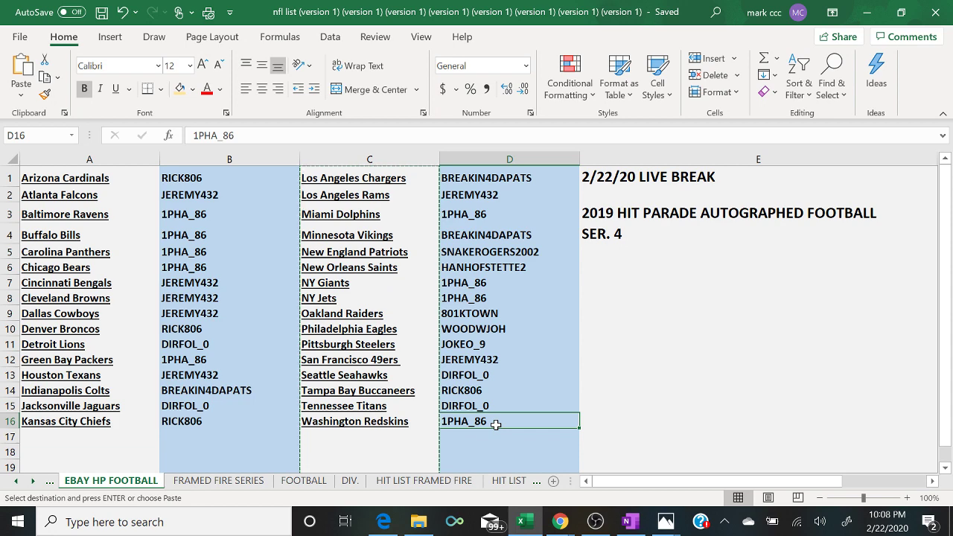
{"action": "left_click", "coordinate": [595, 521]}
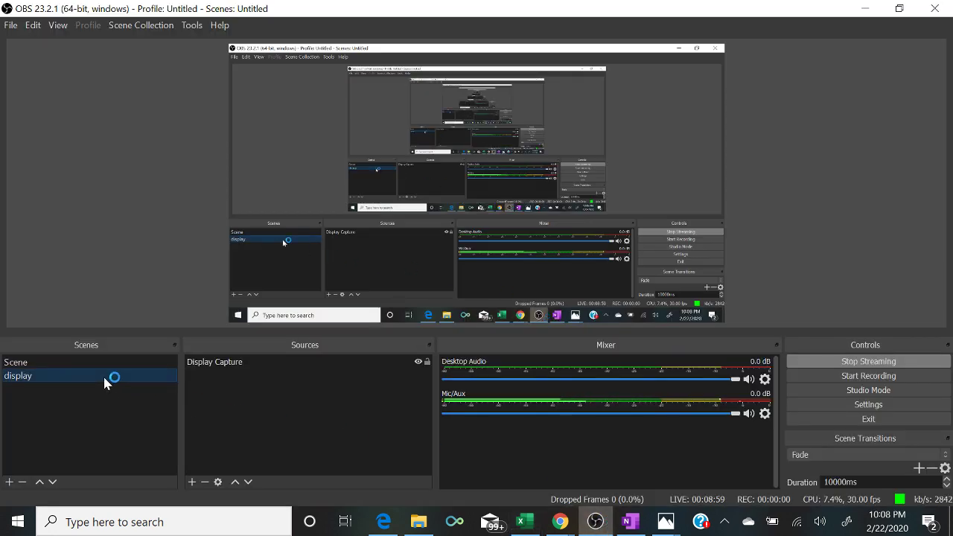
{"action": "left_click", "coordinate": [525, 521]}
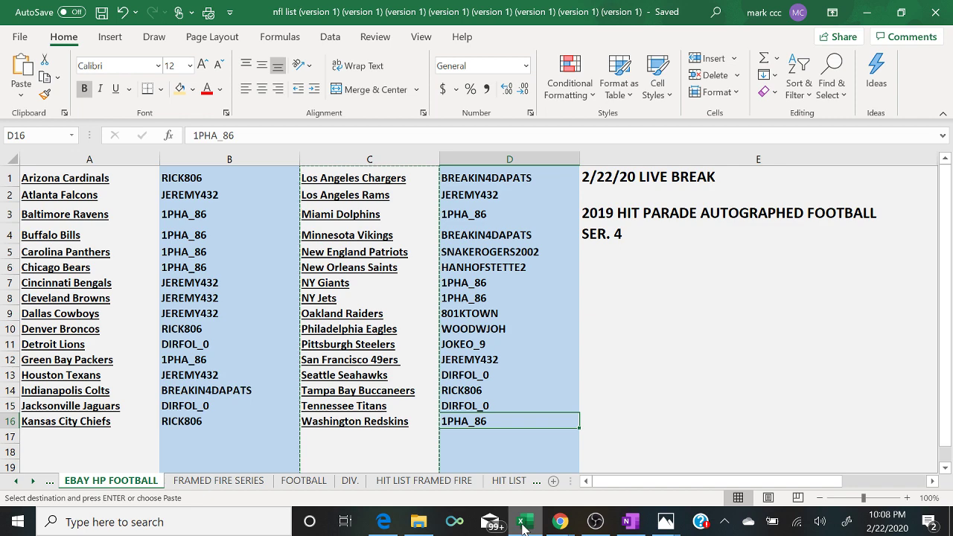
{"action": "left_click", "coordinate": [864, 10]}
{"action": "left_click", "coordinate": [862, 9]}
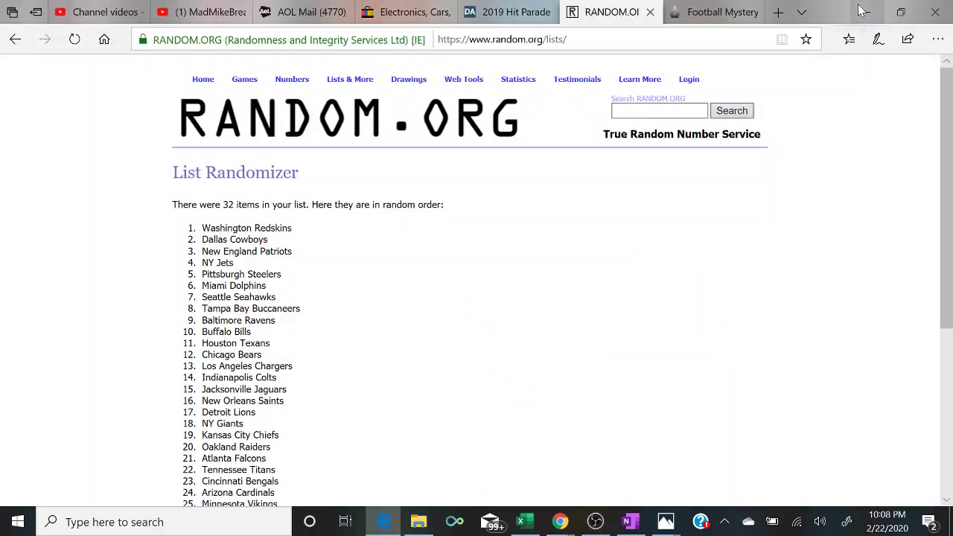
{"action": "left_click", "coordinate": [862, 9]}
- Open the FRAMED FIRE desktop folder and view B DAWK.jpg in Photos
{"action": "double_click", "coordinate": [307, 269]}
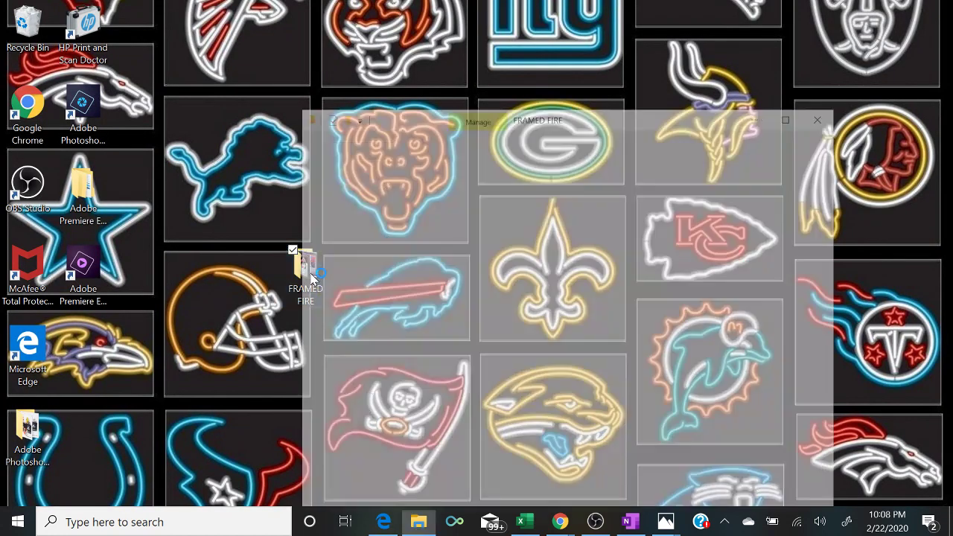
{"action": "left_click", "coordinate": [447, 162]}
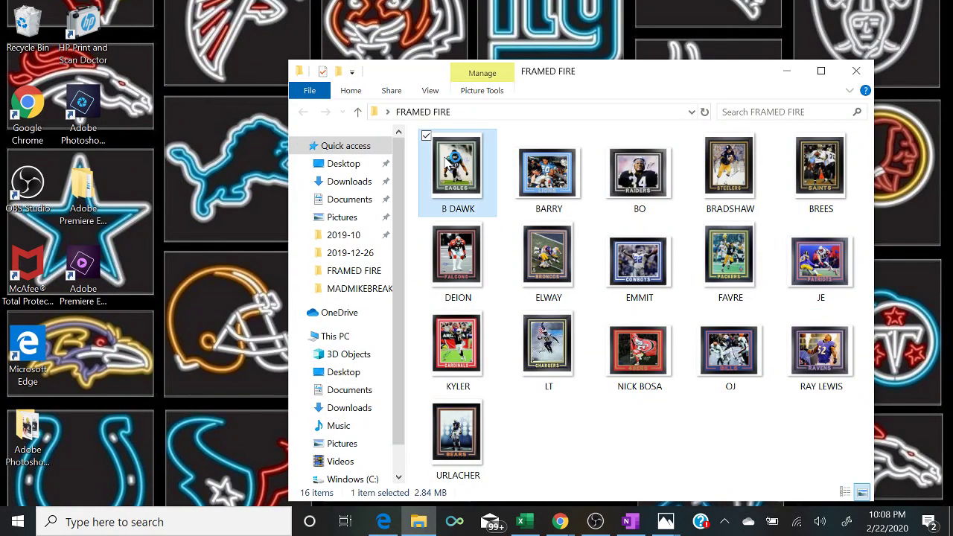
{"action": "double_click", "coordinate": [446, 162]}
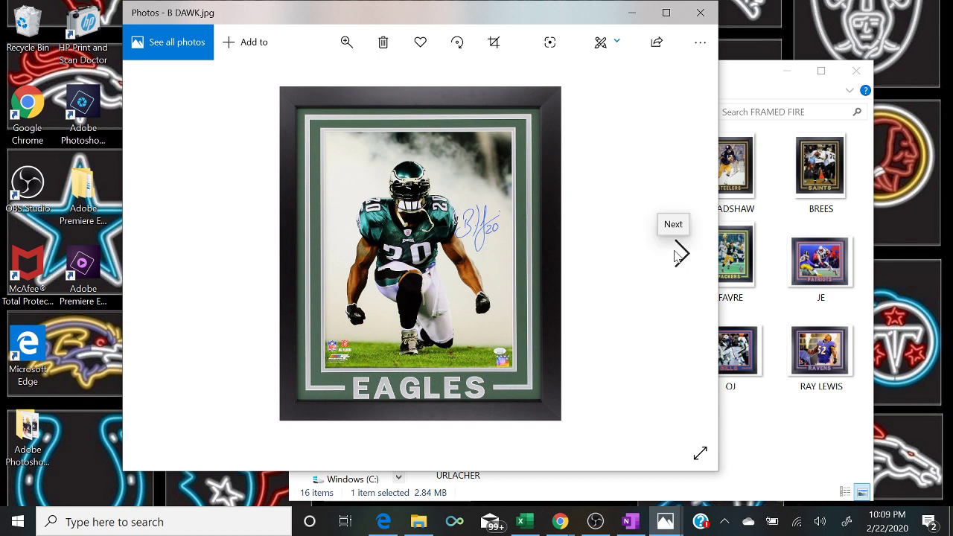
- Page through the framed photos from BARRY to URLACHER, then minimize Photos and return to Excel
{"action": "left_click", "coordinate": [679, 253]}
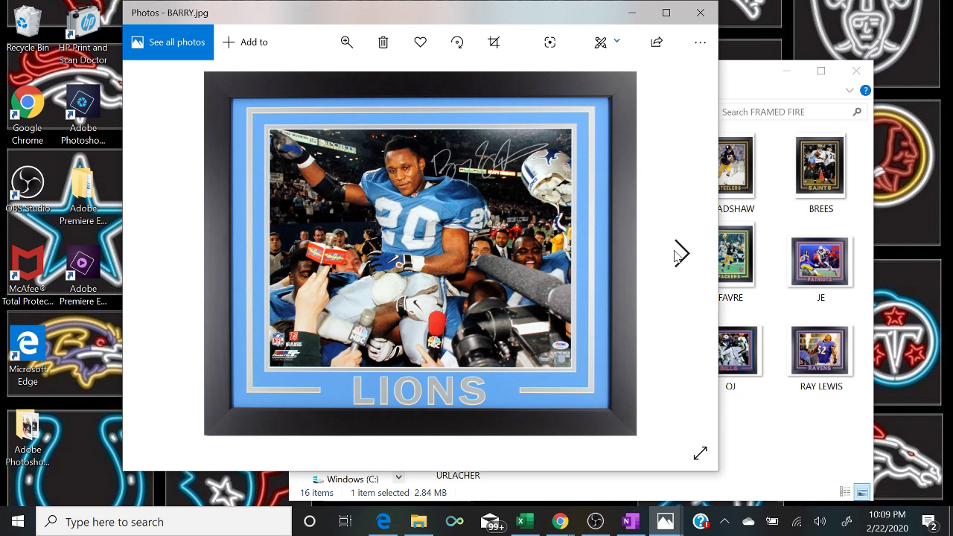
{"action": "left_click", "coordinate": [679, 255]}
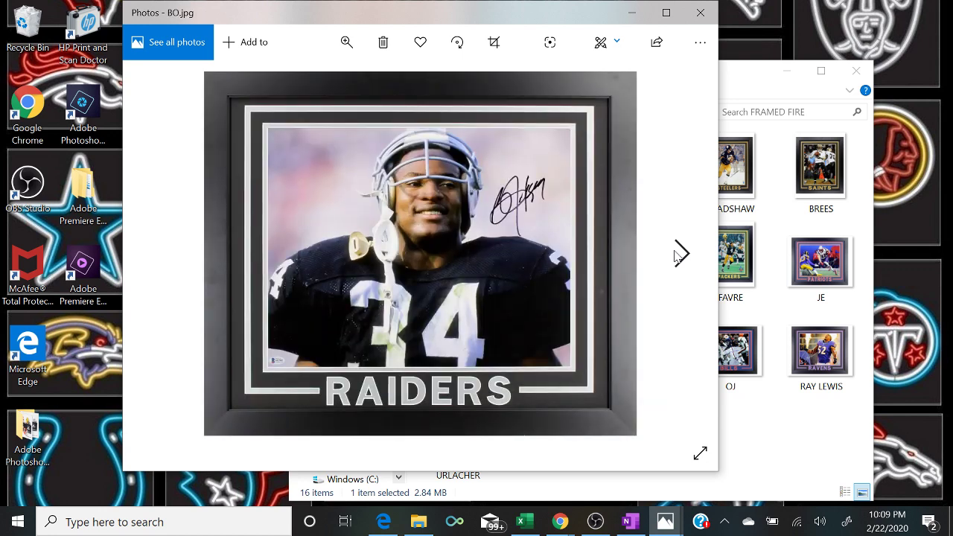
{"action": "left_click", "coordinate": [679, 255]}
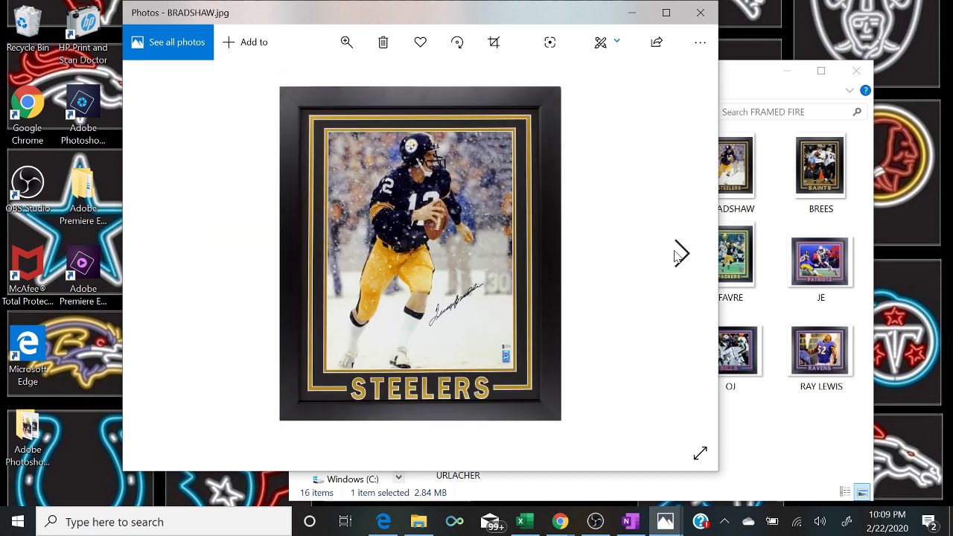
{"action": "left_click", "coordinate": [679, 254]}
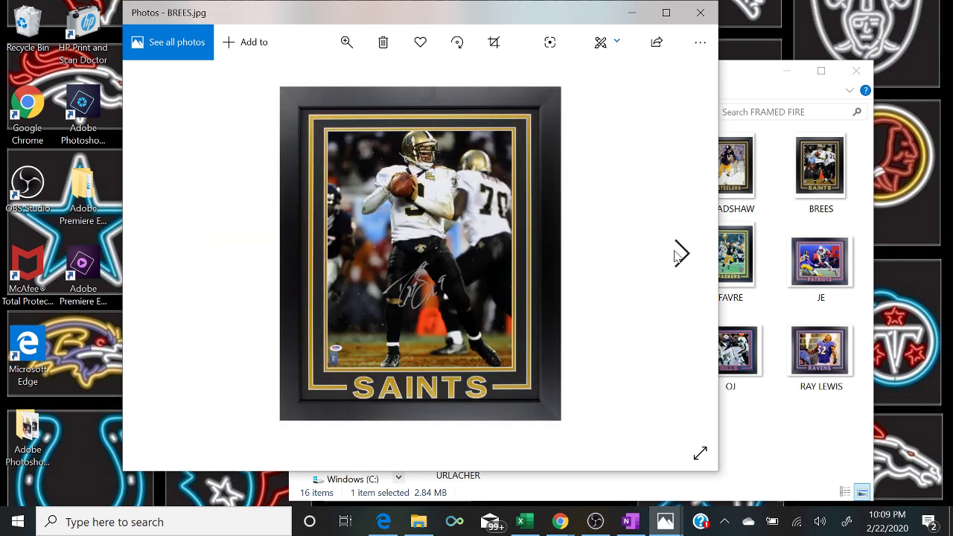
{"action": "left_click", "coordinate": [680, 255]}
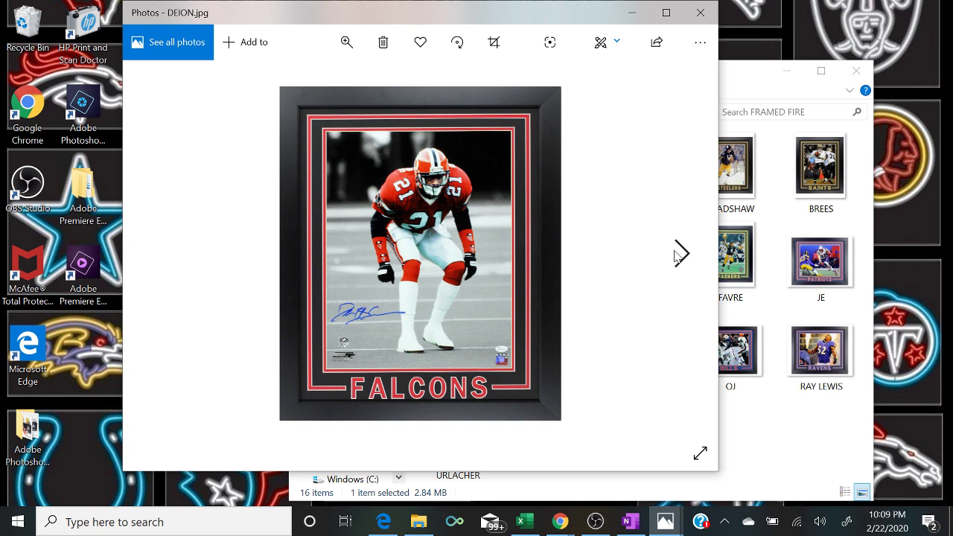
{"action": "left_click", "coordinate": [679, 254]}
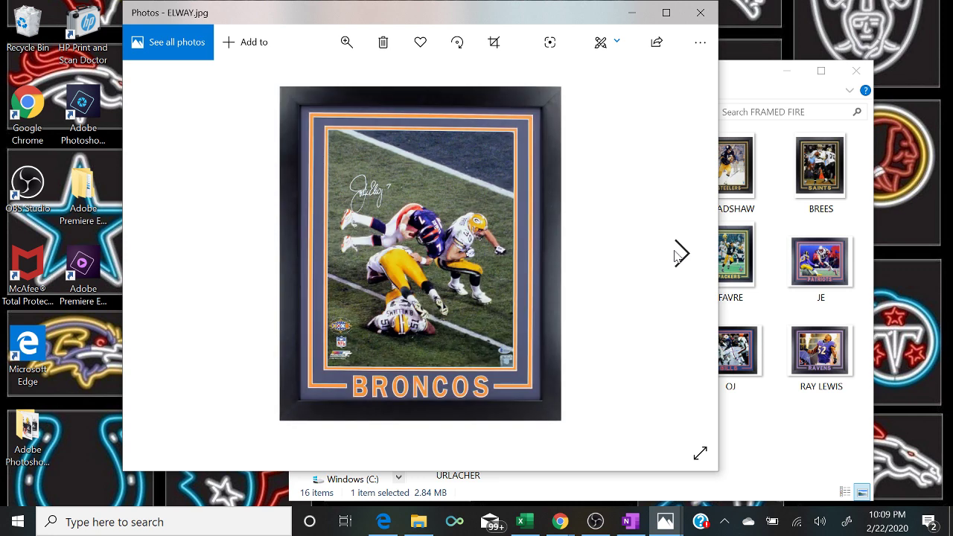
{"action": "left_click", "coordinate": [679, 255]}
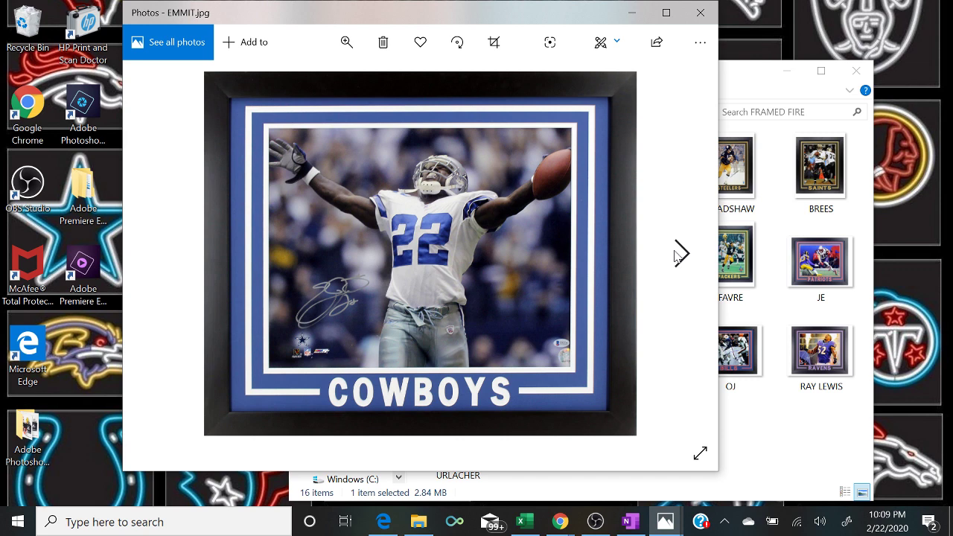
{"action": "left_click", "coordinate": [679, 255]}
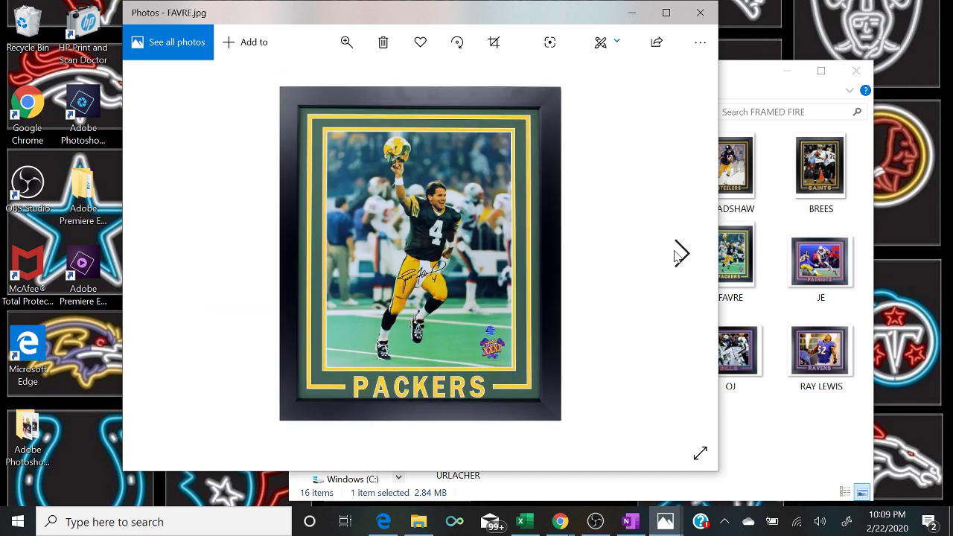
{"action": "left_click", "coordinate": [680, 254]}
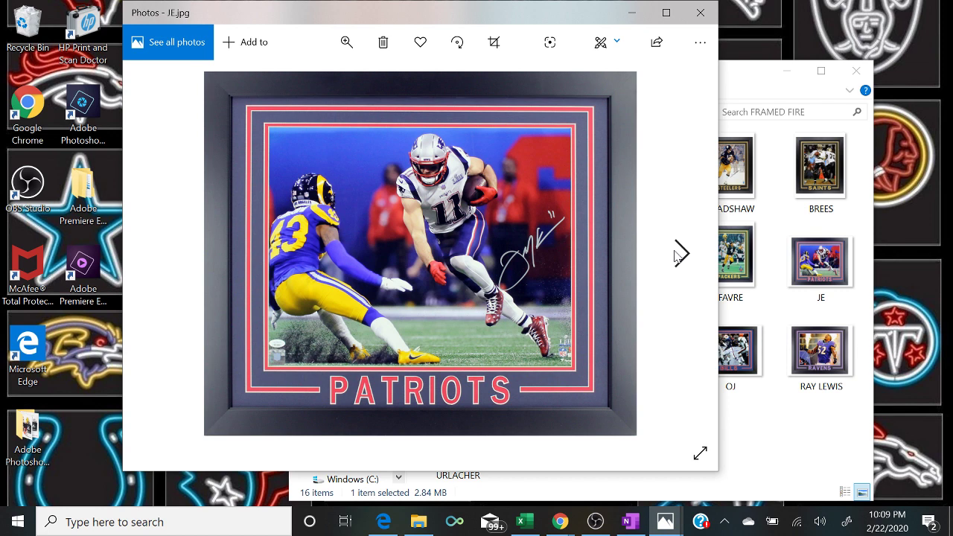
{"action": "left_click", "coordinate": [679, 254]}
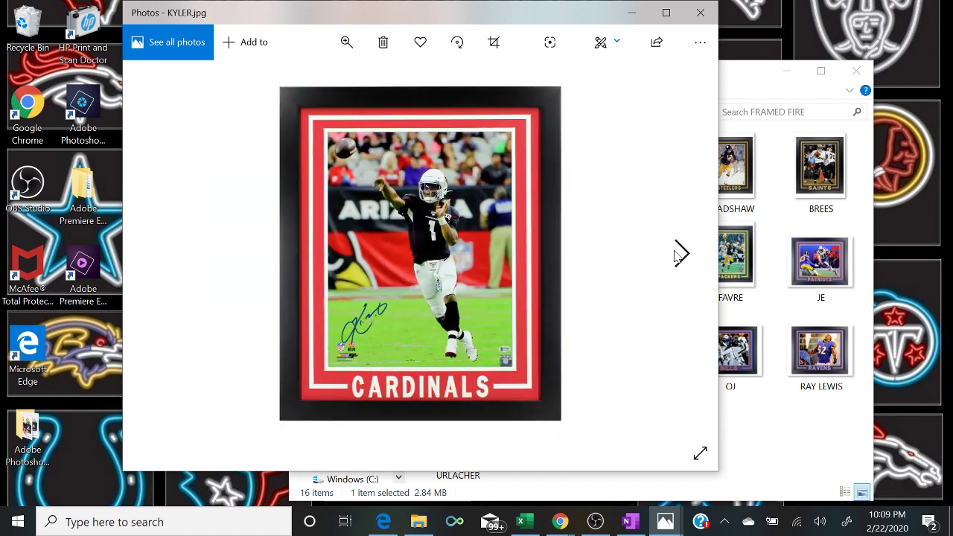
{"action": "left_click", "coordinate": [679, 255]}
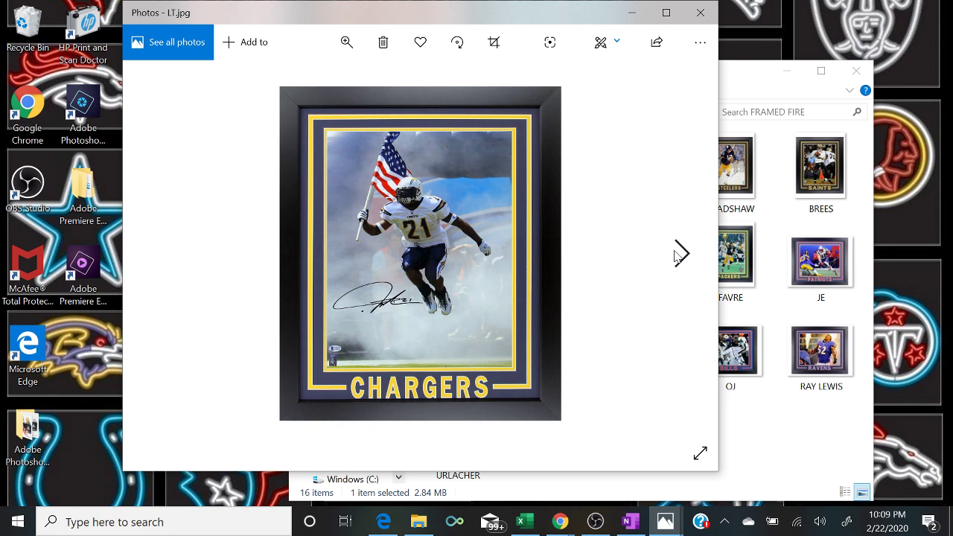
{"action": "left_click", "coordinate": [679, 255]}
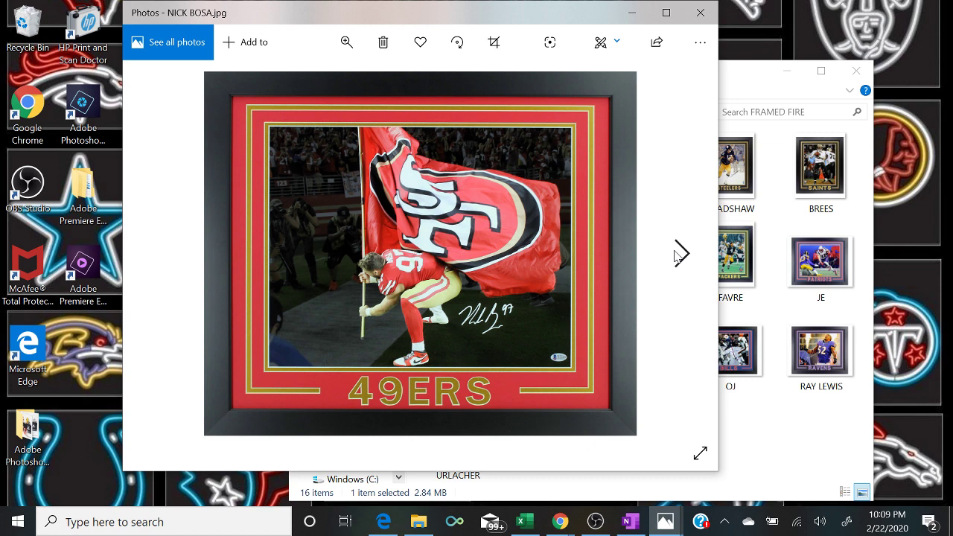
{"action": "left_click", "coordinate": [679, 255]}
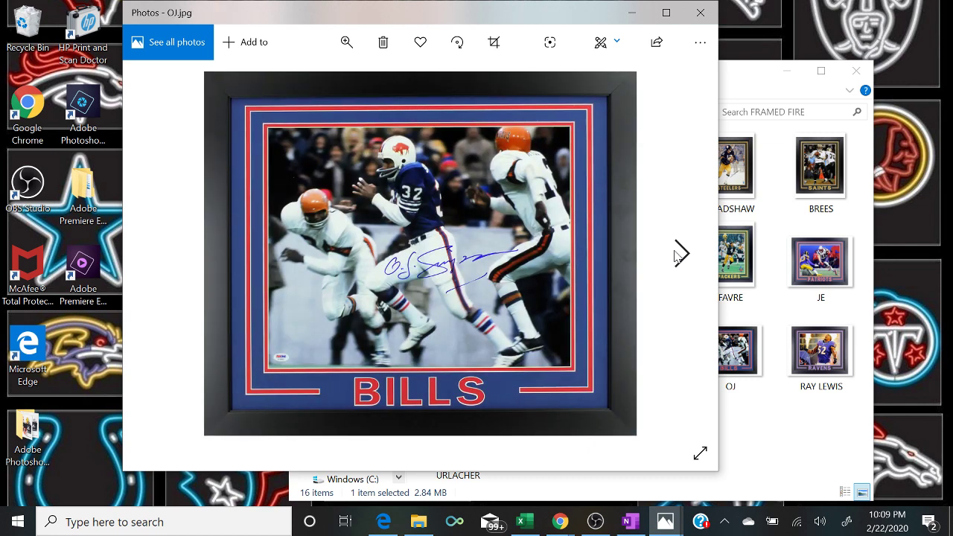
{"action": "left_click", "coordinate": [680, 255]}
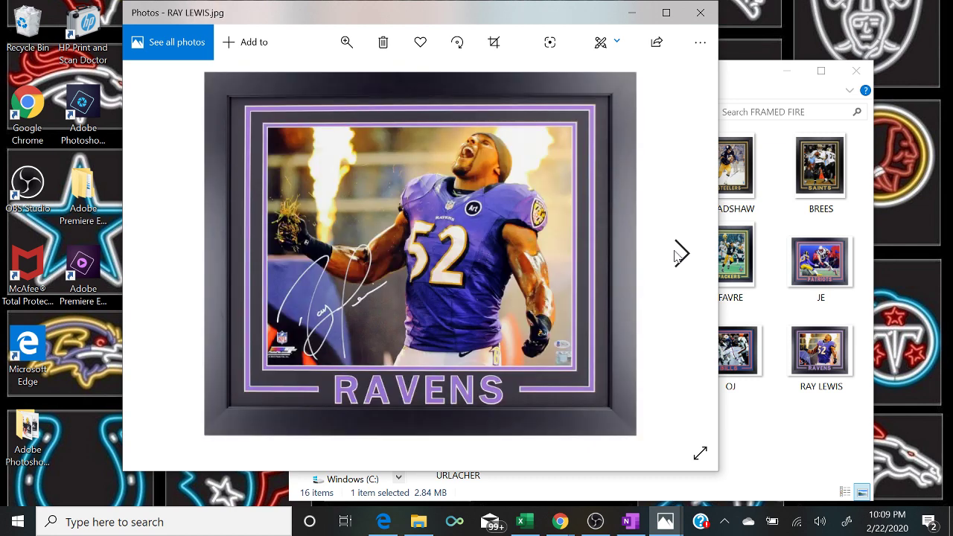
{"action": "left_click", "coordinate": [679, 255]}
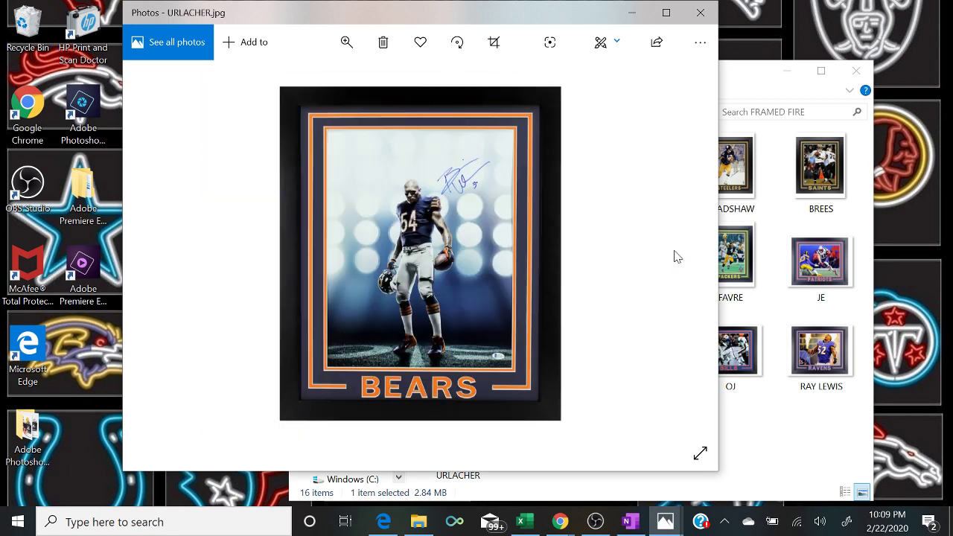
{"action": "left_click", "coordinate": [633, 13]}
{"action": "left_click", "coordinate": [527, 523]}
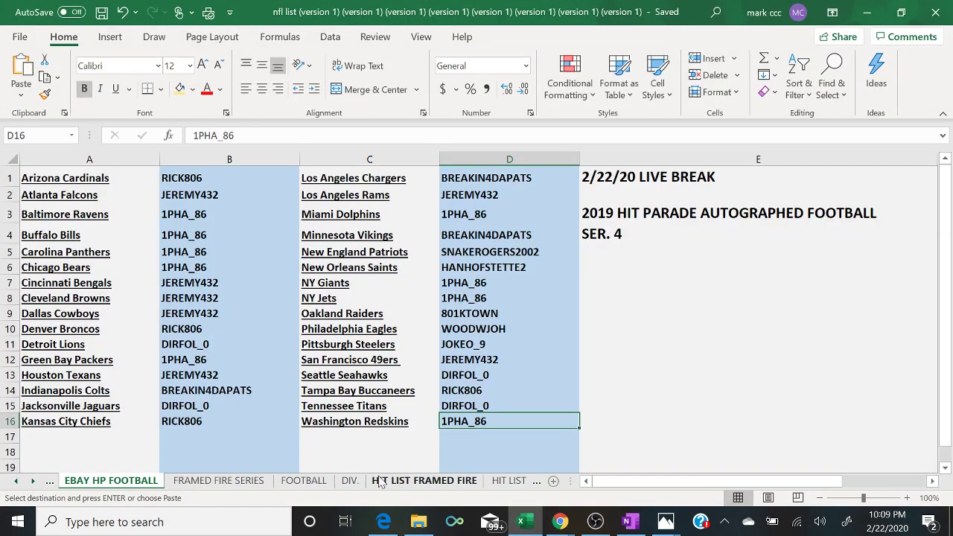
- Glance at the HIT LIST FRAMED FIRE and FRAMED FIRE SERIES sheets, then switch OBS to the camera 'Scene'
{"action": "left_click", "coordinate": [392, 482]}
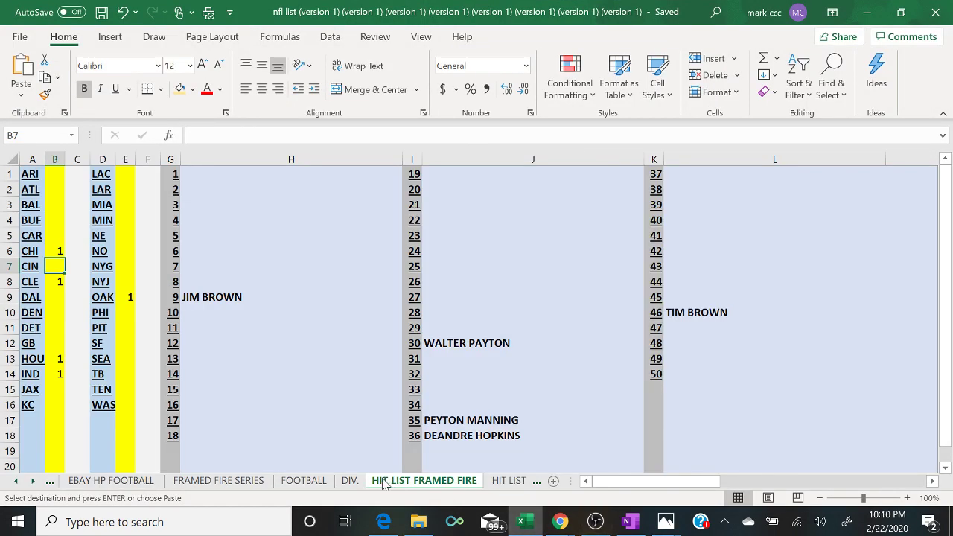
{"action": "left_click", "coordinate": [233, 482]}
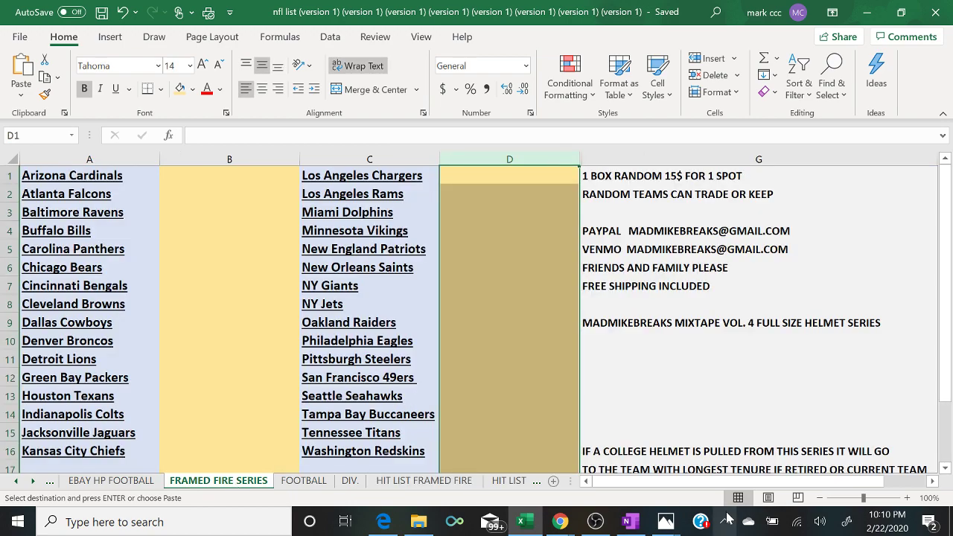
{"action": "left_click", "coordinate": [596, 523]}
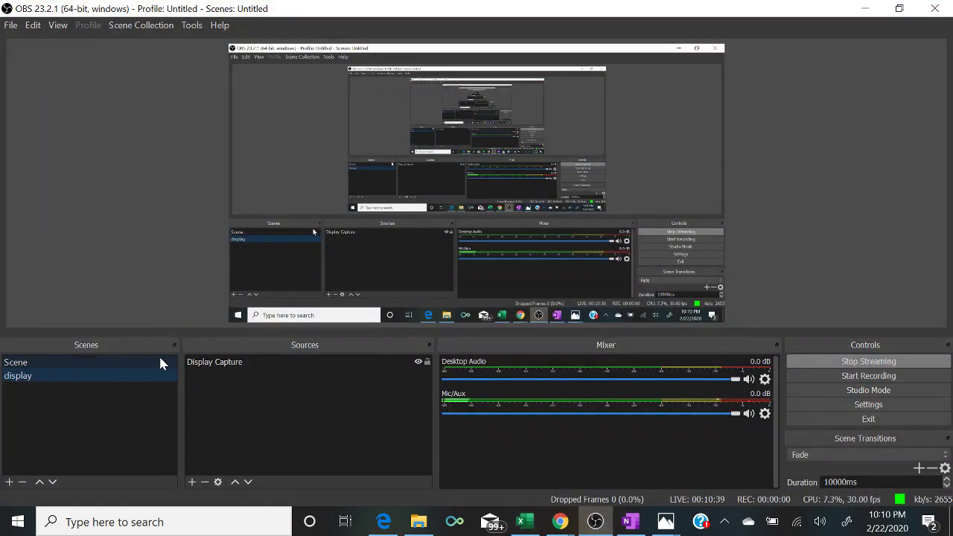
{"action": "left_click", "coordinate": [158, 360]}
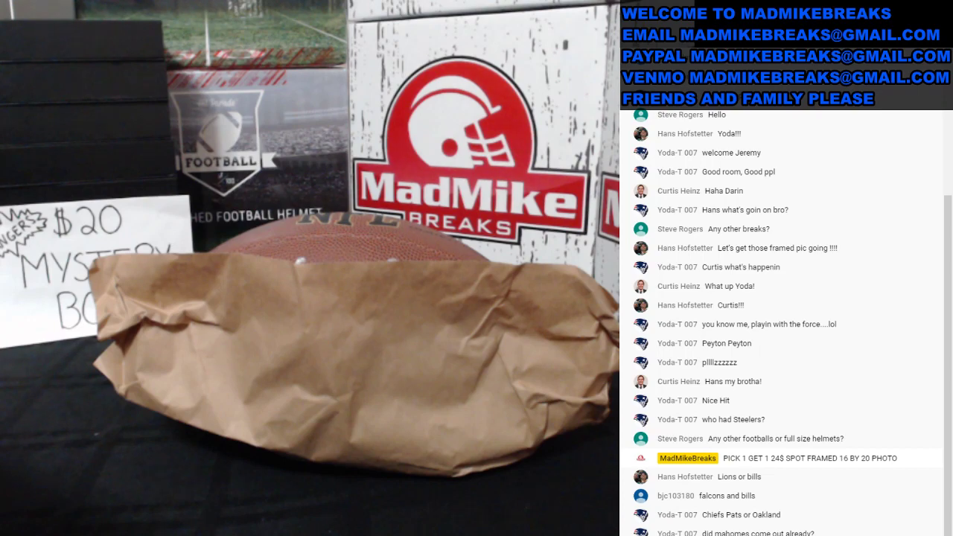
- Set OBS to 'display', check cell E18 on HIT LIST FRAMED FIRE, return to FRAMED FIRE SERIES, then open the YouTube chat
{"action": "left_click", "coordinate": [144, 376]}
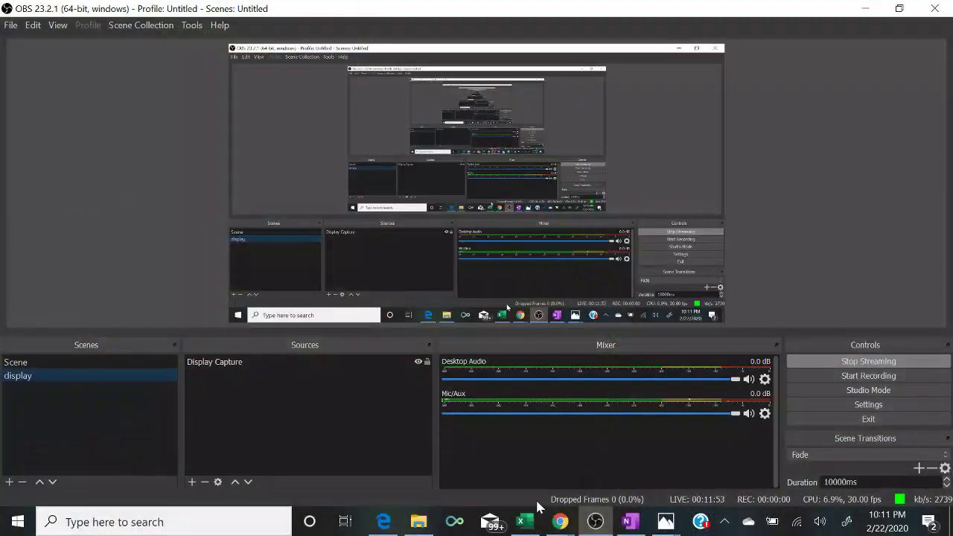
{"action": "left_click", "coordinate": [528, 521]}
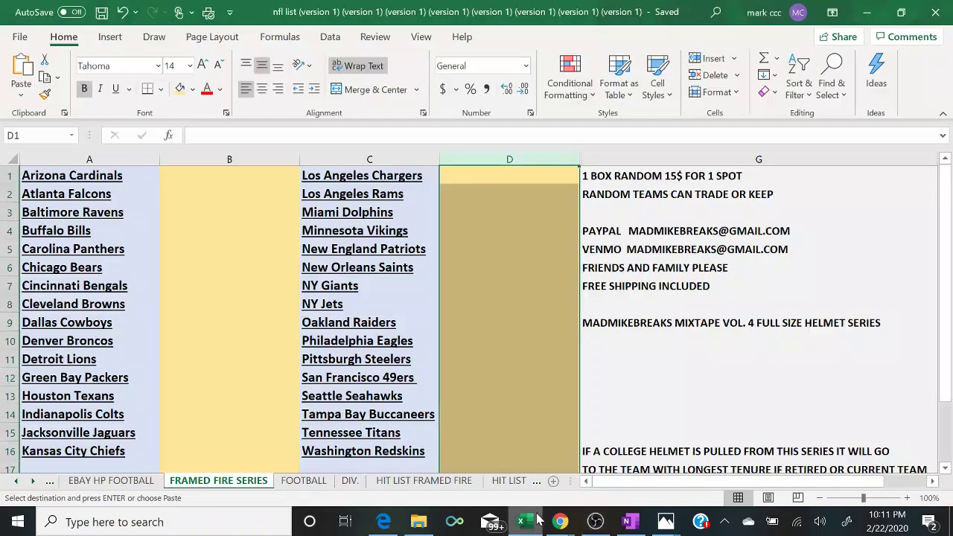
{"action": "left_click", "coordinate": [465, 480]}
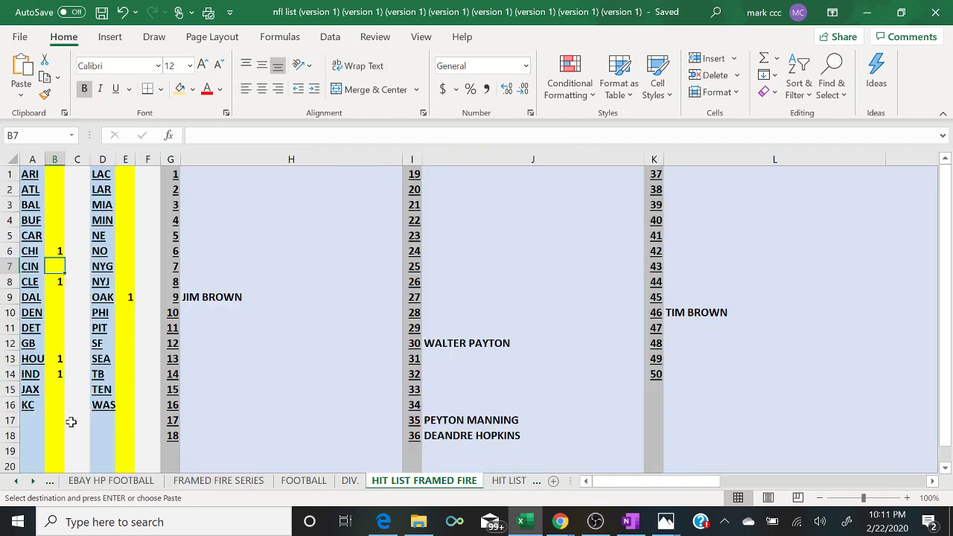
{"action": "left_click", "coordinate": [122, 435]}
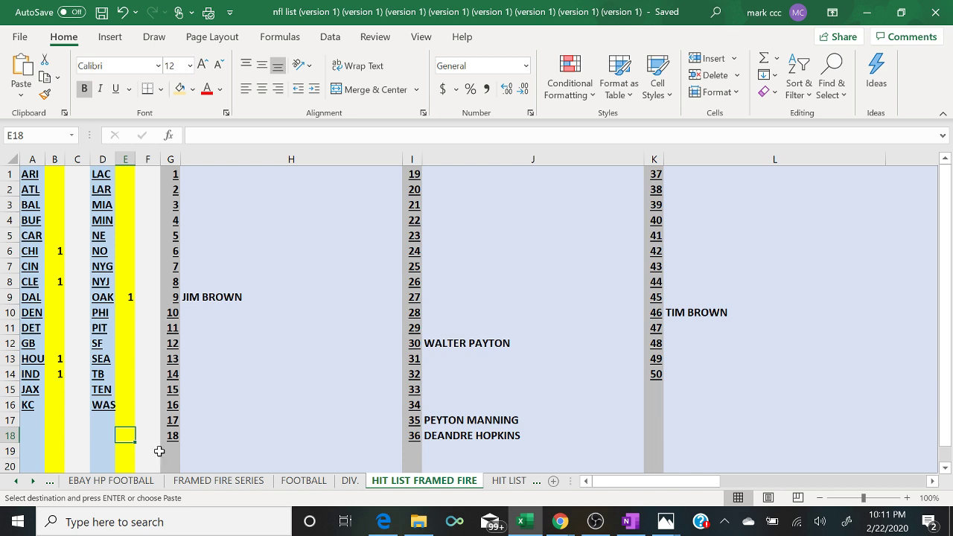
{"action": "left_click", "coordinate": [200, 482]}
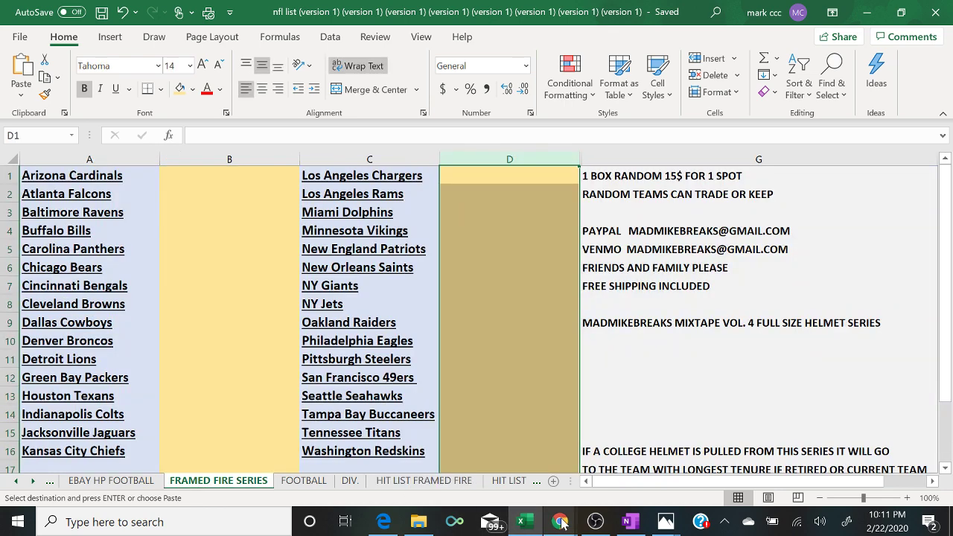
{"action": "left_click", "coordinate": [562, 524]}
{"action": "left_click", "coordinate": [639, 450]}
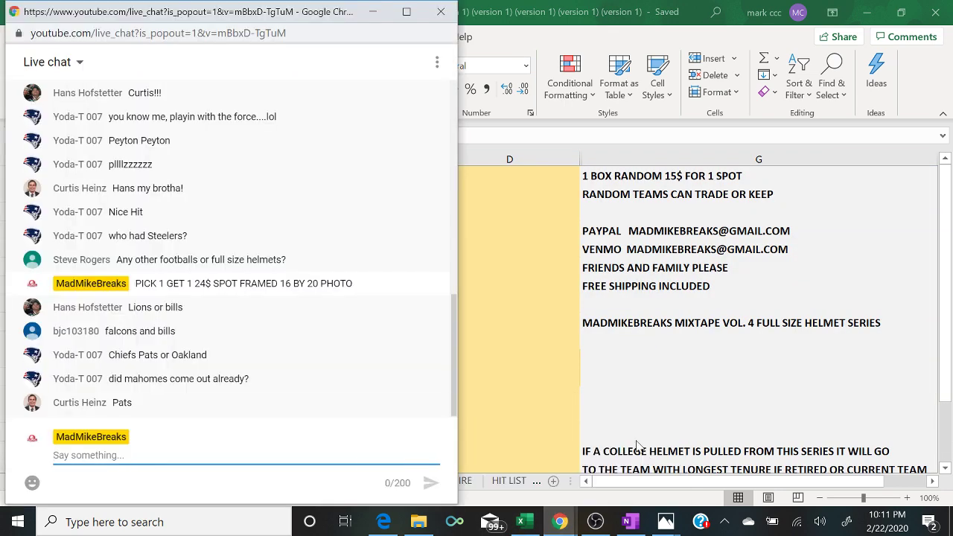
- Move the live chat aside and enter the first claimed buyer's handle in cell B11
{"action": "left_click_drag", "start_coordinate": [346, 14], "coordinate": [859, 20]}
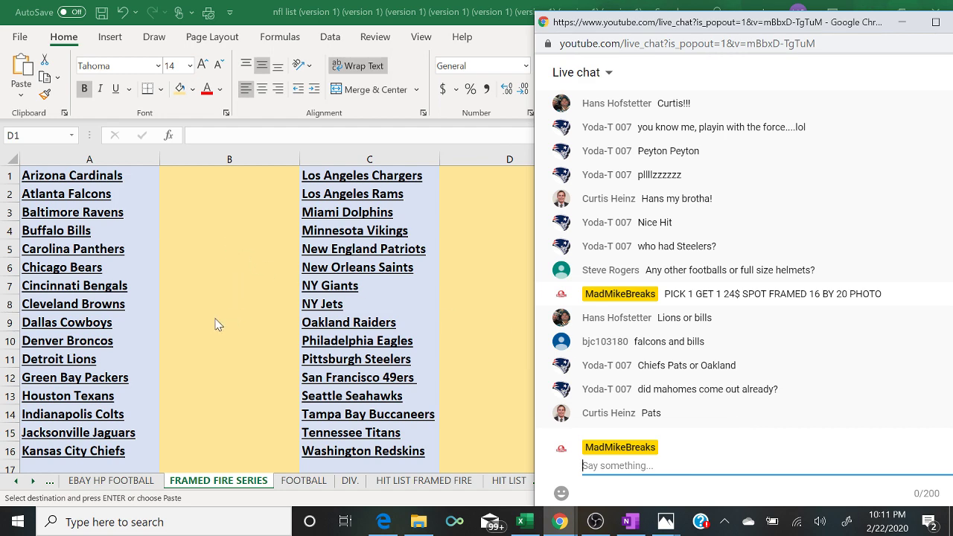
{"action": "left_click", "coordinate": [206, 363]}
{"action": "type", "text": "HANS"}
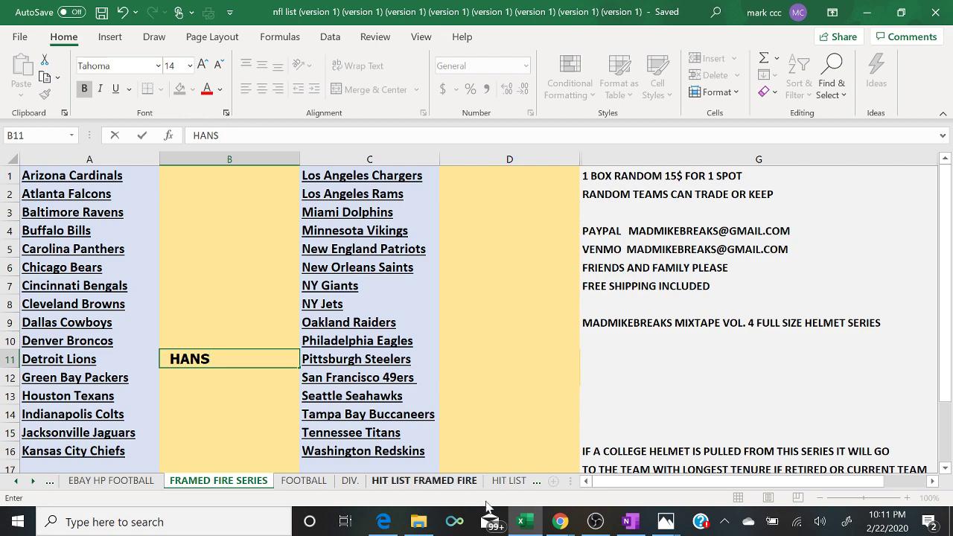
{"action": "left_click", "coordinate": [543, 525]}
{"action": "left_click", "coordinate": [542, 525]}
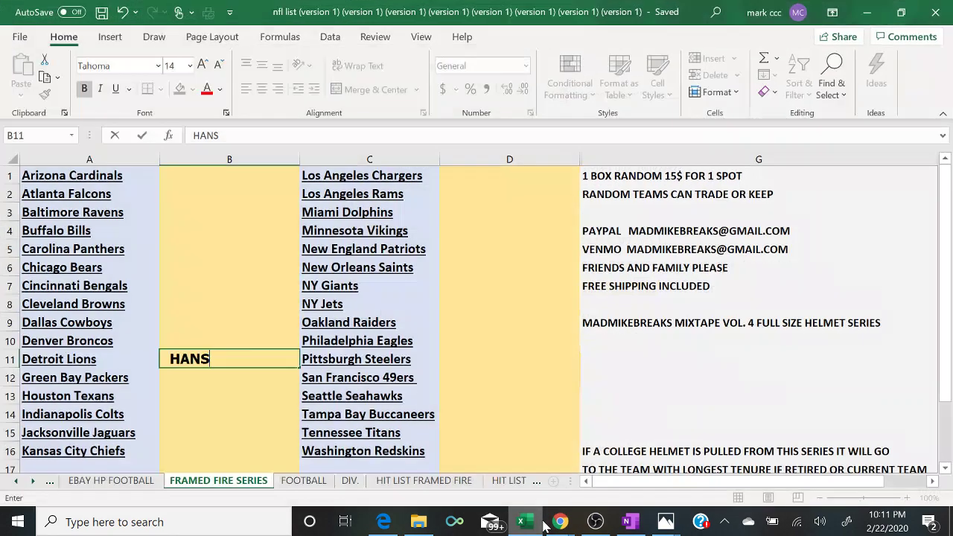
{"action": "left_click", "coordinate": [641, 481]}
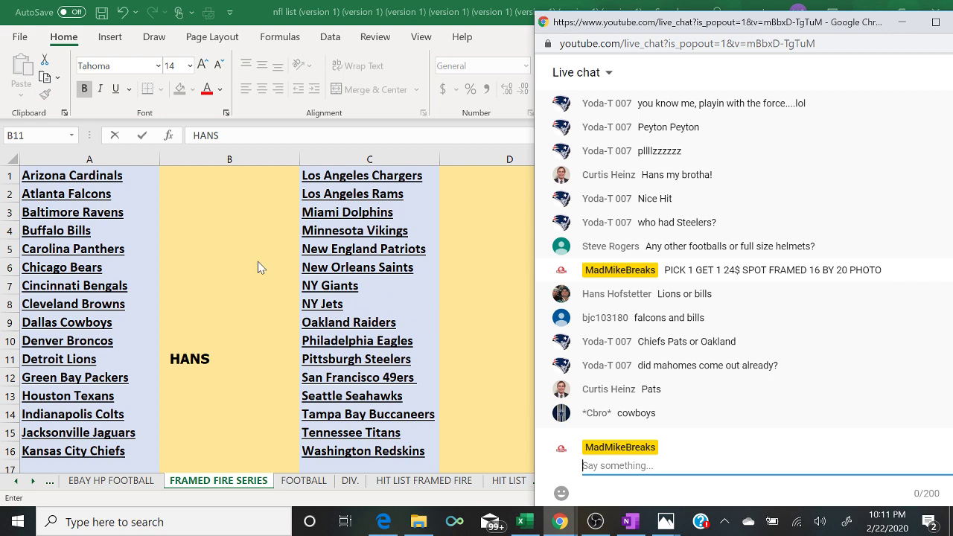
- Enter the next buyer's handle in cell B2 and beside the Buffalo Bills
{"action": "left_click", "coordinate": [183, 199]}
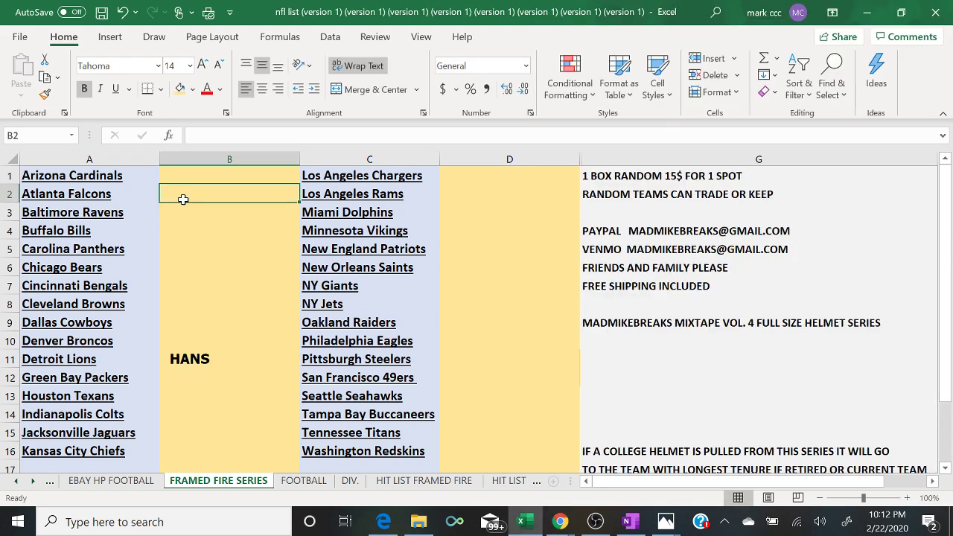
{"action": "type", "text": "BJC"}
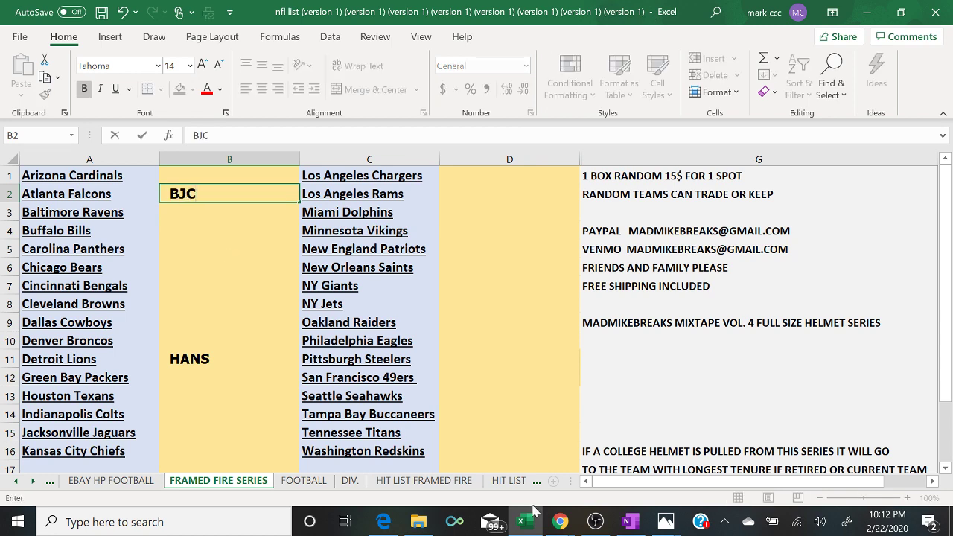
{"action": "mouse_move", "coordinate": [555, 525]}
{"action": "left_click", "coordinate": [639, 484]}
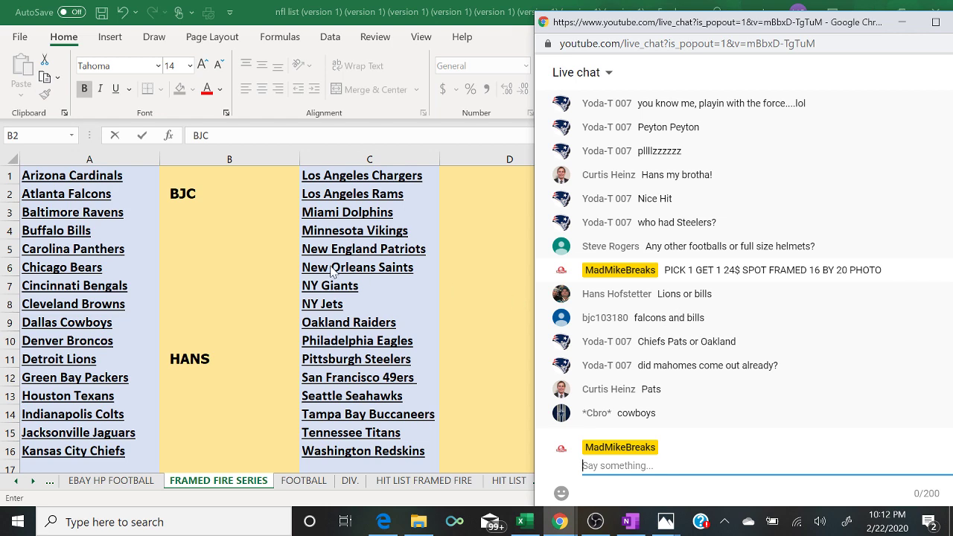
{"action": "left_click", "coordinate": [197, 232]}
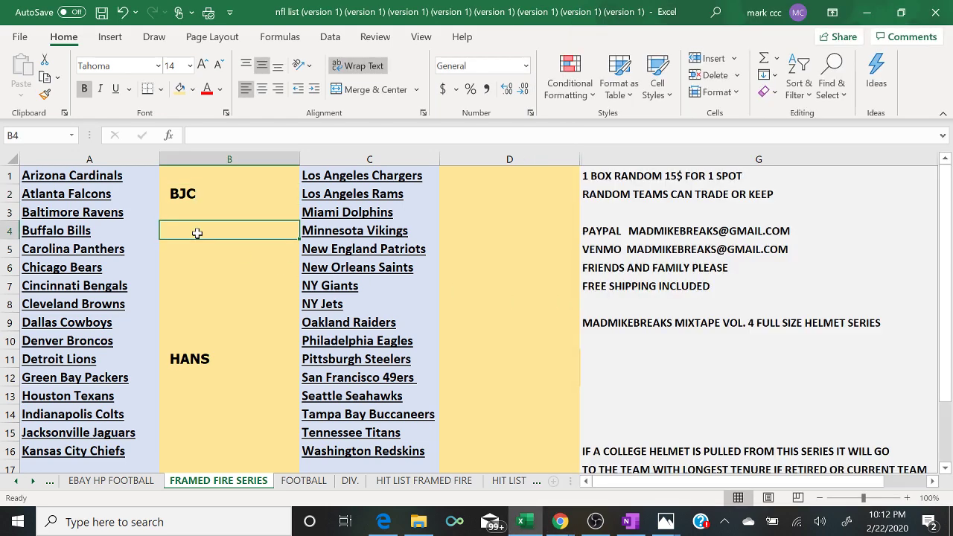
{"action": "type", "text": "BJC"}
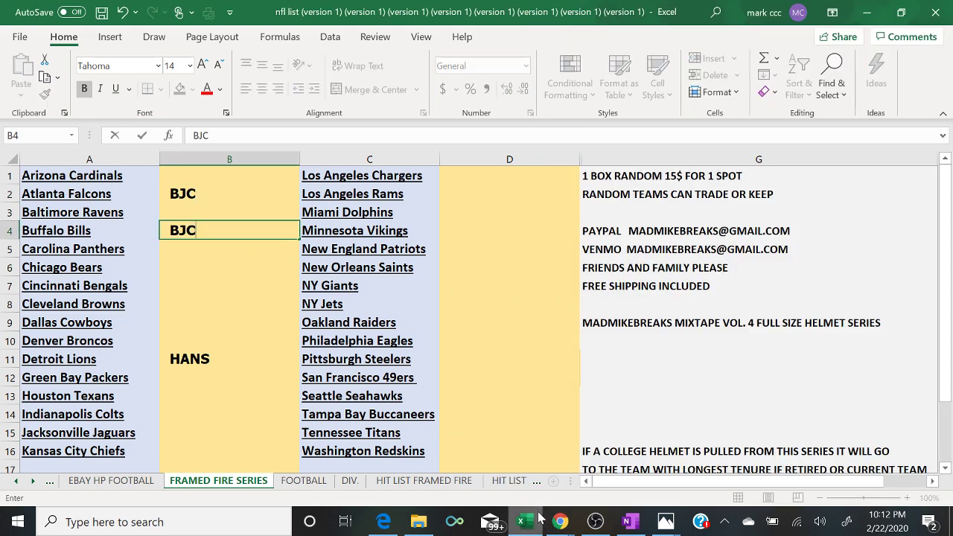
{"action": "mouse_move", "coordinate": [558, 525]}
{"action": "left_click", "coordinate": [649, 477]}
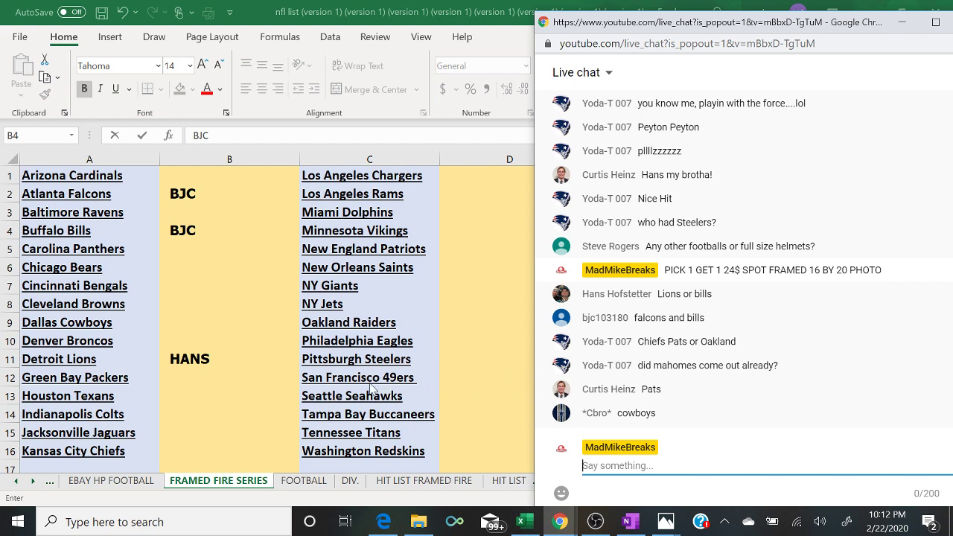
- Enter the buyers' names beside the Kansas City Chiefs and New England Patriots
{"action": "left_click", "coordinate": [197, 452]}
{"action": "type", "text": "YODA"}
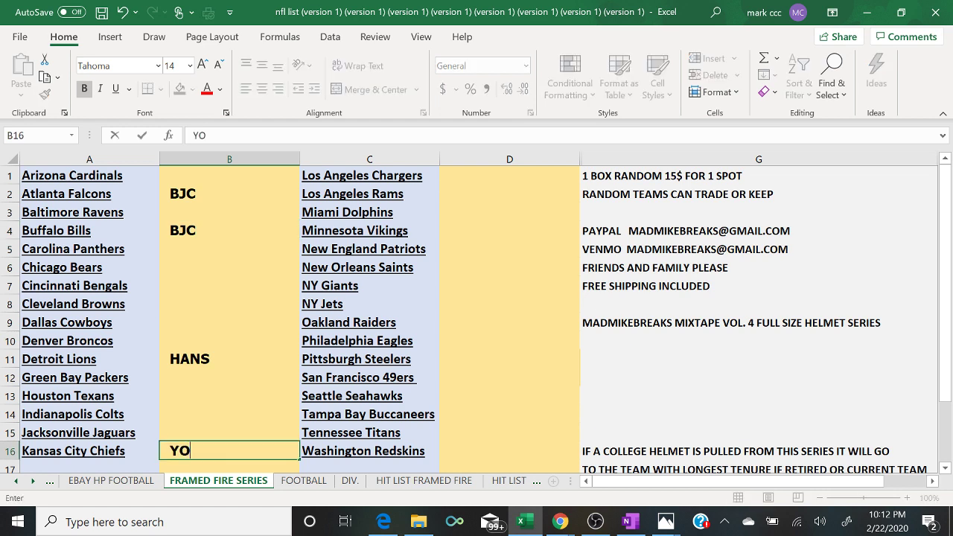
{"action": "mouse_move", "coordinate": [560, 521]}
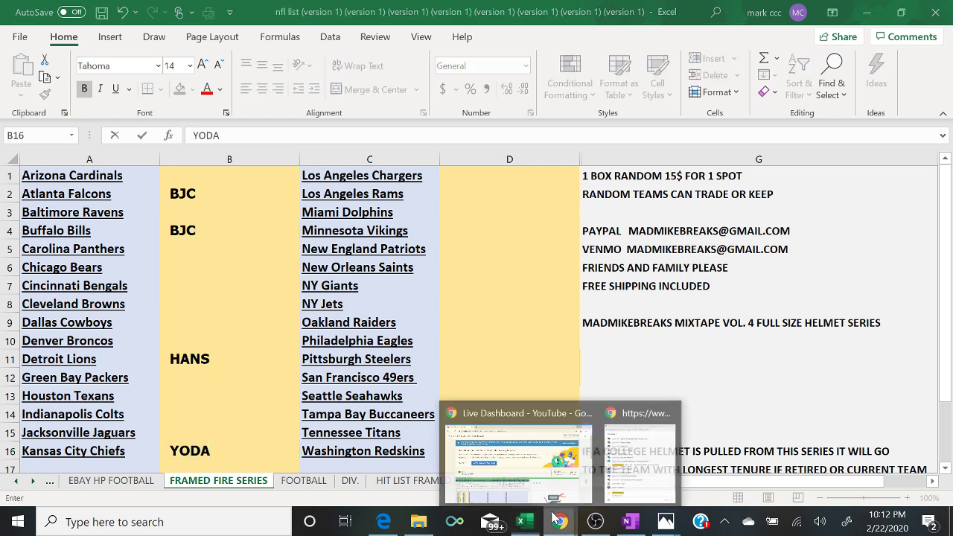
{"action": "left_click", "coordinate": [626, 480]}
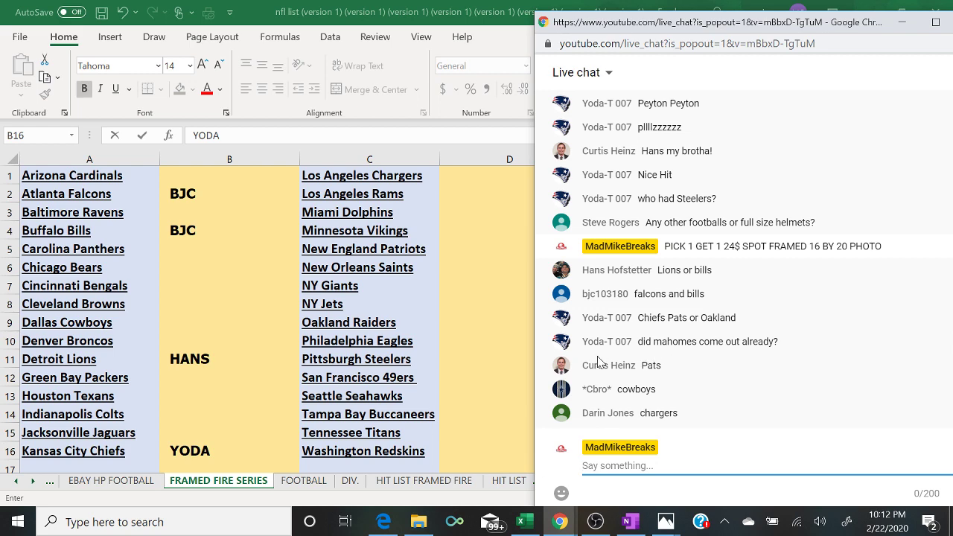
{"action": "left_click", "coordinate": [461, 253]}
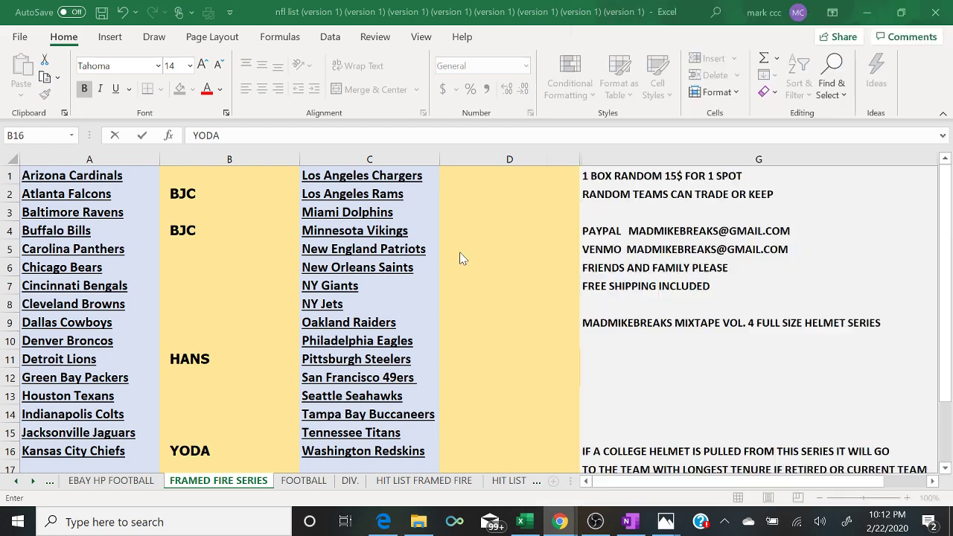
{"action": "type", "text": "CURTIS"}
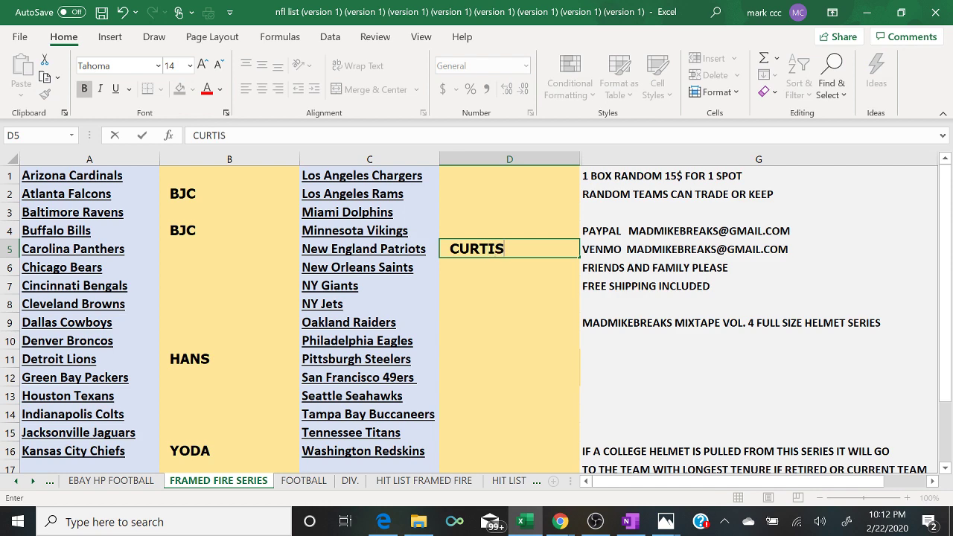
{"action": "left_click", "coordinate": [560, 522]}
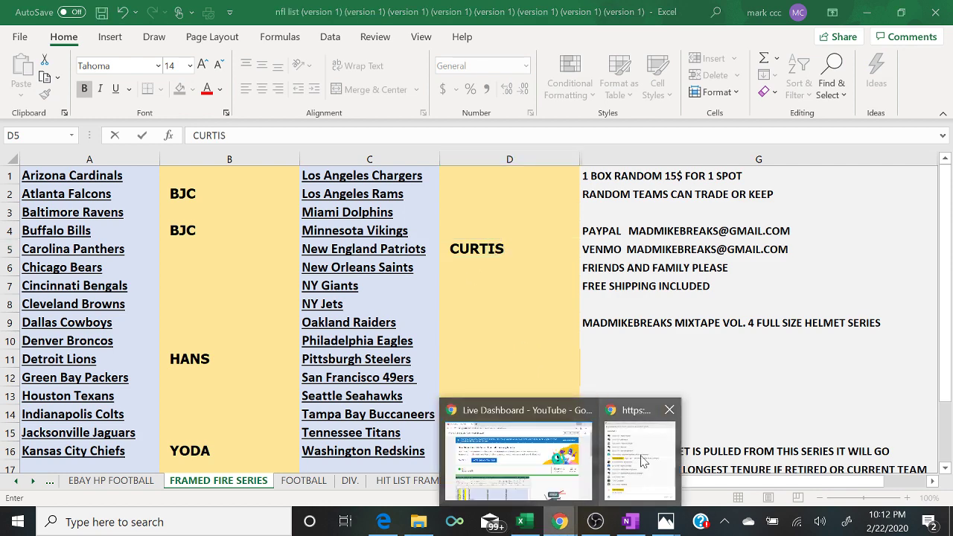
{"action": "left_click", "coordinate": [640, 456]}
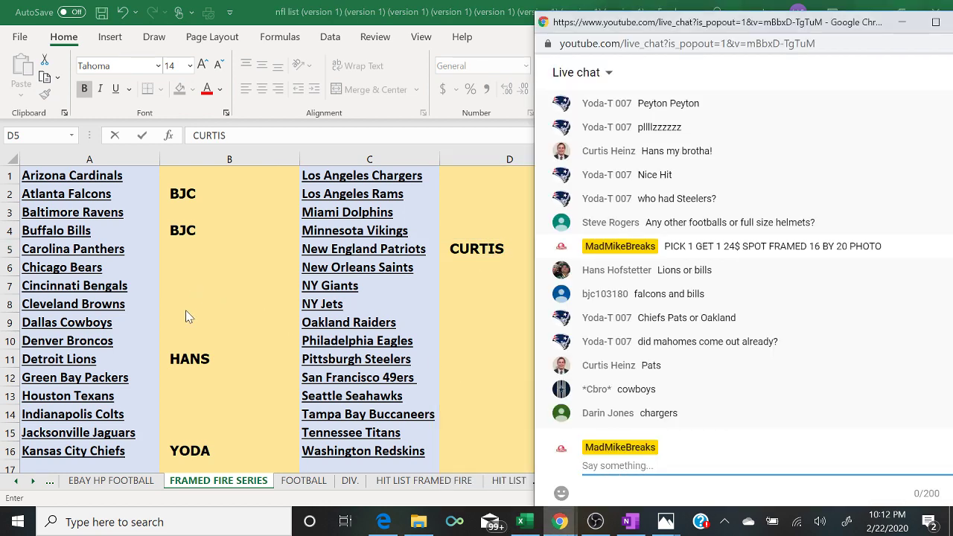
- Enter the buyers beside the Dallas Cowboys (fixing a typo) and Los Angeles Chargers
{"action": "left_click", "coordinate": [188, 317]}
{"action": "type", "text": "CBFRO"}
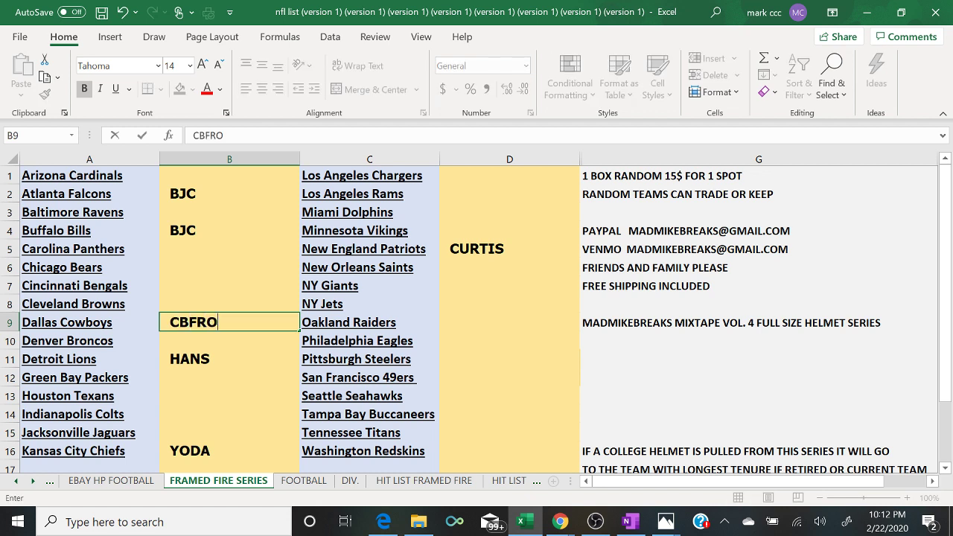
{"action": "key", "text": "BackSpace"}
{"action": "key", "text": "BackSpace"}
{"action": "key", "text": "BackSpace"}
{"action": "type", "text": "RO"}
{"action": "mouse_move", "coordinate": [563, 525]}
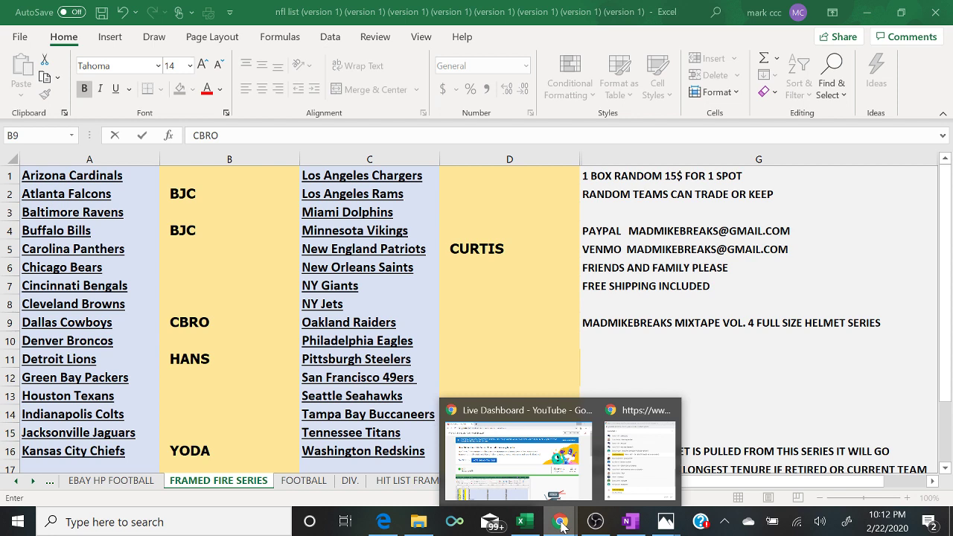
{"action": "left_click", "coordinate": [639, 485]}
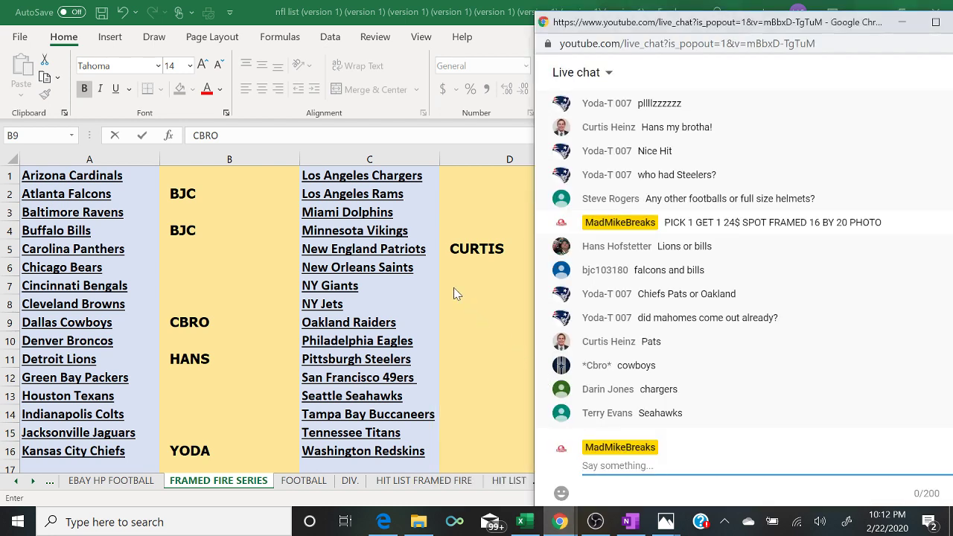
{"action": "left_click", "coordinate": [448, 171]}
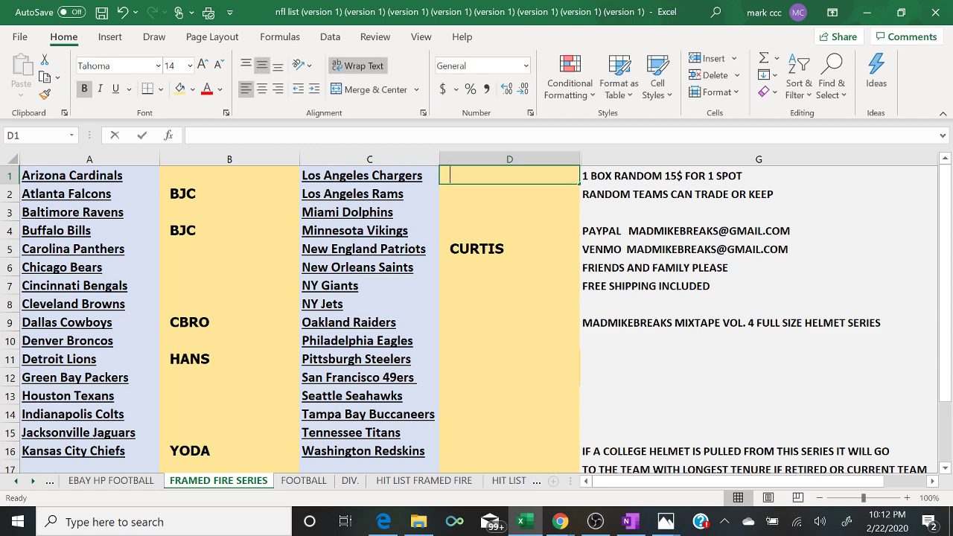
{"action": "type", "text": "DARIN"}
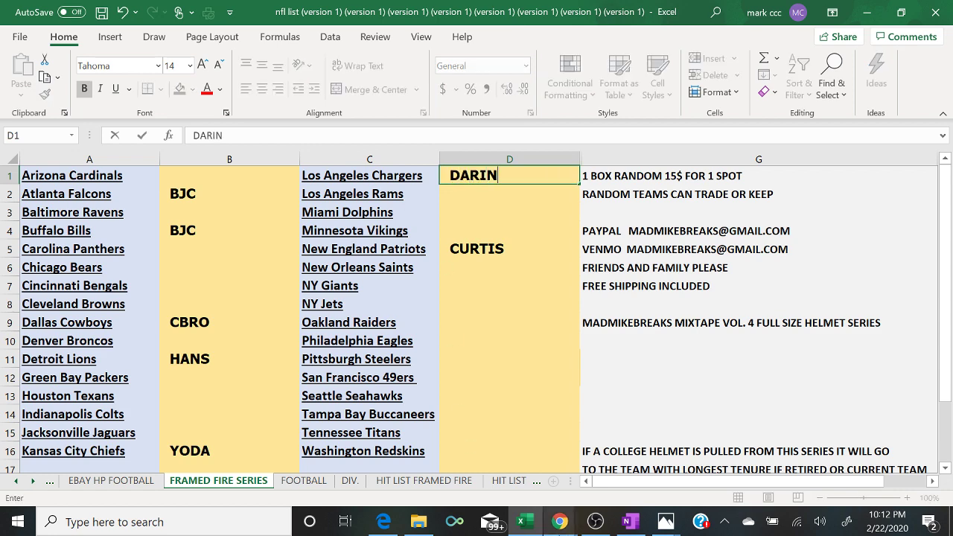
{"action": "left_click", "coordinate": [560, 524]}
{"action": "left_click", "coordinate": [651, 479]}
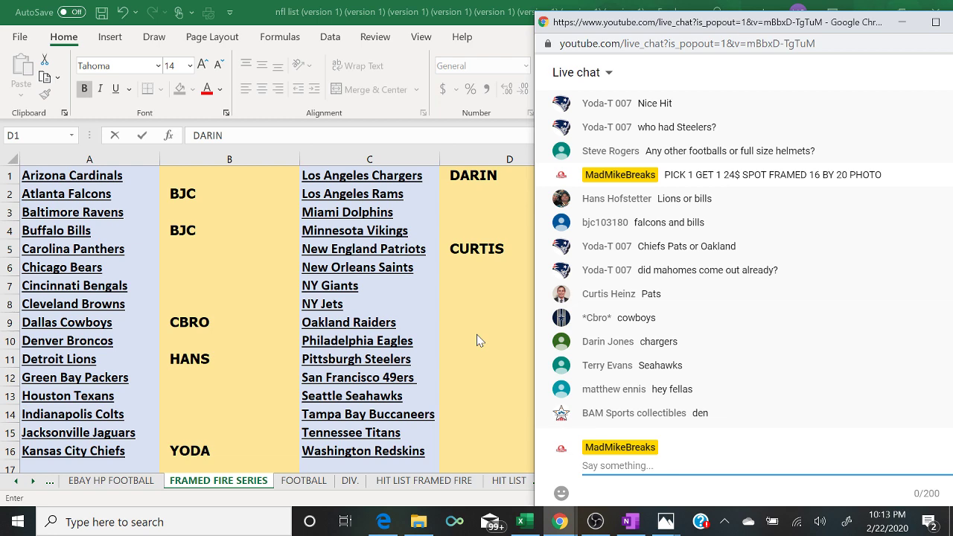
- Enter the buyers beside the Seattle Seahawks and Denver Broncos, then return to the chat box
{"action": "left_click", "coordinate": [471, 396]}
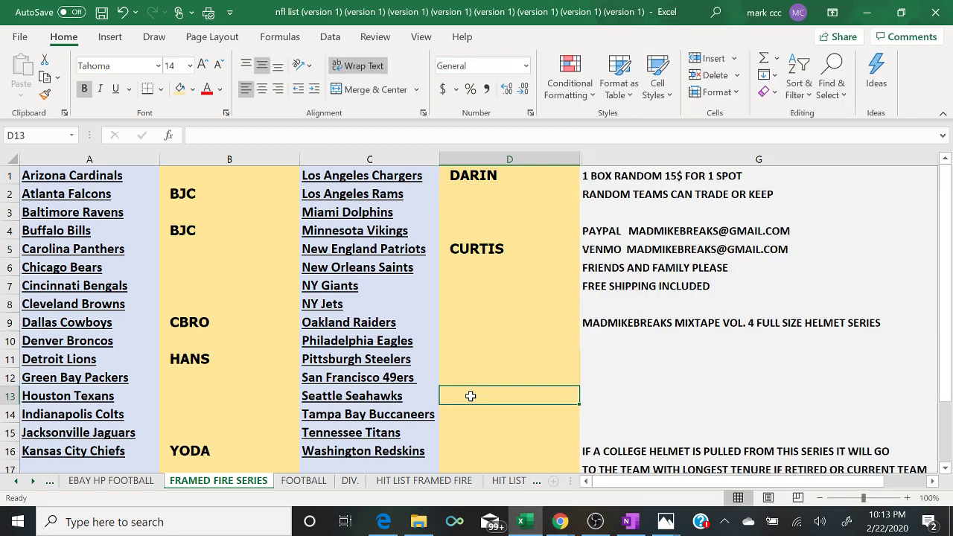
{"action": "type", "text": "TERRY"}
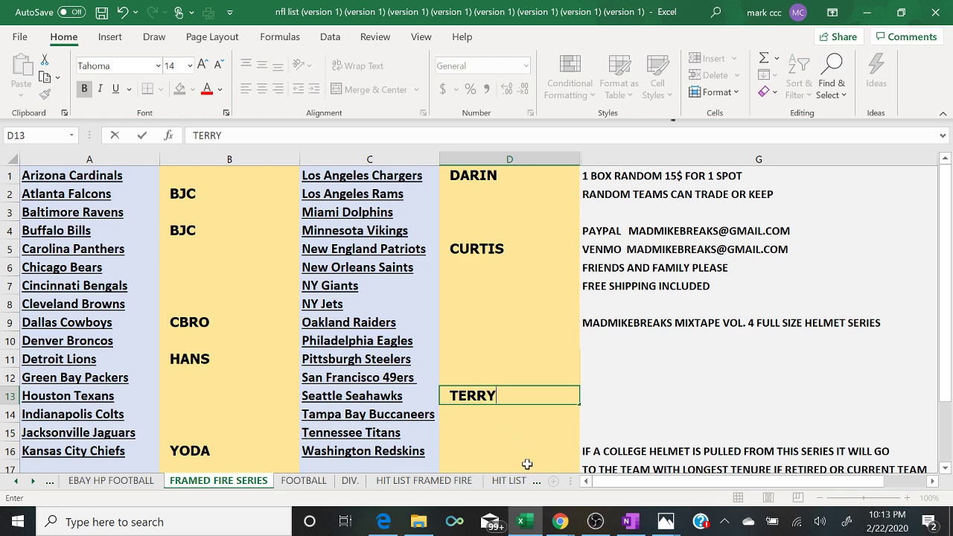
{"action": "mouse_move", "coordinate": [560, 521]}
{"action": "left_click", "coordinate": [633, 469]}
{"action": "left_click", "coordinate": [633, 465]}
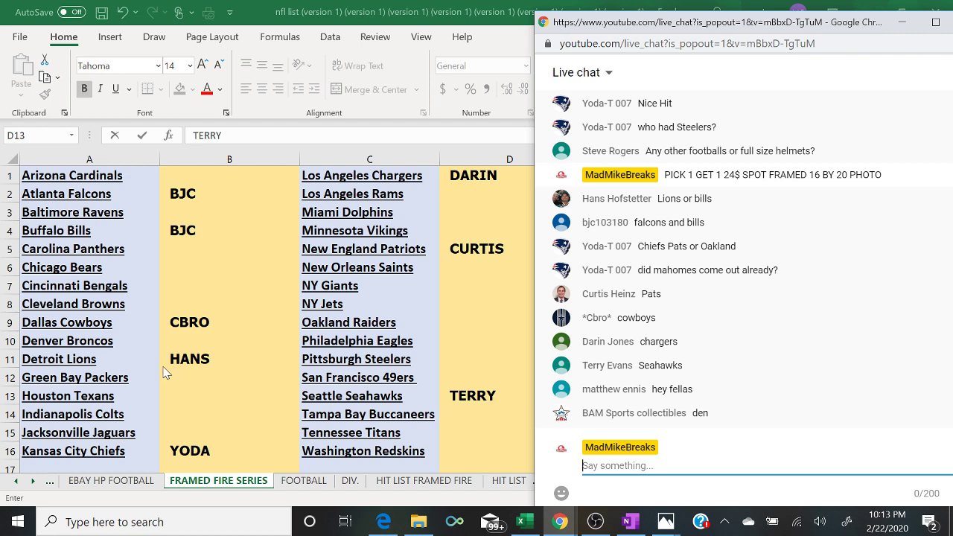
{"action": "left_click", "coordinate": [192, 341]}
{"action": "type", "text": "BAM SPORTS"}
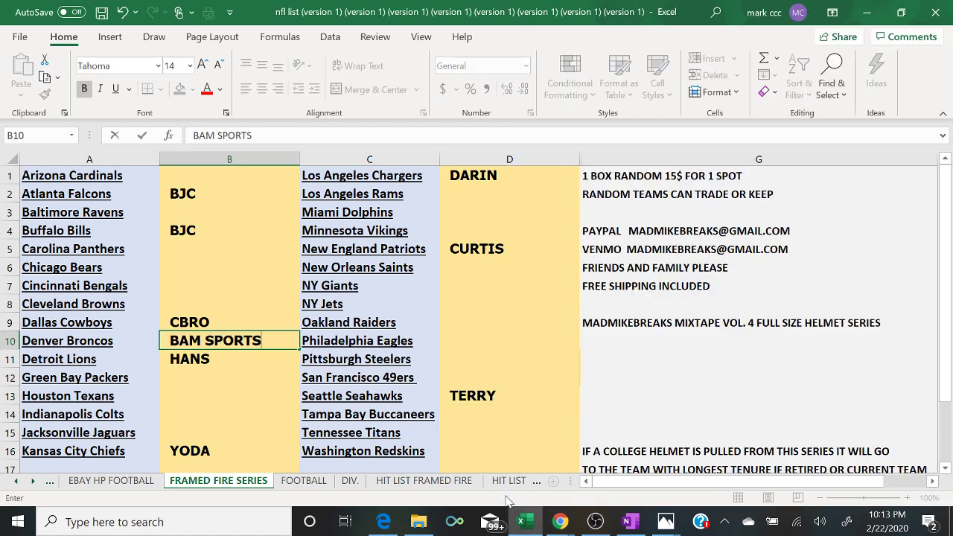
{"action": "mouse_move", "coordinate": [560, 521]}
{"action": "left_click", "coordinate": [642, 471]}
{"action": "left_click", "coordinate": [642, 471]}
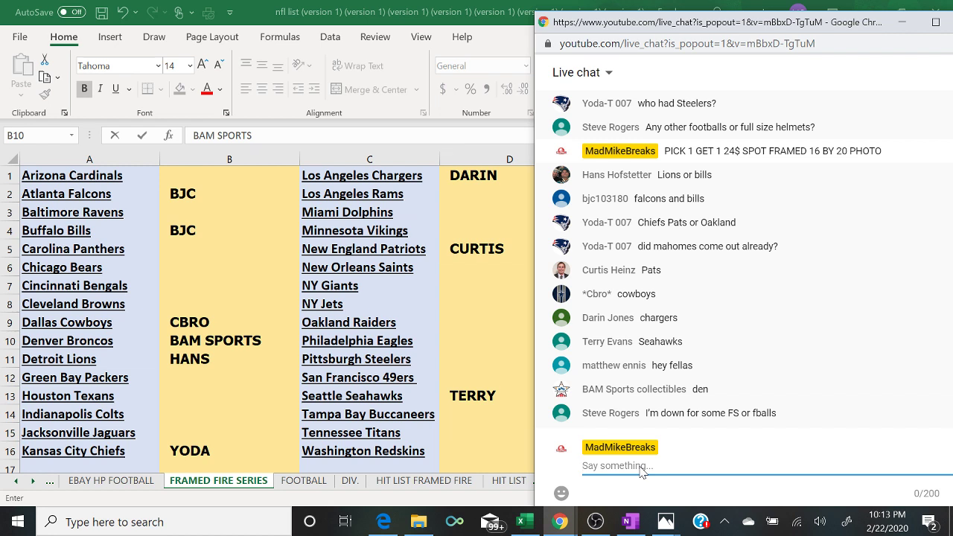
- Post '7 TO CLOSE' and the Framed Fire Series 16 by 20 photo, pick 1 get 1, $24 spot offer in live chat
{"action": "type", "text": "7 TO CLOSE"}
{"action": "key", "text": "Return"}
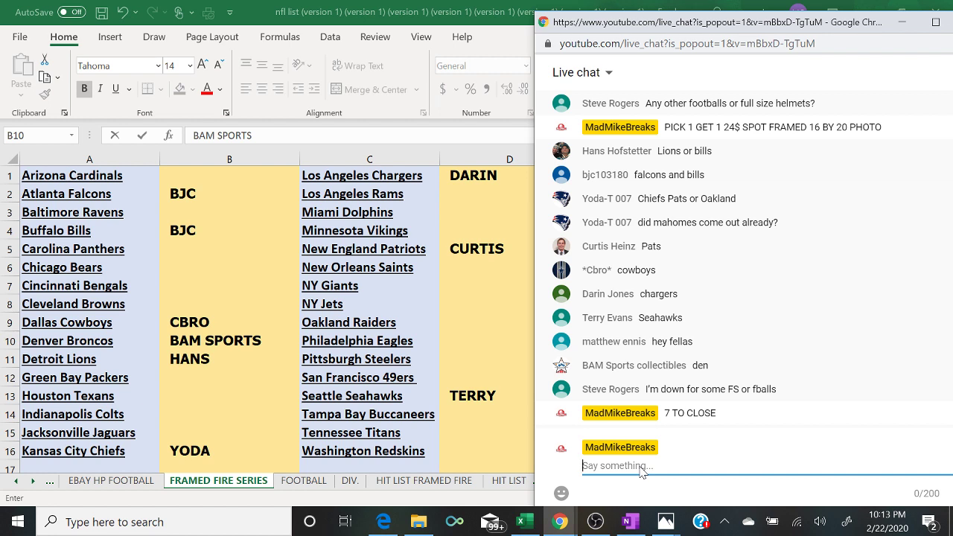
{"action": "type", "text": "FRAMED FIRE SER"}
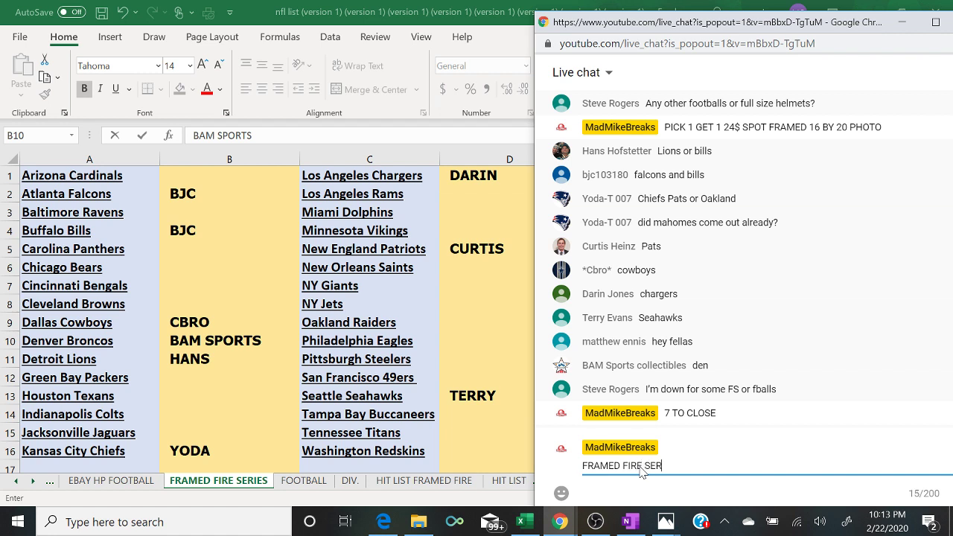
{"action": "type", "text": "IES 16 BY 2"}
{"action": "type", "text": "0 "}
{"action": "type", "text": "AU"}
{"action": "key", "text": "BackSpace"}
{"action": "key", "text": "BackSpace"}
{"action": "type", "text": "PHOTO PICK 1"}
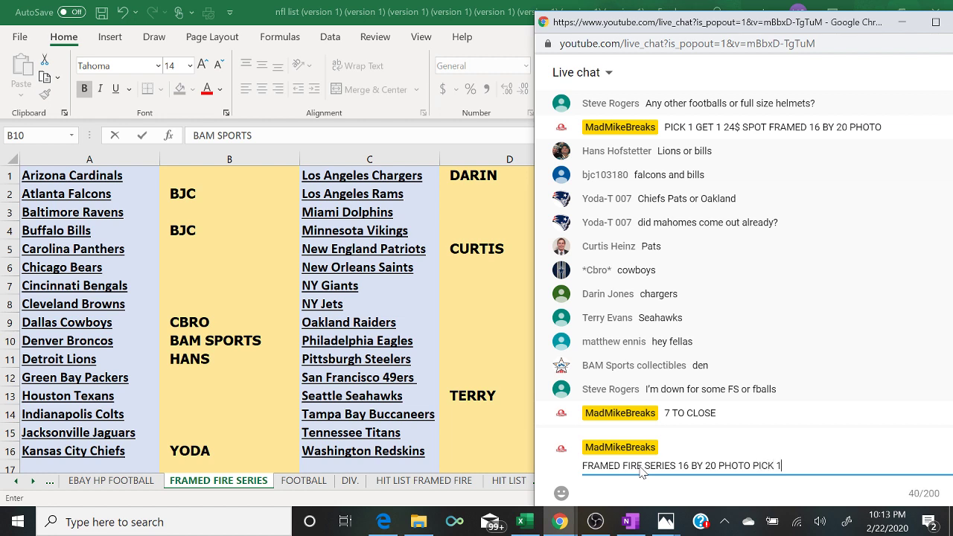
{"action": "type", "text": " GET 1 24$ SPOT"}
{"action": "key", "text": "Return"}
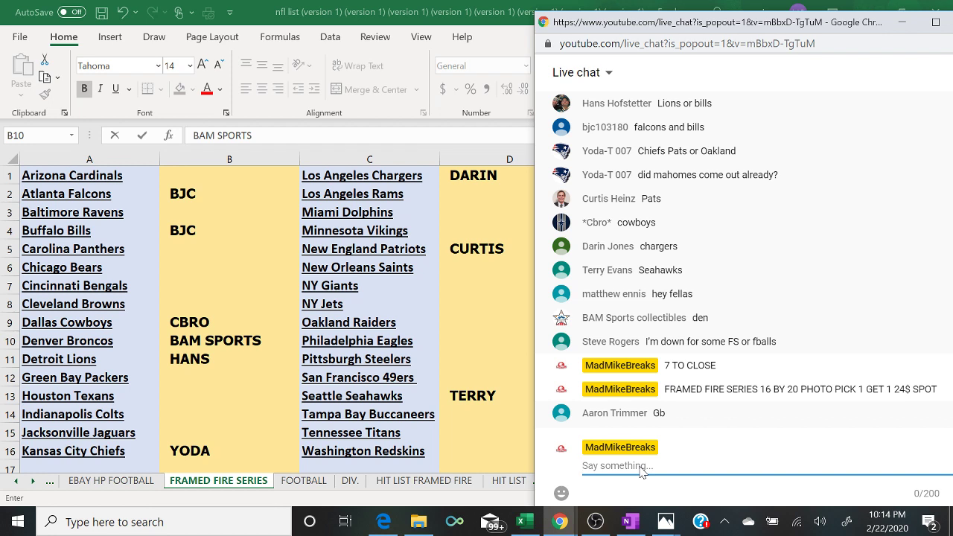
- Enter the new buyer's name in B12 beside Green Bay Packers and post '6 TO CLOSE' in chat
{"action": "left_click", "coordinate": [183, 380]}
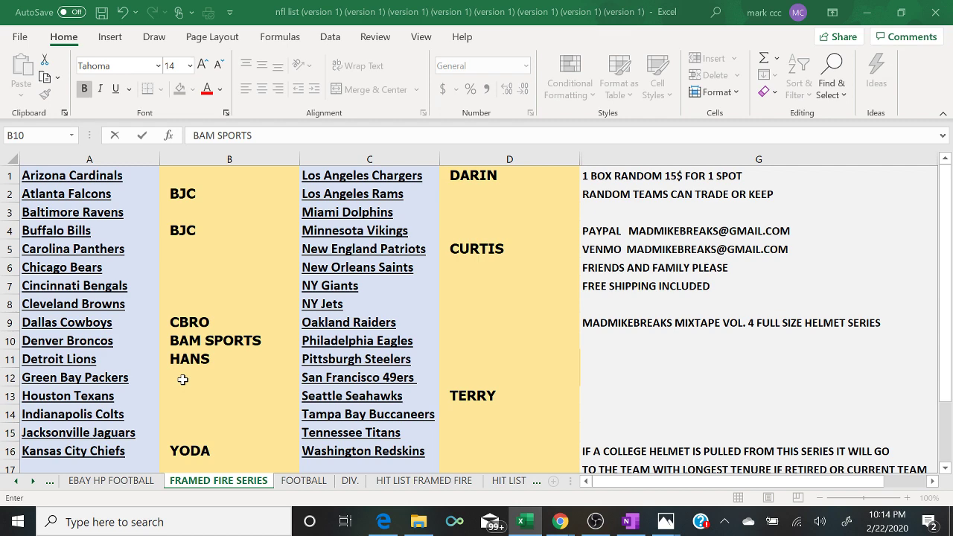
{"action": "type", "text": "AARON"}
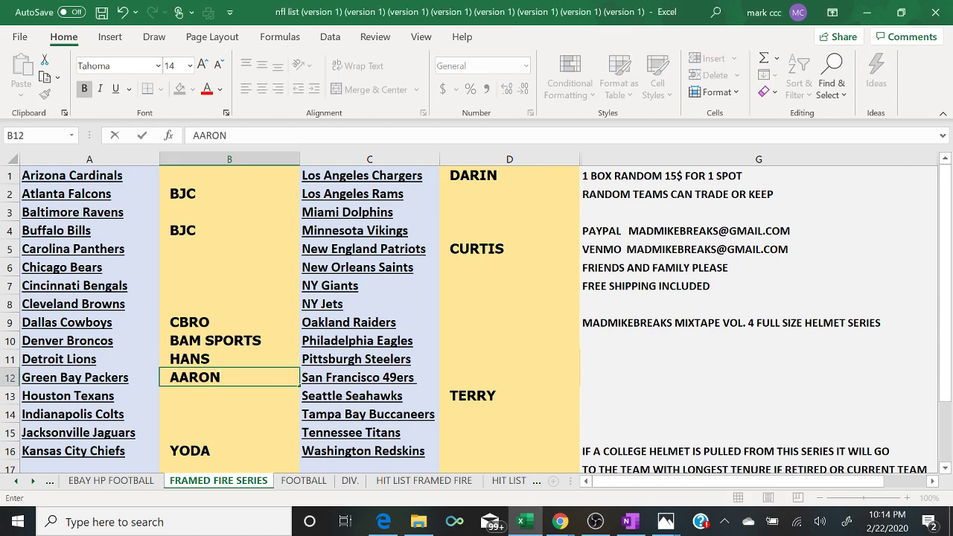
{"action": "mouse_move", "coordinate": [560, 522]}
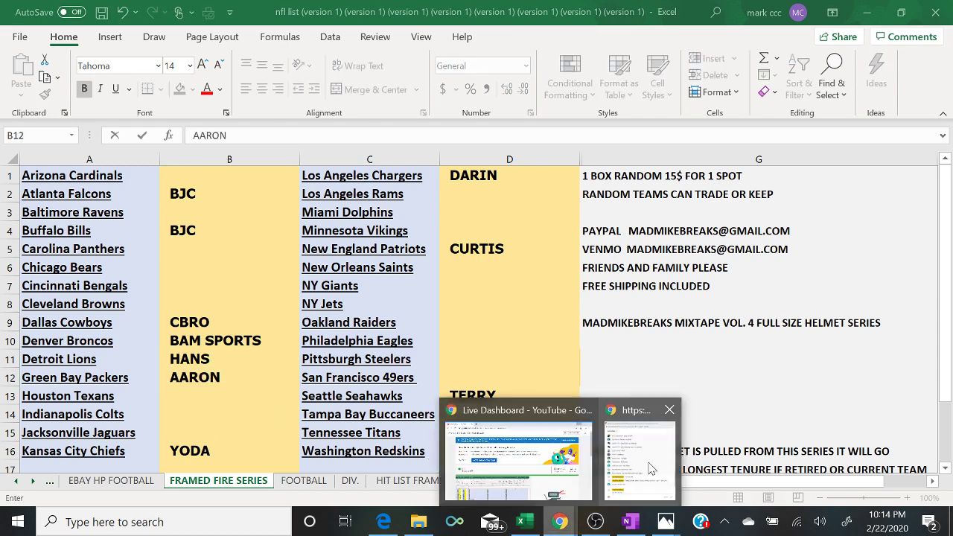
{"action": "left_click", "coordinate": [650, 467]}
{"action": "type", "text": "6 TO CLOSE"}
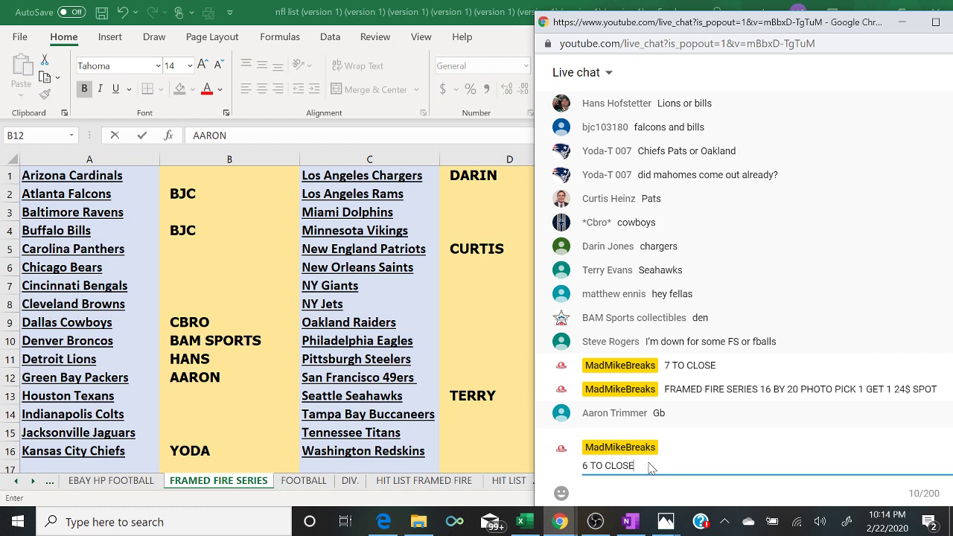
{"action": "key", "text": "Return"}
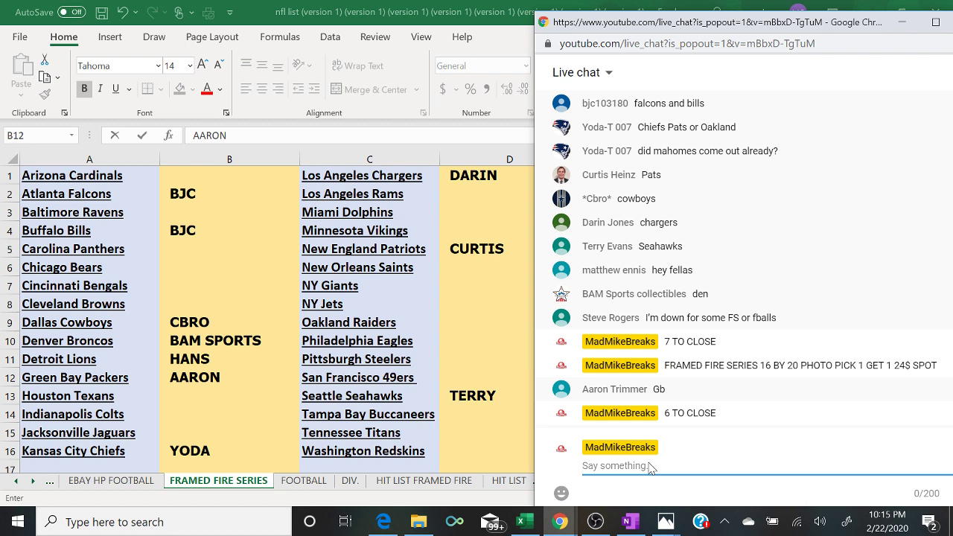
- Fill buyer cells D13 and B16 light green to mark them paid
{"action": "left_click", "coordinate": [456, 395]}
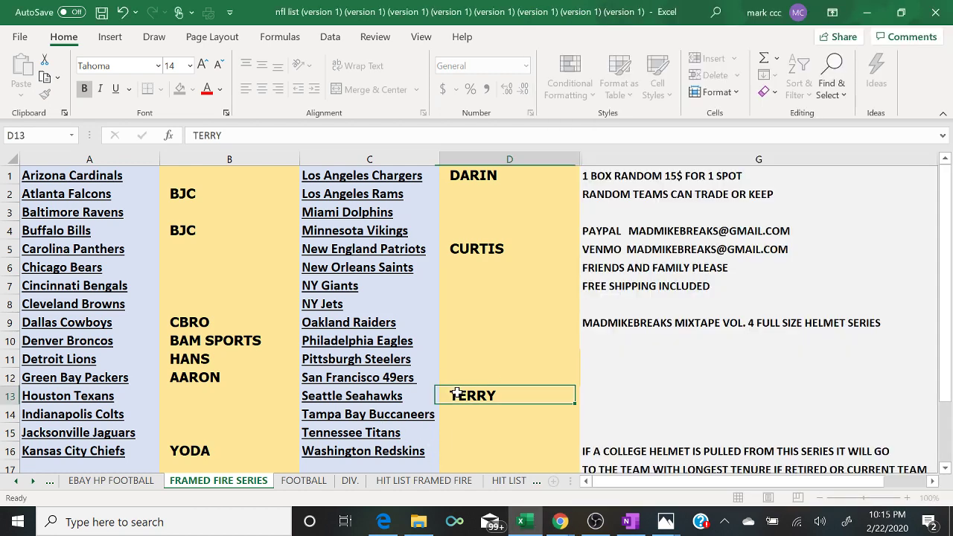
{"action": "left_click", "coordinate": [191, 90]}
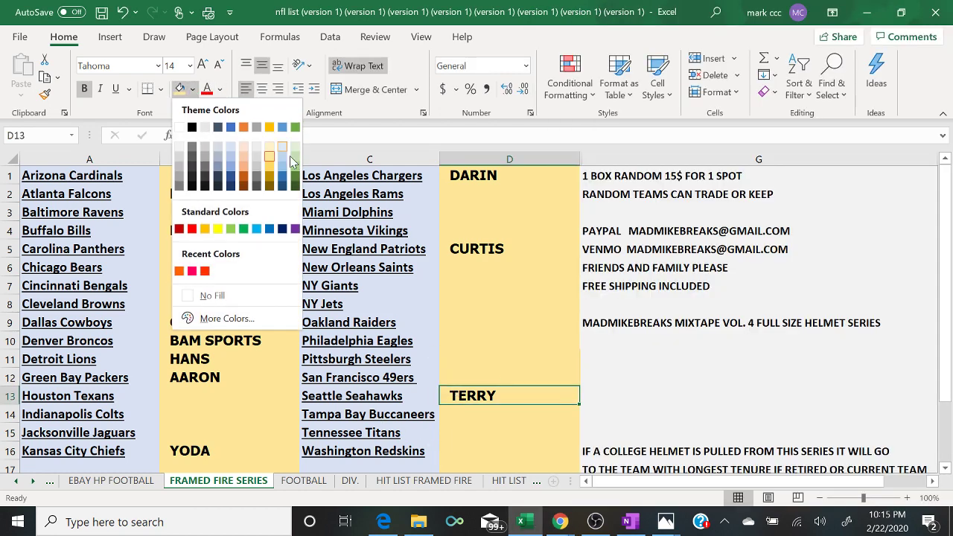
{"action": "left_click", "coordinate": [291, 161]}
{"action": "left_click", "coordinate": [191, 452]}
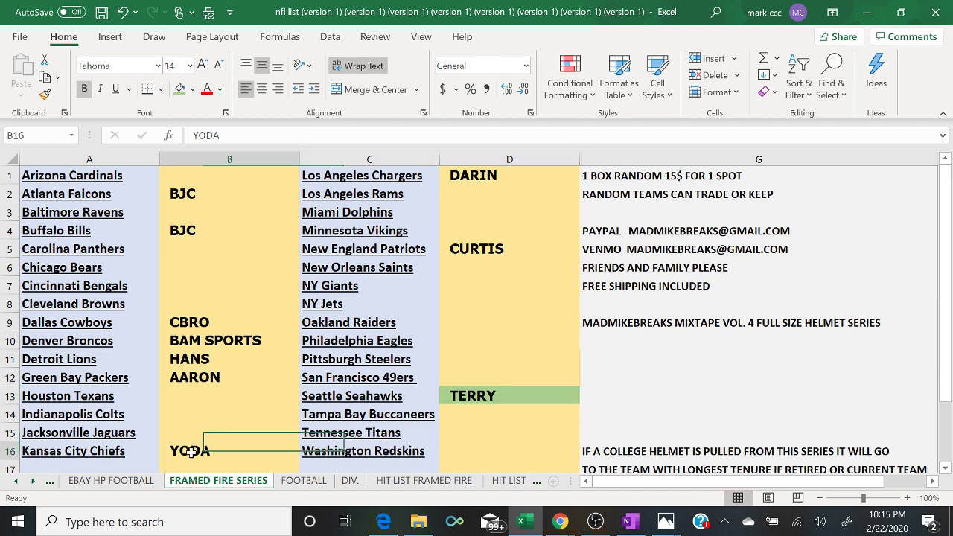
{"action": "left_click", "coordinate": [180, 89]}
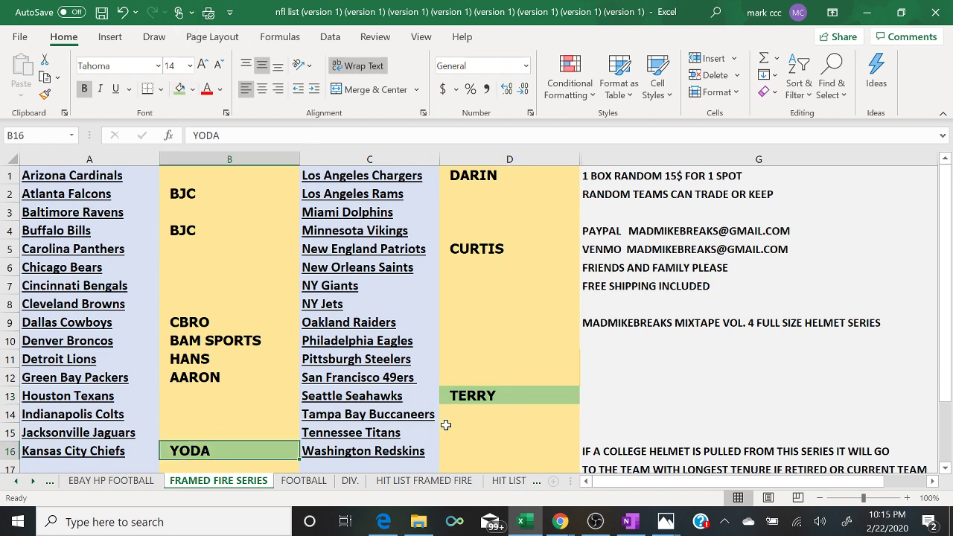
{"action": "mouse_move", "coordinate": [560, 521]}
{"action": "left_click", "coordinate": [642, 475]}
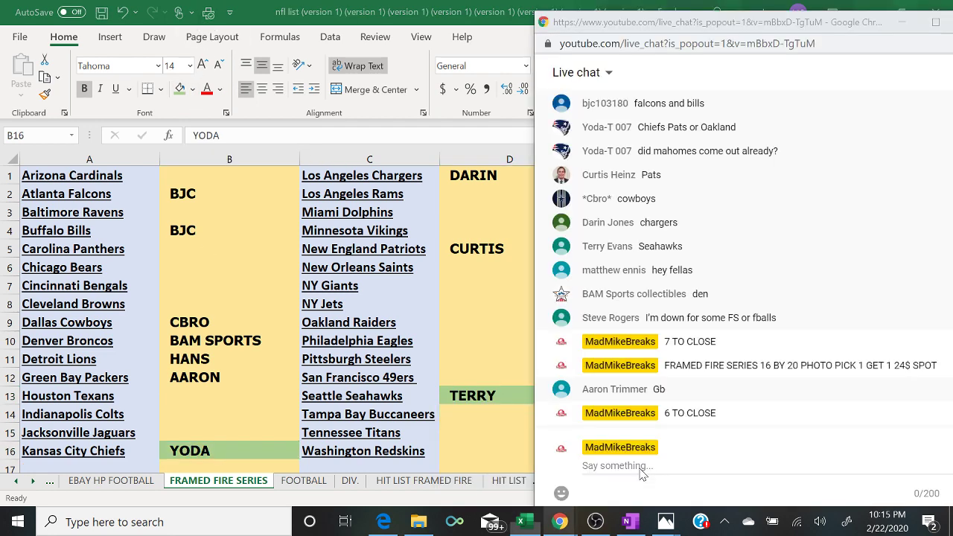
{"action": "left_click", "coordinate": [642, 475]}
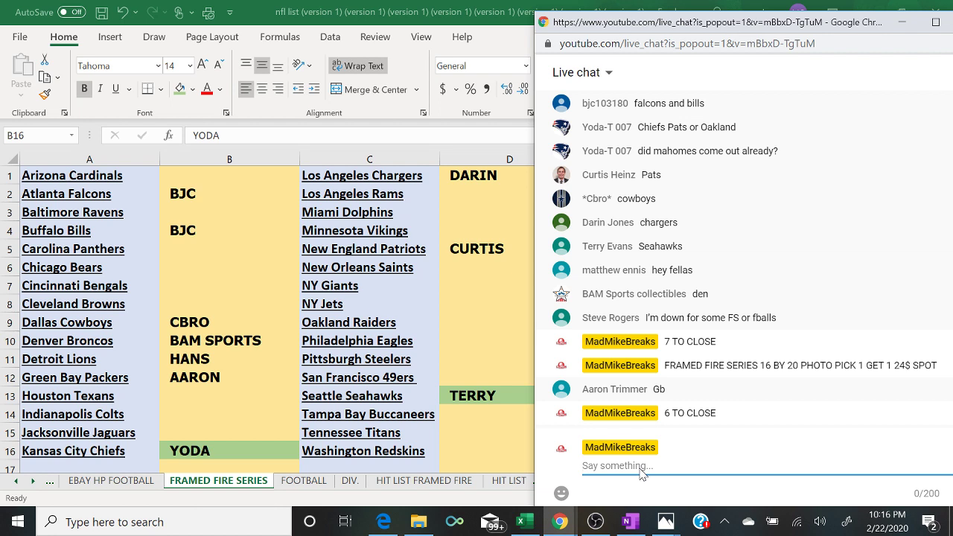
- Post 'FILLER 10$ SPOT 10 SPOTS TOTAL TOP 4 WIN INTO P1G1' in live chat
{"action": "type", "text": "10$ SPOT"}
{"action": "key", "text": "BackSpace"}
{"action": "key", "text": "BackSpace"}
{"action": "key", "text": "BackSpace"}
{"action": "key", "text": "BackSpace"}
{"action": "key", "text": "BackSpace"}
{"action": "key", "text": "BackSpace"}
{"action": "key", "text": "BackSpace"}
{"action": "key", "text": "BackSpace"}
{"action": "type", "text": "FILLER 10$ SPOT"}
{"action": "type", "text": " T"}
{"action": "key", "text": "BackSpace"}
{"action": "type", "text": "10 SPOTS"}
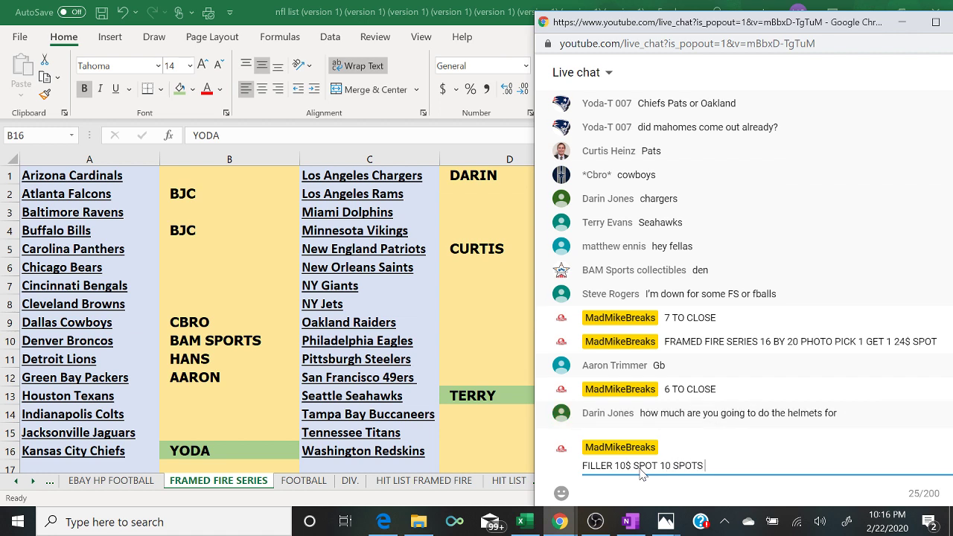
{"action": "type", "text": " TOTAL TOP 4 WIN INTO P1G1"}
{"action": "key", "text": "Return"}
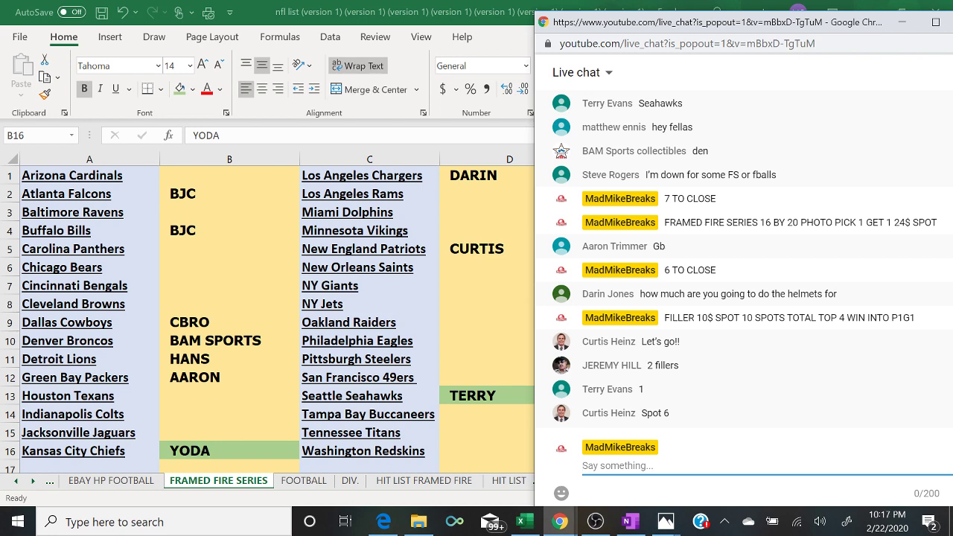
{"action": "left_click", "coordinate": [388, 523]}
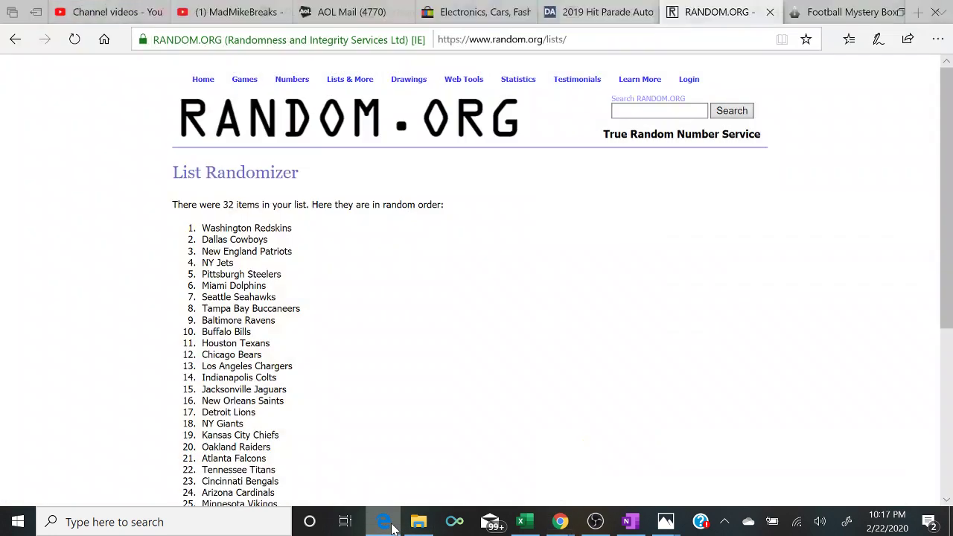
- Load a fresh List Randomizer form and enter the first filler buyer's name twice
{"action": "mouse_move", "coordinate": [350, 79]}
{"action": "left_click", "coordinate": [350, 101]}
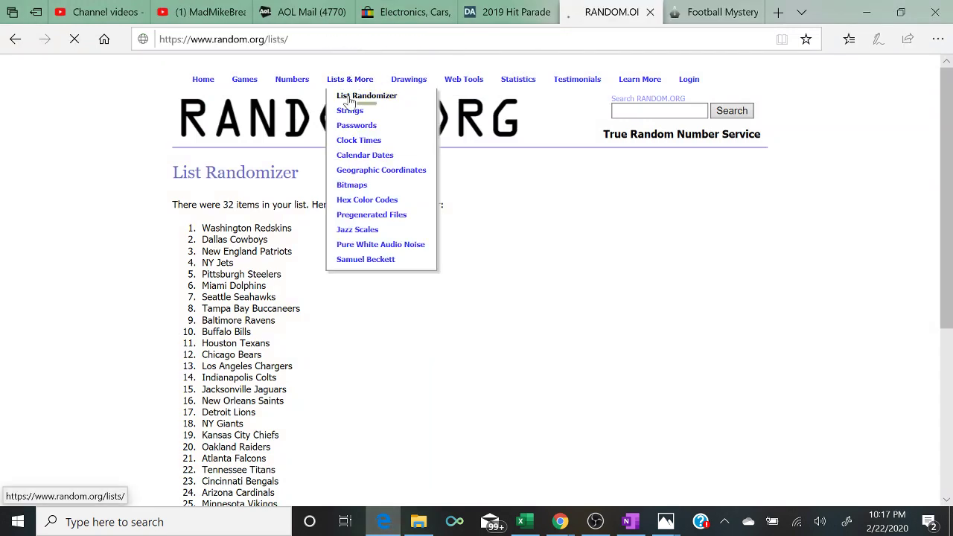
{"action": "mouse_move", "coordinate": [560, 522]}
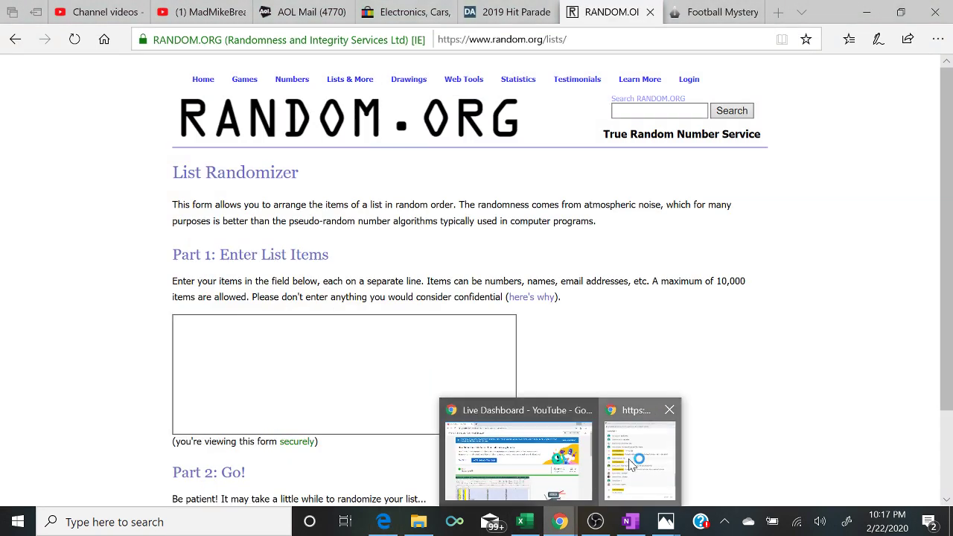
{"action": "left_click", "coordinate": [631, 464]}
{"action": "left_click", "coordinate": [342, 373]}
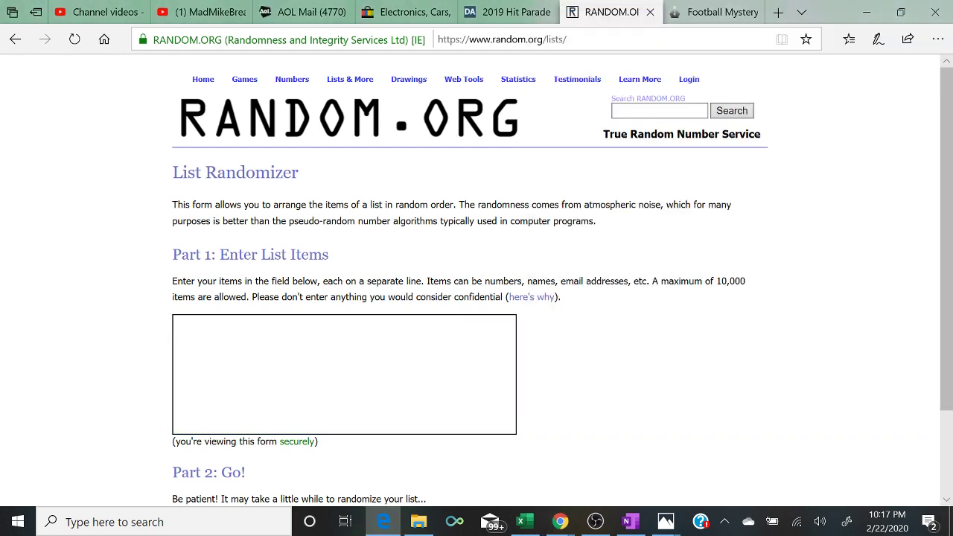
{"action": "type", "text": "JEREMY JEREMY"}
- Add the next two filler buyers from the chat to the list
{"action": "mouse_move", "coordinate": [560, 521]}
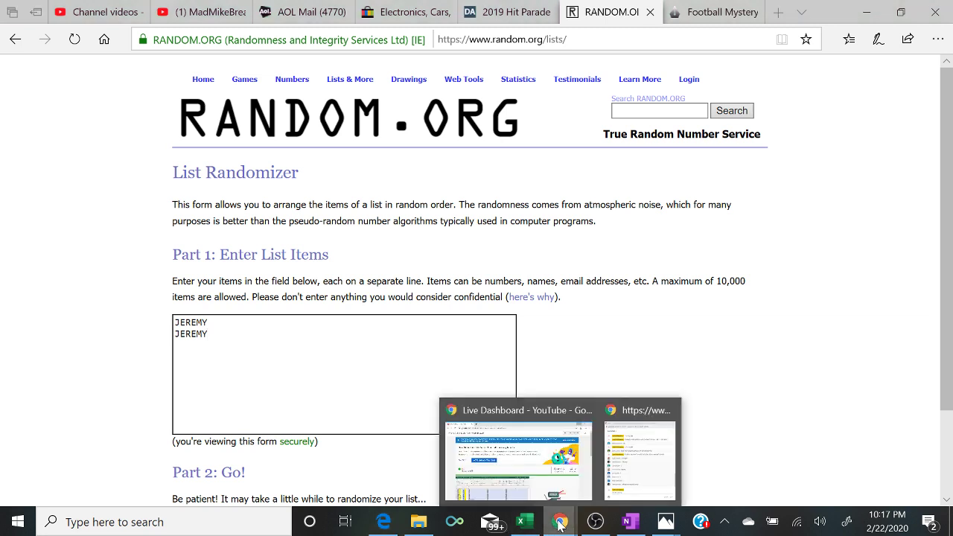
{"action": "left_click", "coordinate": [635, 479]}
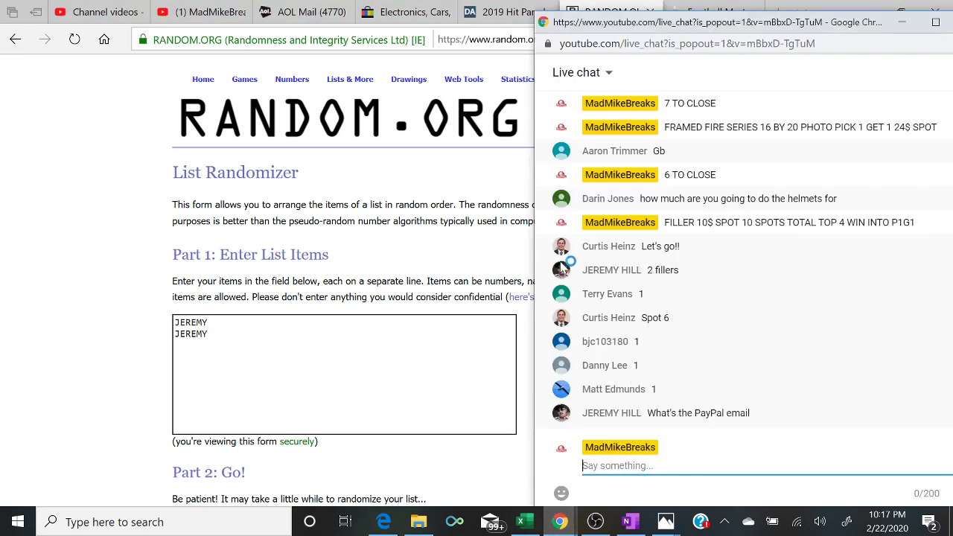
{"action": "key", "text": "alt+Tab"}
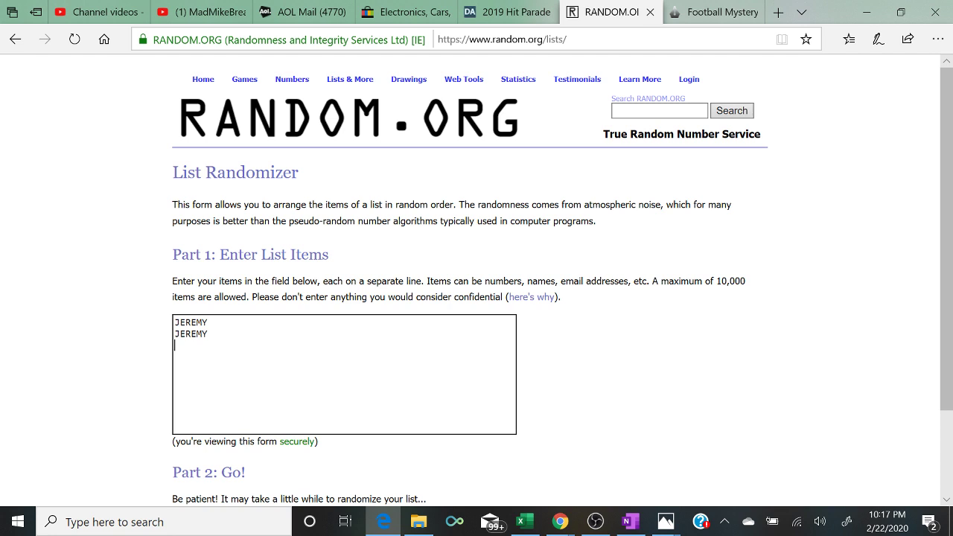
{"action": "type", "text": "TERRY"}
{"action": "key", "text": "Return"}
{"action": "type", "text": "CURTIS"}
- Add two more filler buyers and remove the blank line between entries
{"action": "mouse_move", "coordinate": [560, 522]}
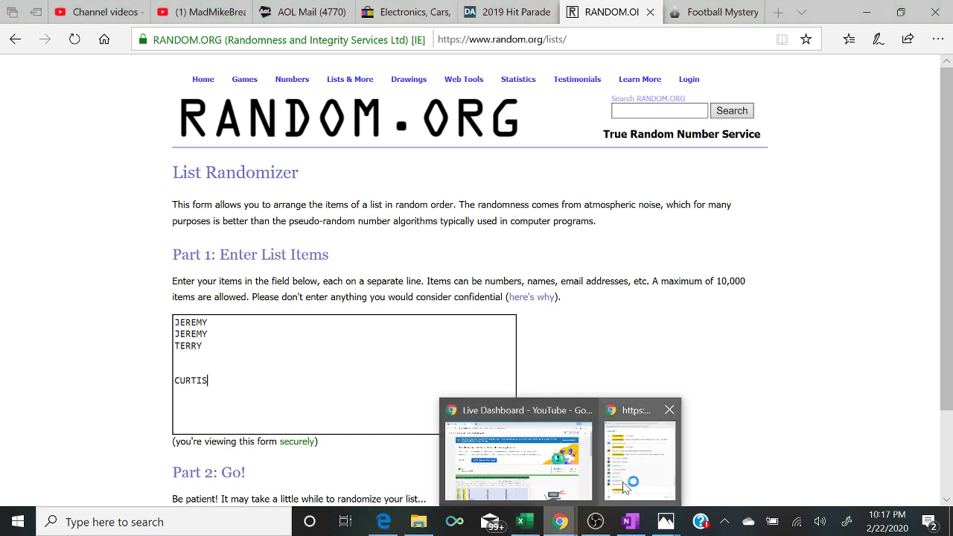
{"action": "left_click", "coordinate": [635, 483]}
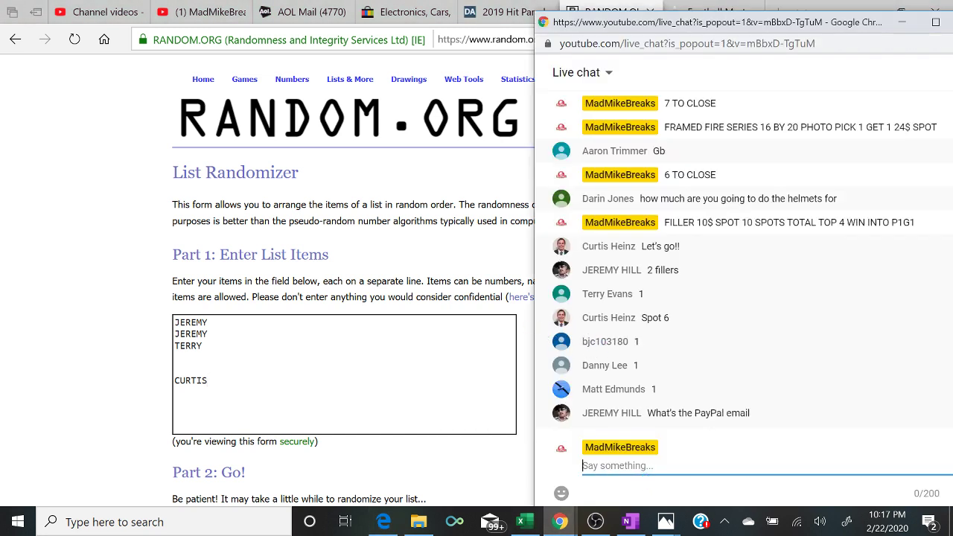
{"action": "key", "text": "alt+Tab"}
{"action": "type", "text": "BJC"}
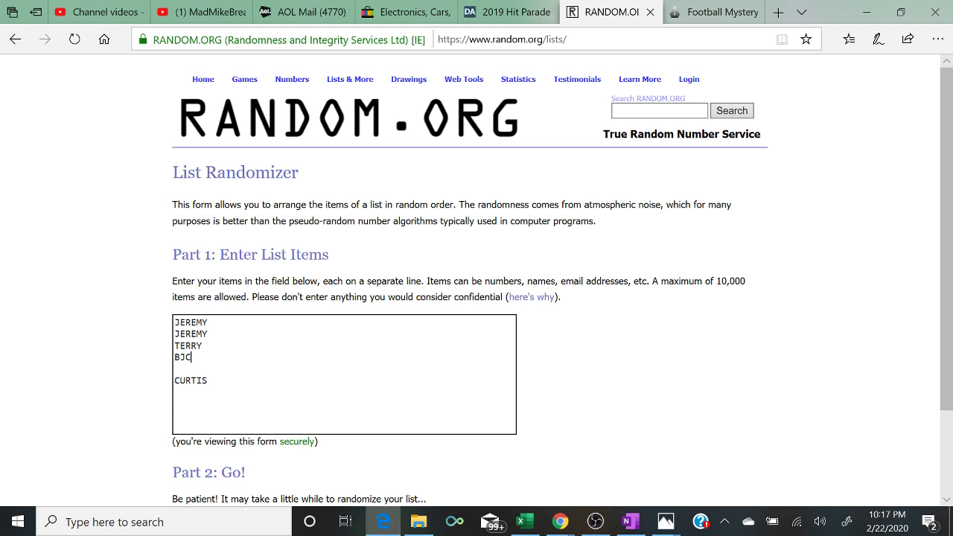
{"action": "key", "text": "Return"}
{"action": "type", "text": "DANNY"}
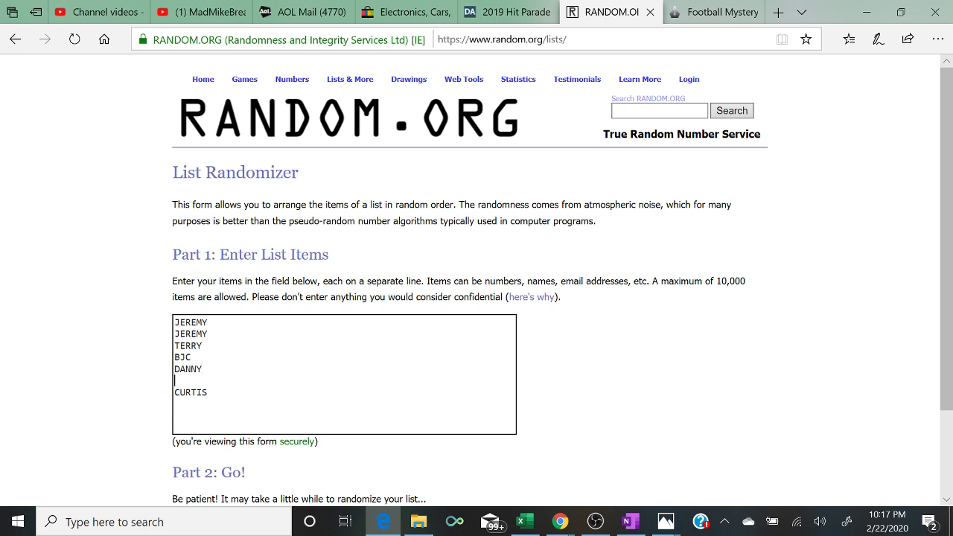
{"action": "key", "text": "BackSpace"}
- Post the payment e-mail address in live chat
{"action": "mouse_move", "coordinate": [560, 521]}
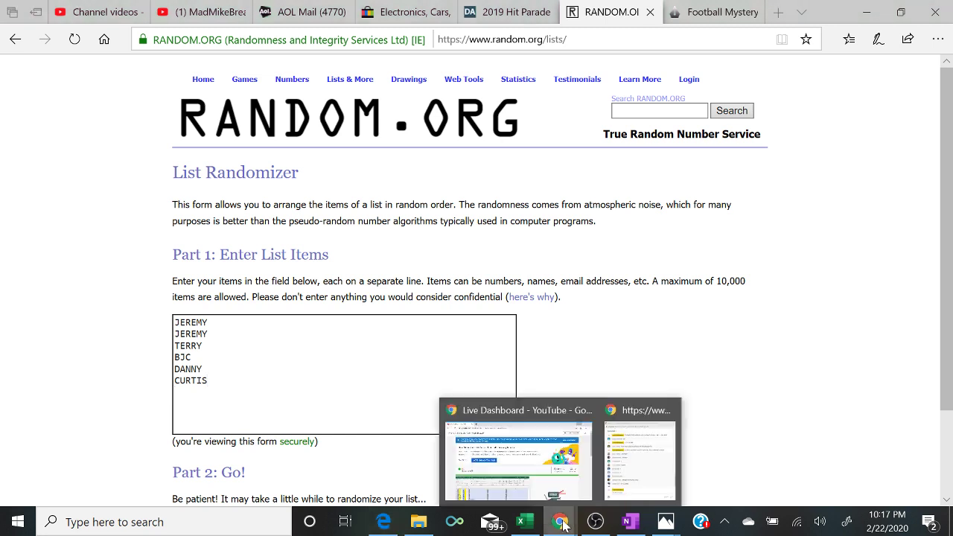
{"action": "left_click", "coordinate": [652, 469]}
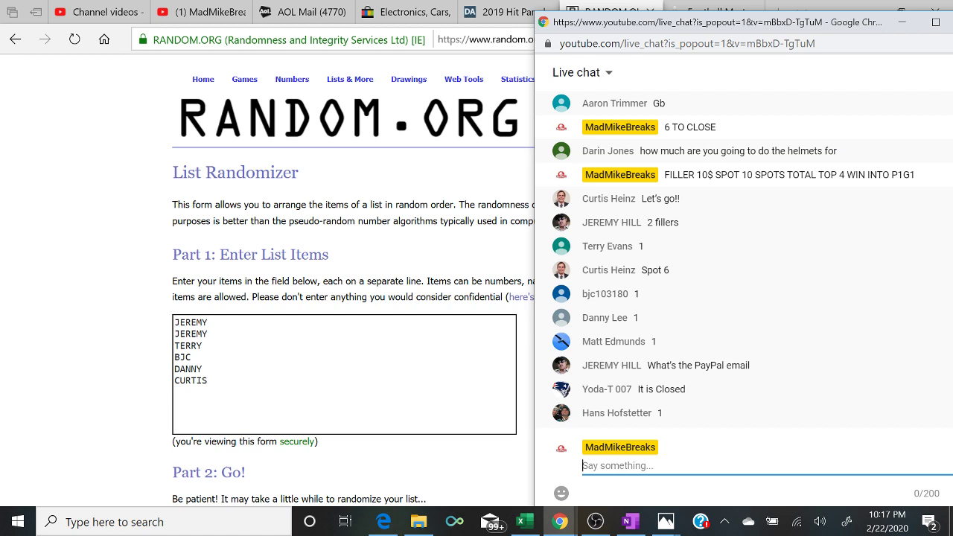
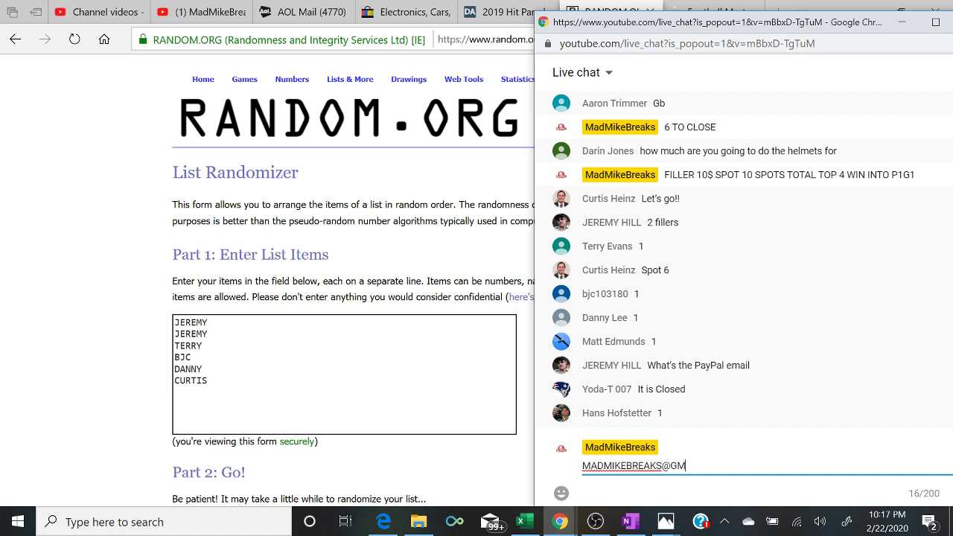
{"action": "key", "text": "Return"}
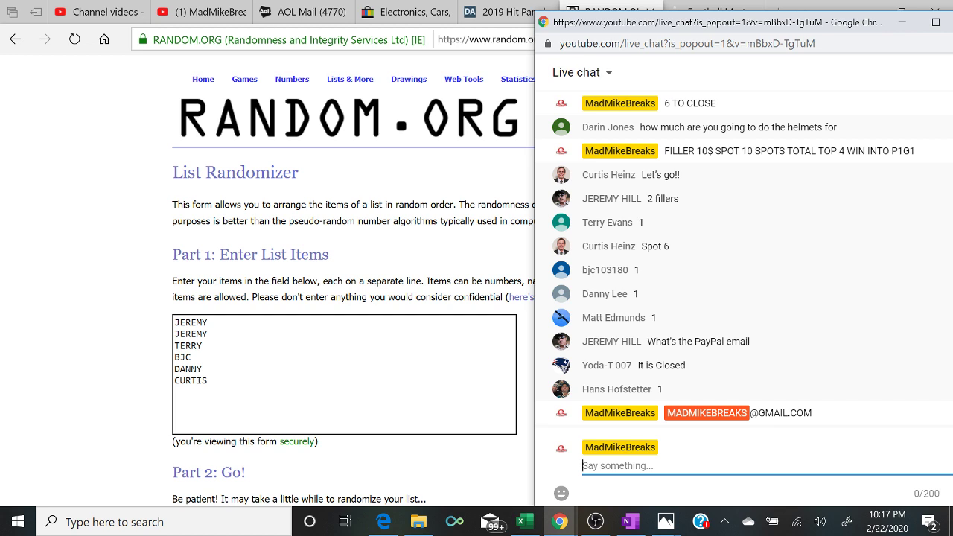
- Add two more filler buyers to the list randomizer
{"action": "key", "text": "alt+Tab"}
{"action": "type", "text": "MATT"}
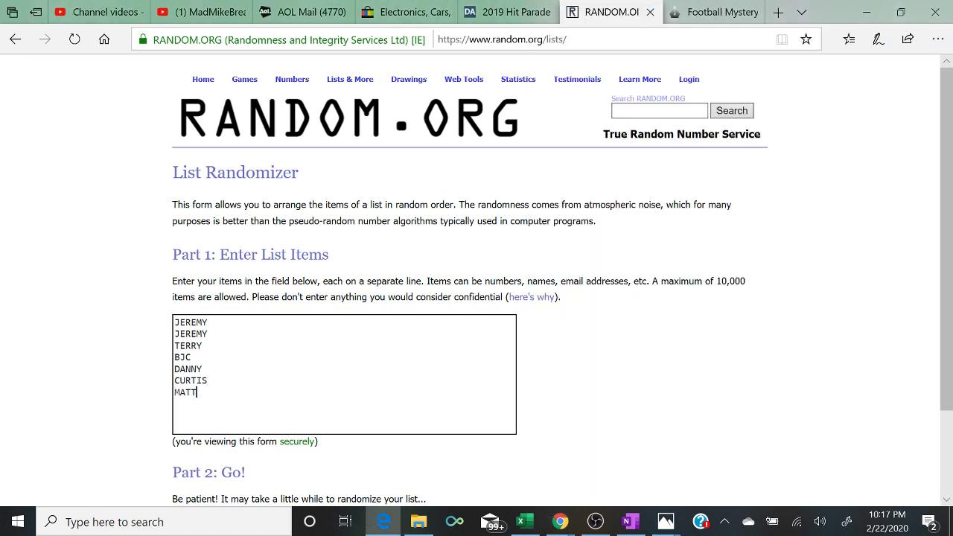
{"action": "key", "text": "Return"}
{"action": "mouse_move", "coordinate": [558, 524]}
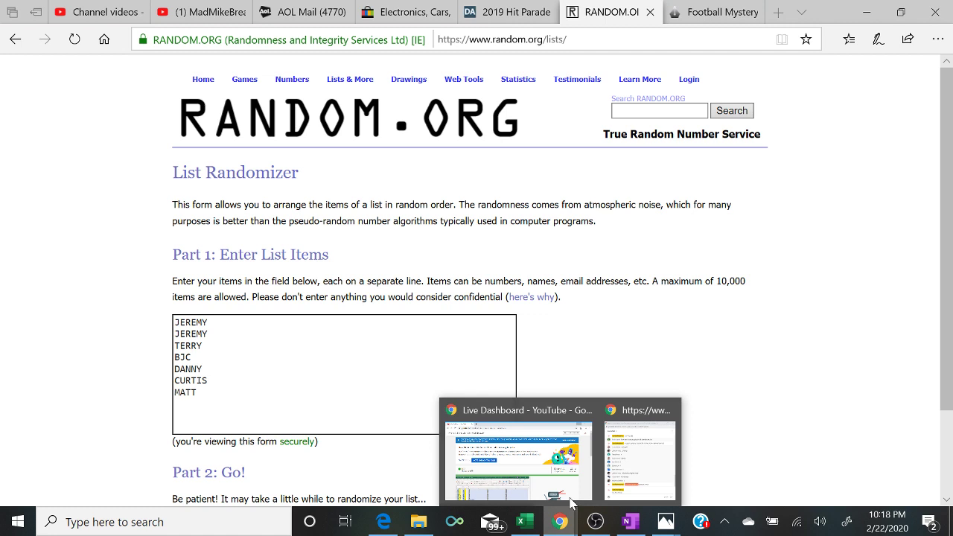
{"action": "left_click", "coordinate": [624, 469]}
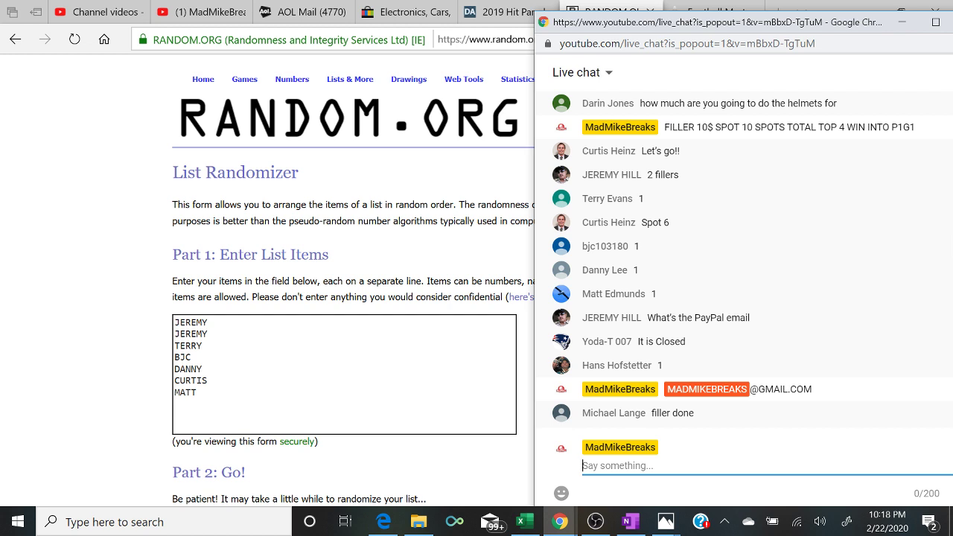
{"action": "key", "text": "alt+Tab"}
{"action": "type", "text": "HANS"}
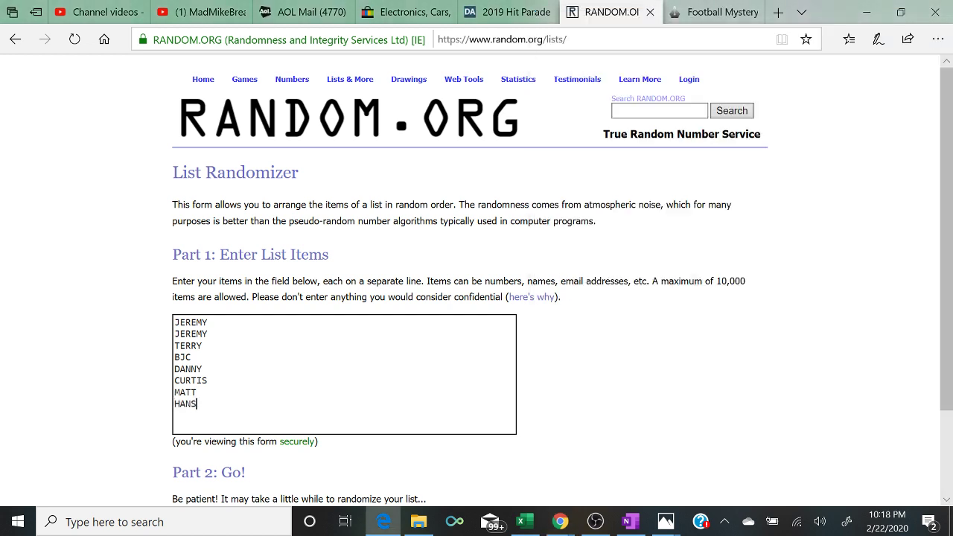
{"action": "left_click", "coordinate": [196, 369]}
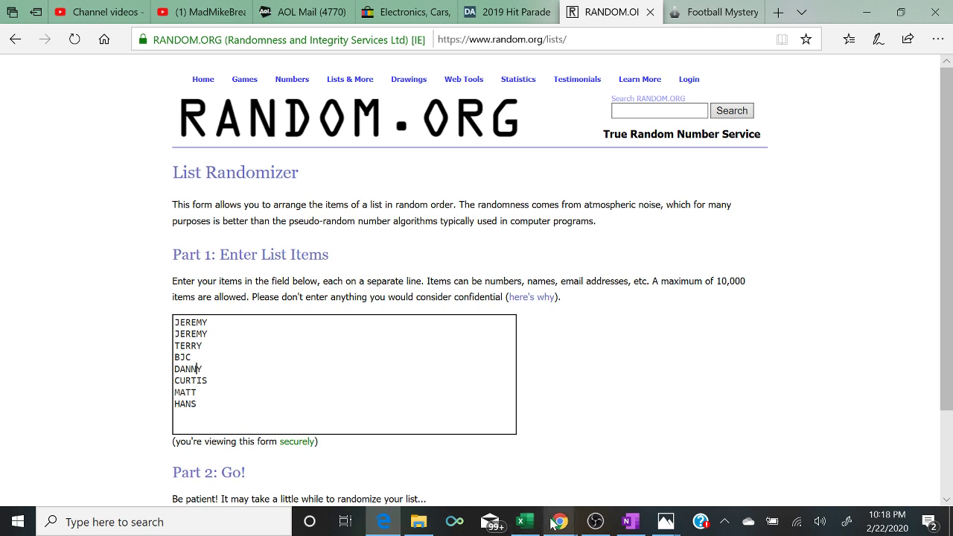
- Post '2 TO CLOSE' and then 'FILLER CLOSED' in live chat
{"action": "mouse_move", "coordinate": [560, 521]}
{"action": "left_click", "coordinate": [645, 466]}
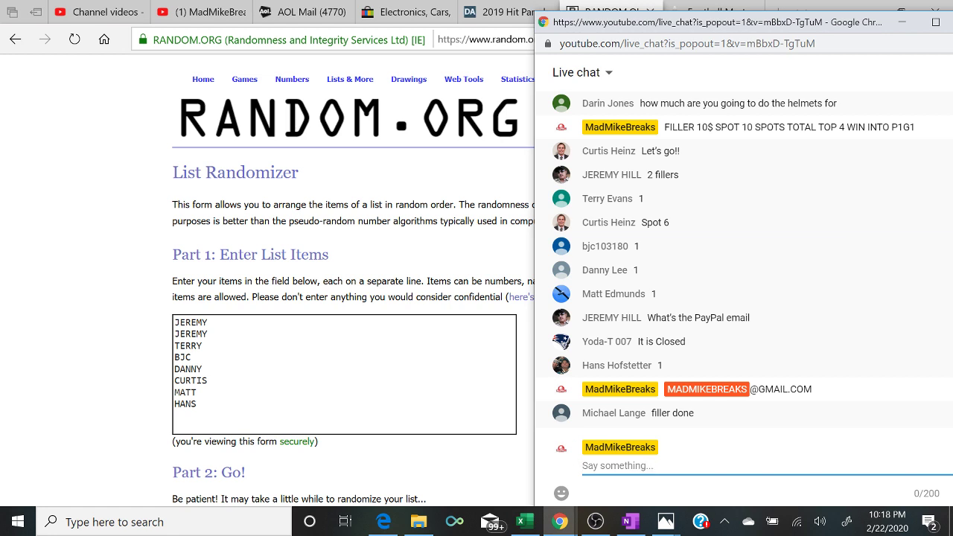
{"action": "type", "text": "2 TO CLOSE"}
{"action": "key", "text": "Return"}
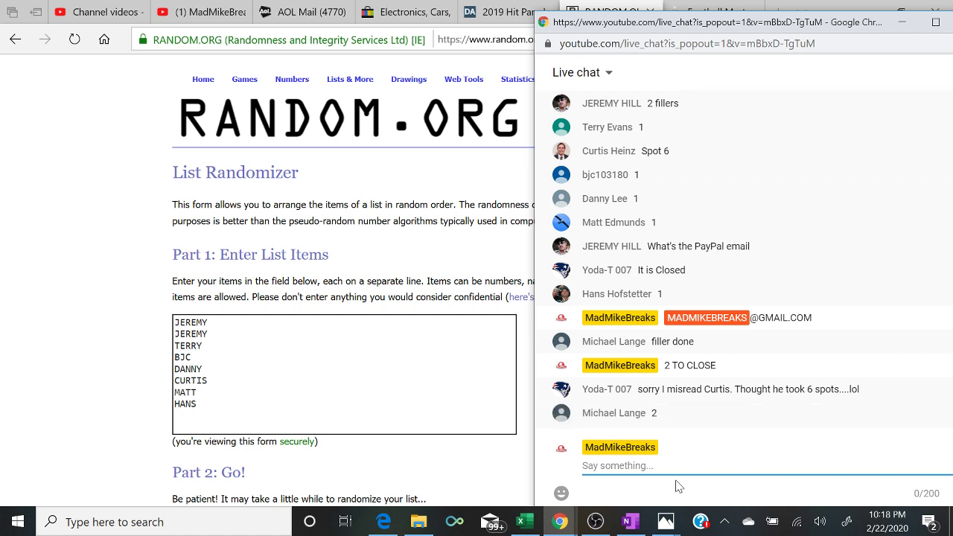
{"action": "type", "text": "FILLER CLOSED"}
{"action": "key", "text": "Return"}
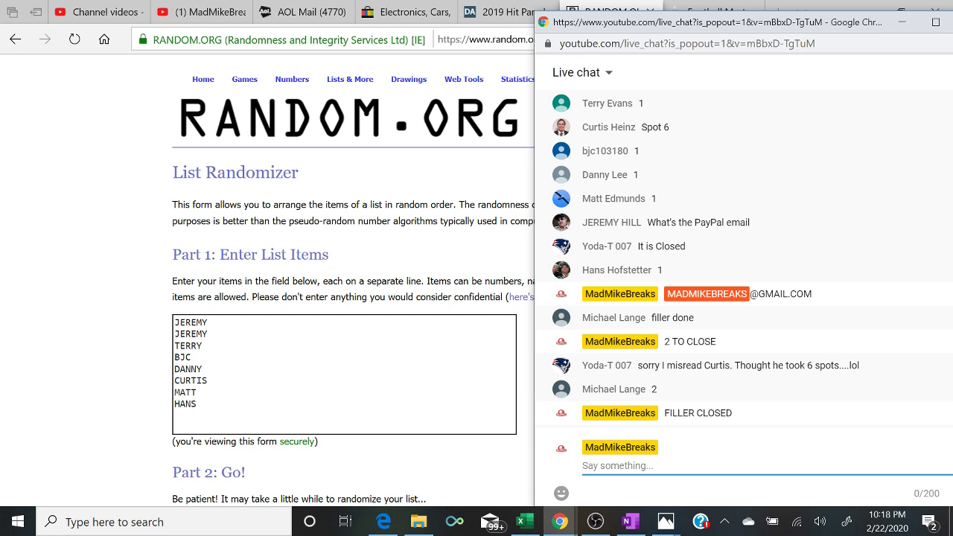
- Add the last filler buyer's name twice at the end of the list
{"action": "key", "text": "alt+Tab"}
{"action": "key", "text": "Return"}
{"action": "type", "text": "MI"}
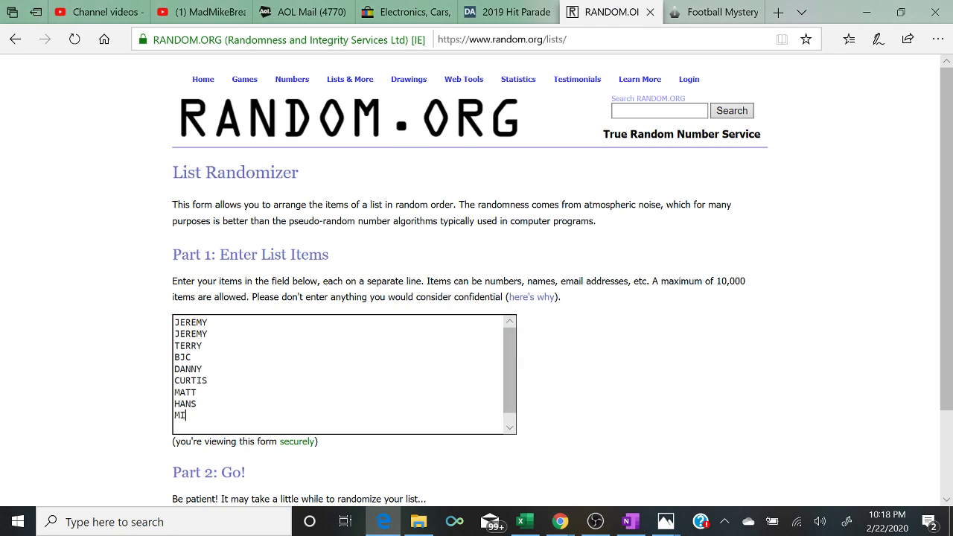
{"action": "type", "text": "CHAEL"}
{"action": "key", "text": "Return"}
{"action": "type", "text": "MICHAEL"}
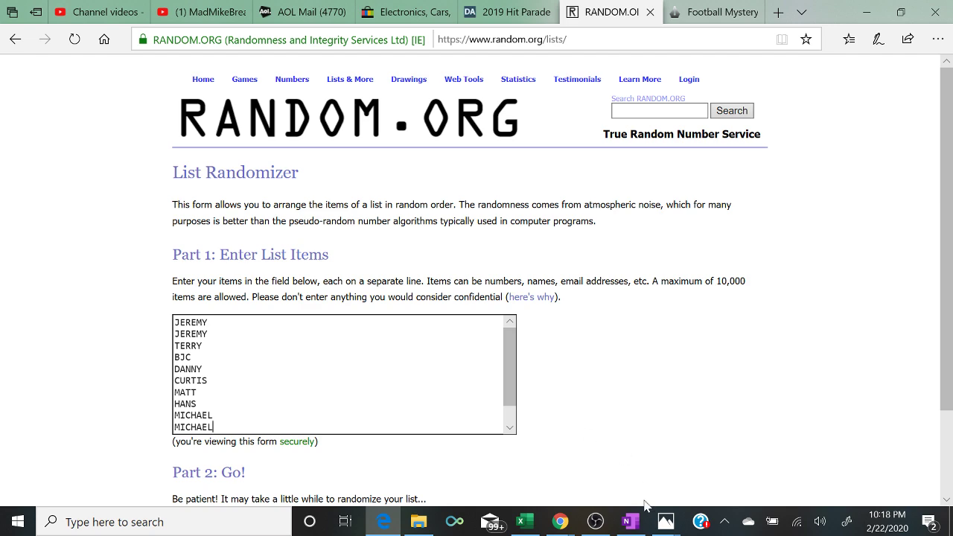
{"action": "mouse_move", "coordinate": [560, 521]}
{"action": "left_click", "coordinate": [626, 480]}
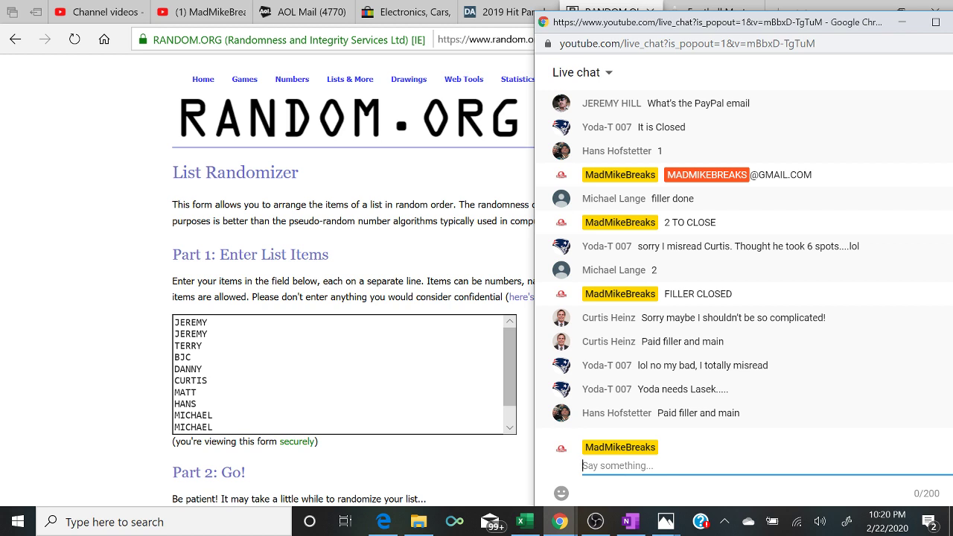
- Review the ten filler names in the List Randomizer box
{"action": "key", "text": "alt+Tab"}
{"action": "key", "text": "Up"}
{"action": "key", "text": "Up"}
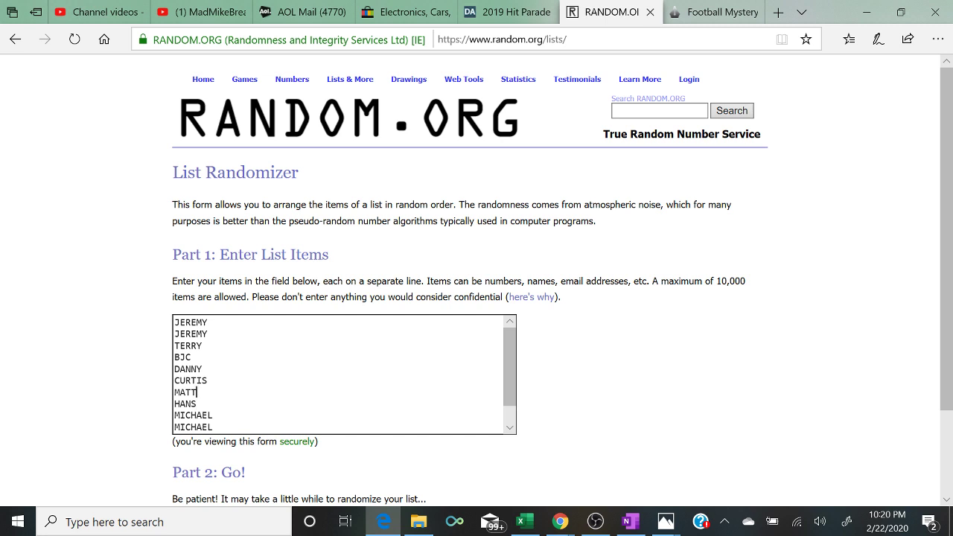
{"action": "left_click", "coordinate": [208, 381]}
- Randomize the ten-name filler list five times
{"action": "scroll", "coordinate": [488, 281], "scroll_direction": "down", "scroll_amount": 1}
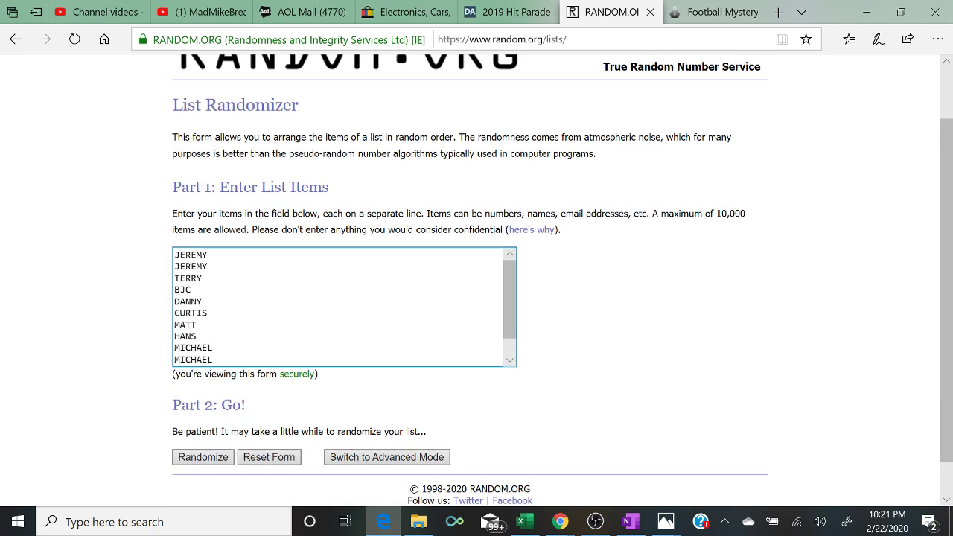
{"action": "mouse_move", "coordinate": [563, 522]}
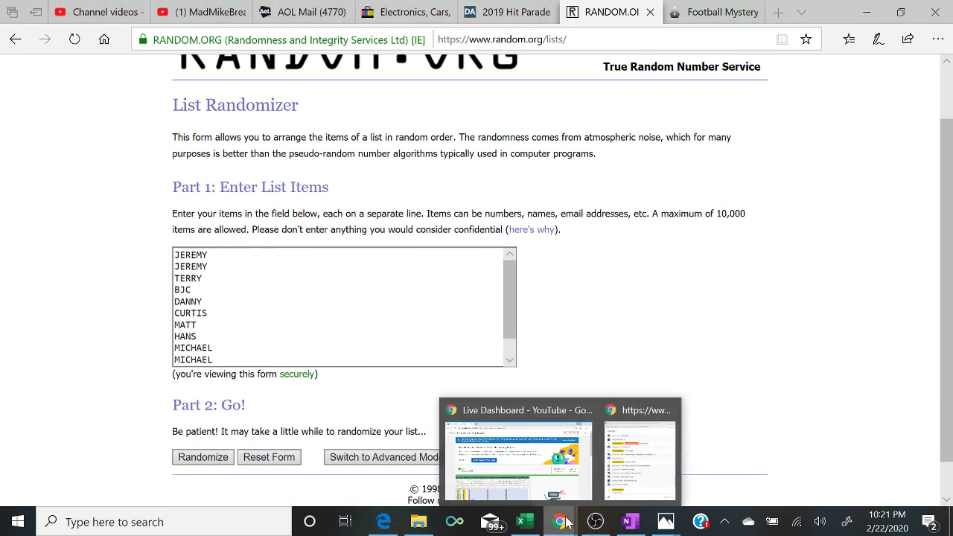
{"action": "left_click", "coordinate": [630, 473]}
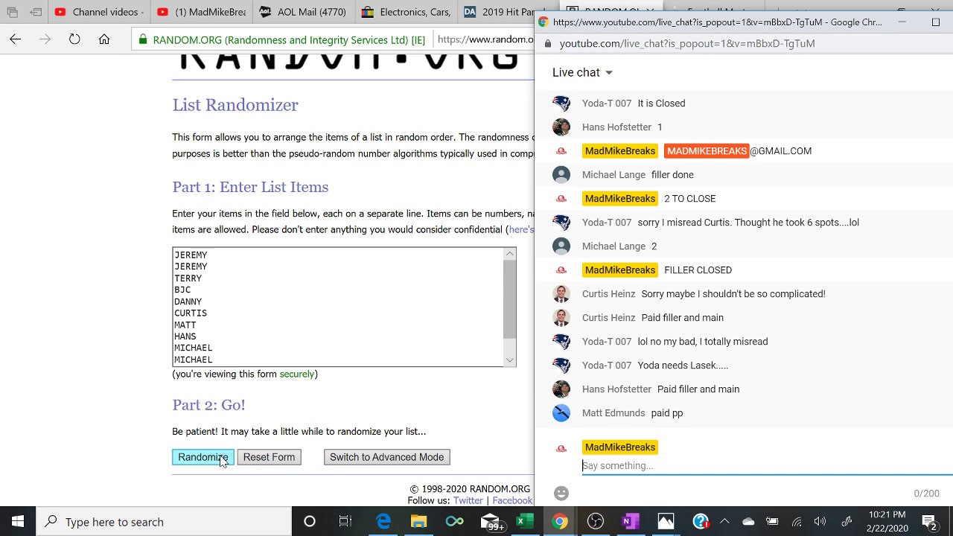
{"action": "left_click", "coordinate": [221, 461]}
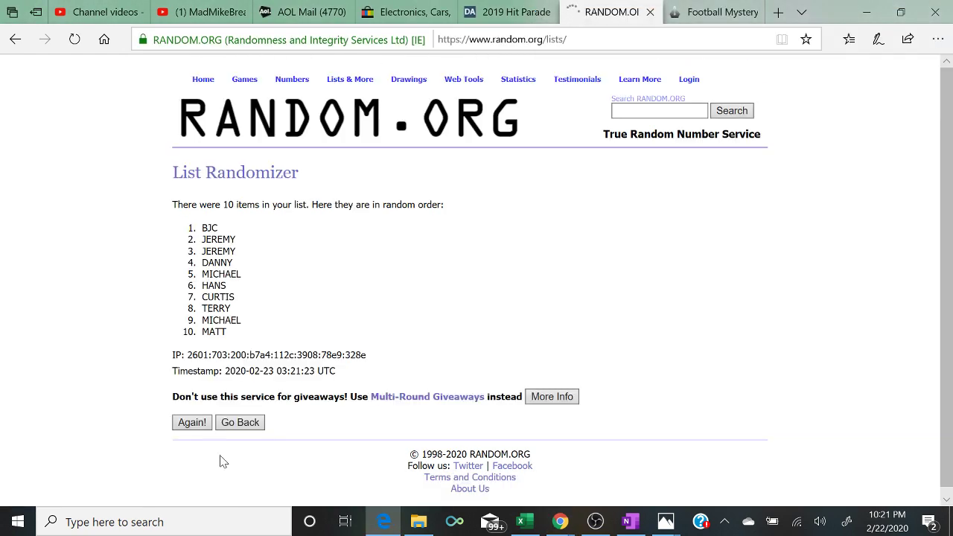
{"action": "left_click", "coordinate": [187, 426]}
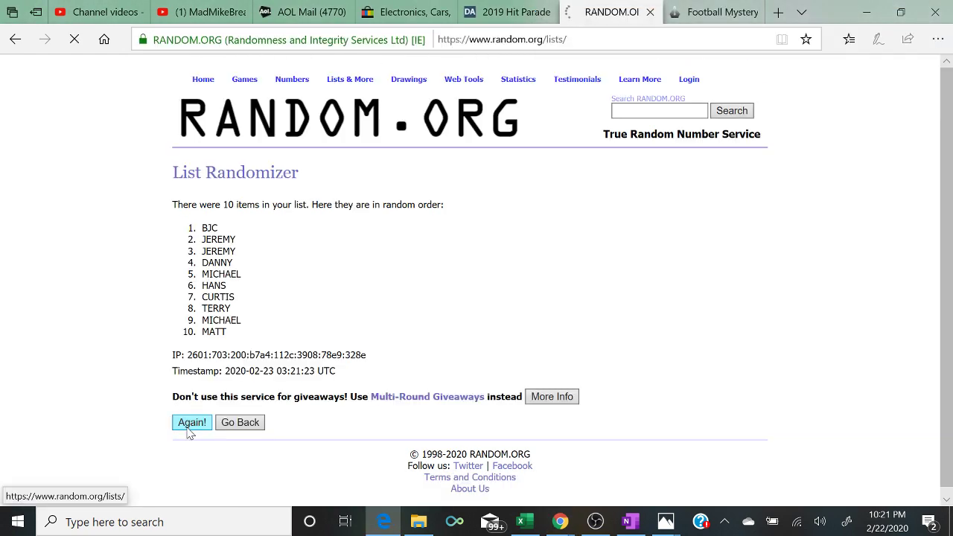
{"action": "left_click", "coordinate": [186, 417]}
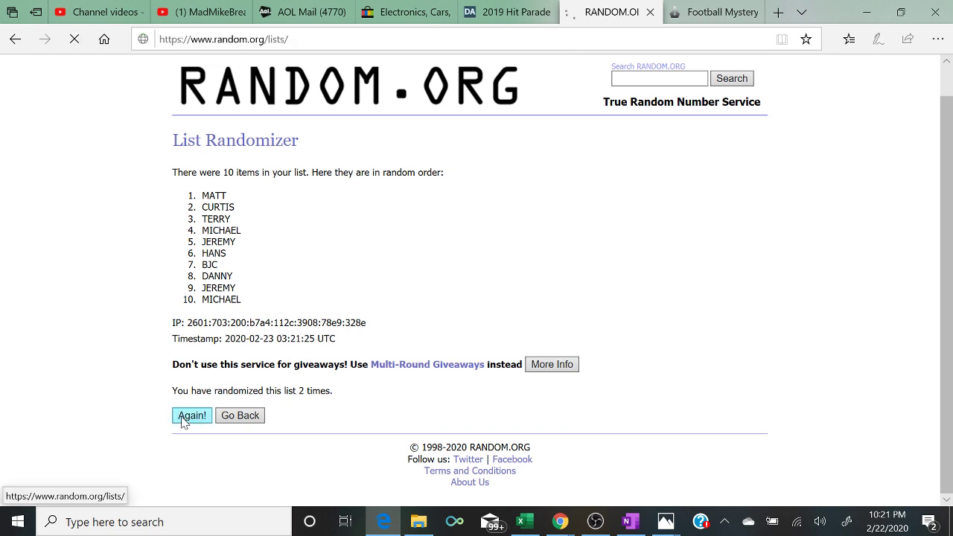
{"action": "left_click", "coordinate": [181, 418]}
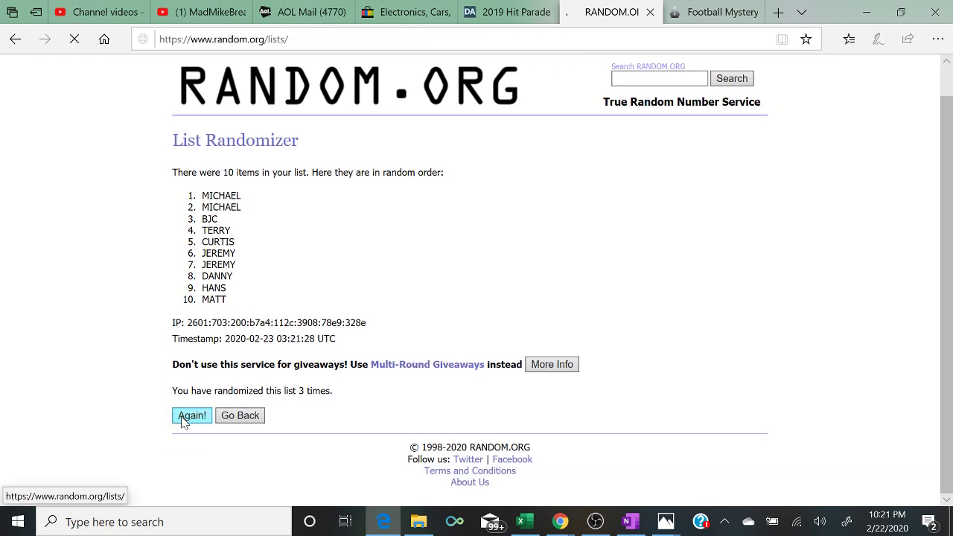
{"action": "left_click", "coordinate": [184, 421]}
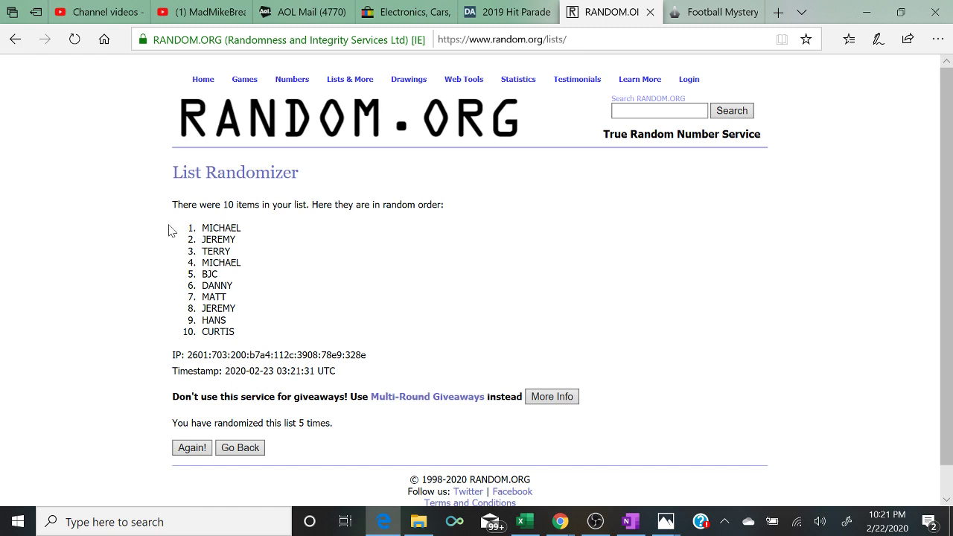
- Highlight the shuffle count and the top four winners in the results
{"action": "left_click_drag", "start_coordinate": [199, 228], "coordinate": [266, 269]}
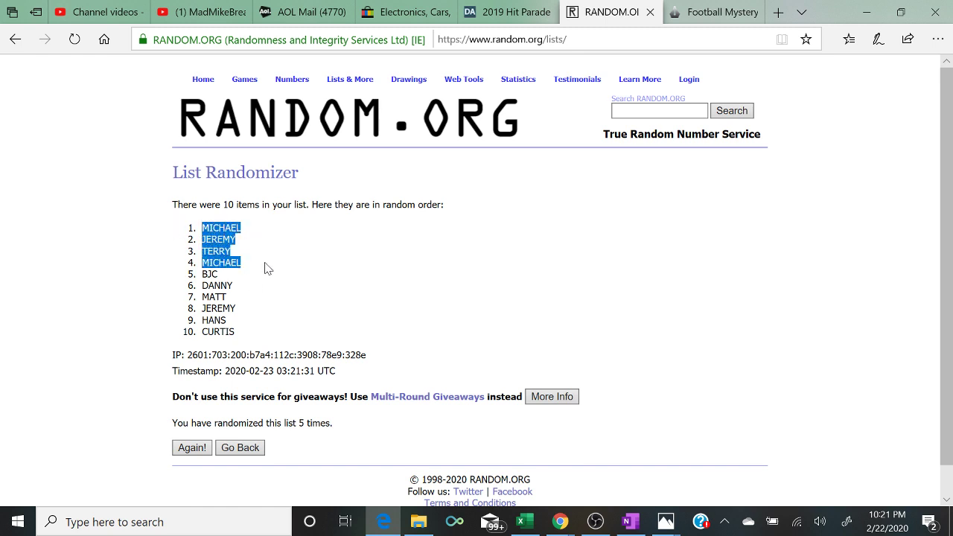
{"action": "triple_click", "coordinate": [336, 425]}
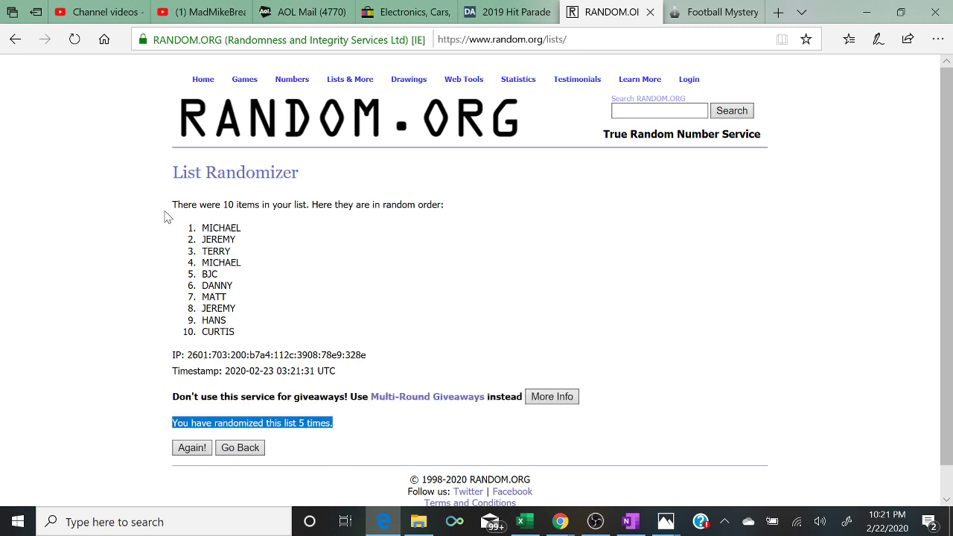
{"action": "left_click_drag", "start_coordinate": [168, 208], "coordinate": [280, 266]}
{"action": "left_click", "coordinate": [279, 266]}
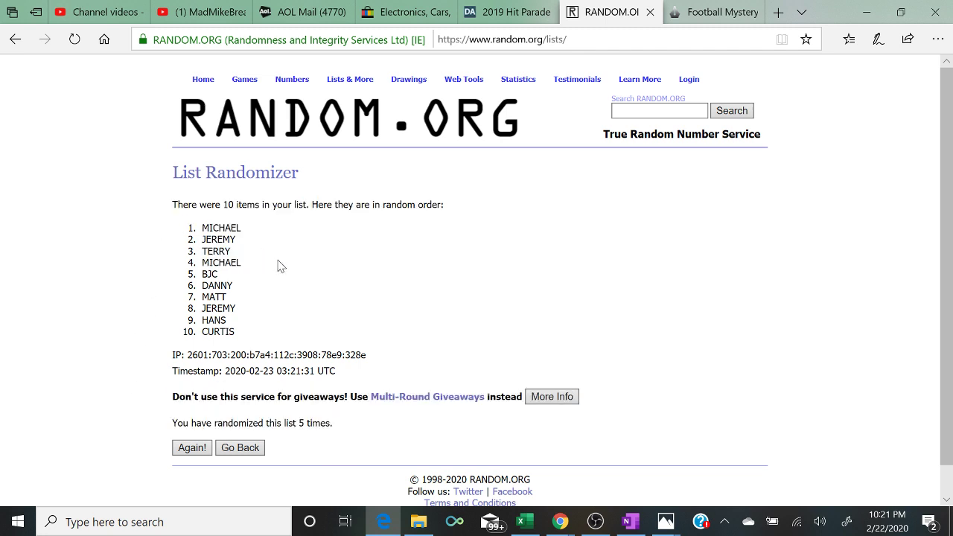
- Fill cells D1 and D5 green to mark them paid
{"action": "left_click", "coordinate": [540, 525]}
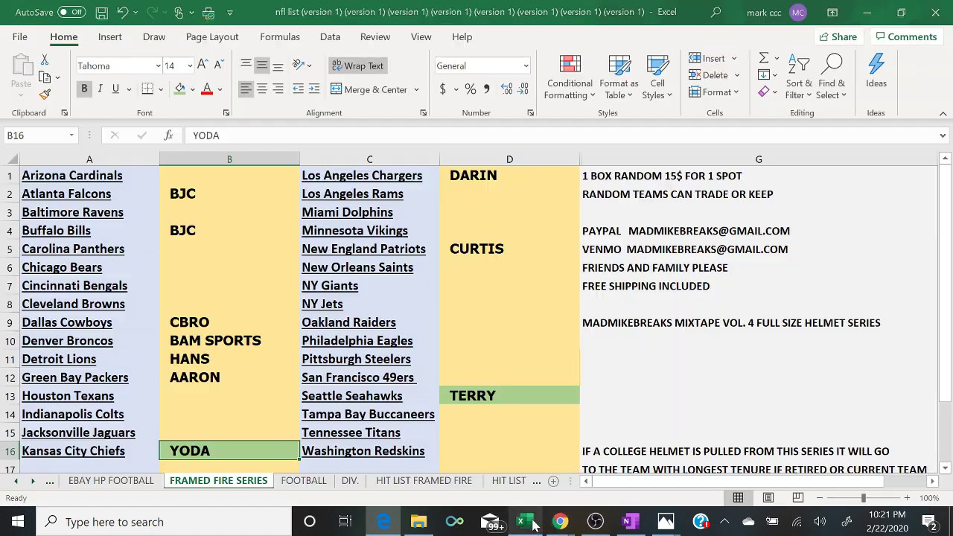
{"action": "mouse_move", "coordinate": [560, 522]}
{"action": "left_click", "coordinate": [652, 462]}
{"action": "left_click", "coordinate": [650, 463]}
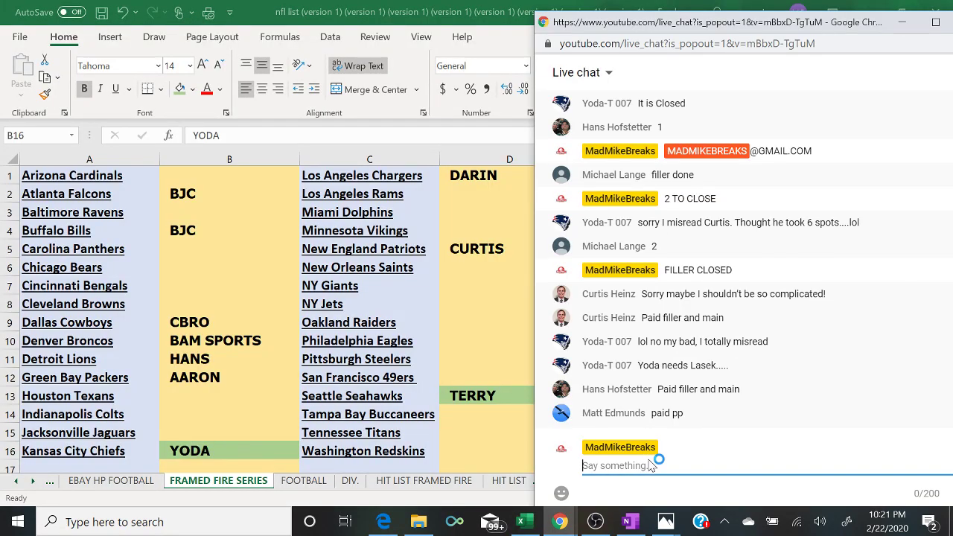
{"action": "left_click", "coordinate": [479, 183]}
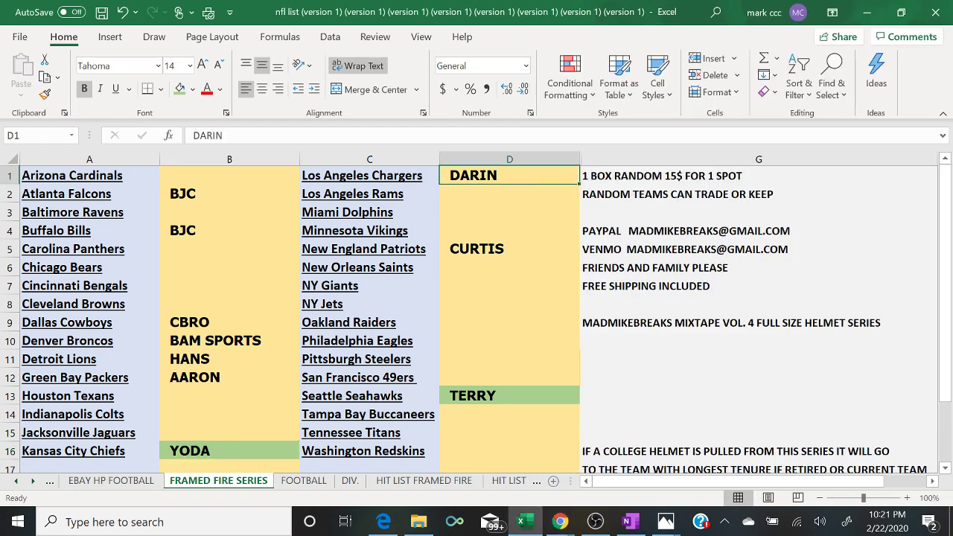
{"action": "left_click", "coordinate": [180, 89]}
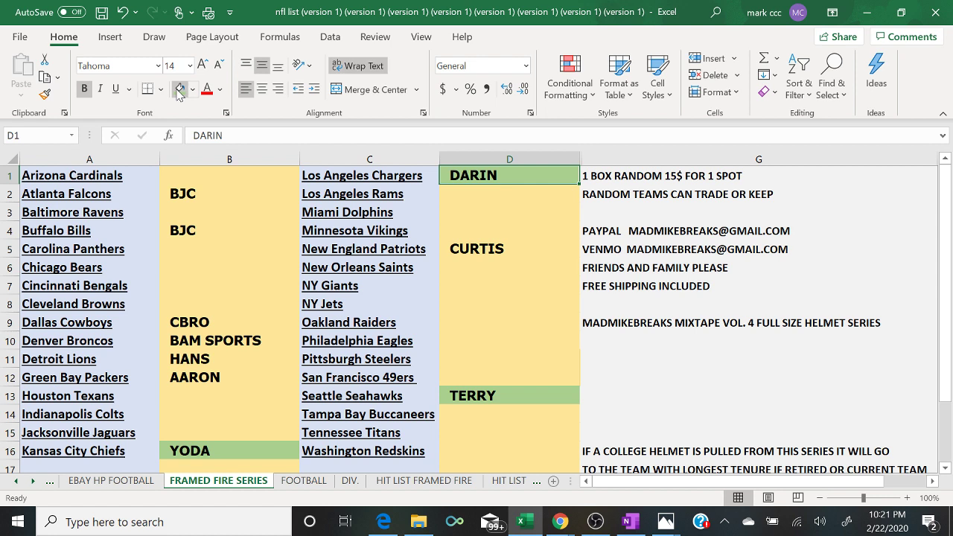
{"action": "key", "text": "Down"}
{"action": "key", "text": "Down"}
{"action": "key", "text": "Down"}
{"action": "key", "text": "Down"}
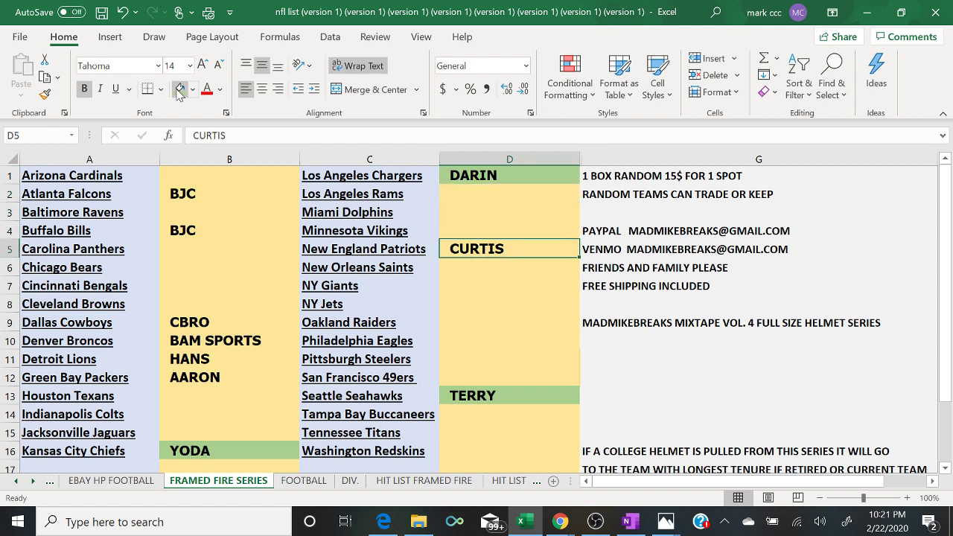
{"action": "left_click", "coordinate": [179, 91]}
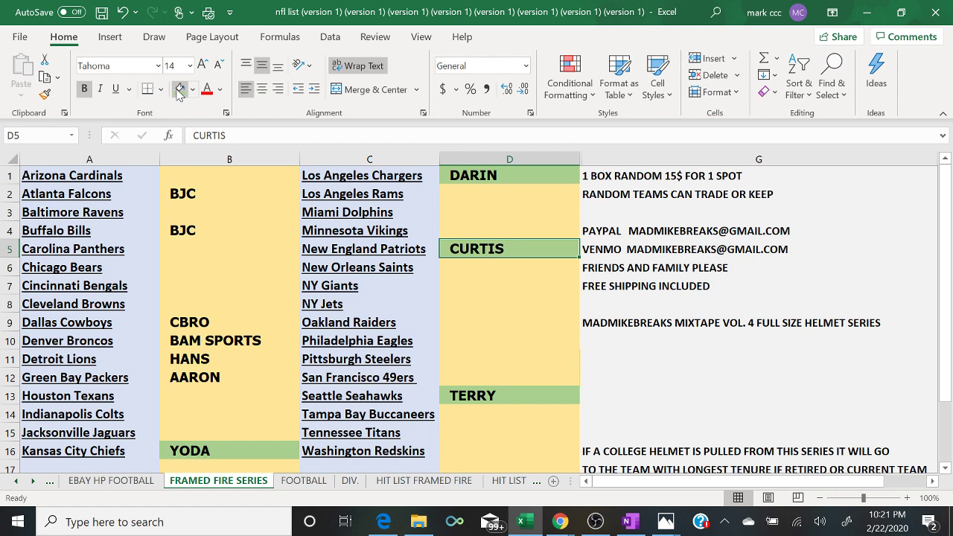
- Fill cell B9 green to mark it paid
{"action": "key", "text": "Left"}
{"action": "key", "text": "Down"}
{"action": "key", "text": "Down"}
{"action": "key", "text": "Left"}
{"action": "key", "text": "Left"}
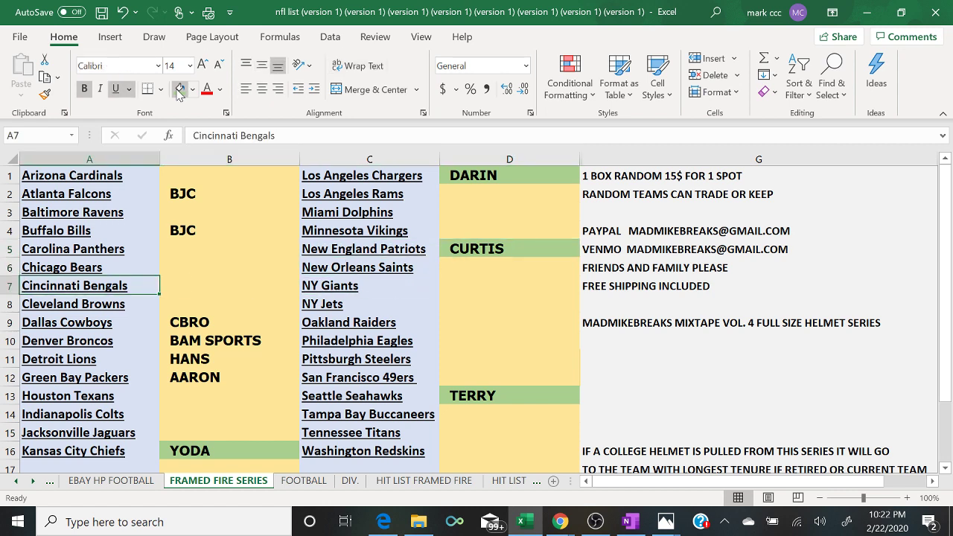
{"action": "key", "text": "Right"}
{"action": "key", "text": "Down"}
{"action": "key", "text": "Down"}
{"action": "left_click", "coordinate": [179, 90]}
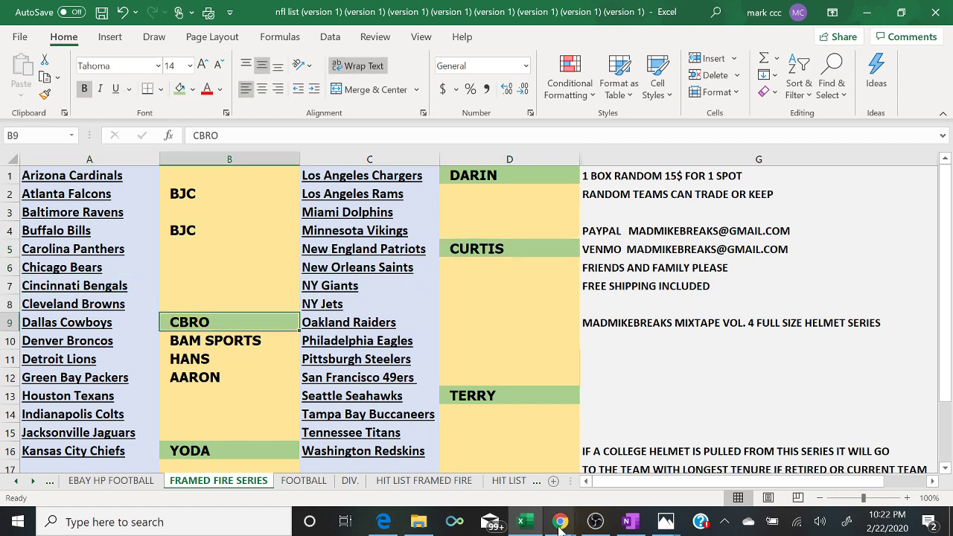
{"action": "mouse_move", "coordinate": [566, 523]}
{"action": "left_click", "coordinate": [658, 469]}
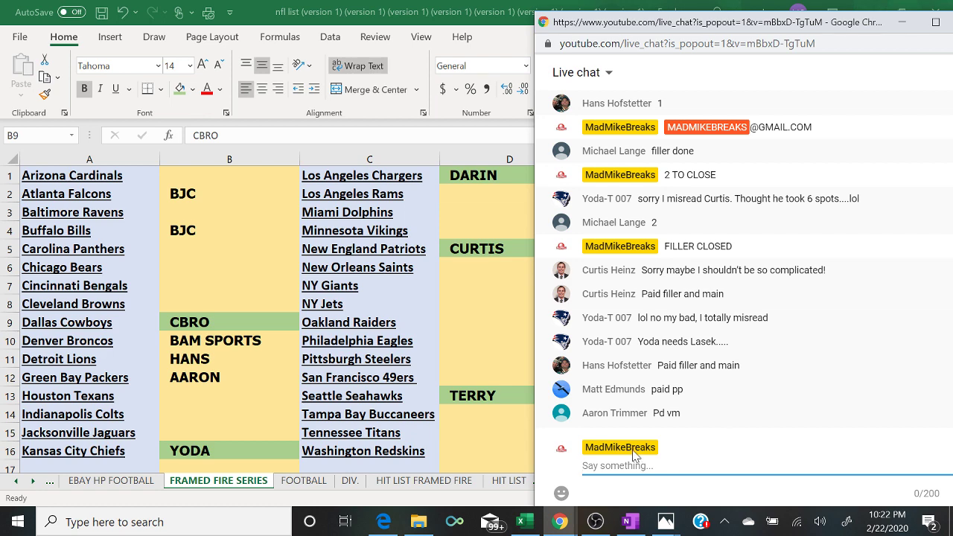
- Fill cells B10 and B12 green to mark them paid
{"action": "left_click", "coordinate": [266, 341]}
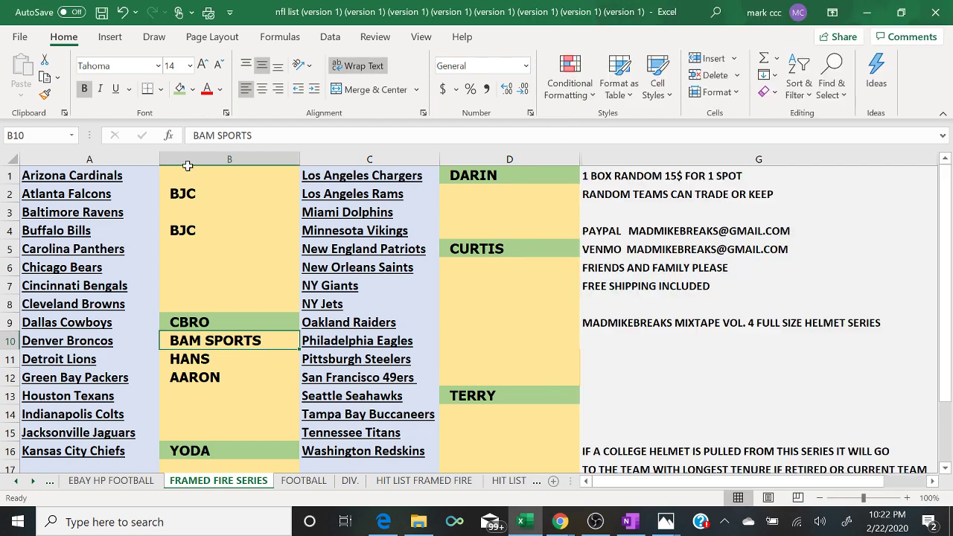
{"action": "left_click", "coordinate": [179, 90]}
{"action": "key", "text": "Down"}
{"action": "key", "text": "Down"}
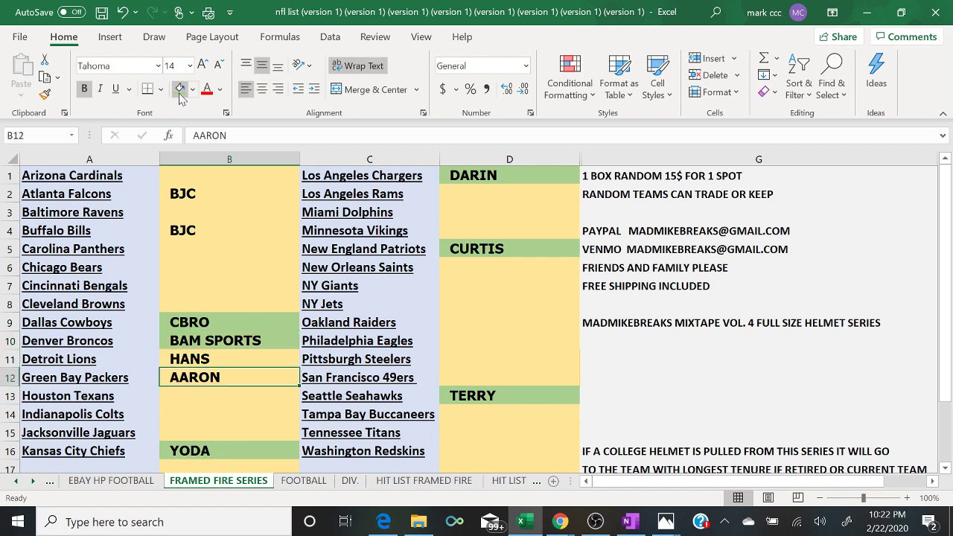
{"action": "left_click", "coordinate": [179, 90]}
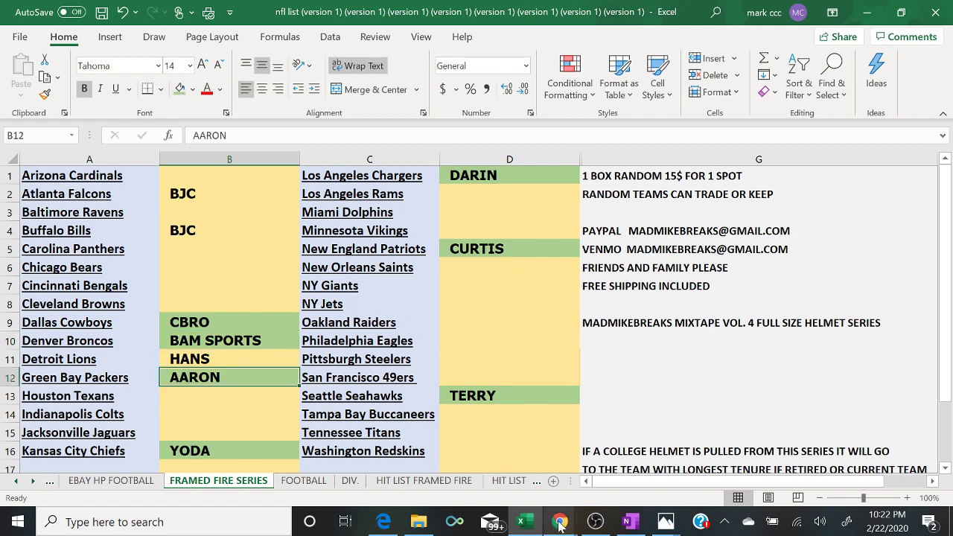
{"action": "mouse_move", "coordinate": [560, 523]}
{"action": "left_click", "coordinate": [642, 480]}
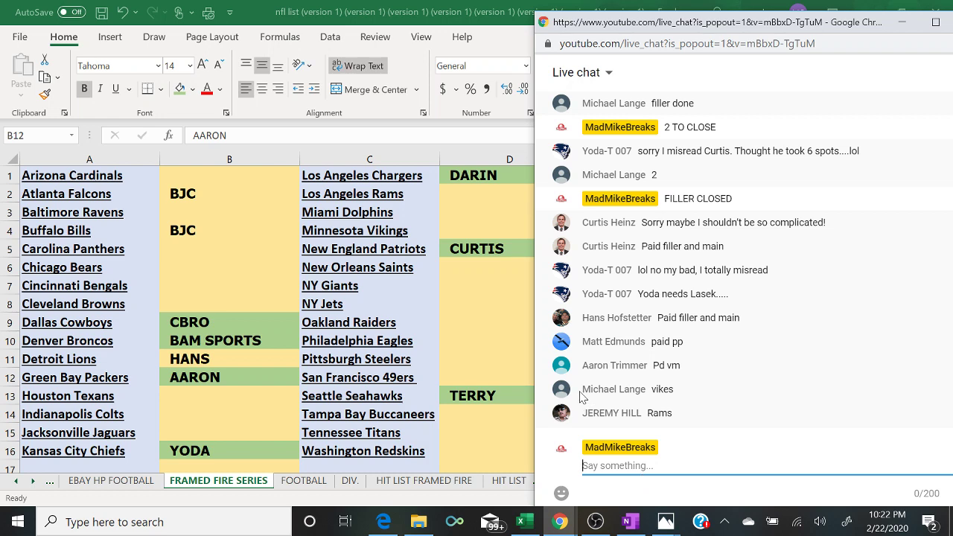
{"action": "left_click", "coordinate": [385, 521]}
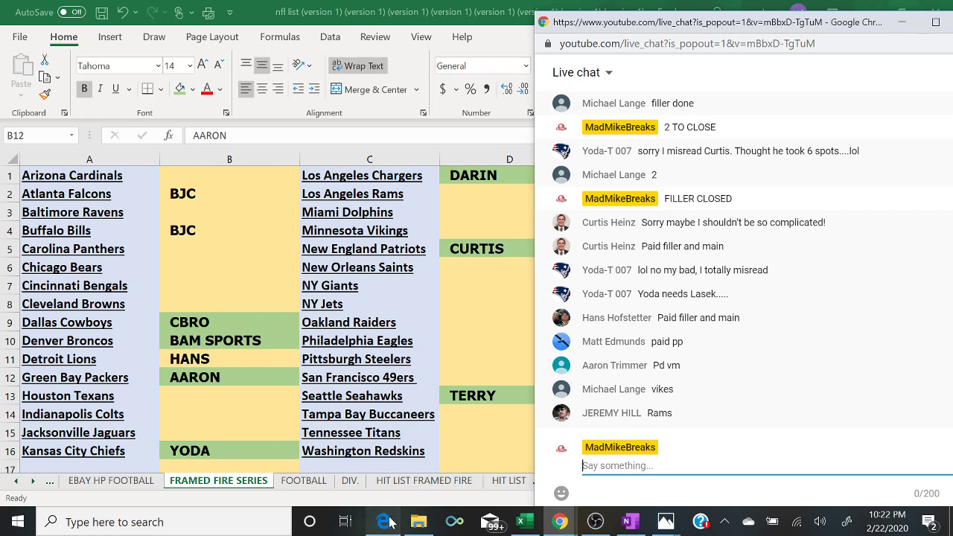
{"action": "left_click", "coordinate": [387, 522]}
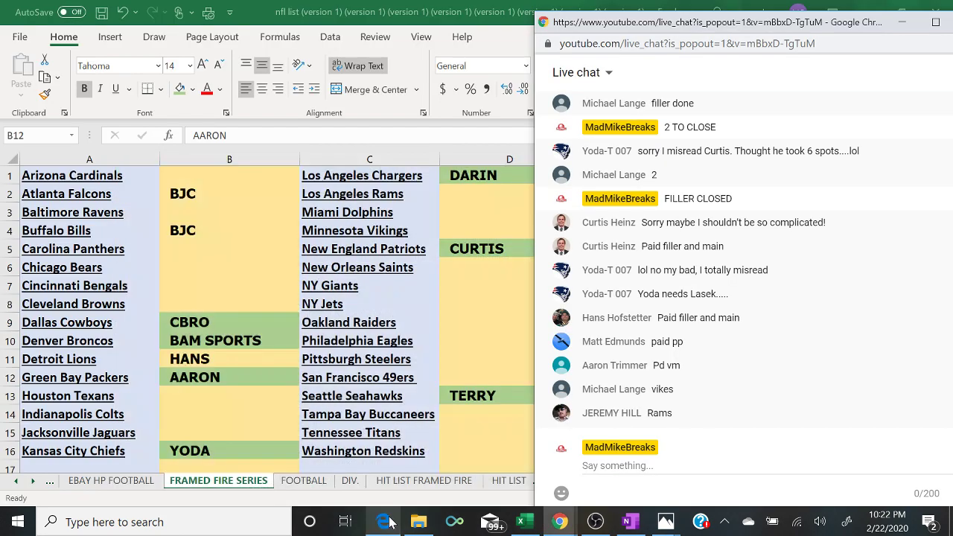
- Enter a buyer's name in cell D4 while glancing at the live chat and randomizer results
{"action": "left_click", "coordinate": [454, 230]}
{"action": "type", "text": "MICHAEL"}
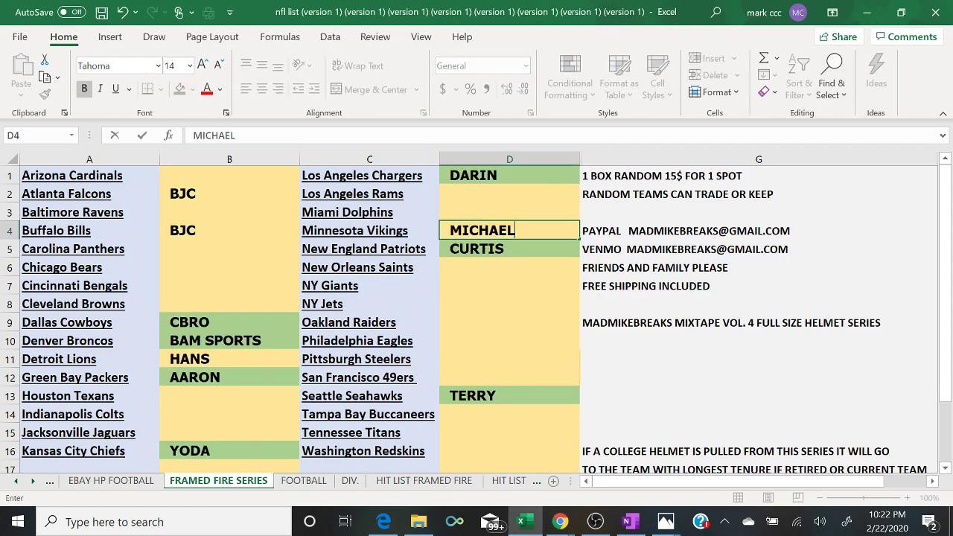
{"action": "left_click", "coordinate": [561, 522]}
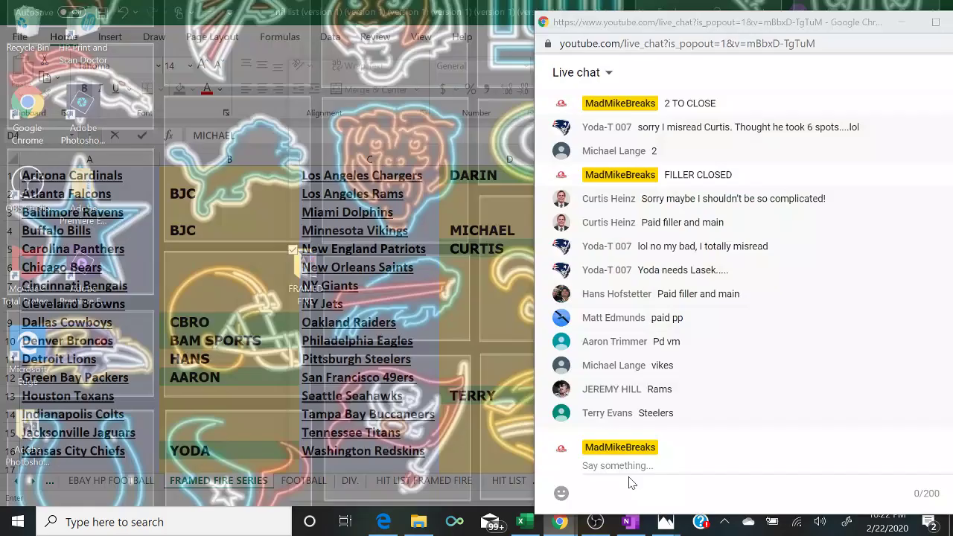
{"action": "left_click", "coordinate": [632, 481]}
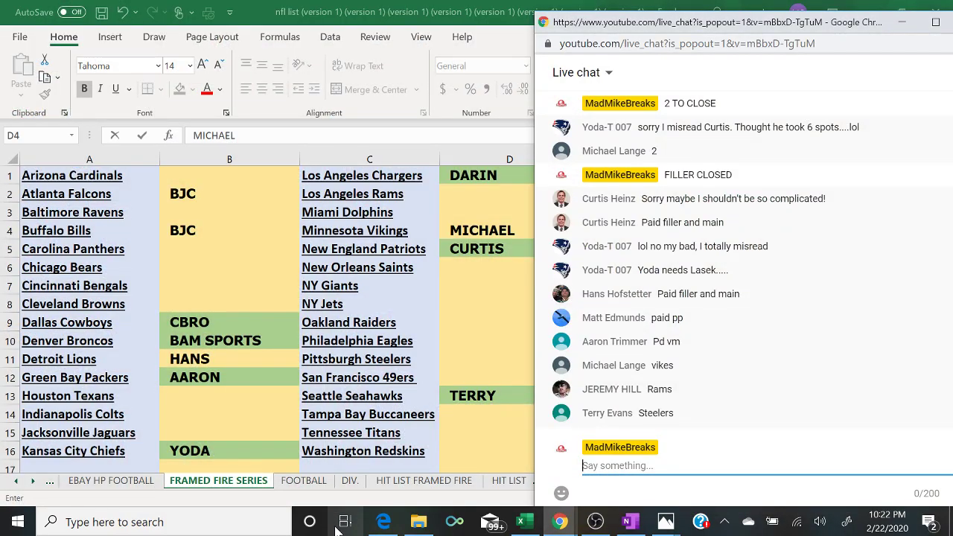
{"action": "left_click", "coordinate": [382, 522]}
{"action": "left_click", "coordinate": [383, 524]}
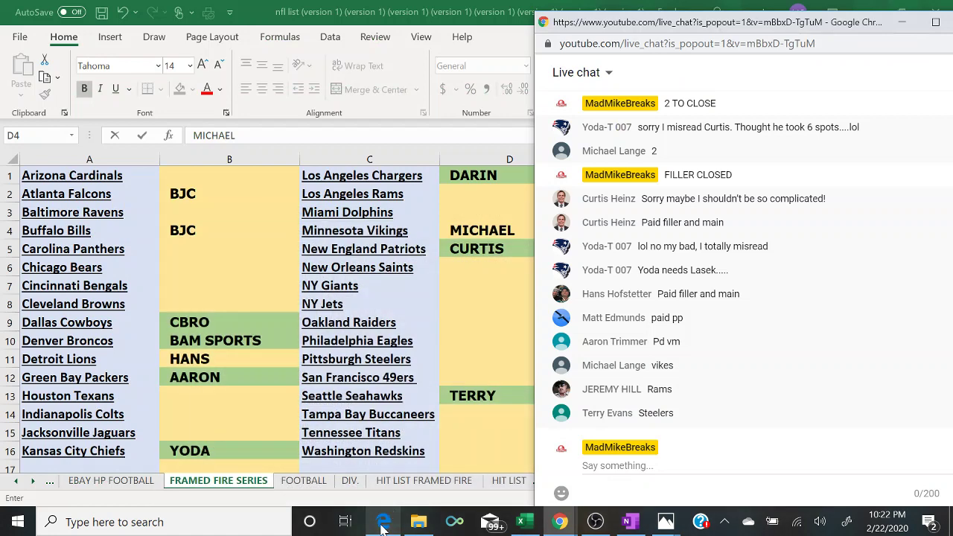
- Enter another buyer's name in cell D2, then recheck the randomizer results and live chat
{"action": "left_click", "coordinate": [475, 196]}
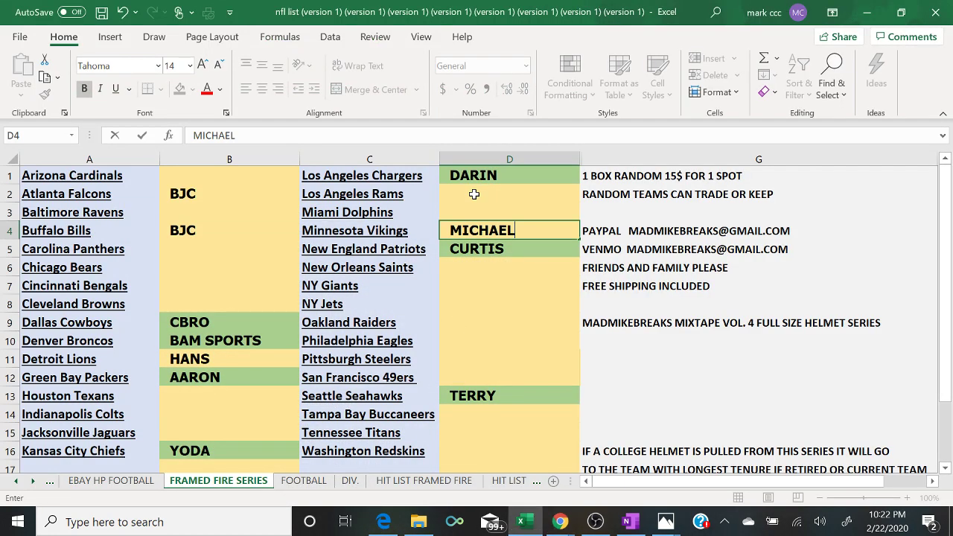
{"action": "type", "text": "JEREE"}
{"action": "key", "text": "BackSpace"}
{"action": "type", "text": "MY"}
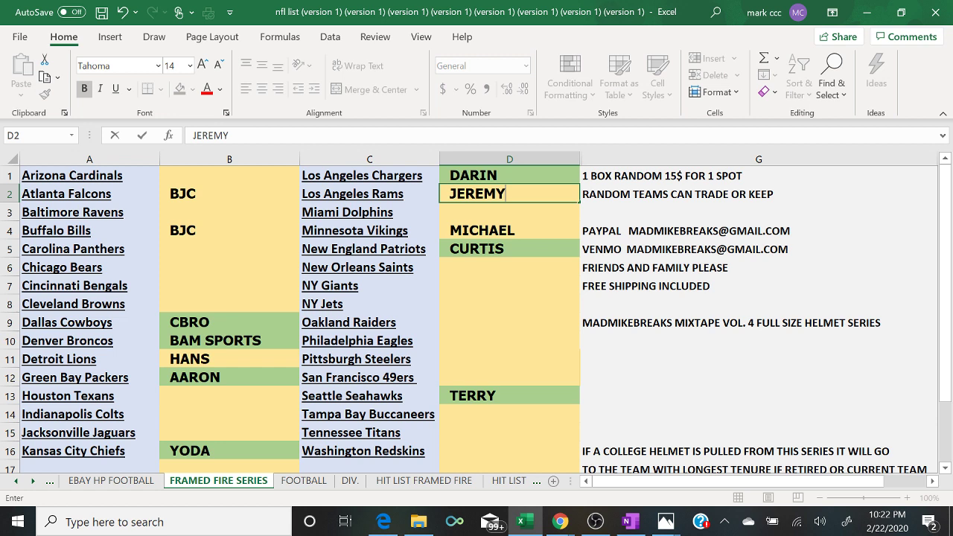
{"action": "key", "text": "Return"}
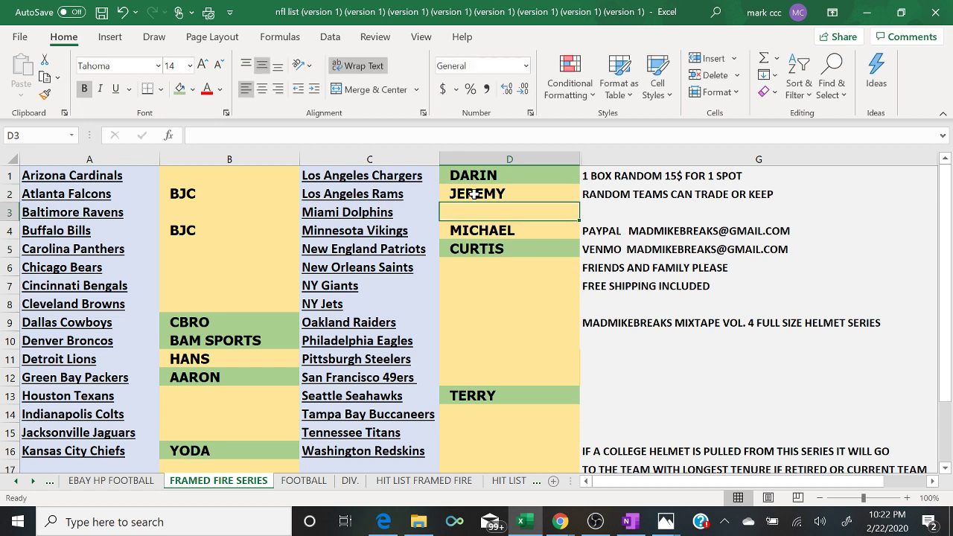
{"action": "key", "text": "Down"}
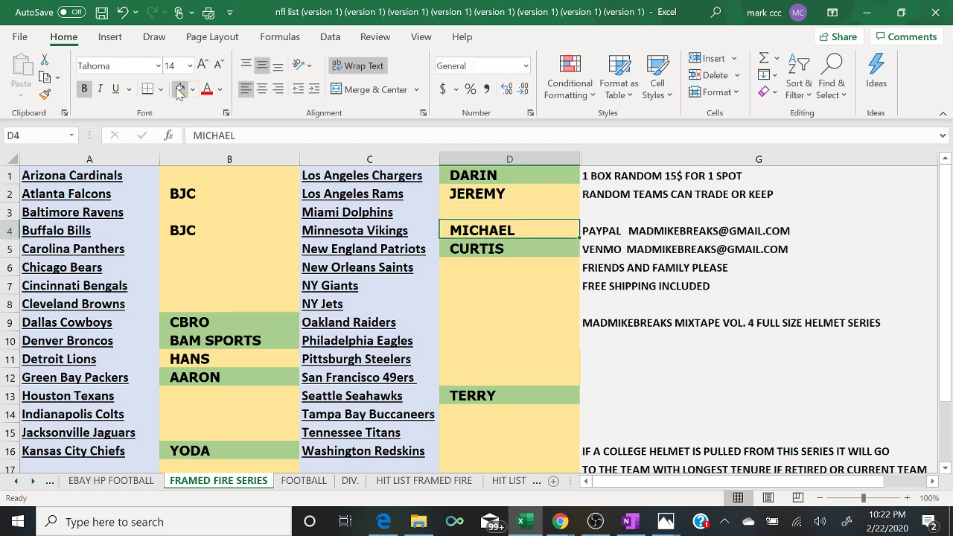
{"action": "key", "text": "Up"}
{"action": "key", "text": "Up"}
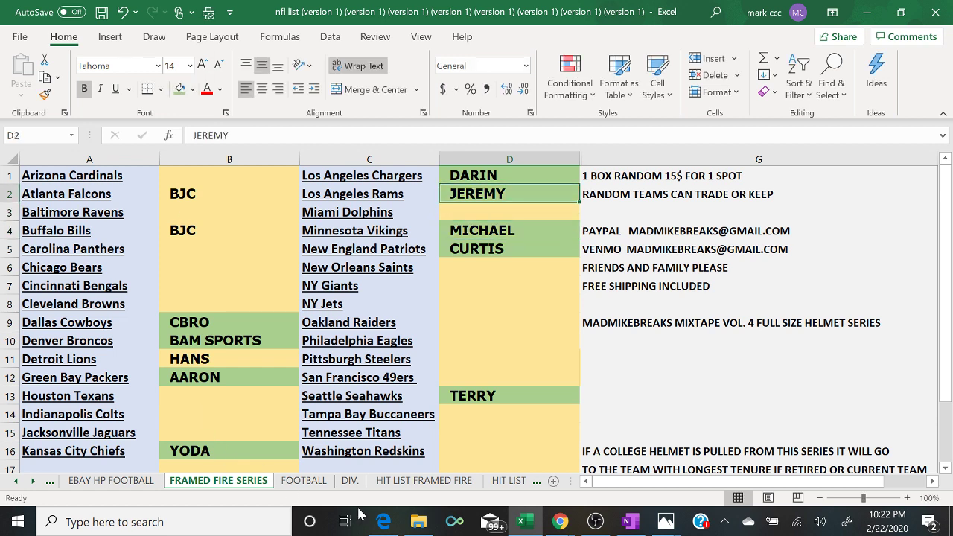
{"action": "left_click", "coordinate": [383, 523]}
{"action": "left_click", "coordinate": [382, 522]}
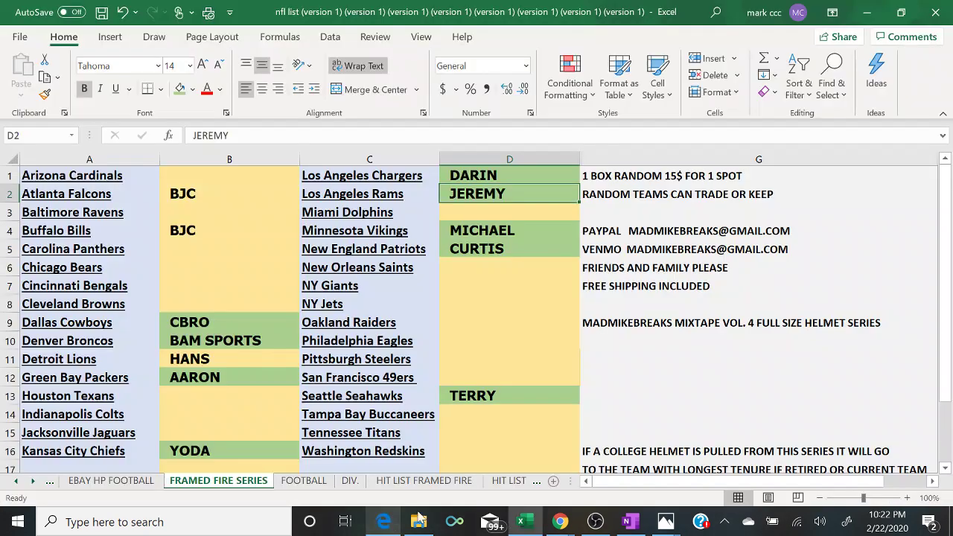
{"action": "mouse_move", "coordinate": [552, 524]}
{"action": "left_click", "coordinate": [645, 460]}
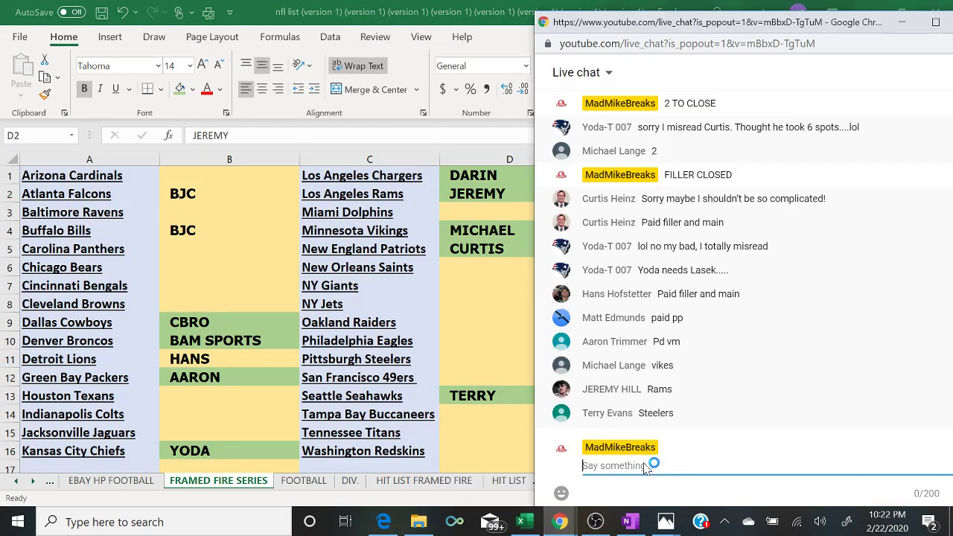
- Enter a buyer's name in D11 and fill the cell green as paid
{"action": "left_click", "coordinate": [455, 363]}
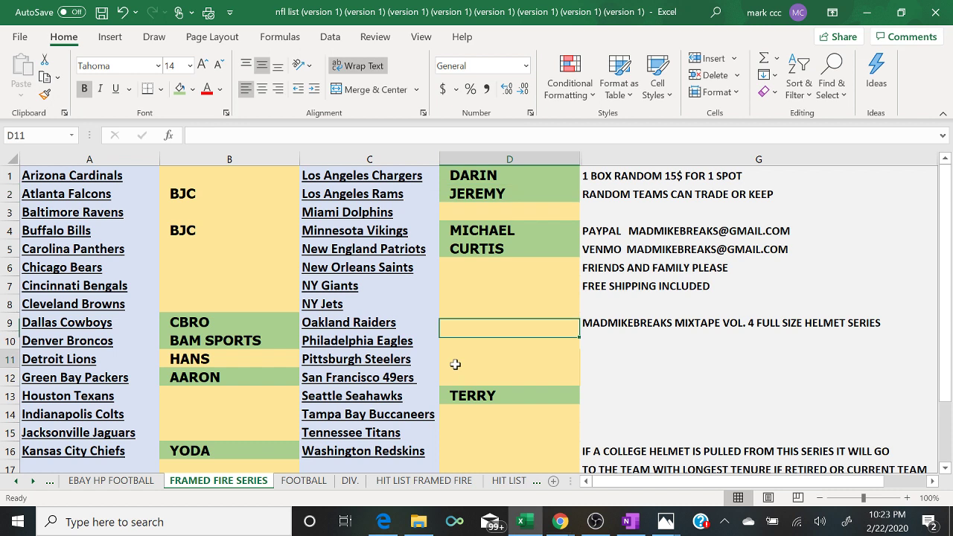
{"action": "type", "text": "TERRY"}
{"action": "key", "text": "Return"}
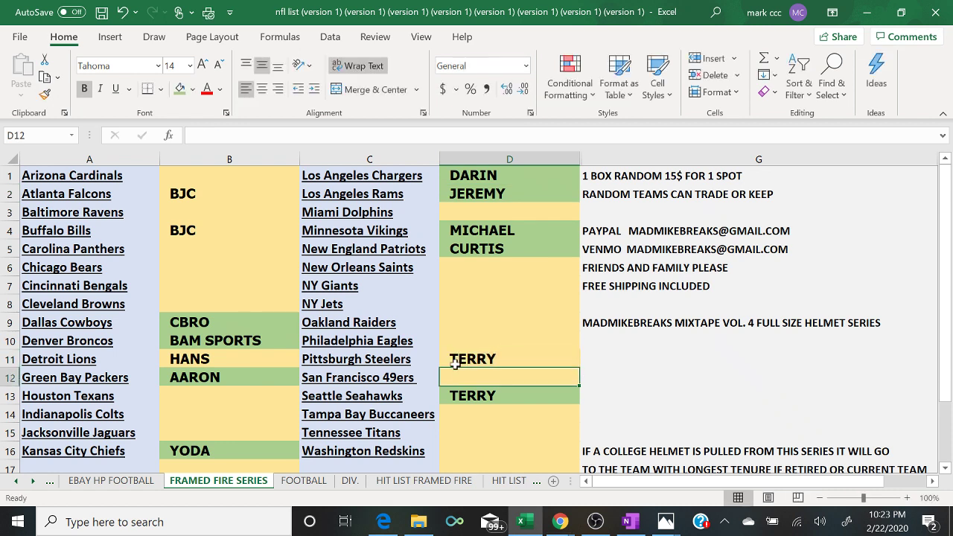
{"action": "left_click", "coordinate": [455, 363]}
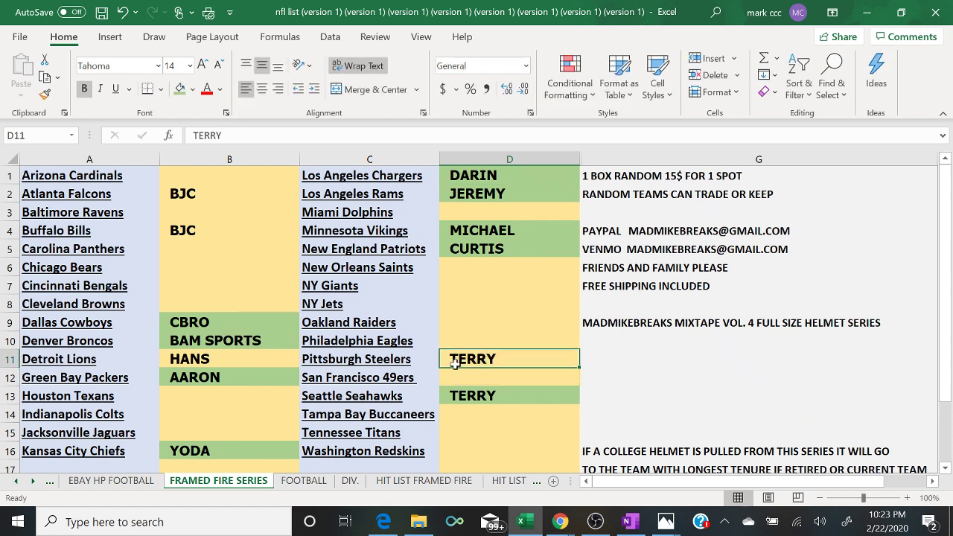
{"action": "left_click", "coordinate": [179, 89]}
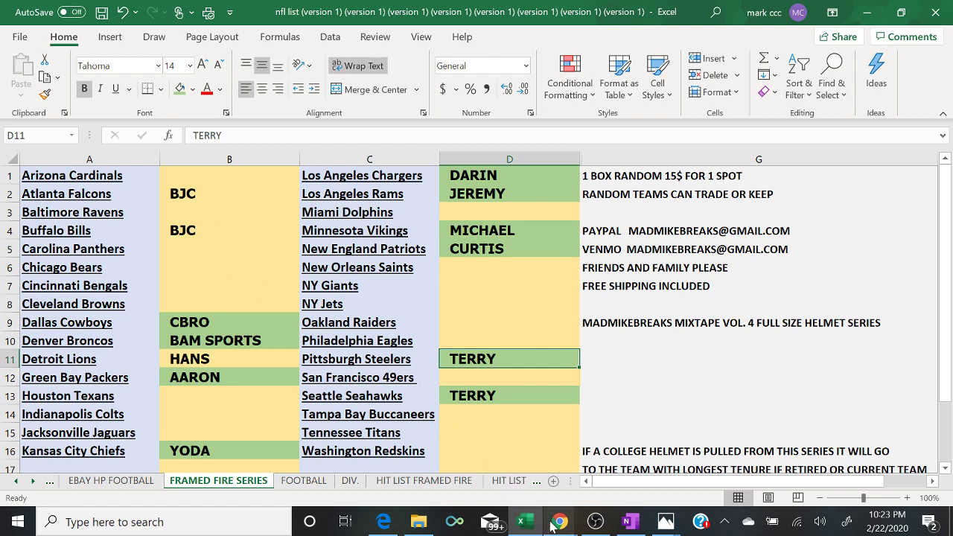
{"action": "mouse_move", "coordinate": [555, 526]}
{"action": "left_click", "coordinate": [629, 478]}
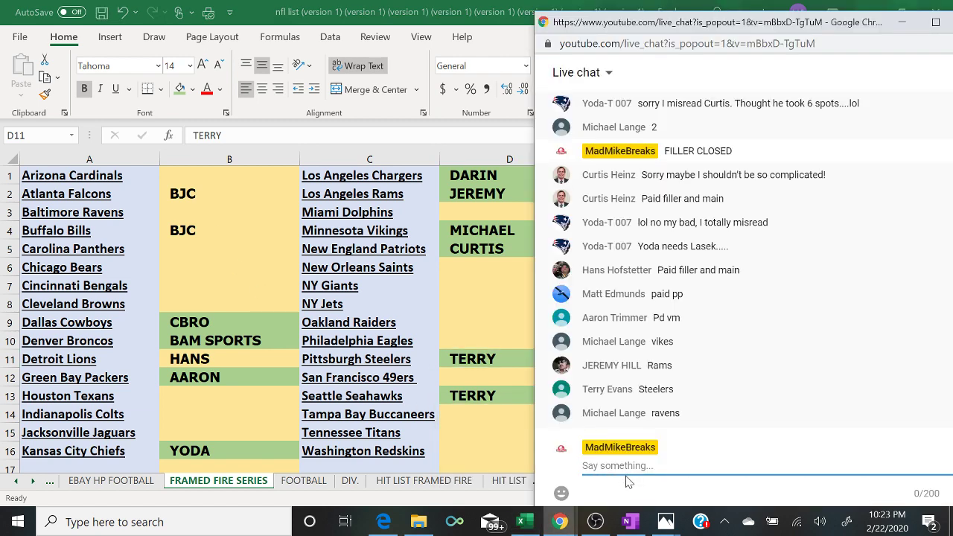
- Enter a buyer's name in B3 and fill the cell green as paid
{"action": "left_click", "coordinate": [187, 216]}
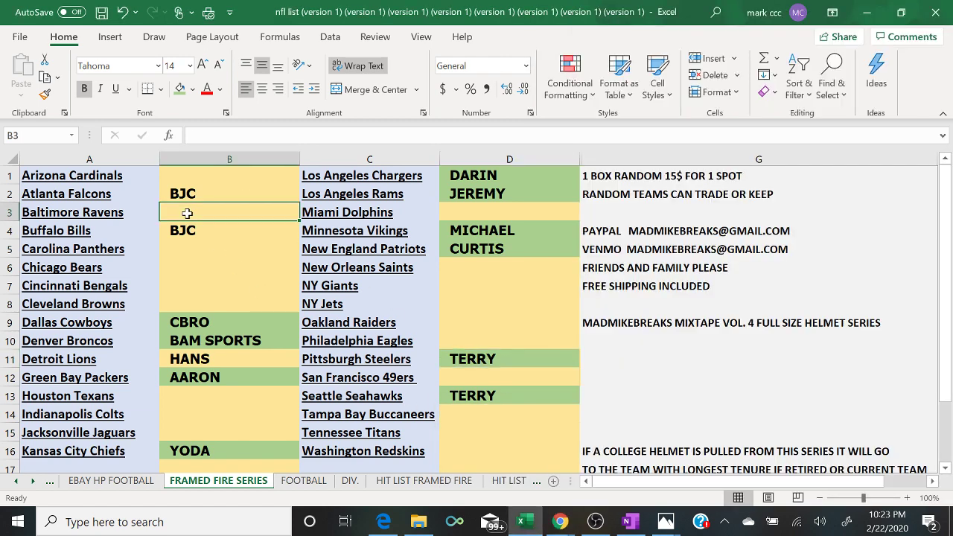
{"action": "type", "text": "MICHAEL"}
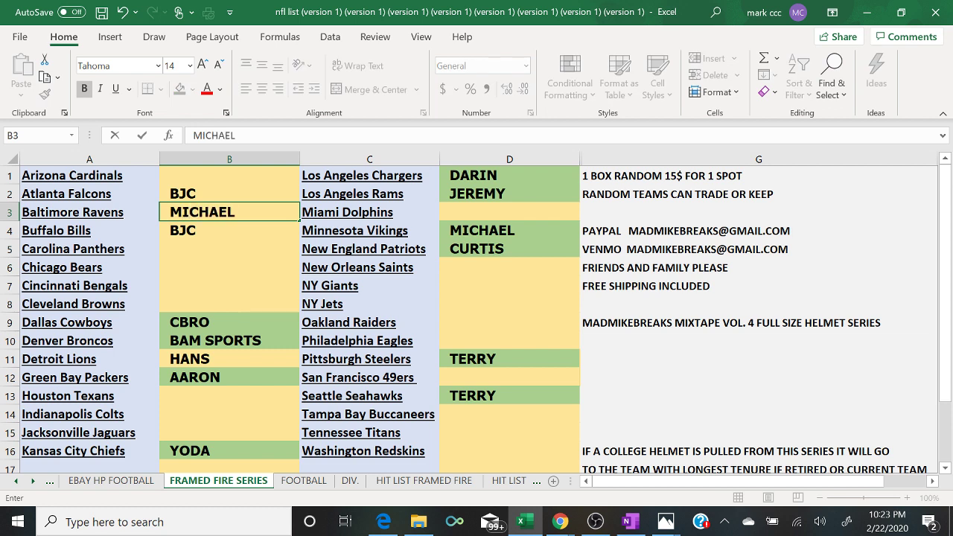
{"action": "key", "text": "Return"}
{"action": "left_click", "coordinate": [187, 213]}
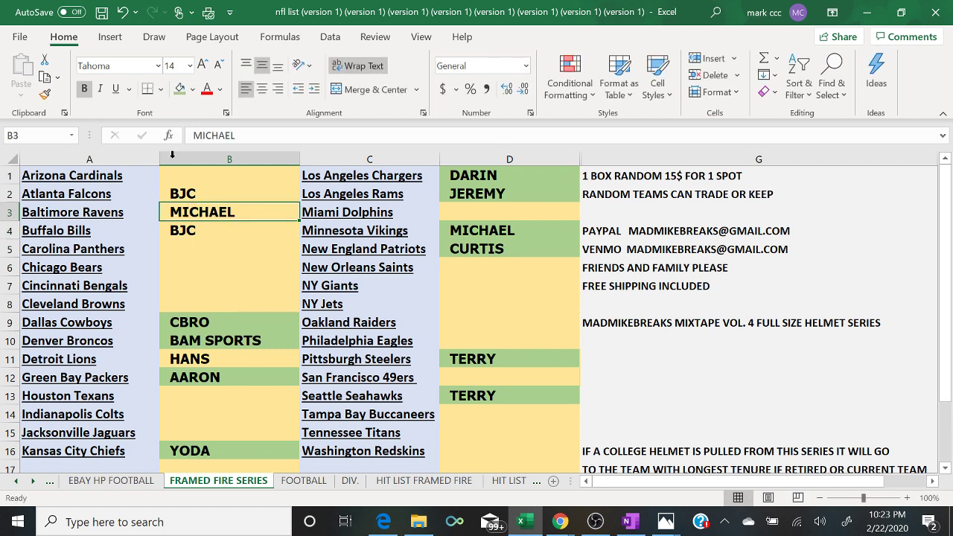
{"action": "left_click", "coordinate": [180, 89]}
{"action": "mouse_move", "coordinate": [560, 521]}
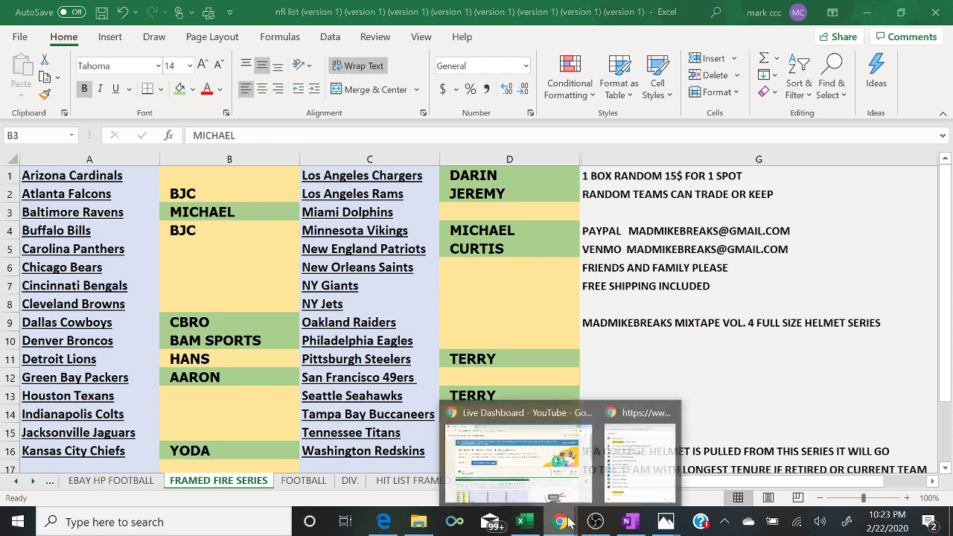
{"action": "left_click", "coordinate": [625, 489]}
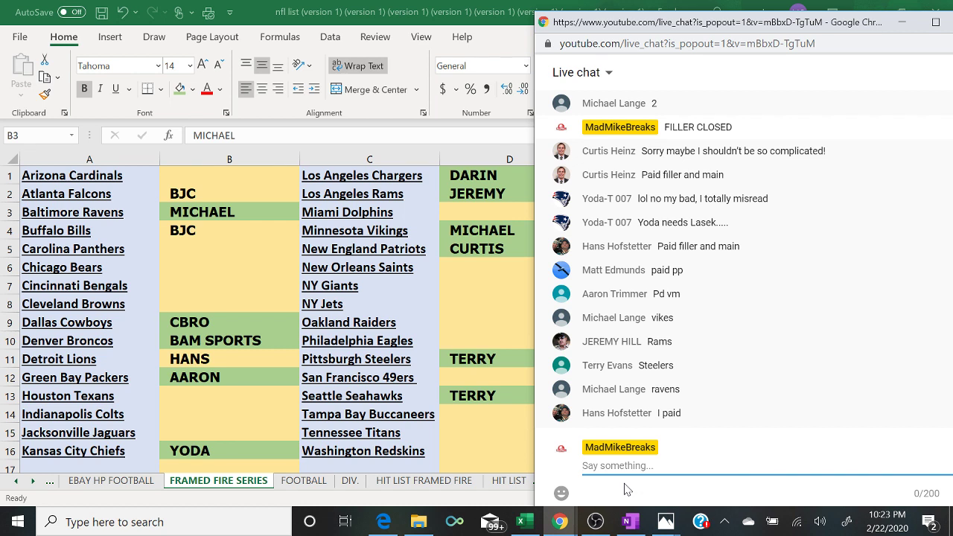
- Fill B11 green and post 'FILLER 10$ SPOT 5 SPOTS TOTAL TOP 2 WIN INTO P1G1' in chat
{"action": "type", "text": "FILLER"}
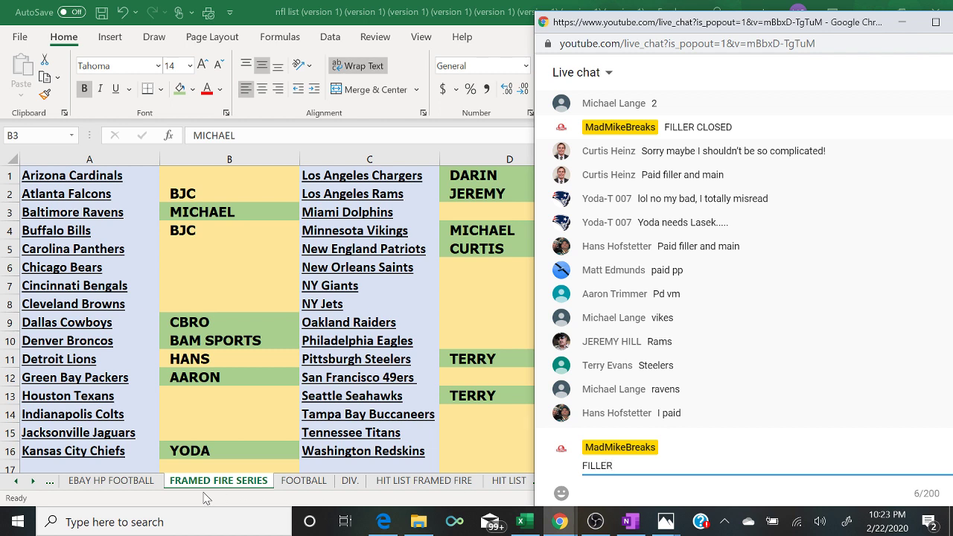
{"action": "left_click", "coordinate": [213, 351]}
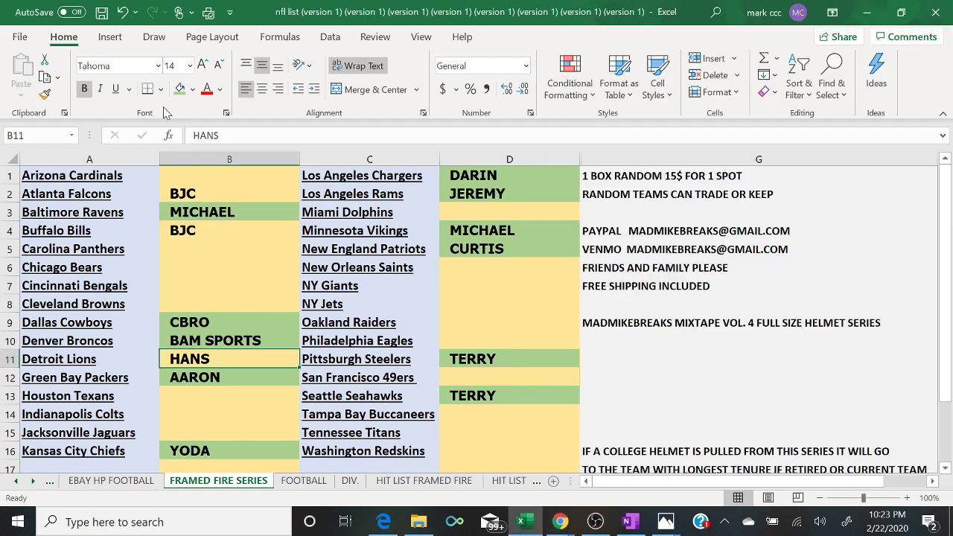
{"action": "left_click", "coordinate": [180, 90]}
{"action": "mouse_move", "coordinate": [566, 522]}
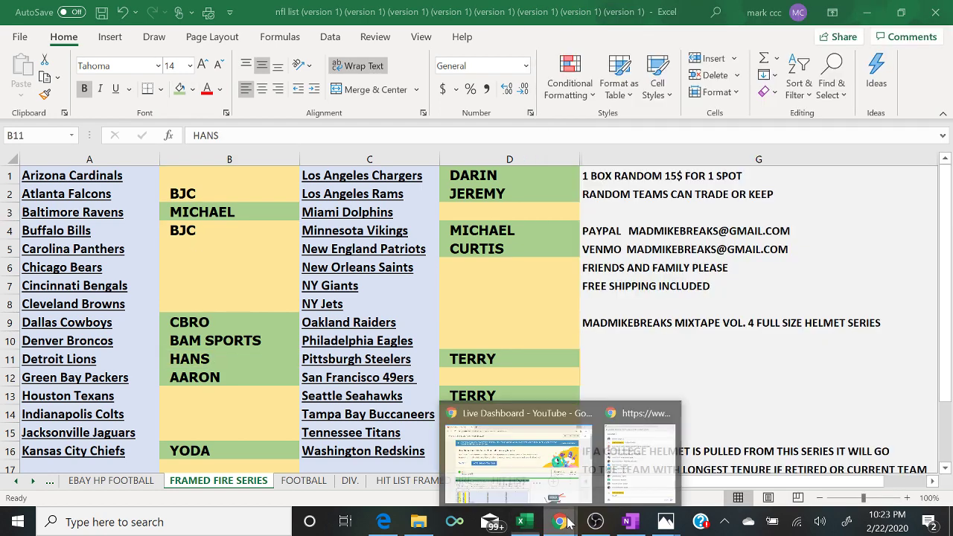
{"action": "left_click", "coordinate": [642, 477]}
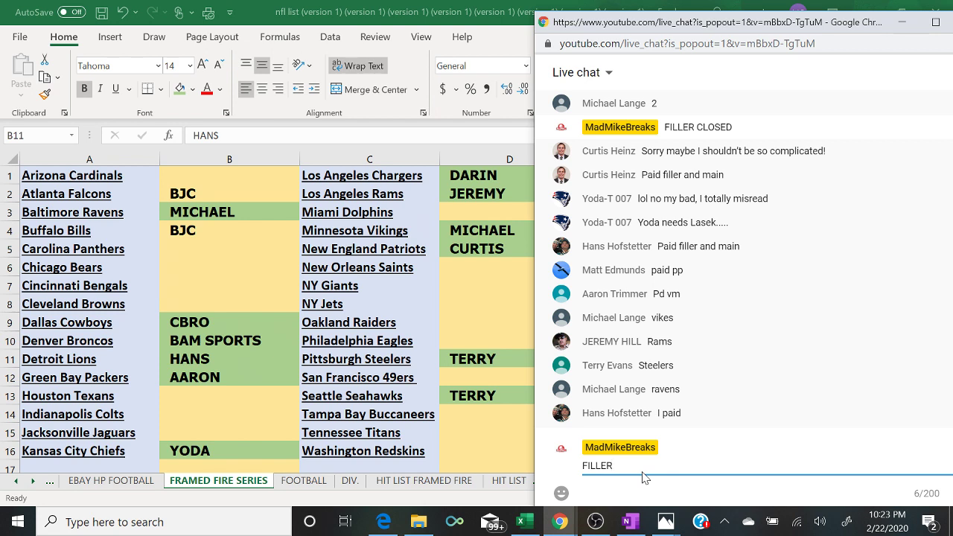
{"action": "type", "text": "?S"}
{"action": "key", "text": "BackSpace"}
{"action": "key", "text": "BackSpace"}
{"action": "type", "text": "1"}
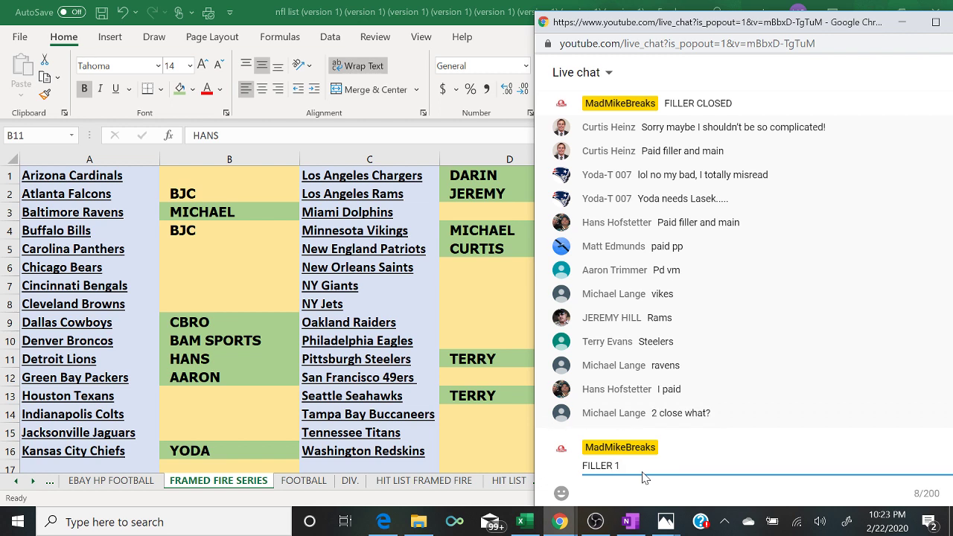
{"action": "type", "text": "0$ SPOT 5 SPOTS TOTAL TOP 2 "}
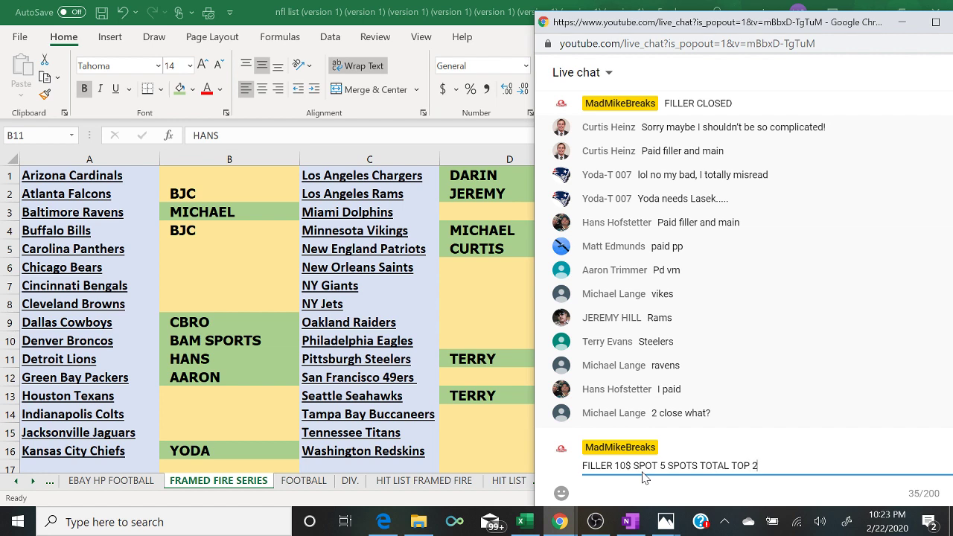
{"action": "type", "text": "WIN INTO P1G1"}
{"action": "key", "text": "Return"}
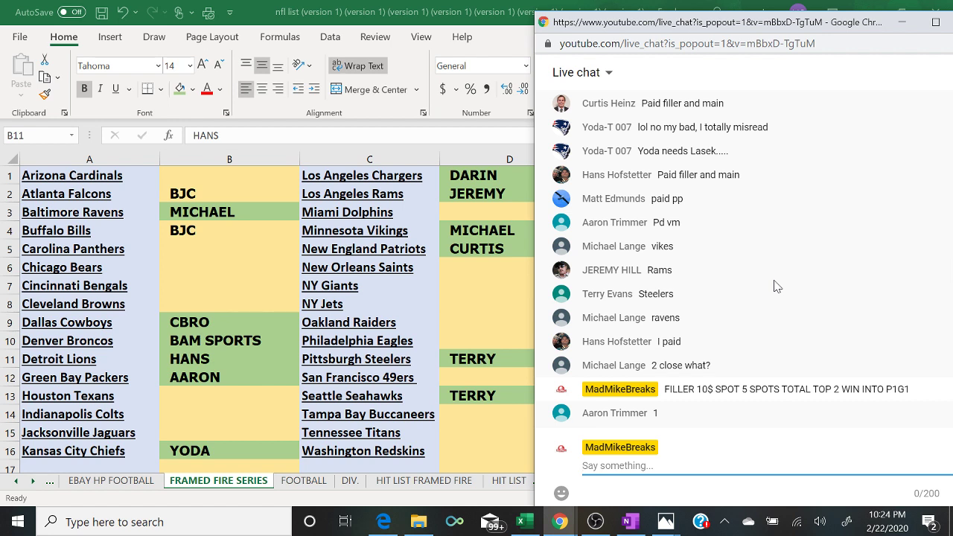
- Fill cells B4 and B2 green as paid, then check chat and the List Randomizer
{"action": "left_click", "coordinate": [247, 227]}
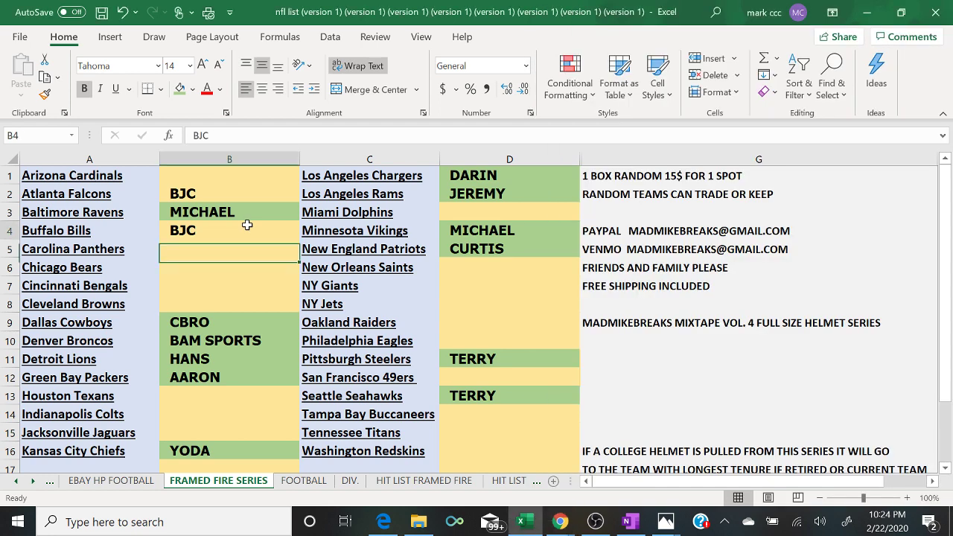
{"action": "left_click", "coordinate": [180, 89]}
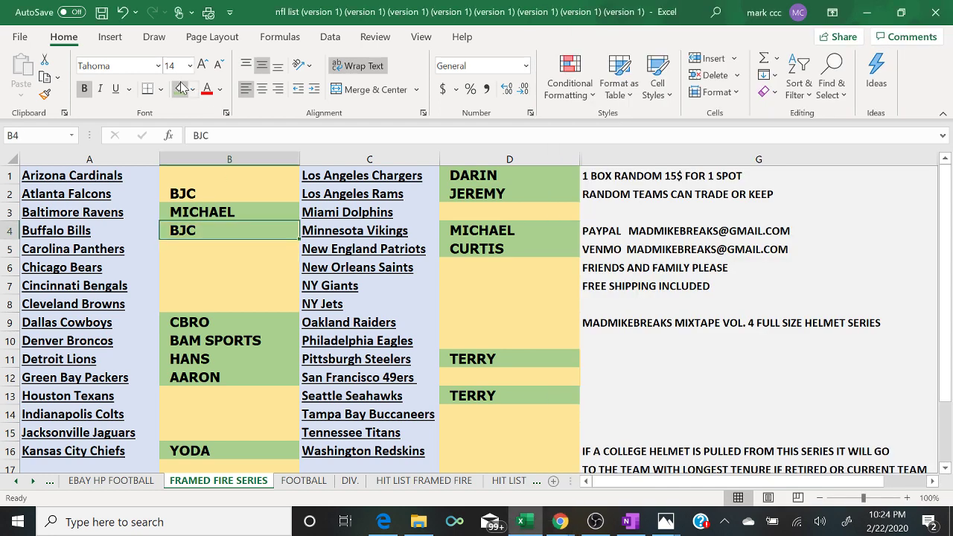
{"action": "key", "text": "Up"}
{"action": "key", "text": "Up"}
{"action": "left_click", "coordinate": [180, 88]}
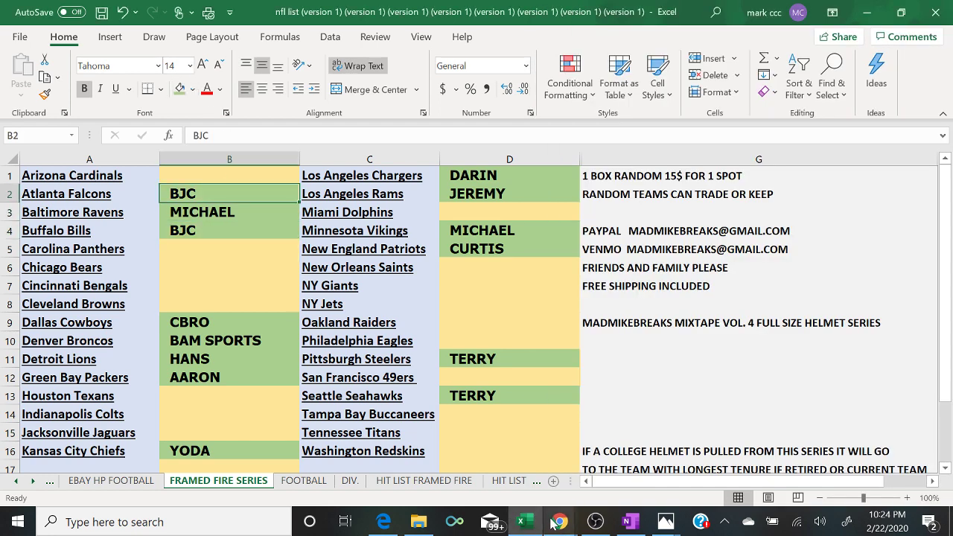
{"action": "mouse_move", "coordinate": [555, 523]}
{"action": "left_click", "coordinate": [667, 463]}
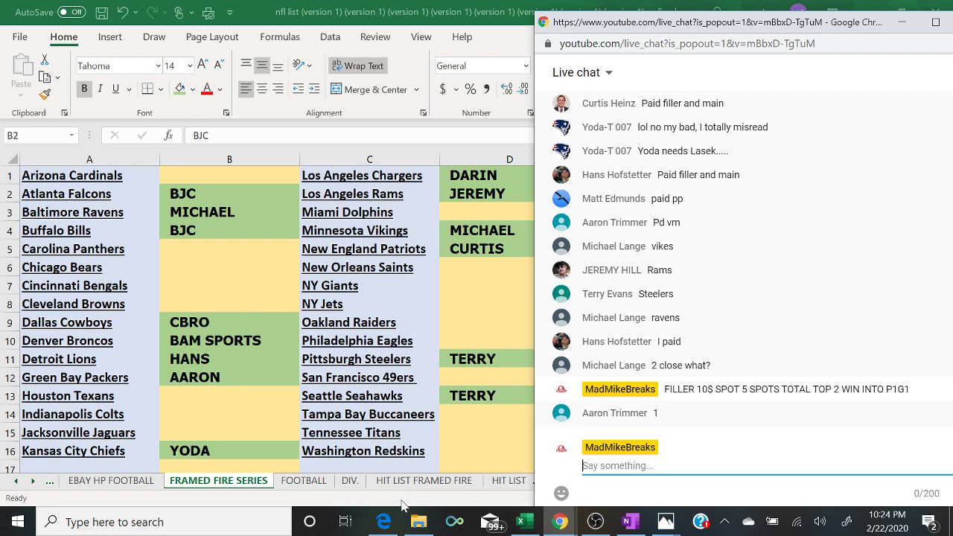
{"action": "left_click", "coordinate": [384, 522]}
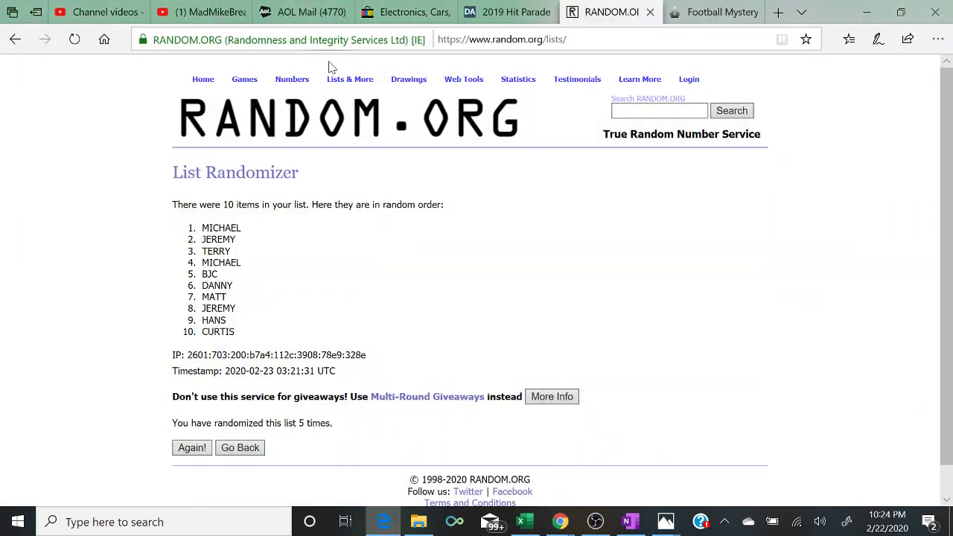
- Open a fresh List Randomizer form and enter the first two filler buyers' names on separate lines
{"action": "left_click", "coordinate": [344, 93]}
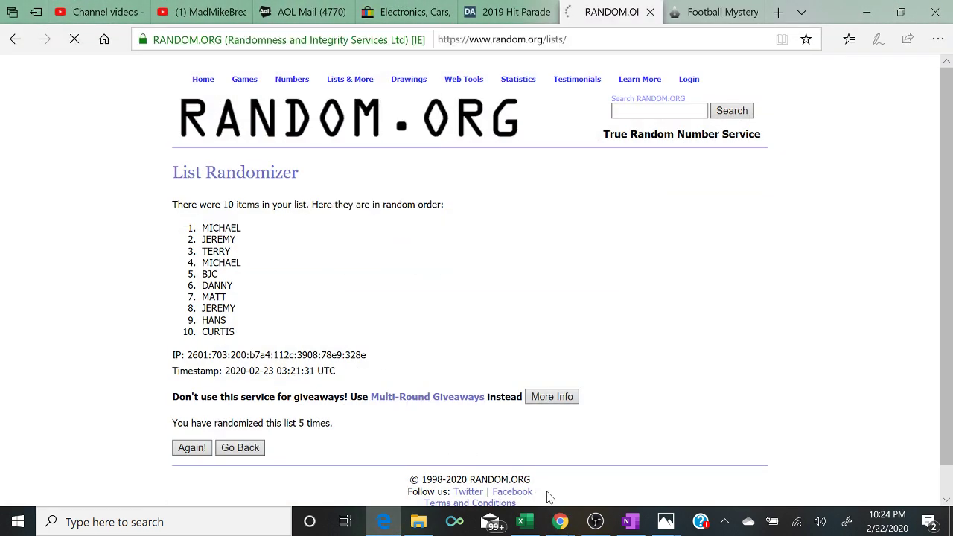
{"action": "mouse_move", "coordinate": [560, 521]}
{"action": "left_click", "coordinate": [581, 439]}
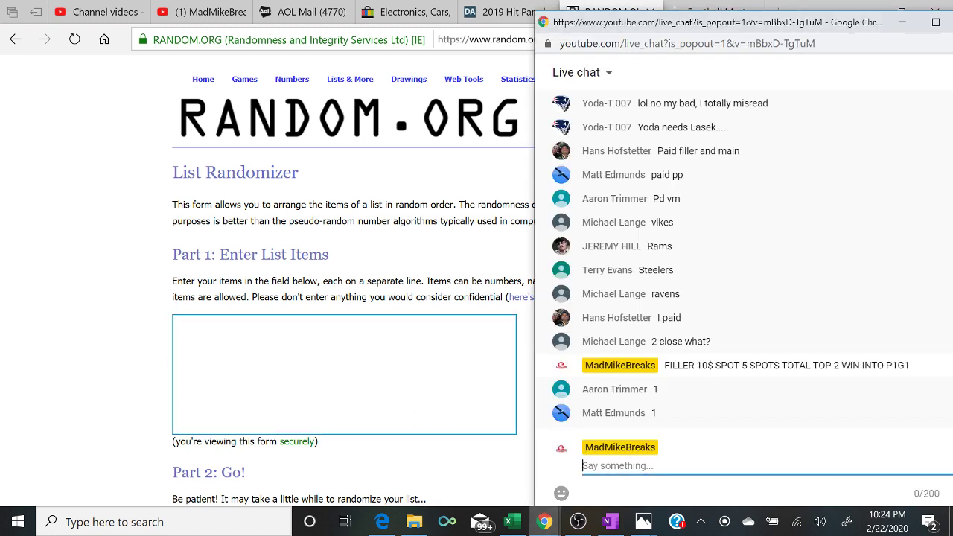
{"action": "key", "text": "alt+Tab"}
{"action": "type", "text": "AARON"}
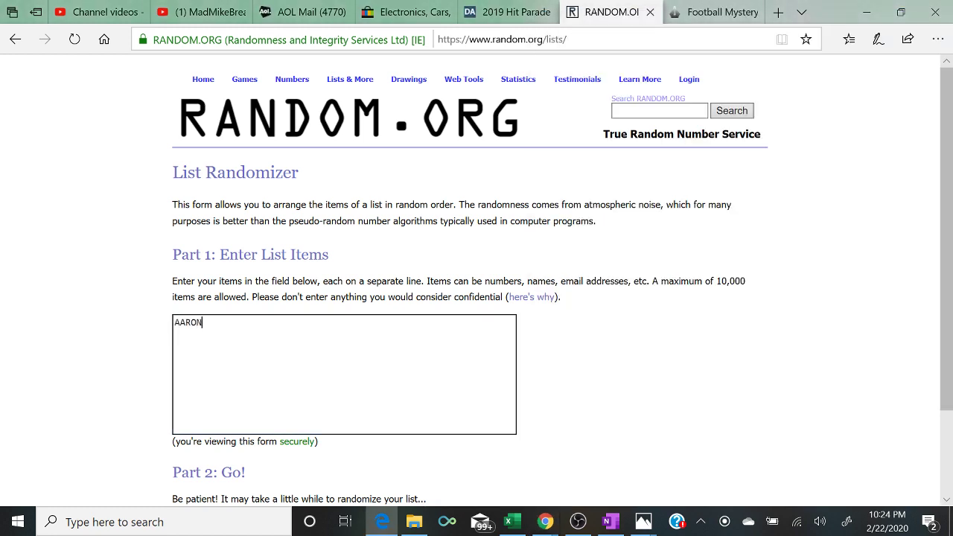
{"action": "key", "text": "Return"}
{"action": "type", "text": "MATT"}
{"action": "key", "text": "Return"}
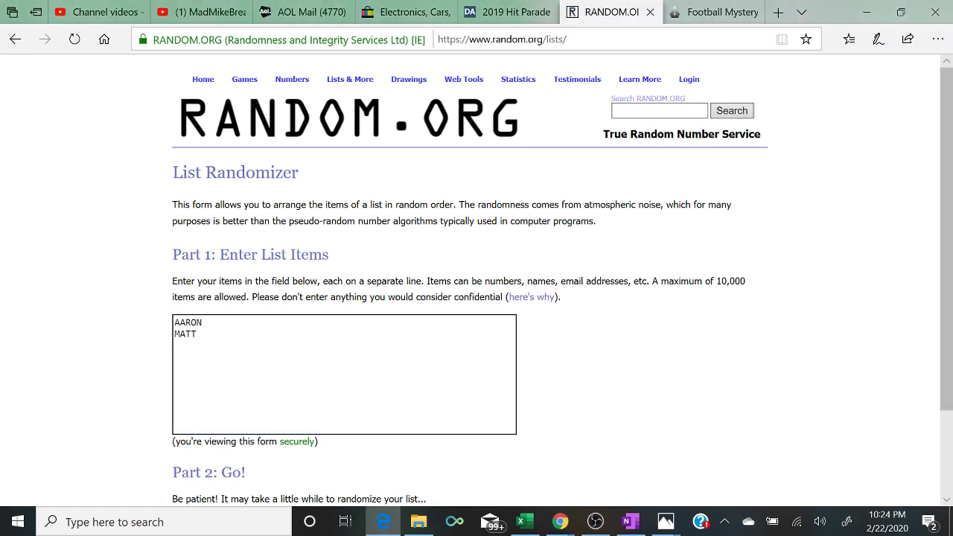
- Add a third filler buyer's name on a new line, checking live chat in between
{"action": "left_click", "coordinate": [560, 521]}
{"action": "left_click", "coordinate": [648, 475]}
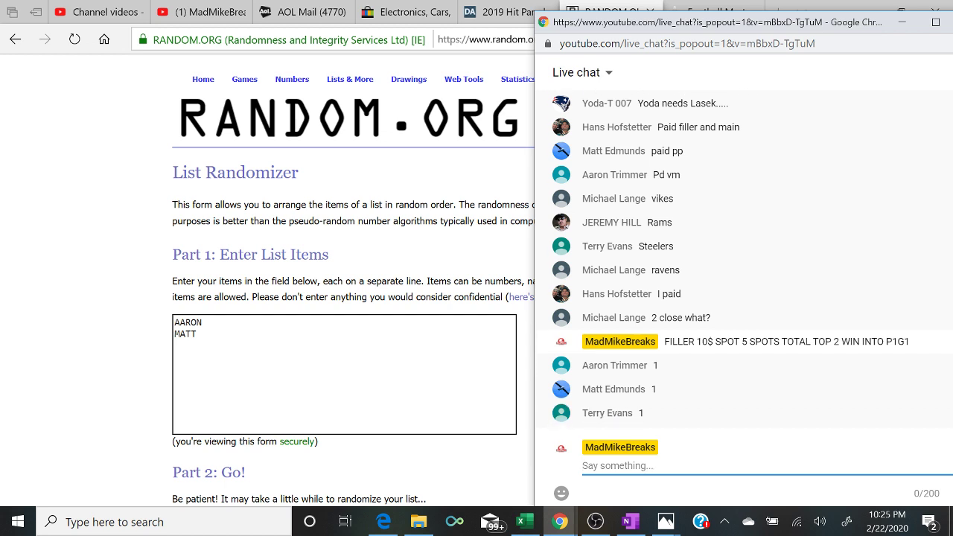
{"action": "key", "text": "alt+Tab"}
{"action": "type", "text": "TERRY"}
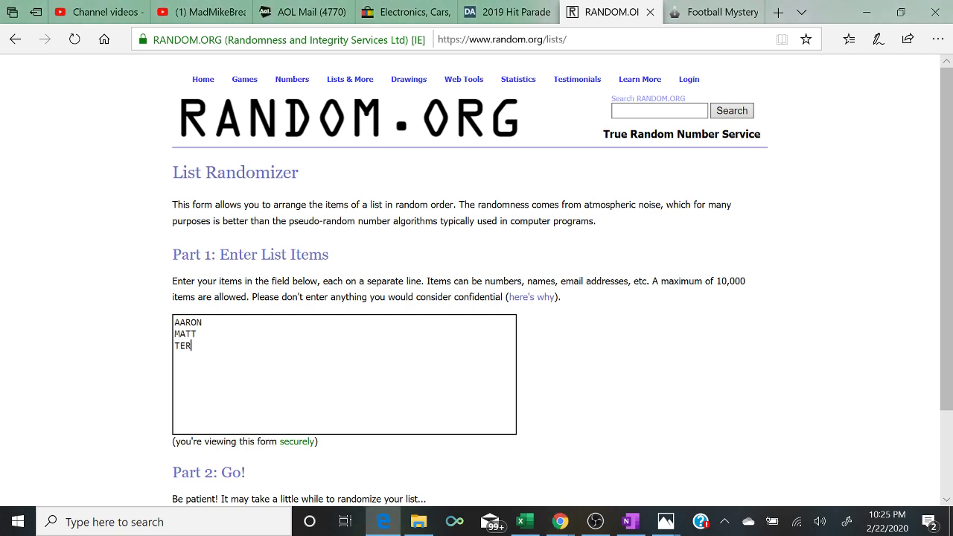
{"action": "key", "text": "Return"}
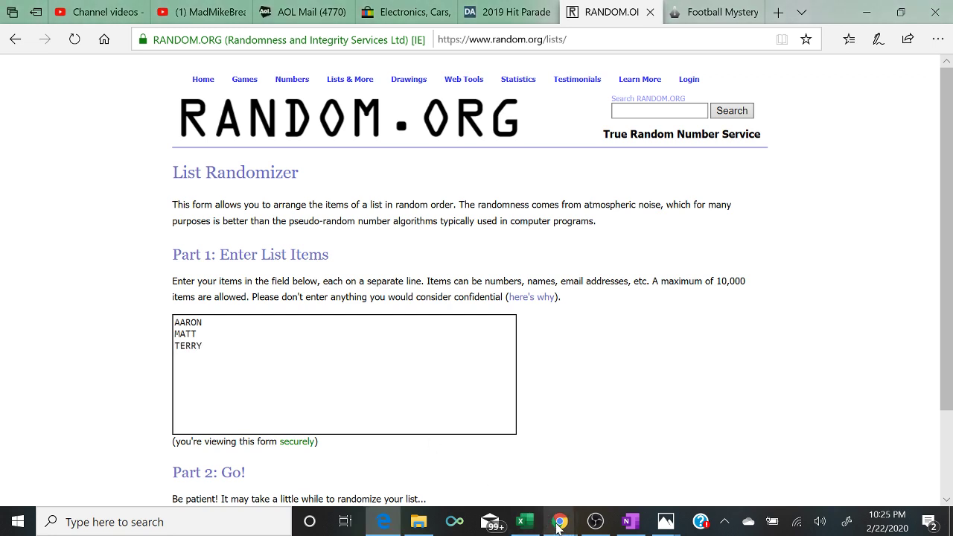
{"action": "mouse_move", "coordinate": [560, 522]}
{"action": "left_click", "coordinate": [642, 464]}
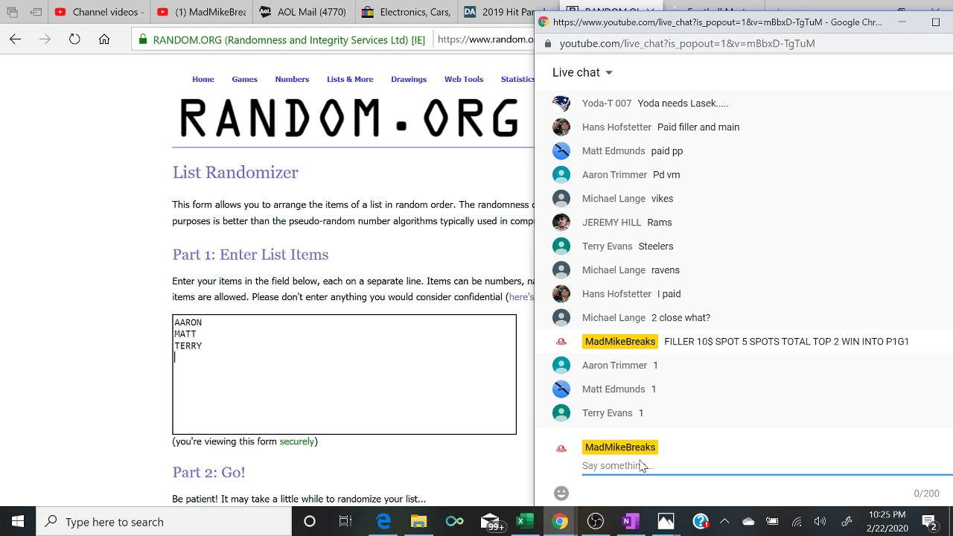
- Post '2 TO CLOSE' in chat and add a fourth filler buyer's name to the list
{"action": "type", "text": "2 TO CLOSE"}
{"action": "key", "text": "Return"}
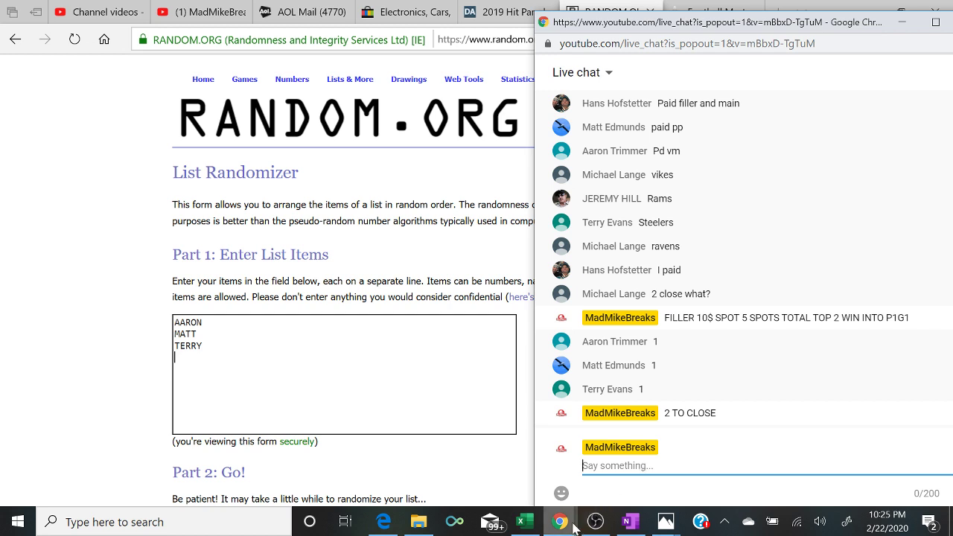
{"action": "mouse_move", "coordinate": [590, 526]}
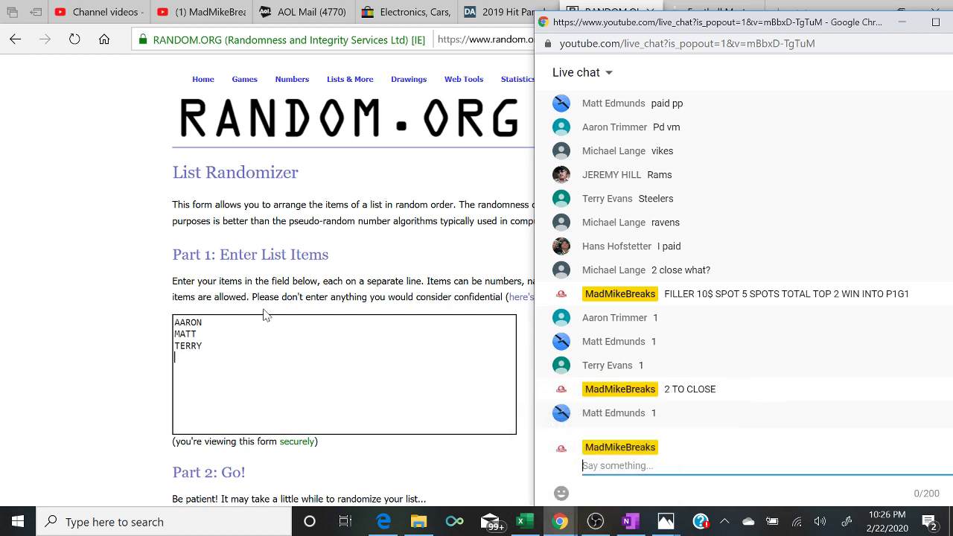
{"action": "type", "text": "MA"}
{"action": "key", "text": "BackSpace"}
{"action": "key", "text": "BackSpace"}
{"action": "key", "text": "alt+Tab"}
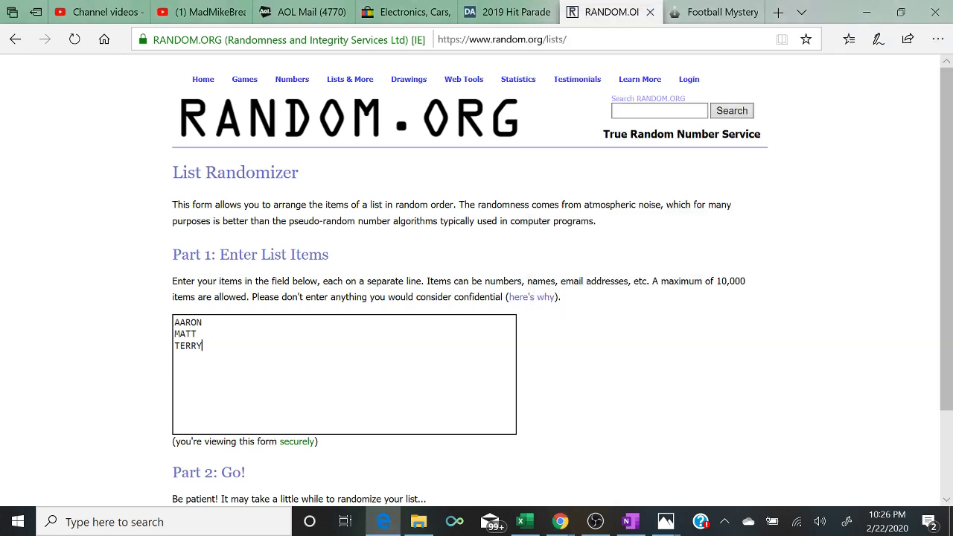
{"action": "type", "text": "MATT"}
{"action": "key", "text": "Return"}
{"action": "mouse_move", "coordinate": [560, 522]}
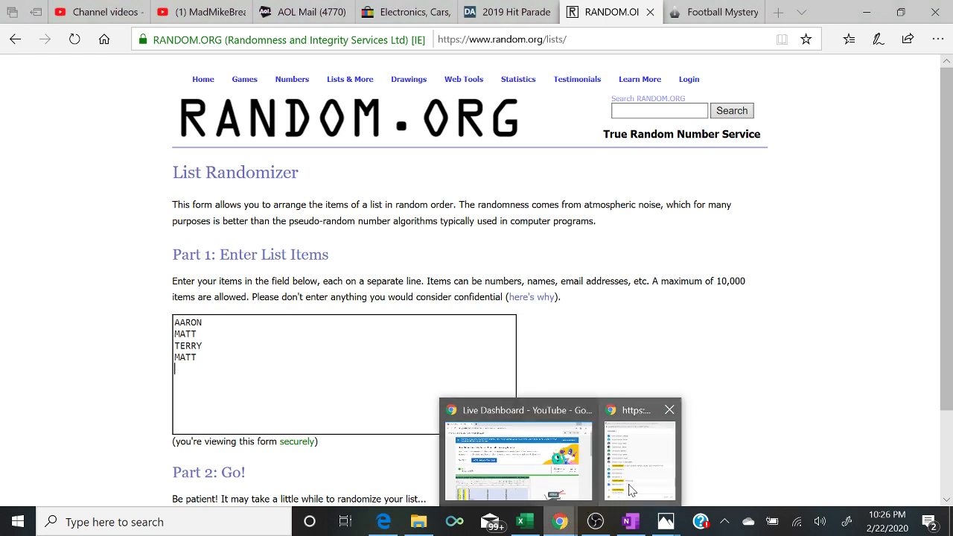
{"action": "left_click", "coordinate": [633, 485]}
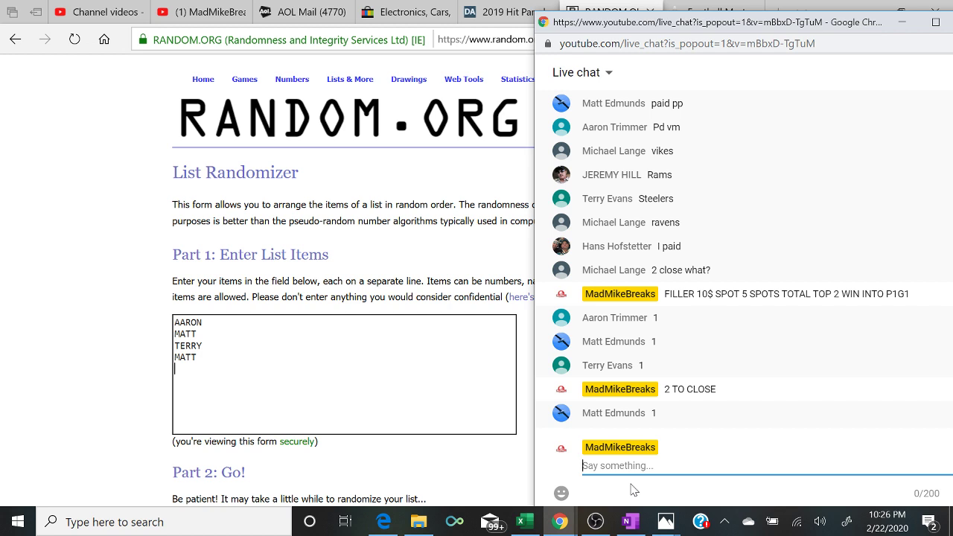
- Post '1 TO CLOSE' and 'CLOSED' in chat, then add the fifth filler name to the list
{"action": "type", "text": "1 TO CLOSE"}
{"action": "key", "text": "Return"}
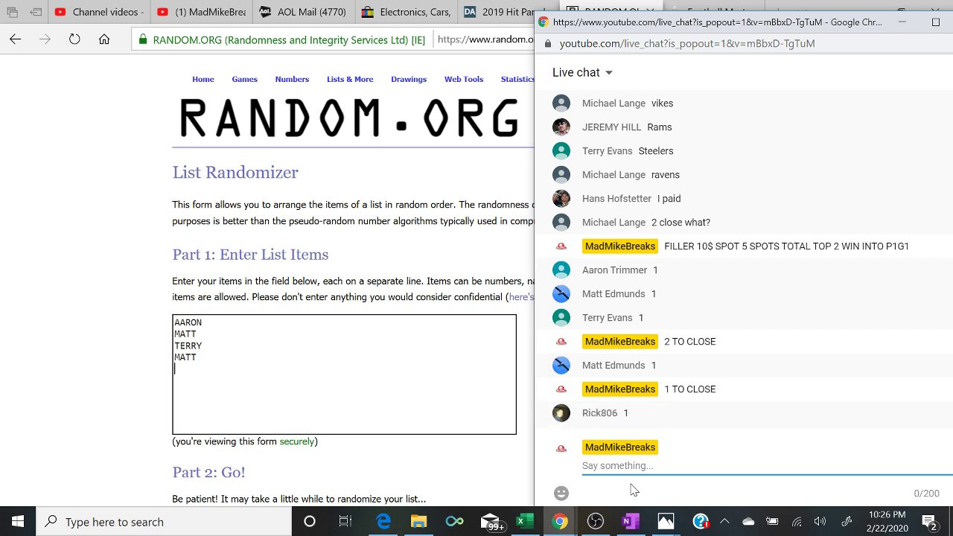
{"action": "type", "text": "CLOSED"}
{"action": "key", "text": "Return"}
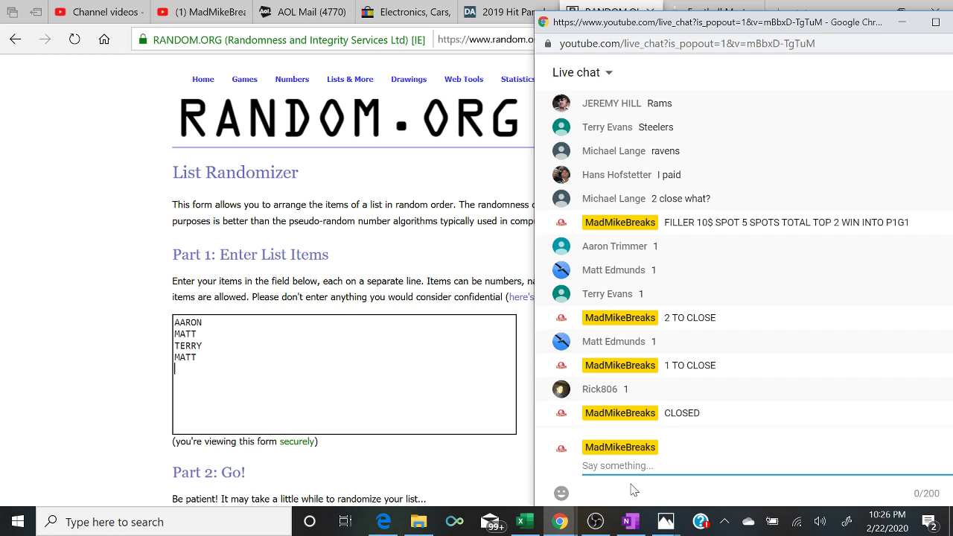
{"action": "type", "text": "RI"}
{"action": "key", "text": "BackSpace"}
{"action": "key", "text": "BackSpace"}
{"action": "left_click", "coordinate": [526, 461]}
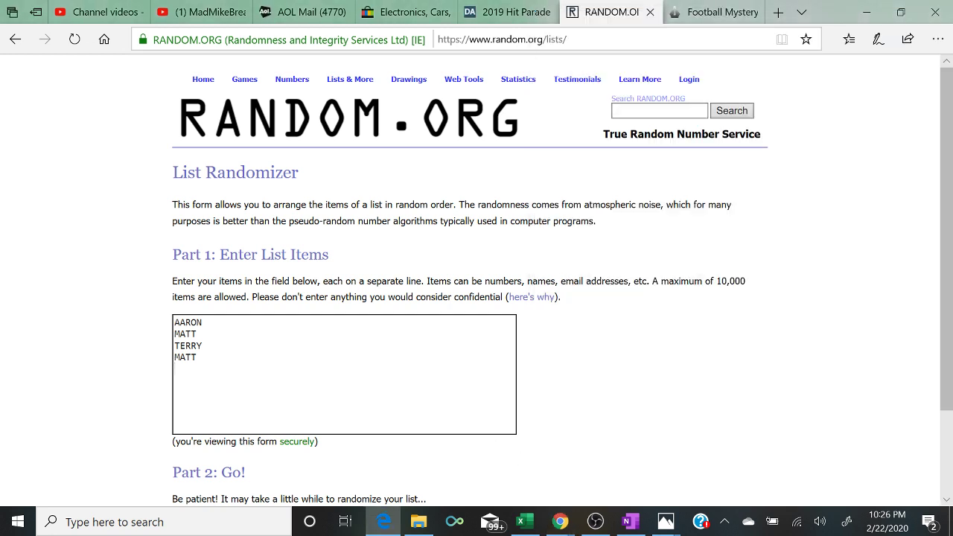
{"action": "type", "text": "RICK"}
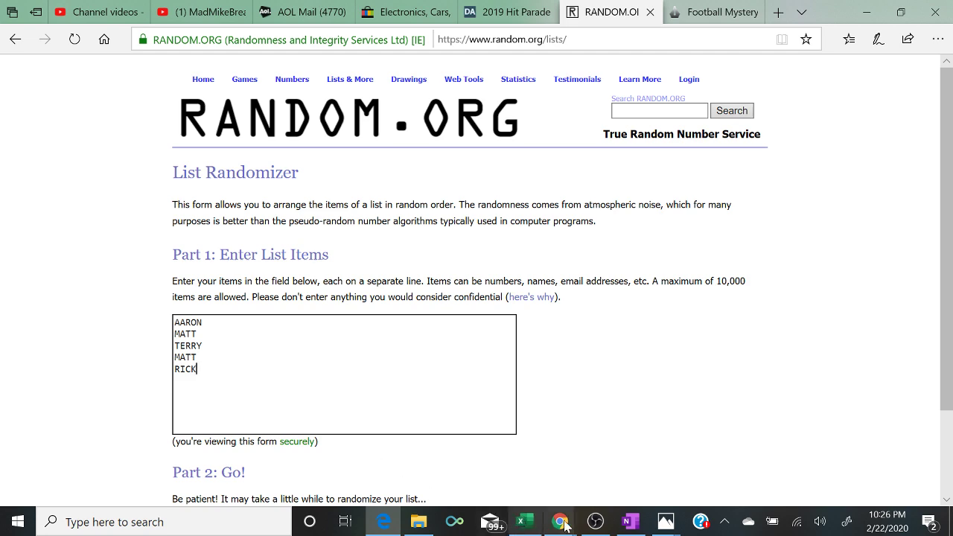
- Post the host's payment e-mail address in the live chat
{"action": "mouse_move", "coordinate": [562, 524]}
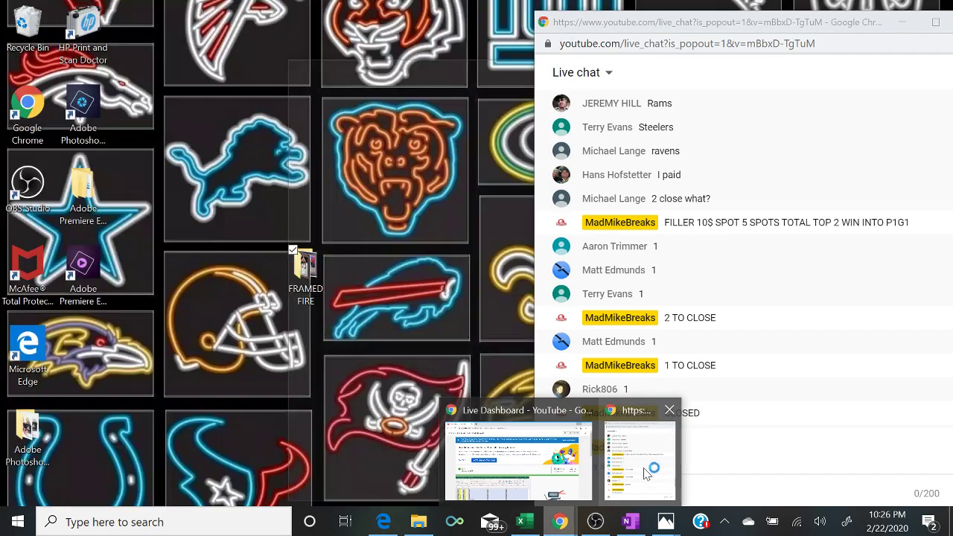
{"action": "left_click", "coordinate": [652, 465]}
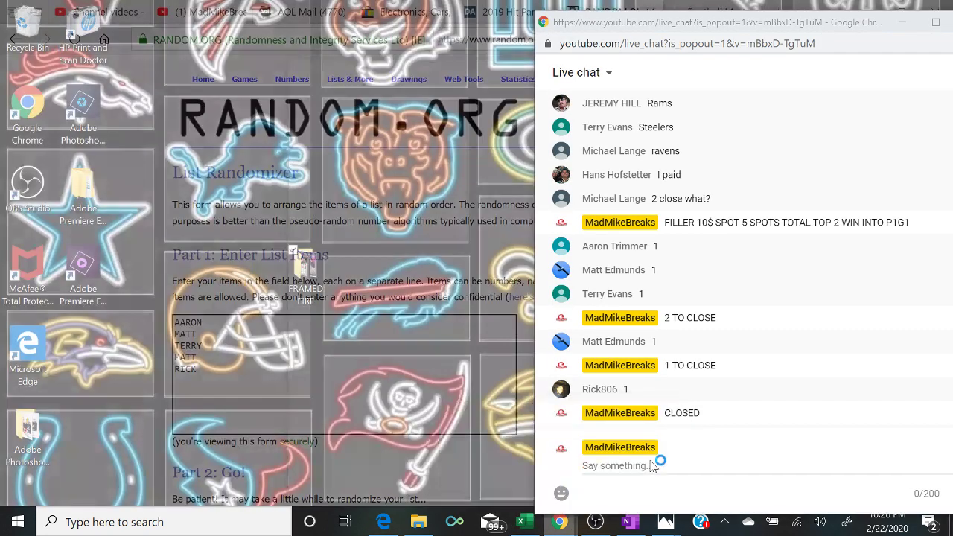
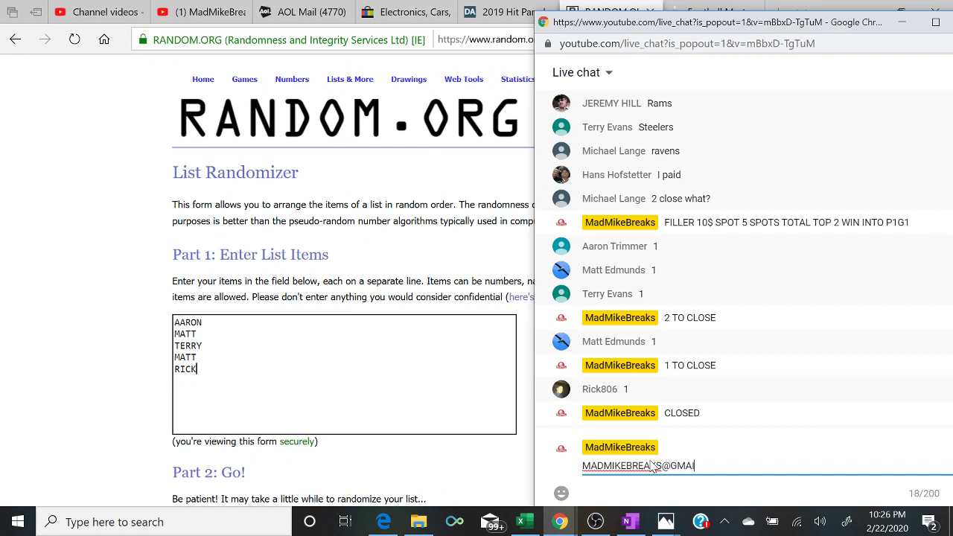
{"action": "key", "text": "Return"}
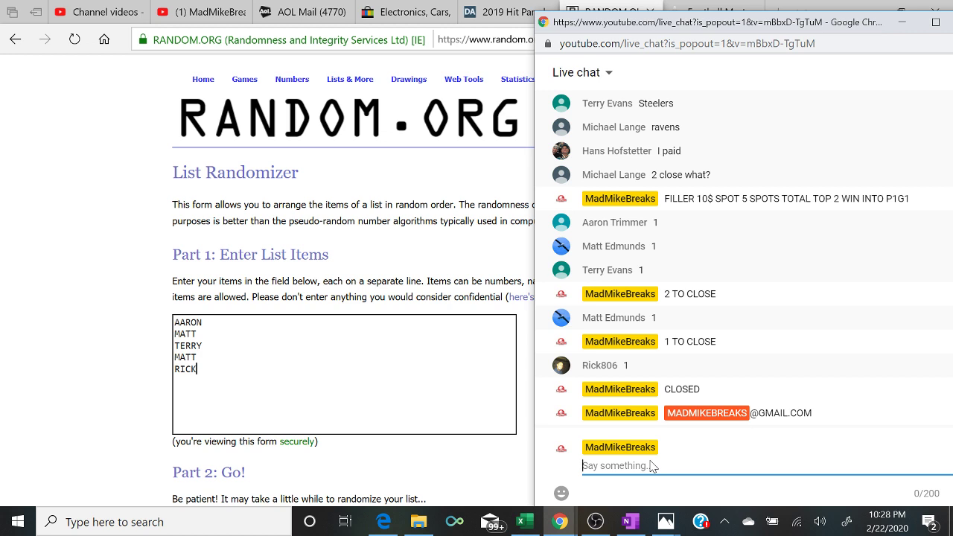
- Shuffle the five buyer names on RANDOM.ORG five times
{"action": "key", "text": "alt+Tab"}
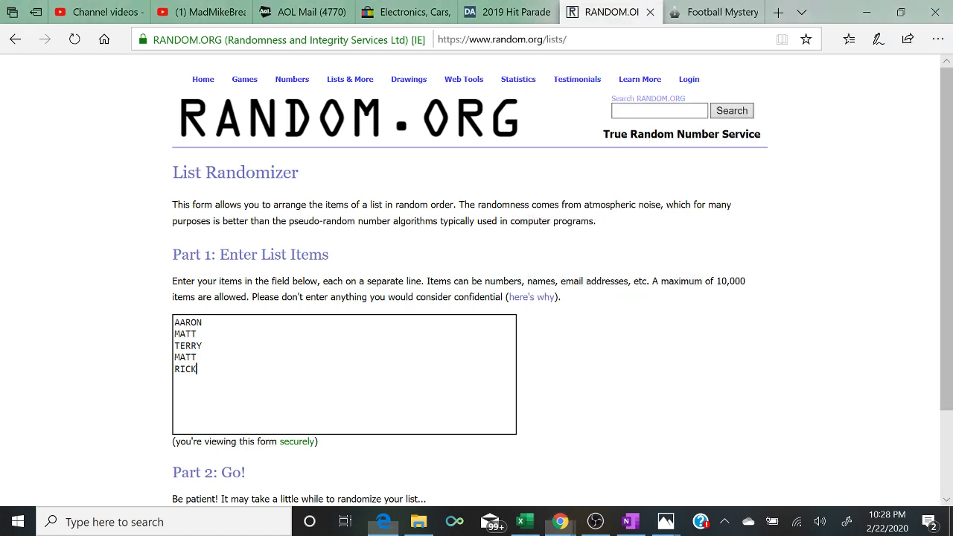
{"action": "scroll", "coordinate": [476, 280], "scroll_direction": "down", "scroll_amount": 2}
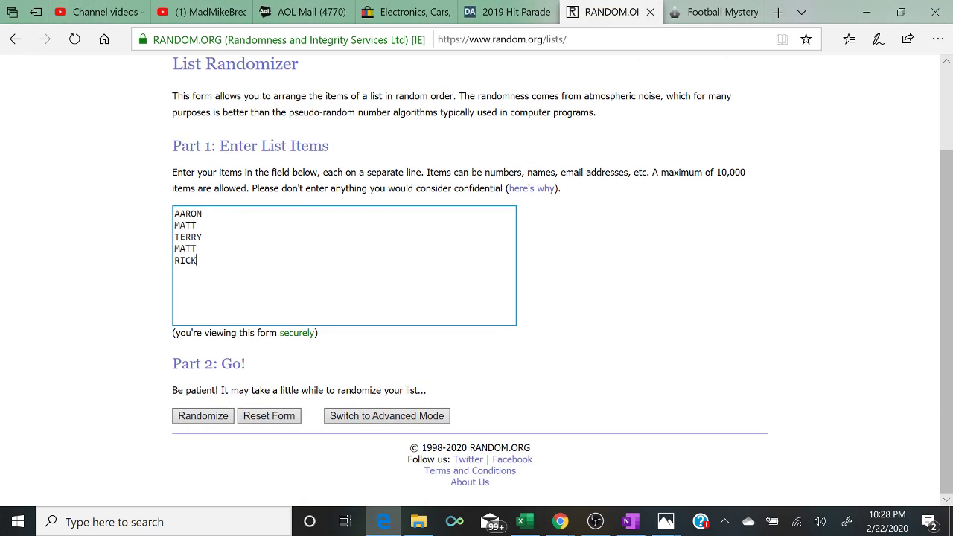
{"action": "left_click", "coordinate": [276, 352]}
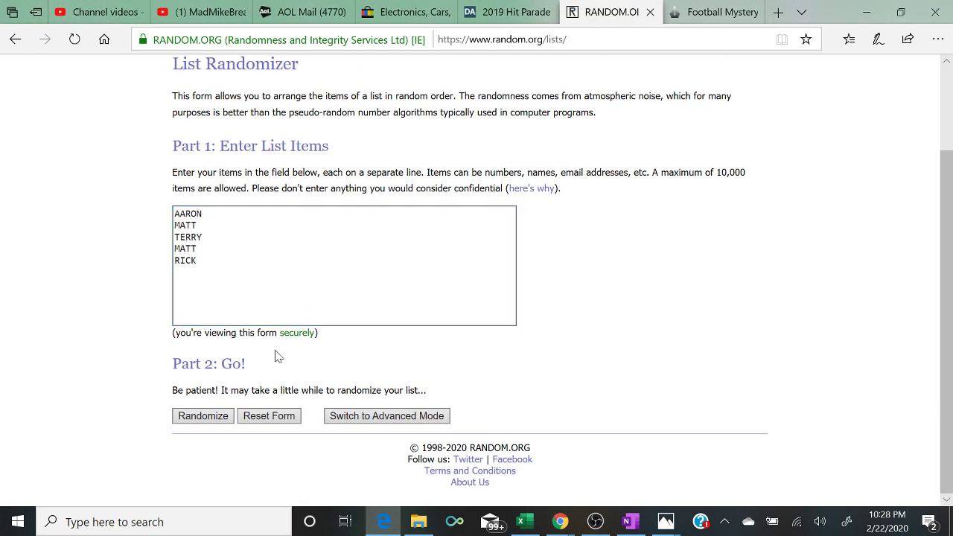
{"action": "left_click", "coordinate": [202, 416]}
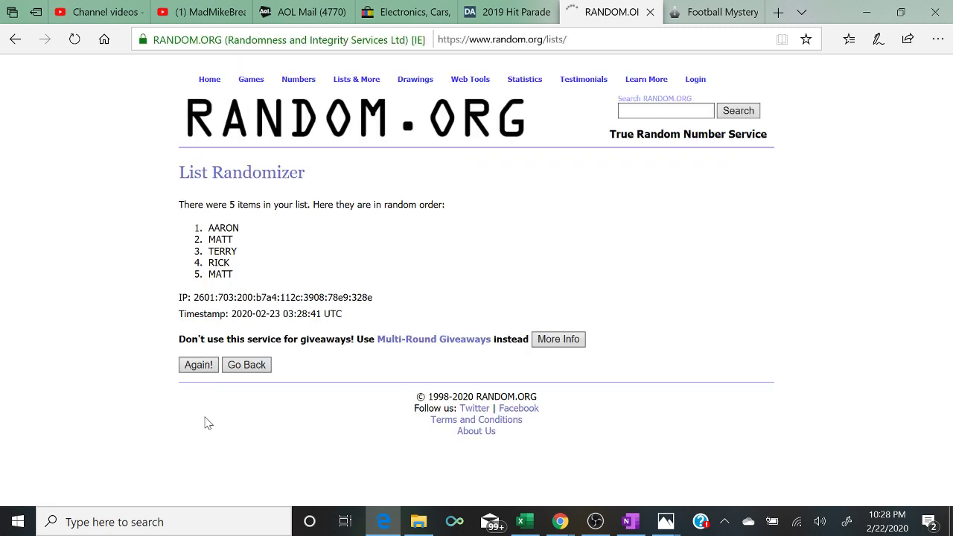
{"action": "left_click", "coordinate": [195, 365]}
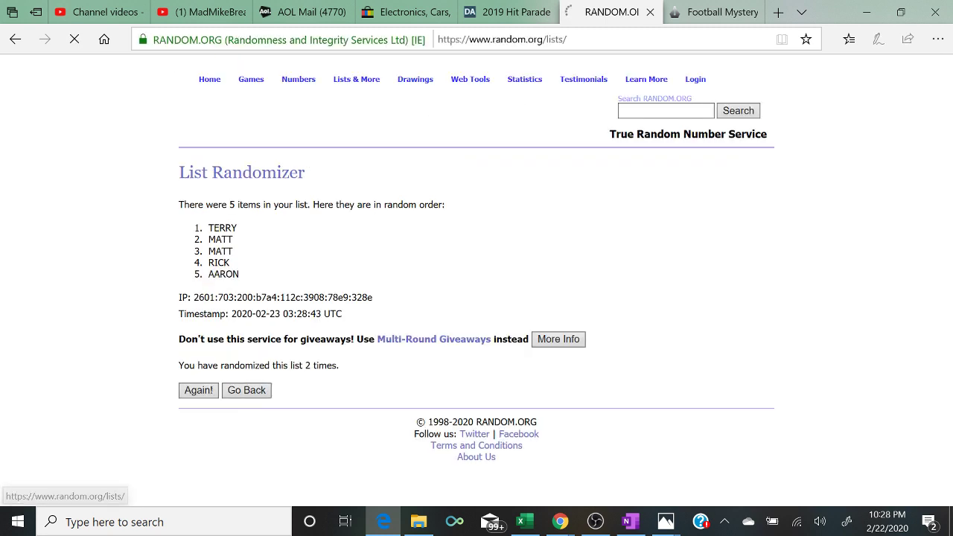
{"action": "left_click", "coordinate": [196, 396]}
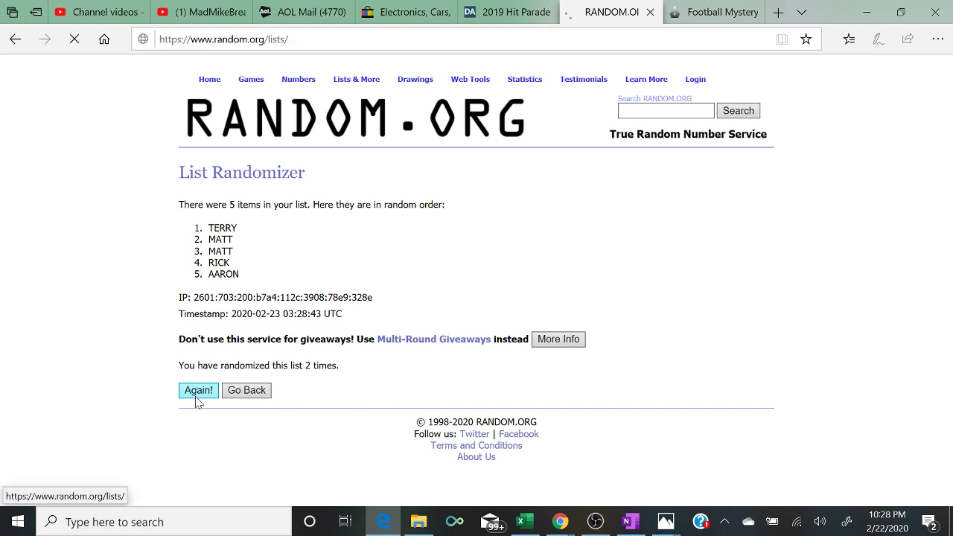
{"action": "left_click", "coordinate": [196, 395]}
{"action": "left_click", "coordinate": [196, 395]}
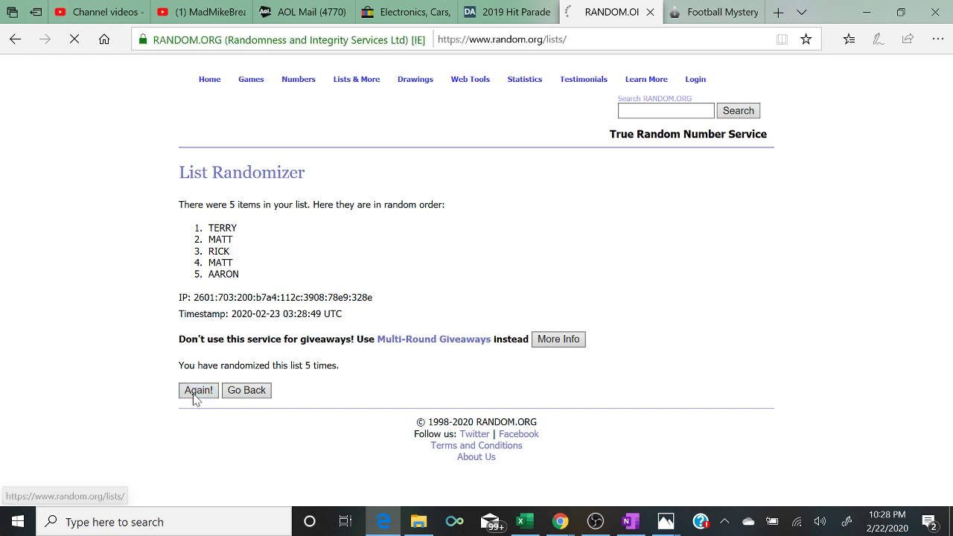
- Highlight the top two names, TERRY and MATT, and the five-randomizations line
{"action": "left_click_drag", "start_coordinate": [196, 228], "coordinate": [253, 245]}
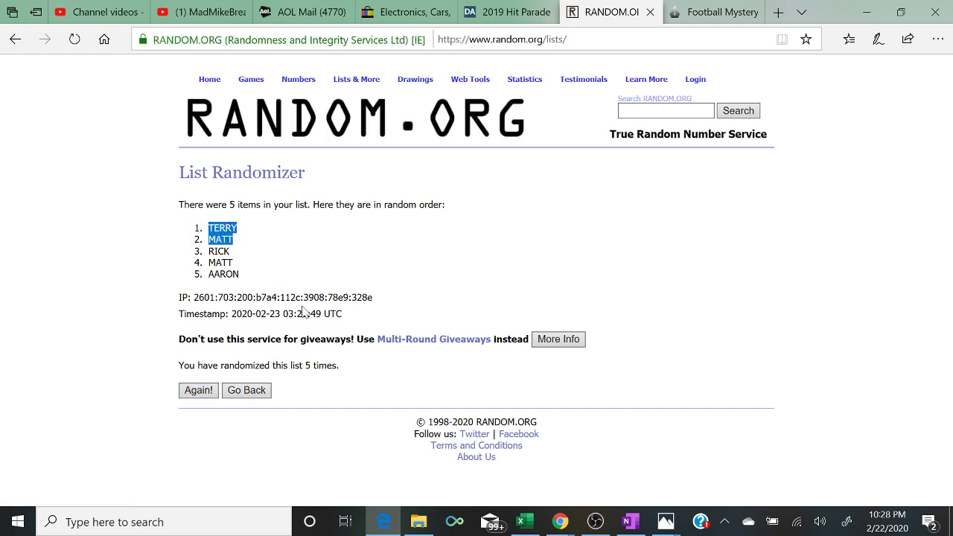
{"action": "left_click_drag", "start_coordinate": [350, 367], "coordinate": [178, 365]}
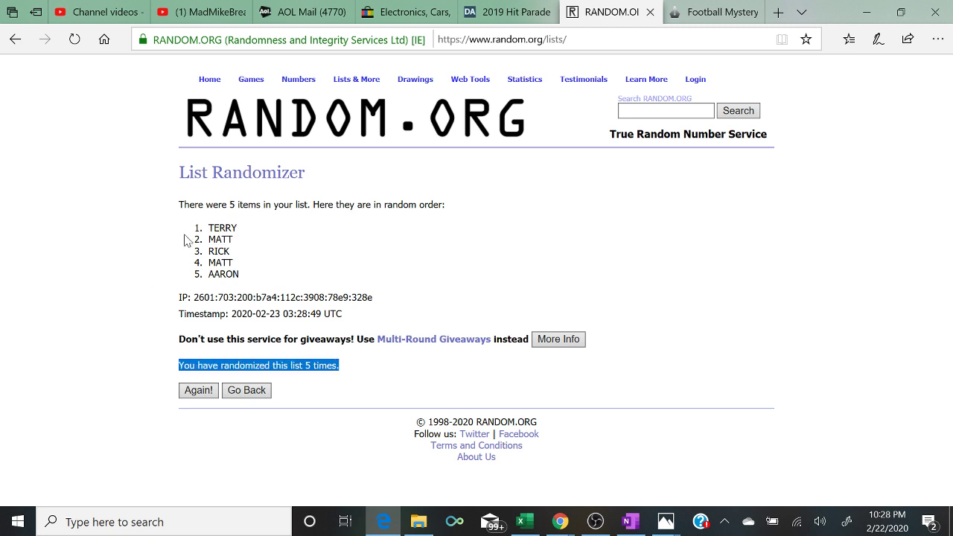
{"action": "left_click_drag", "start_coordinate": [189, 228], "coordinate": [256, 244]}
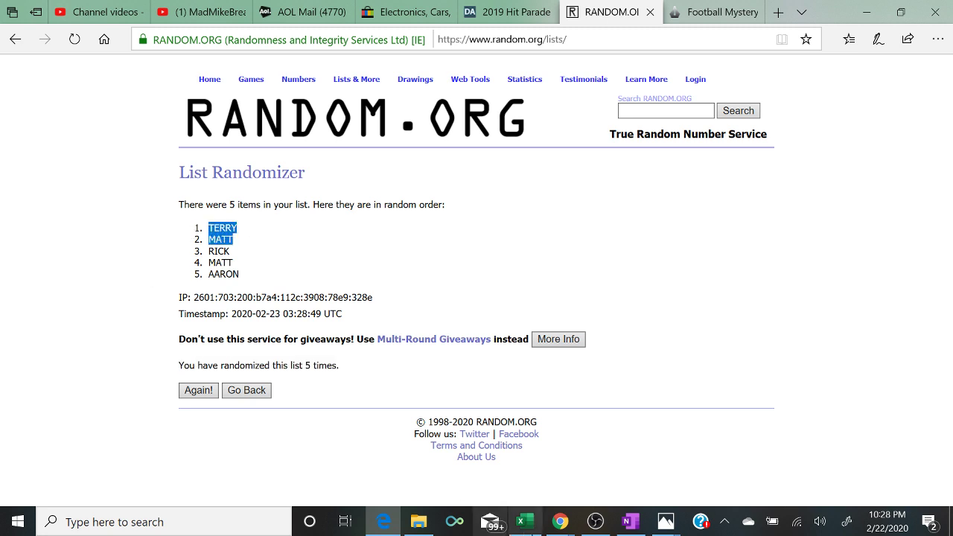
{"action": "left_click", "coordinate": [526, 522]}
- Bring the YouTube live chat up beside the football sheet, then return to cell D6
{"action": "mouse_move", "coordinate": [558, 524]}
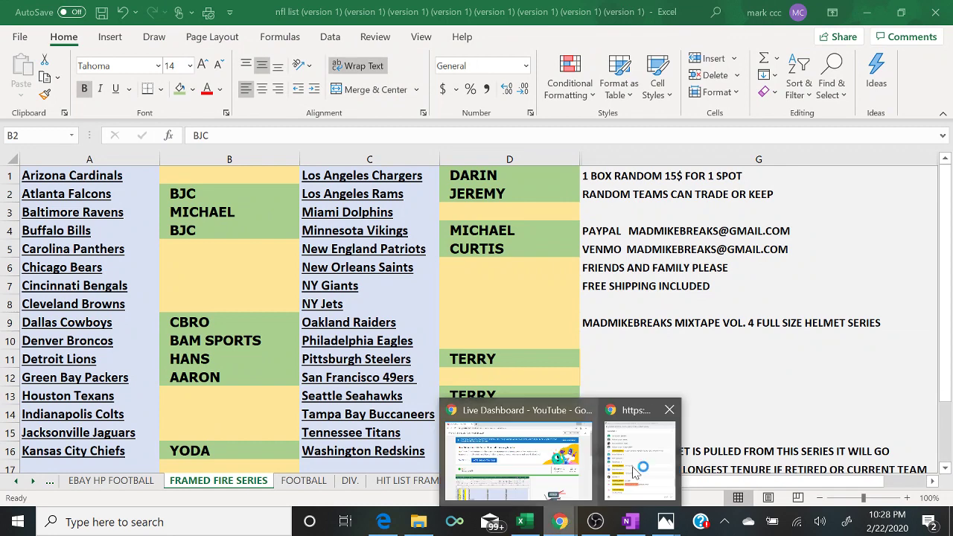
{"action": "left_click", "coordinate": [655, 456]}
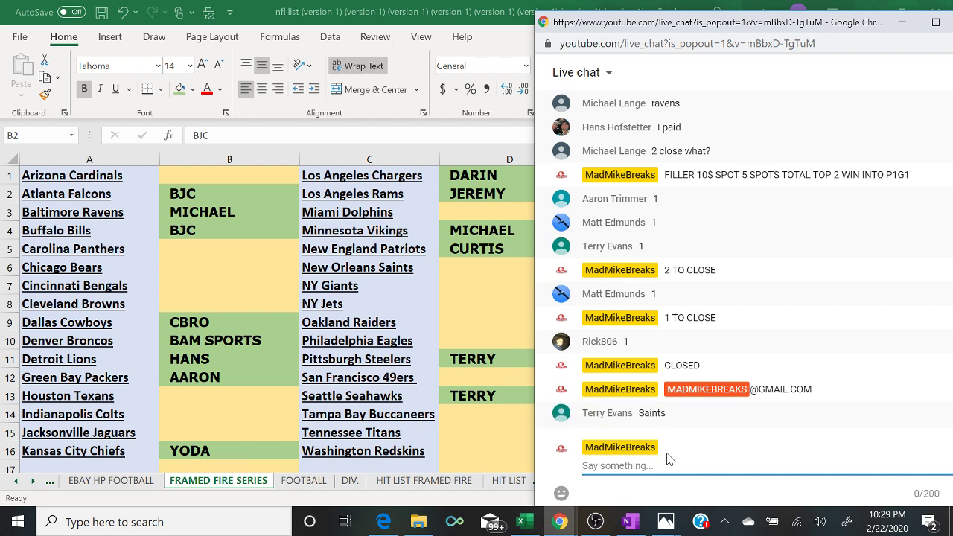
{"action": "left_click", "coordinate": [467, 267]}
- Enter TERRY in D6 beside the New Orleans Saints, fill it green, and check the chat
{"action": "type", "text": "TERRY"}
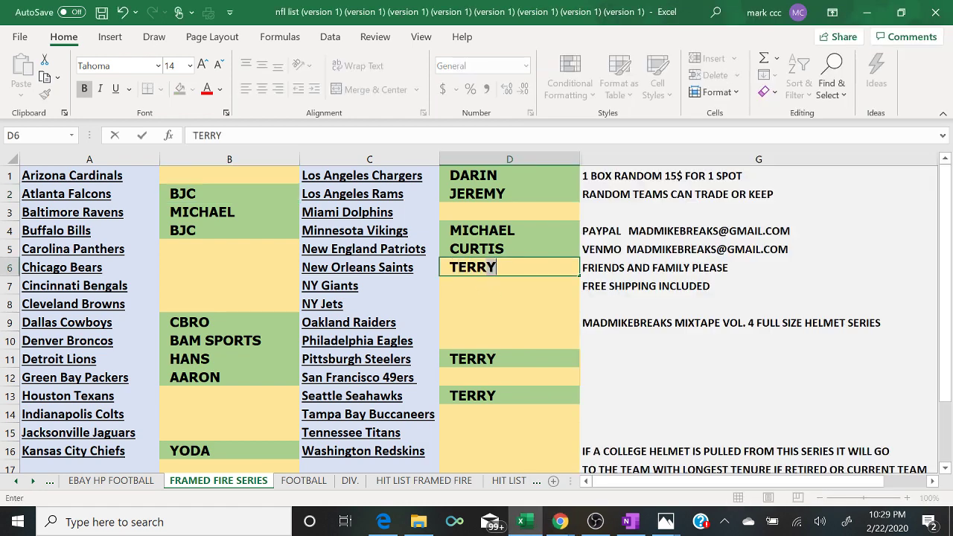
{"action": "key", "text": "Return"}
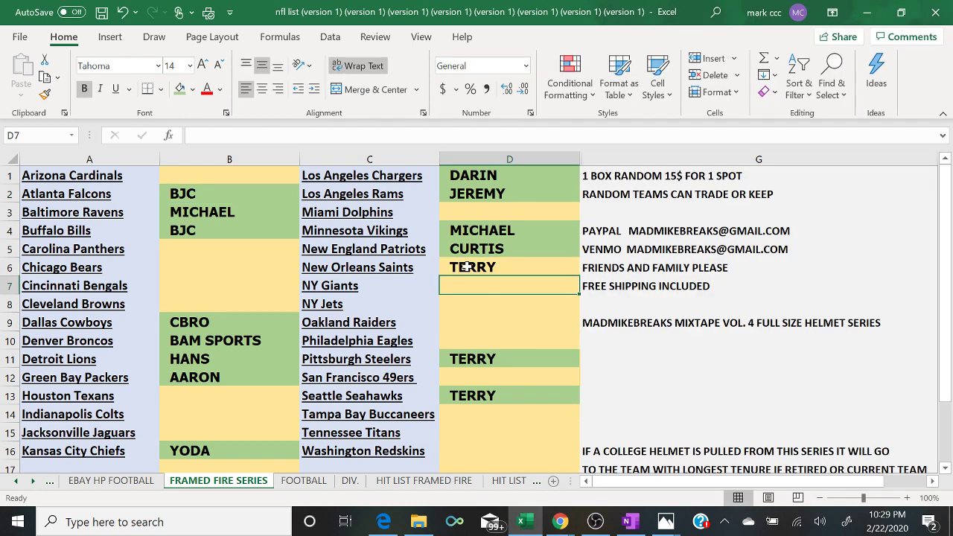
{"action": "left_click", "coordinate": [467, 267]}
{"action": "left_click", "coordinate": [180, 89]}
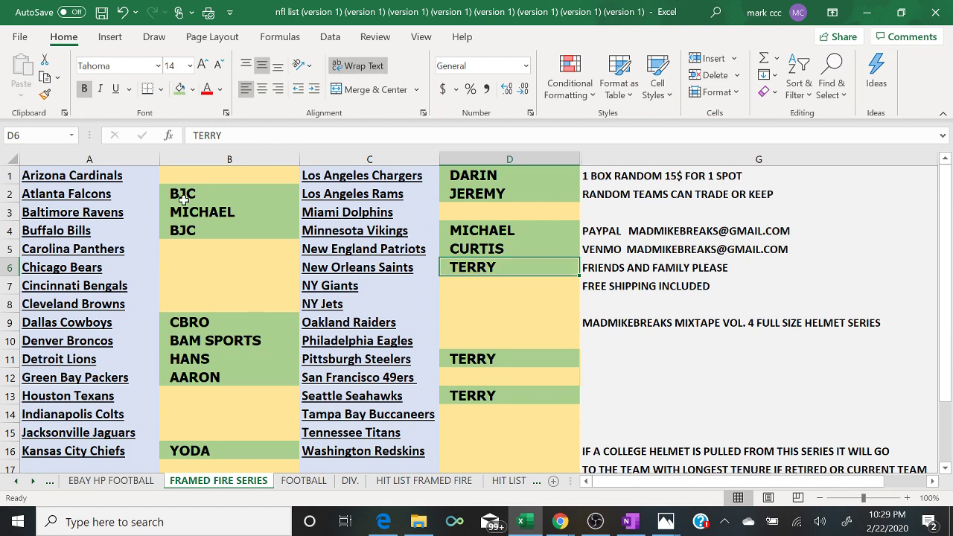
{"action": "mouse_move", "coordinate": [560, 522]}
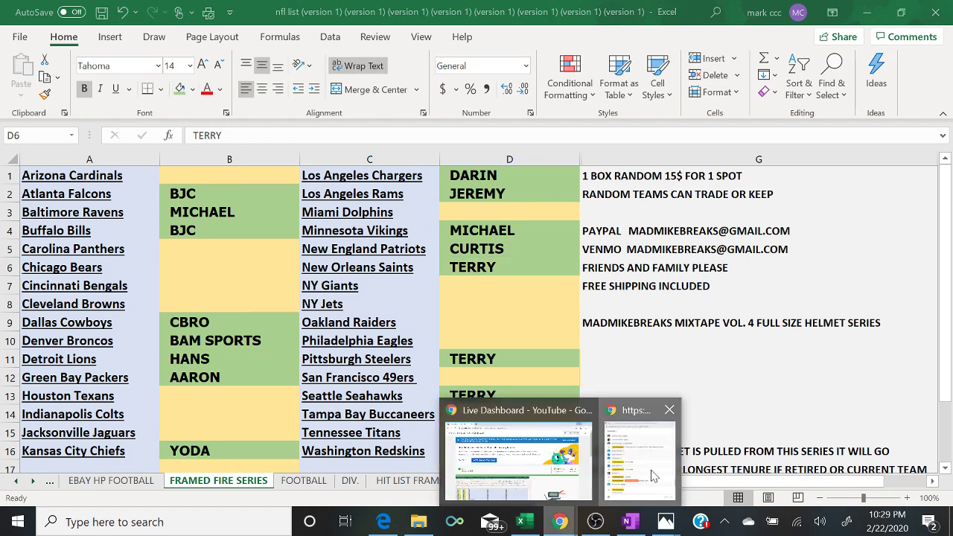
{"action": "left_click", "coordinate": [653, 476]}
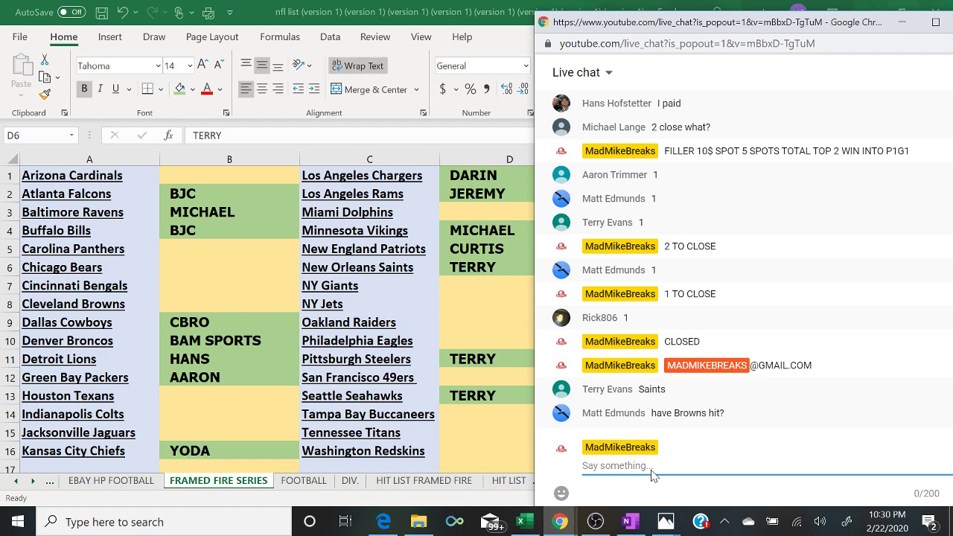
{"action": "left_click", "coordinate": [455, 481]}
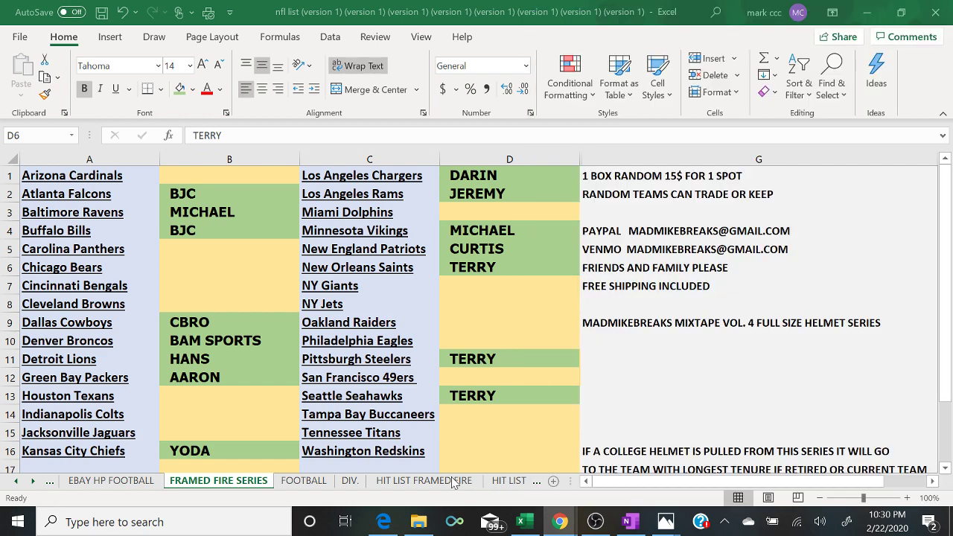
{"action": "left_click", "coordinate": [424, 481]}
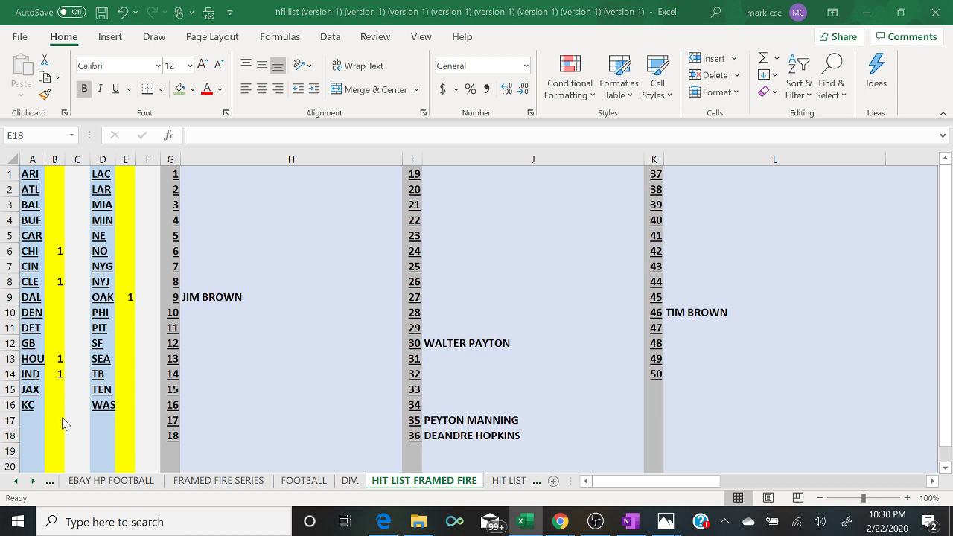
{"action": "key", "text": "alt+Tab"}
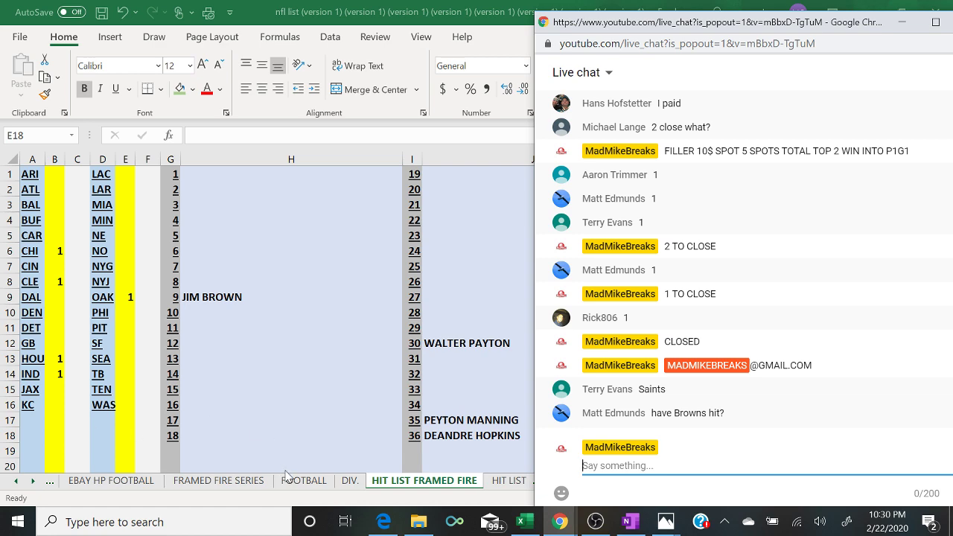
{"action": "left_click", "coordinate": [222, 481]}
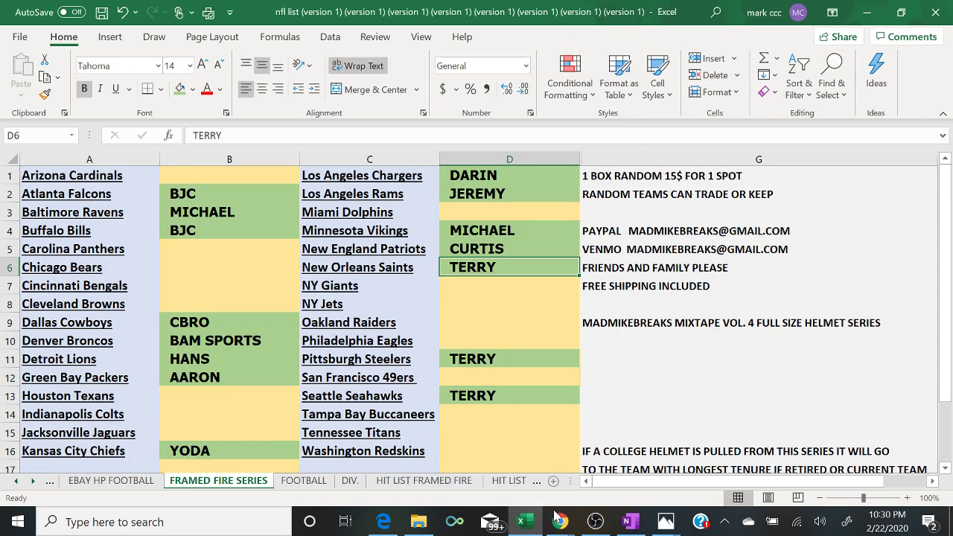
{"action": "mouse_move", "coordinate": [568, 524]}
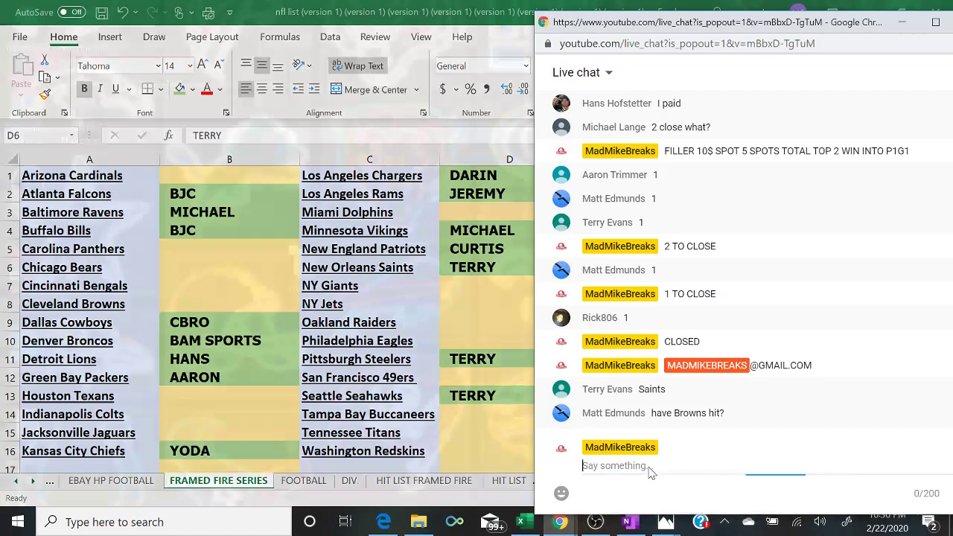
{"action": "left_click", "coordinate": [650, 469]}
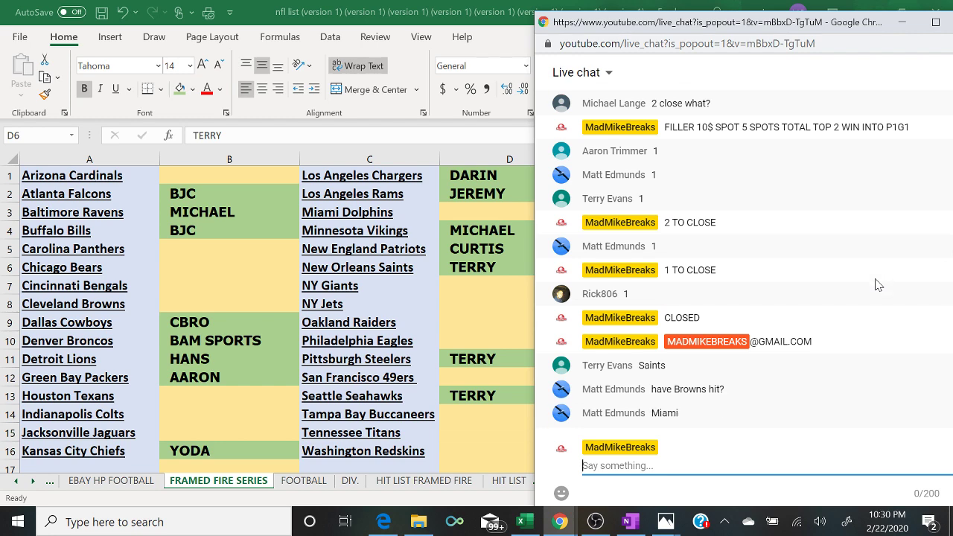
- Enter MATT in D3 beside the Miami Dolphins
{"action": "key", "text": "alt+Tab"}
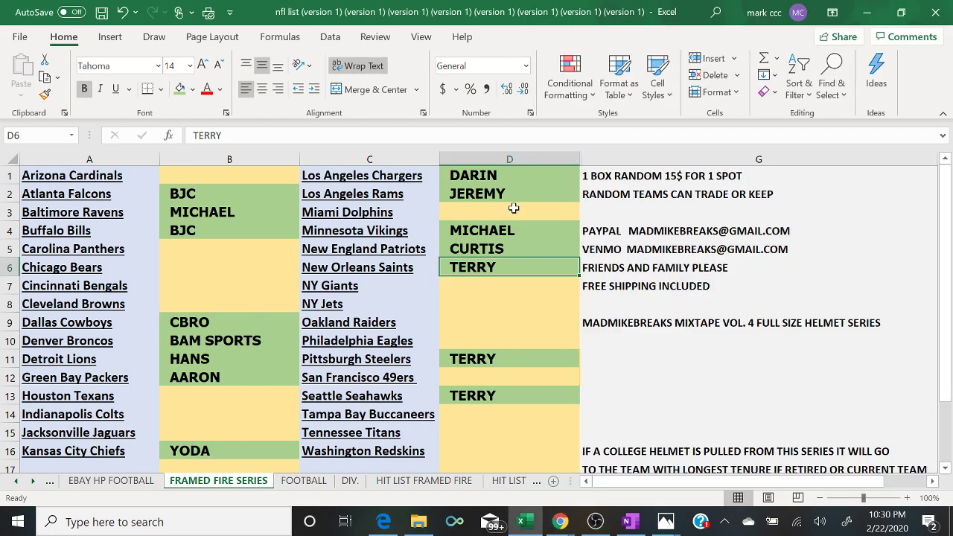
{"action": "left_click", "coordinate": [514, 208]}
{"action": "type", "text": "MATT"}
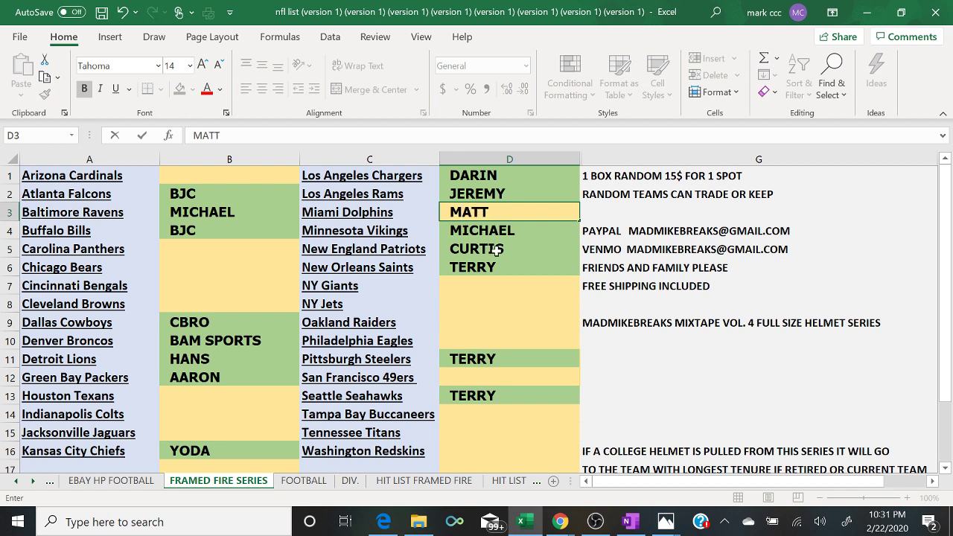
{"action": "left_click", "coordinate": [486, 242]}
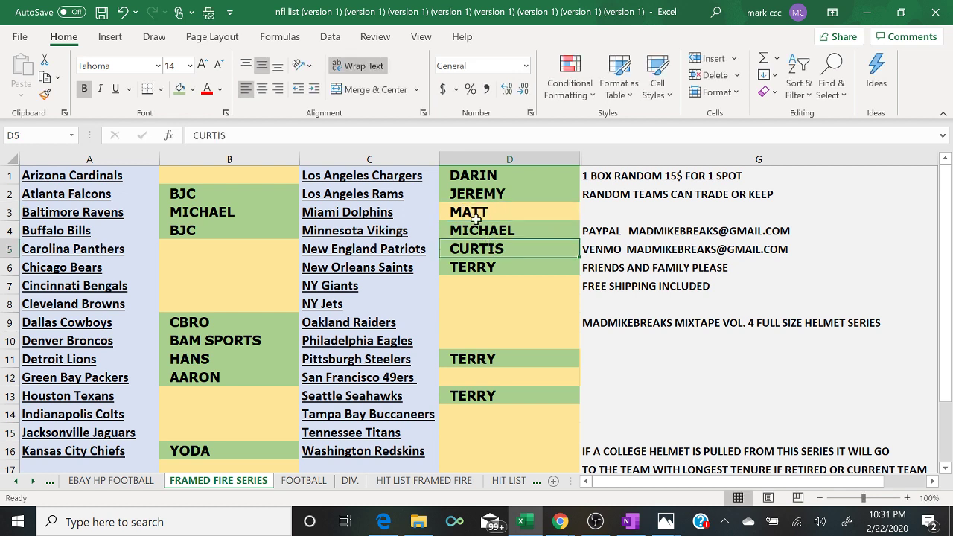
{"action": "left_click", "coordinate": [473, 216]}
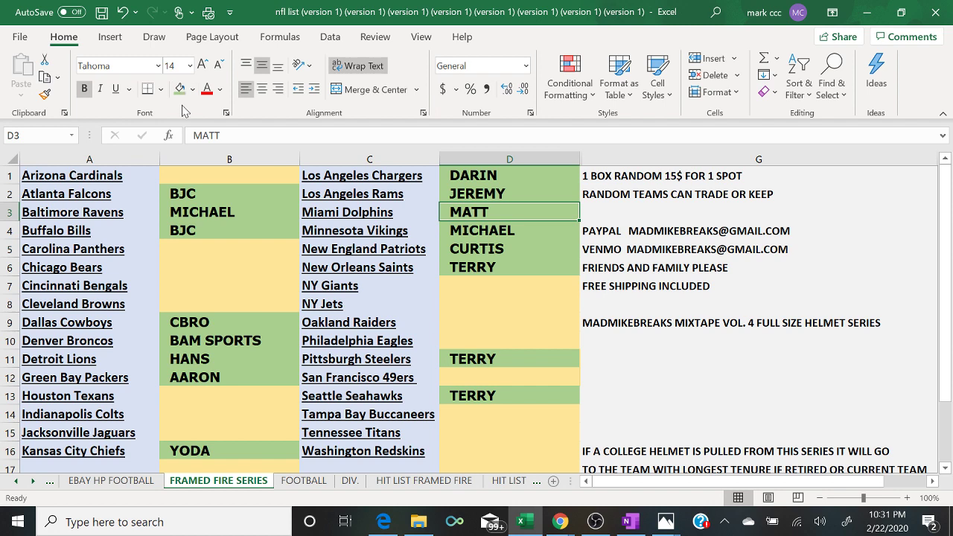
- Copy column B's buyer names and go back to the RANDOM.ORG page
{"action": "left_click", "coordinate": [202, 159]}
{"action": "right_click", "coordinate": [201, 161]}
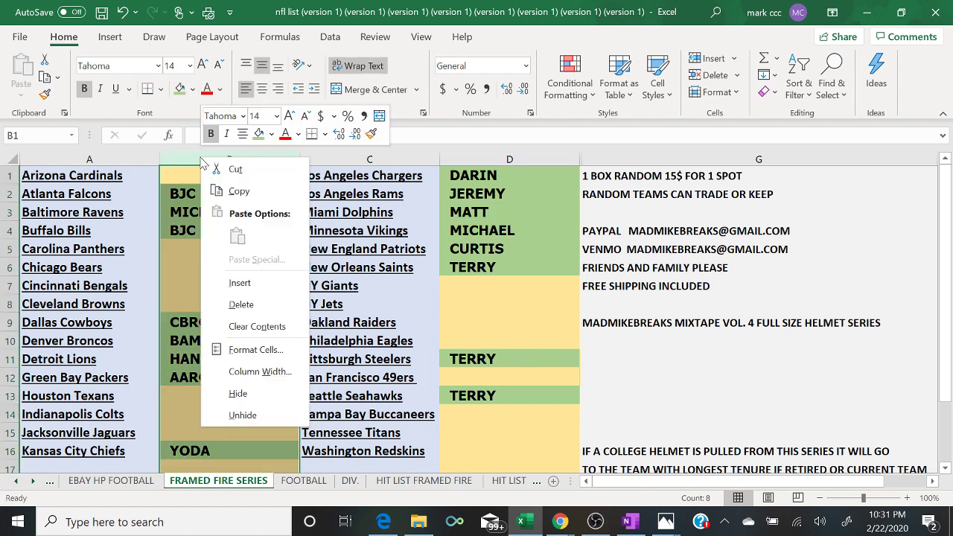
{"action": "left_click", "coordinate": [231, 192]}
{"action": "left_click", "coordinate": [383, 524]}
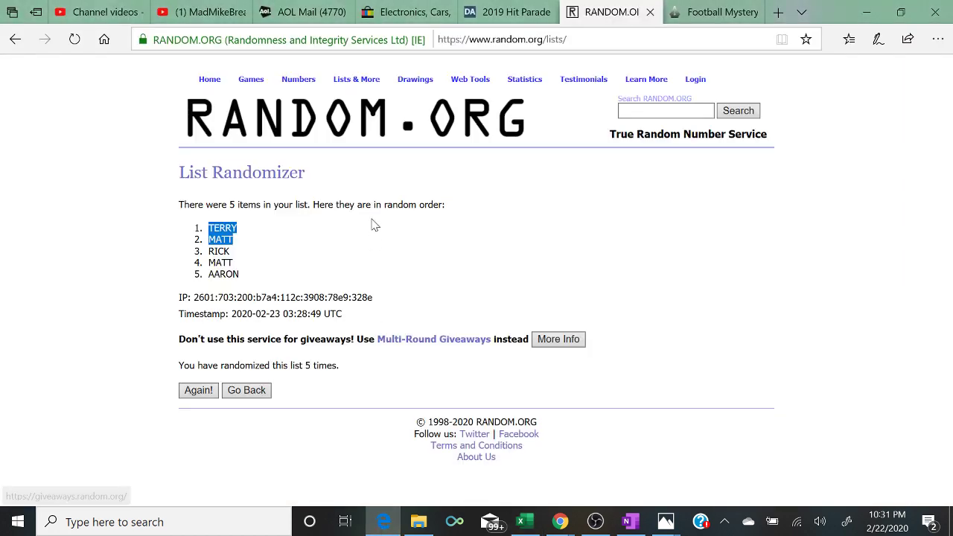
- Paste the column B buyer names into a fresh List Randomizer form
{"action": "mouse_move", "coordinate": [348, 79]}
{"action": "left_click", "coordinate": [361, 97]}
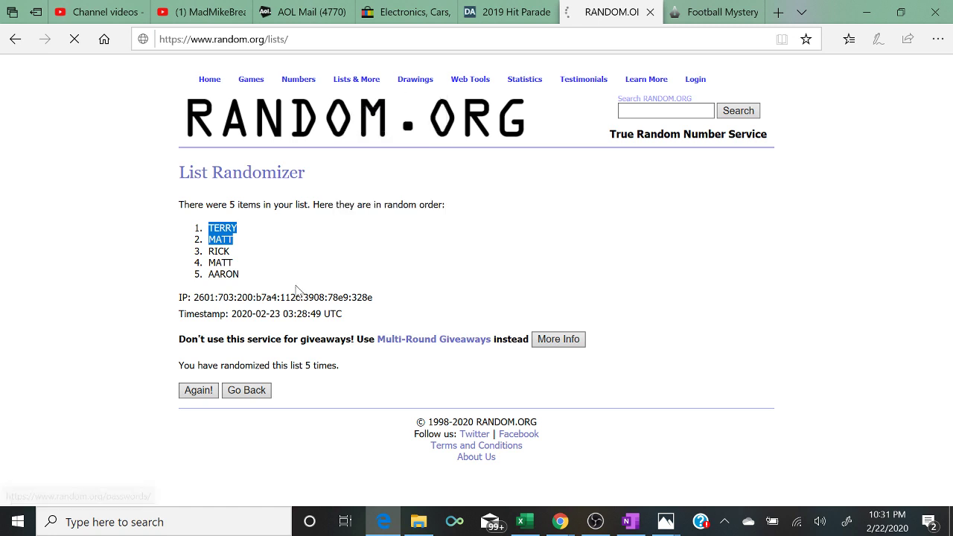
{"action": "right_click", "coordinate": [301, 347]}
{"action": "left_click", "coordinate": [320, 359]}
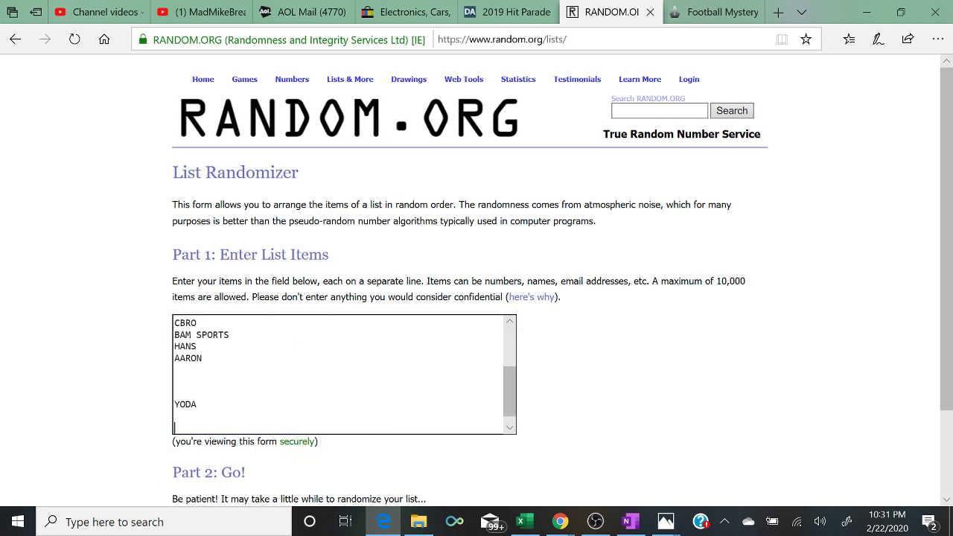
- Remove the blank lines from the pasted name list
{"action": "left_click", "coordinate": [202, 358]}
{"action": "key", "text": "Delete"}
{"action": "key", "text": "Delete"}
{"action": "key", "text": "Delete"}
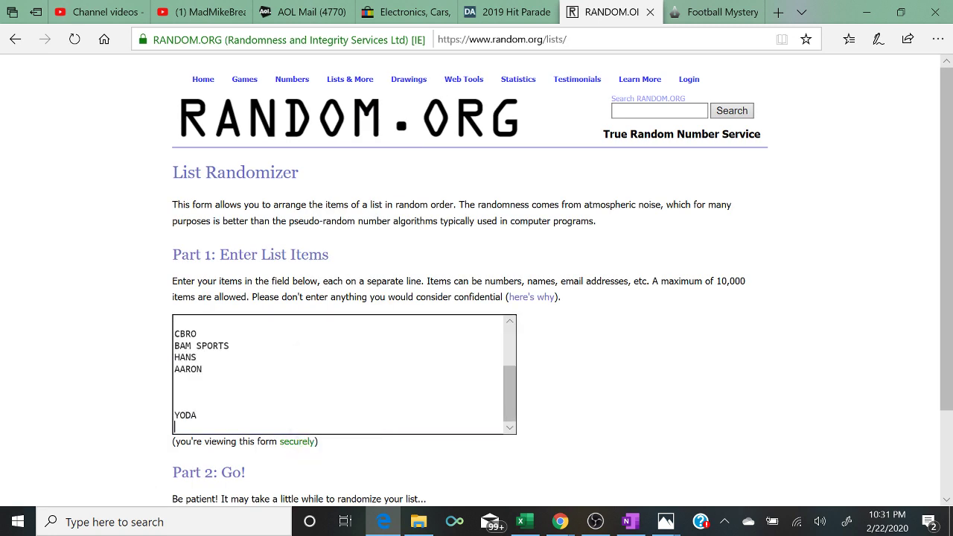
{"action": "left_click", "coordinate": [179, 368]}
{"action": "key", "text": "BackSpace"}
{"action": "key", "text": "BackSpace"}
{"action": "key", "text": "BackSpace"}
{"action": "key", "text": "BackSpace"}
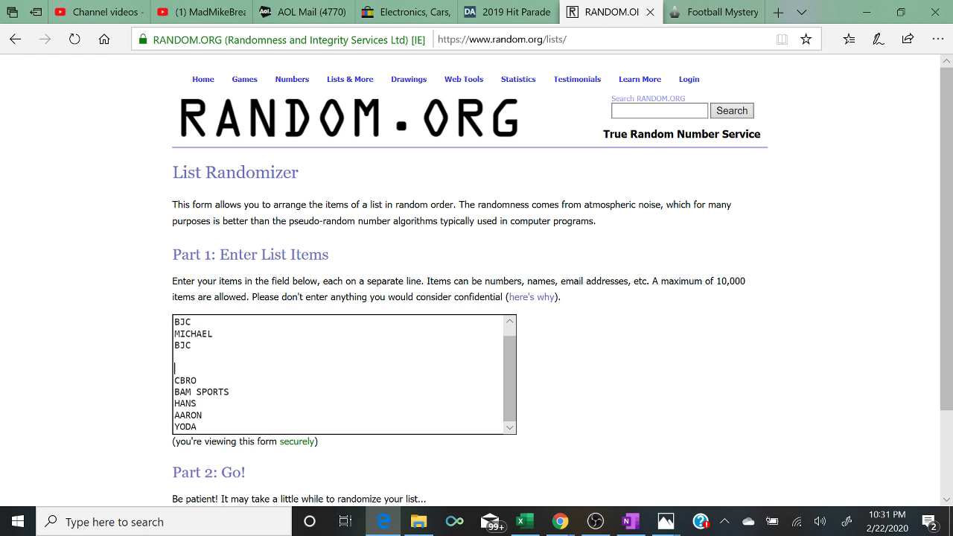
{"action": "key", "text": "BackSpace"}
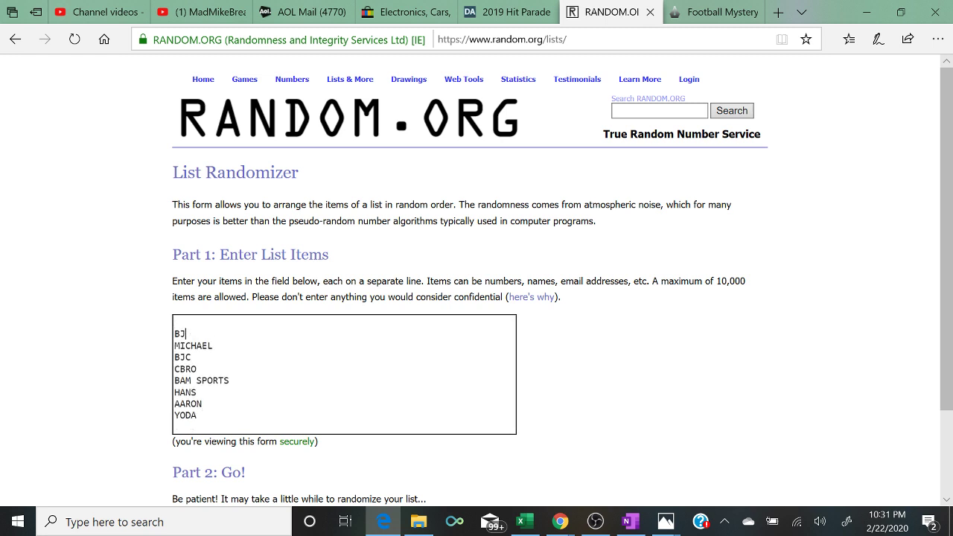
{"action": "type", "text": "C"}
{"action": "key", "text": "Up"}
{"action": "key", "text": "Delete"}
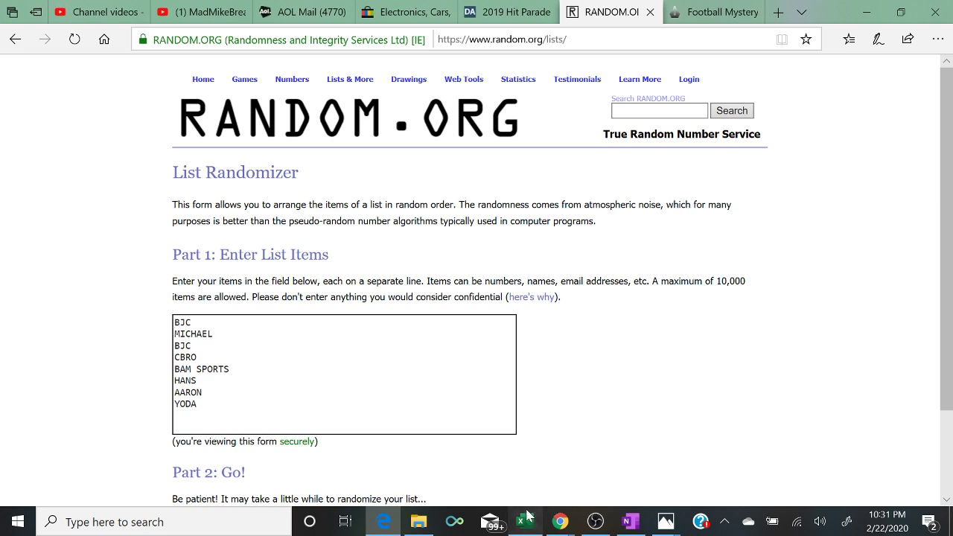
- Copy Excel column D and paste its names after YODA in the list
{"action": "left_click", "coordinate": [521, 522]}
{"action": "left_click", "coordinate": [486, 159]}
{"action": "right_click", "coordinate": [486, 158]}
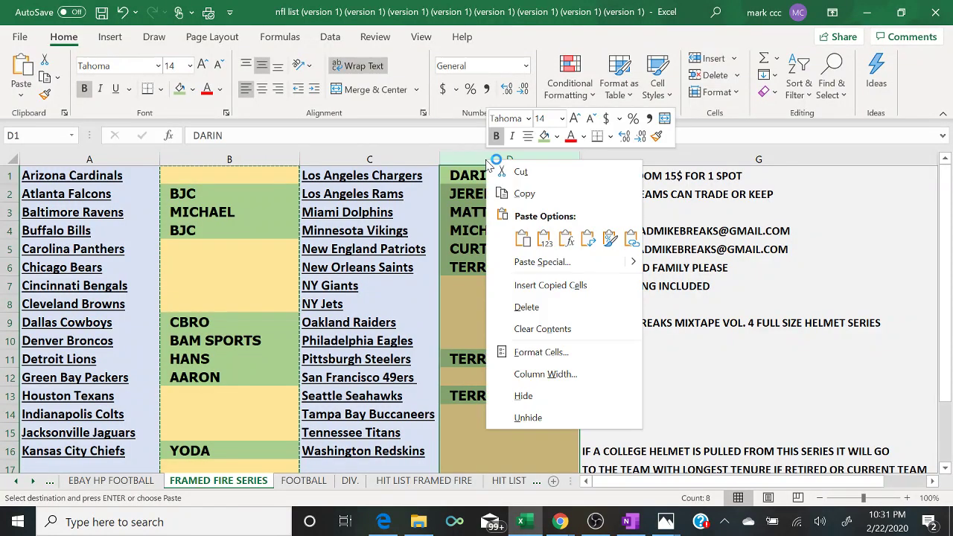
{"action": "left_click", "coordinate": [524, 194]}
{"action": "left_click", "coordinate": [383, 522]}
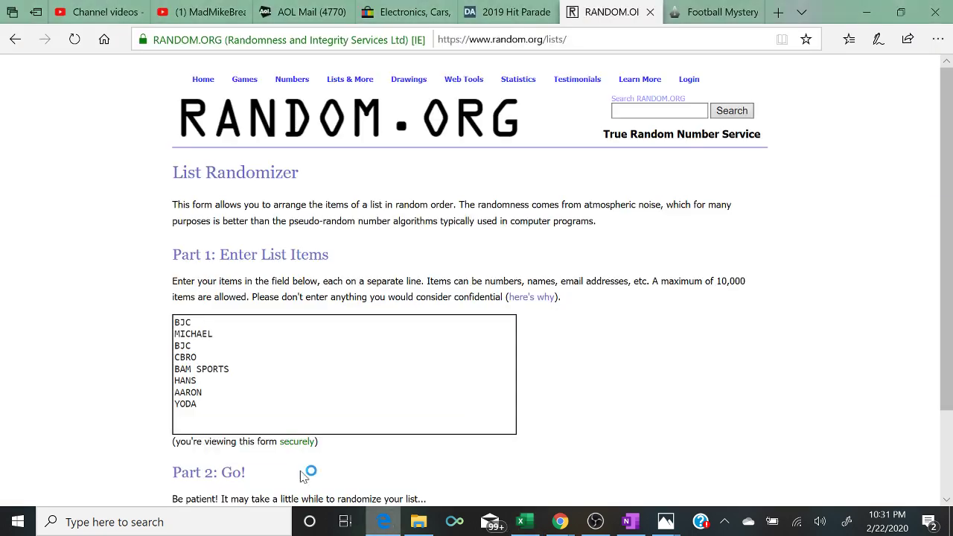
{"action": "left_click", "coordinate": [238, 404]}
{"action": "right_click", "coordinate": [238, 403]}
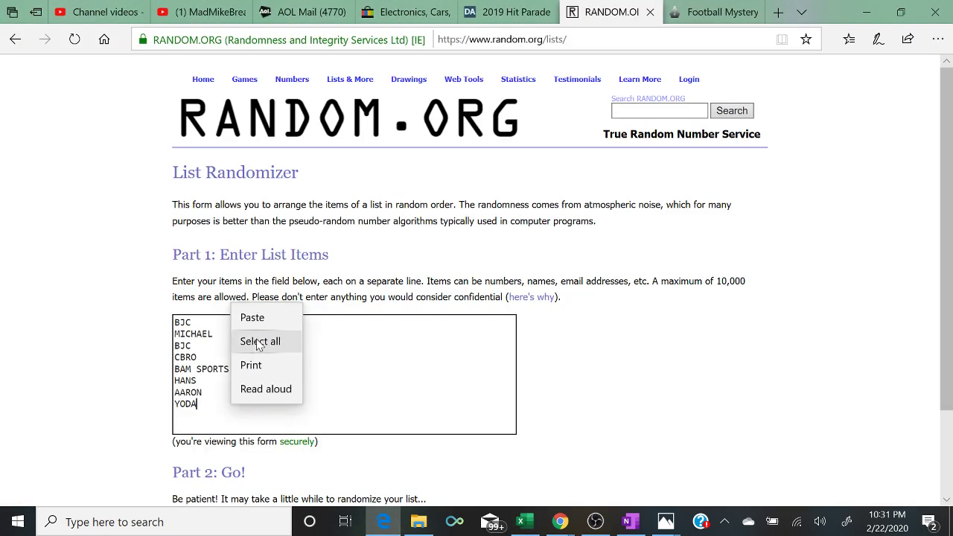
{"action": "left_click", "coordinate": [246, 319]}
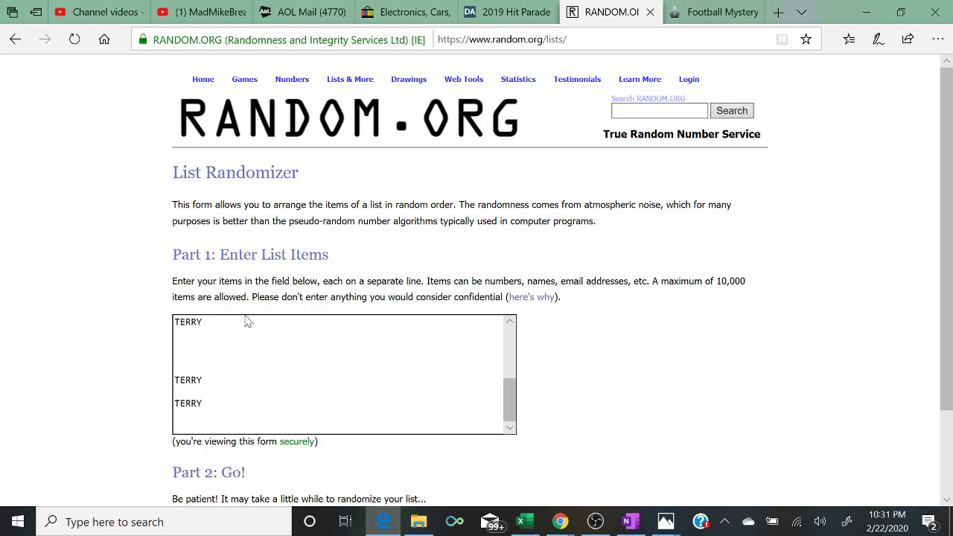
- Delete the leftover blank lines and split YODADARIN into YODA and DARIN
{"action": "key", "text": "BackSpace"}
{"action": "key", "text": "BackSpace"}
{"action": "key", "text": "BackSpace"}
{"action": "key", "text": "BackSpace"}
{"action": "key", "text": "BackSpace"}
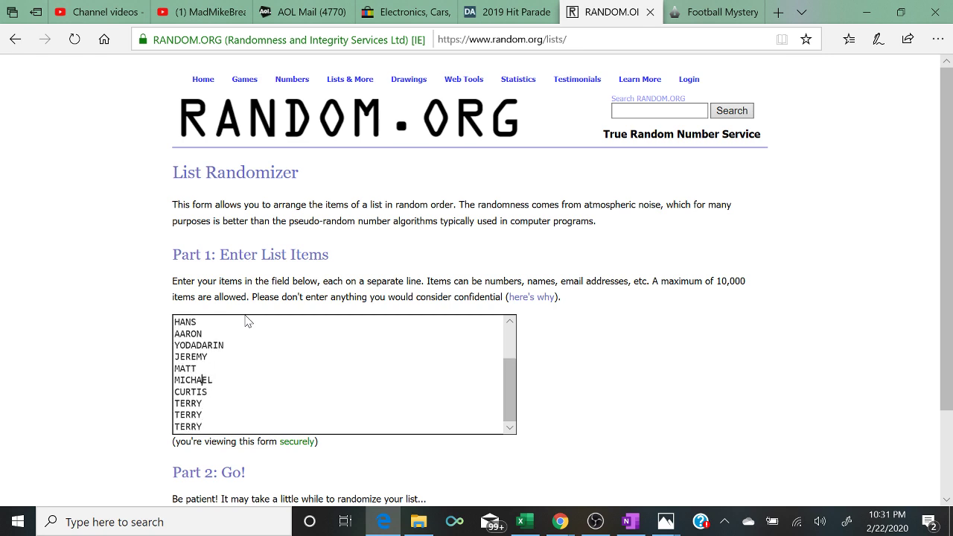
{"action": "key", "text": "Up"}
{"action": "key", "text": "Up"}
{"action": "key", "text": "Up"}
{"action": "key", "text": "Return"}
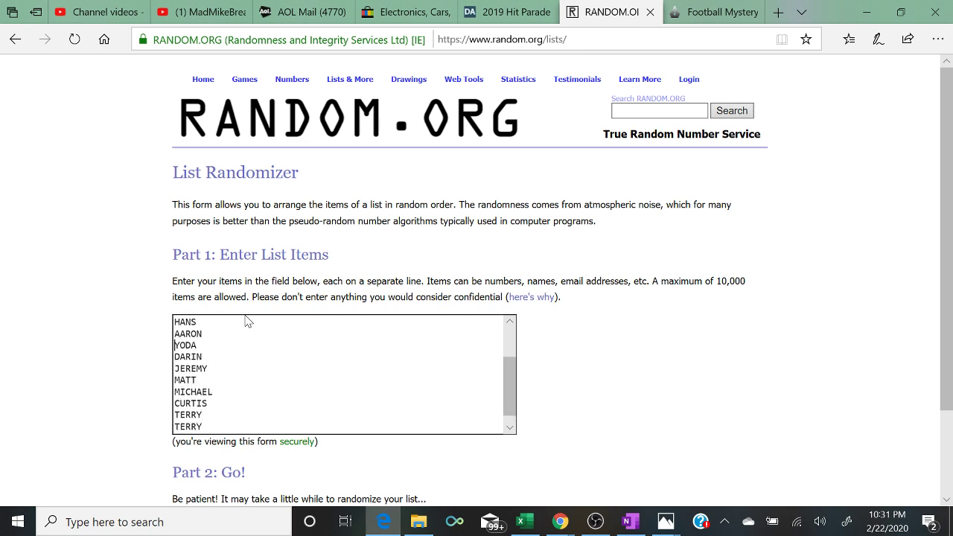
{"action": "scroll", "coordinate": [248, 321], "scroll_direction": "up", "scroll_amount": 2}
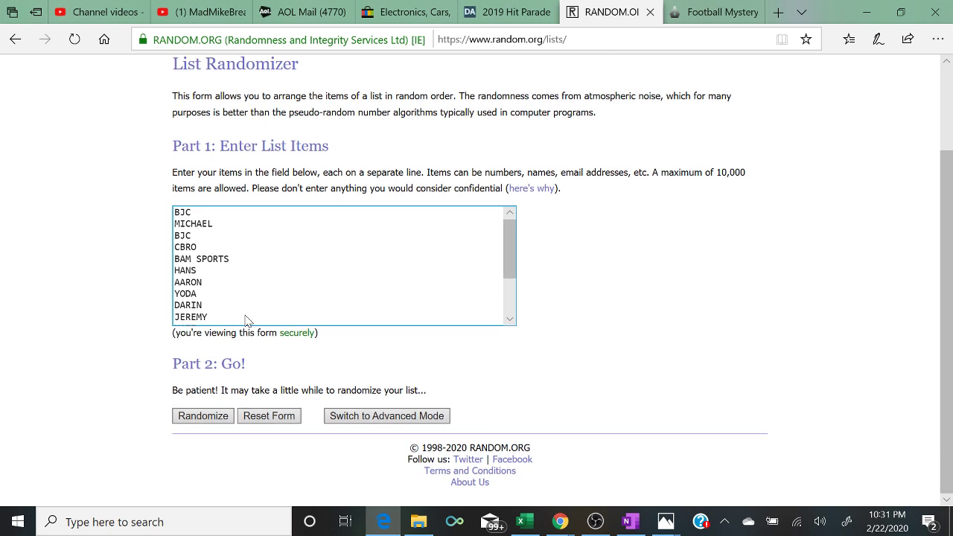
- Randomize the 16-name list five times and highlight the '5 times' result line
{"action": "left_click", "coordinate": [203, 417]}
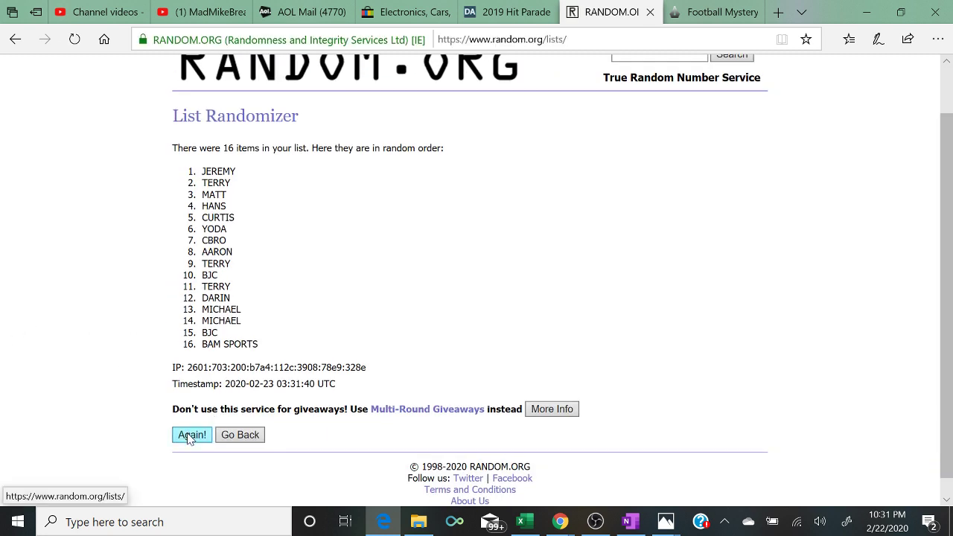
{"action": "left_click", "coordinate": [190, 435]}
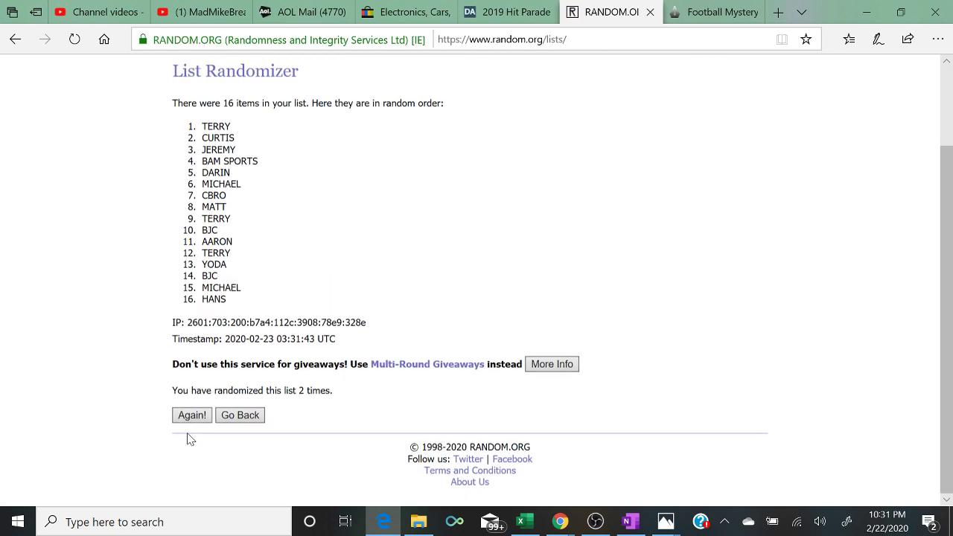
{"action": "left_click", "coordinate": [184, 419]}
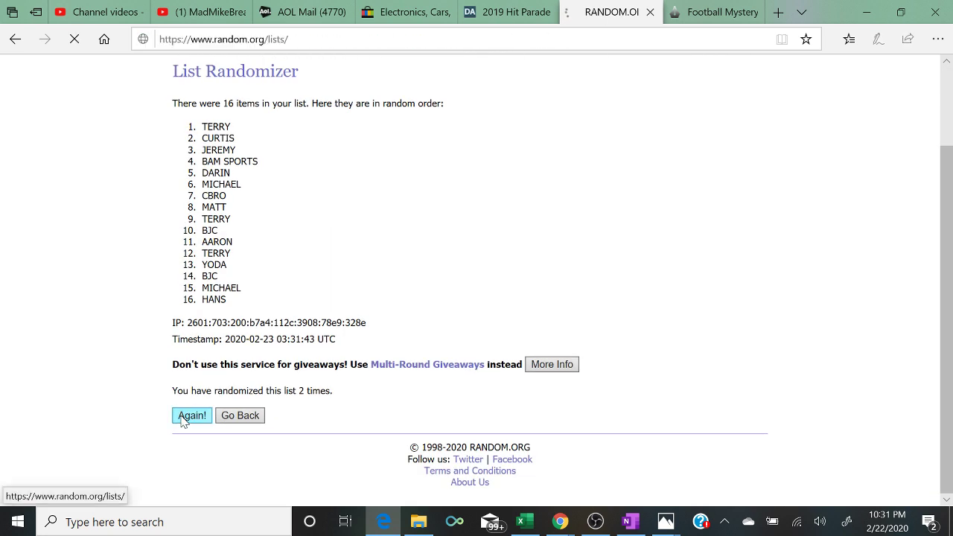
{"action": "left_click", "coordinate": [184, 419]}
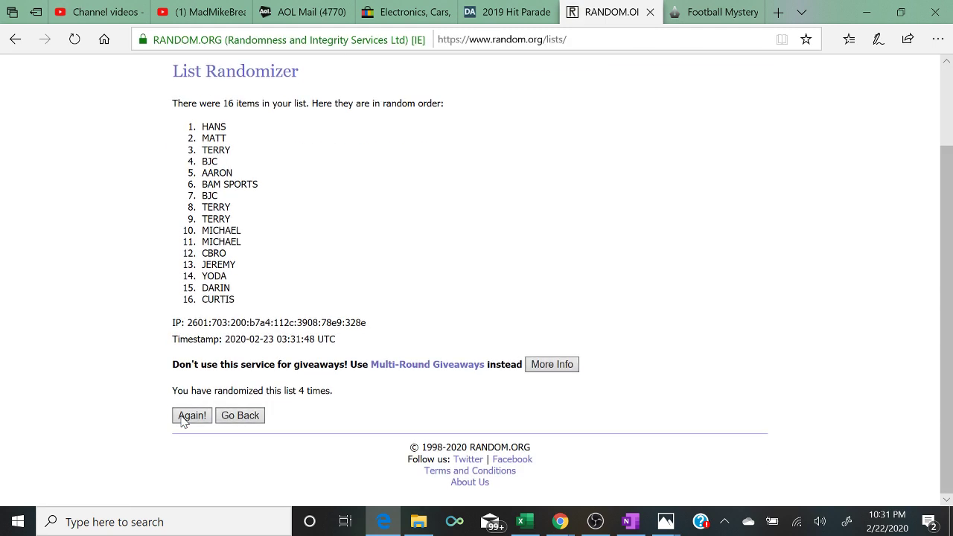
{"action": "left_click", "coordinate": [184, 419]}
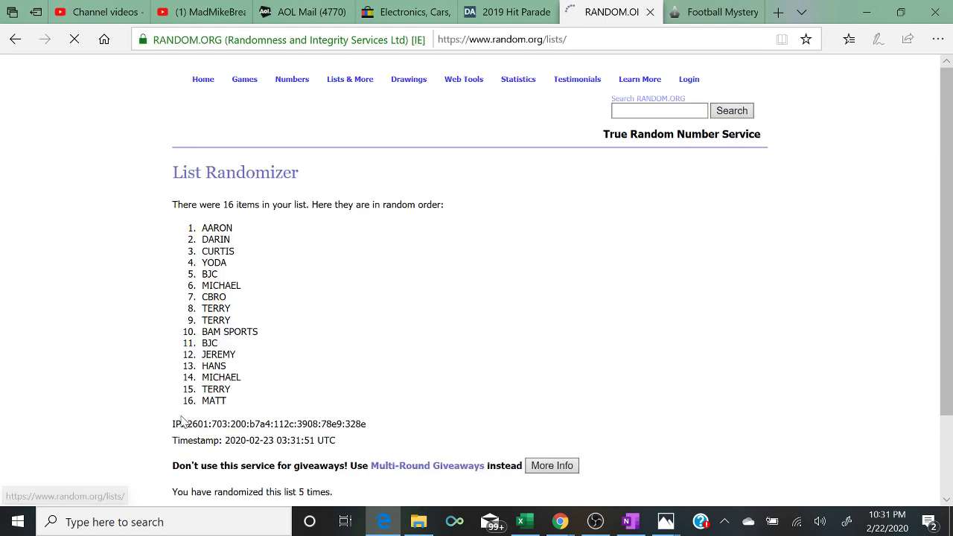
{"action": "scroll", "coordinate": [182, 421], "scroll_direction": "down", "scroll_amount": 2}
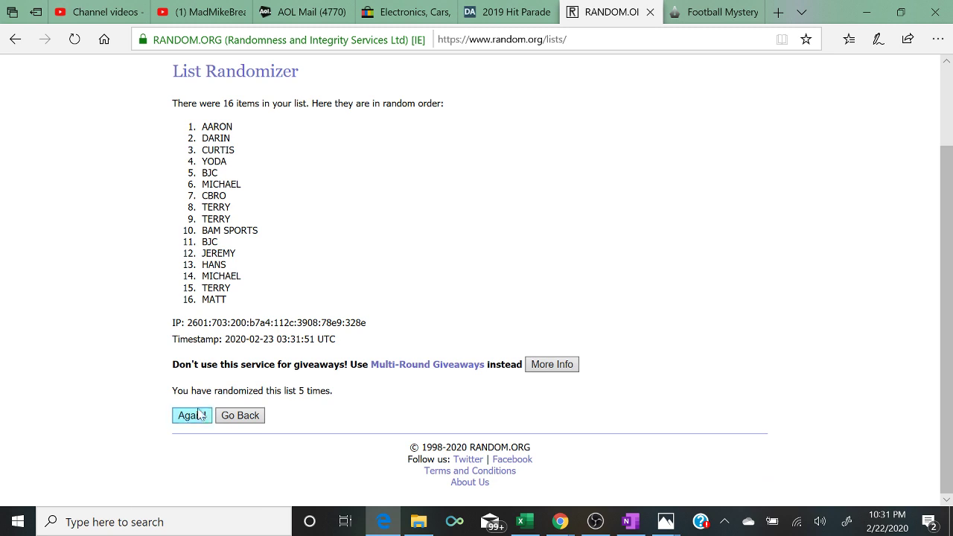
{"action": "left_click_drag", "start_coordinate": [338, 403], "coordinate": [128, 406]}
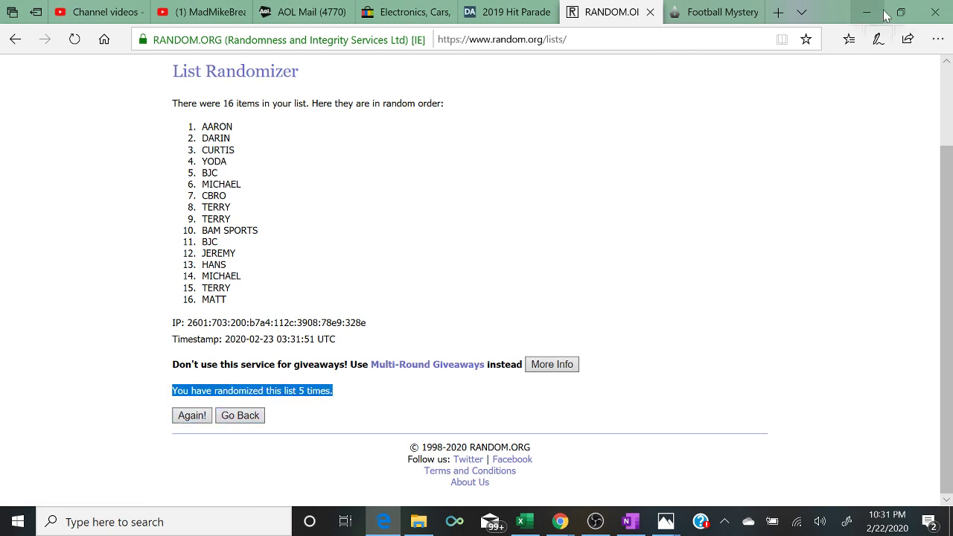
{"action": "left_click", "coordinate": [901, 12]}
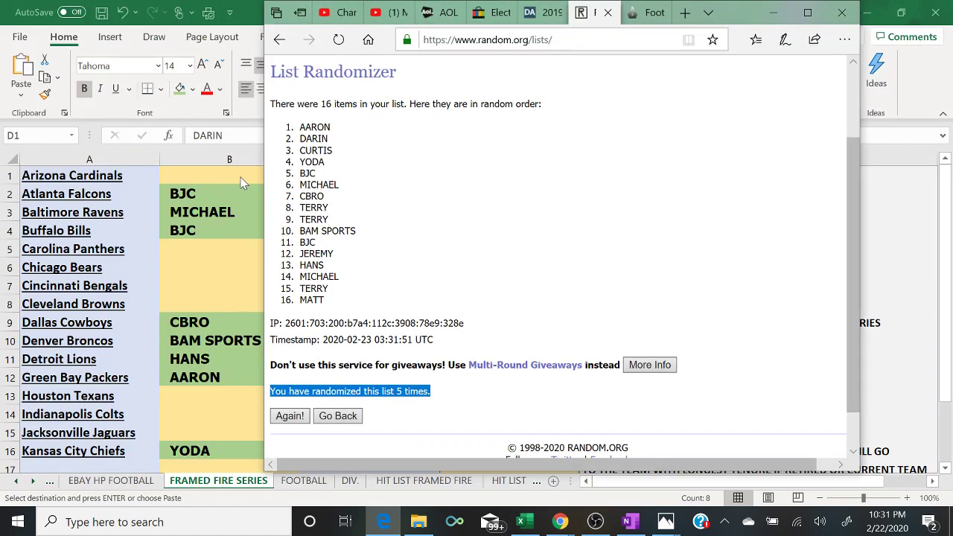
- Enter AARON in B1 and DARIN in B5
{"action": "left_click", "coordinate": [241, 183]}
{"action": "type", "text": "AARON"}
{"action": "key", "text": "Return"}
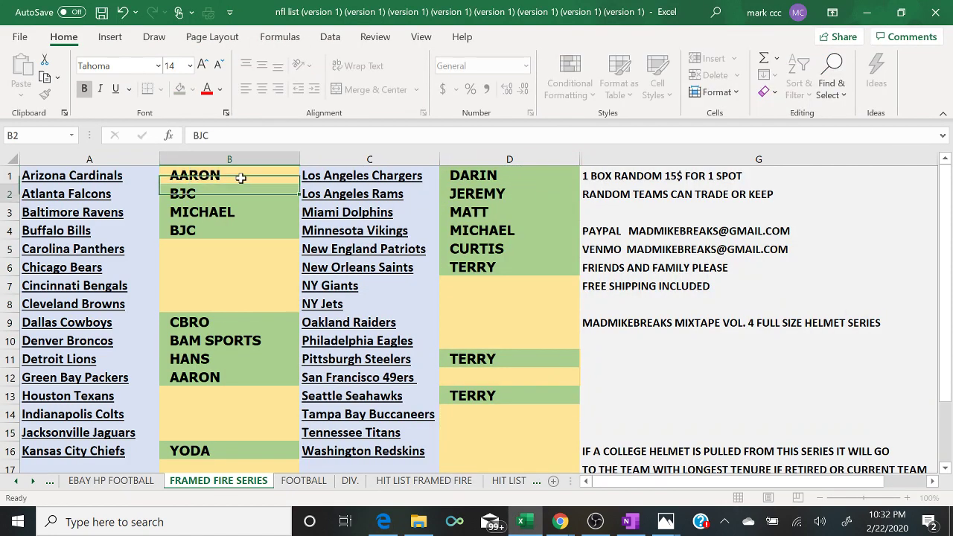
{"action": "key", "text": "Down"}
{"action": "key", "text": "Down"}
{"action": "key", "text": "Down"}
{"action": "type", "text": "DARIN"}
{"action": "key", "text": "Return"}
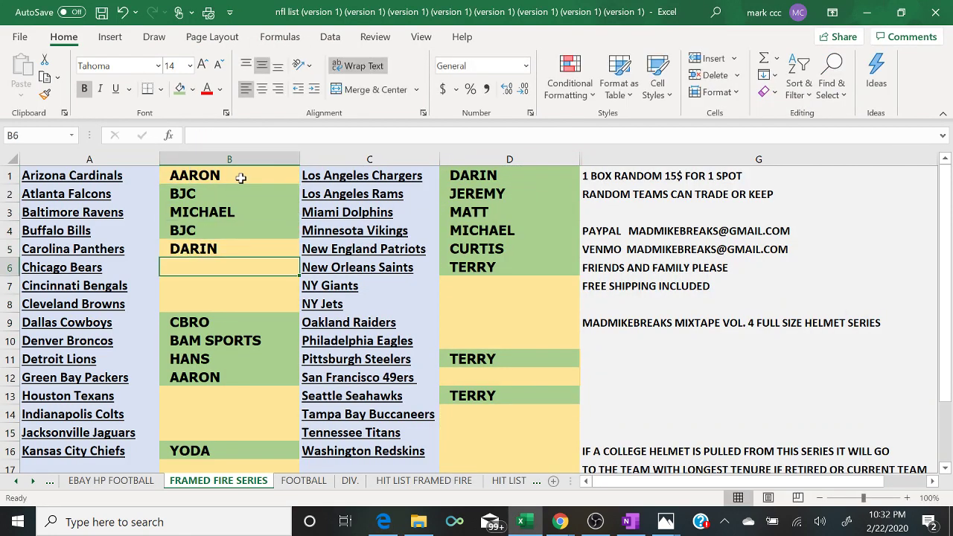
- Enter CURTIS in B6 and YODA in B7, following the randomized list
{"action": "left_click", "coordinate": [378, 523]}
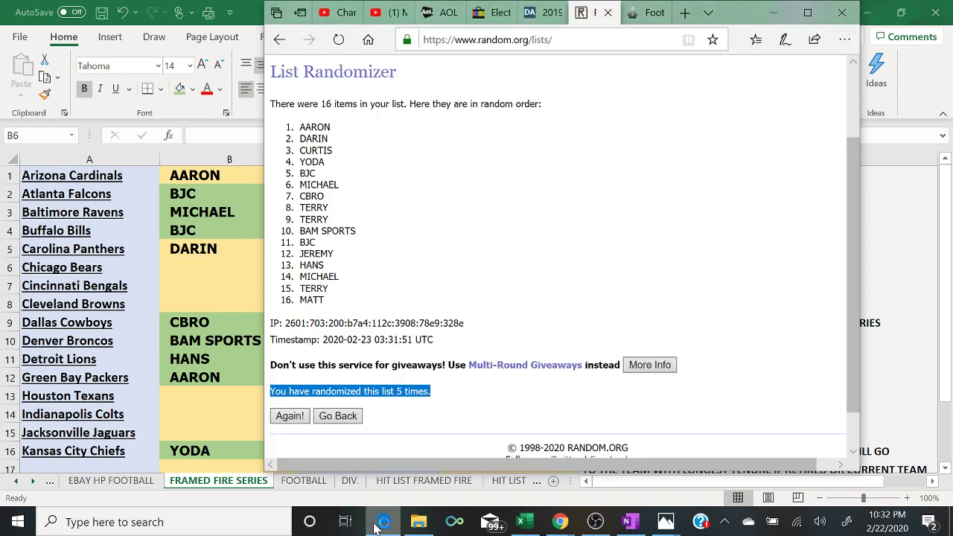
{"action": "left_click", "coordinate": [378, 523]}
{"action": "type", "text": "C"}
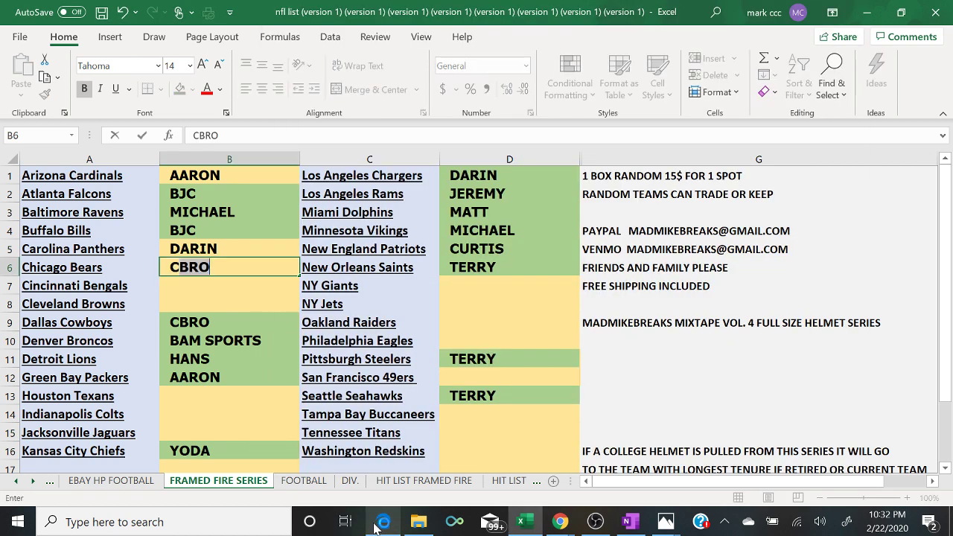
{"action": "type", "text": "URTIS"}
{"action": "key", "text": "Return"}
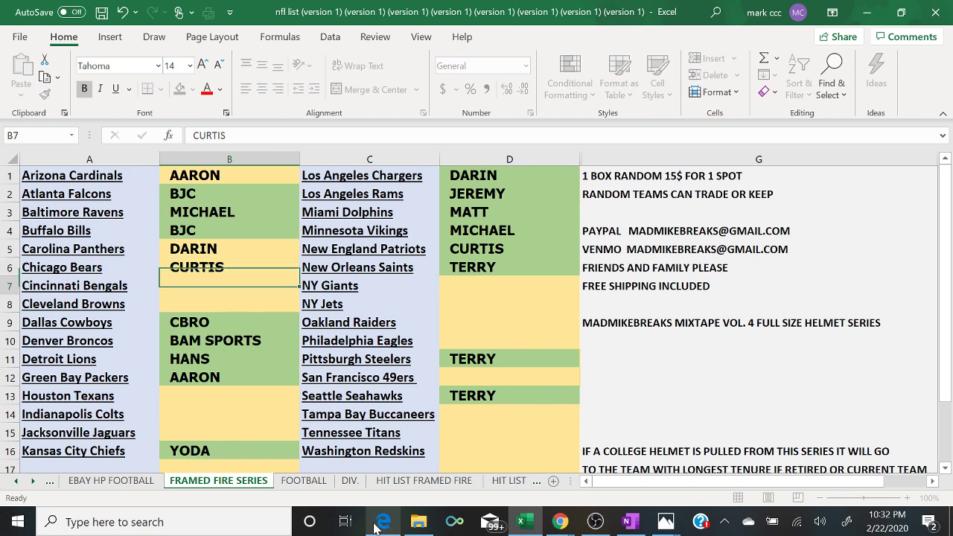
{"action": "type", "text": "YODA"}
{"action": "key", "text": "Return"}
- Enter BJC in B8 and MICHAEL in B13
{"action": "left_click", "coordinate": [378, 523]}
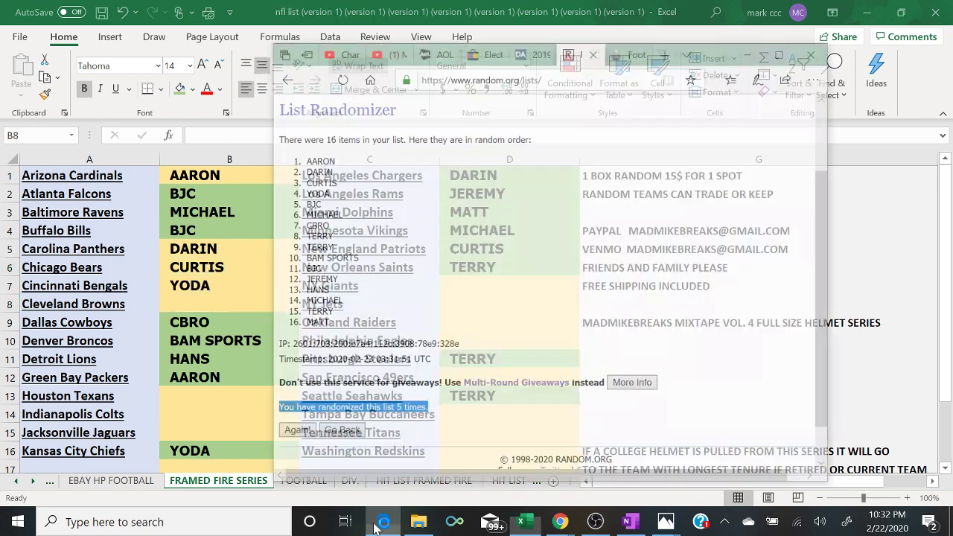
{"action": "left_click", "coordinate": [377, 523]}
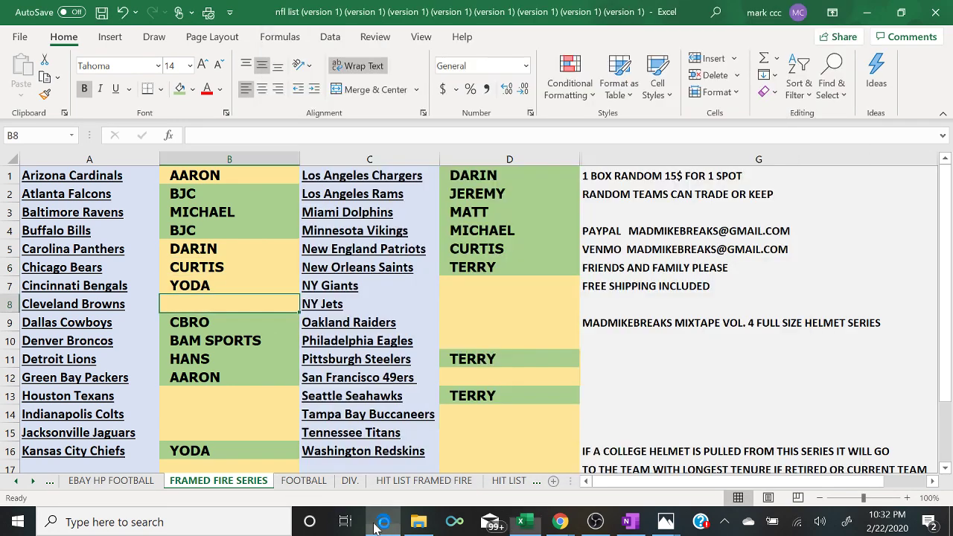
{"action": "type", "text": "J"}
{"action": "key", "text": "BackSpace"}
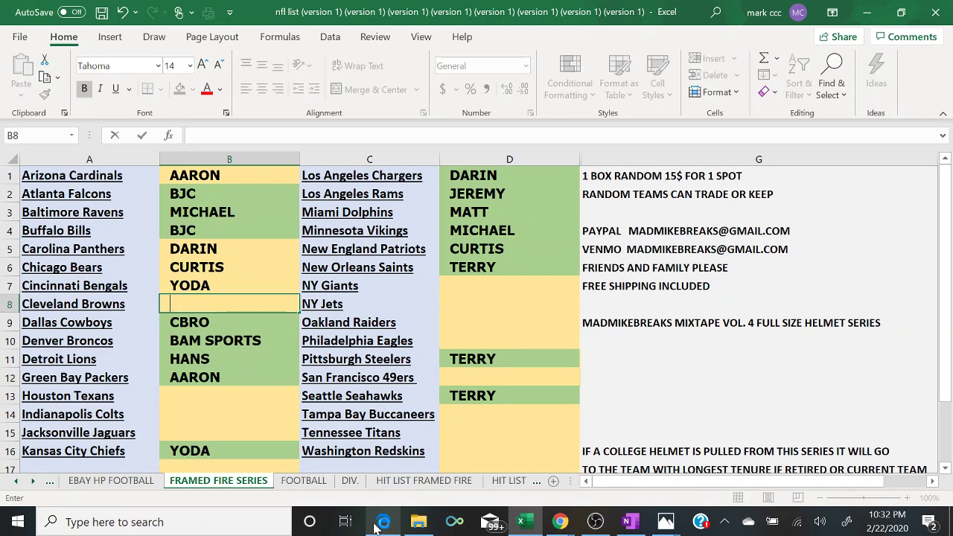
{"action": "type", "text": "BJC"}
{"action": "key", "text": "Return"}
{"action": "key", "text": "Down"}
{"action": "key", "text": "Down"}
{"action": "key", "text": "Down"}
{"action": "key", "text": "Down"}
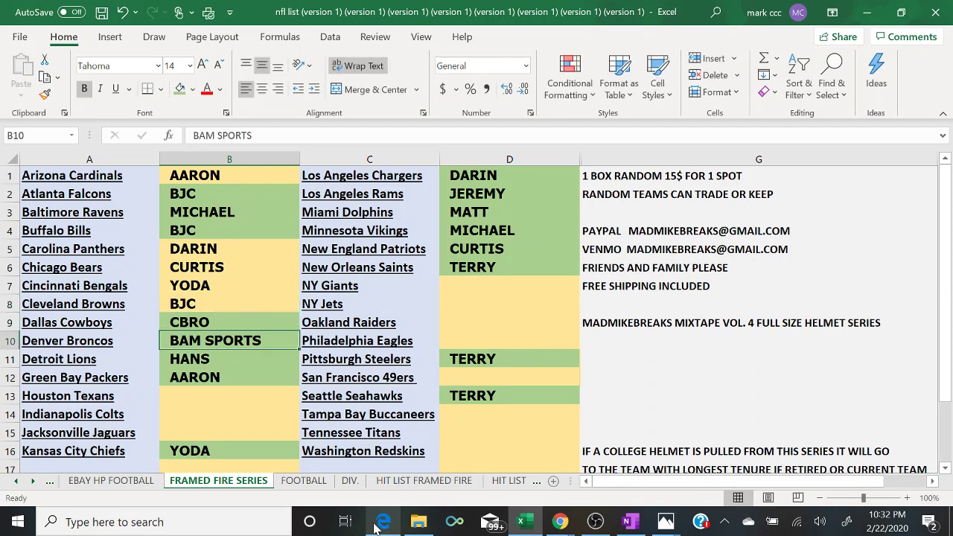
{"action": "type", "text": "M"}
{"action": "key", "text": "Return"}
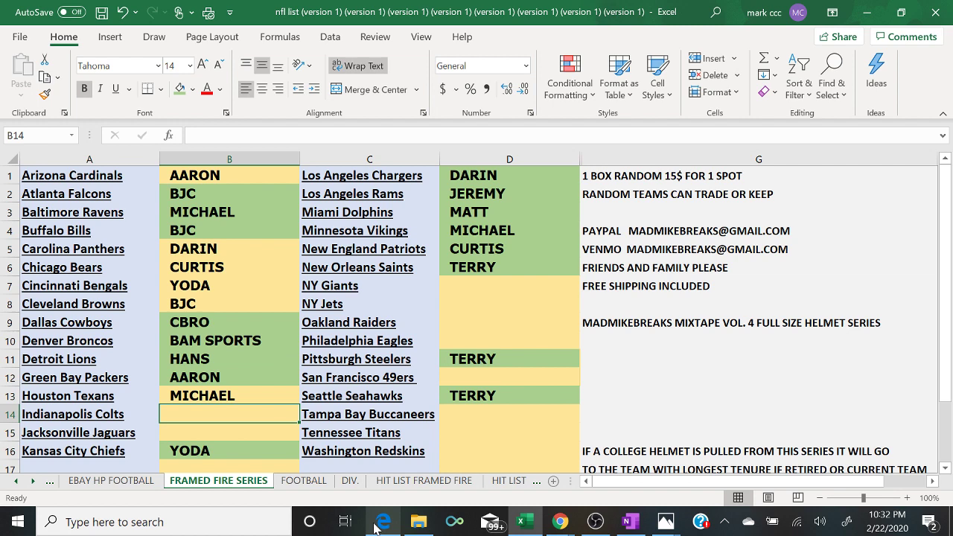
- Enter CBRO in B14 and TERRY in B15
{"action": "left_click", "coordinate": [382, 522]}
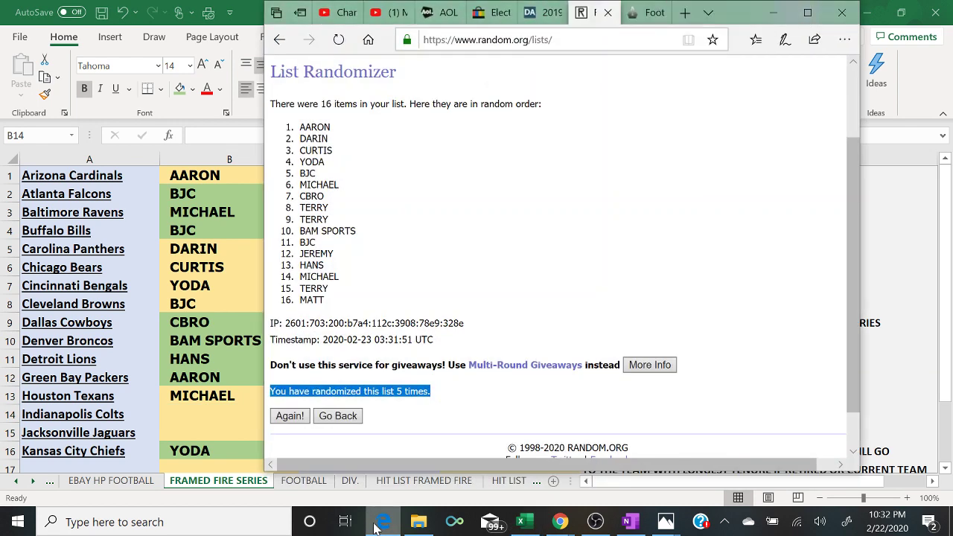
{"action": "left_click", "coordinate": [382, 522]}
{"action": "type", "text": "CBRO"}
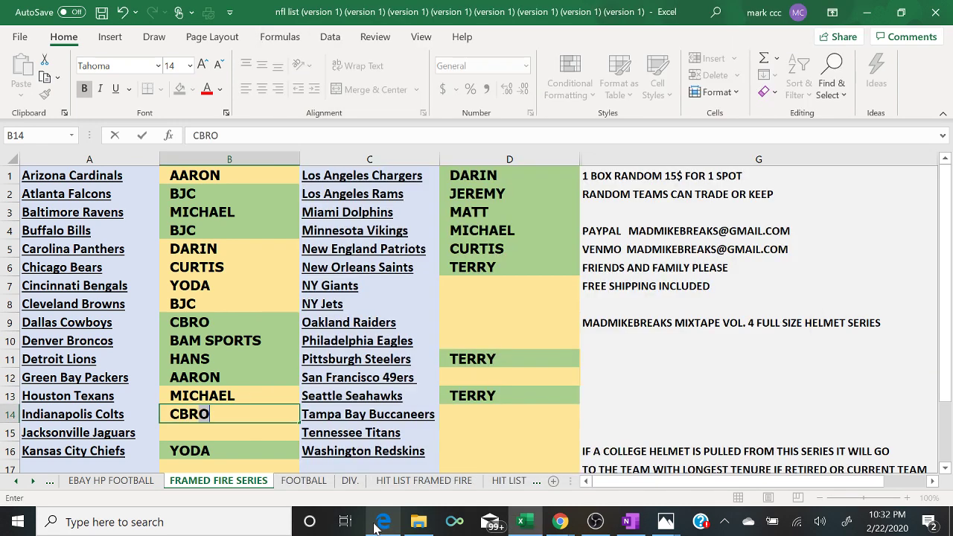
{"action": "key", "text": "ctrl+Return"}
{"action": "key", "text": "Return"}
{"action": "type", "text": "TERYY"}
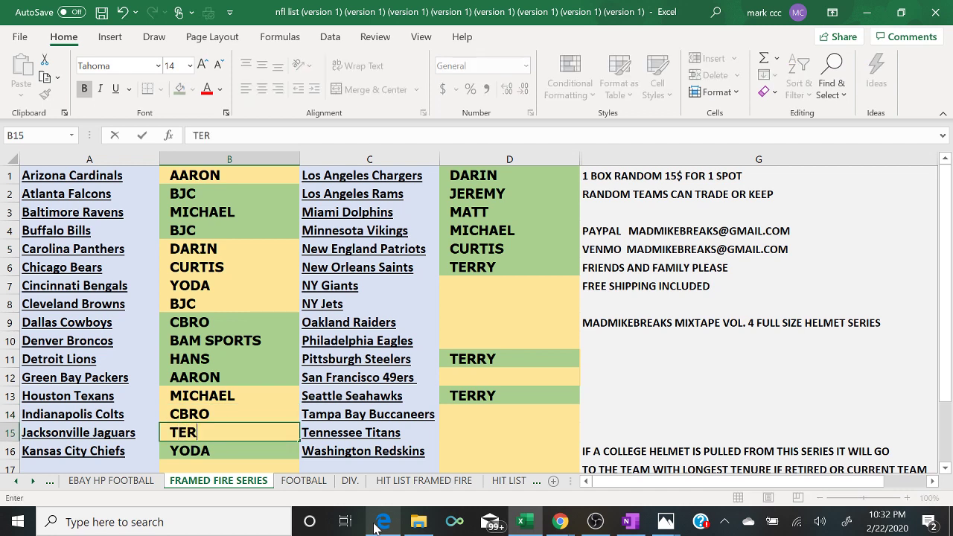
{"action": "key", "text": "BackSpace"}
{"action": "key", "text": "BackSpace"}
{"action": "type", "text": "RY"}
- Enter TERRY in D7, then BAM SPORTS and BJC in the rows below
{"action": "left_click", "coordinate": [517, 285]}
{"action": "type", "text": "TERRY"}
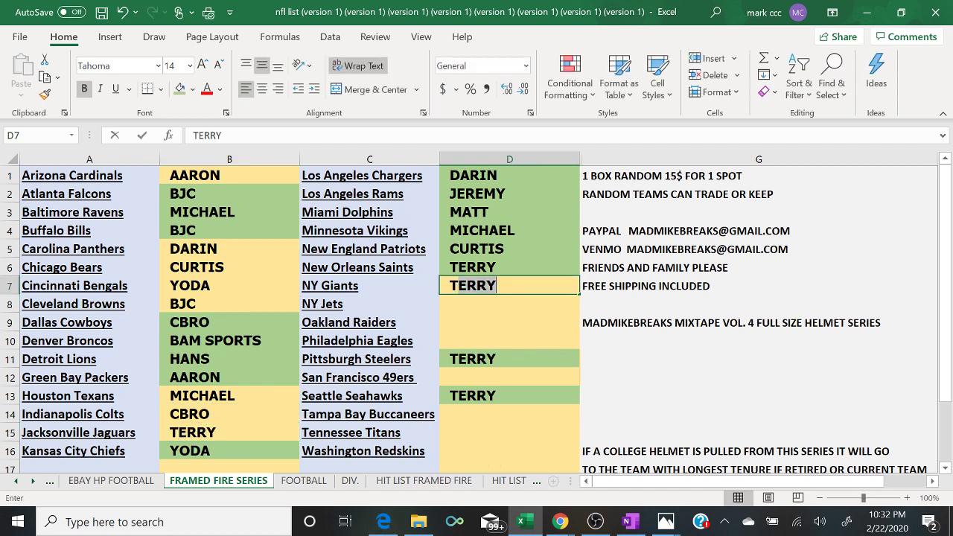
{"action": "key", "text": "Return"}
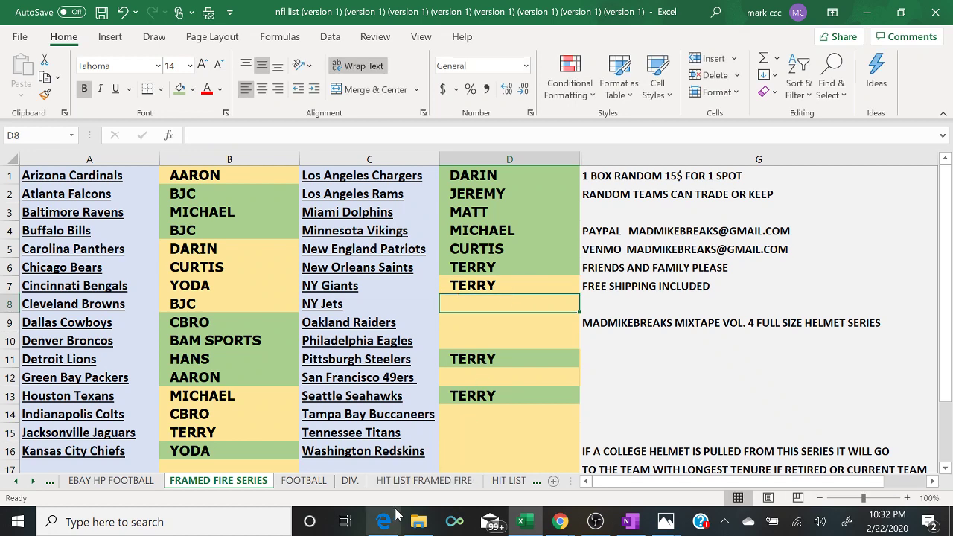
{"action": "left_click", "coordinate": [384, 522]}
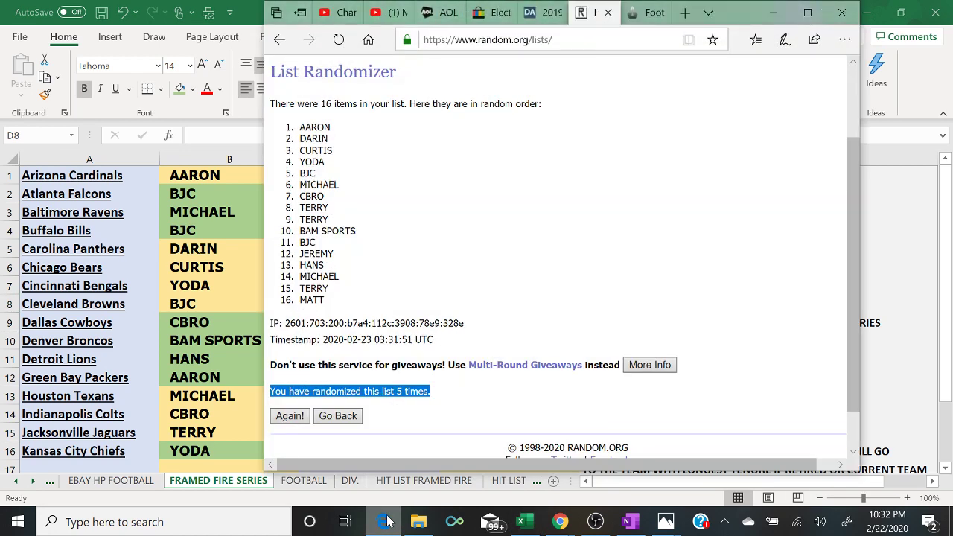
{"action": "left_click", "coordinate": [385, 522]}
{"action": "type", "text": "BAM"}
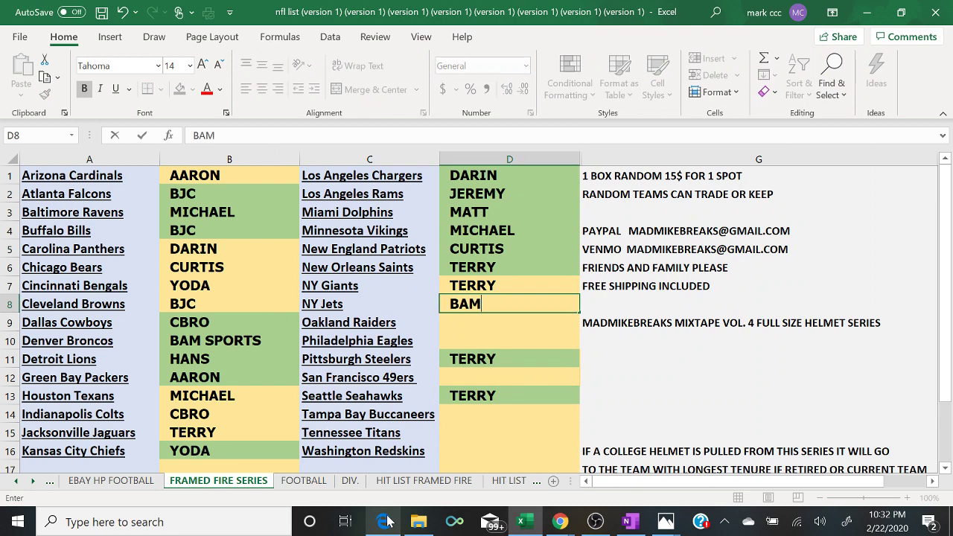
{"action": "type", "text": " SPORTS"}
{"action": "key", "text": "Return"}
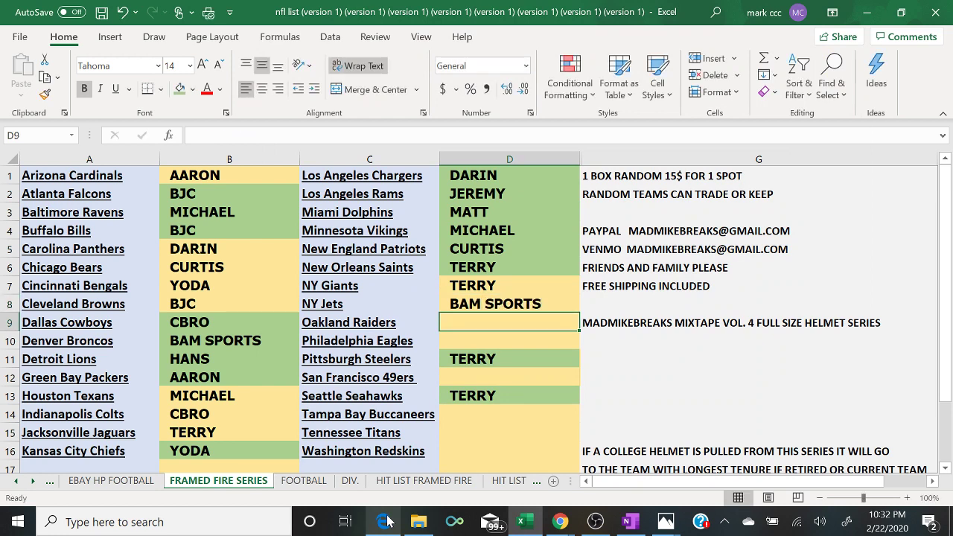
{"action": "type", "text": "BJC"}
{"action": "key", "text": "Return"}
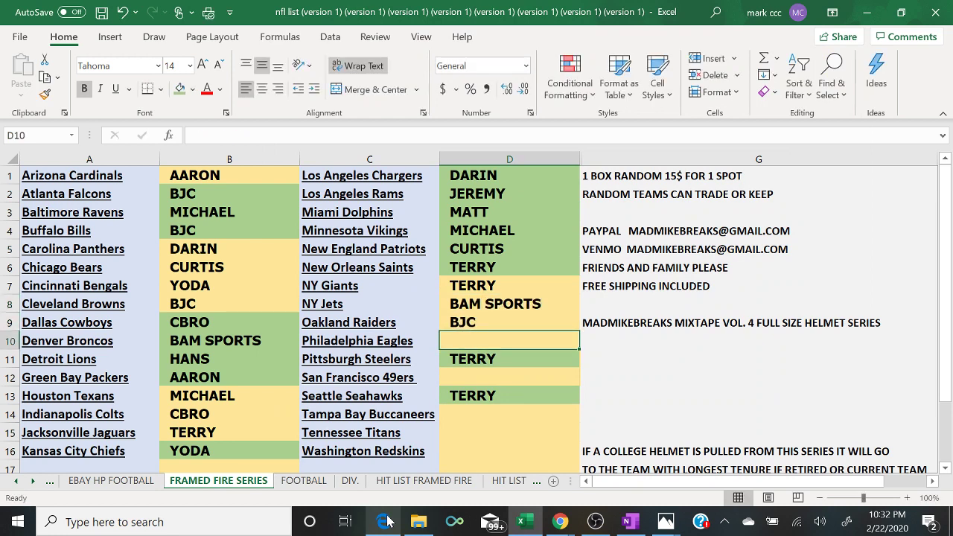
- Add JEREMY, TERRY and HANS in the next column D rows
{"action": "left_click", "coordinate": [386, 522]}
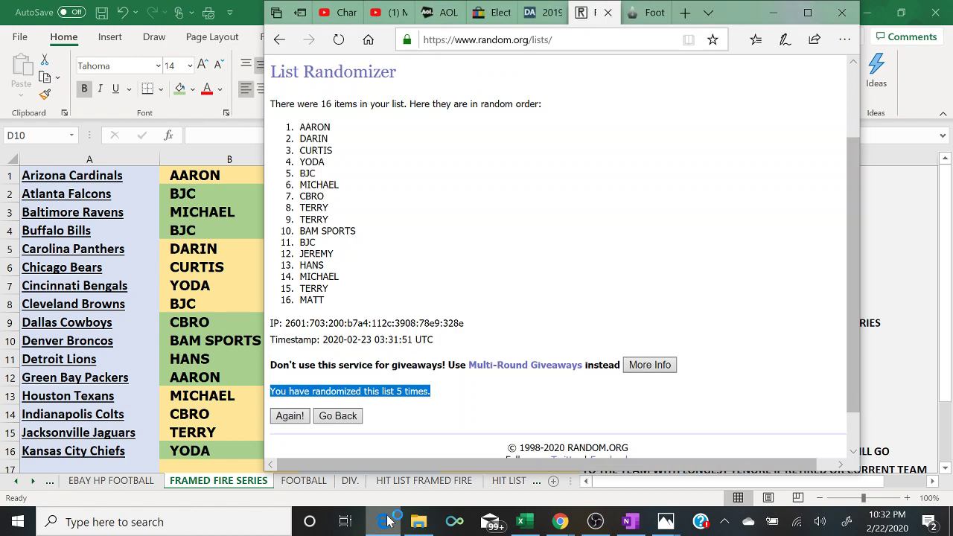
{"action": "left_click", "coordinate": [386, 522]}
{"action": "type", "text": "JEREMY"}
{"action": "key", "text": "Return"}
{"action": "type", "text": "TERRY"}
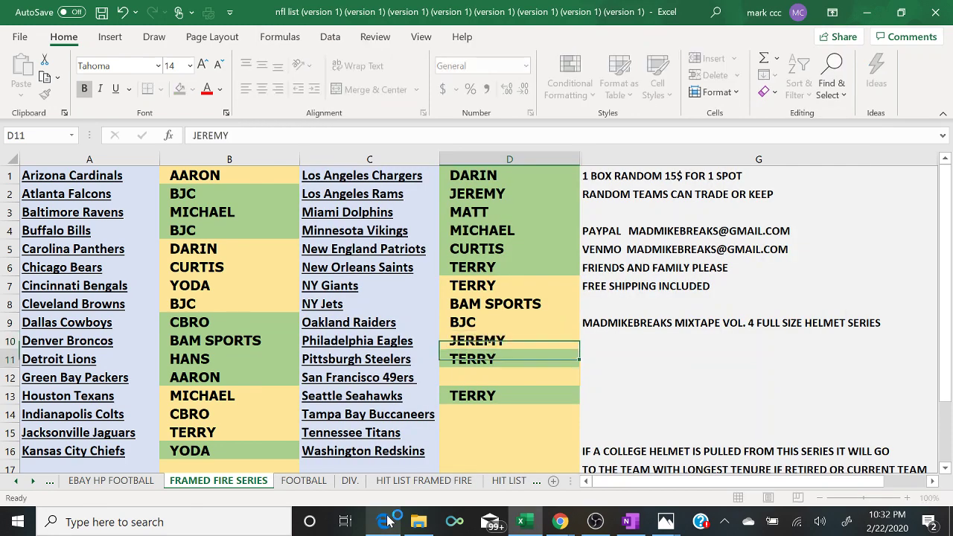
{"action": "key", "text": "Return"}
{"action": "type", "text": "HANS"}
{"action": "key", "text": "Return"}
{"action": "key", "text": "Return"}
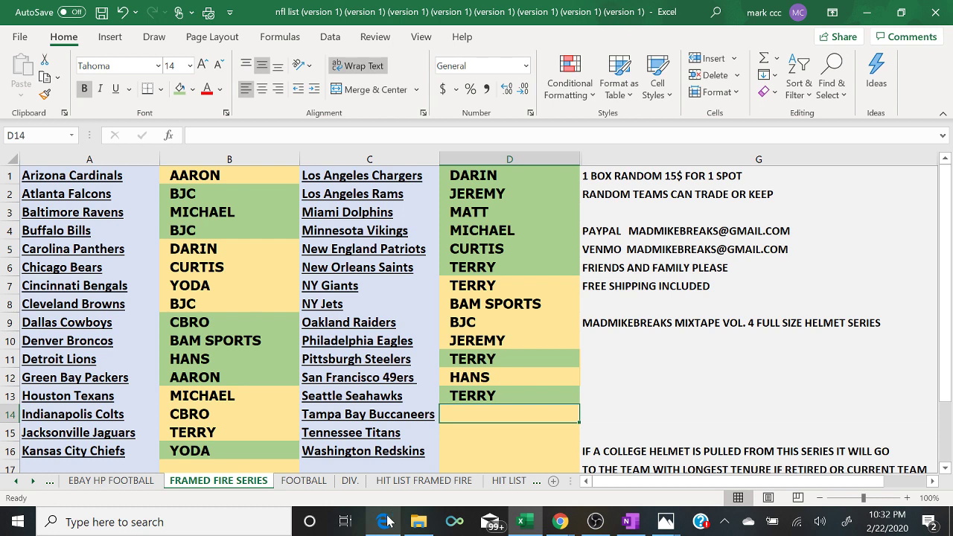
- Enter MICHAEL in D14, TERRY in D15 and MATT beside the Washington Redskins
{"action": "left_click", "coordinate": [385, 522]}
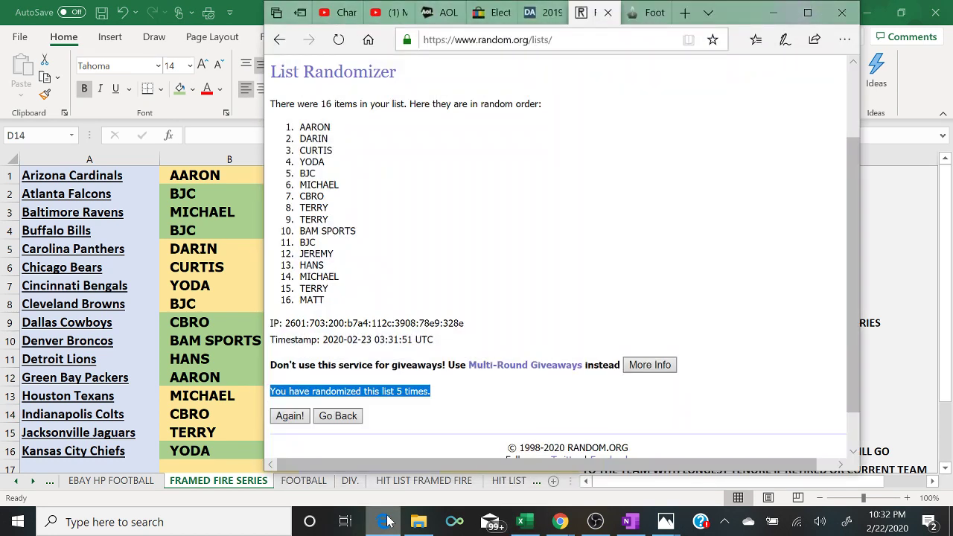
{"action": "left_click", "coordinate": [386, 523]}
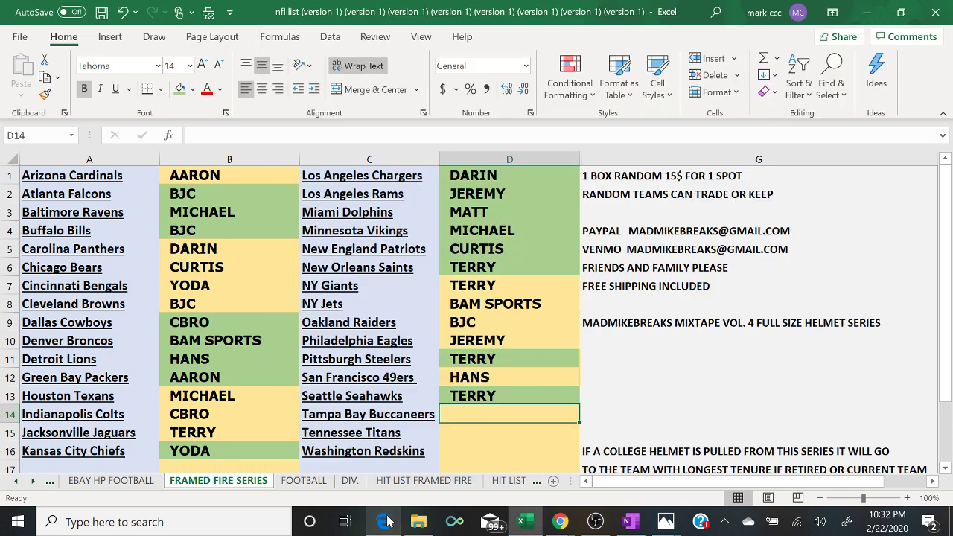
{"action": "type", "text": "MICHAEL"}
{"action": "key", "text": "Return"}
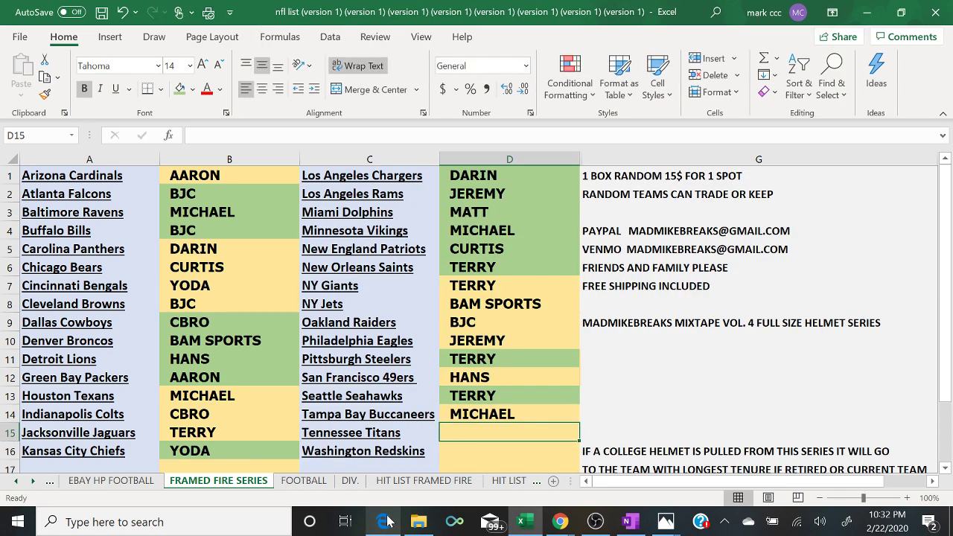
{"action": "left_click", "coordinate": [386, 522]}
{"action": "left_click", "coordinate": [386, 522]}
{"action": "type", "text": "TERRY"}
{"action": "key", "text": "Return"}
{"action": "type", "text": "MATT"}
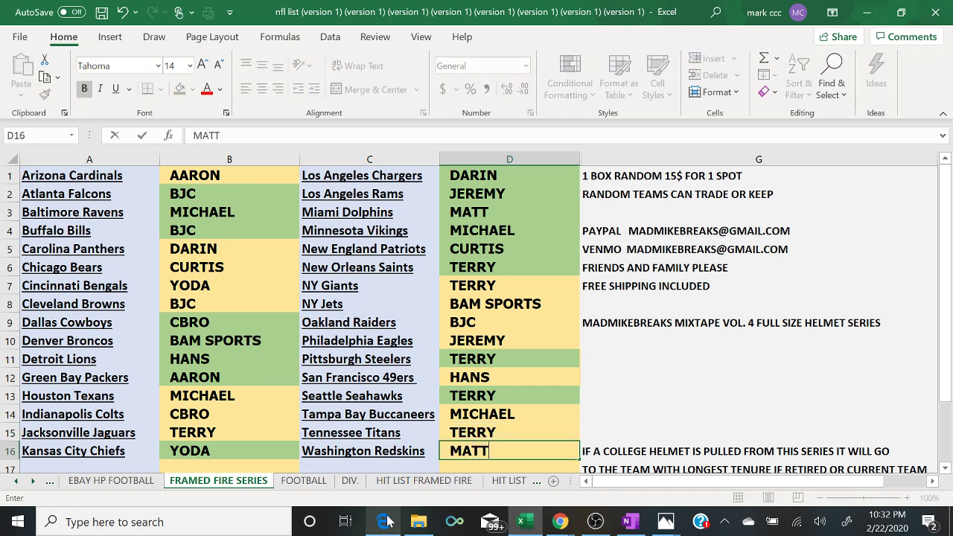
- Check the YouTube live chat, then return to AARON's Arizona cell
{"action": "mouse_move", "coordinate": [560, 522]}
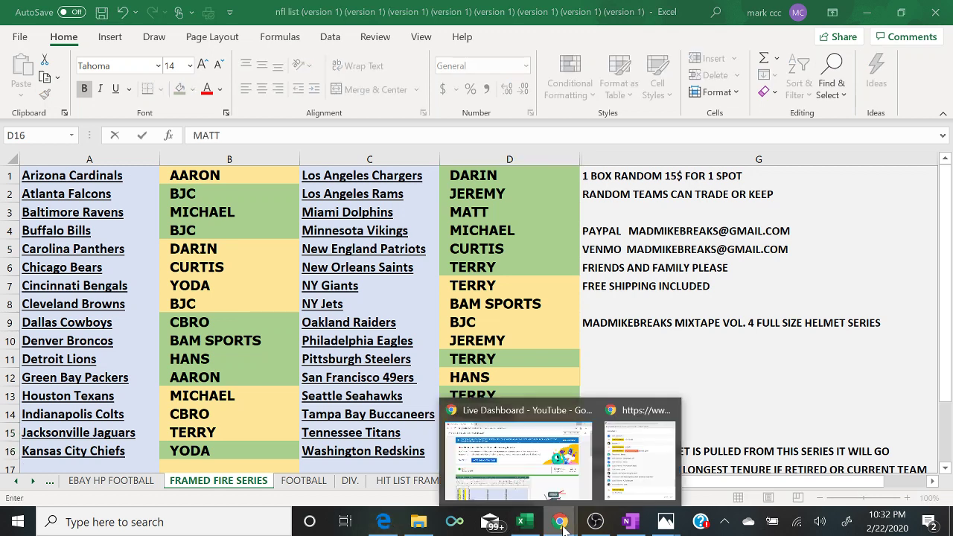
{"action": "left_click", "coordinate": [657, 481]}
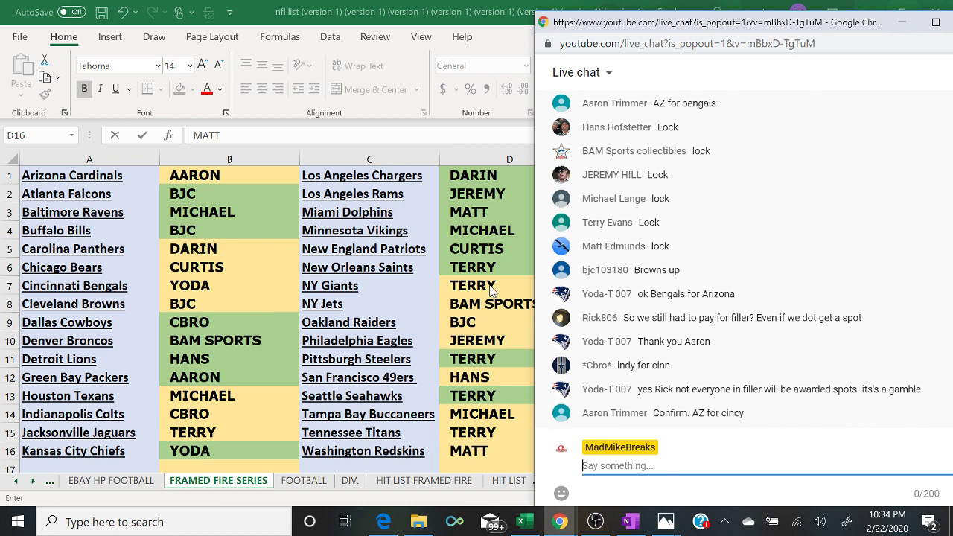
{"action": "left_click", "coordinate": [228, 175]}
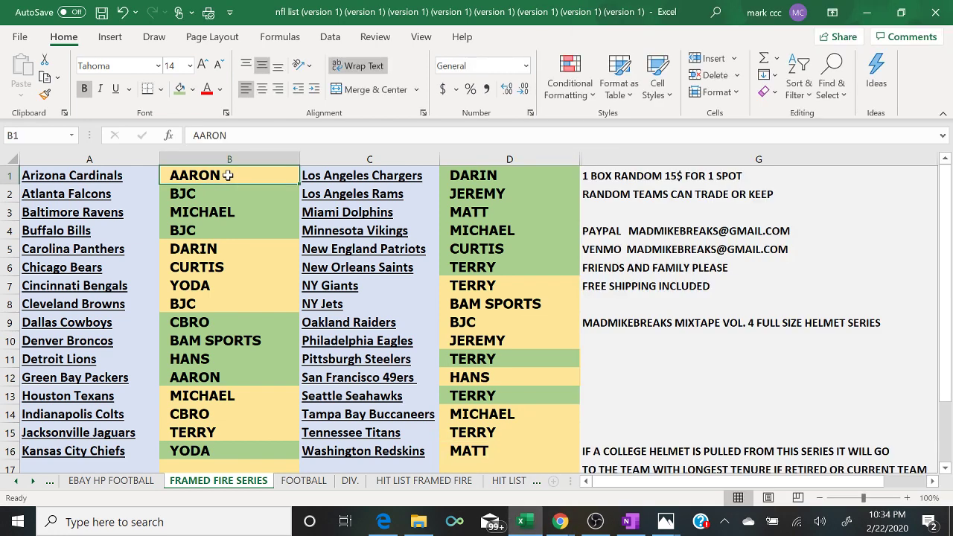
- Put YODA in B1 for Arizona and AARON in B7 for Cincinnati, then check the chat
{"action": "type", "text": "YODA"}
{"action": "key", "text": "Down"}
{"action": "key", "text": "Down"}
{"action": "key", "text": "Down"}
{"action": "key", "text": "Down"}
{"action": "key", "text": "Down"}
{"action": "key", "text": "Down"}
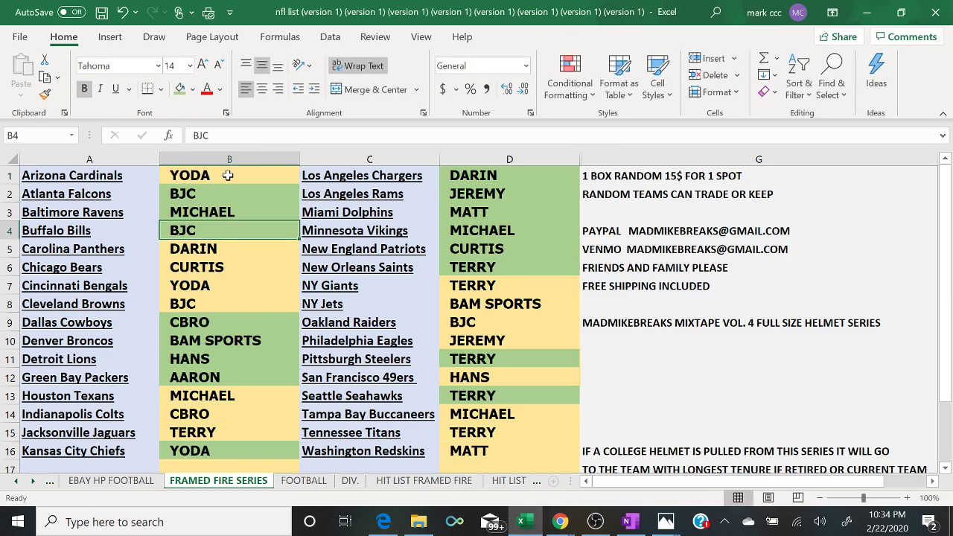
{"action": "type", "text": "AARON"}
{"action": "key", "text": "Return"}
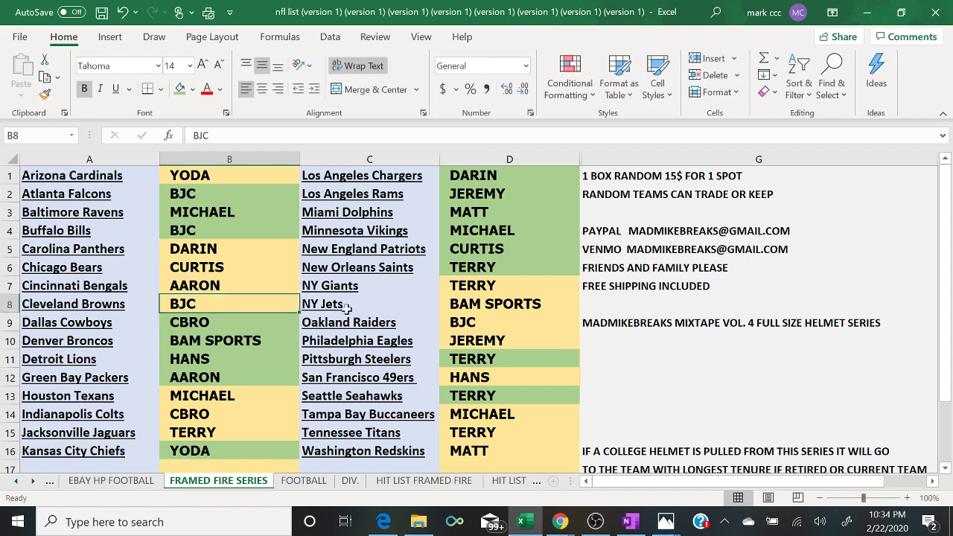
{"action": "mouse_move", "coordinate": [560, 521]}
{"action": "left_click", "coordinate": [654, 472]}
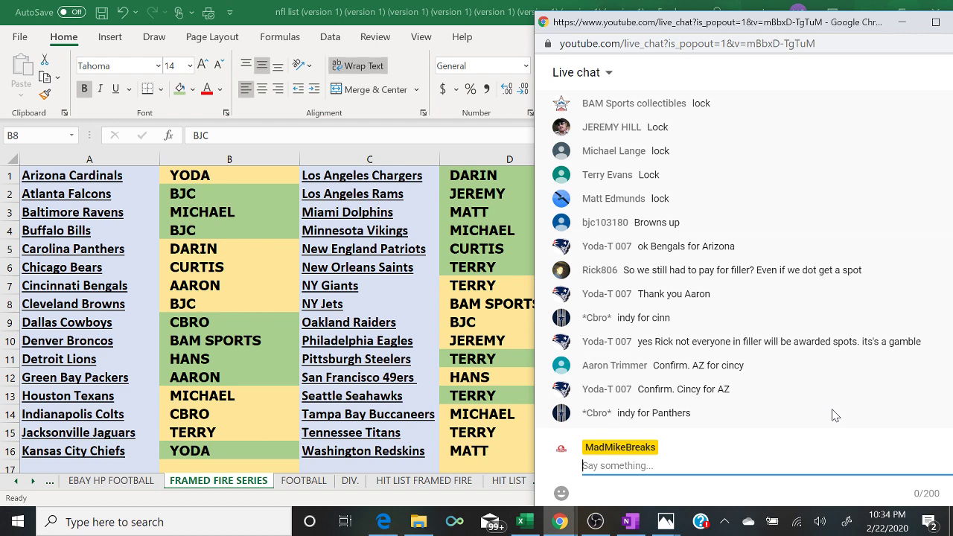
- Bring up the OneNote notebook, set it aside, and reopen it
{"action": "left_click", "coordinate": [630, 522]}
{"action": "left_click", "coordinate": [635, 526]}
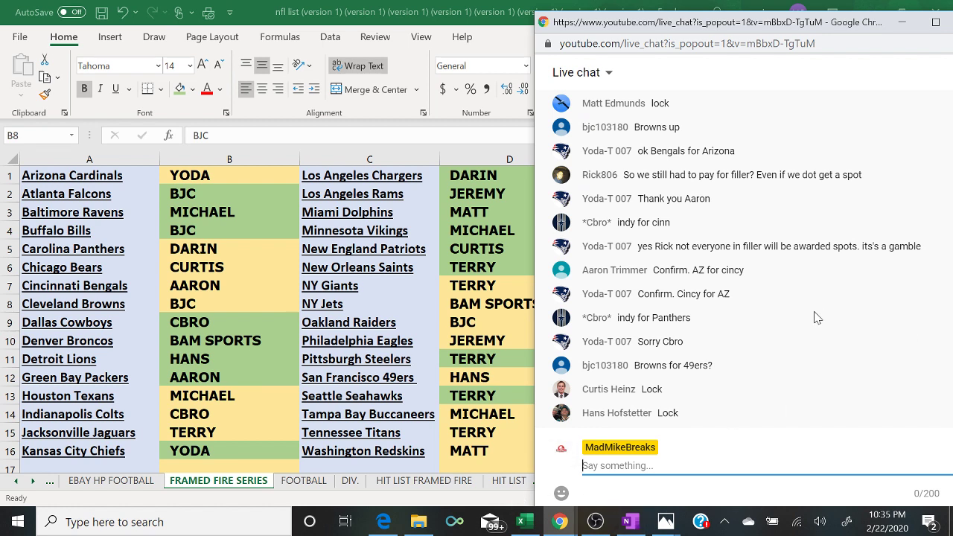
{"action": "left_click", "coordinate": [631, 522]}
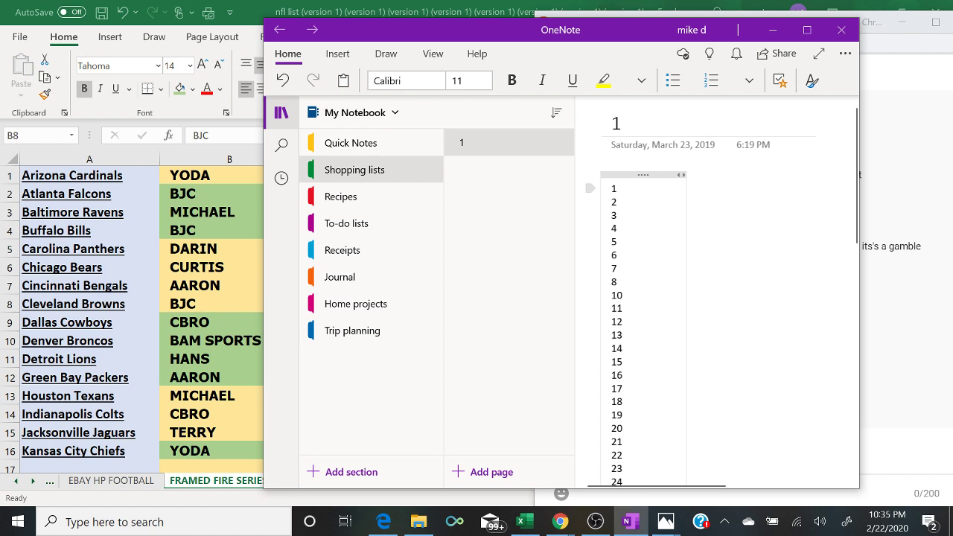
- Copy the numbered list from the OneNote page, then minimize OneNote to show the live chat
{"action": "left_click_drag", "start_coordinate": [612, 189], "coordinate": [639, 499]}
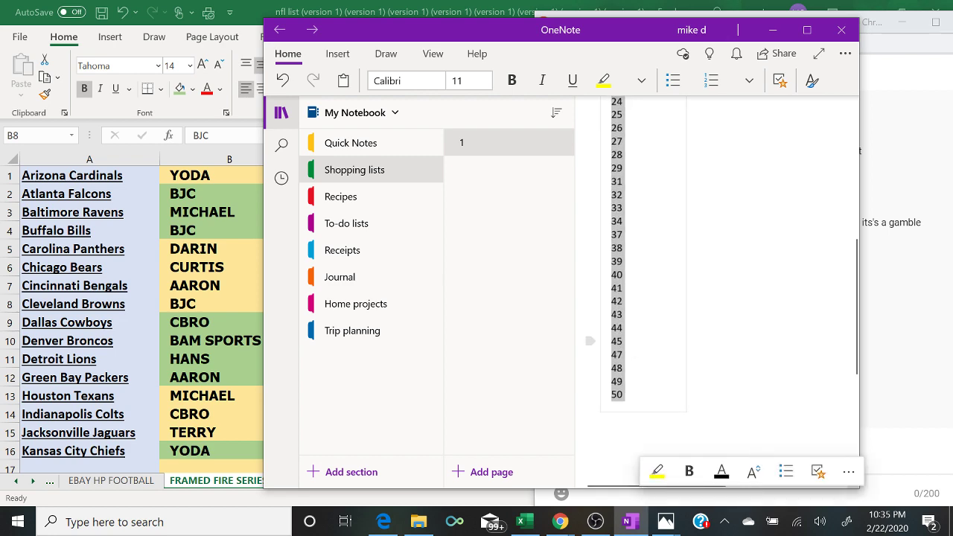
{"action": "right_click", "coordinate": [624, 354]}
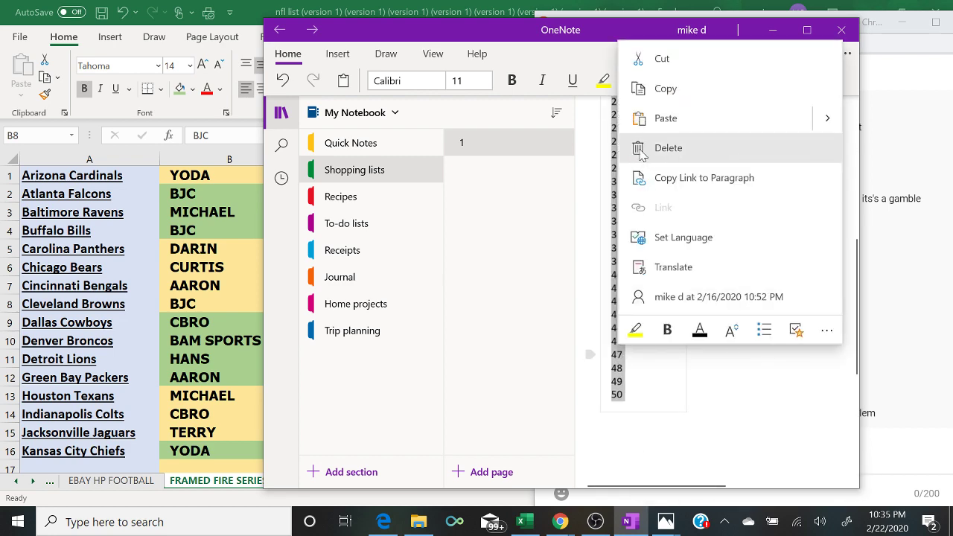
{"action": "left_click", "coordinate": [655, 89]}
{"action": "left_click", "coordinate": [775, 30]}
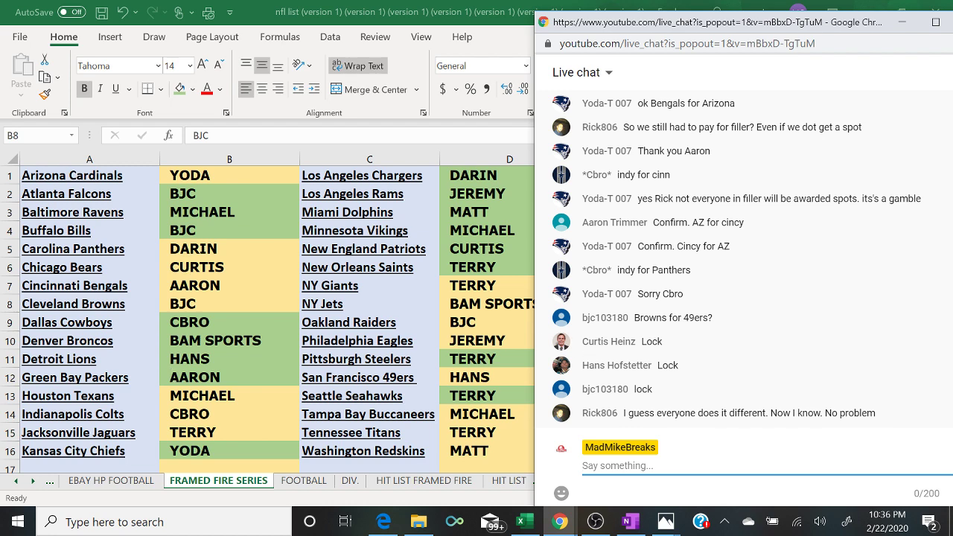
- Maximize the browser and paste the numbered list into a fresh List Randomizer form
{"action": "left_click", "coordinate": [384, 522]}
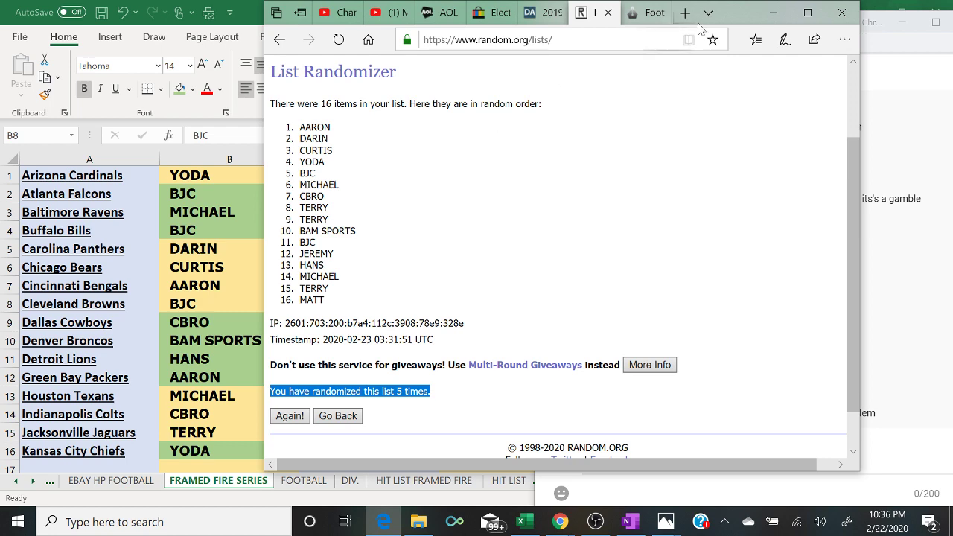
{"action": "left_click", "coordinate": [807, 12]}
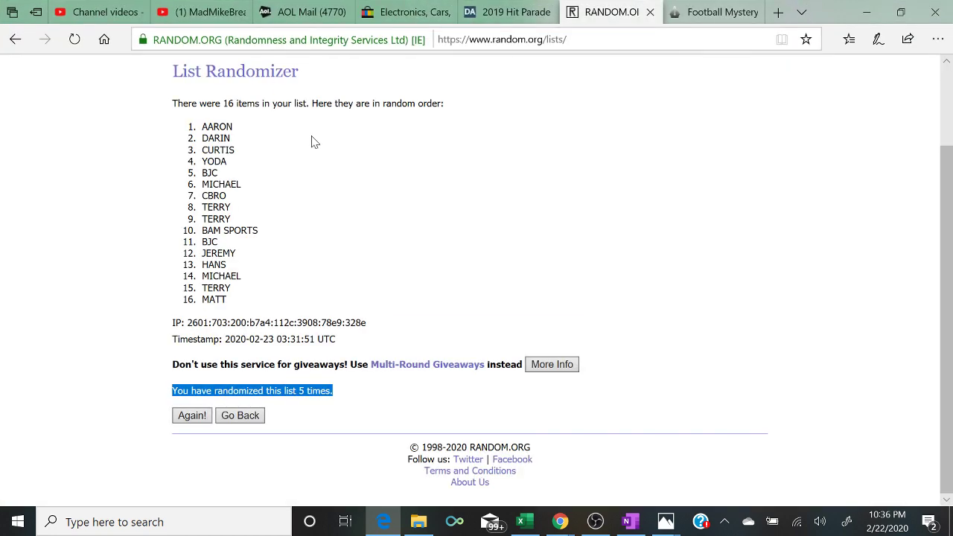
{"action": "scroll", "coordinate": [321, 142], "scroll_direction": "up", "scroll_amount": 2}
{"action": "mouse_move", "coordinate": [341, 82]}
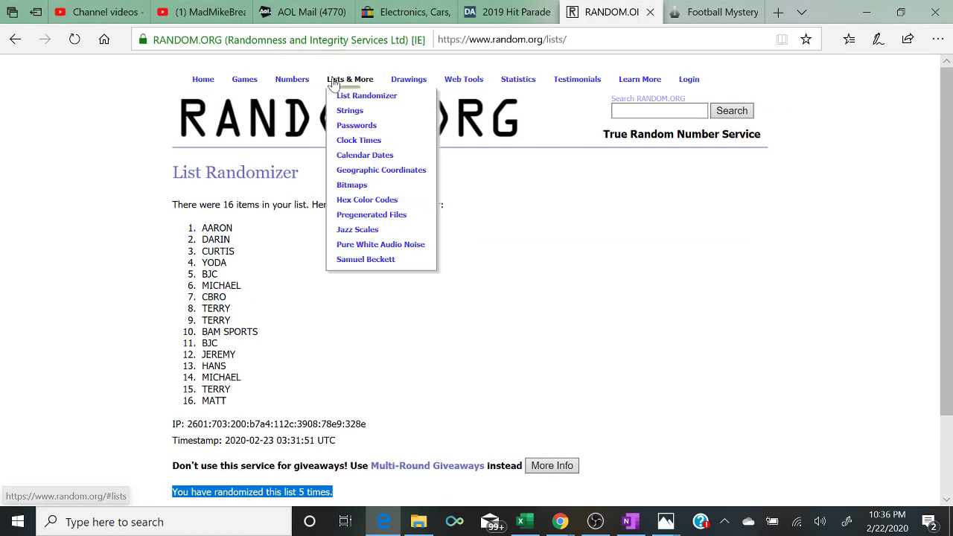
{"action": "left_click", "coordinate": [339, 101]}
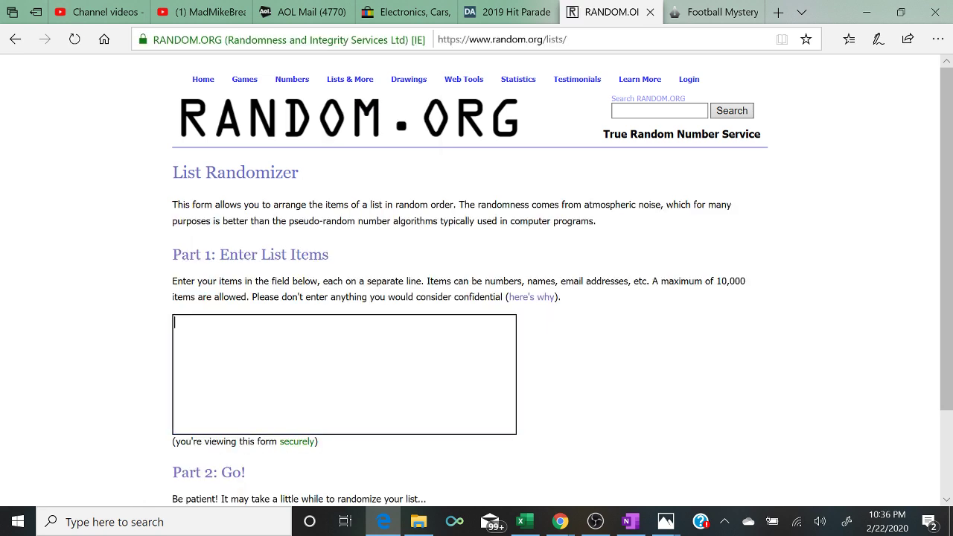
{"action": "right_click", "coordinate": [296, 402]}
{"action": "left_click", "coordinate": [313, 411]}
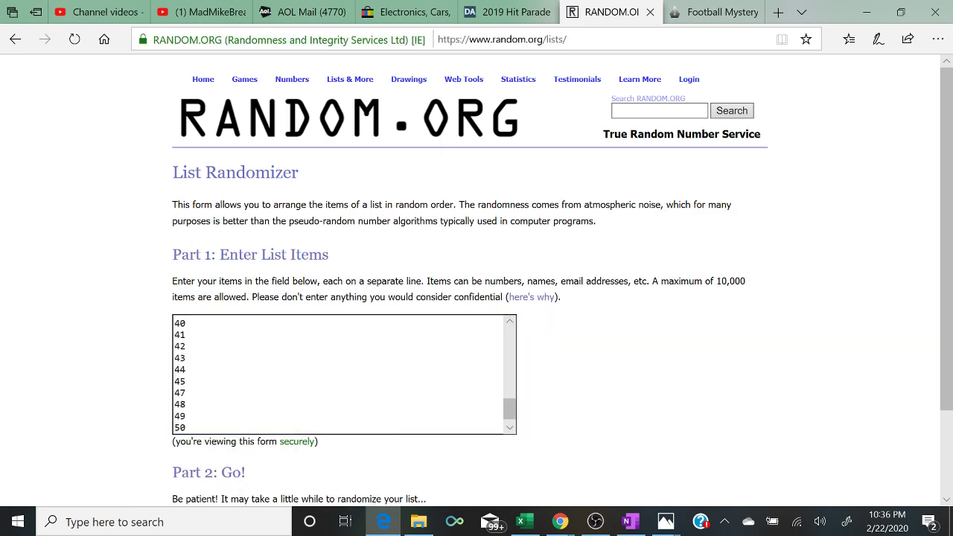
{"action": "key", "text": "Return"}
{"action": "key", "text": "BackSpace"}
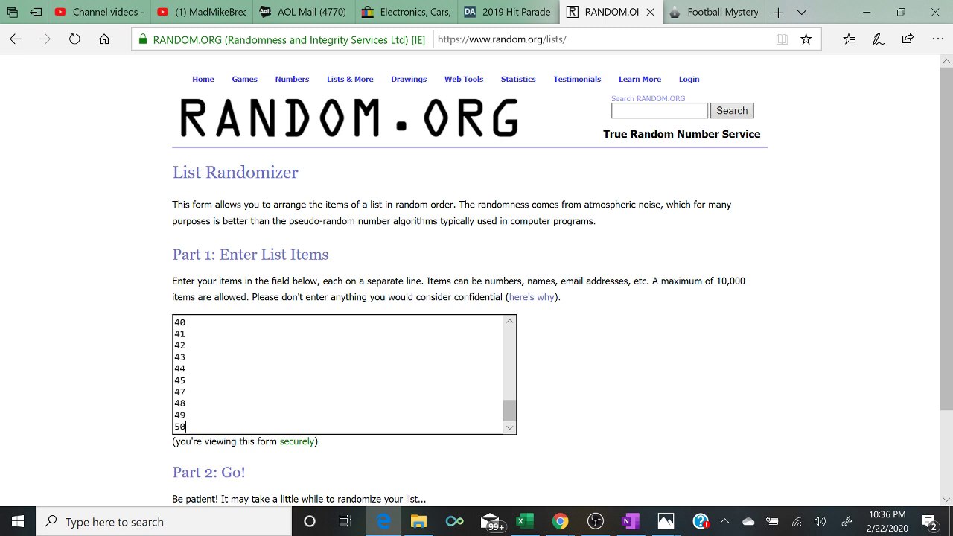
{"action": "key", "text": "Up"}
{"action": "key", "text": "Up"}
{"action": "key", "text": "Up"}
{"action": "key", "text": "Up"}
{"action": "key", "text": "Up"}
{"action": "key", "text": "Up"}
{"action": "key", "text": "Up"}
{"action": "key", "text": "Up"}
{"action": "key", "text": "Up"}
{"action": "key", "text": "Up"}
{"action": "key", "text": "Up"}
{"action": "key", "text": "Up"}
{"action": "key", "text": "Up"}
{"action": "key", "text": "Up"}
{"action": "key", "text": "Up"}
{"action": "key", "text": "Up"}
{"action": "key", "text": "Up"}
{"action": "key", "text": "Up"}
{"action": "key", "text": "Up"}
{"action": "key", "text": "Up"}
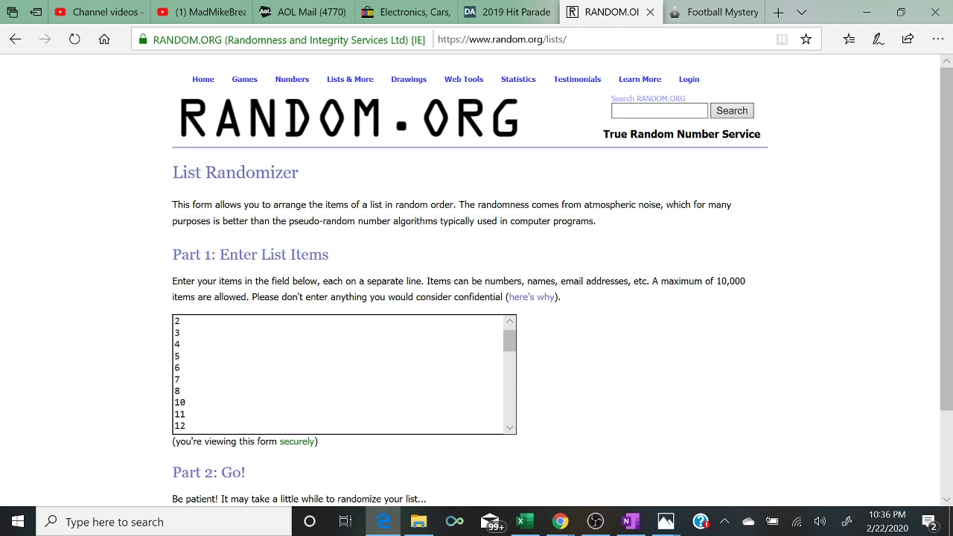
{"action": "scroll", "coordinate": [477, 298], "scroll_direction": "down", "scroll_amount": 2}
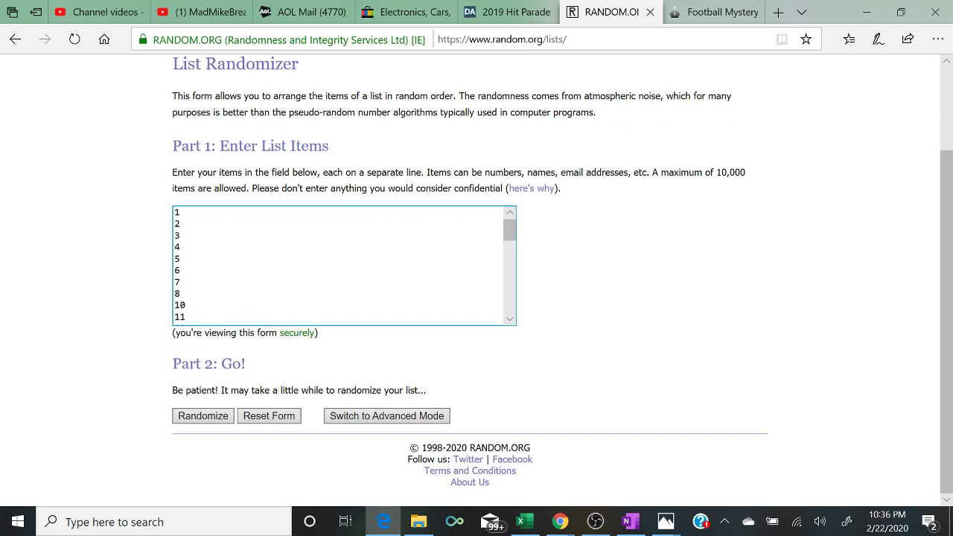
- Randomize the 45-item list five times in a row
{"action": "left_click", "coordinate": [190, 422]}
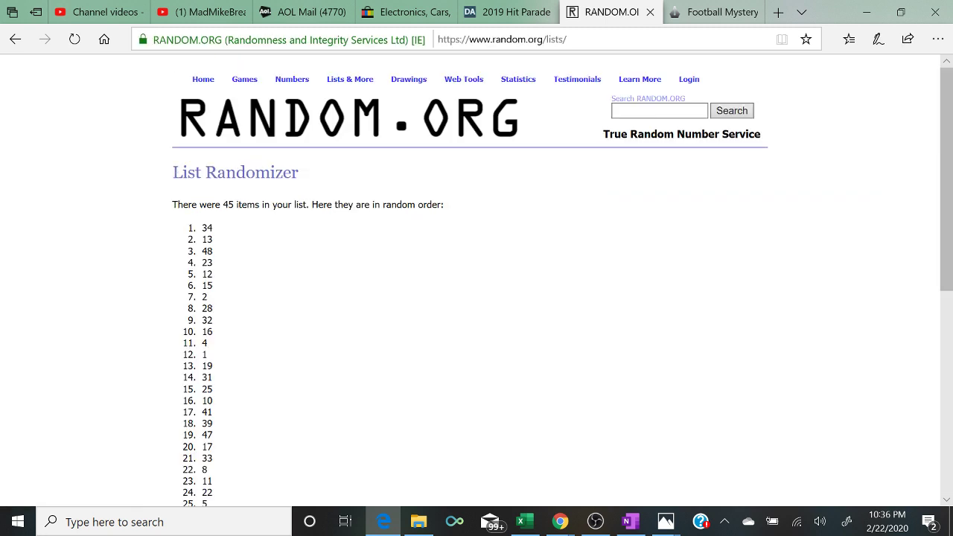
{"action": "scroll", "coordinate": [477, 298], "scroll_direction": "down", "scroll_amount": 5}
{"action": "left_click", "coordinate": [191, 414]}
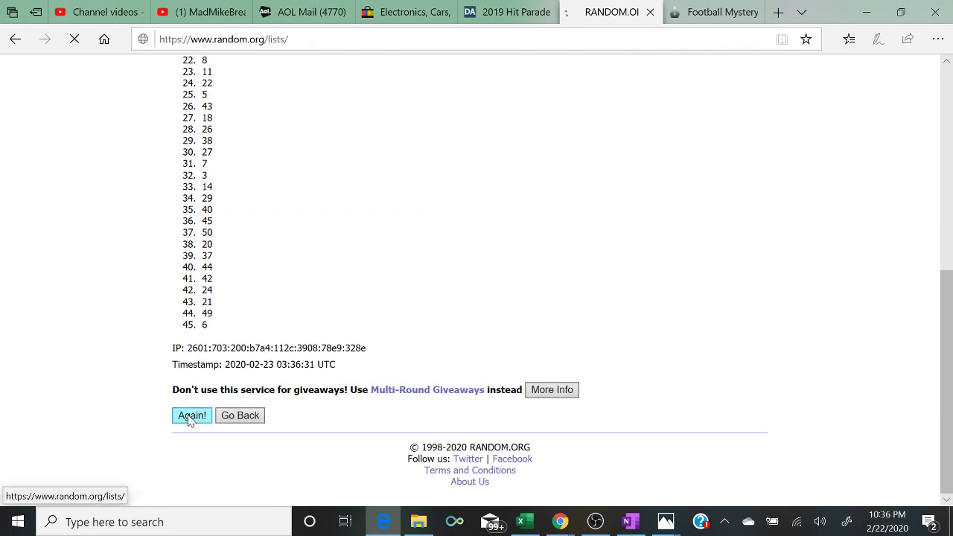
{"action": "scroll", "coordinate": [190, 421], "scroll_direction": "down", "scroll_amount": 5}
{"action": "left_click", "coordinate": [190, 419]}
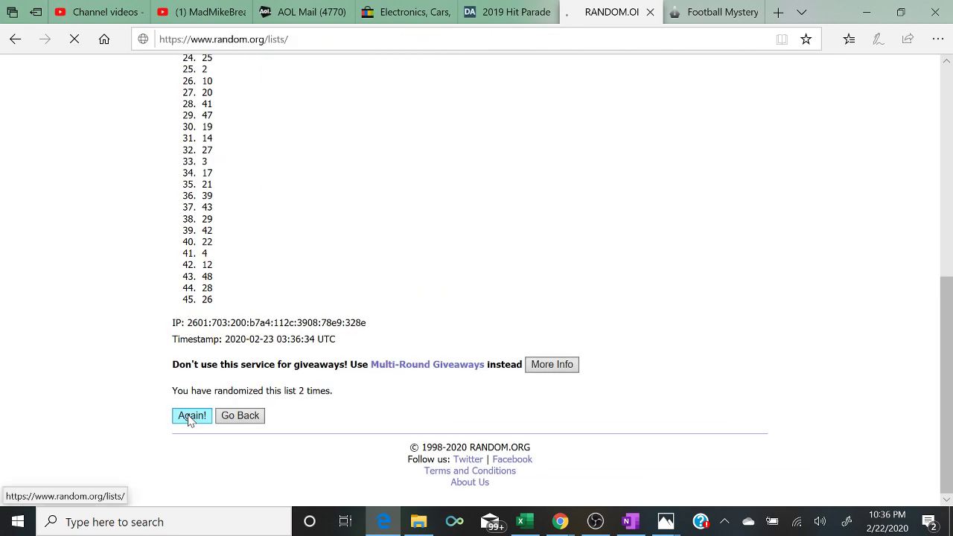
{"action": "scroll", "coordinate": [190, 419], "scroll_direction": "down", "scroll_amount": 5}
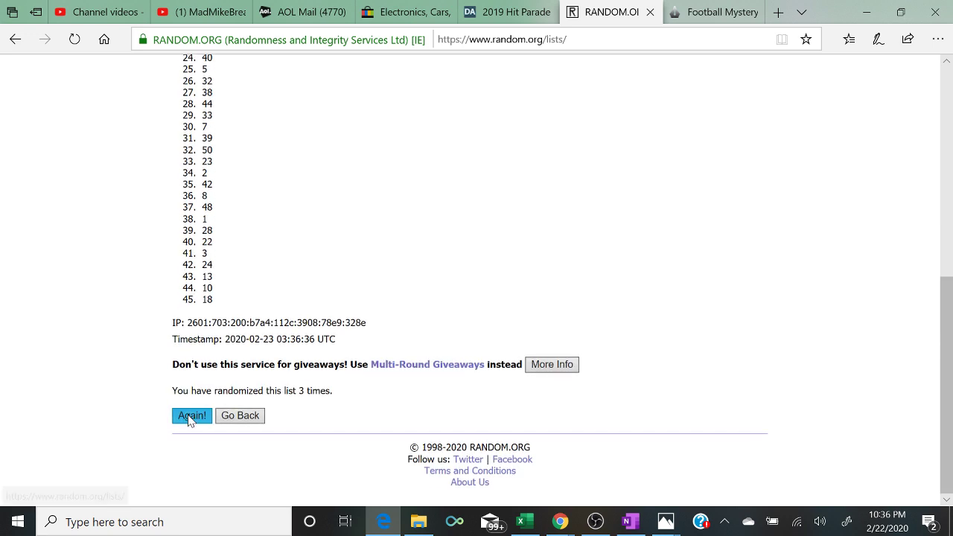
{"action": "left_click", "coordinate": [191, 415]}
{"action": "scroll", "coordinate": [190, 421], "scroll_direction": "down", "scroll_amount": 5}
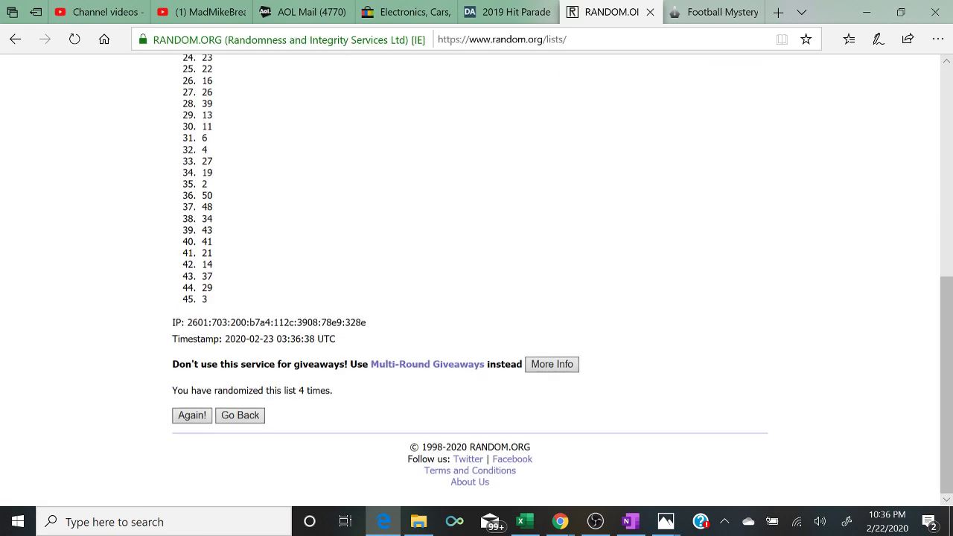
{"action": "left_click", "coordinate": [191, 415]}
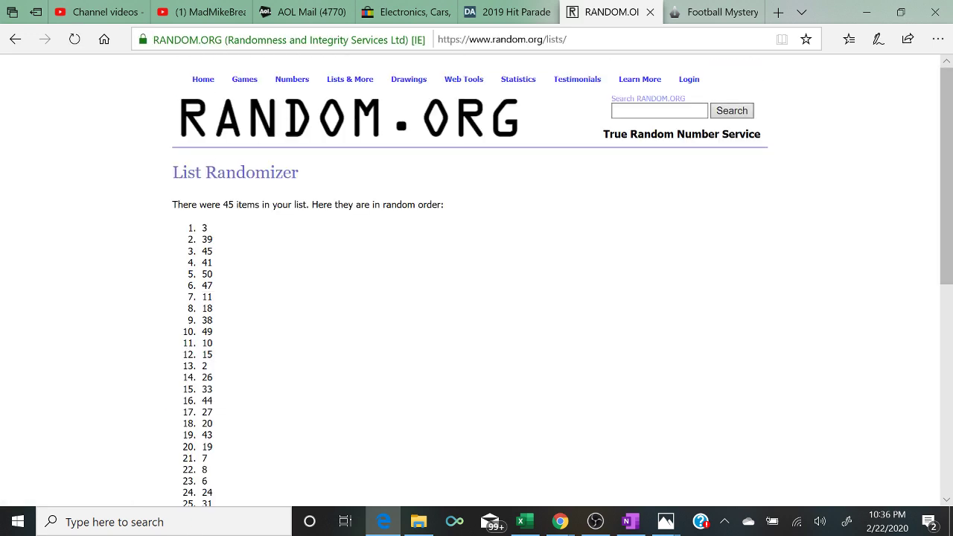
- Review the final order, starting with 3 and ending with 1, then return to Excel
{"action": "left_click_drag", "start_coordinate": [209, 228], "coordinate": [182, 231]}
{"action": "scroll", "coordinate": [183, 231], "scroll_direction": "down", "scroll_amount": 5}
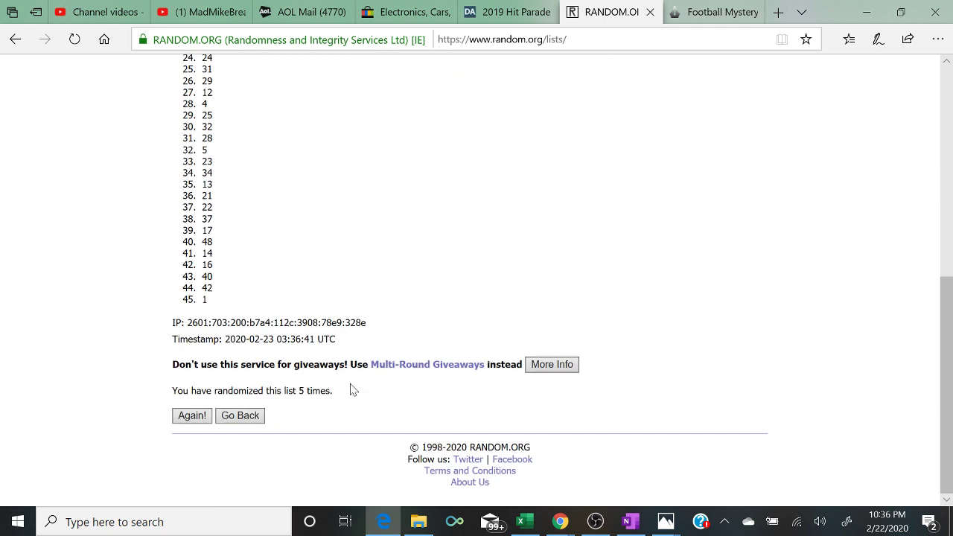
{"action": "left_click_drag", "start_coordinate": [353, 390], "coordinate": [94, 390]}
{"action": "scroll", "coordinate": [94, 392], "scroll_direction": "up", "scroll_amount": 3}
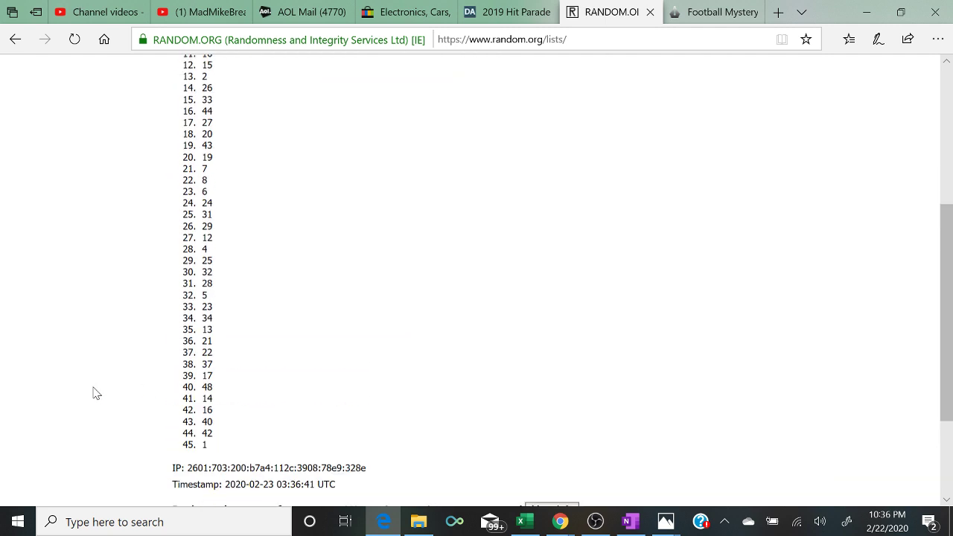
{"action": "scroll", "coordinate": [94, 394], "scroll_direction": "up", "scroll_amount": 6}
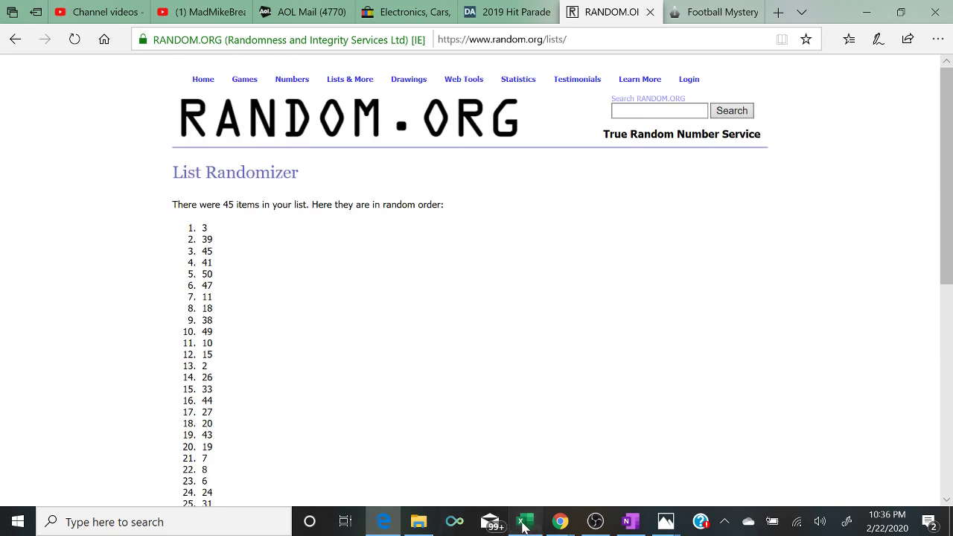
{"action": "left_click", "coordinate": [525, 522]}
- Fill buyer columns B and D with light green on the spreadsheet
{"action": "mouse_move", "coordinate": [573, 526]}
{"action": "left_click", "coordinate": [654, 463]}
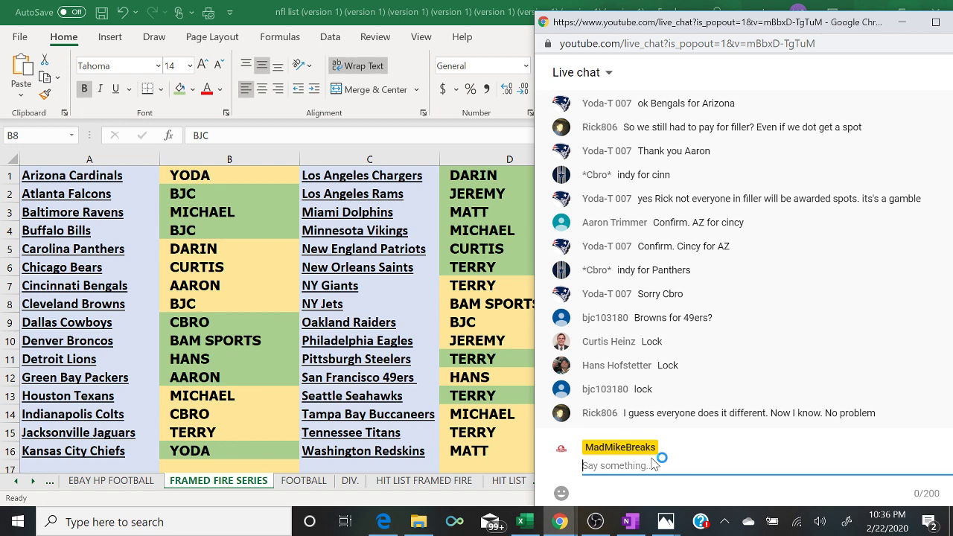
{"action": "left_click", "coordinate": [225, 159]}
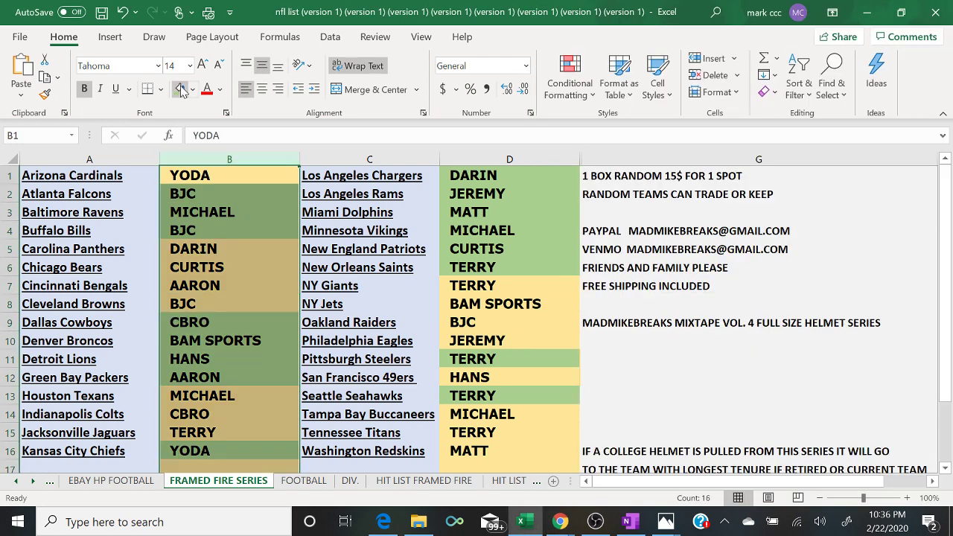
{"action": "left_click", "coordinate": [180, 88]}
{"action": "left_click", "coordinate": [458, 156]}
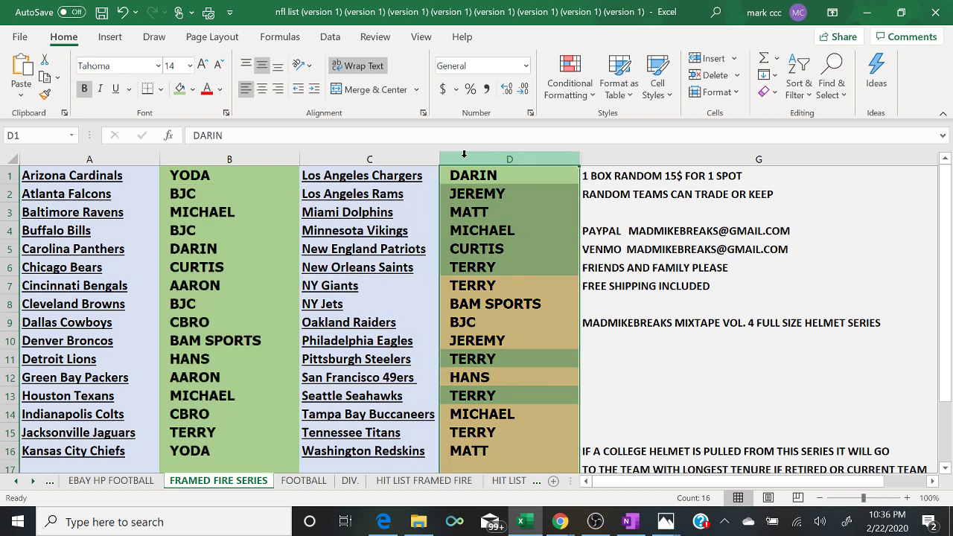
{"action": "left_click", "coordinate": [181, 88]}
- Deselect the columns and switch OBS to the camera-and-chat 'Scene'
{"action": "left_click", "coordinate": [695, 410]}
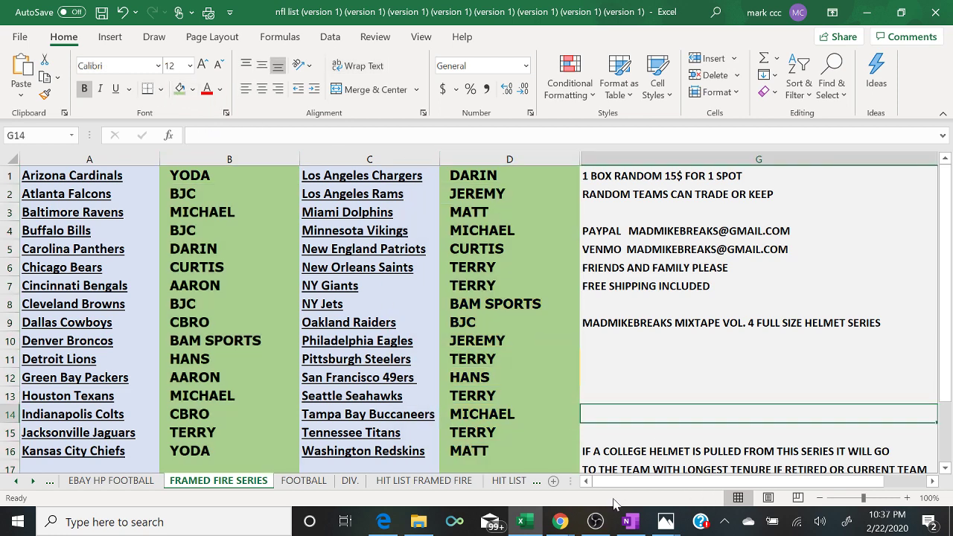
{"action": "left_click", "coordinate": [595, 522]}
{"action": "left_click", "coordinate": [104, 356]}
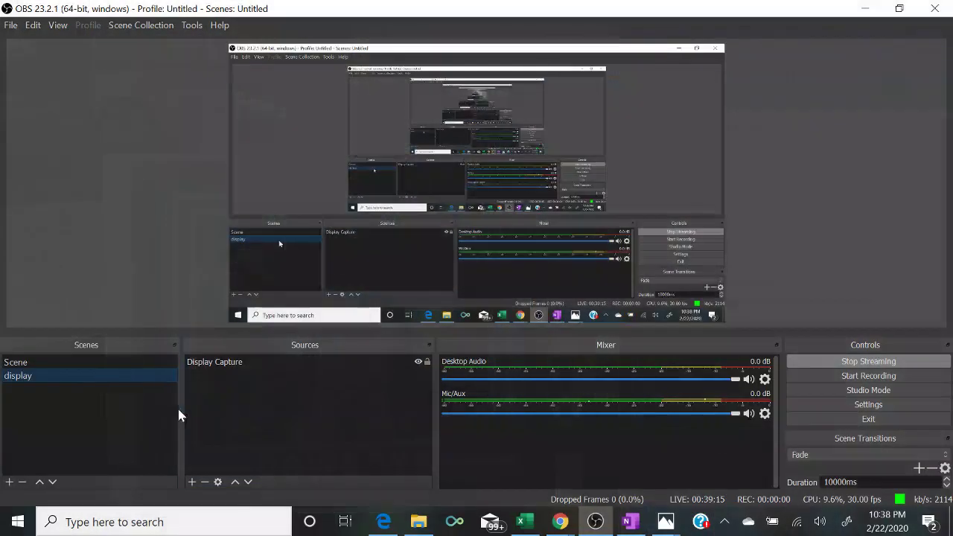
- Bring Excel's FRAMED FIRE SERIES sheet back to the front
{"action": "left_click", "coordinate": [522, 526]}
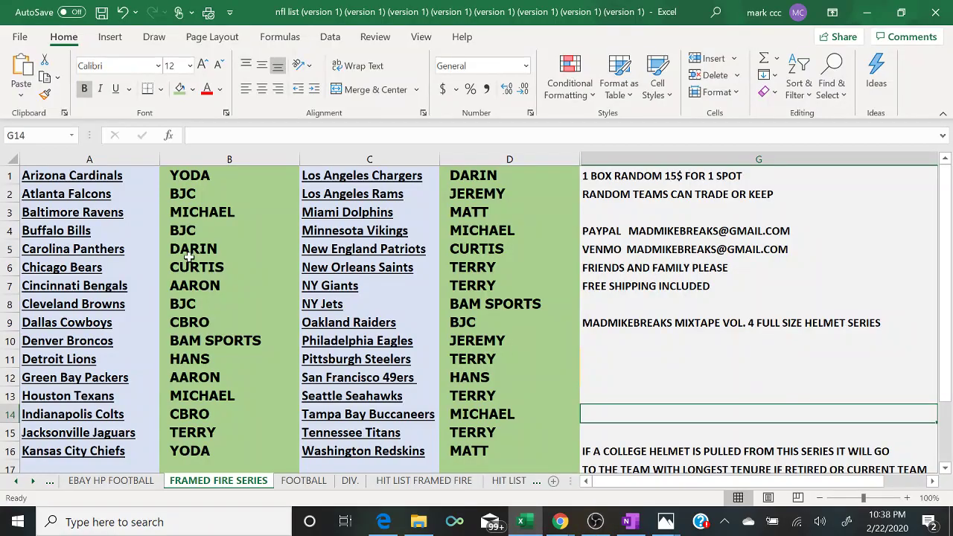
- On HIT LIST FRAMED FIRE, enter EMMIT SMITH in H3 and a 1 beside DAL in B9
{"action": "left_click", "coordinate": [232, 320]}
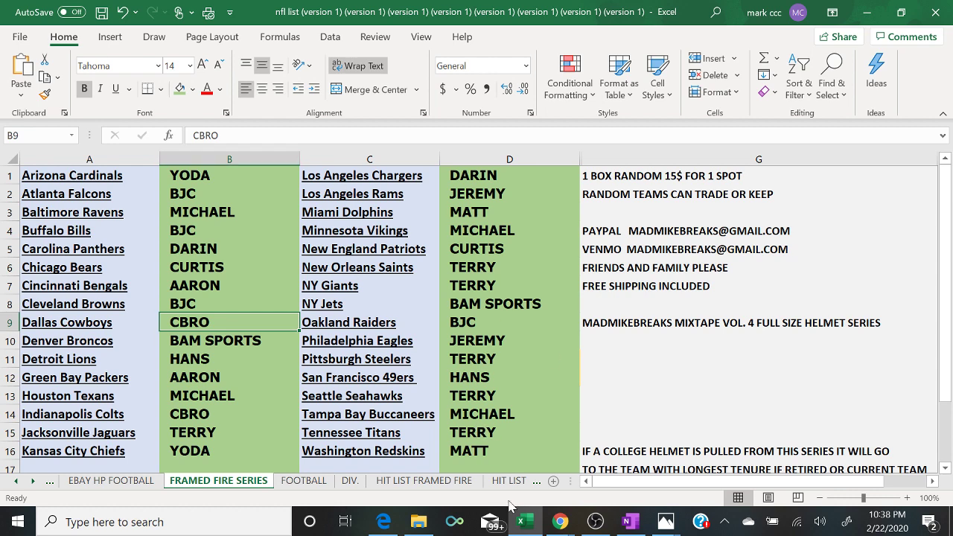
{"action": "left_click", "coordinate": [381, 523]}
{"action": "left_click", "coordinate": [380, 526]}
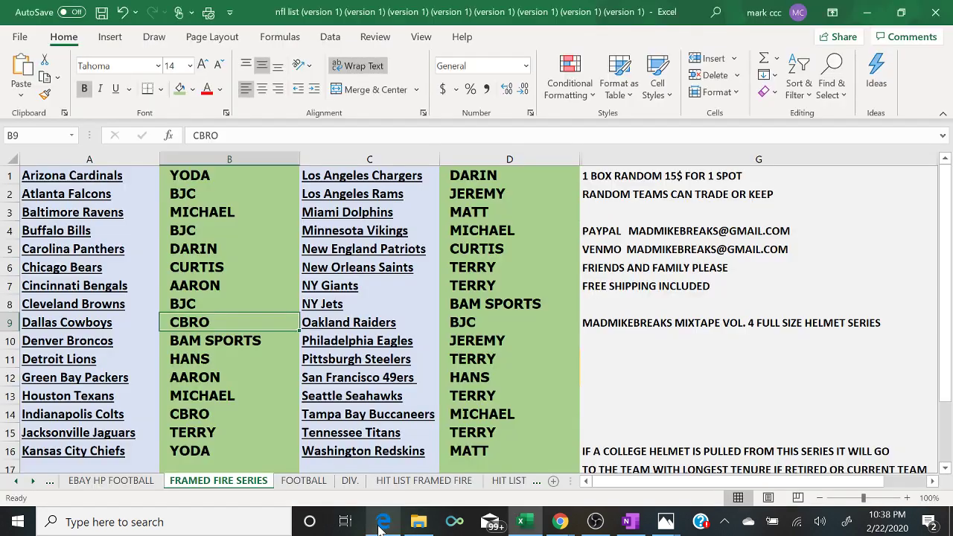
{"action": "left_click", "coordinate": [462, 481]}
{"action": "left_click", "coordinate": [192, 204]}
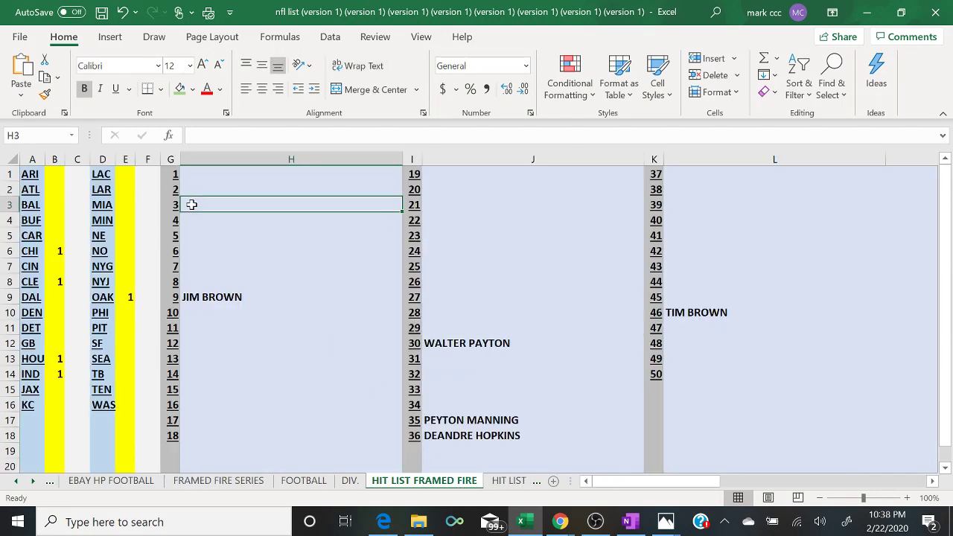
{"action": "type", "text": "EMMIT SM"}
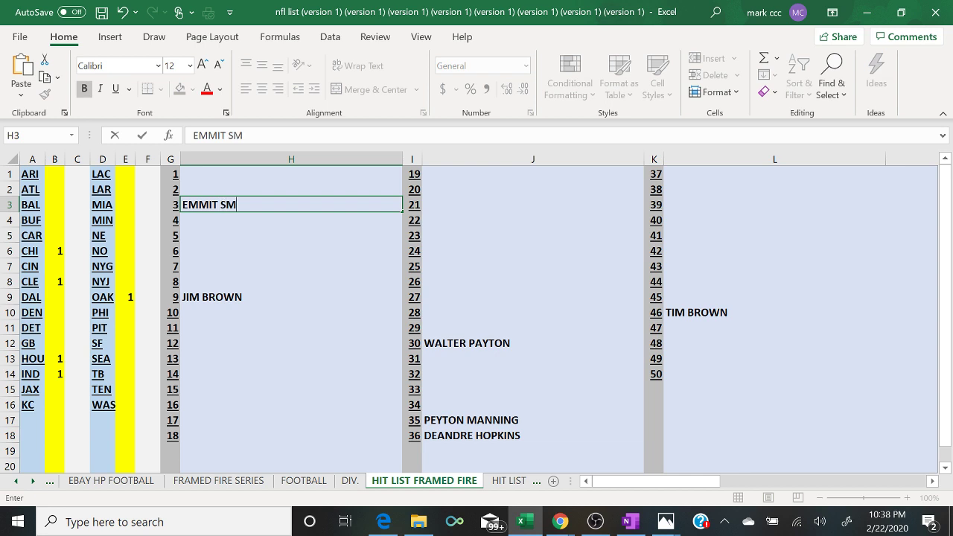
{"action": "type", "text": "ITH"}
{"action": "left_click", "coordinate": [57, 296]}
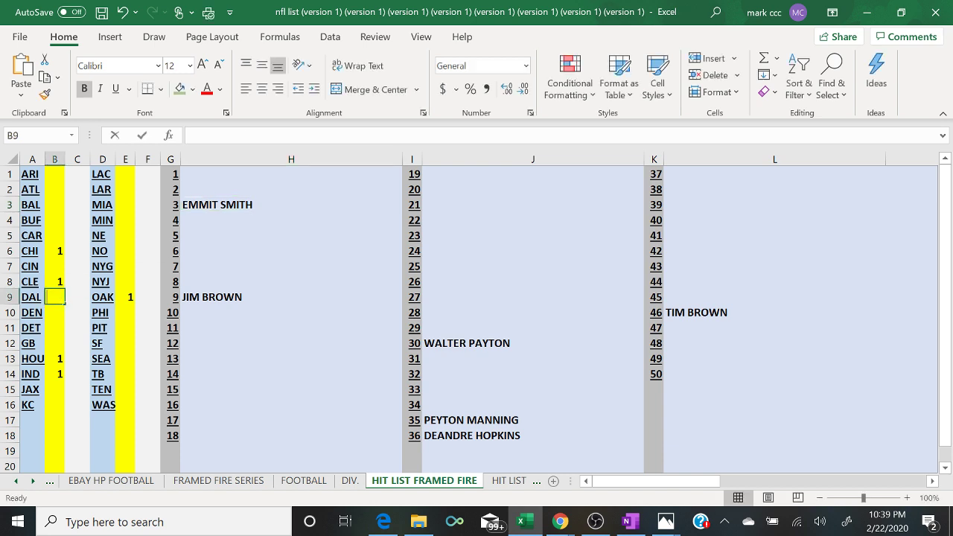
{"action": "type", "text": "1"}
{"action": "key", "text": "Return"}
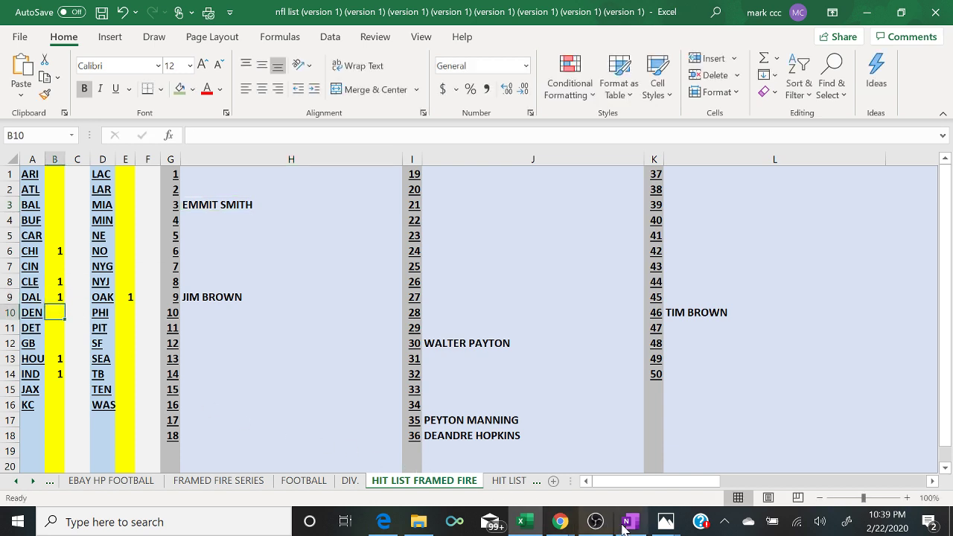
- Delete number 3 from the OneNote numbers list and minimize OneNote
{"action": "left_click", "coordinate": [631, 521]}
{"action": "scroll", "coordinate": [735, 300], "scroll_direction": "up", "scroll_amount": 3}
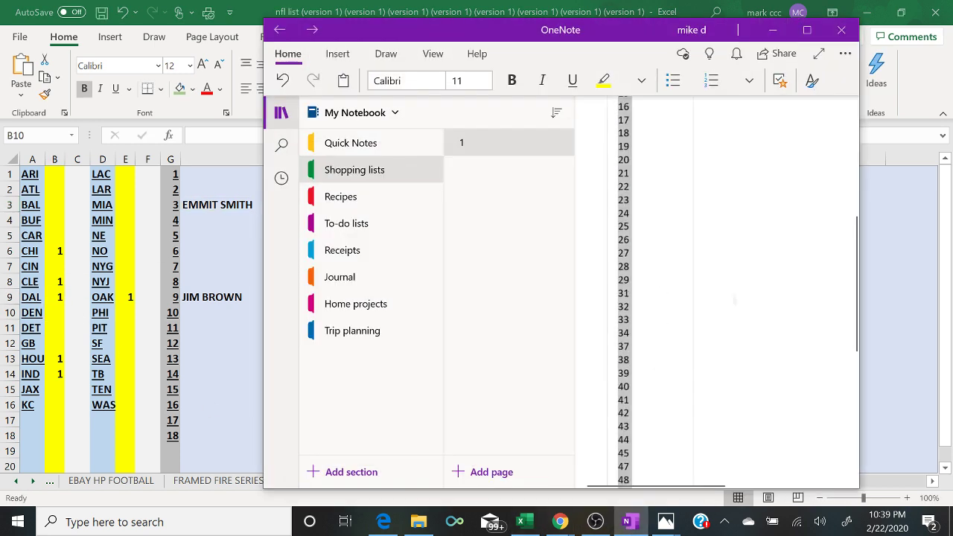
{"action": "scroll", "coordinate": [735, 299], "scroll_direction": "up", "scroll_amount": 5}
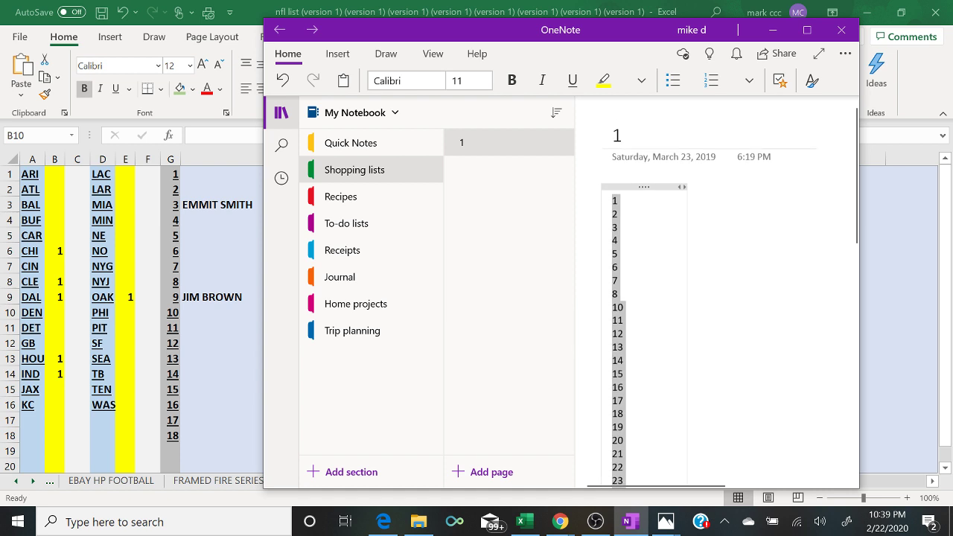
{"action": "left_click", "coordinate": [630, 217]}
{"action": "key", "text": "BackSpace"}
{"action": "key", "text": "BackSpace"}
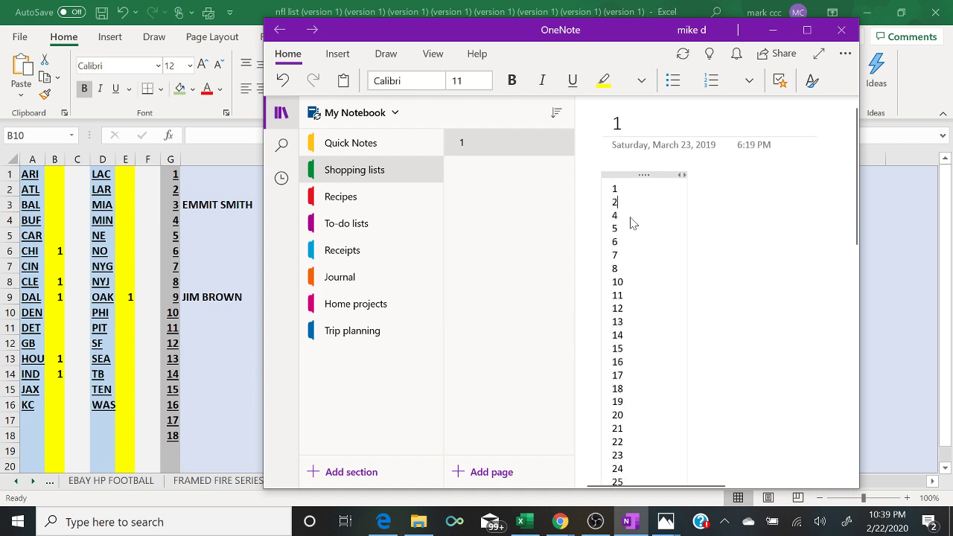
{"action": "left_click", "coordinate": [773, 30]}
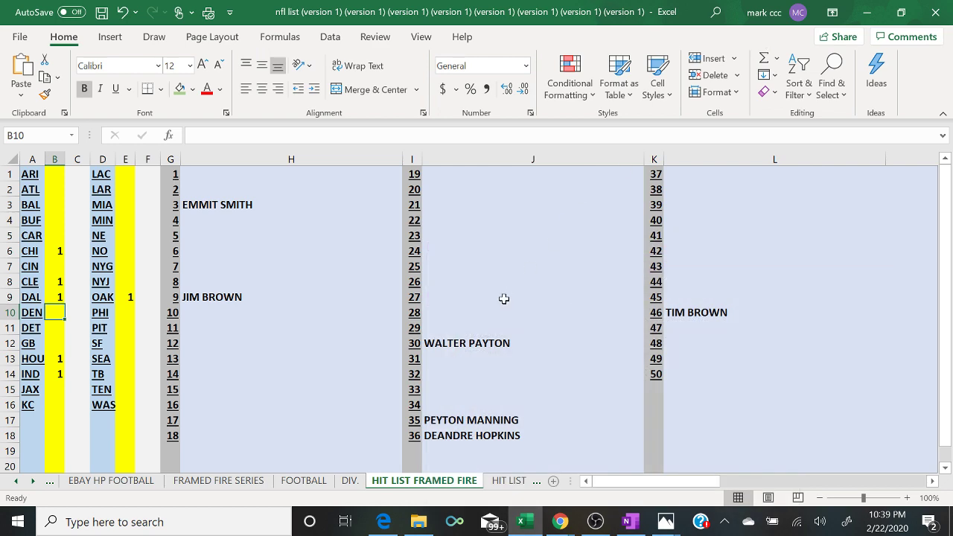
- On FRAMED FIRE SERIES, clear the buyer names from columns B and D
{"action": "left_click", "coordinate": [250, 483]}
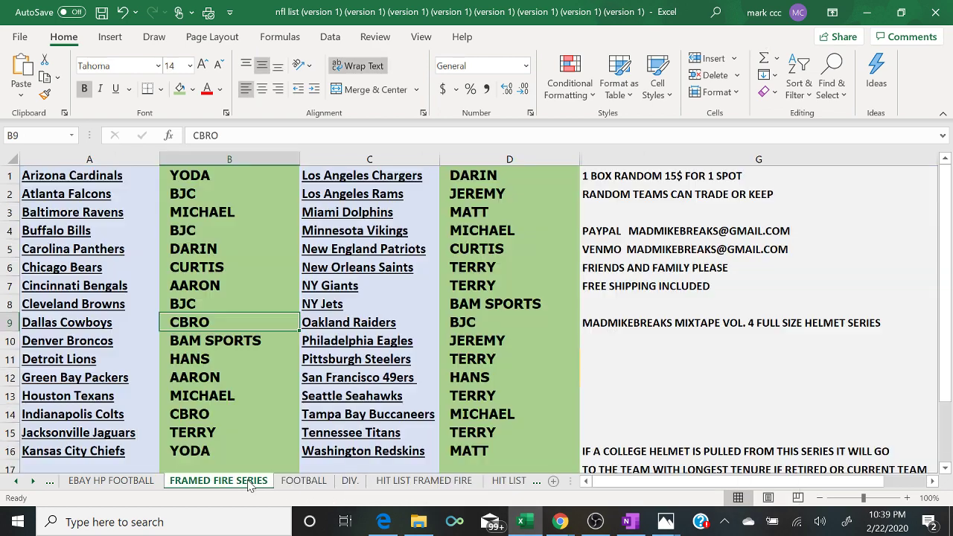
{"action": "left_click", "coordinate": [245, 158]}
{"action": "right_click", "coordinate": [248, 160]}
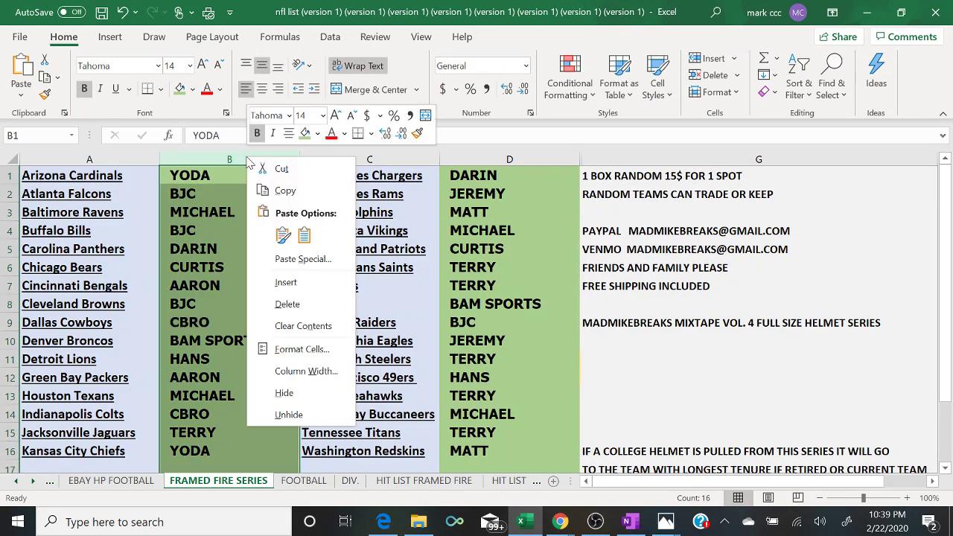
{"action": "left_click", "coordinate": [303, 326]}
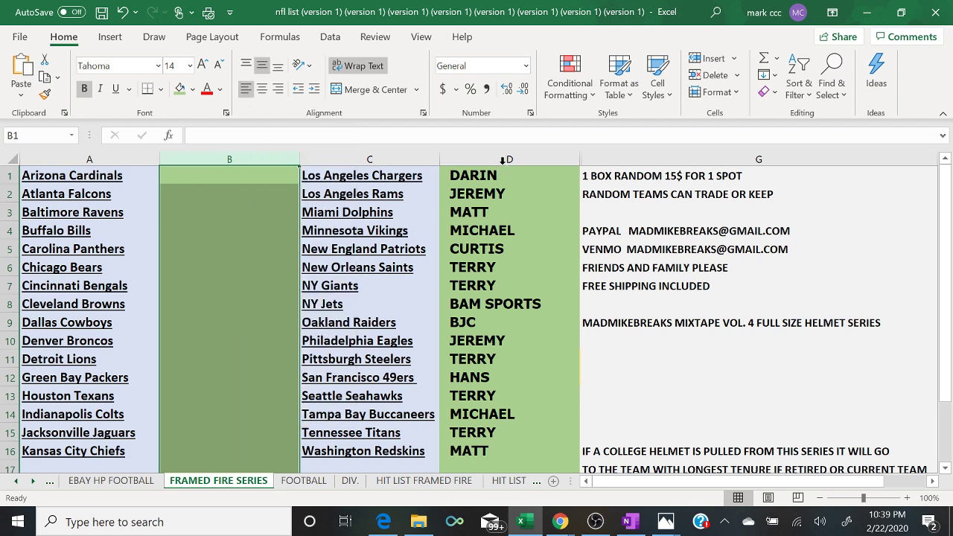
{"action": "left_click", "coordinate": [503, 159]}
{"action": "right_click", "coordinate": [503, 160]}
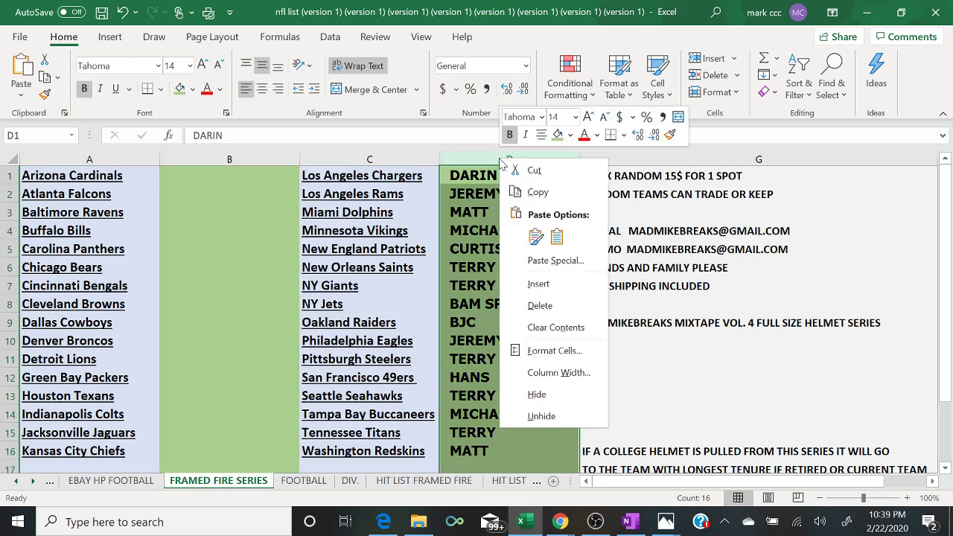
{"action": "left_click", "coordinate": [553, 329]}
- Shade columns B and D light gold instead of green
{"action": "left_click", "coordinate": [230, 158]}
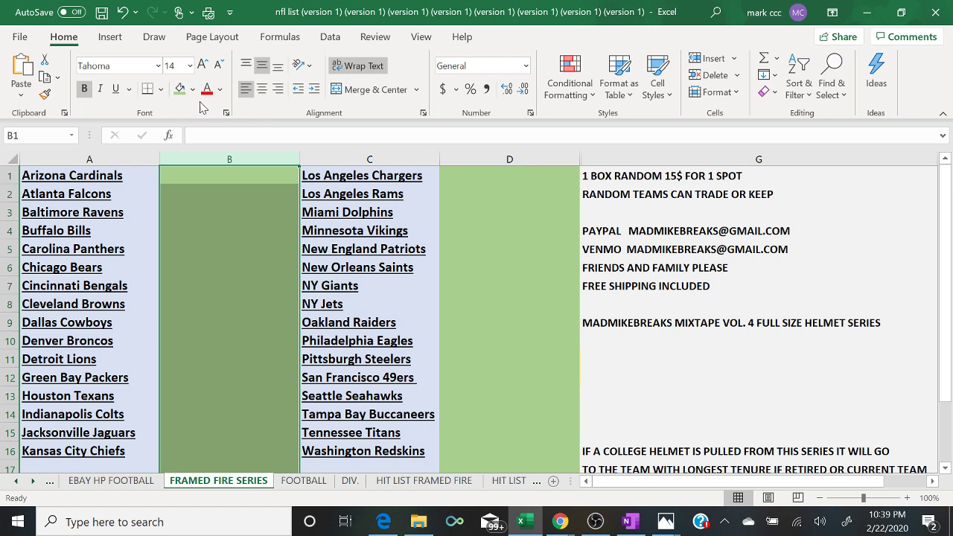
{"action": "left_click", "coordinate": [192, 89]}
{"action": "left_click", "coordinate": [270, 159]}
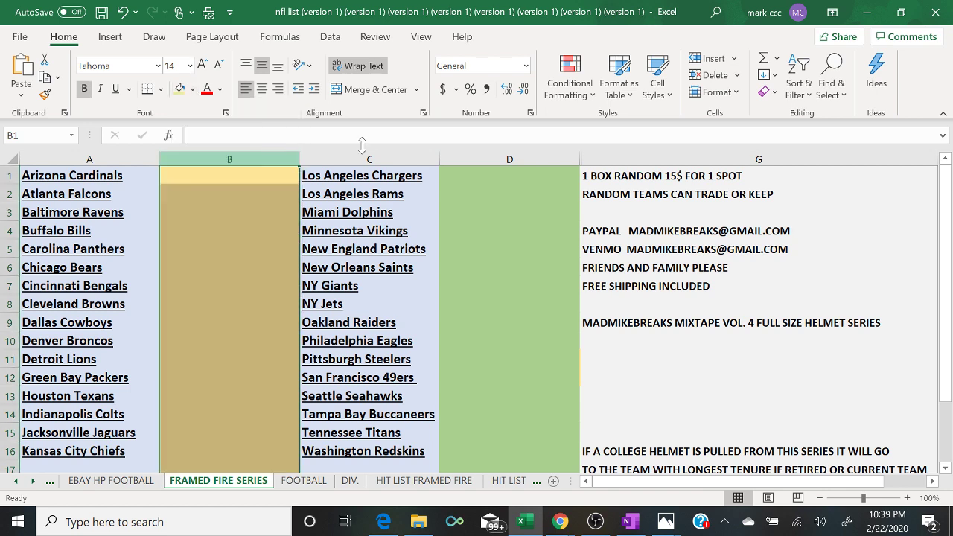
{"action": "left_click", "coordinate": [505, 158]}
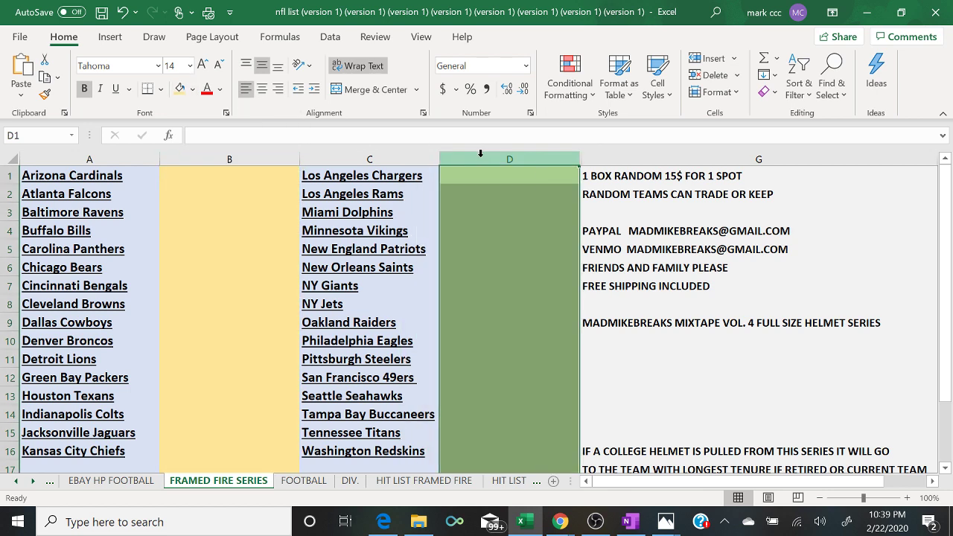
{"action": "left_click", "coordinate": [180, 88]}
{"action": "left_click", "coordinate": [634, 377]}
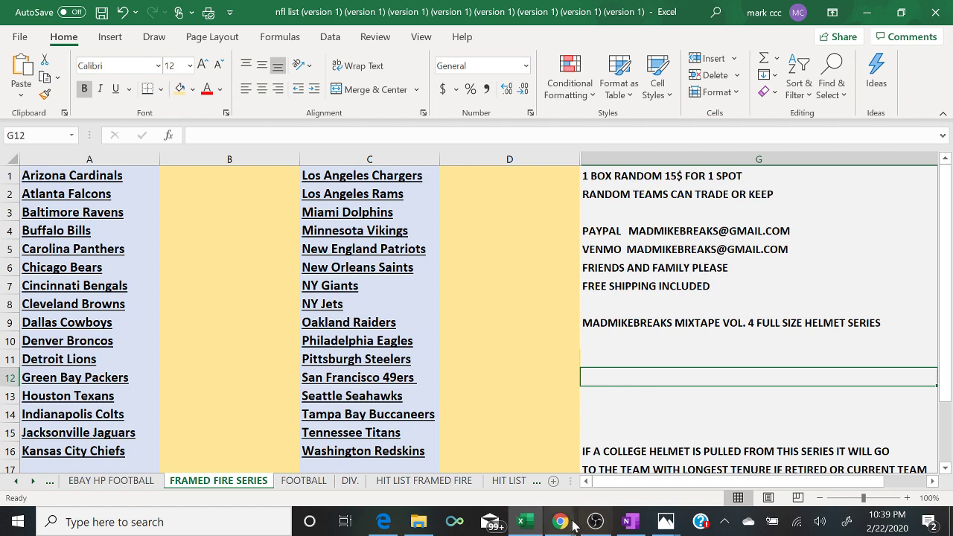
- Minimize the live chat window and switch to the FOOTBALL sheet
{"action": "mouse_move", "coordinate": [566, 523]}
{"action": "left_click", "coordinate": [628, 482]}
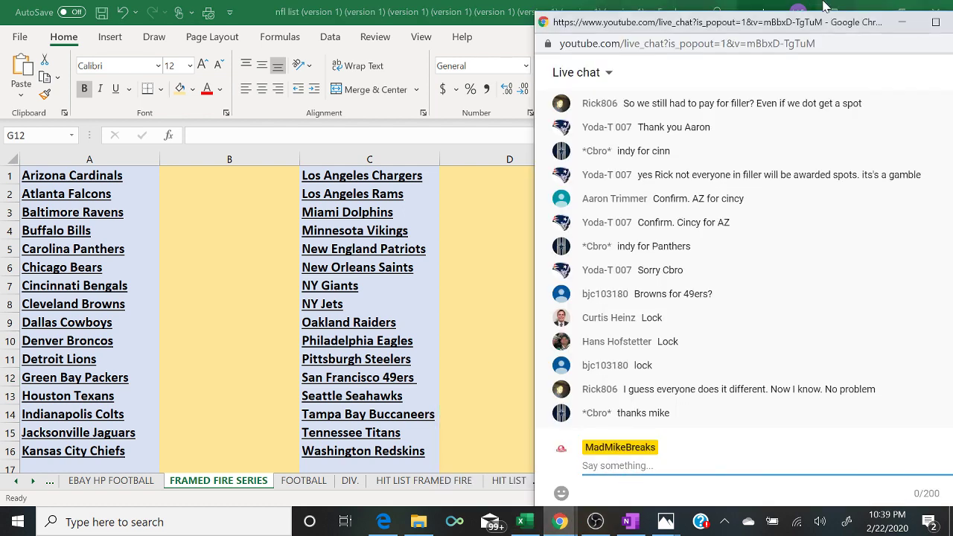
{"action": "left_click", "coordinate": [903, 22]}
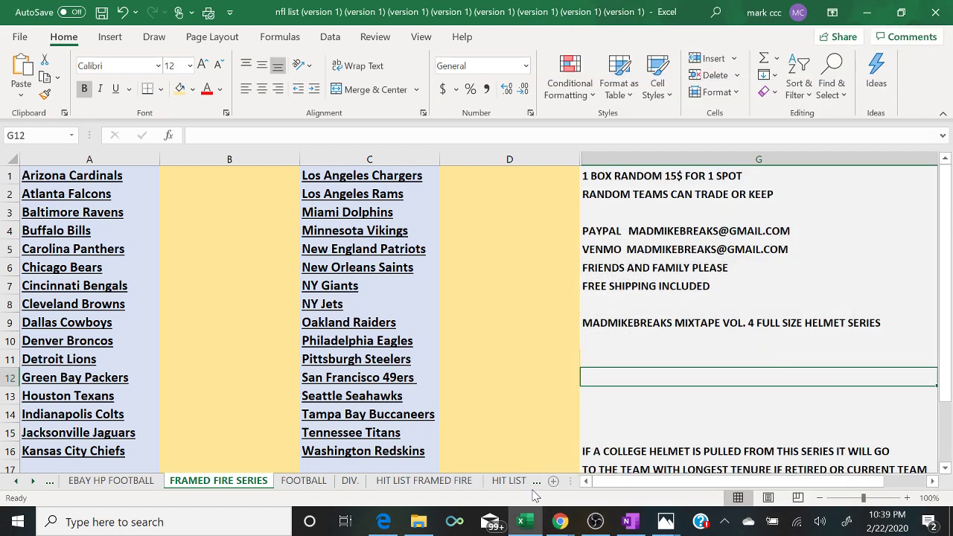
{"action": "left_click", "coordinate": [303, 481]}
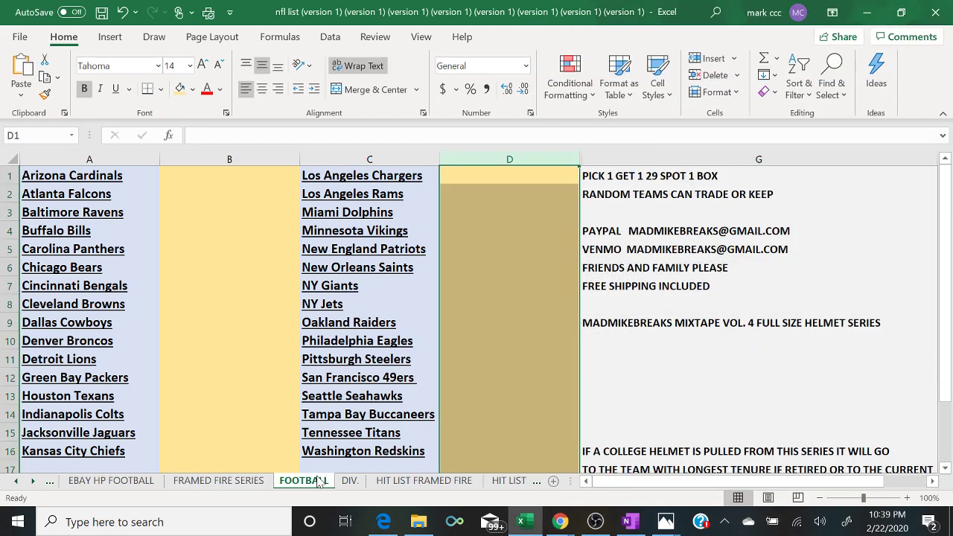
{"action": "left_click", "coordinate": [595, 522]}
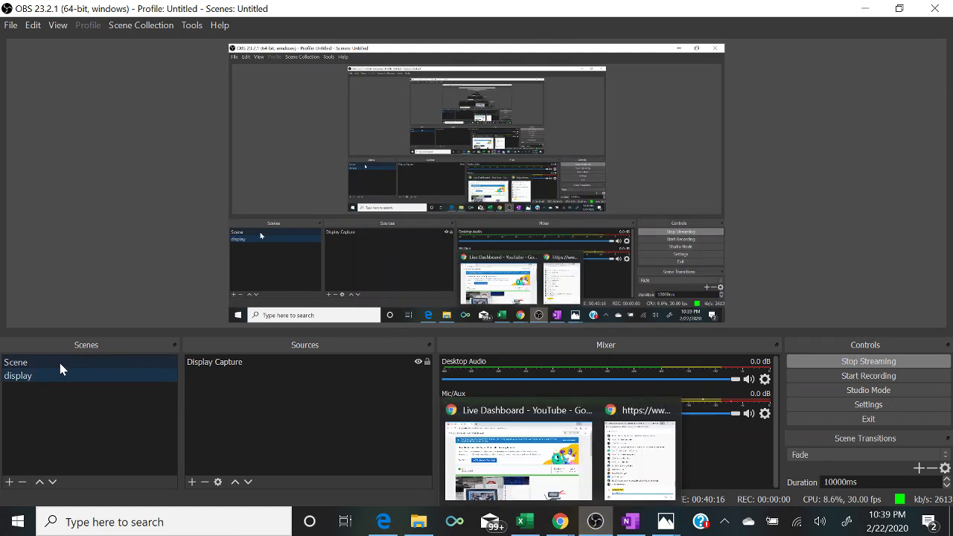
{"action": "left_click", "coordinate": [57, 361]}
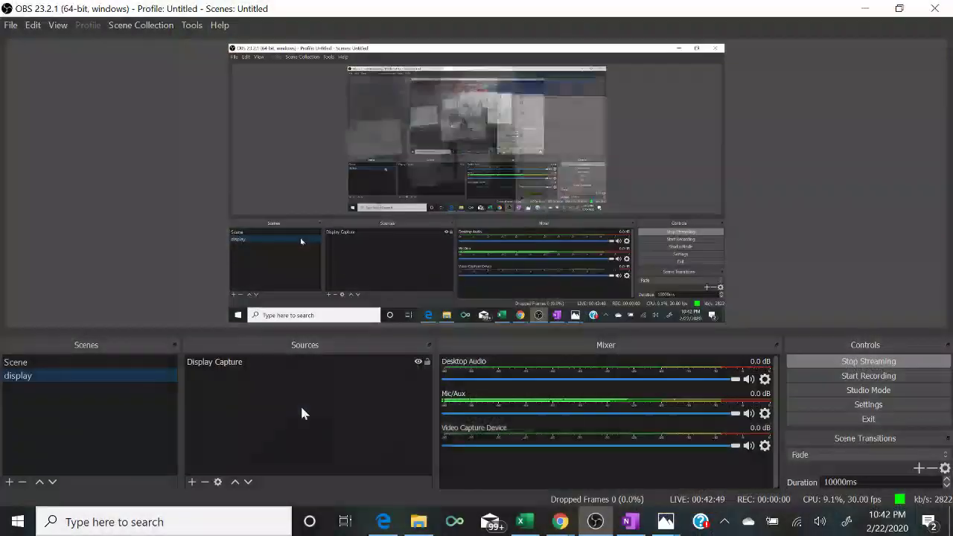
- Type the Rams buyer's name into D2 beside Los Angeles Rams, keeping the live chat in view
{"action": "left_click", "coordinate": [524, 522]}
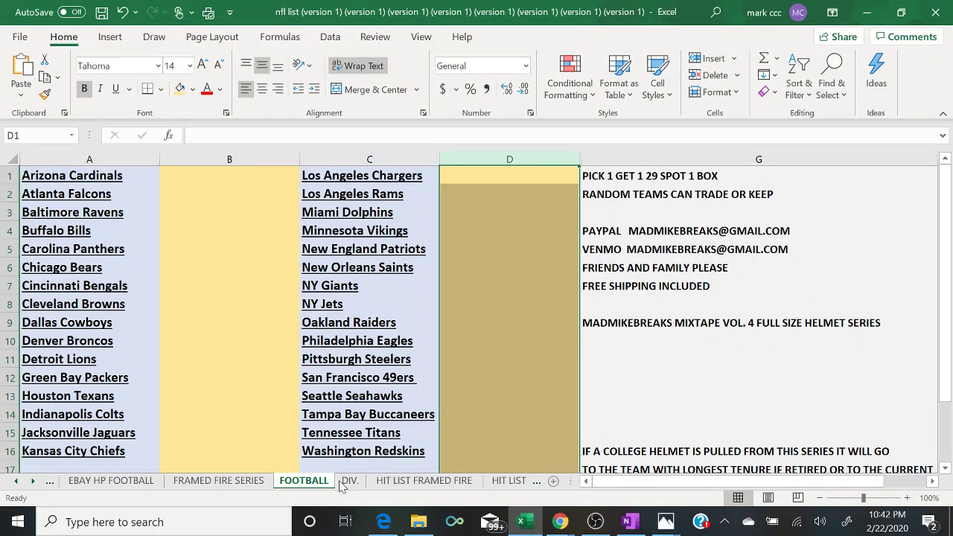
{"action": "mouse_move", "coordinate": [560, 522]}
{"action": "left_click", "coordinate": [627, 455]}
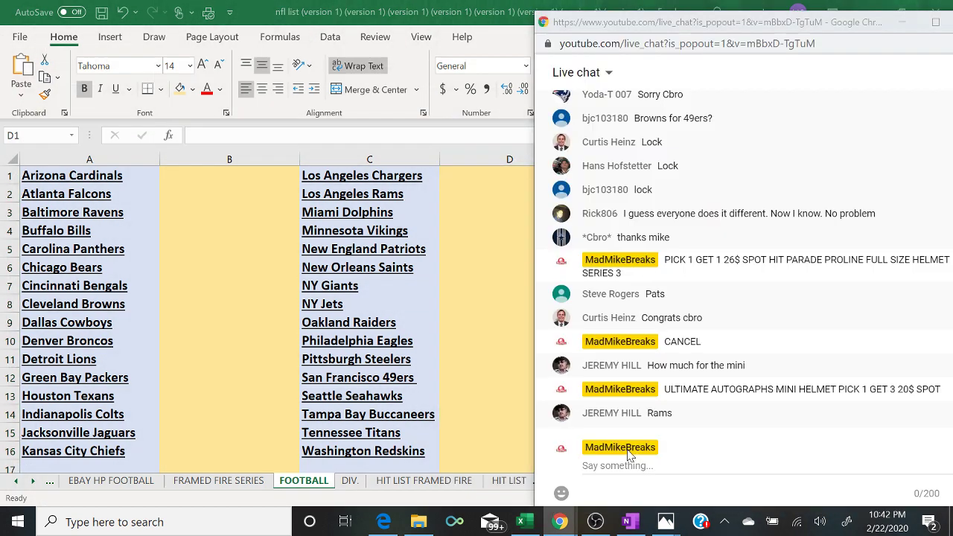
{"action": "left_click", "coordinate": [457, 197]}
{"action": "type", "text": "JEREMY"}
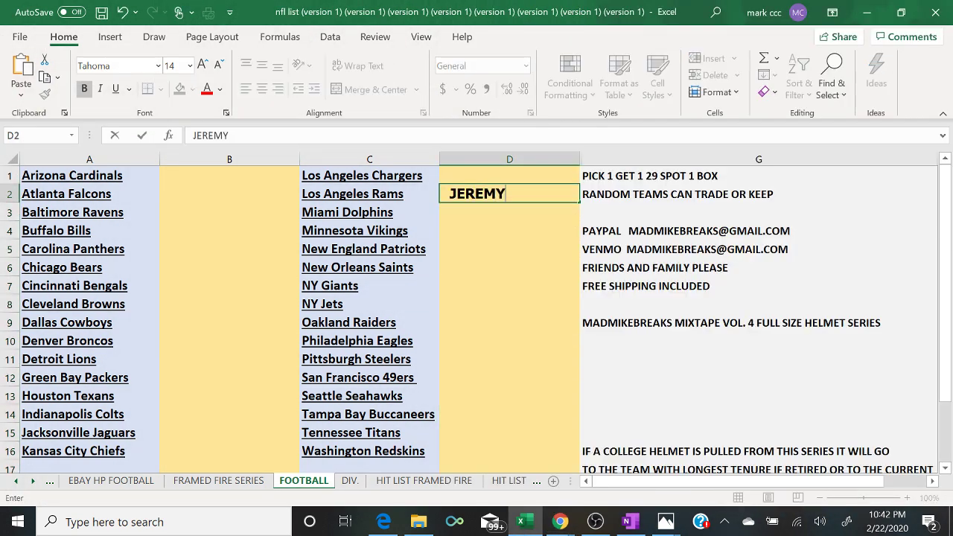
{"action": "key", "text": "Return"}
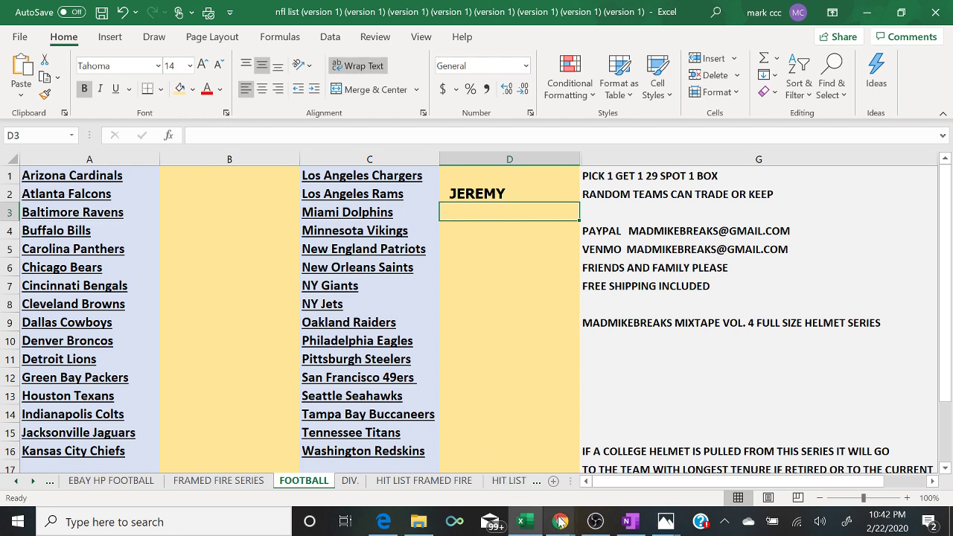
{"action": "mouse_move", "coordinate": [560, 522]}
{"action": "left_click", "coordinate": [637, 477]}
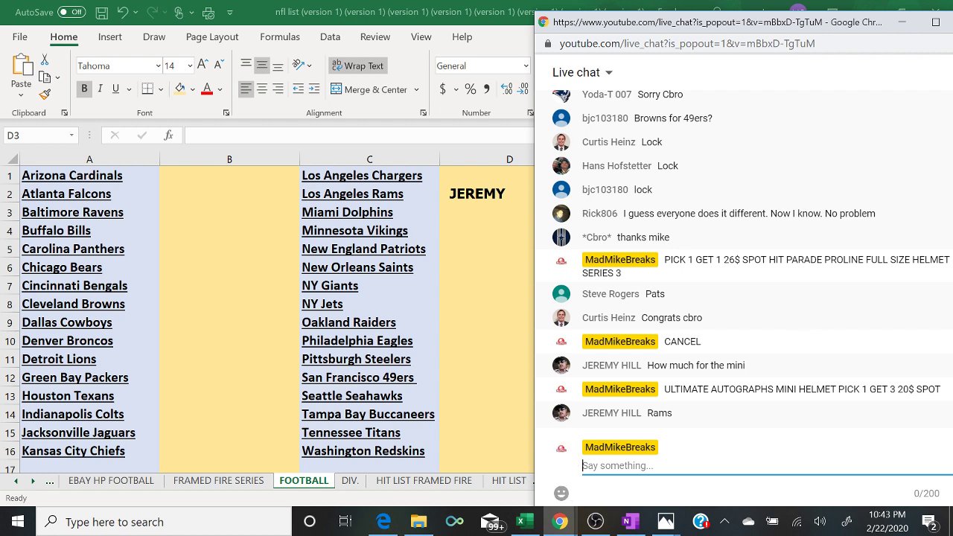
- Cut the stream to the camera-and-chat scene, then return to the desktop FOOTBALL sheet
{"action": "left_click", "coordinate": [586, 524]}
{"action": "left_click", "coordinate": [63, 363]}
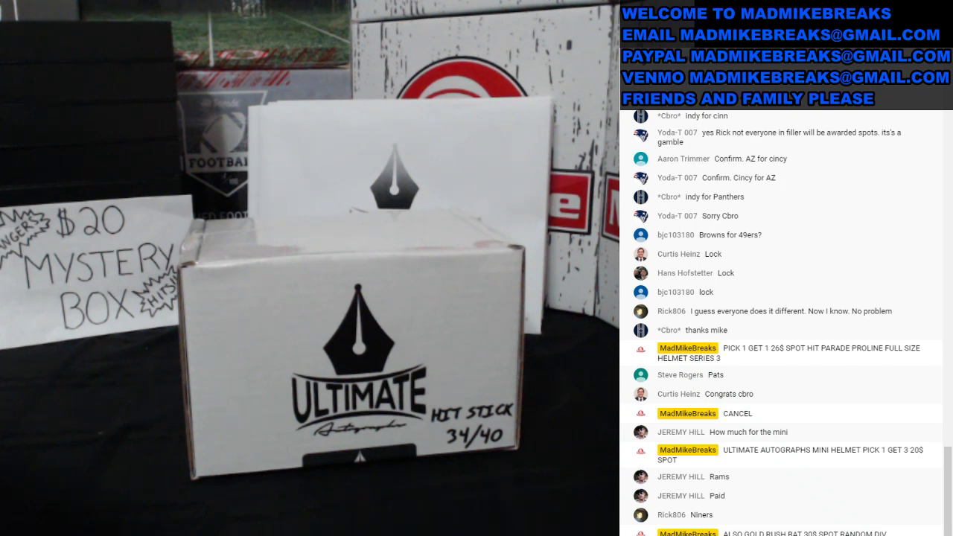
{"action": "key", "text": "Escape"}
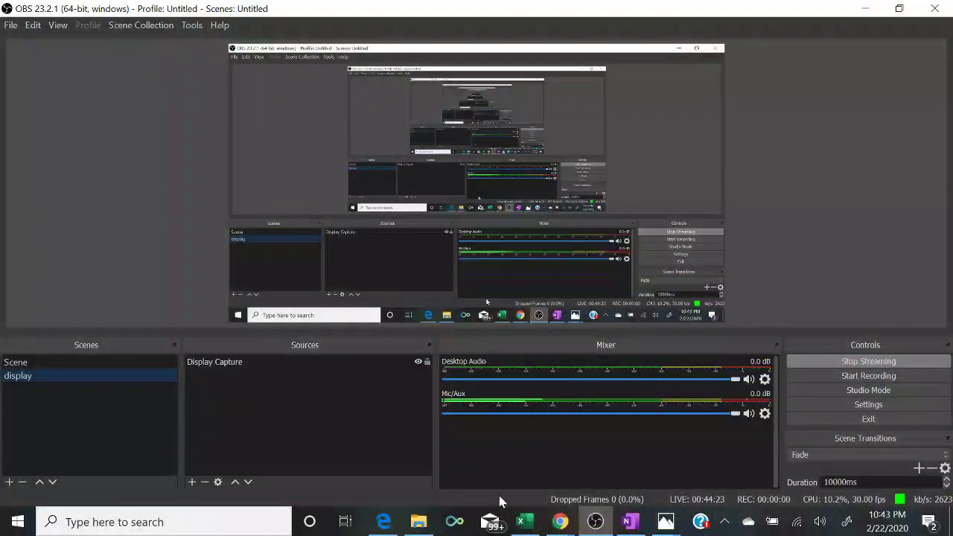
{"action": "left_click", "coordinate": [530, 523]}
- Enter the 49ers buyer's name in D12, correcting a typo, and bring the live chat forward
{"action": "mouse_move", "coordinate": [560, 523]}
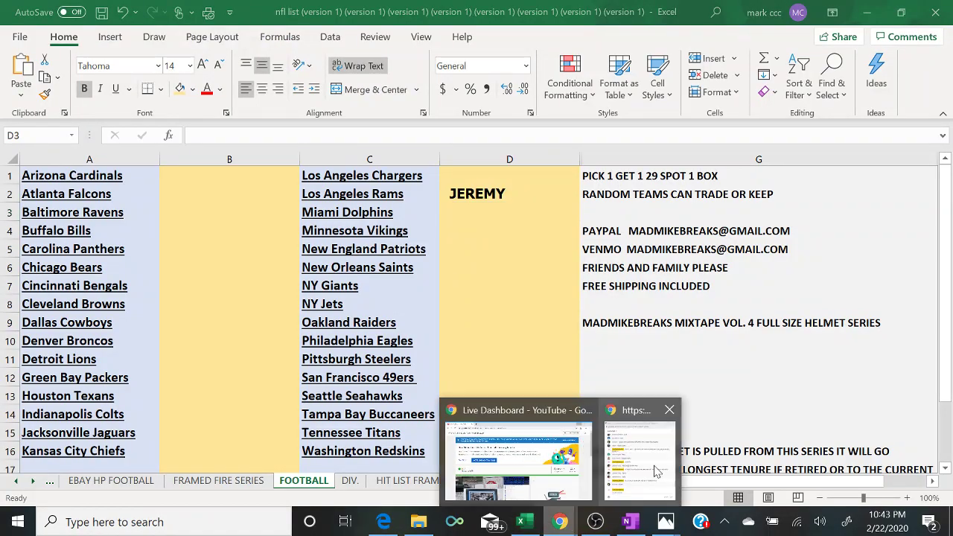
{"action": "left_click", "coordinate": [657, 471]}
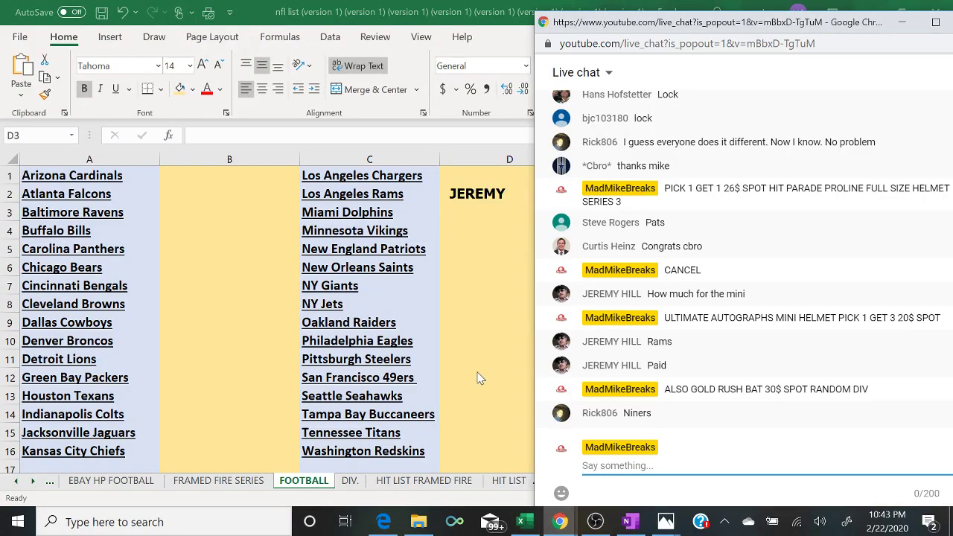
{"action": "left_click", "coordinate": [473, 380]}
{"action": "type", "text": "RIJCK"}
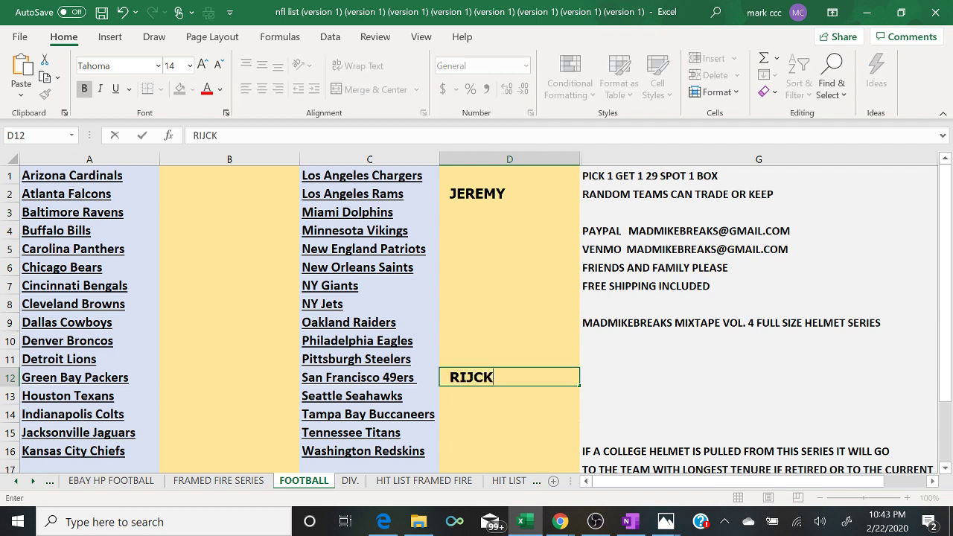
{"action": "key", "text": "BackSpace"}
{"action": "key", "text": "BackSpace"}
{"action": "key", "text": "BackSpace"}
{"action": "type", "text": "CK"}
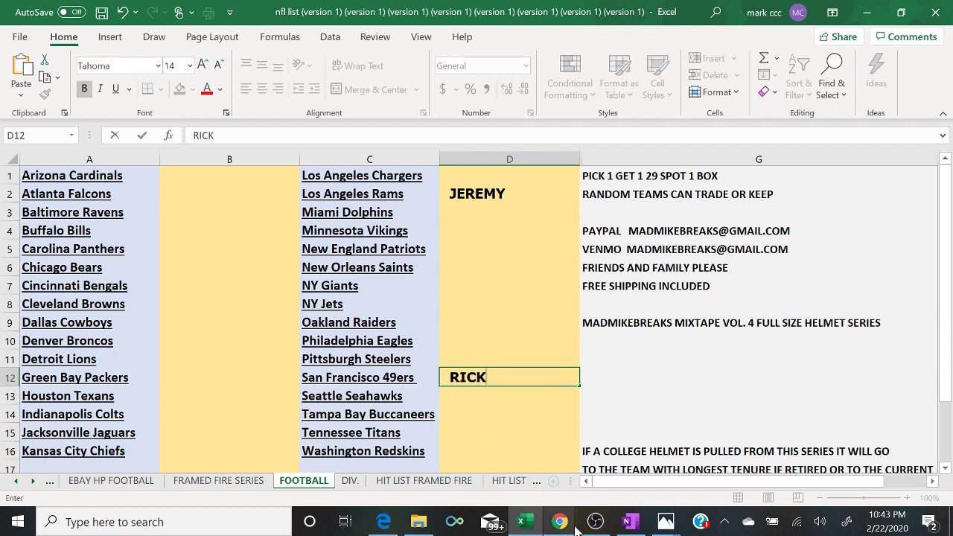
{"action": "left_click", "coordinate": [558, 523]}
{"action": "left_click", "coordinate": [643, 475]}
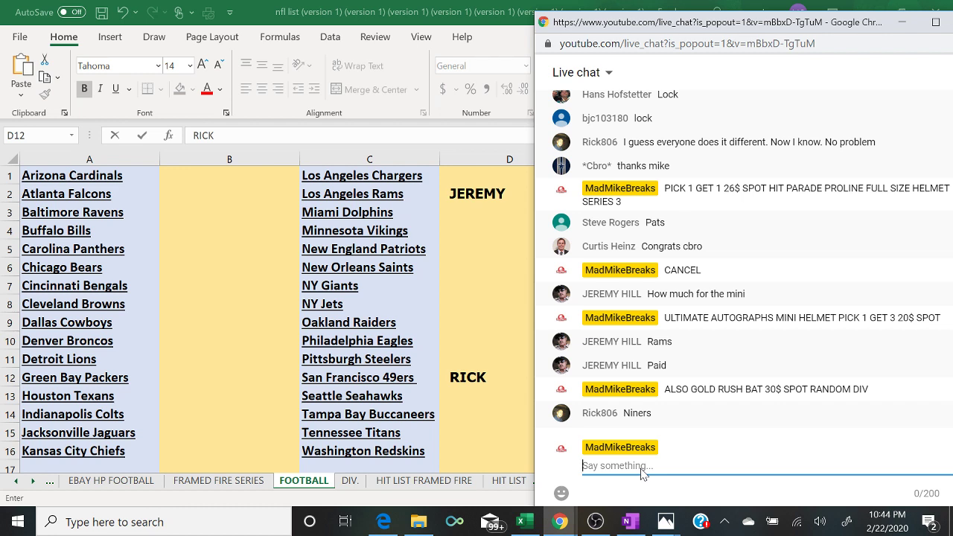
- Fill the Rams buyer's cell D2 green to mark it paid
{"action": "left_click", "coordinate": [475, 190]}
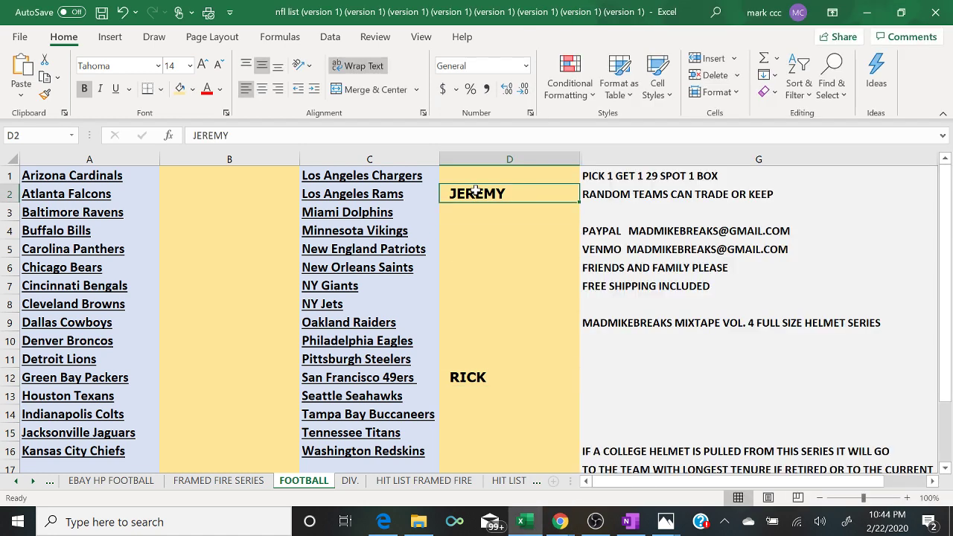
{"action": "left_click", "coordinate": [192, 89]}
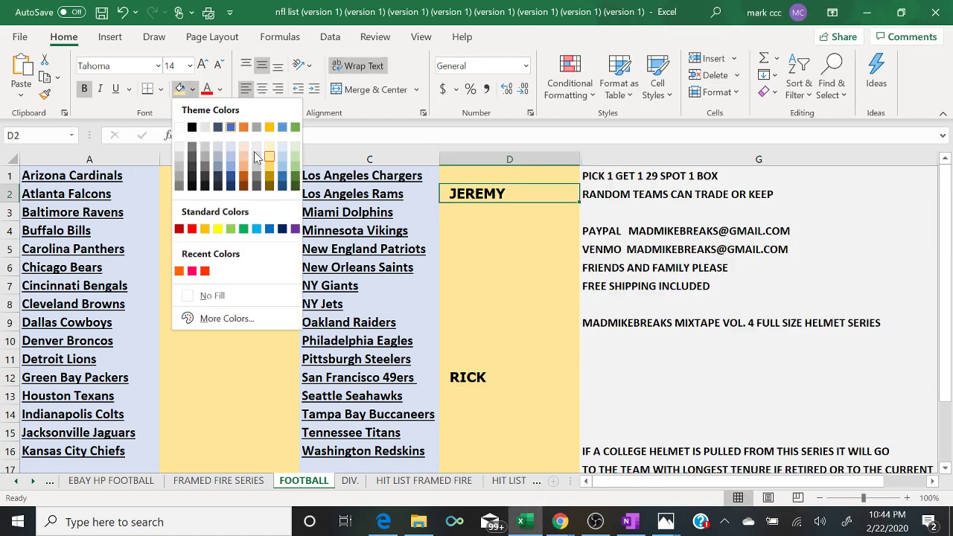
{"action": "left_click", "coordinate": [295, 171]}
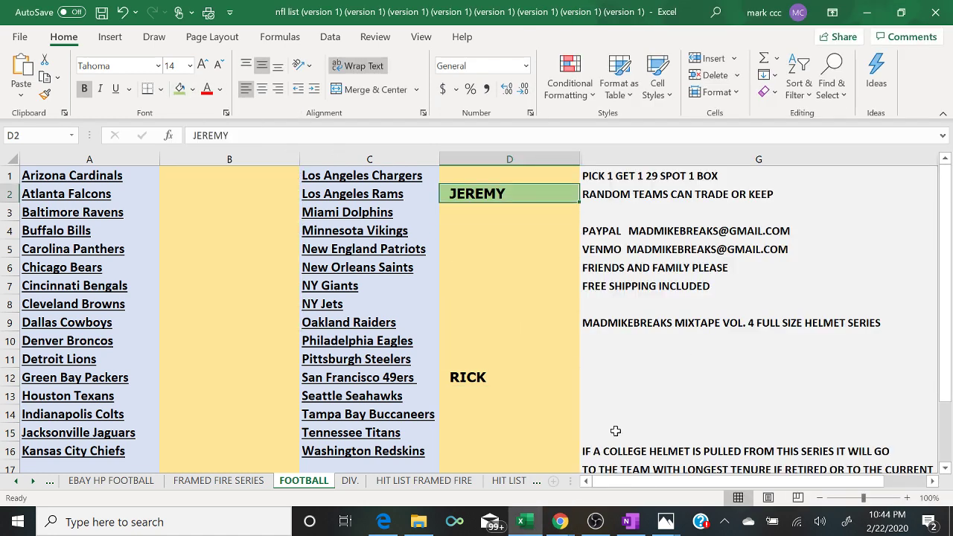
{"action": "left_click", "coordinate": [560, 522]}
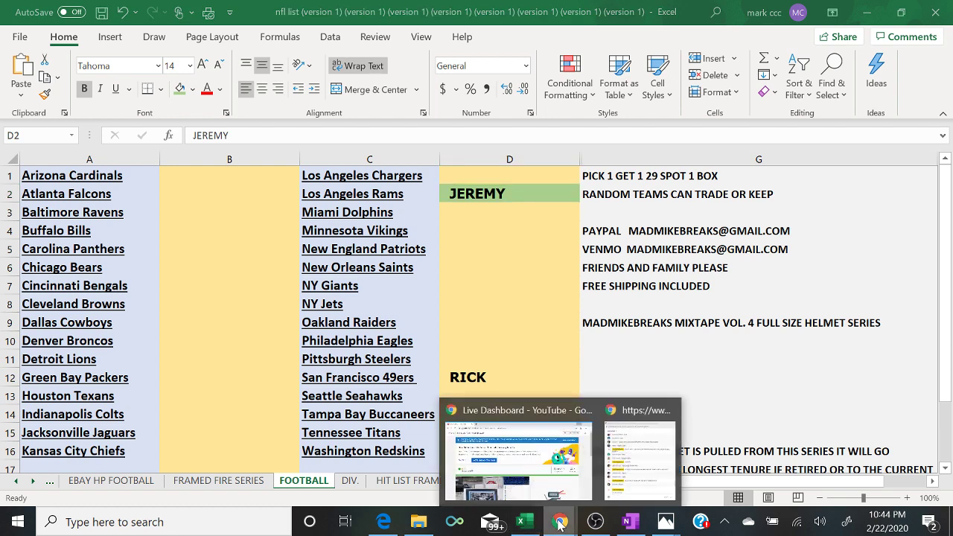
- Post '6 TO CLOSE ON MINI PICK 1 GET 3 20$ SPOT' in the live chat
{"action": "left_click", "coordinate": [672, 464]}
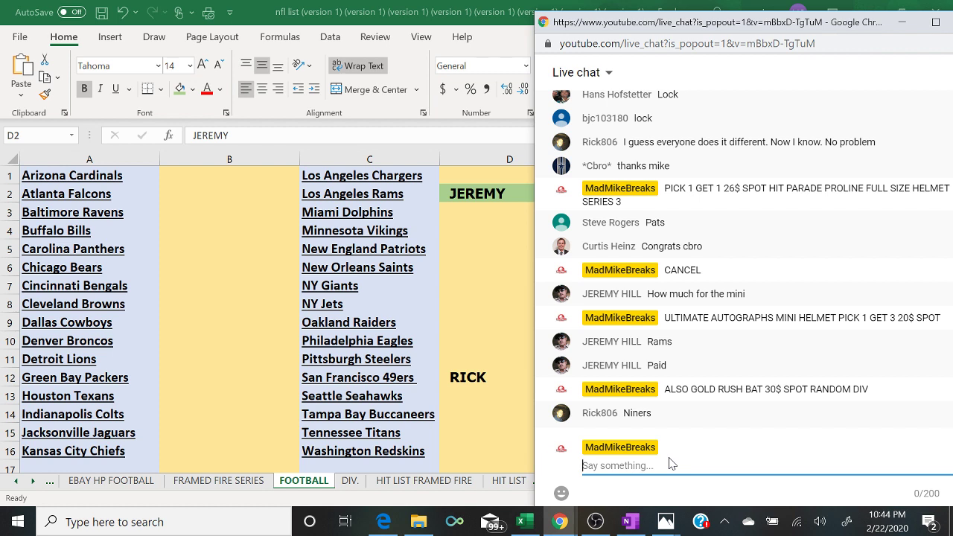
{"action": "type", "text": "6 TO CLOSE ON MINI"}
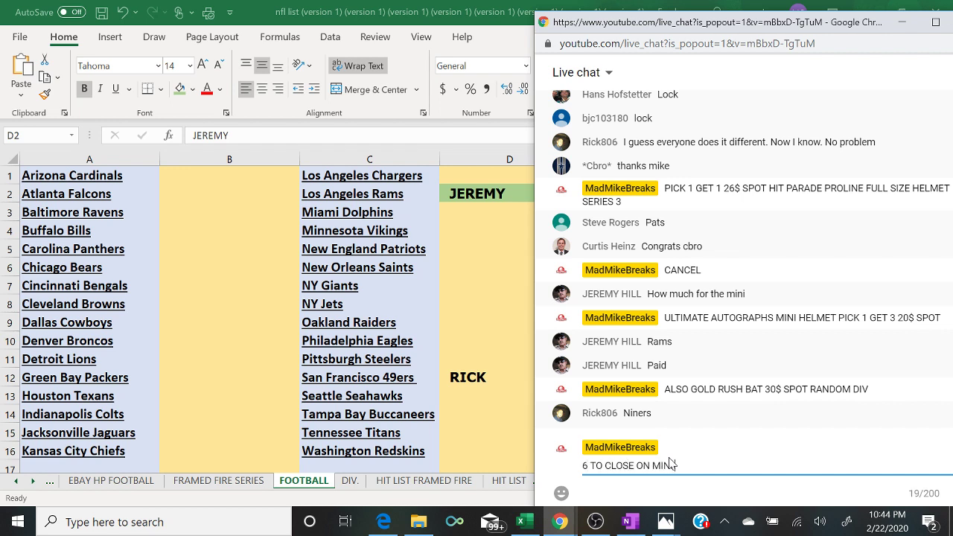
{"action": "type", "text": " PICK 1 "}
{"action": "type", "text": "GET "}
{"action": "type", "text": "3 20$ SPO"}
{"action": "type", "text": "T"}
{"action": "key", "text": "Return"}
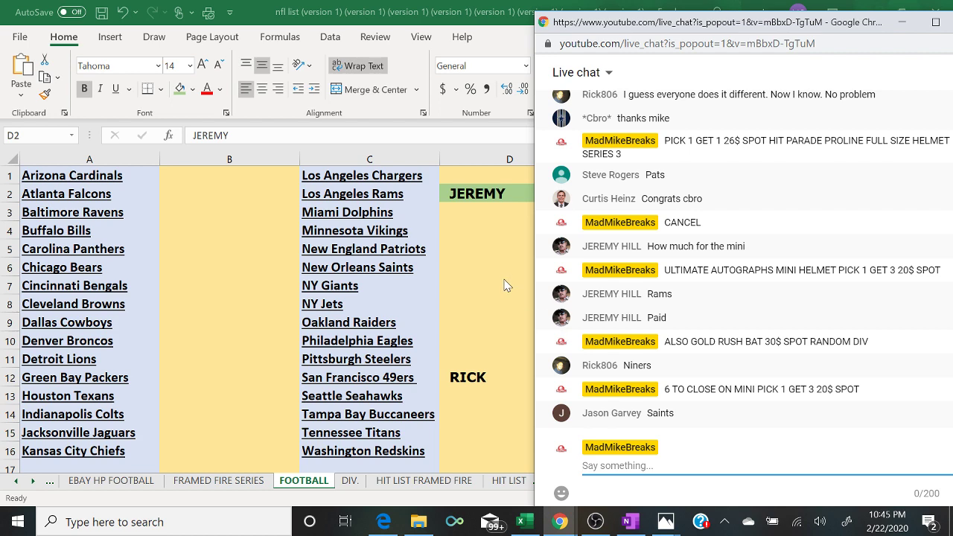
- Enter the Saints buyer's name in D6, then switch to the DIV. sheet
{"action": "left_click", "coordinate": [477, 272]}
{"action": "left_click", "coordinate": [476, 268]}
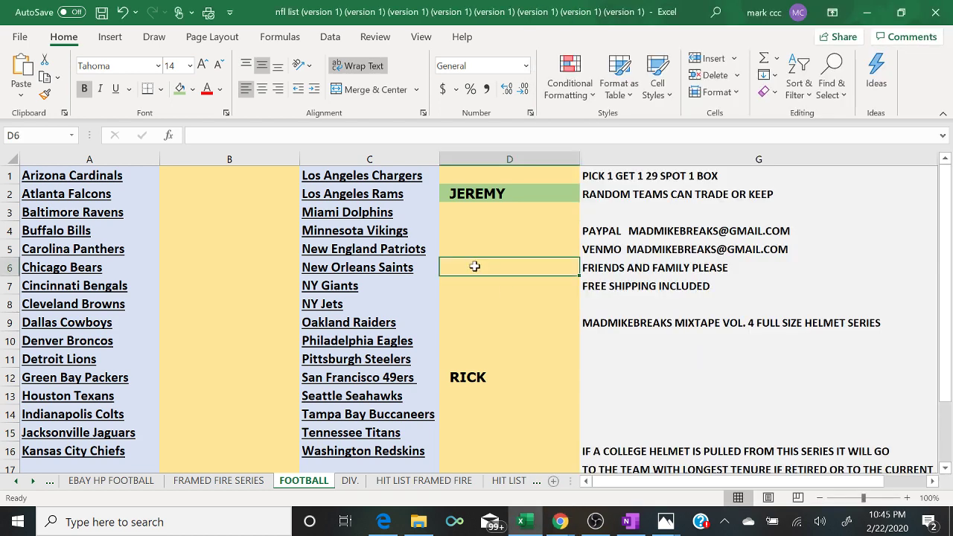
{"action": "type", "text": "JASON"}
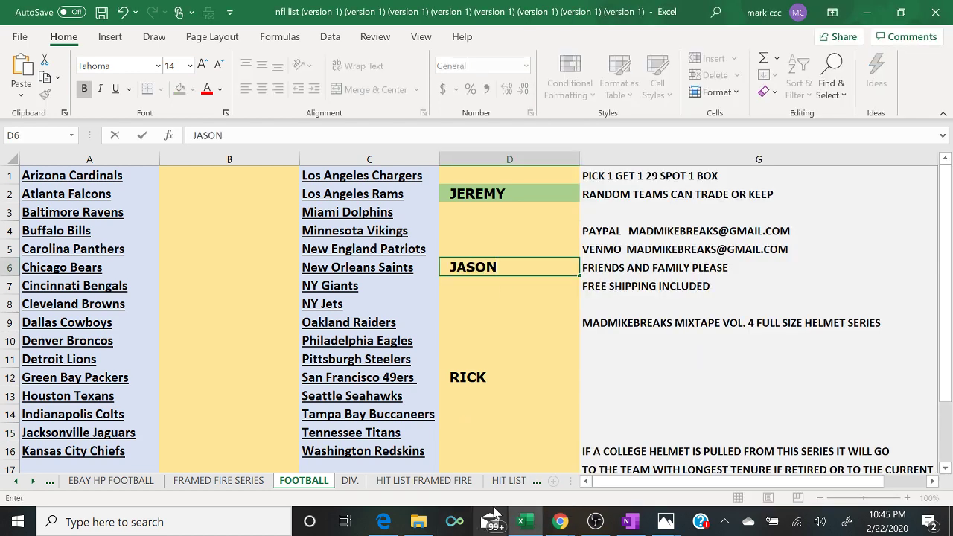
{"action": "left_click", "coordinate": [350, 481]}
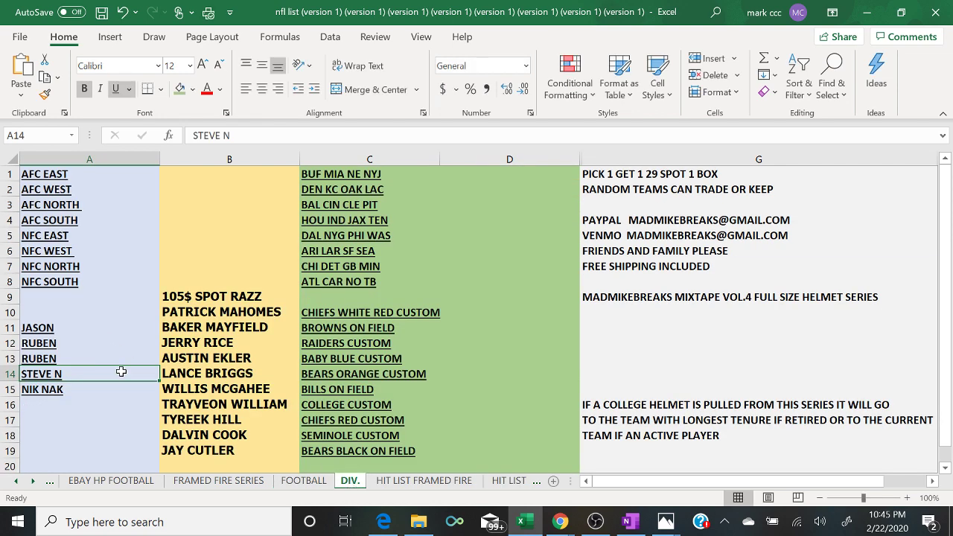
{"action": "key", "text": "BackSpace"}
{"action": "key", "text": "Up"}
{"action": "key", "text": "Up"}
{"action": "key", "text": "Up"}
{"action": "key", "text": "Up"}
{"action": "key", "text": "Up"}
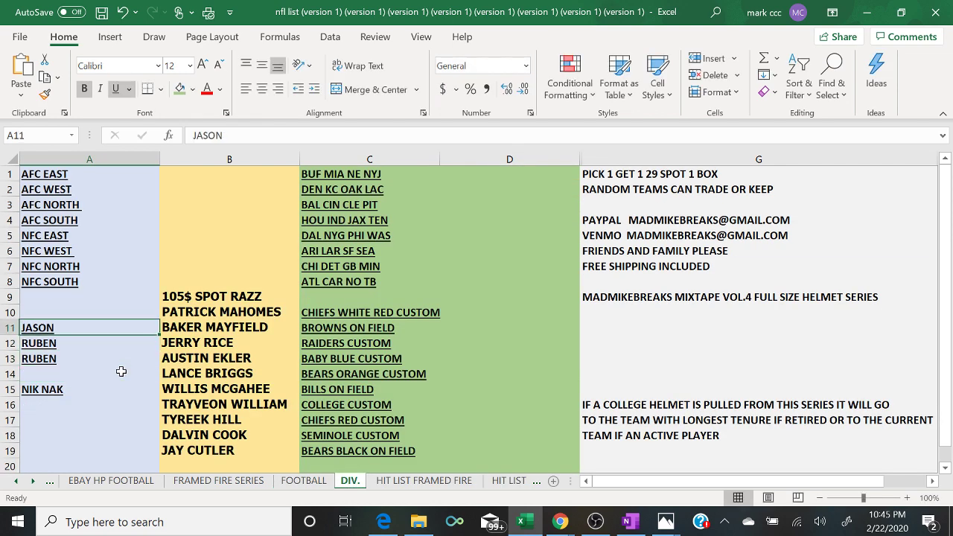
{"action": "key", "text": "Right"}
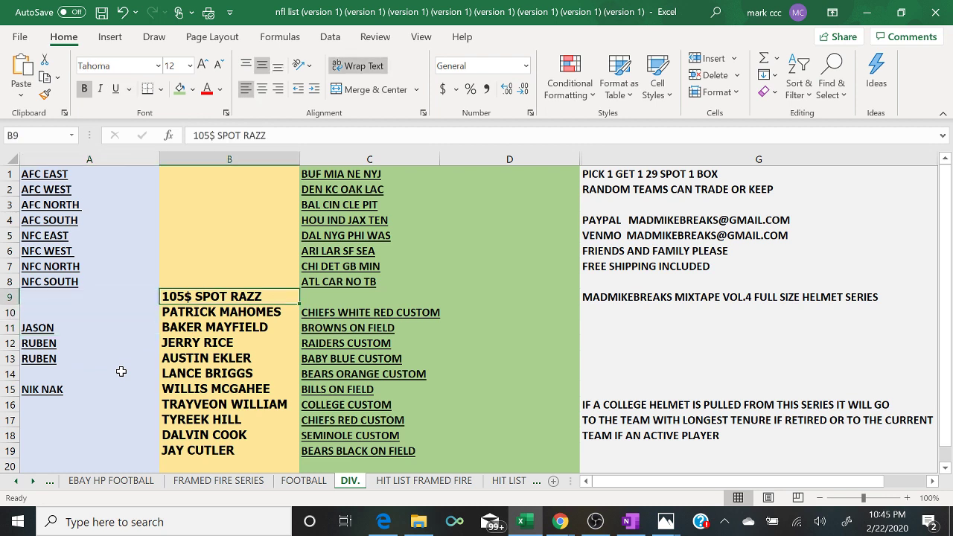
{"action": "key", "text": "Down"}
{"action": "key", "text": "Down"}
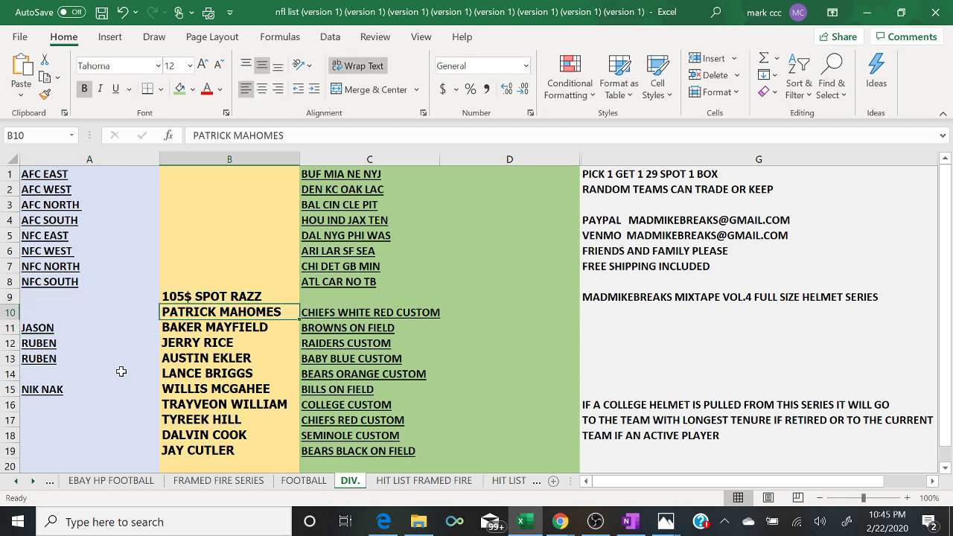
{"action": "key", "text": "Up"}
{"action": "key", "text": "Down"}
{"action": "key", "text": "Down"}
{"action": "key", "text": "Down"}
{"action": "key", "text": "Down"}
{"action": "key", "text": "Down"}
{"action": "key", "text": "Down"}
{"action": "key", "text": "Down"}
{"action": "key", "text": "Down"}
{"action": "key", "text": "Down"}
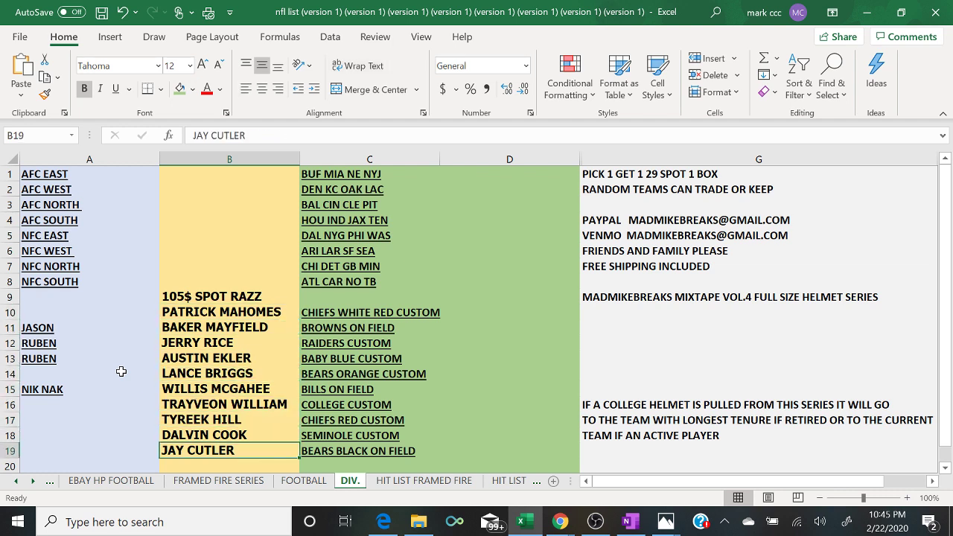
{"action": "key", "text": "Up"}
{"action": "key", "text": "Up"}
{"action": "key", "text": "Up"}
{"action": "key", "text": "Up"}
{"action": "key", "text": "Up"}
{"action": "key", "text": "Up"}
{"action": "key", "text": "Up"}
{"action": "key", "text": "Up"}
{"action": "key", "text": "Up"}
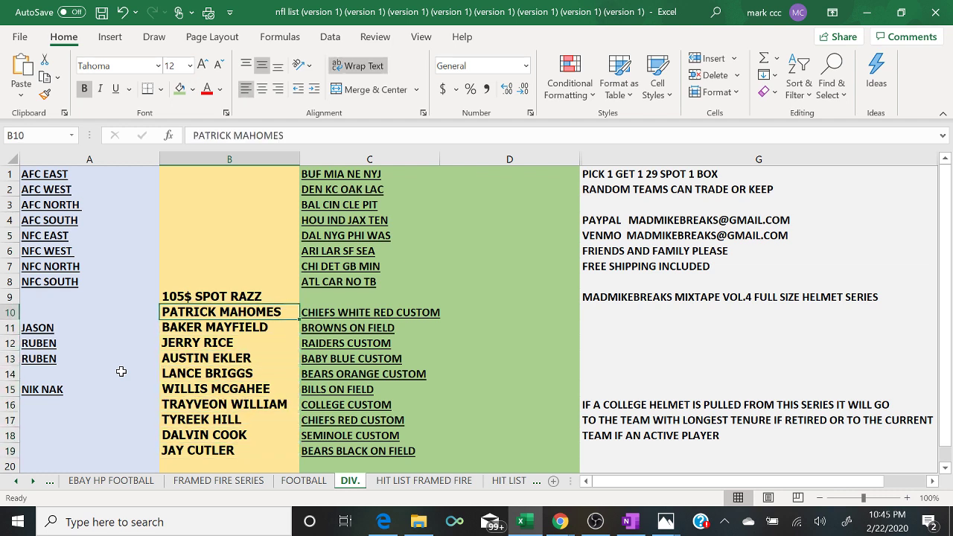
{"action": "key", "text": "Down"}
{"action": "key", "text": "Down"}
{"action": "key", "text": "Down"}
{"action": "key", "text": "Down"}
{"action": "key", "text": "Down"}
{"action": "key", "text": "Down"}
{"action": "key", "text": "Down"}
{"action": "key", "text": "Down"}
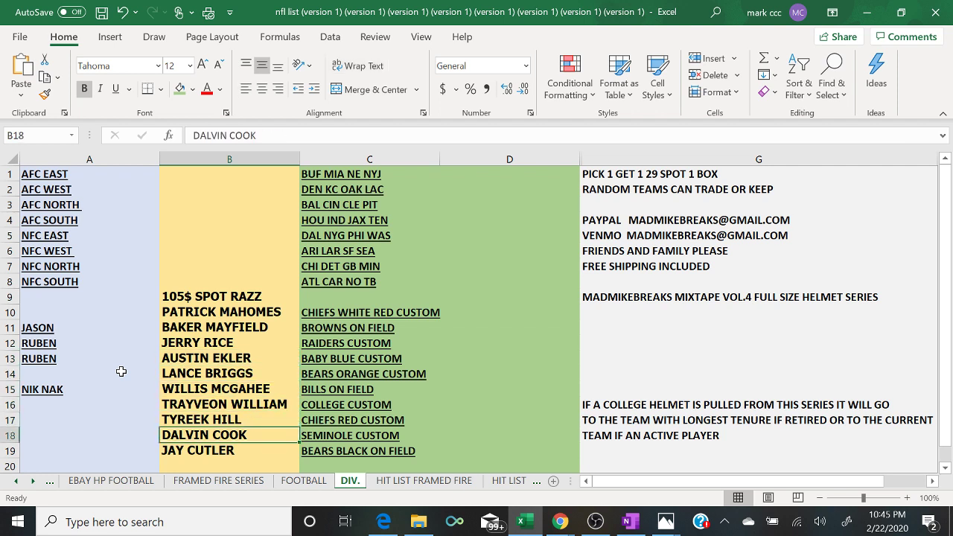
{"action": "key", "text": "Up"}
{"action": "key", "text": "Up"}
{"action": "key", "text": "Up"}
{"action": "key", "text": "Up"}
{"action": "key", "text": "Up"}
{"action": "key", "text": "Up"}
{"action": "key", "text": "Up"}
{"action": "key", "text": "Up"}
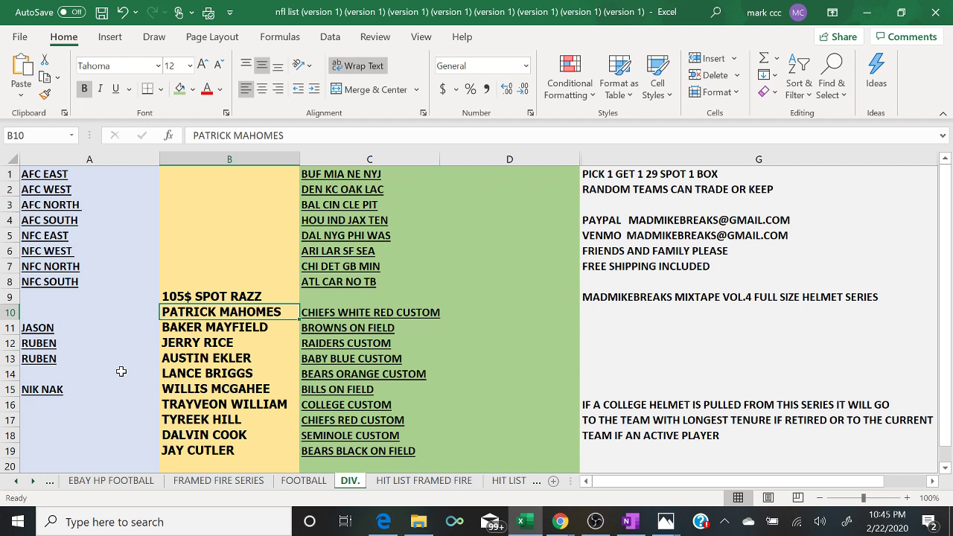
{"action": "key", "text": "Down"}
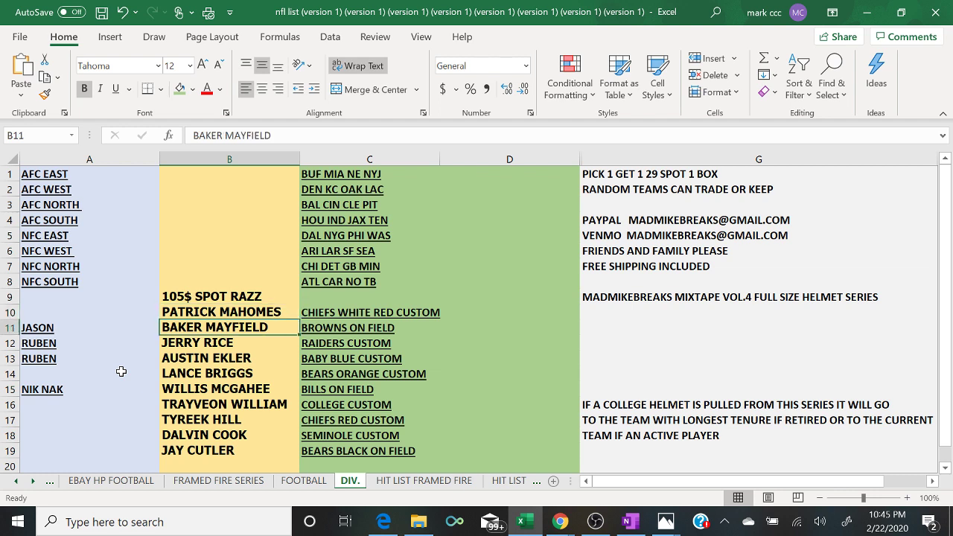
{"action": "key", "text": "Up"}
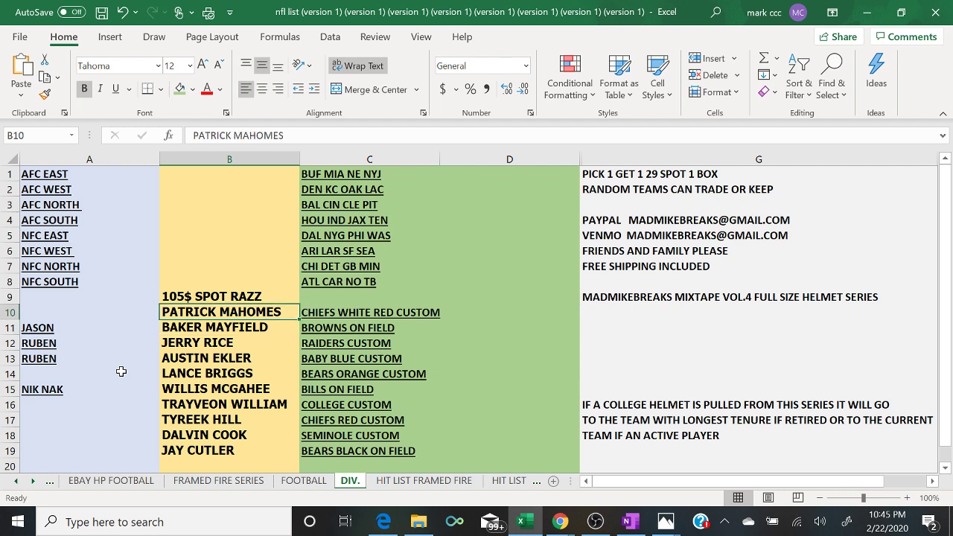
{"action": "key", "text": "Right"}
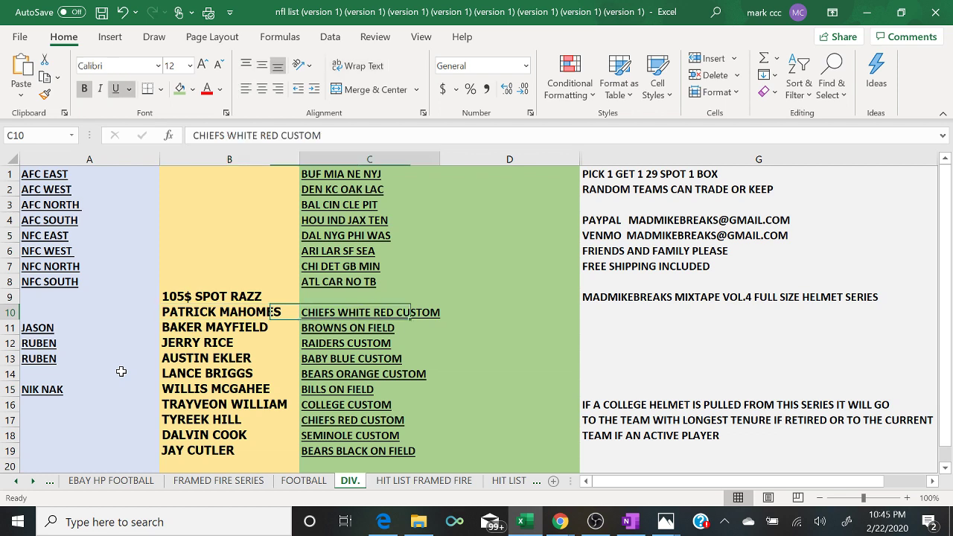
{"action": "key", "text": "Left"}
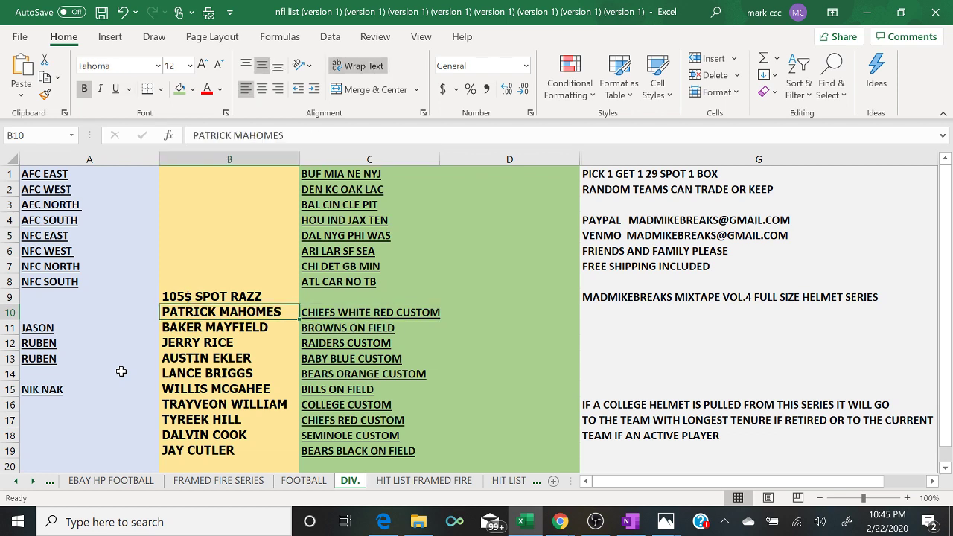
{"action": "key", "text": "Down"}
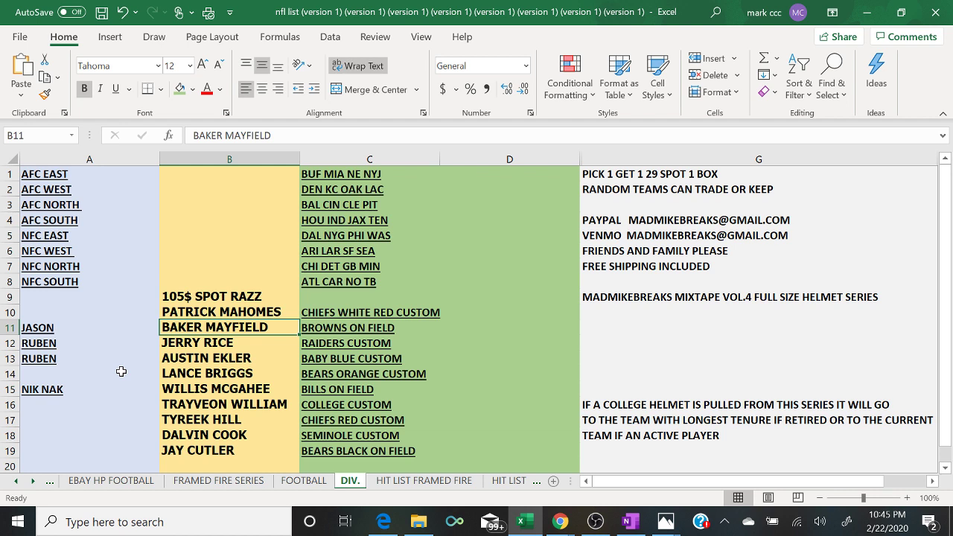
{"action": "key", "text": "Right"}
{"action": "key", "text": "Left"}
{"action": "key", "text": "Down"}
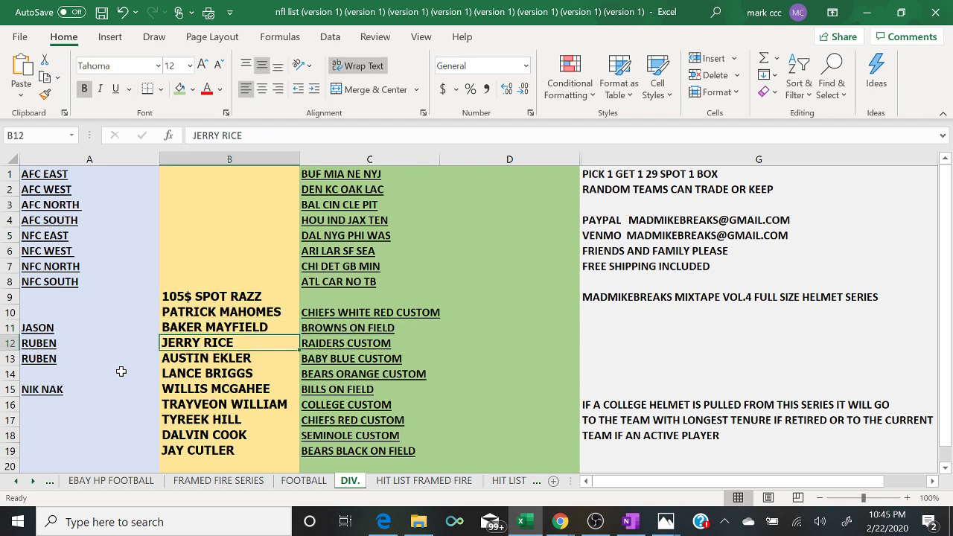
{"action": "key", "text": "Right"}
{"action": "key", "text": "Left"}
{"action": "key", "text": "Down"}
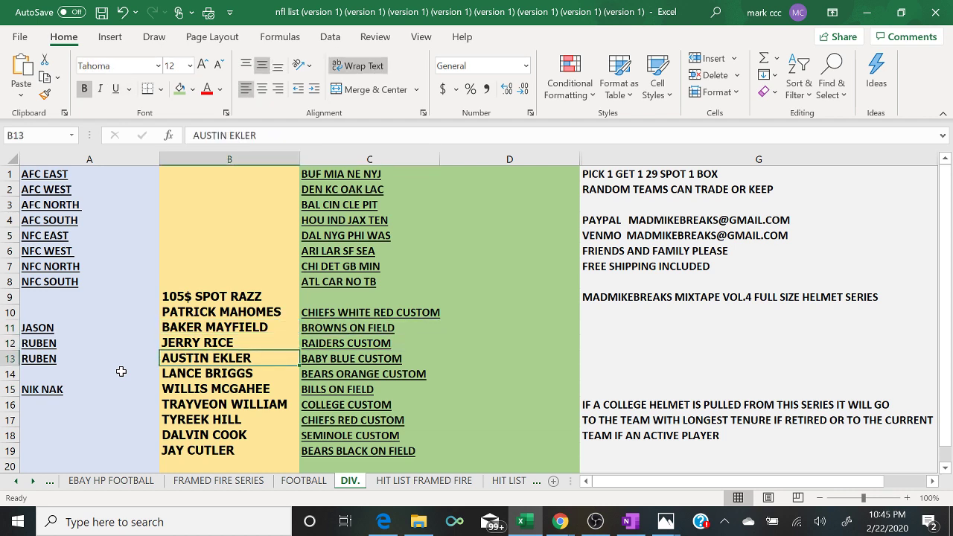
{"action": "key", "text": "Right"}
{"action": "key", "text": "Left"}
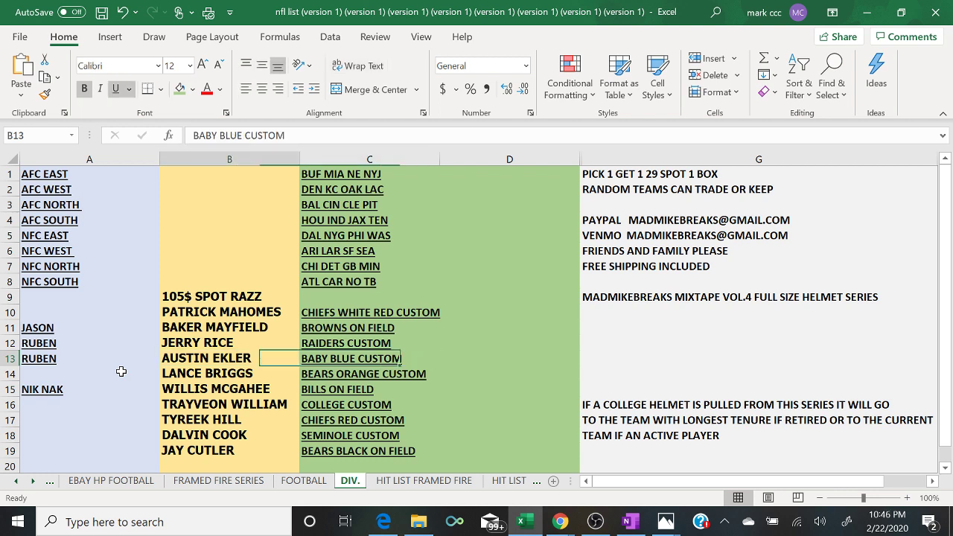
{"action": "key", "text": "Down"}
{"action": "key", "text": "Right"}
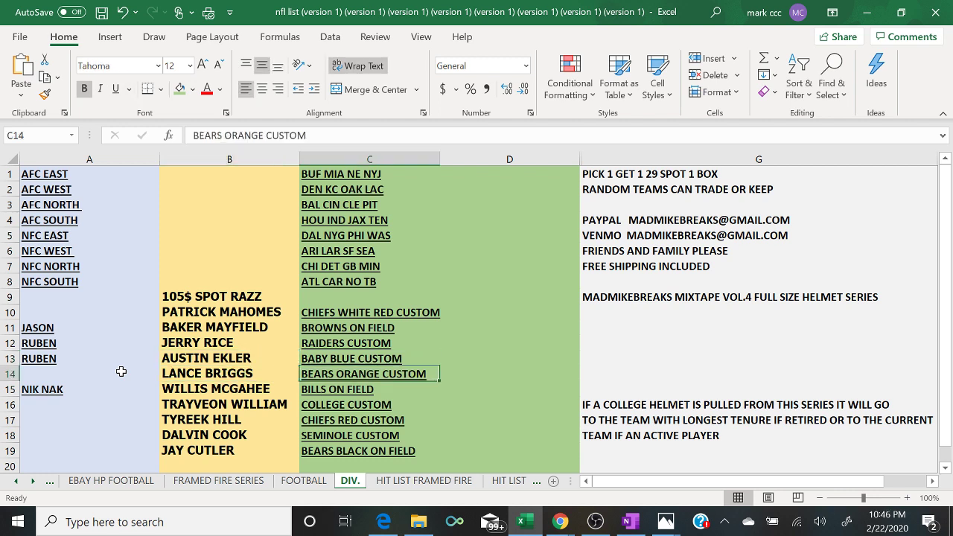
{"action": "key", "text": "Left"}
{"action": "key", "text": "Down"}
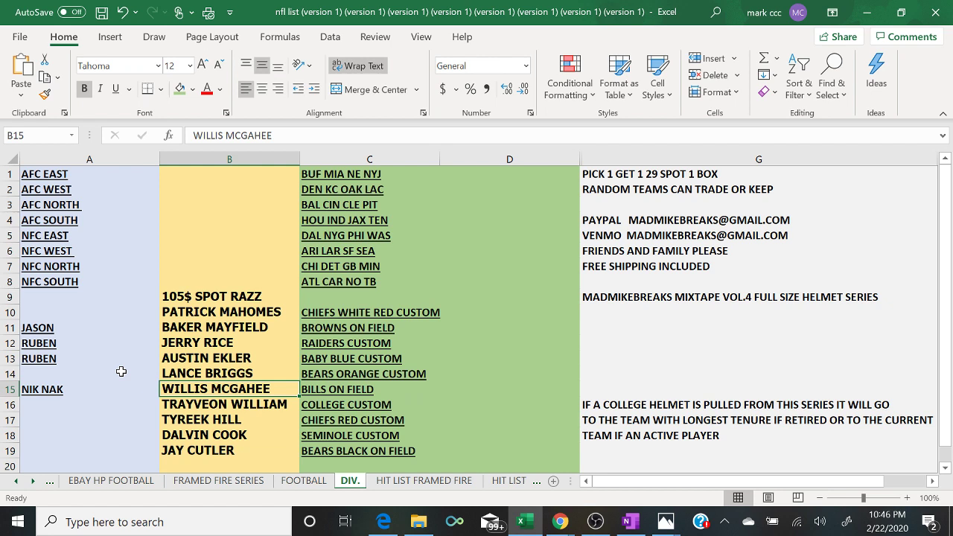
{"action": "key", "text": "Down"}
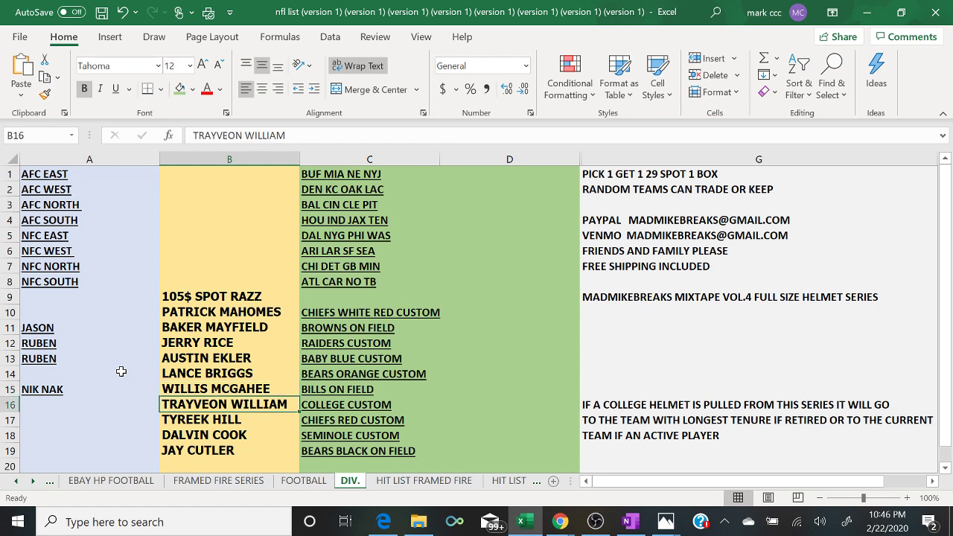
{"action": "key", "text": "Right"}
{"action": "key", "text": "Left"}
{"action": "key", "text": "Down"}
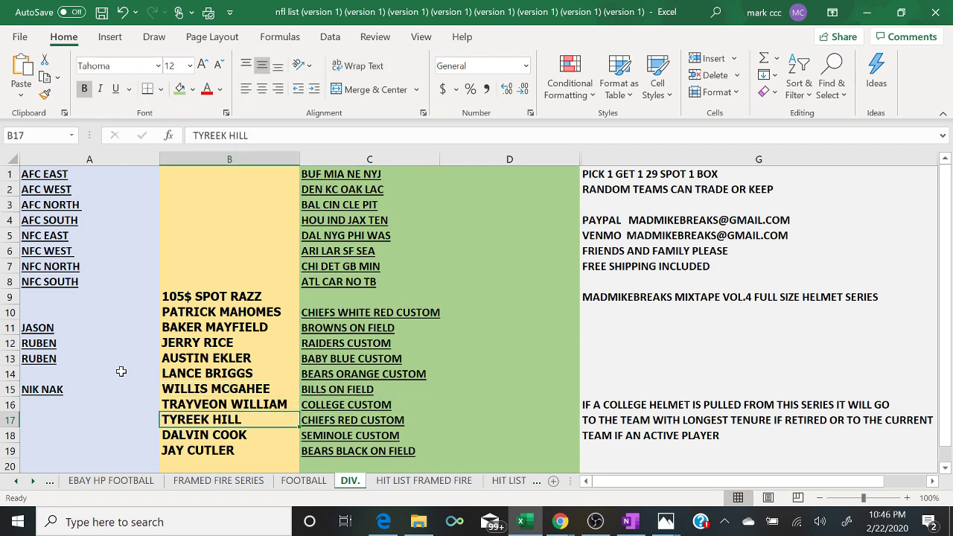
{"action": "key", "text": "Right"}
{"action": "key", "text": "Left"}
{"action": "key", "text": "Down"}
{"action": "key", "text": "Right"}
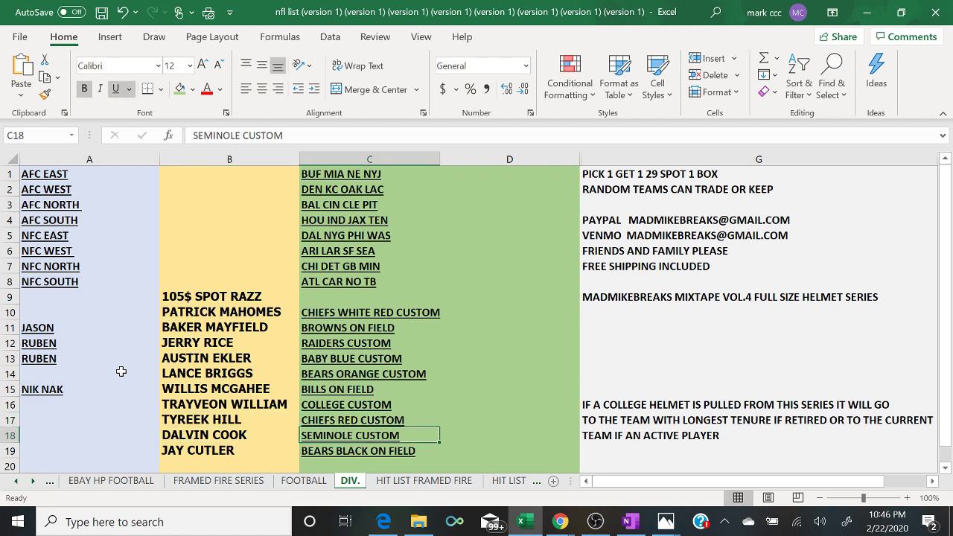
{"action": "key", "text": "Left"}
{"action": "key", "text": "Down"}
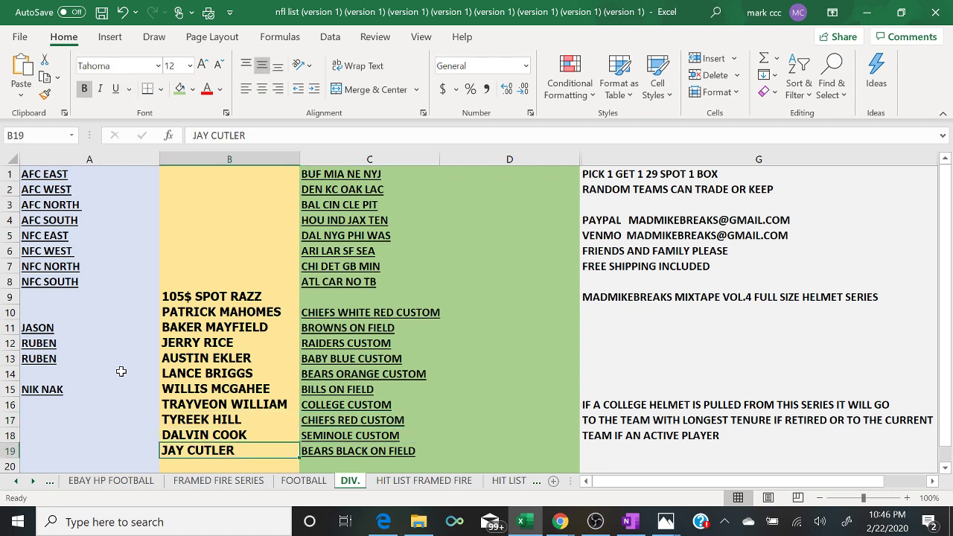
{"action": "key", "text": "Up"}
{"action": "key", "text": "Up"}
{"action": "key", "text": "Up"}
{"action": "key", "text": "Up"}
{"action": "key", "text": "Up"}
{"action": "key", "text": "Up"}
{"action": "key", "text": "Up"}
{"action": "key", "text": "Up"}
{"action": "key", "text": "Up"}
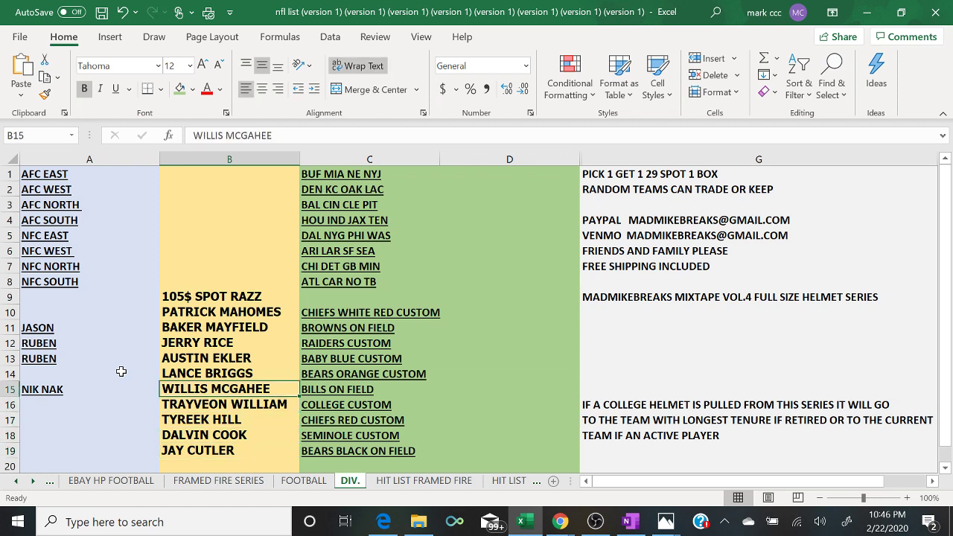
{"action": "key", "text": "Left"}
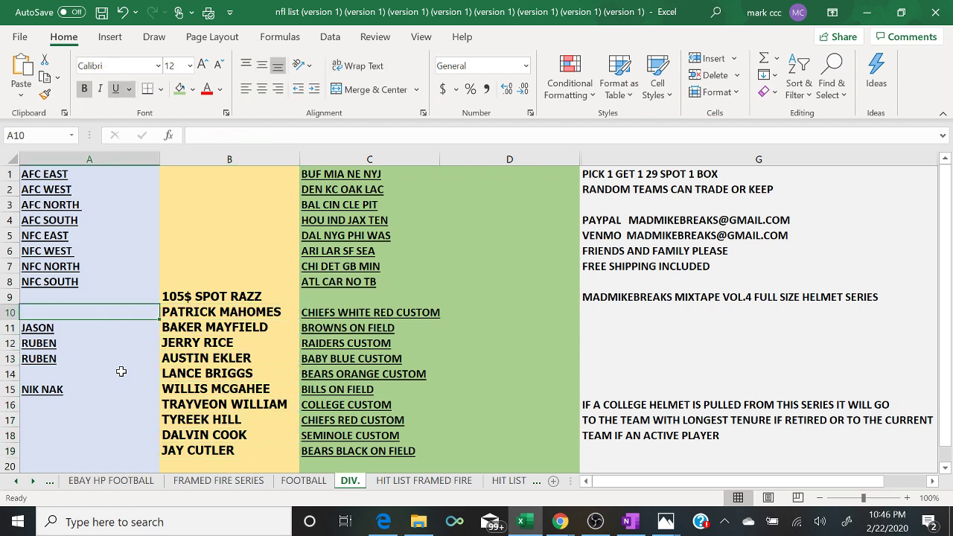
- Leave the EBAY HP FOOTBALL sheet for the FOOTBALL buyer sheet and bring the YouTube live chat forward
{"action": "left_click", "coordinate": [120, 481]}
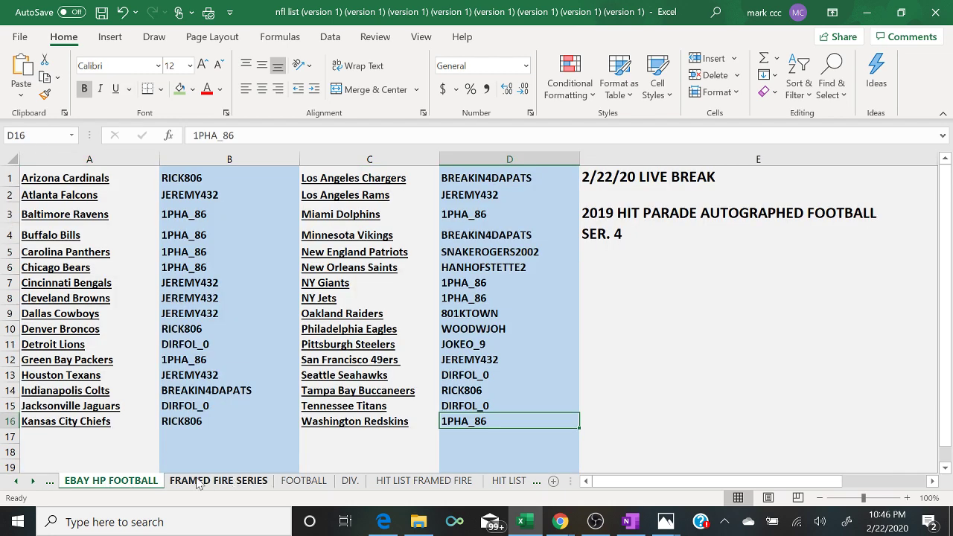
{"action": "left_click", "coordinate": [311, 483]}
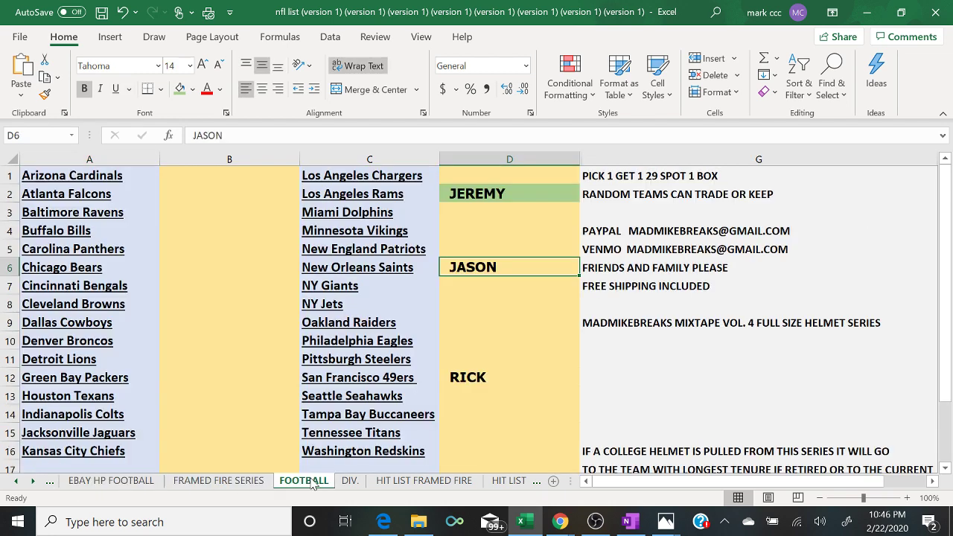
{"action": "mouse_move", "coordinate": [560, 522]}
{"action": "left_click", "coordinate": [648, 458]}
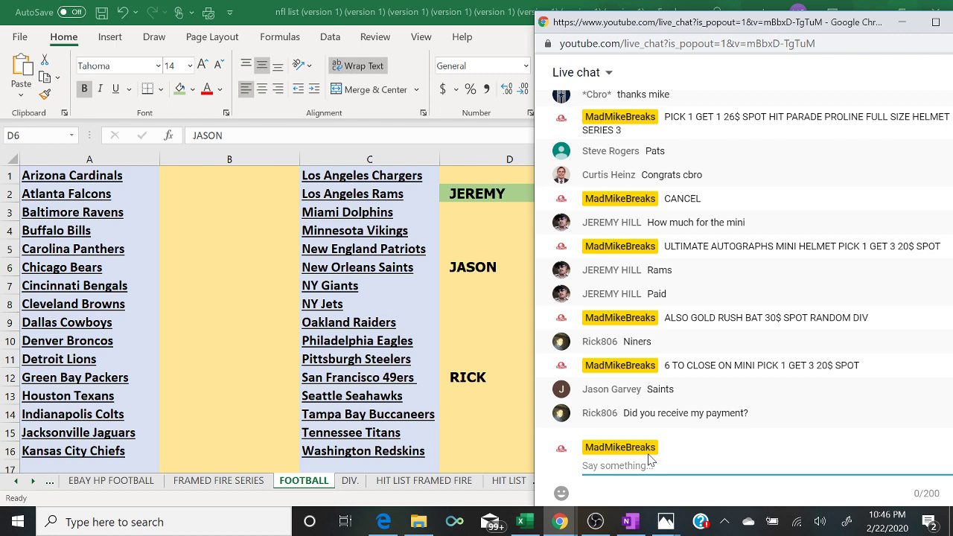
- Fill RICK's San Francisco 49ers cell D12 green to mark it paid
{"action": "left_click", "coordinate": [457, 378]}
{"action": "left_click", "coordinate": [179, 88]}
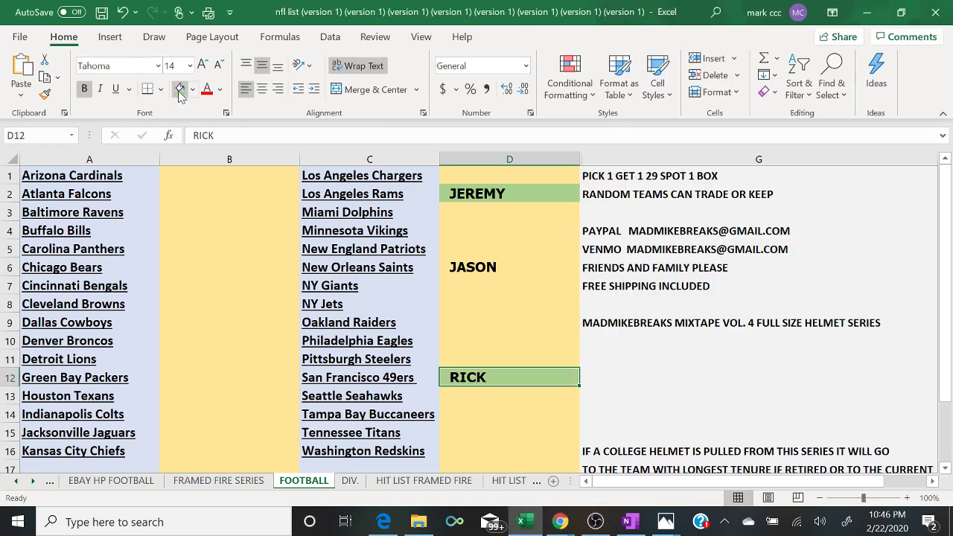
{"action": "mouse_move", "coordinate": [560, 521]}
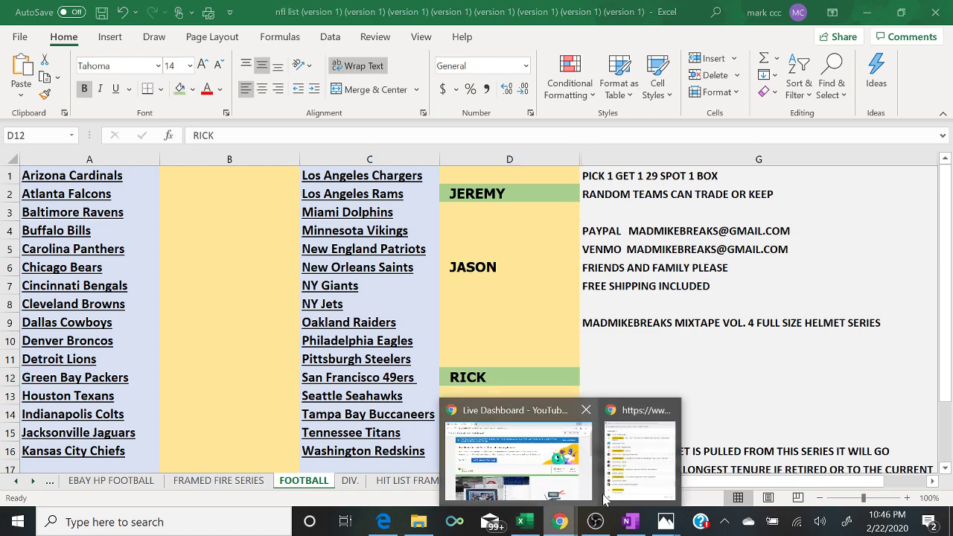
{"action": "left_click", "coordinate": [630, 485]}
- Post '5 TO CLOSE MINI' in the live chat, then bring OBS Studio forward
{"action": "left_click", "coordinate": [630, 486]}
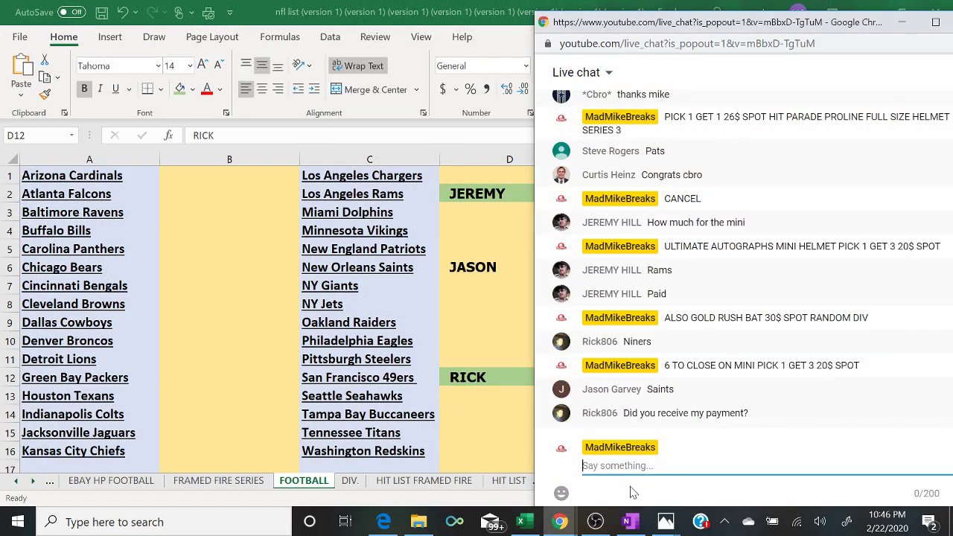
{"action": "type", "text": "5 TO CLOSE MINI"}
{"action": "key", "text": "Return"}
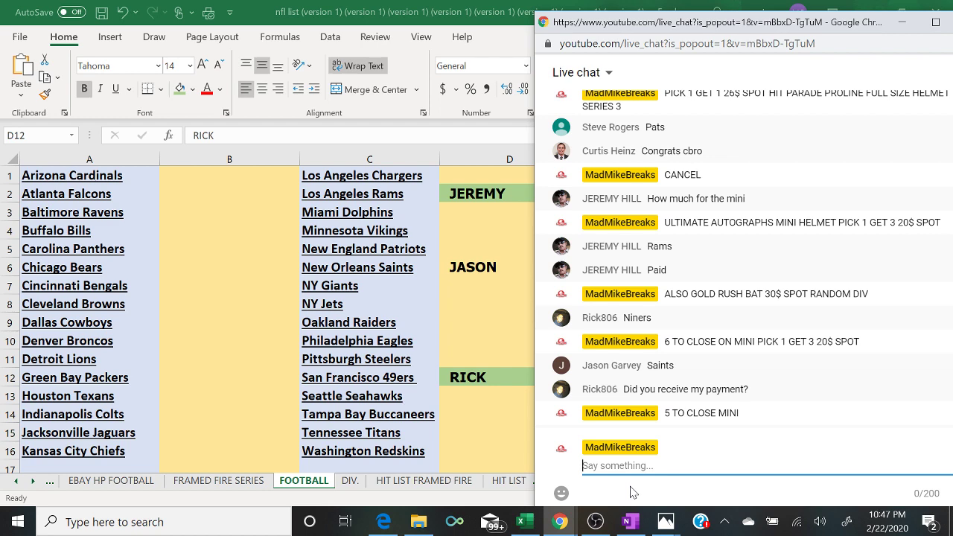
{"action": "left_click", "coordinate": [596, 522]}
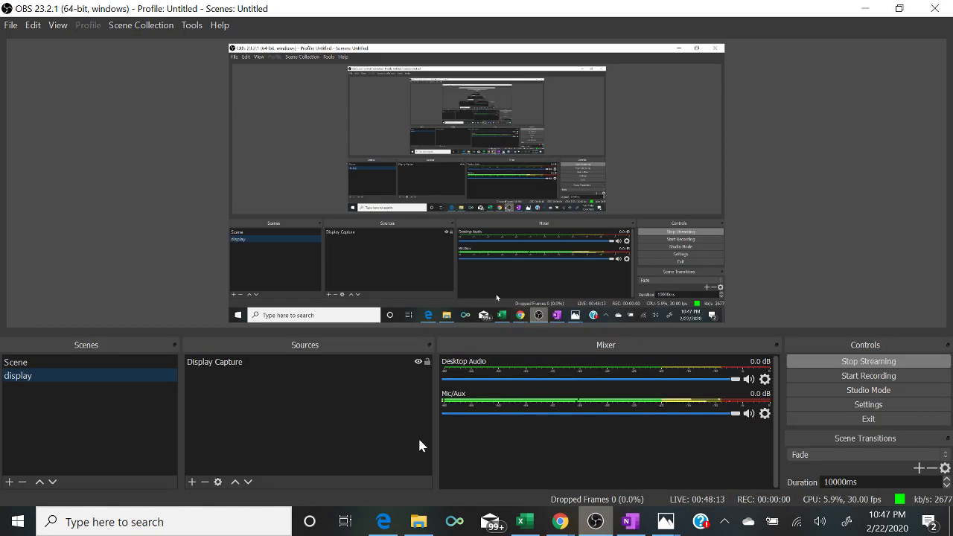
- Cut the stream to the webcam Scene, then back to the display scene with Excel in front
{"action": "left_click", "coordinate": [165, 362]}
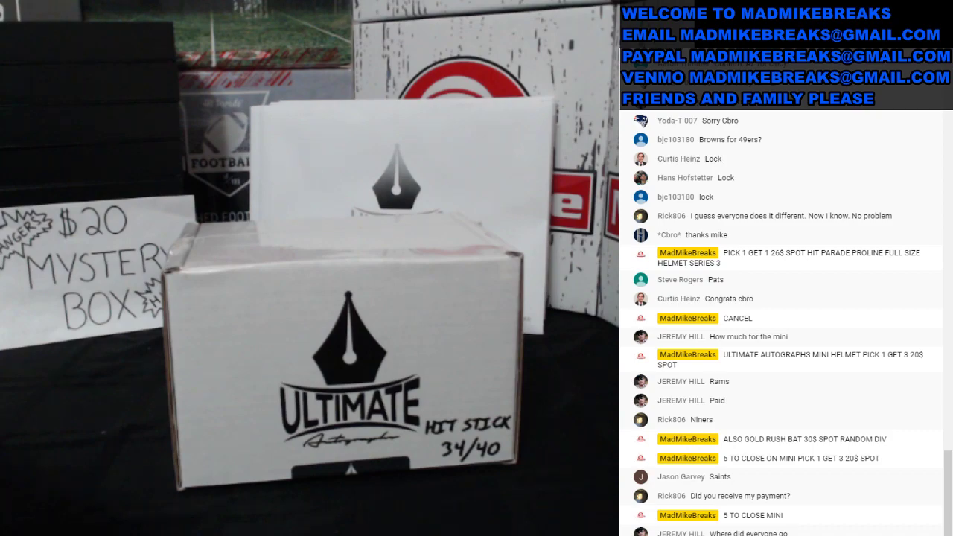
{"action": "left_click", "coordinate": [156, 371]}
{"action": "left_click", "coordinate": [525, 522]}
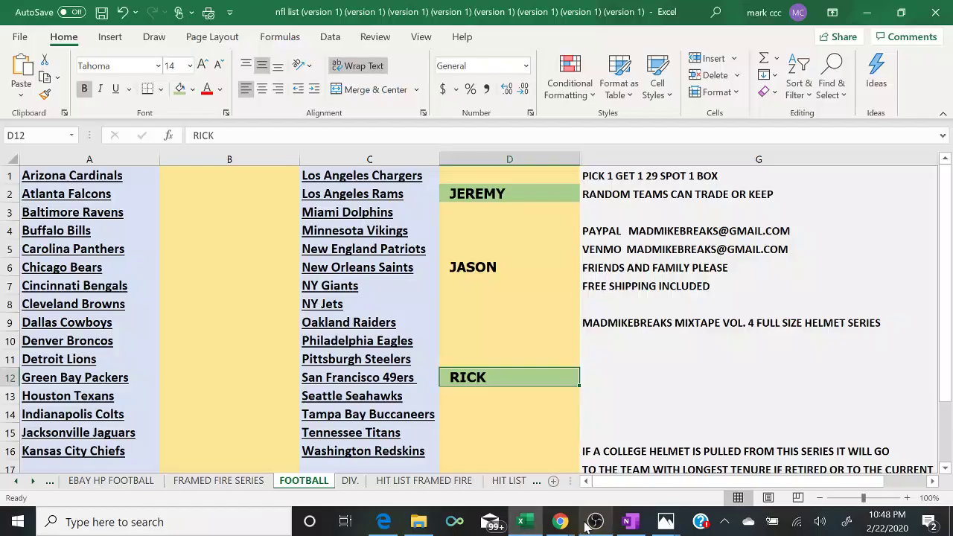
- Reopen the YouTube live chat pop-out beside the FOOTBALL sheet and focus its 'Say something' box
{"action": "mouse_move", "coordinate": [560, 522]}
{"action": "left_click", "coordinate": [655, 464]}
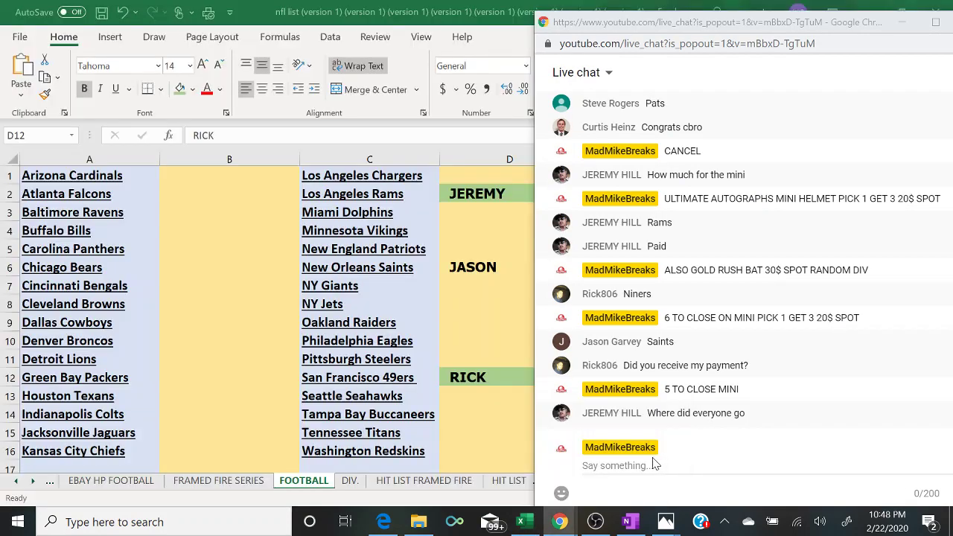
{"action": "left_click", "coordinate": [654, 464]}
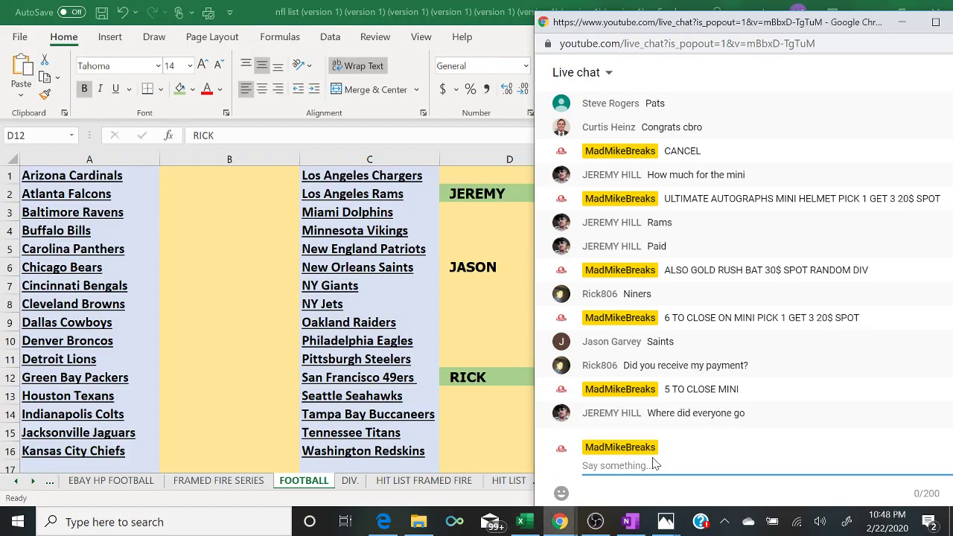
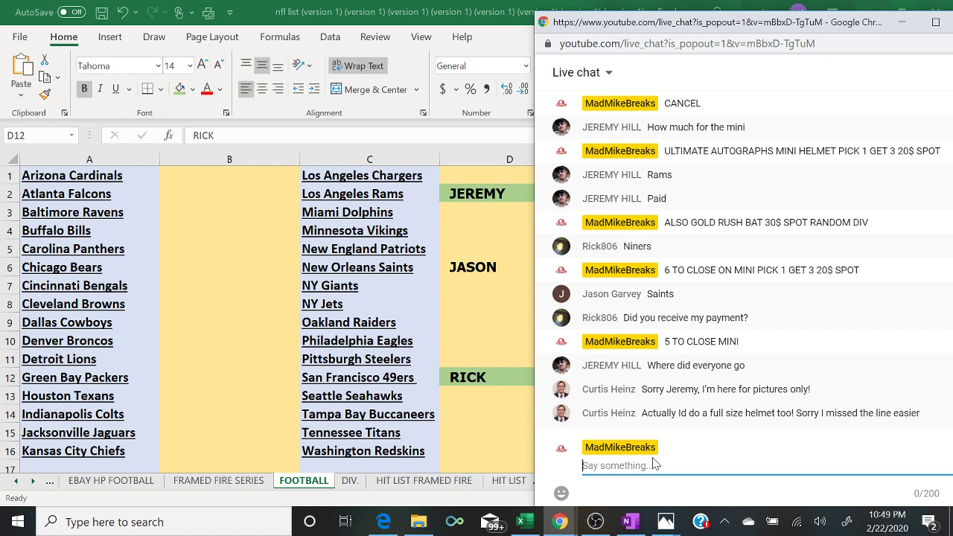
- Check the FRAMED FIRE SERIES sheet, return to the FOOTBALL sheet, and bring up the live chat
{"action": "left_click", "coordinate": [177, 485]}
{"action": "left_click", "coordinate": [200, 481]}
{"action": "left_click", "coordinate": [302, 481]}
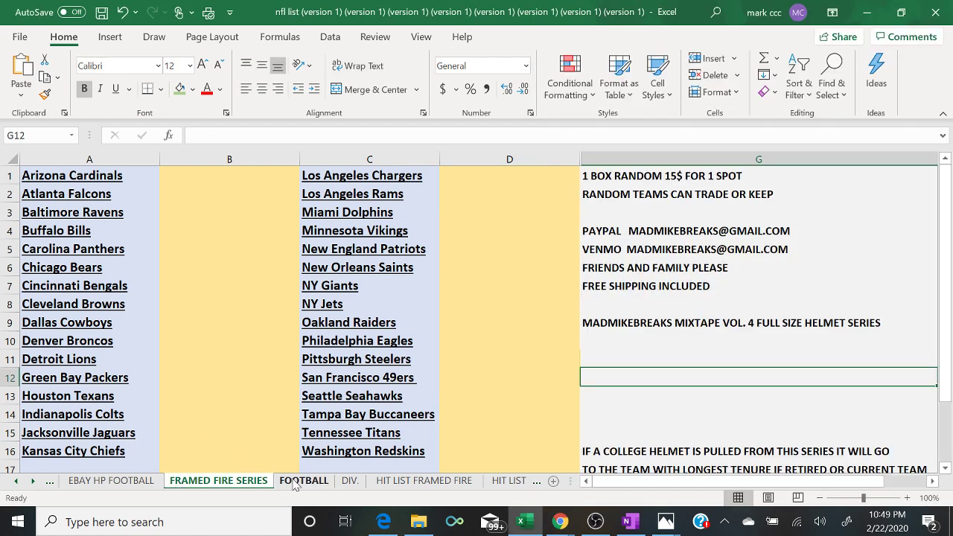
{"action": "mouse_move", "coordinate": [560, 522]}
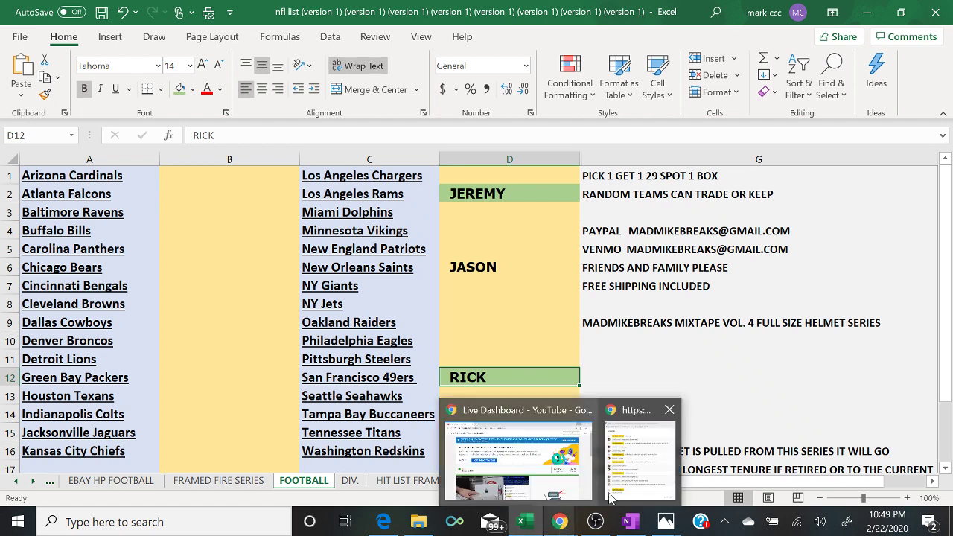
{"action": "left_click", "coordinate": [626, 488]}
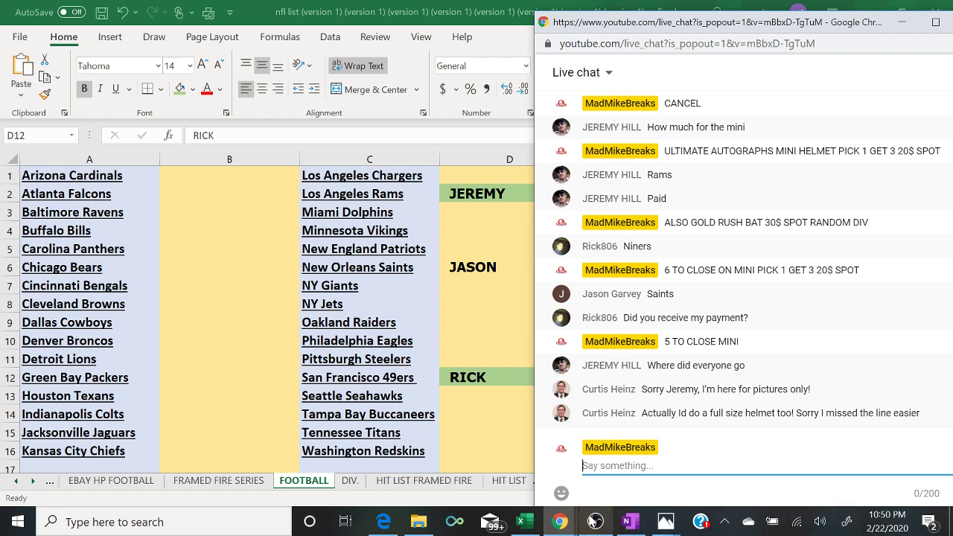
- Switch the OBS stream to the 'display' desktop capture scene and return to Excel
{"action": "left_click", "coordinate": [594, 521]}
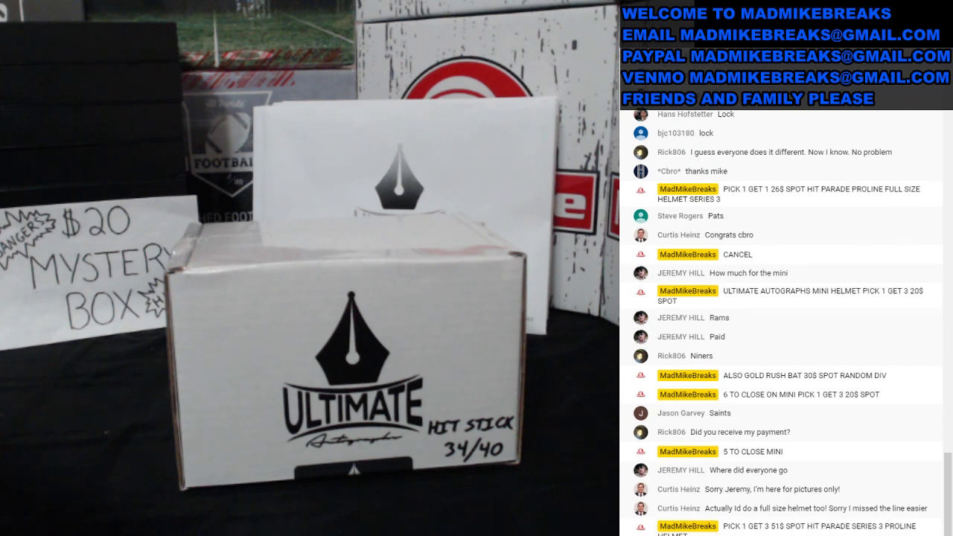
{"action": "left_click", "coordinate": [138, 375]}
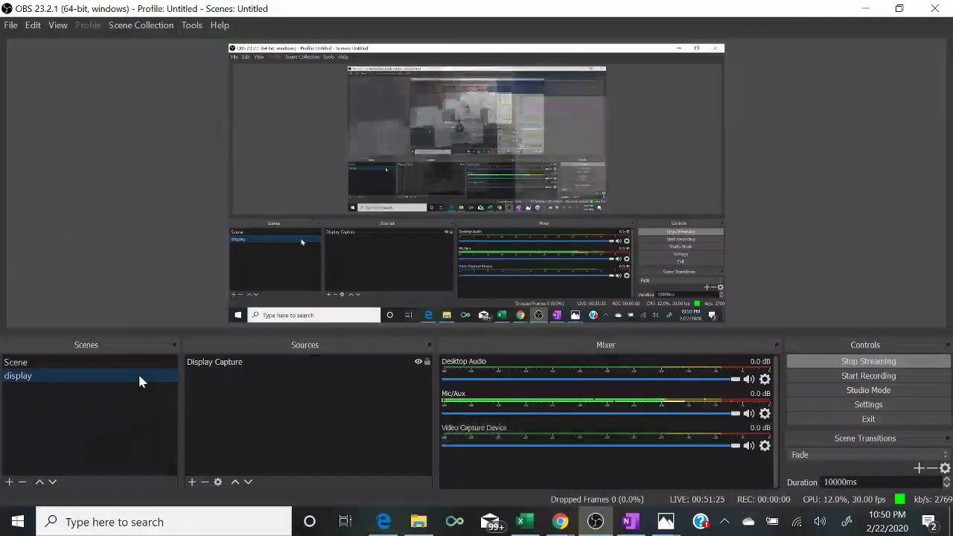
{"action": "left_click", "coordinate": [521, 525]}
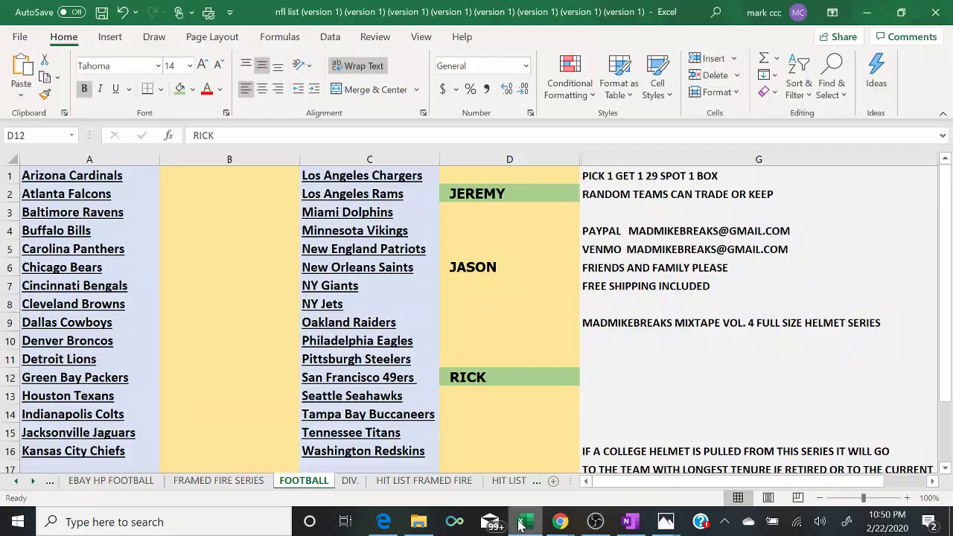
- Rename the FRAMED FIRE SERIES sheet to PROLINE
{"action": "left_click", "coordinate": [240, 482]}
{"action": "mouse_move", "coordinate": [242, 484]}
{"action": "left_mouse_down"}
{"action": "mouse_move", "coordinate": [328, 484]}
{"action": "mouse_move", "coordinate": [156, 484]}
{"action": "left_mouse_up"}
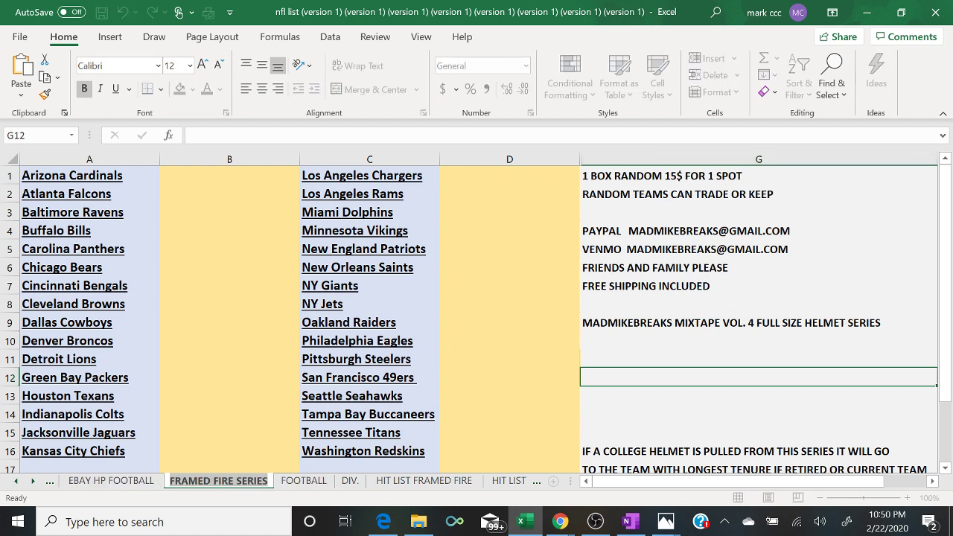
{"action": "double_click", "coordinate": [199, 483]}
{"action": "type", "text": "PO"}
{"action": "key", "text": "BackSpace"}
{"action": "type", "text": "RO"}
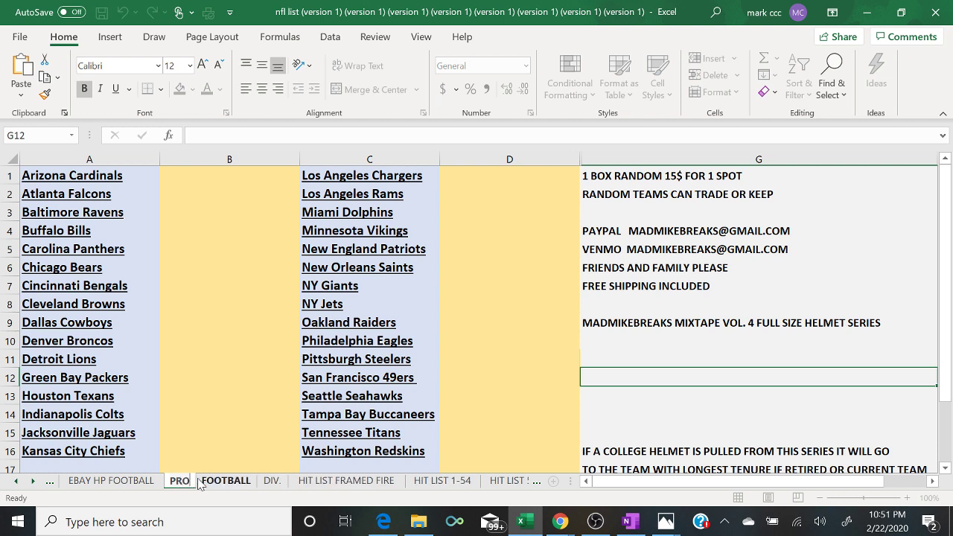
{"action": "type", "text": "LINE"}
{"action": "key", "text": "Return"}
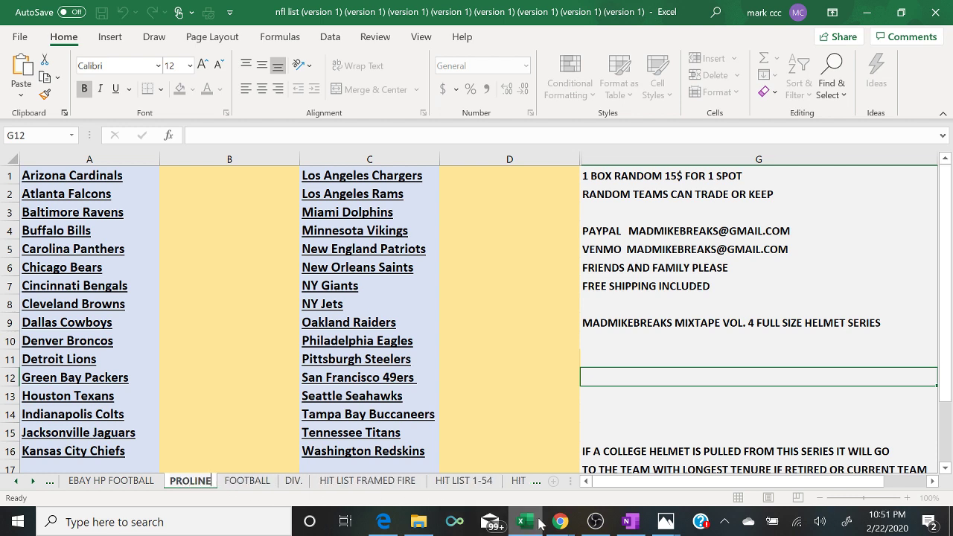
{"action": "left_click", "coordinate": [233, 470]}
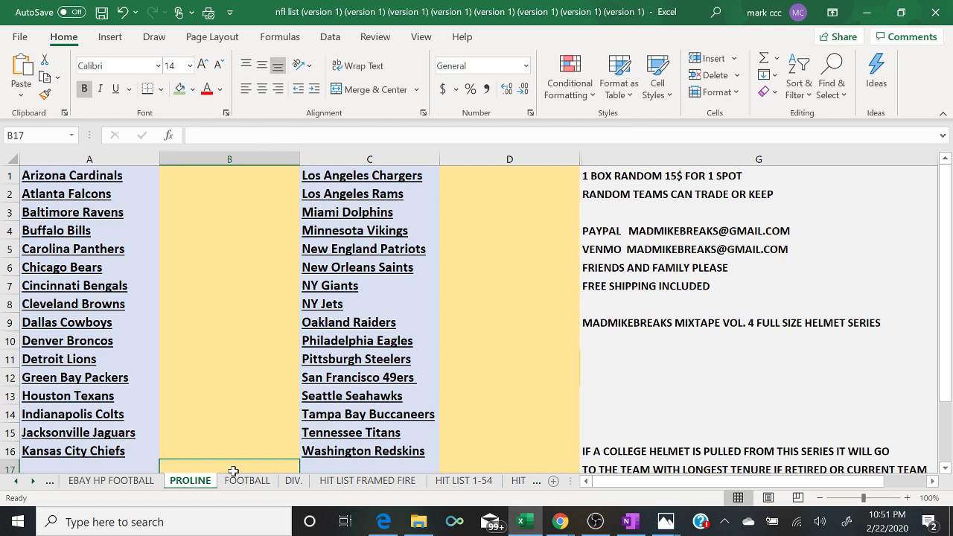
- Rename the FOOTBALL sheet to MINI and bring the live chat back alongside
{"action": "left_click", "coordinate": [253, 483]}
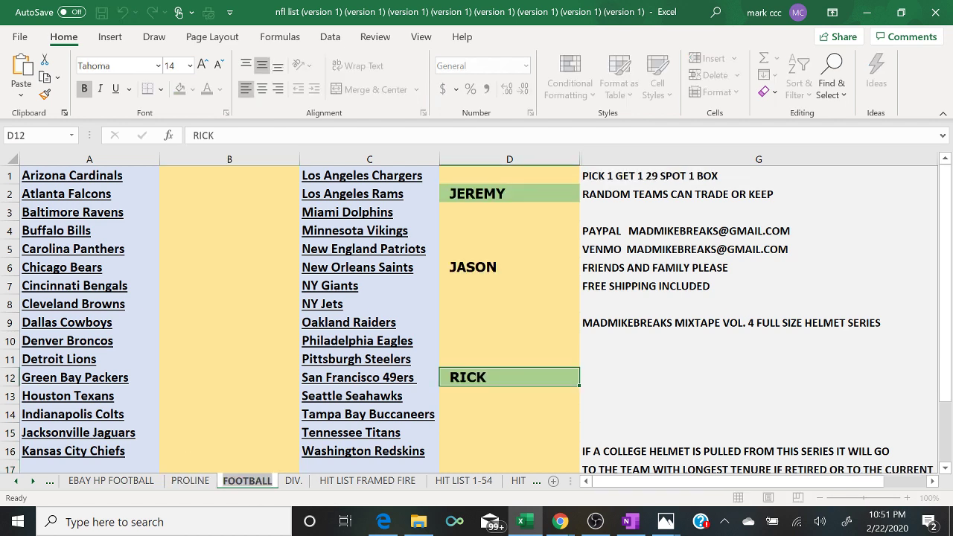
{"action": "double_click", "coordinate": [248, 480]}
{"action": "type", "text": "MINI"}
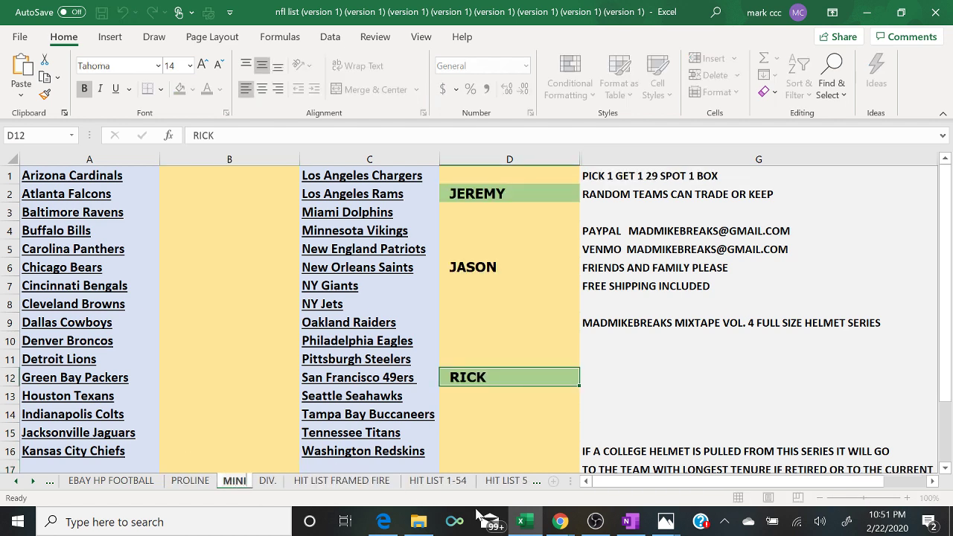
{"action": "left_click", "coordinate": [560, 522]}
{"action": "left_click", "coordinate": [648, 471]}
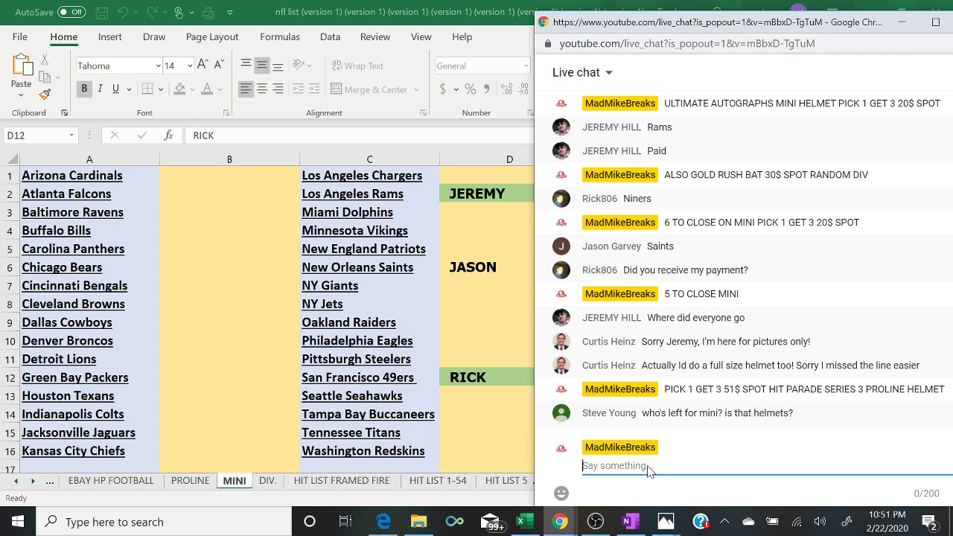
{"action": "left_click", "coordinate": [595, 521]}
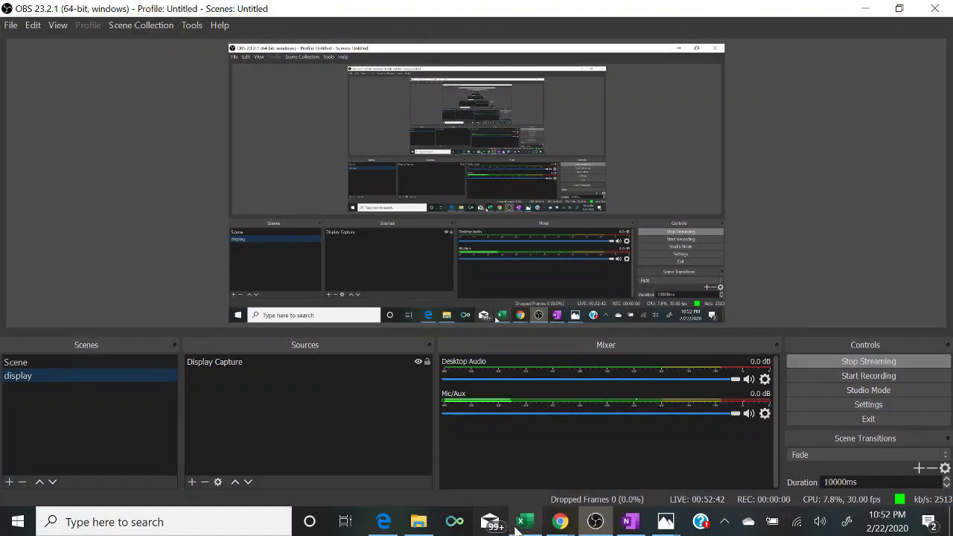
{"action": "left_click", "coordinate": [523, 521]}
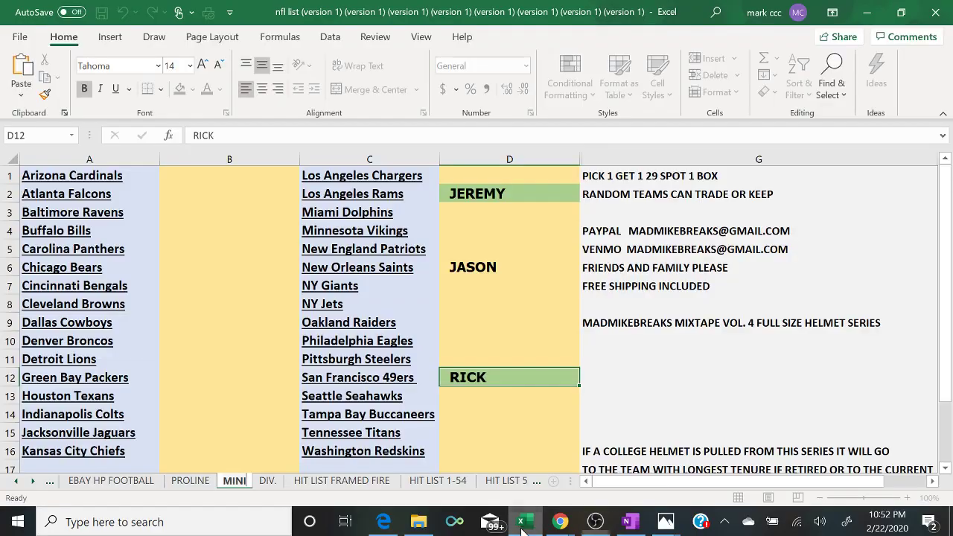
{"action": "left_click", "coordinate": [560, 523]}
{"action": "left_click", "coordinate": [631, 473]}
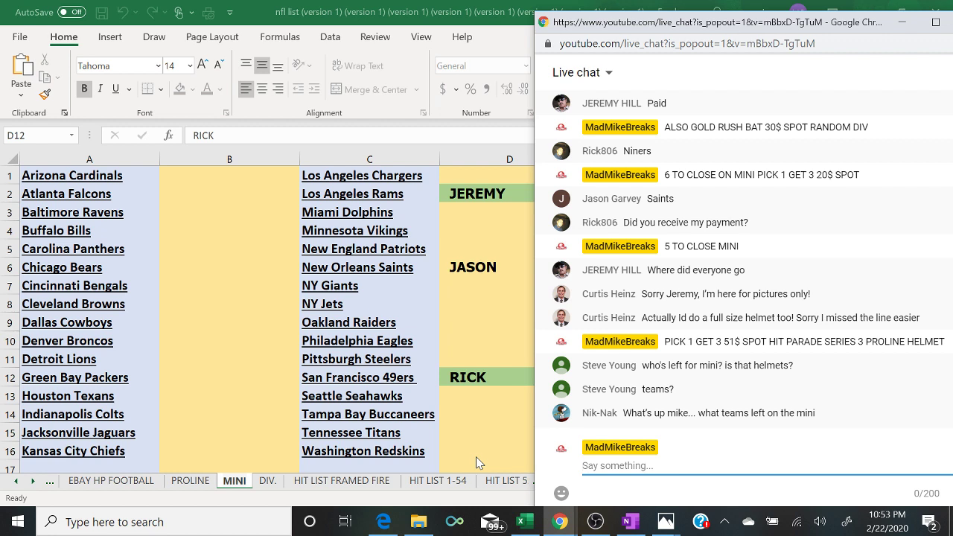
- Post '5 TO CLOSE ON MINI', 'PICK 1 GET 3 20$ SPOT' and 'ALL TEAMS BESIDES RAMS SAINTS AND 49ERS' in chat
{"action": "type", "text": "5 TO CLOSE ON M"}
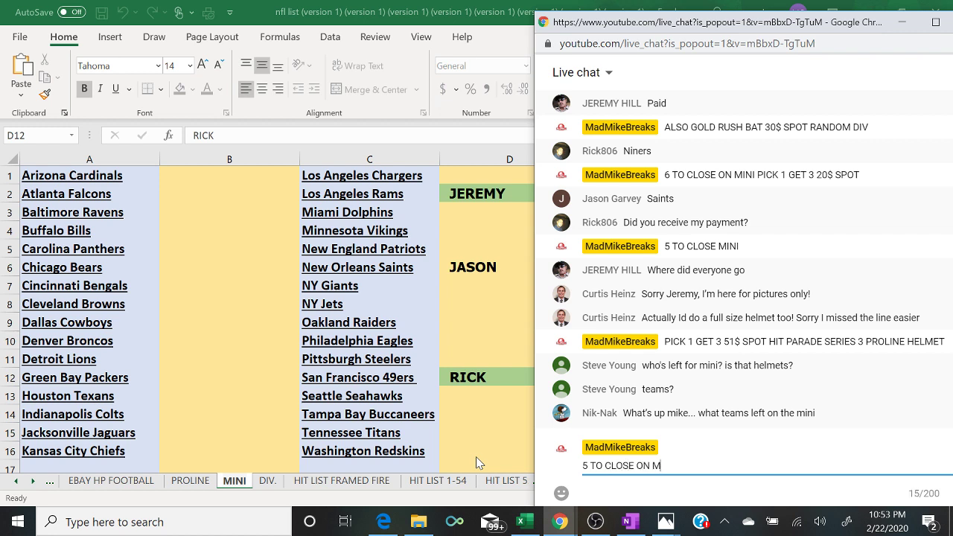
{"action": "type", "text": "INI"}
{"action": "key", "text": "Return"}
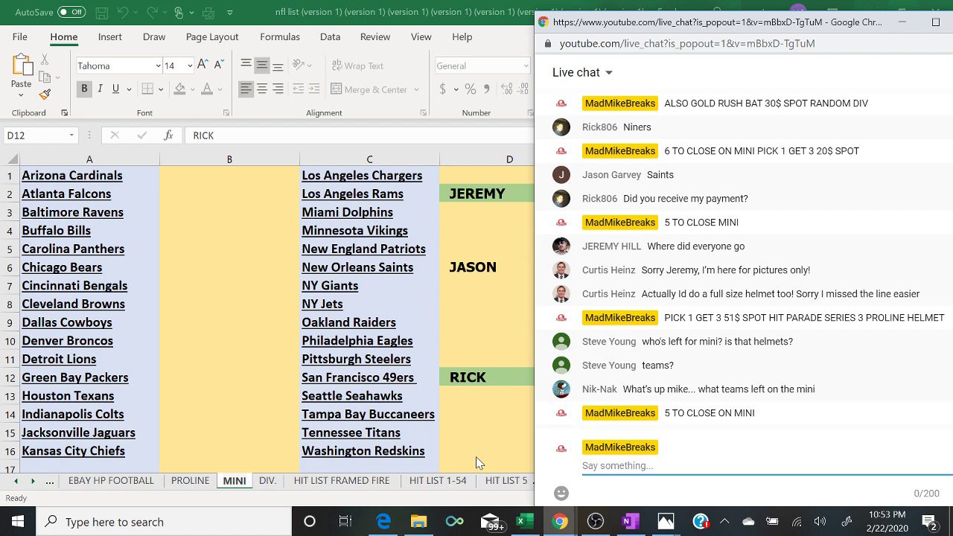
{"action": "type", "text": "PICK 1 GET 3 20$ SPOT"}
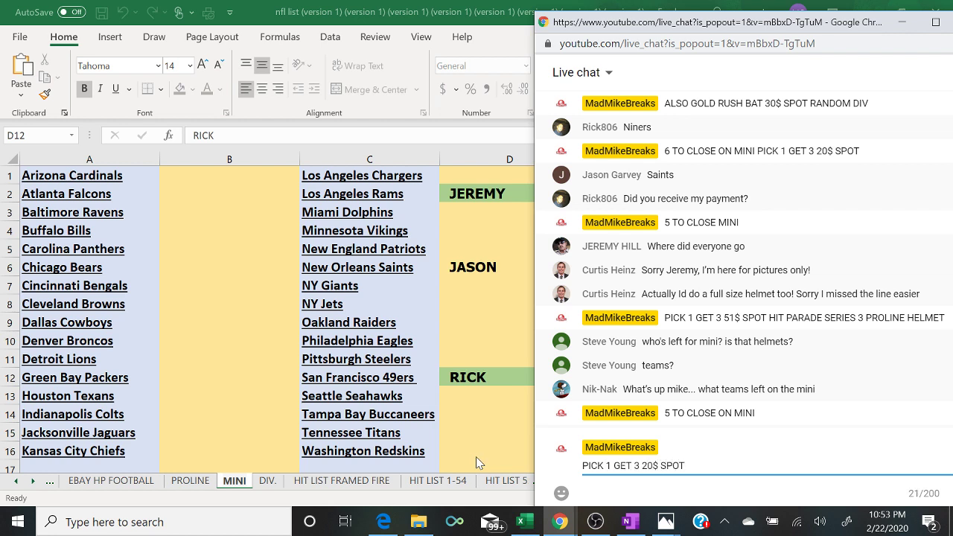
{"action": "key", "text": "Return"}
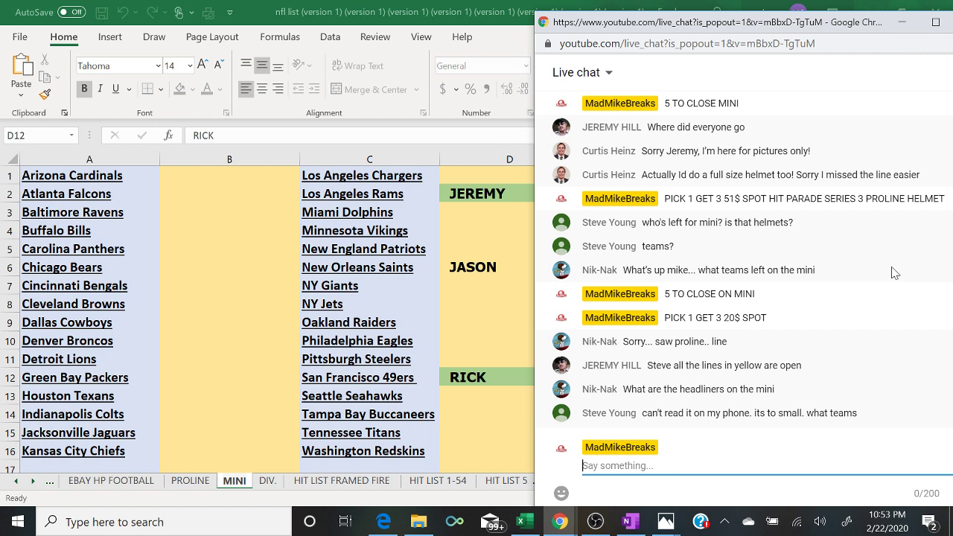
{"action": "type", "text": "ALL TEAMS BESIDES"}
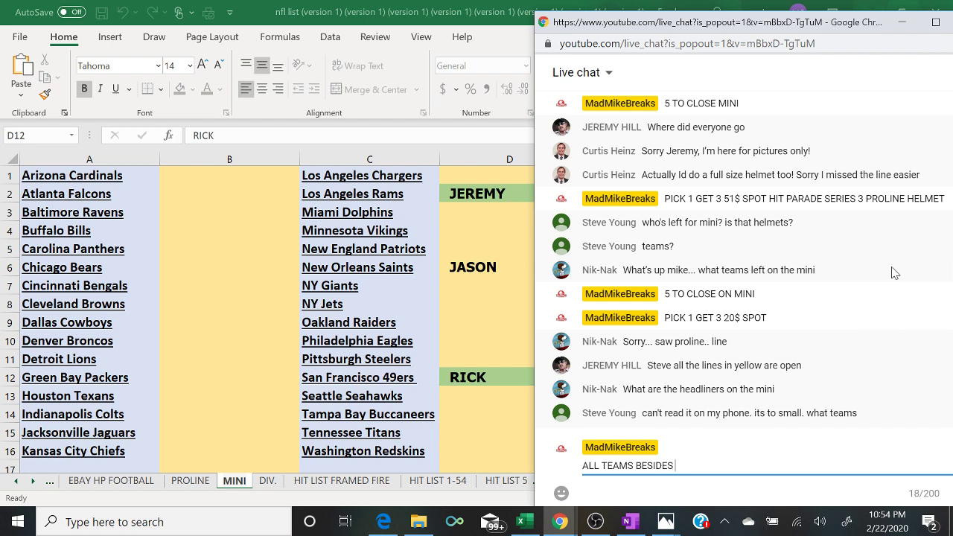
{"action": "type", "text": " RAMS SAINTS AND"}
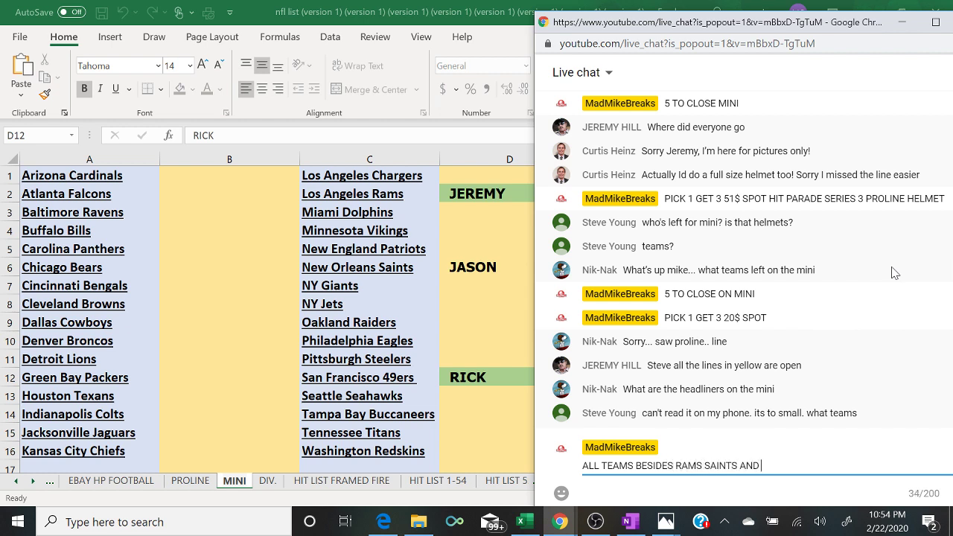
{"action": "type", "text": " 49ERS"}
{"action": "key", "text": "Return"}
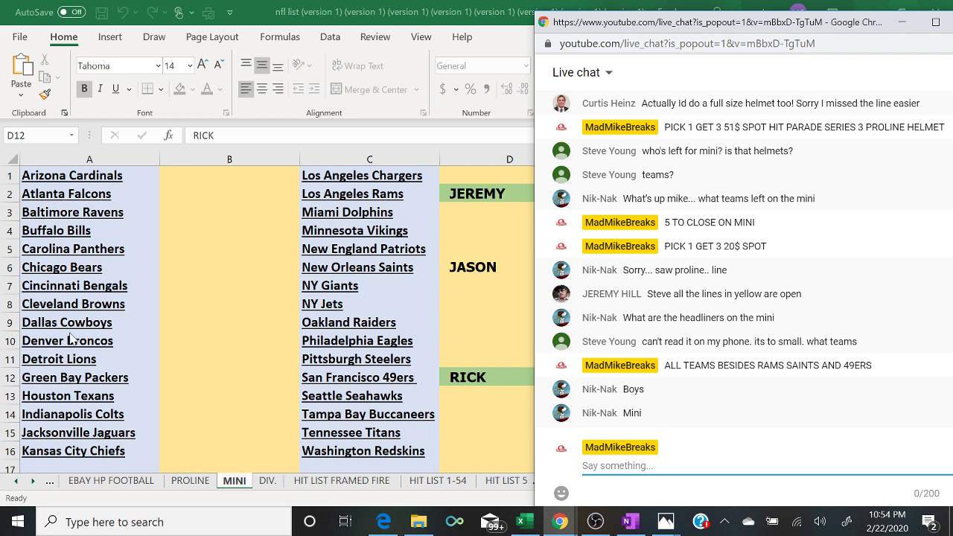
- Enter buyers' names in B9 beside the Dallas Cowboys and D7 beside the NY Giants
{"action": "left_click", "coordinate": [186, 331]}
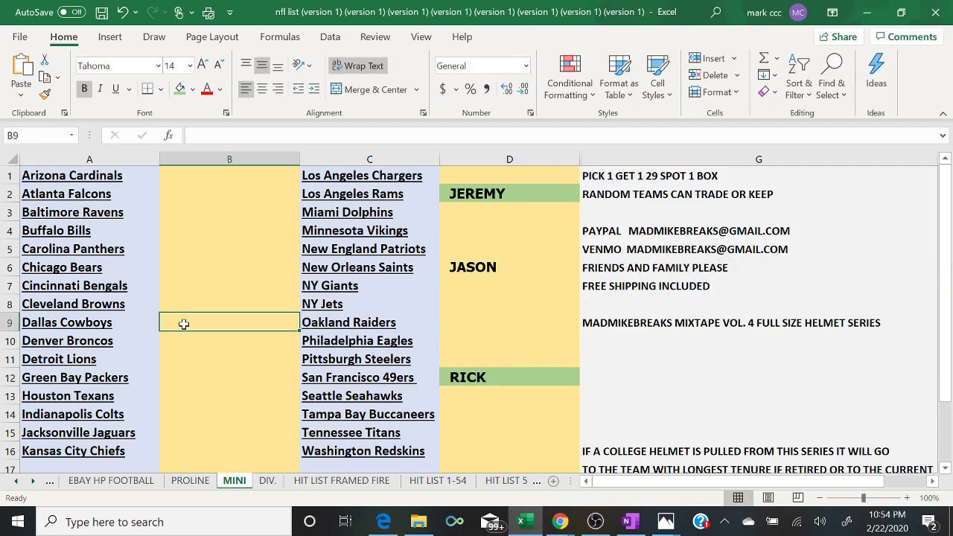
{"action": "type", "text": "NIK NAK"}
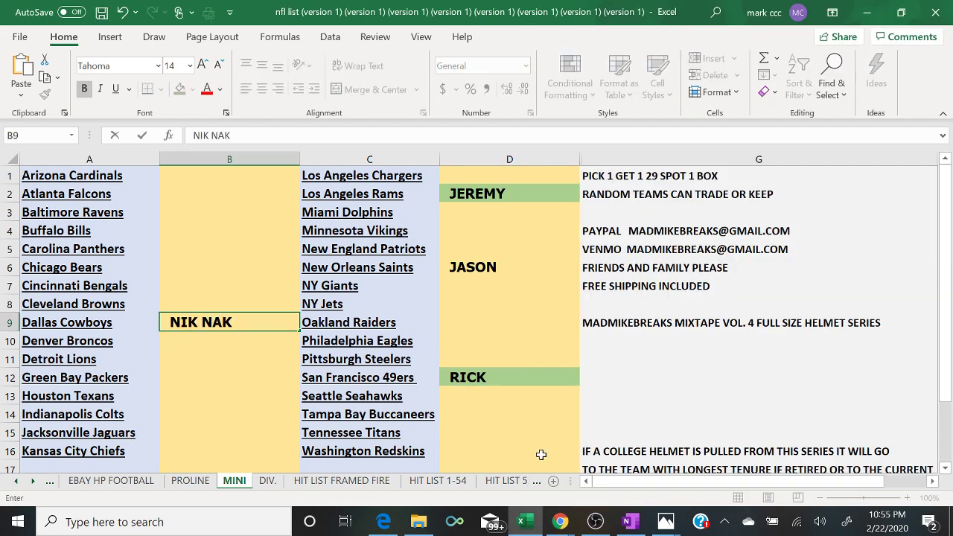
{"action": "mouse_move", "coordinate": [560, 525]}
{"action": "left_click", "coordinate": [638, 477]}
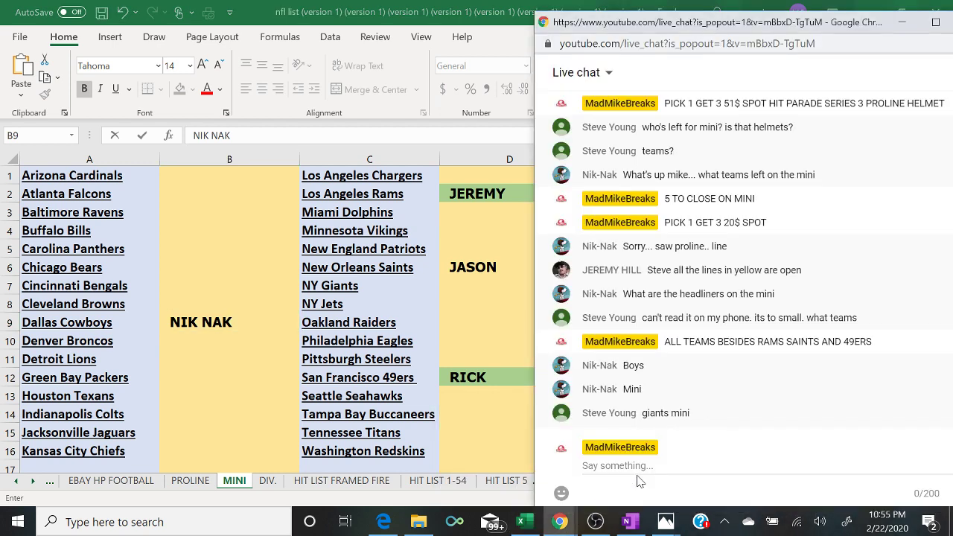
{"action": "left_click", "coordinate": [466, 287]}
{"action": "type", "text": "ST"}
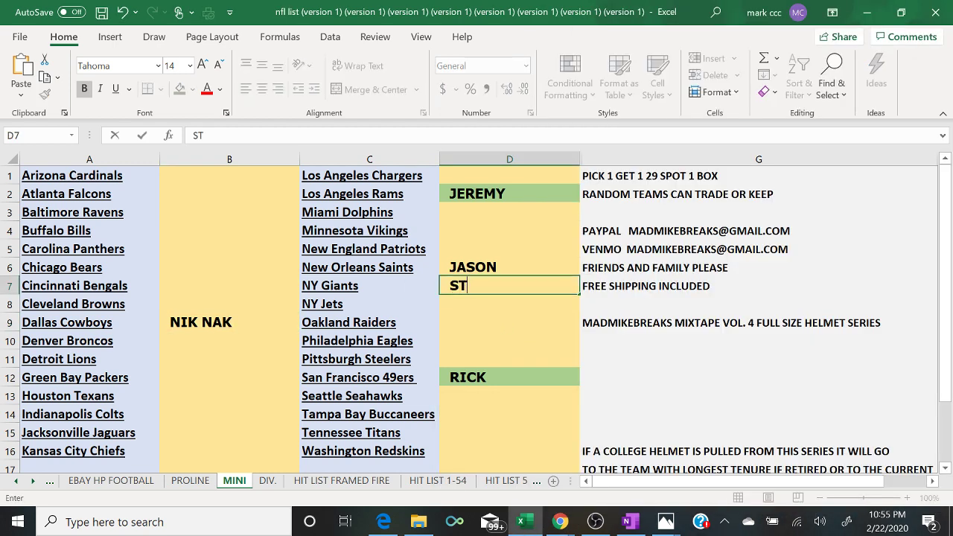
{"action": "type", "text": "EVE"}
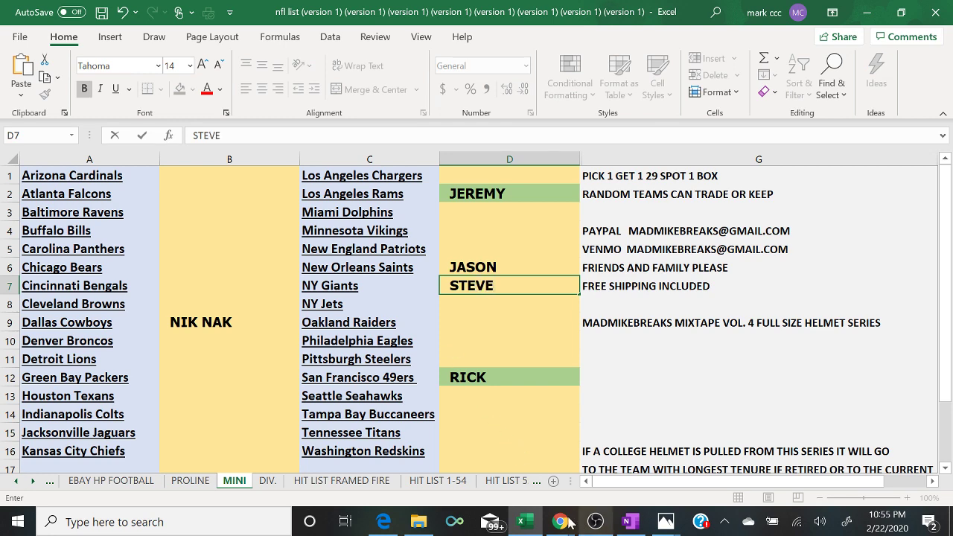
{"action": "mouse_move", "coordinate": [560, 521]}
{"action": "left_click", "coordinate": [600, 489]}
- Post '3 TO CLOSE ON MINI' in chat, then send the payment e-mail address
{"action": "left_click", "coordinate": [645, 468]}
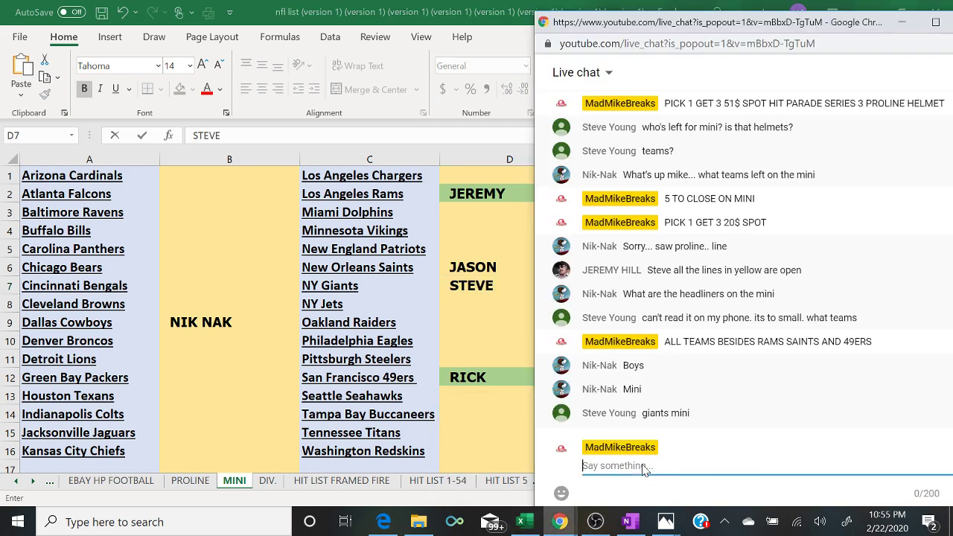
{"action": "type", "text": "3 TO CLOSE ON MI"}
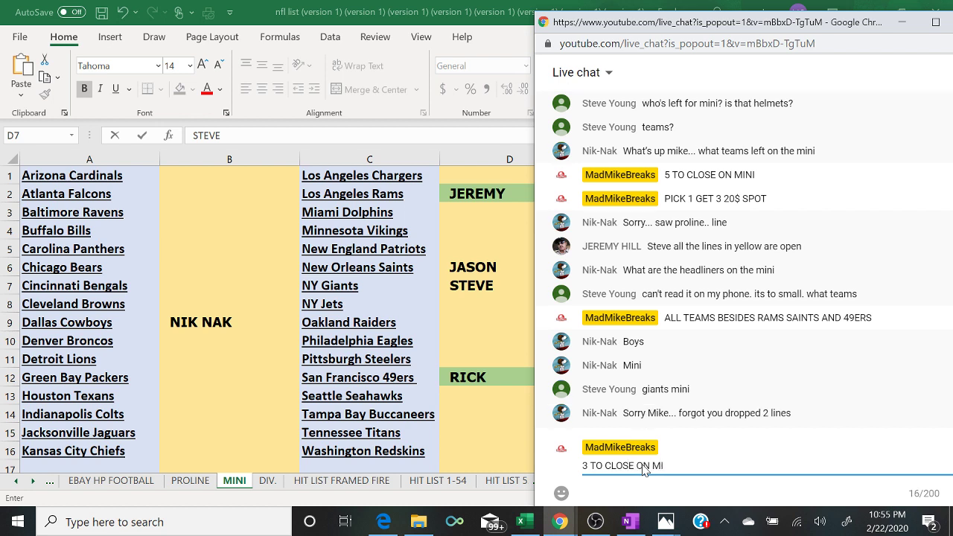
{"action": "type", "text": "NI"}
{"action": "key", "text": "Return"}
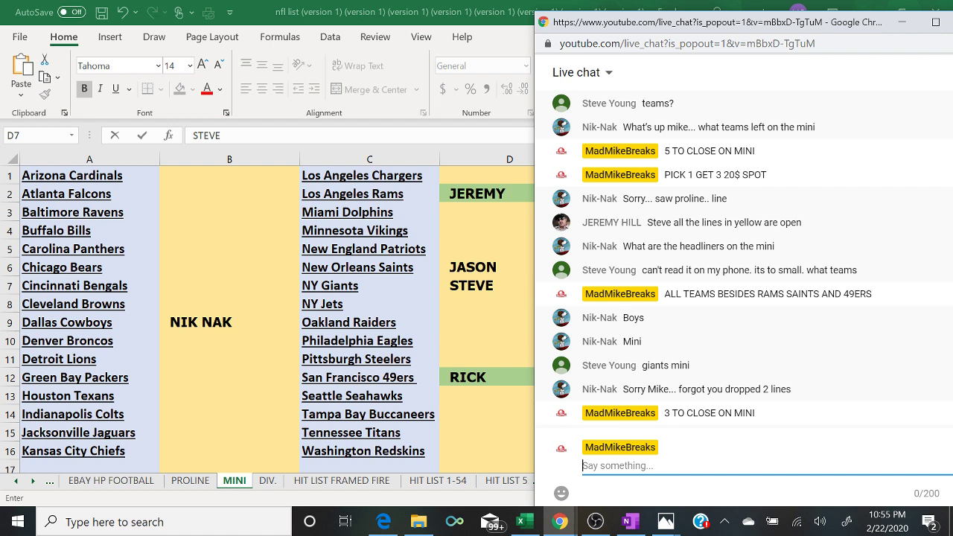
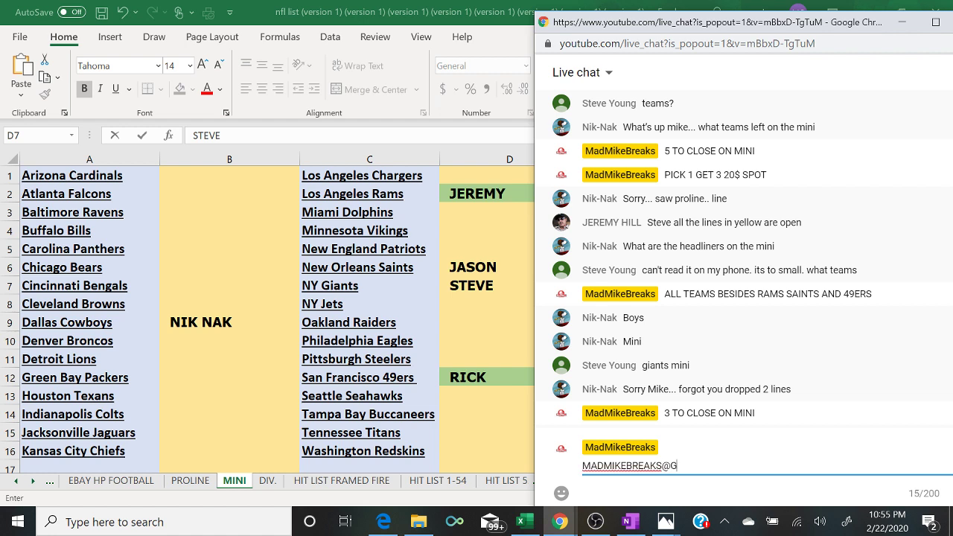
{"action": "key", "text": "Return"}
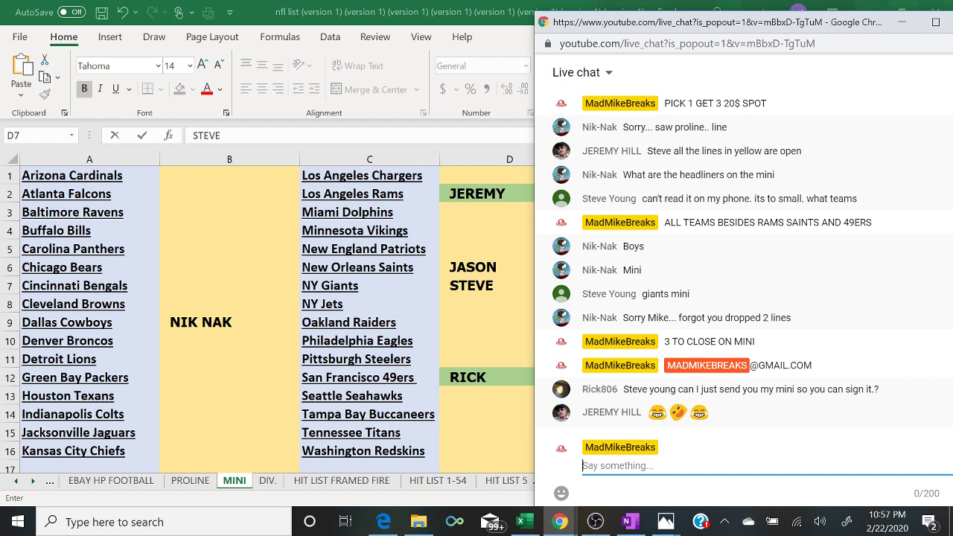
- Post the 'PICK 1 GET 3 20$ SPOT' offer and enter a buyer's name in B3 beside the Ravens
{"action": "type", "text": "PICK 1 GET 3 20"}
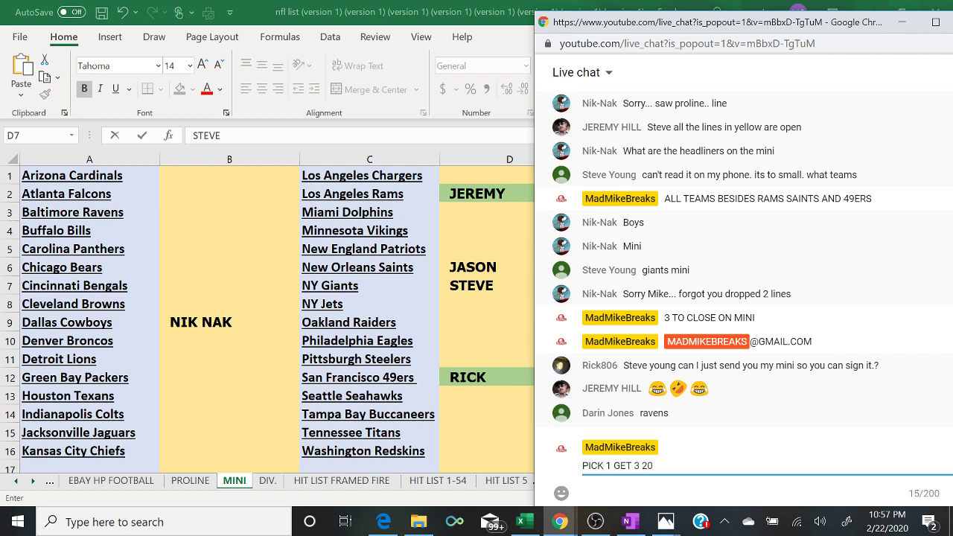
{"action": "type", "text": "$ SPOT"}
{"action": "key", "text": "Return"}
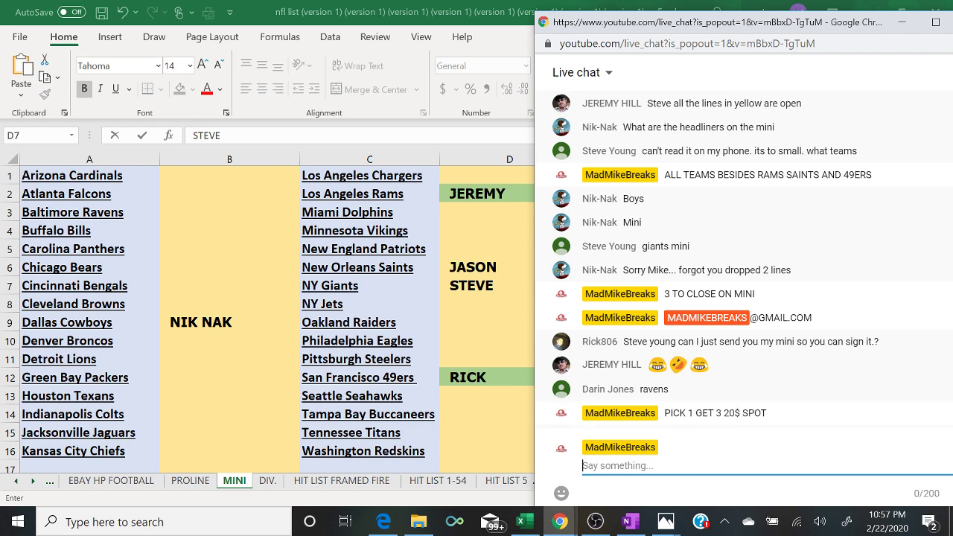
{"action": "left_click", "coordinate": [163, 212]}
{"action": "left_click", "coordinate": [164, 212]}
{"action": "type", "text": "DARIN"}
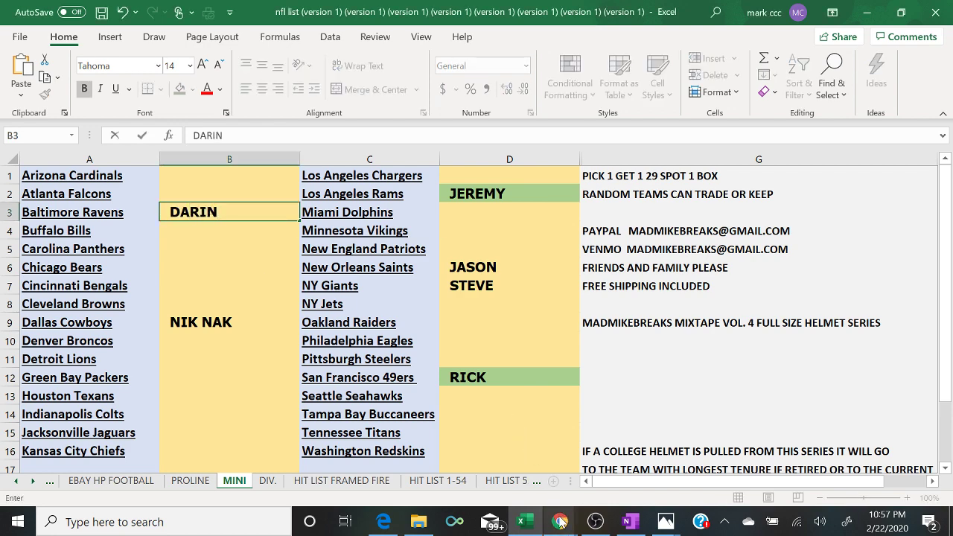
- Post '2 TO CLOSE' in the live chat
{"action": "mouse_move", "coordinate": [560, 518]}
{"action": "left_click", "coordinate": [635, 486]}
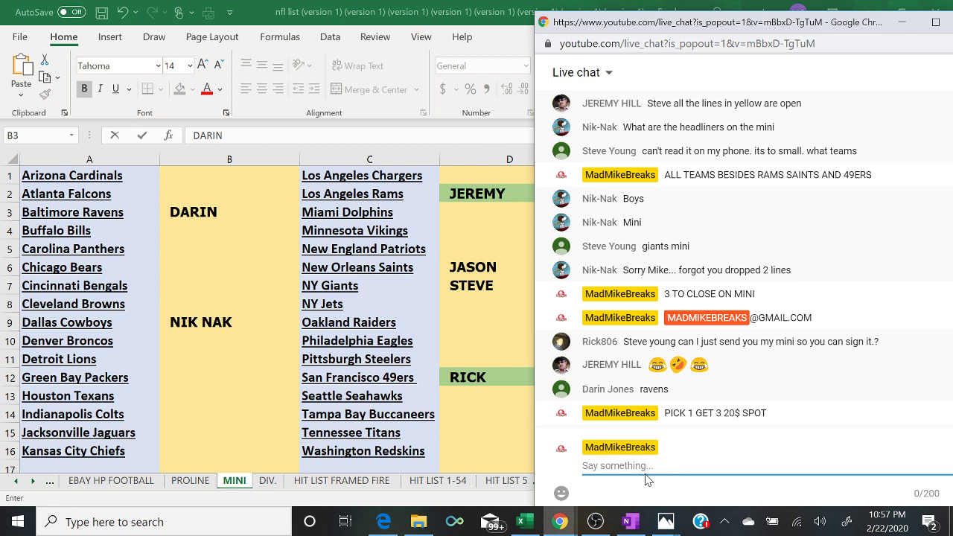
{"action": "type", "text": "2 TO CLOSE"}
{"action": "key", "text": "Return"}
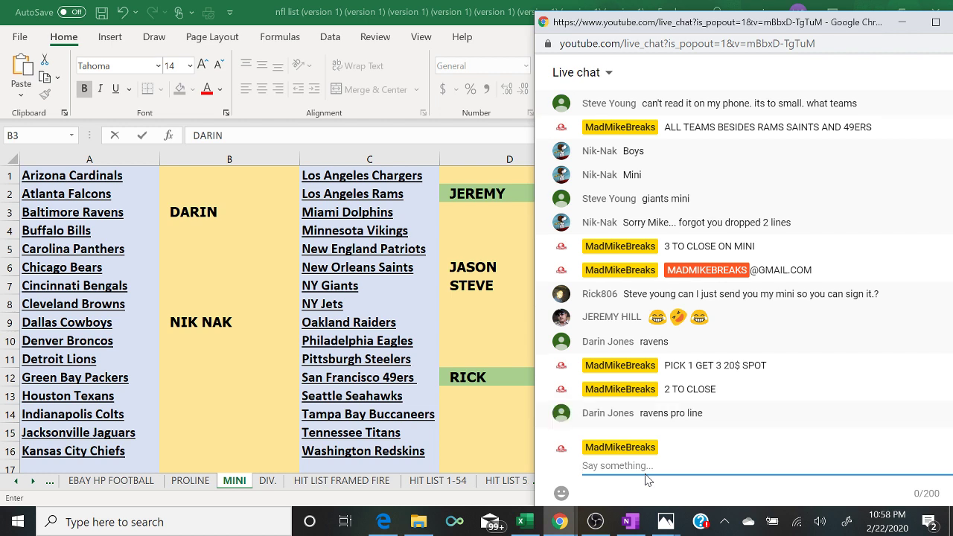
- Clear the Ravens buyer's name from cell B3 on the MINI sheet
{"action": "key", "text": "alt+Tab"}
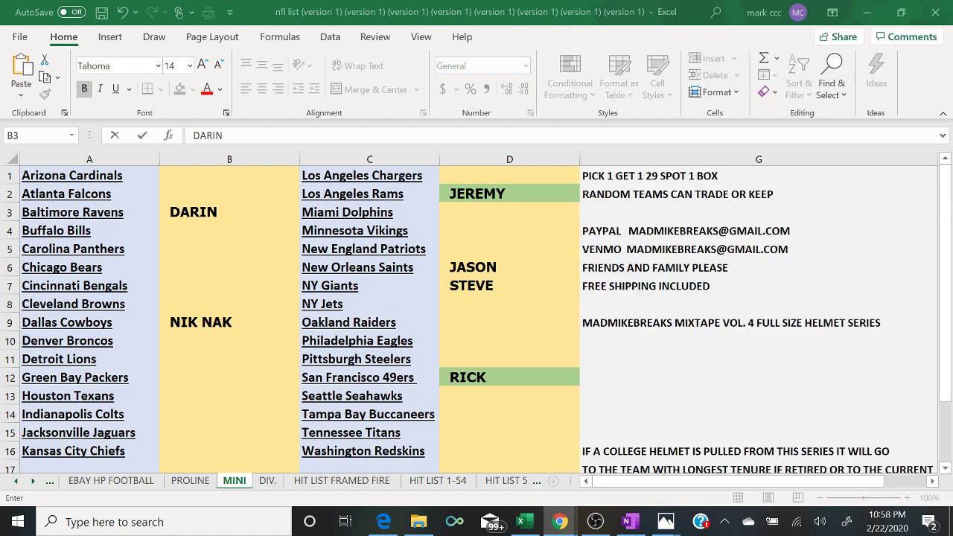
{"action": "key", "text": "F2"}
{"action": "key", "text": "BackSpace"}
{"action": "key", "text": "BackSpace"}
{"action": "key", "text": "BackSpace"}
{"action": "key", "text": "BackSpace"}
{"action": "key", "text": "BackSpace"}
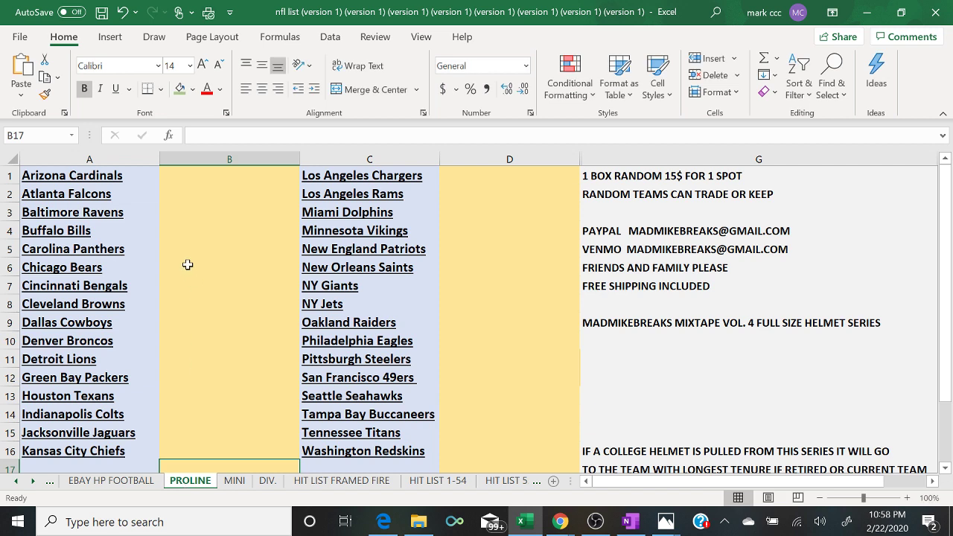
- Type the buyer's name into B3 beside the Ravens on PROLINE, then return to MINI
{"action": "left_click", "coordinate": [197, 209]}
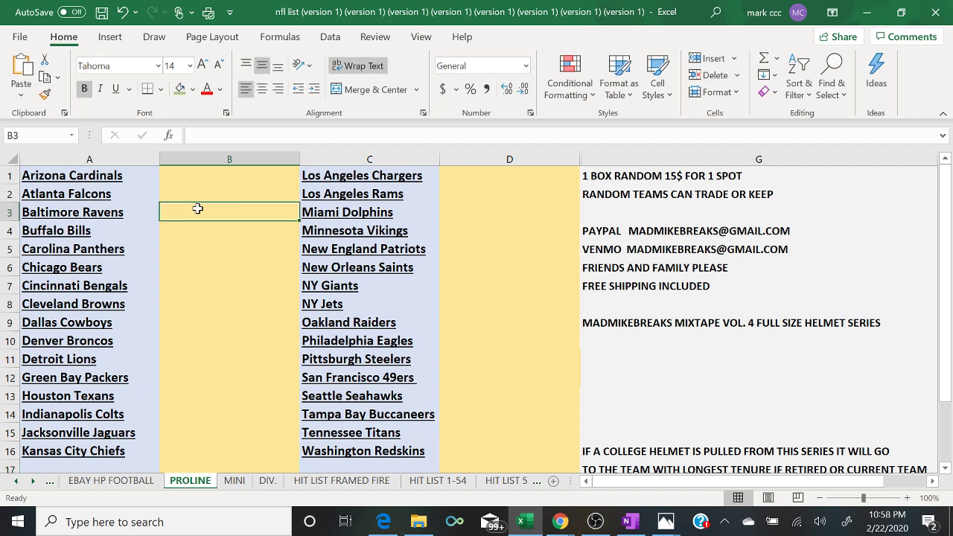
{"action": "type", "text": "RAVE"}
{"action": "key", "text": "BackSpace"}
{"action": "key", "text": "BackSpace"}
{"action": "key", "text": "BackSpace"}
{"action": "key", "text": "BackSpace"}
{"action": "type", "text": "D"}
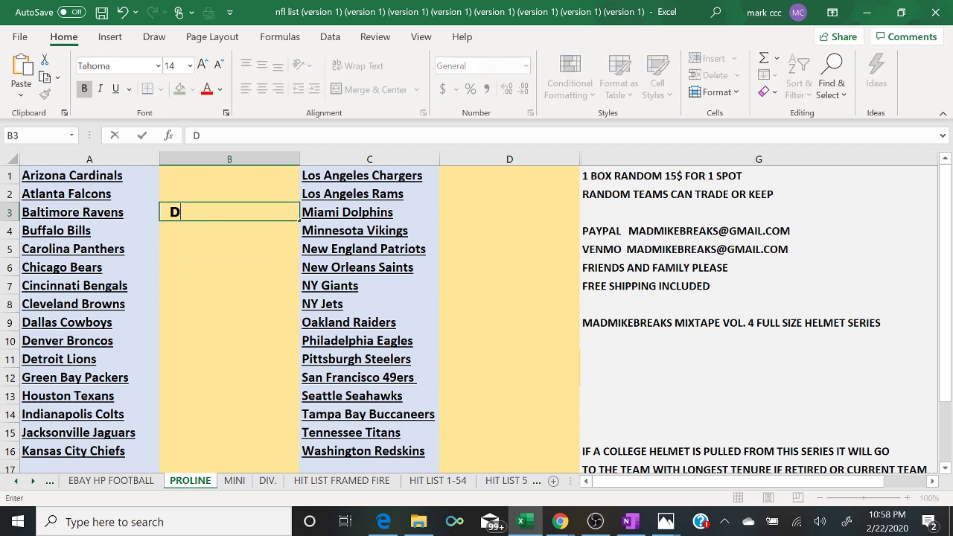
{"action": "type", "text": "ARIN"}
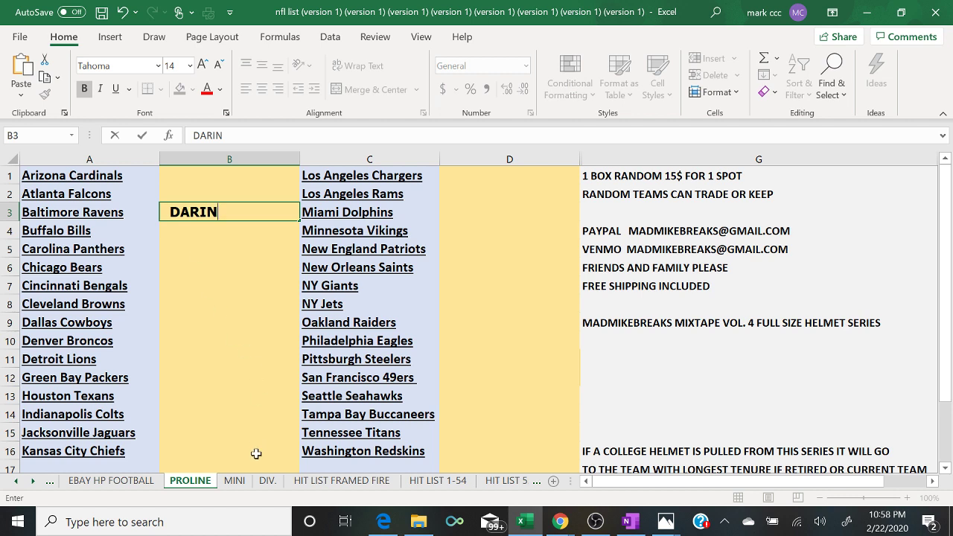
{"action": "left_click", "coordinate": [234, 480]}
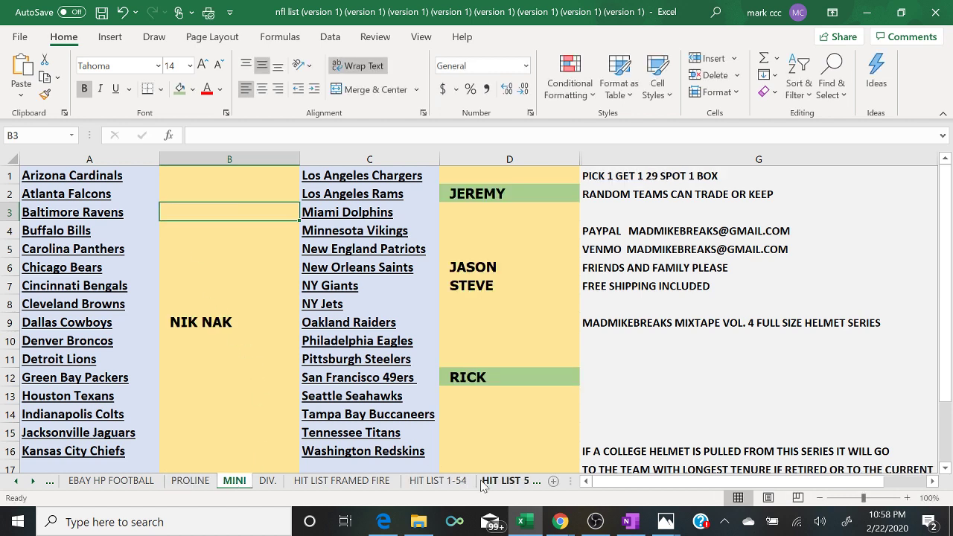
{"action": "mouse_move", "coordinate": [568, 521]}
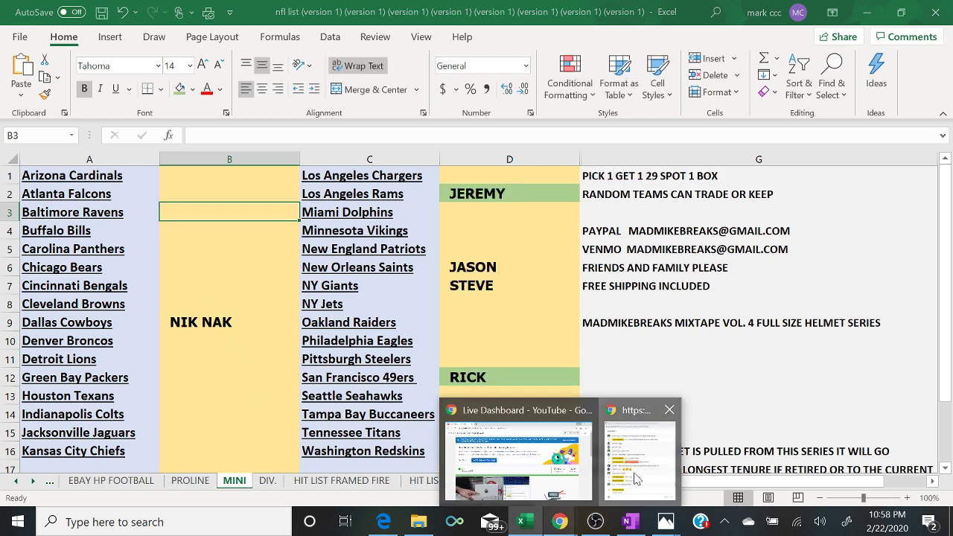
{"action": "left_click", "coordinate": [635, 477]}
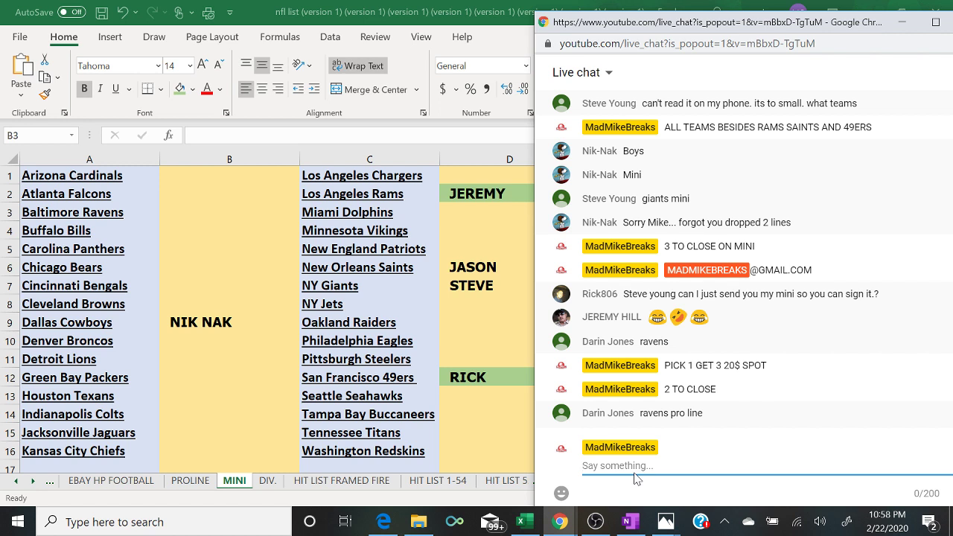
- Fill cell D7, the NY Giants buyer on the MINI sheet, green
{"action": "left_click", "coordinate": [503, 290]}
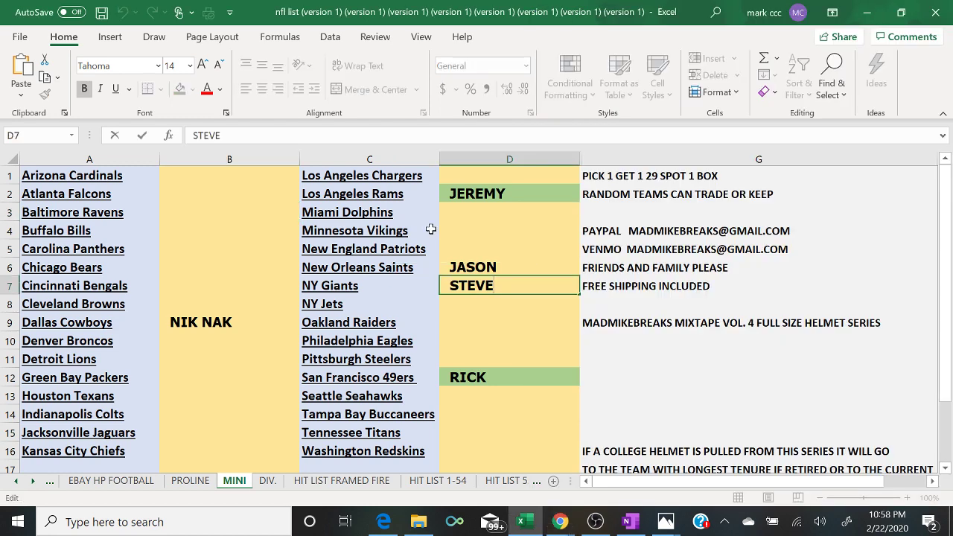
{"action": "left_click", "coordinate": [474, 305]}
{"action": "left_click", "coordinate": [458, 287]}
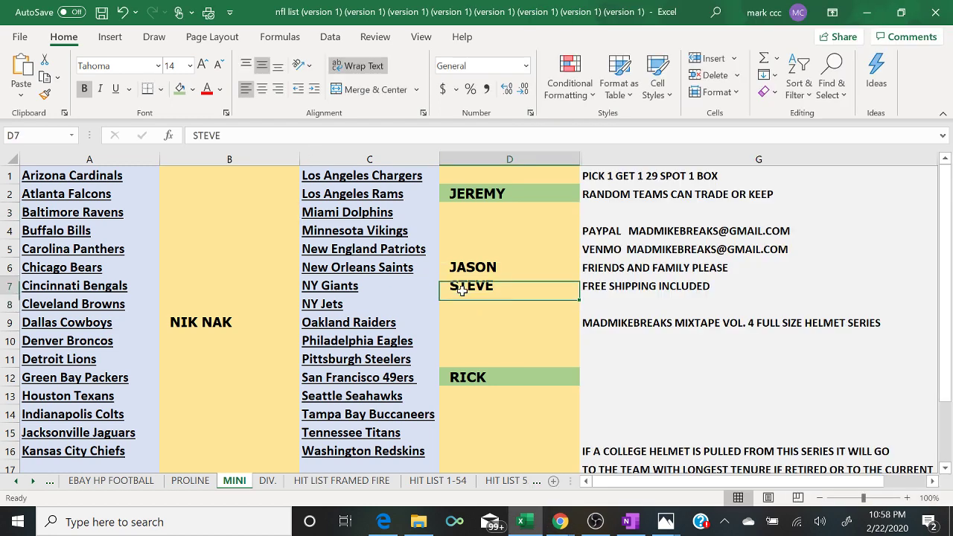
{"action": "left_click", "coordinate": [179, 90]}
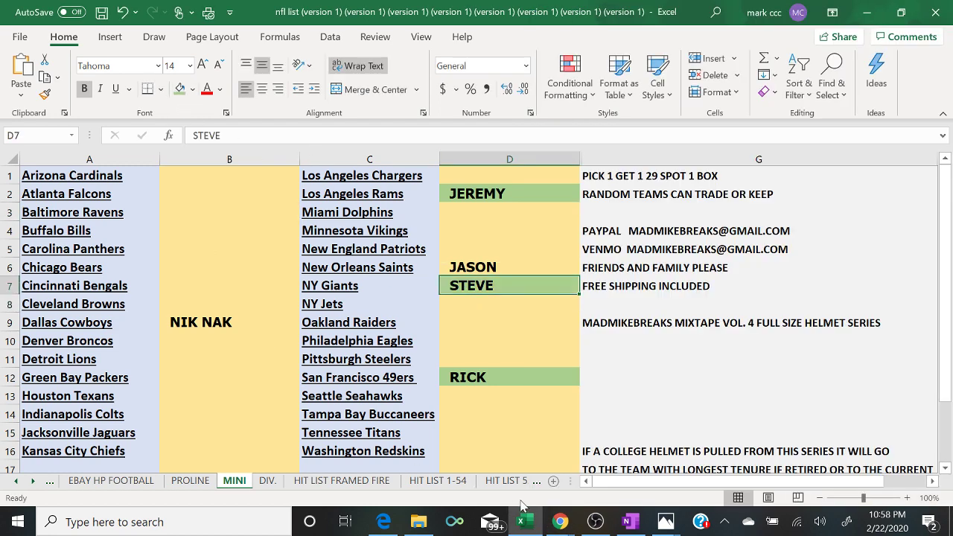
{"action": "left_click", "coordinate": [639, 475]}
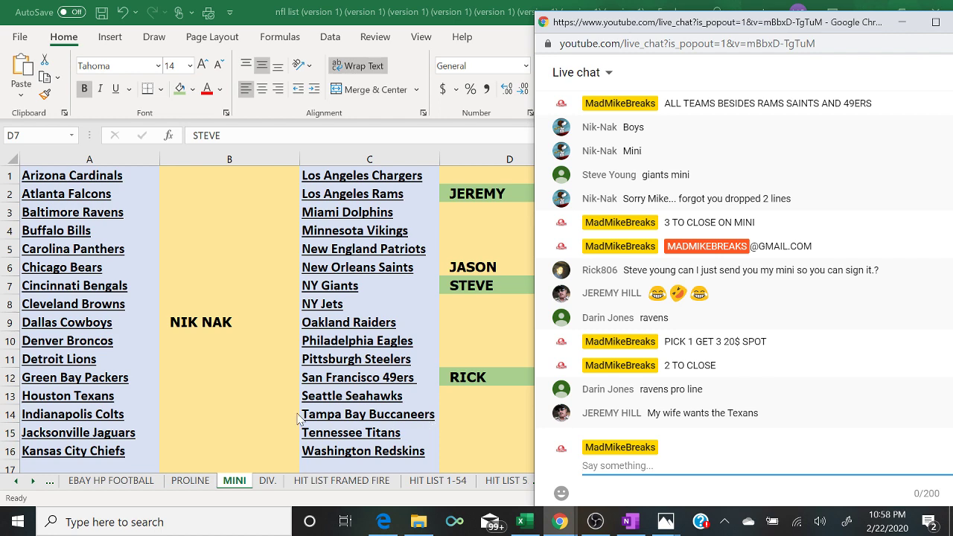
- Enter the buyer's name followed by an asterisk in B13 beside the Houston Texans
{"action": "left_click", "coordinate": [175, 397]}
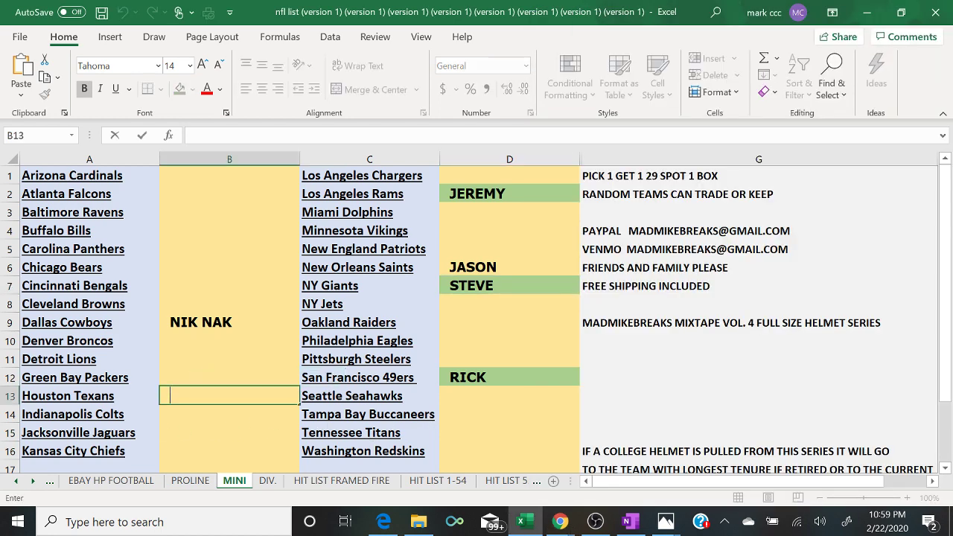
{"action": "type", "text": "JEREMY"}
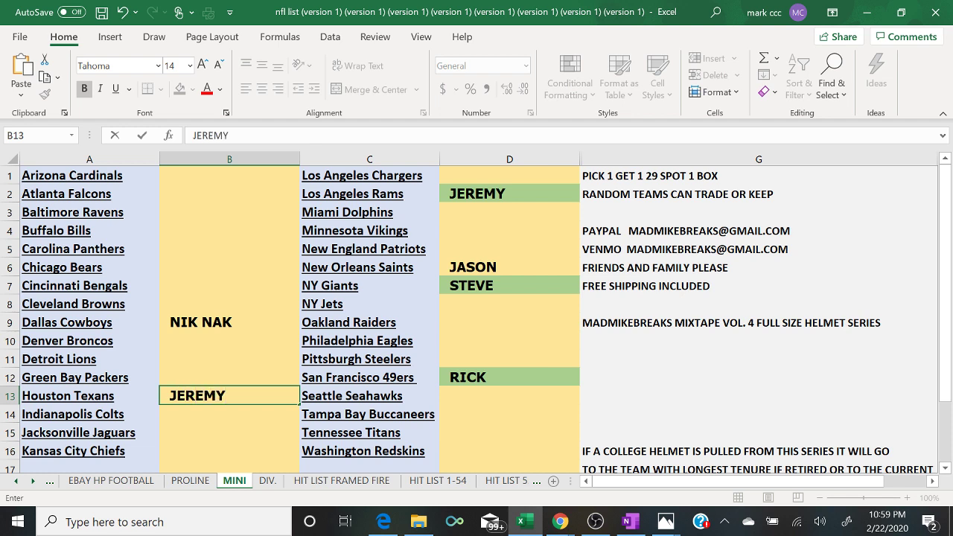
{"action": "type", "text": "*"}
{"action": "mouse_move", "coordinate": [551, 521]}
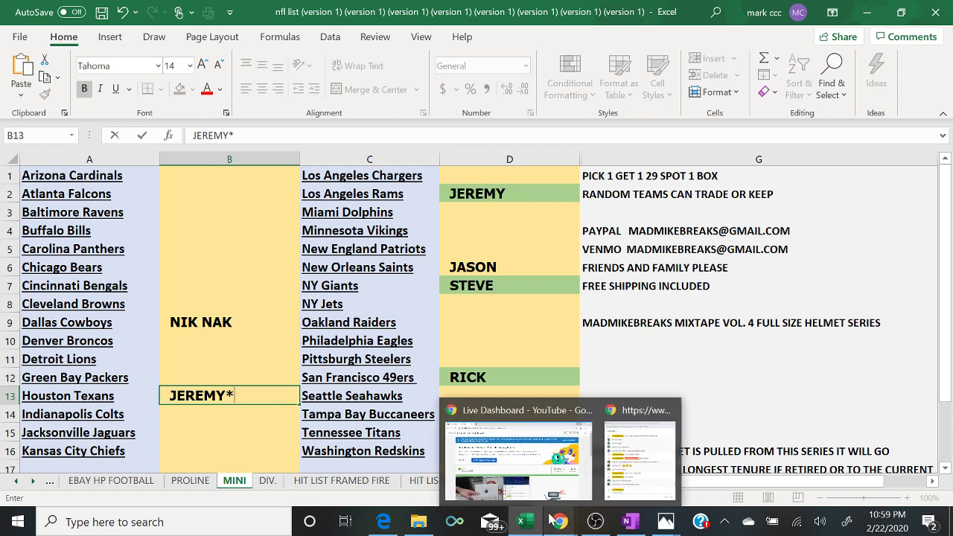
{"action": "left_click", "coordinate": [635, 474]}
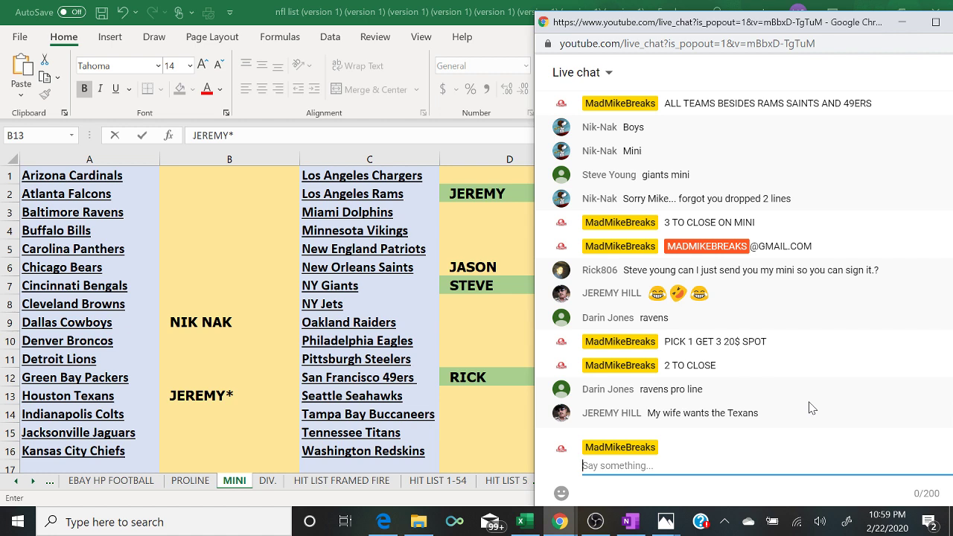
- Post '2 TO CLOSE ON MINI' and 'PICK 1 GET 3 20$ SPOT' in chat, then return to Excel
{"action": "type", "text": "2 TO CL"}
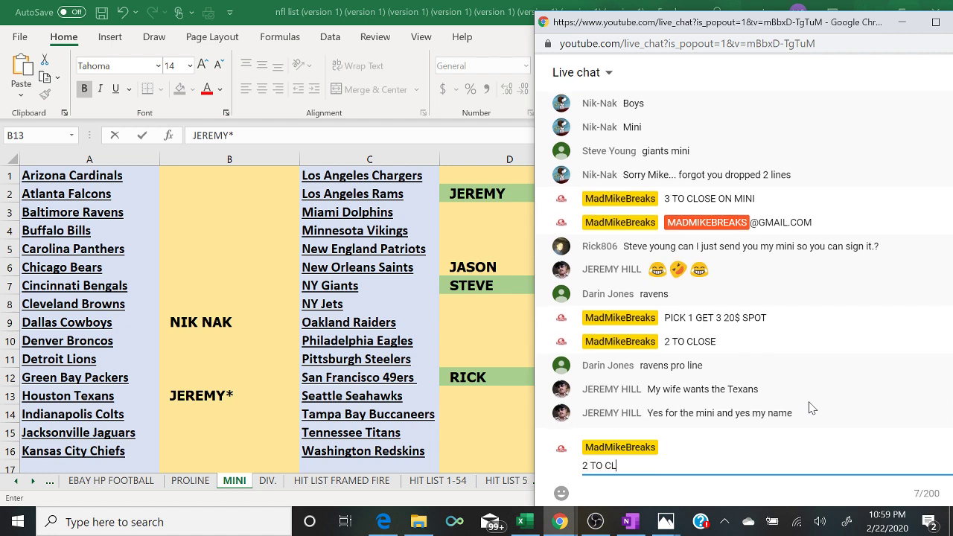
{"action": "type", "text": "OSE ON MINI"}
{"action": "key", "text": "Return"}
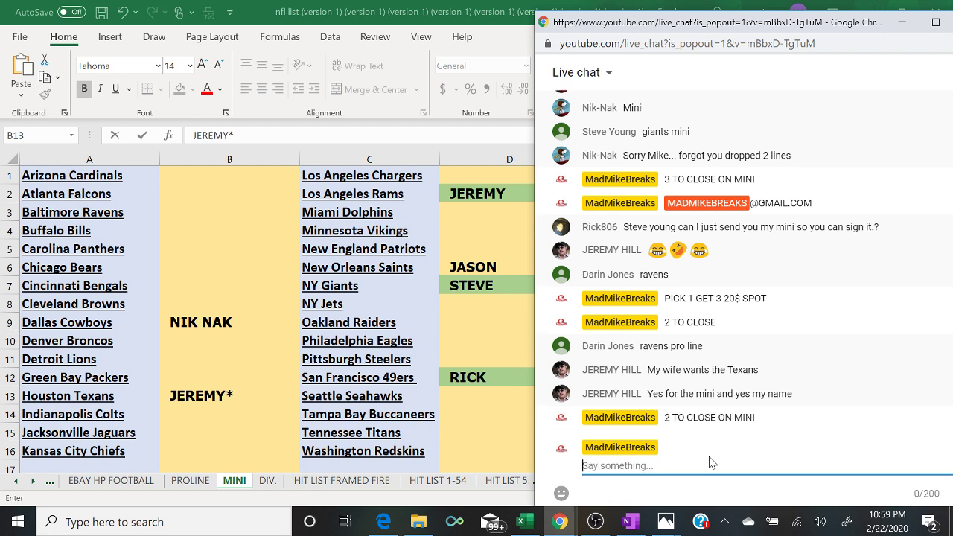
{"action": "type", "text": "PICK "}
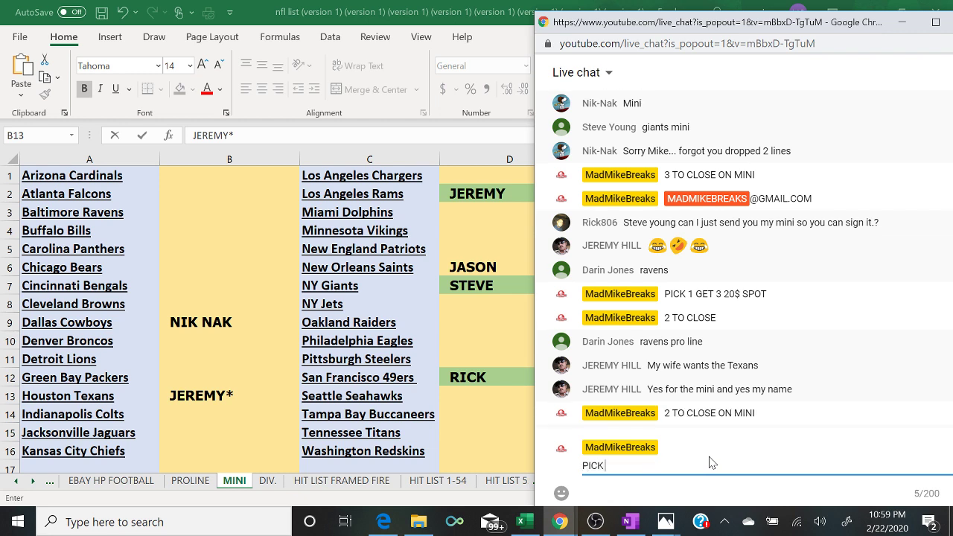
{"action": "type", "text": "1 GET 3 20$ SPOT"}
{"action": "key", "text": "Return"}
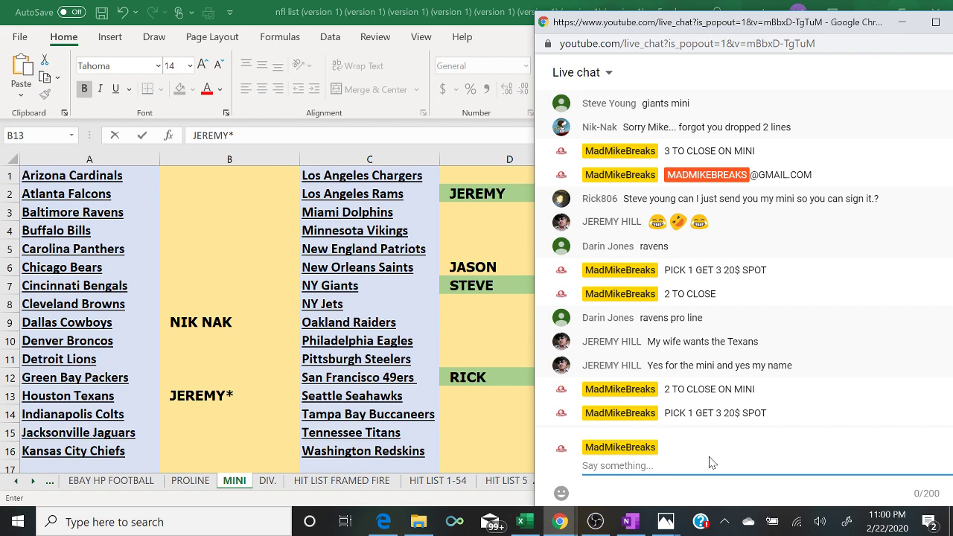
{"action": "key", "text": "alt+Tab"}
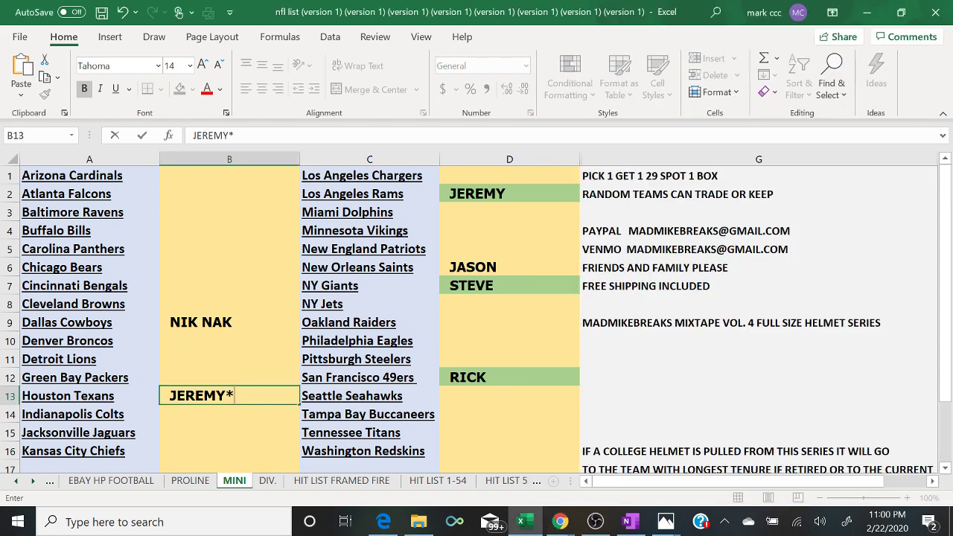
- Commit JEREMY* in B13, fill it green, and return to the YouTube live-chat window
{"action": "left_click", "coordinate": [187, 409]}
{"action": "left_click", "coordinate": [180, 396]}
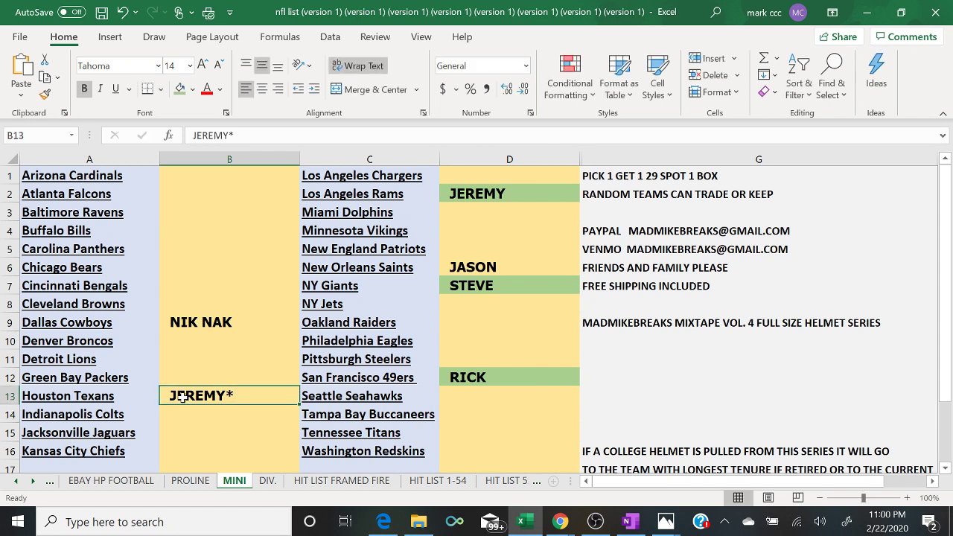
{"action": "left_click", "coordinate": [177, 90]}
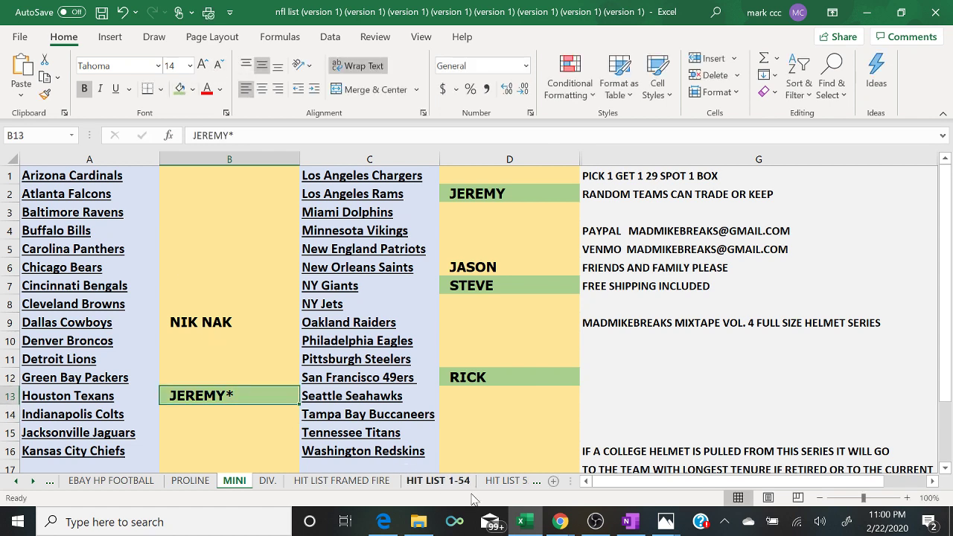
{"action": "mouse_move", "coordinate": [557, 524]}
{"action": "left_click", "coordinate": [645, 480]}
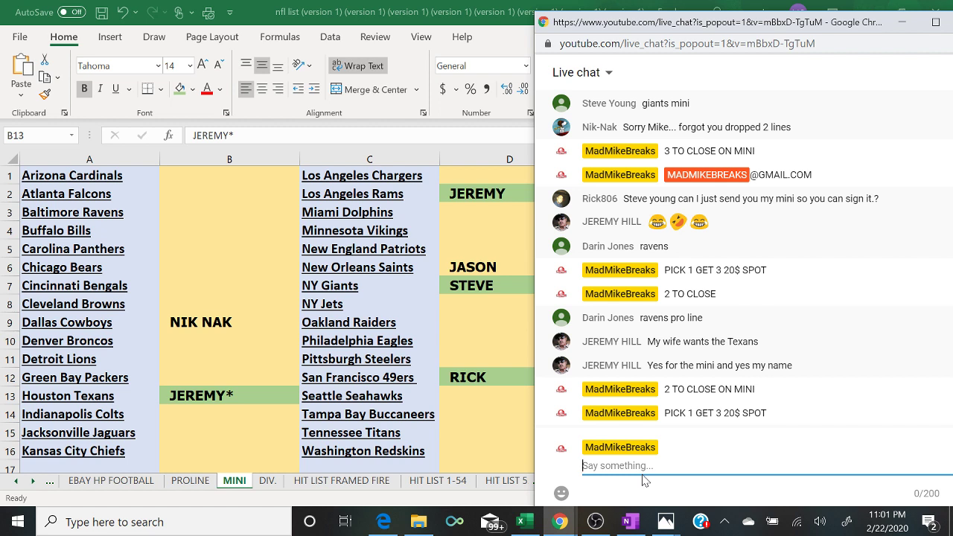
- Clear the unsent 'FILLER 5$ SPOT' draft from the chat box
{"action": "type", "text": "FILLER 5$ SPOT"}
{"action": "key", "text": "BackSpace"}
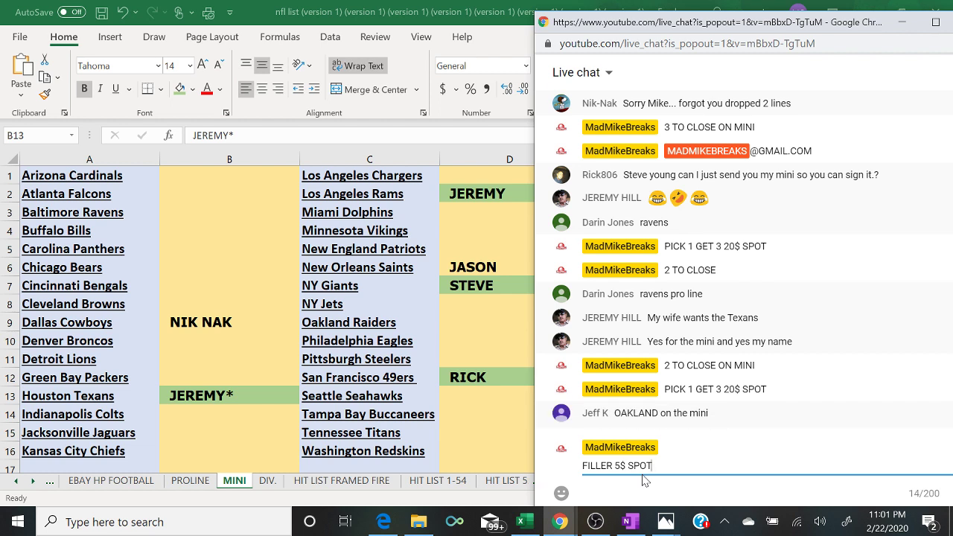
{"action": "key", "text": "Return"}
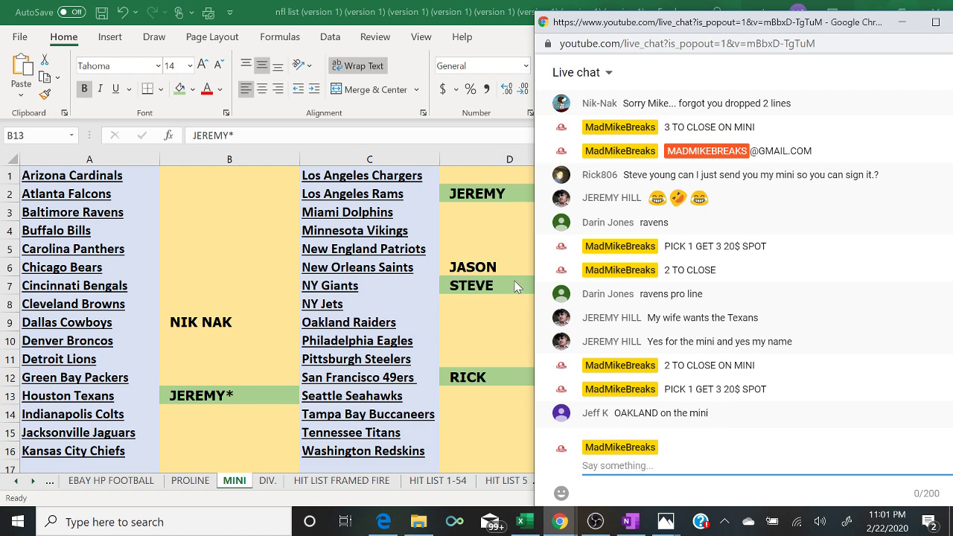
- Enter JEFF in D9 beside the Oakland Raiders, then go back to the live-chat box
{"action": "left_click", "coordinate": [487, 328]}
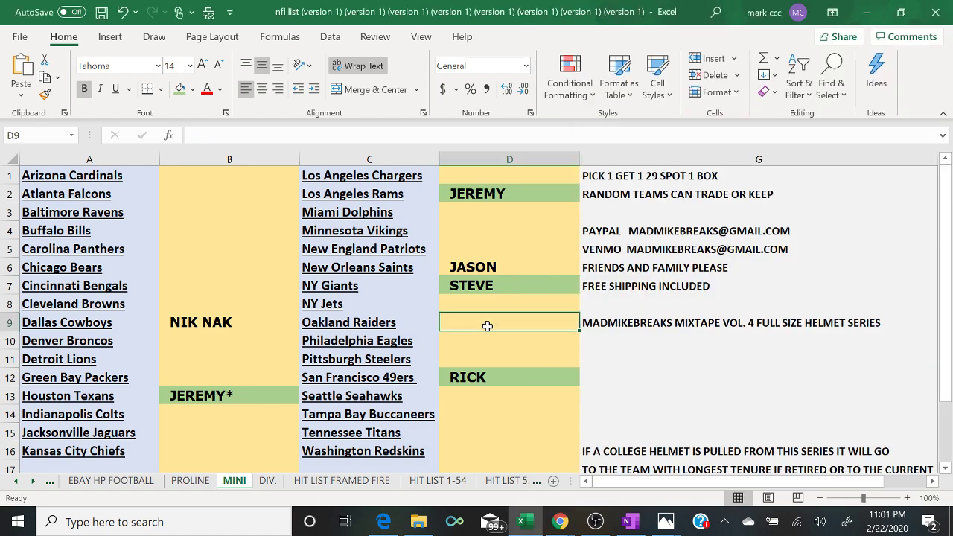
{"action": "type", "text": "JEE"}
{"action": "key", "text": "BackSpace"}
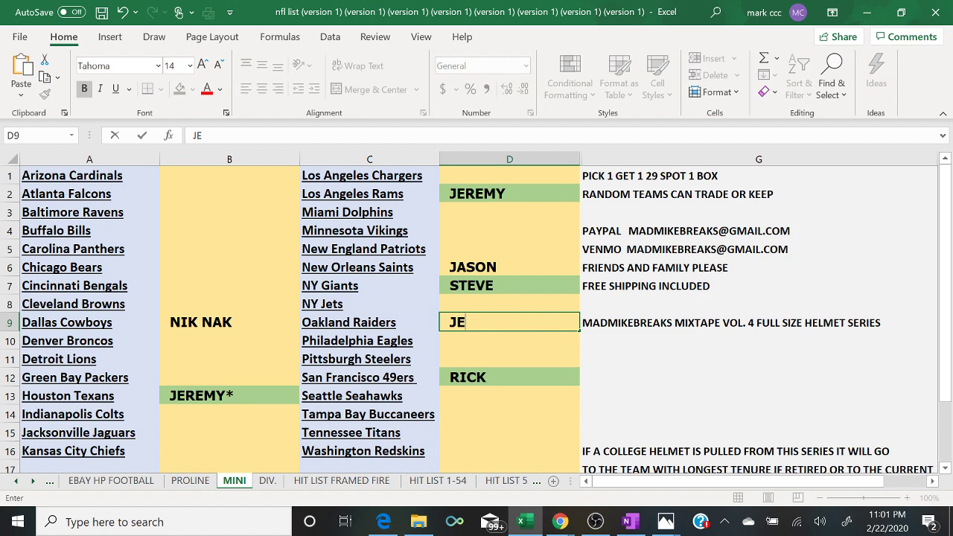
{"action": "type", "text": "FF"}
{"action": "mouse_move", "coordinate": [560, 521]}
{"action": "left_click", "coordinate": [620, 481]}
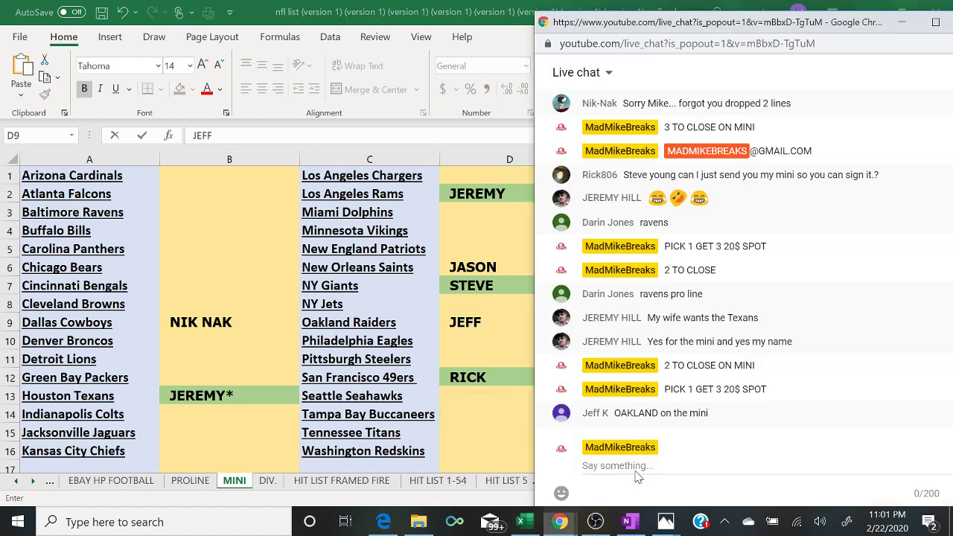
{"action": "left_click", "coordinate": [635, 474]}
- Post '1 TO CLOSE ON MINI' and then the payment e-mail address in the chat
{"action": "type", "text": "1 TO CLO"}
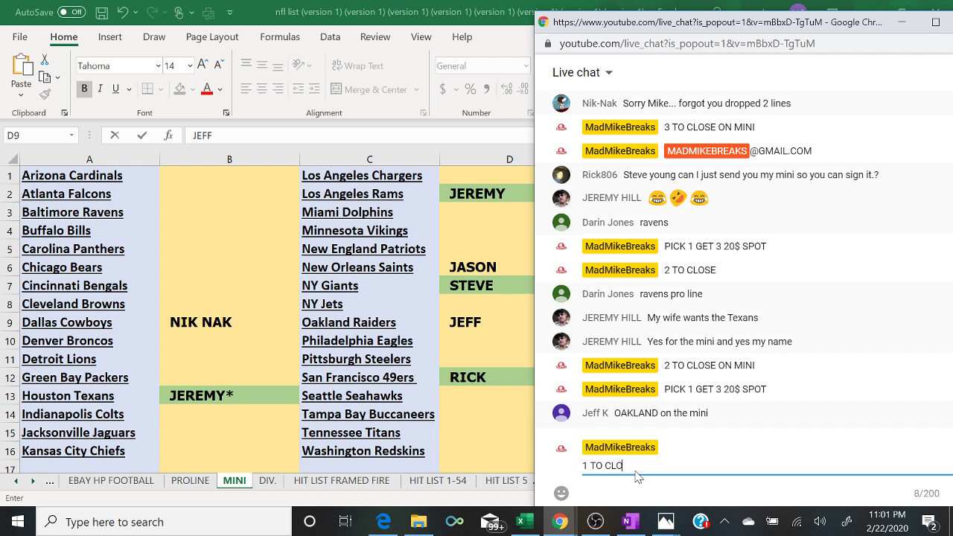
{"action": "type", "text": "SE ON MINI"}
{"action": "key", "text": "Return"}
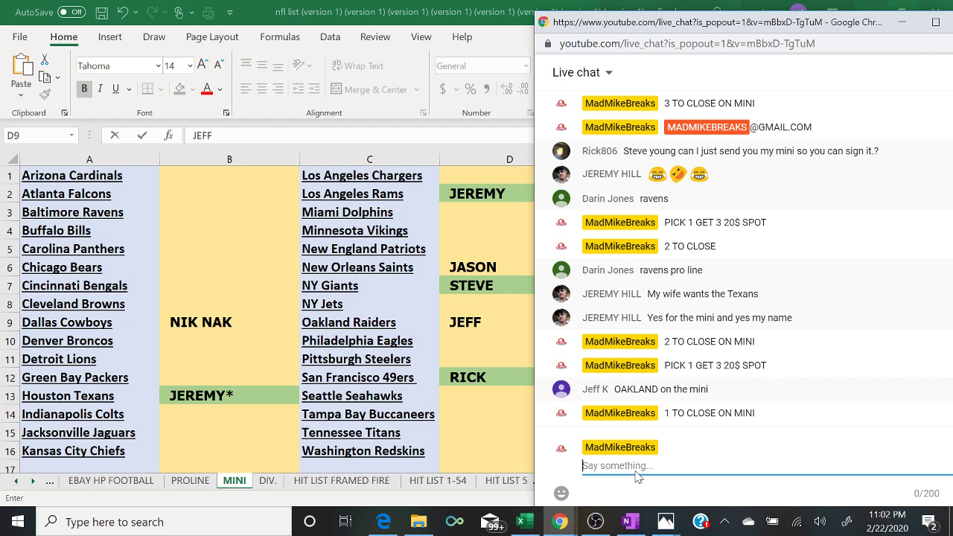
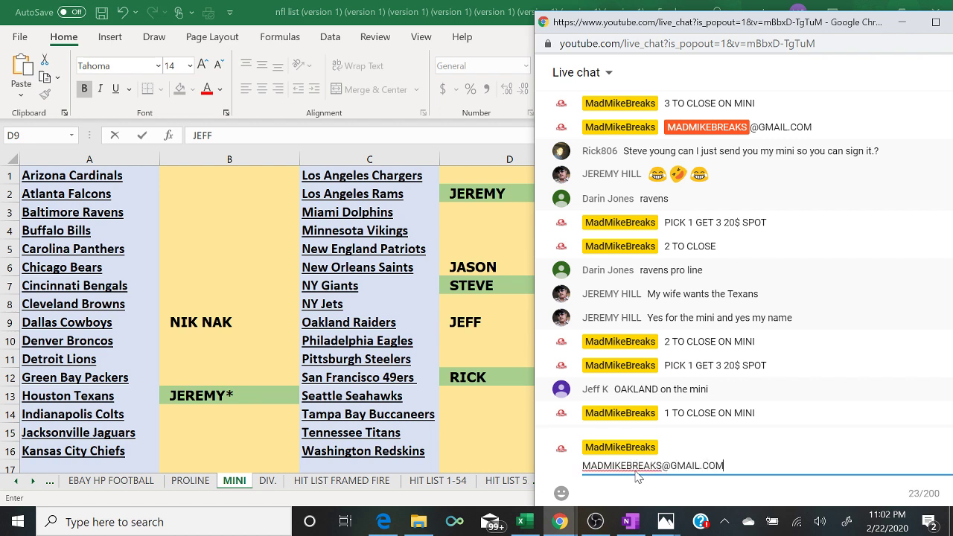
{"action": "key", "text": "Return"}
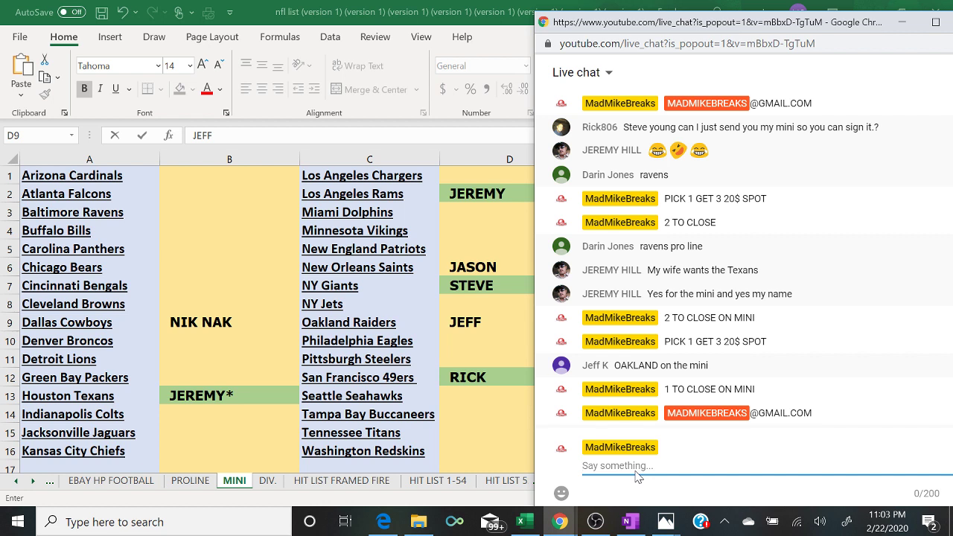
- Post 'FILLER 5$ SPOT 4 SPOTS TOTAL TOP SPOT WIN INTO P1G3' and 'MINI CLOSED', then return to the sheet
{"action": "type", "text": "FILLER 5$ SPOT 4 S"}
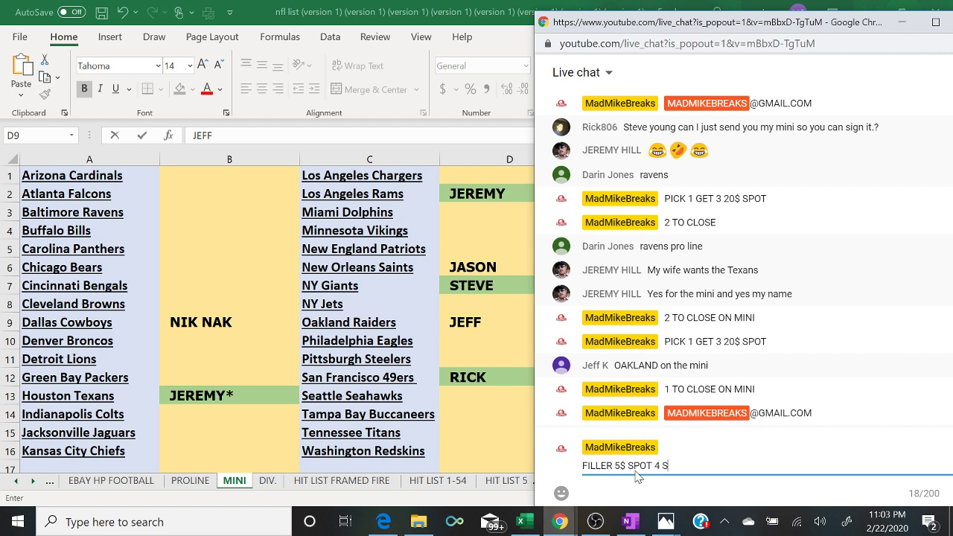
{"action": "type", "text": "POTS TOTAL TOP SPOT WIN INTO "}
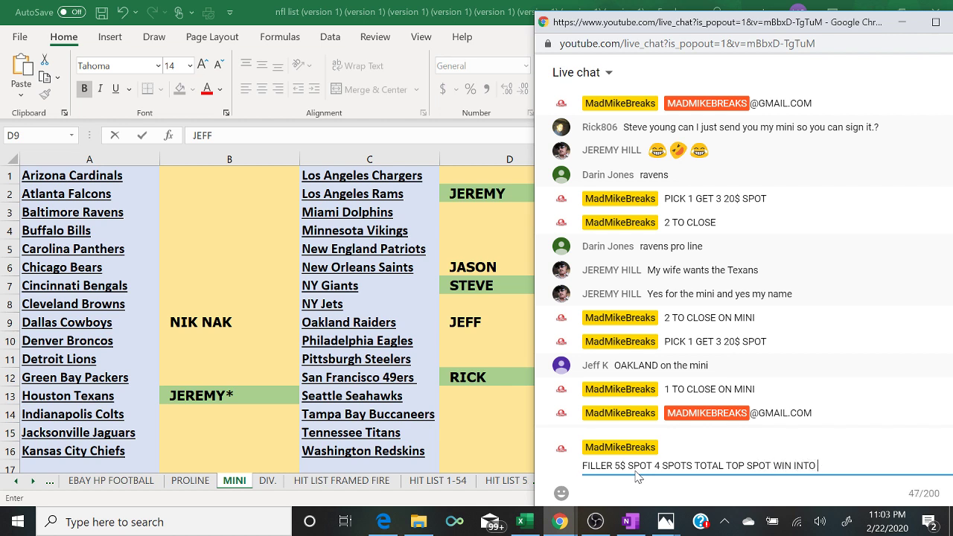
{"action": "type", "text": "P1G3"}
{"action": "key", "text": "Return"}
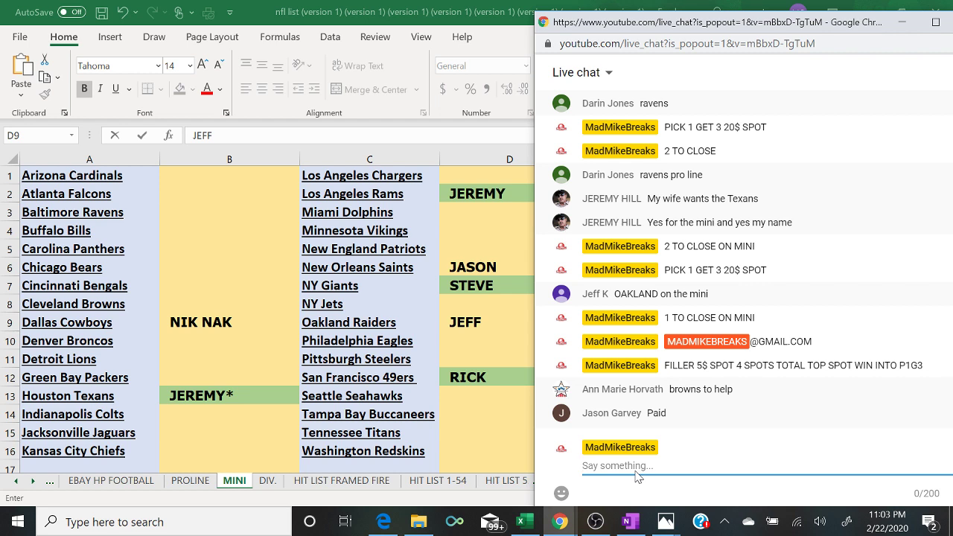
{"action": "type", "text": "MINI CLOSED"}
{"action": "key", "text": "Return"}
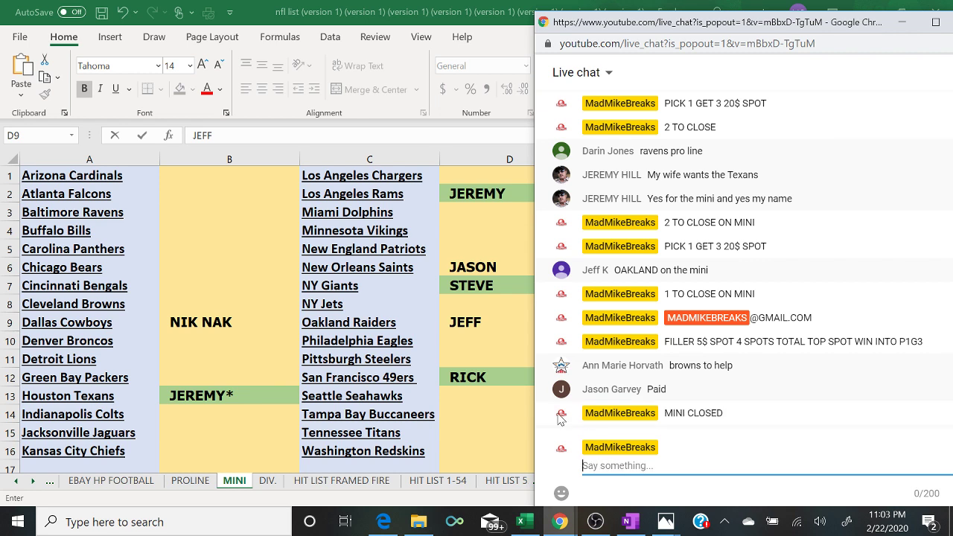
{"action": "left_click", "coordinate": [198, 306]}
- Enter ANN MARIE in B8 beside the Cleveland Browns and switch to the live chat
{"action": "type", "text": "ANN MARIE"}
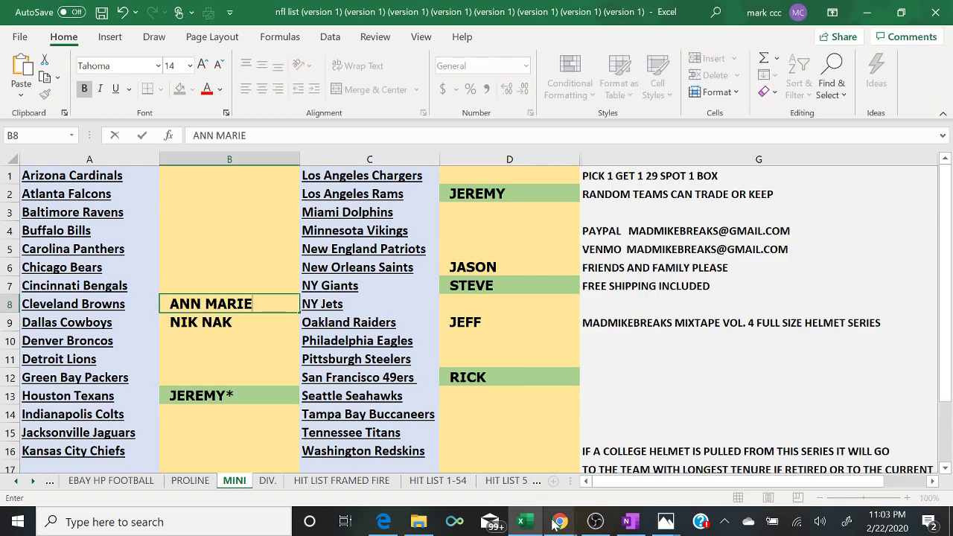
{"action": "mouse_move", "coordinate": [560, 522]}
{"action": "left_click", "coordinate": [672, 471]}
{"action": "left_click", "coordinate": [672, 471]}
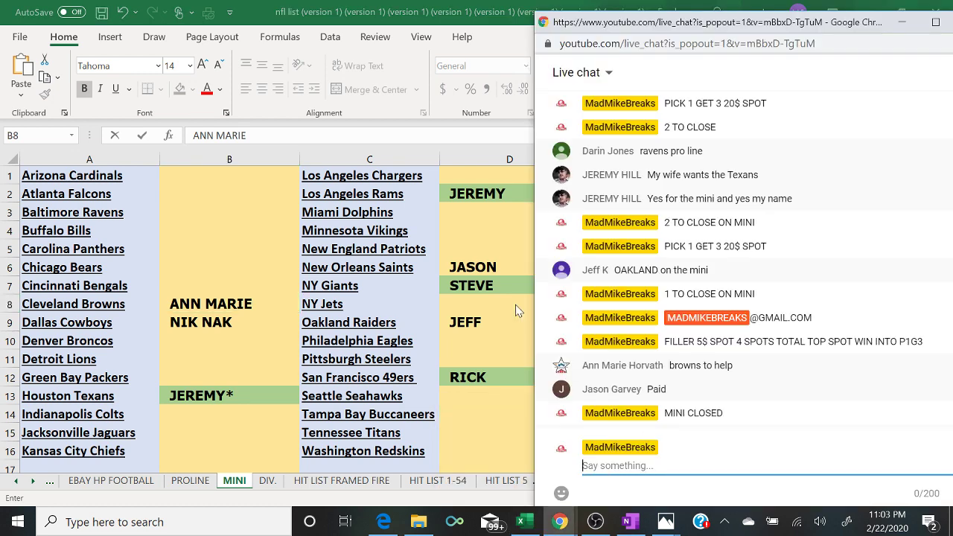
- Fill the JASON (D6) and JEFF (D9) cells green, returning to the live chat after each
{"action": "left_click", "coordinate": [488, 269]}
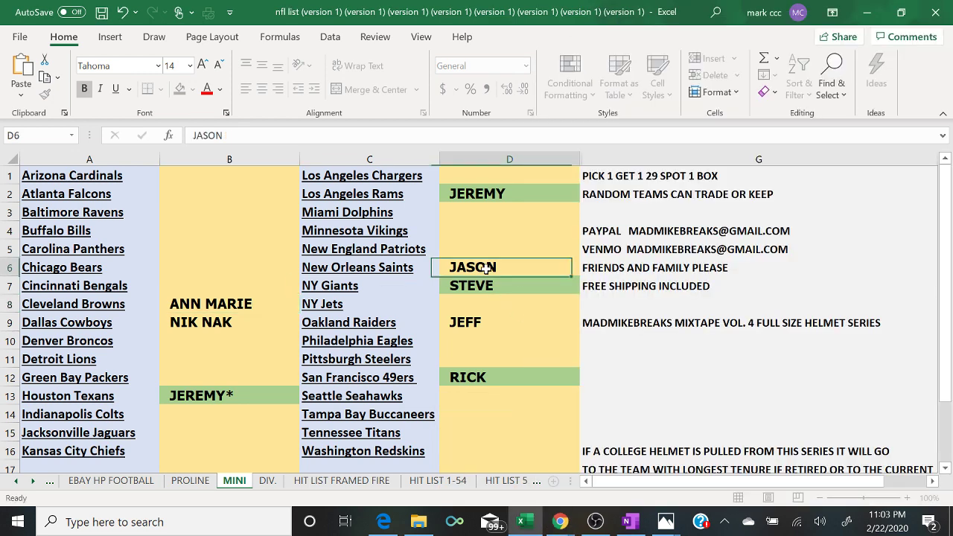
{"action": "left_click", "coordinate": [180, 88]}
{"action": "mouse_move", "coordinate": [558, 527]}
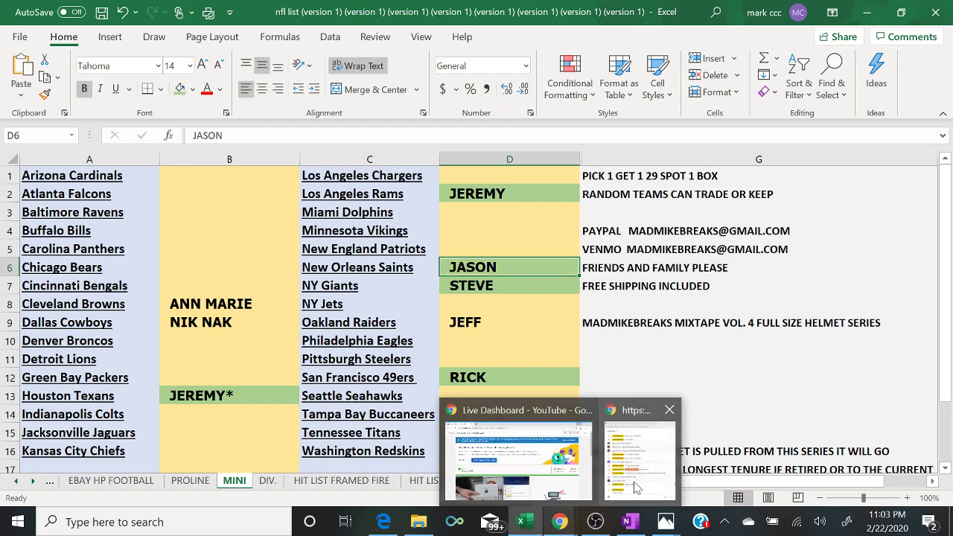
{"action": "left_click", "coordinate": [648, 484]}
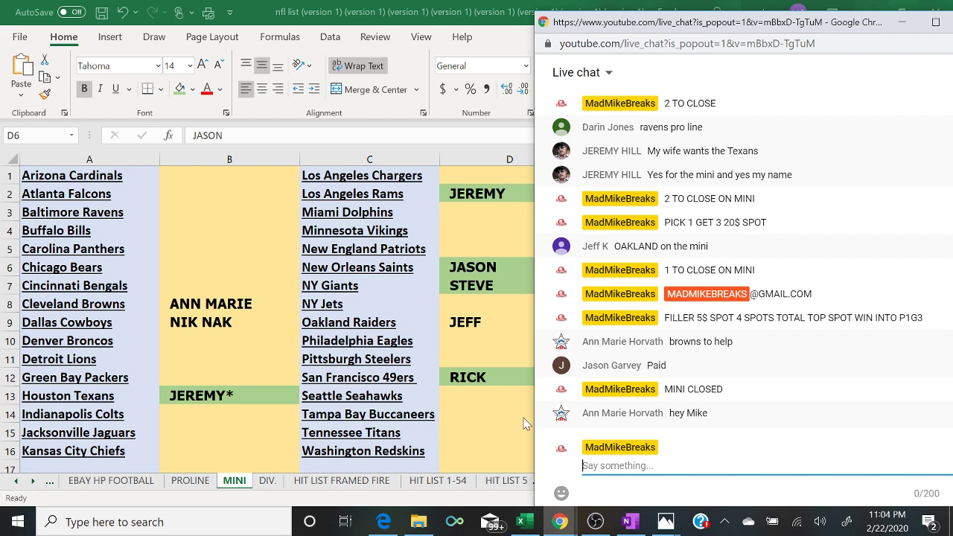
{"action": "left_click", "coordinate": [464, 324]}
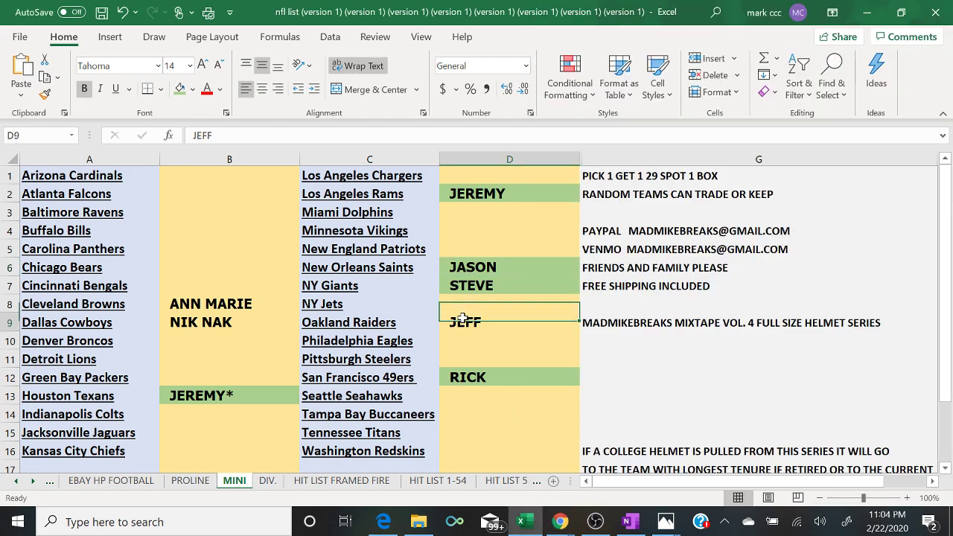
{"action": "left_click", "coordinate": [180, 89]}
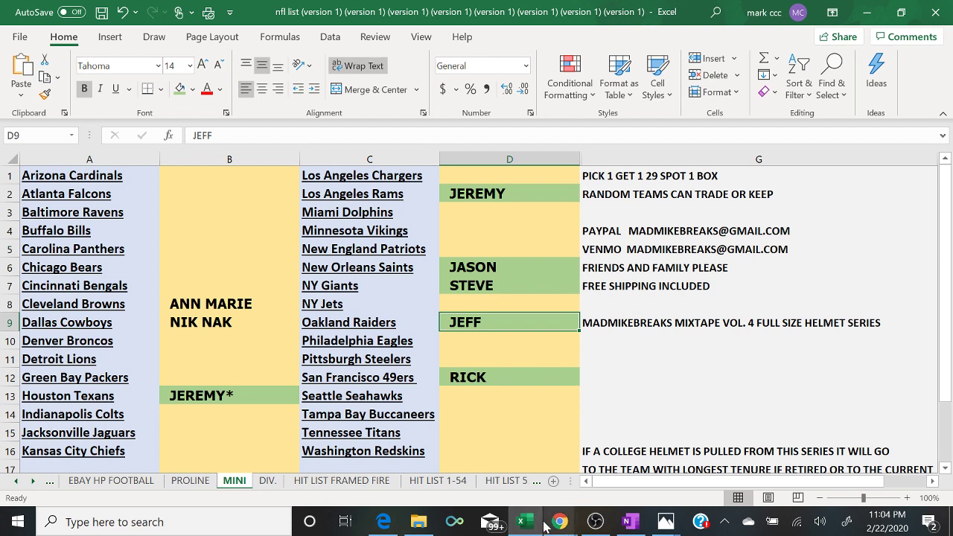
{"action": "mouse_move", "coordinate": [561, 524]}
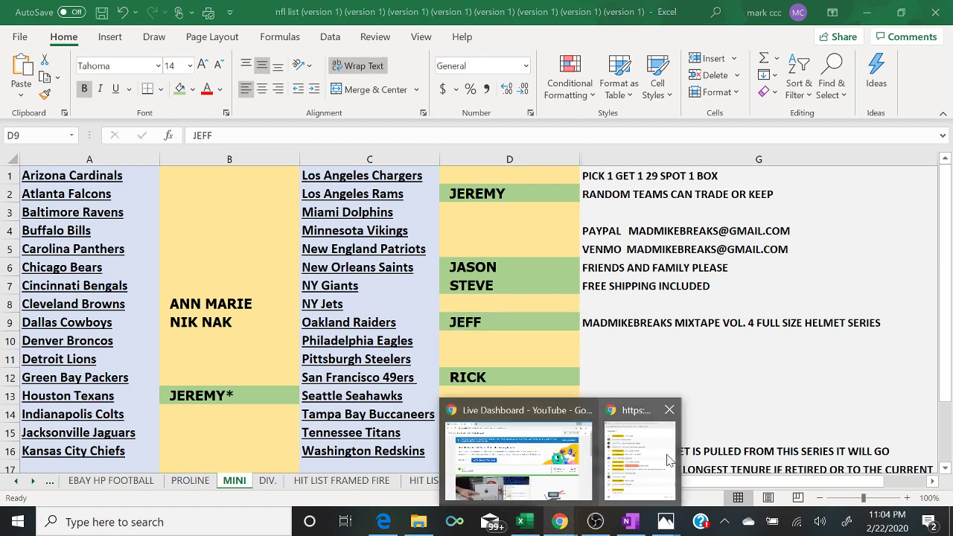
{"action": "left_click", "coordinate": [668, 458]}
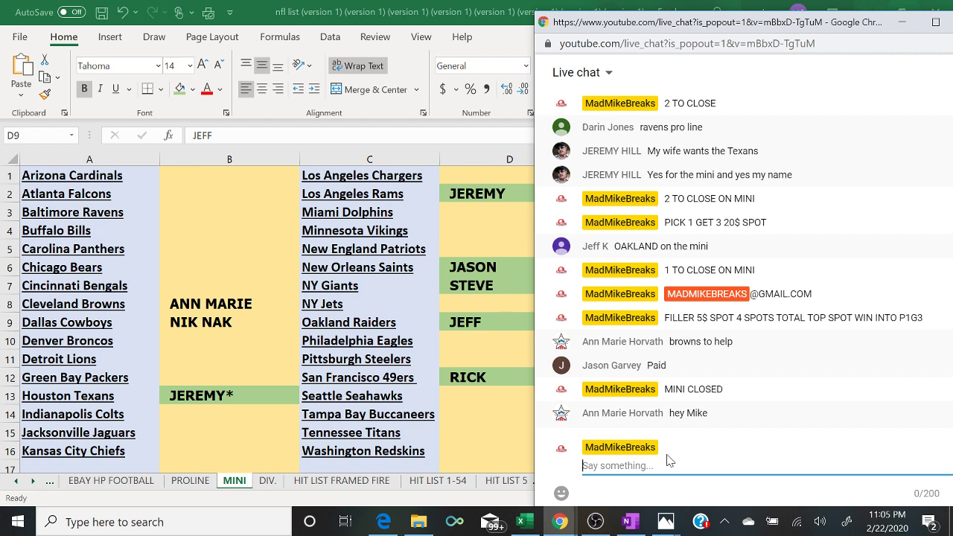
- Give the NIK NAK (B9) and ANN MARIE (B8) cells a green fill
{"action": "left_click", "coordinate": [280, 324]}
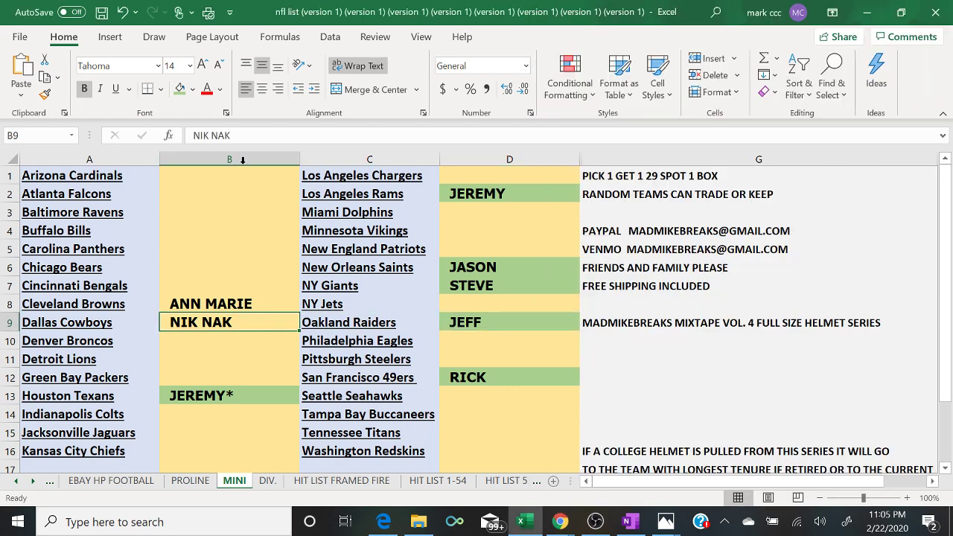
{"action": "left_click", "coordinate": [180, 90]}
{"action": "key", "text": "Up"}
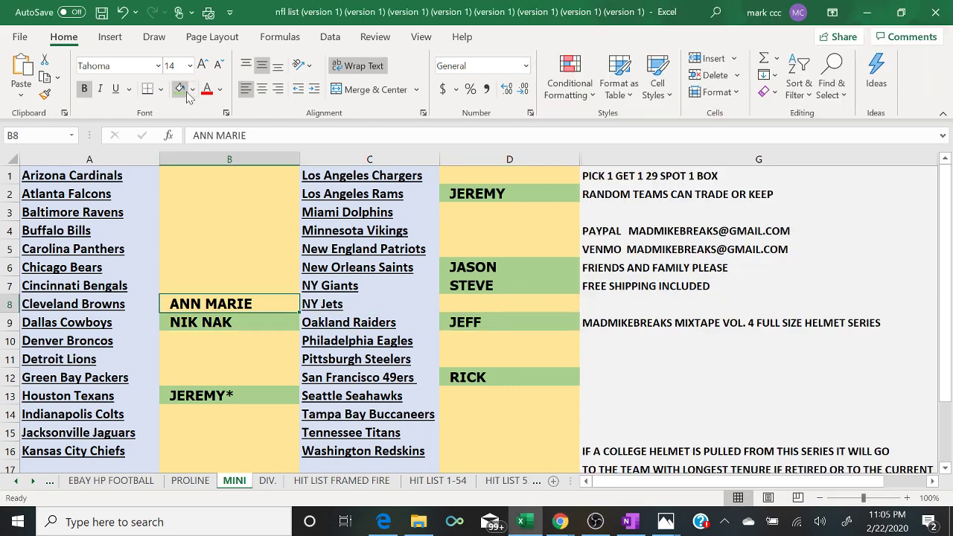
{"action": "left_click", "coordinate": [186, 94]}
- Copy the entire name column B for use on RANDOM.ORG
{"action": "left_click", "coordinate": [213, 155]}
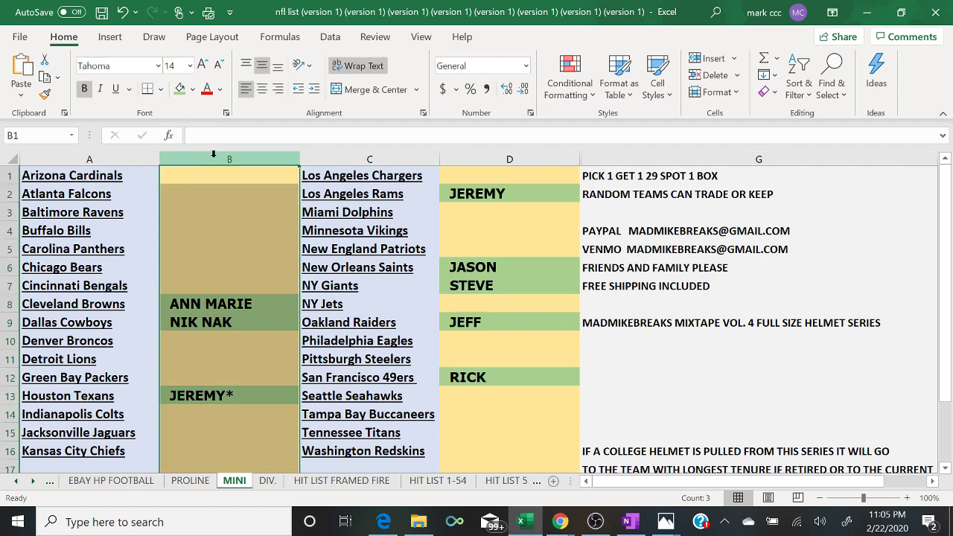
{"action": "right_click", "coordinate": [213, 154]}
{"action": "left_click", "coordinate": [252, 189]}
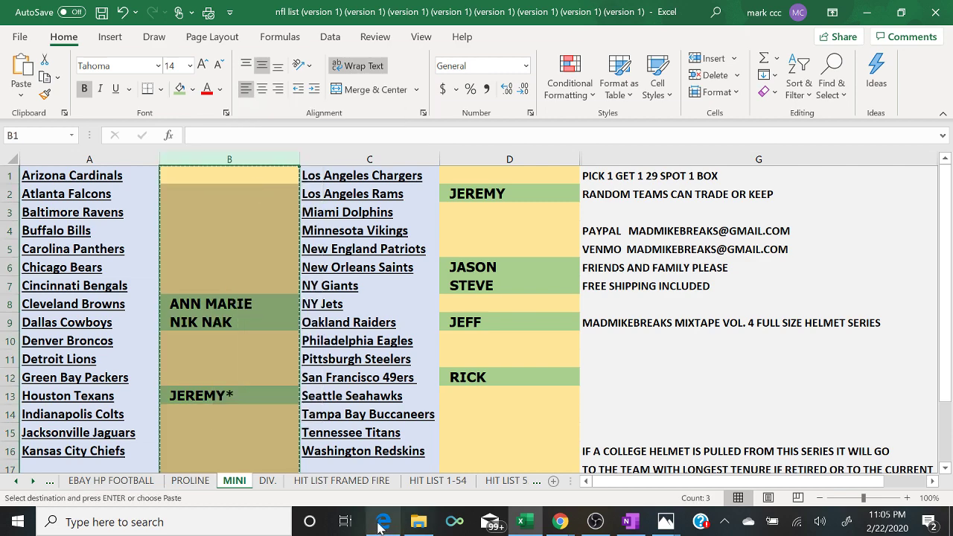
{"action": "left_click", "coordinate": [379, 526]}
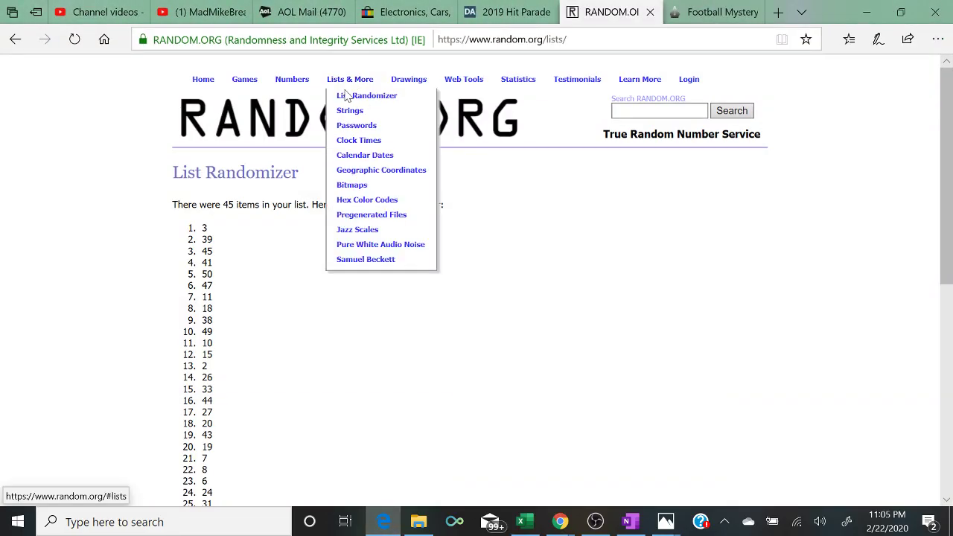
- Paste column B's names into a fresh List Randomizer box and remove the blank lines
{"action": "left_click", "coordinate": [347, 95]}
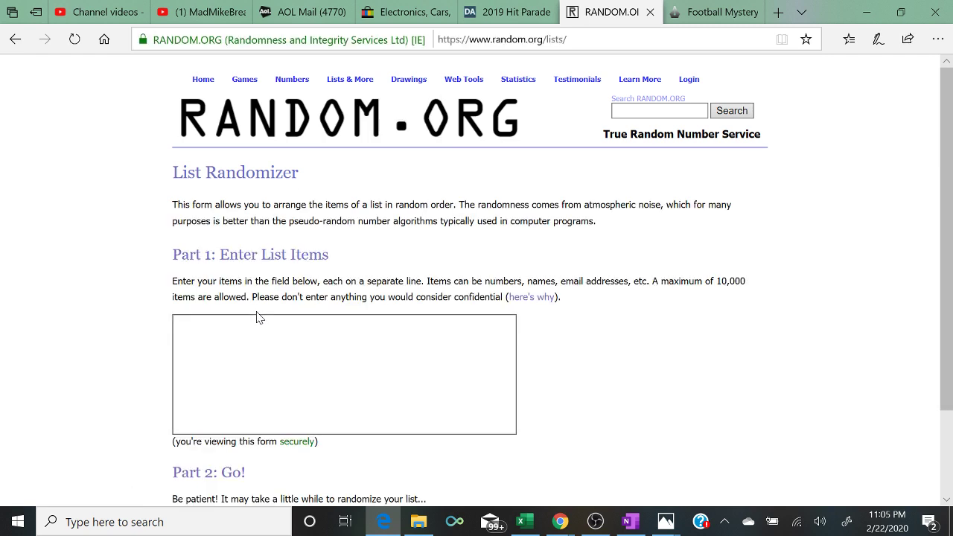
{"action": "left_click", "coordinate": [258, 317]}
{"action": "right_click", "coordinate": [258, 321]}
{"action": "left_click", "coordinate": [272, 336]}
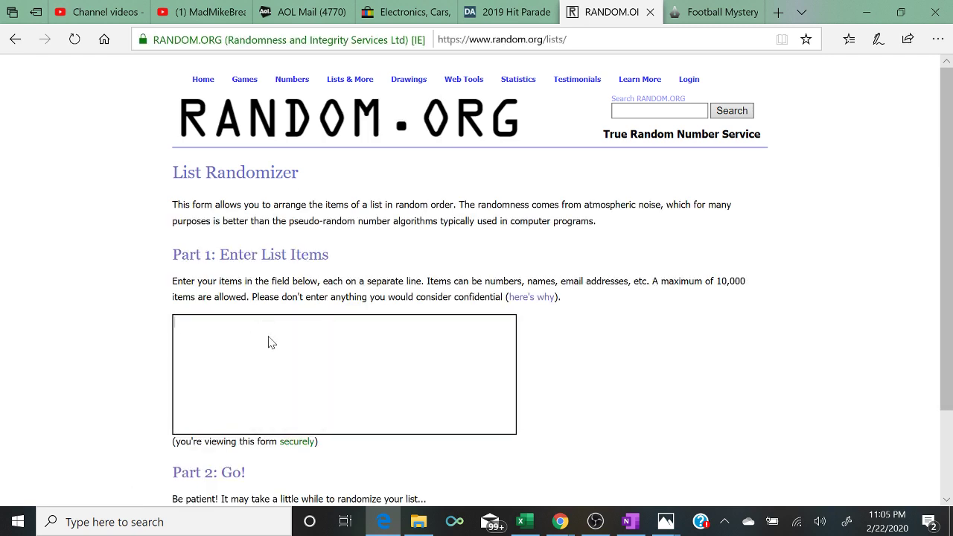
{"action": "key", "text": "BackSpace"}
{"action": "key", "text": "BackSpace"}
{"action": "key", "text": "BackSpace"}
{"action": "key", "text": "BackSpace"}
{"action": "key", "text": "BackSpace"}
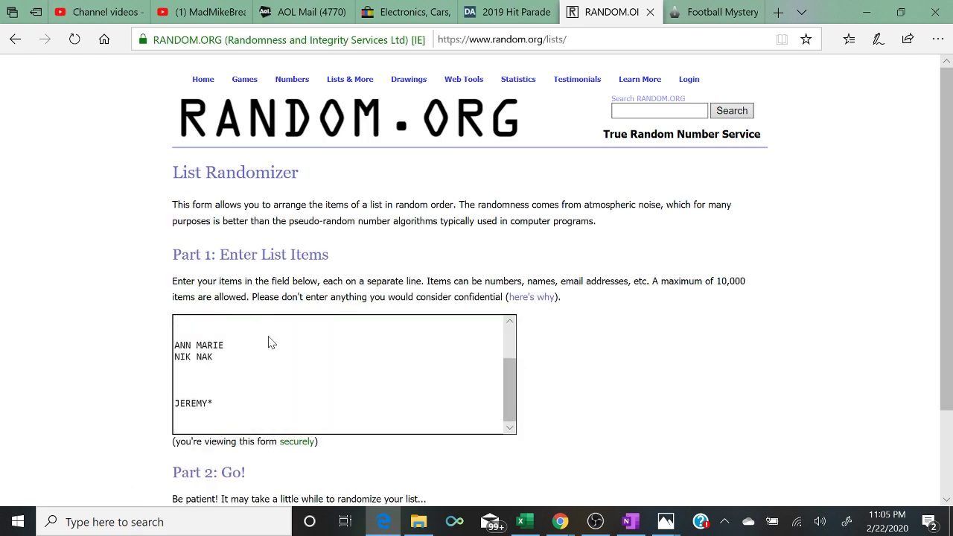
{"action": "key", "text": "BackSpace"}
{"action": "key", "text": "BackSpace"}
{"action": "key", "text": "BackSpace"}
{"action": "key", "text": "BackSpace"}
{"action": "key", "text": "BackSpace"}
{"action": "key", "text": "BackSpace"}
{"action": "key", "text": "BackSpace"}
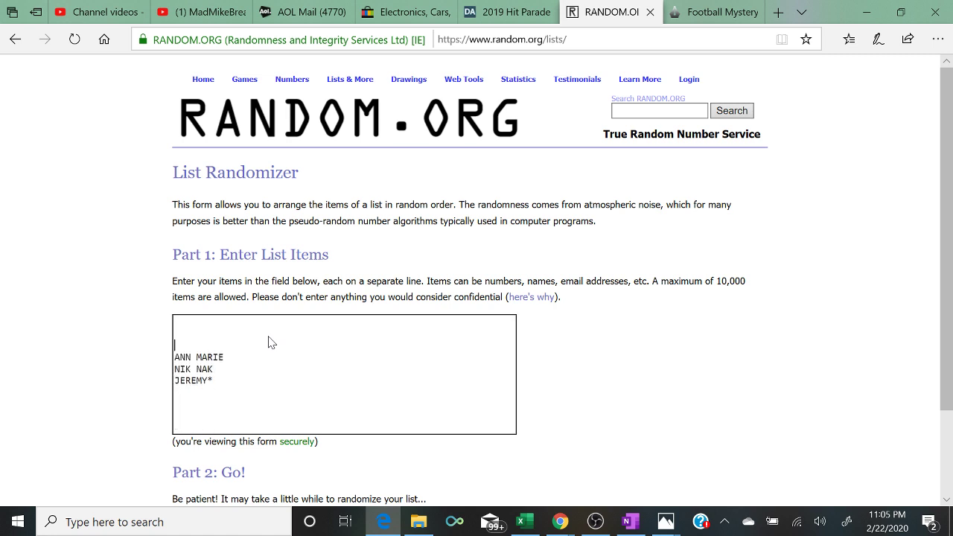
- Copy column D's names from Excel into the list and delete the empty lines between them
{"action": "left_click", "coordinate": [525, 521]}
{"action": "left_click", "coordinate": [482, 161]}
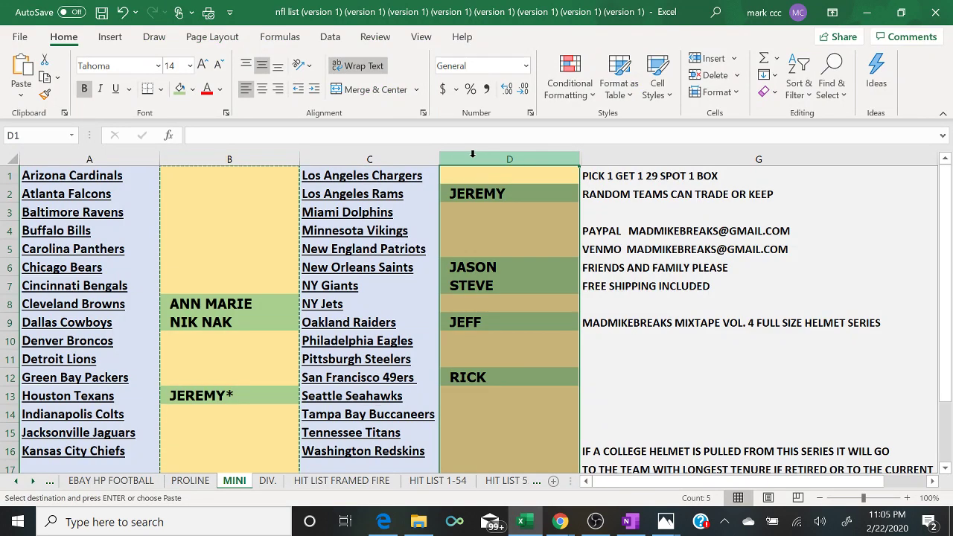
{"action": "right_click", "coordinate": [477, 158]}
{"action": "left_click", "coordinate": [504, 195]}
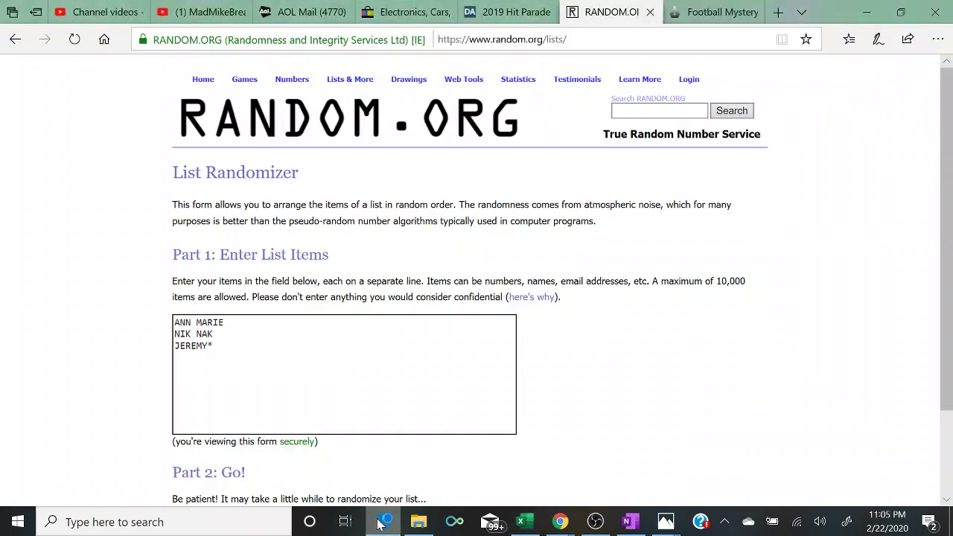
{"action": "left_click", "coordinate": [384, 521]}
{"action": "right_click", "coordinate": [228, 343]}
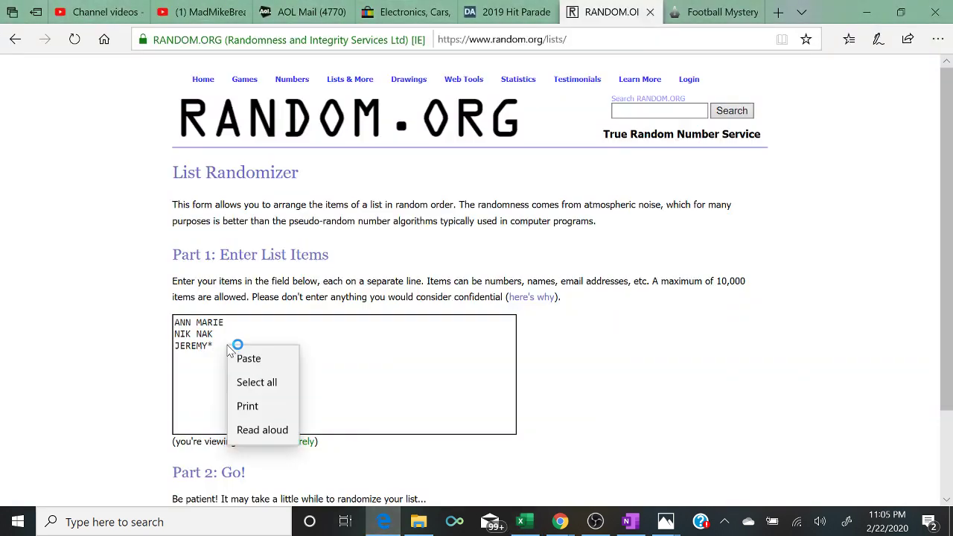
{"action": "left_click", "coordinate": [241, 358]}
{"action": "key", "text": "BackSpace"}
{"action": "key", "text": "BackSpace"}
{"action": "key", "text": "BackSpace"}
{"action": "key", "text": "BackSpace"}
{"action": "key", "text": "BackSpace"}
{"action": "key", "text": "BackSpace"}
{"action": "key", "text": "BackSpace"}
{"action": "key", "text": "BackSpace"}
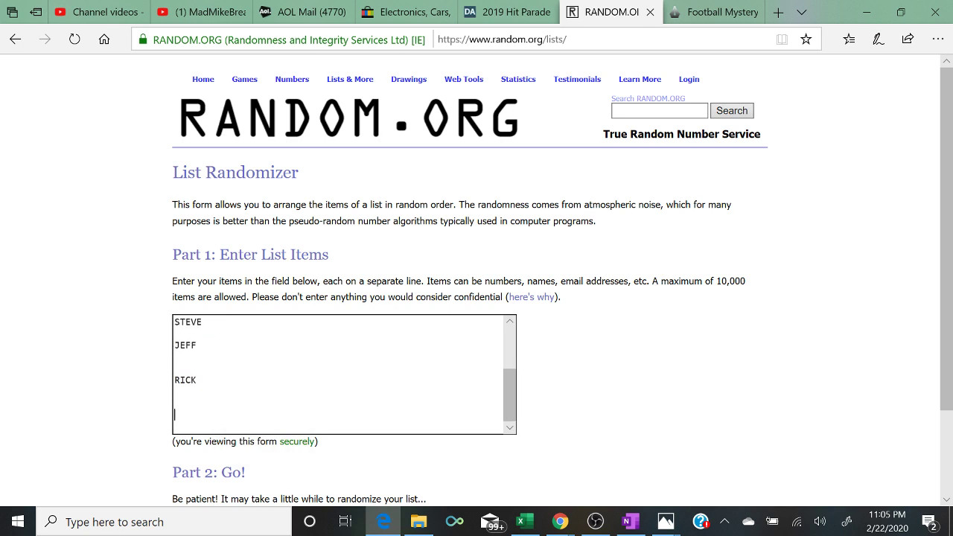
{"action": "key", "text": "BackSpace"}
{"action": "key", "text": "BackSpace"}
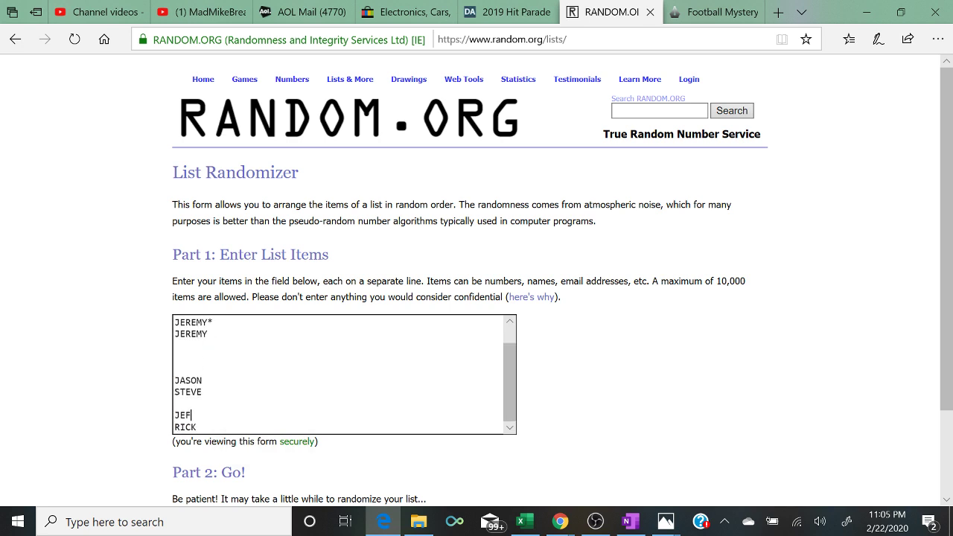
{"action": "key", "text": "Up"}
{"action": "key", "text": "BackSpace"}
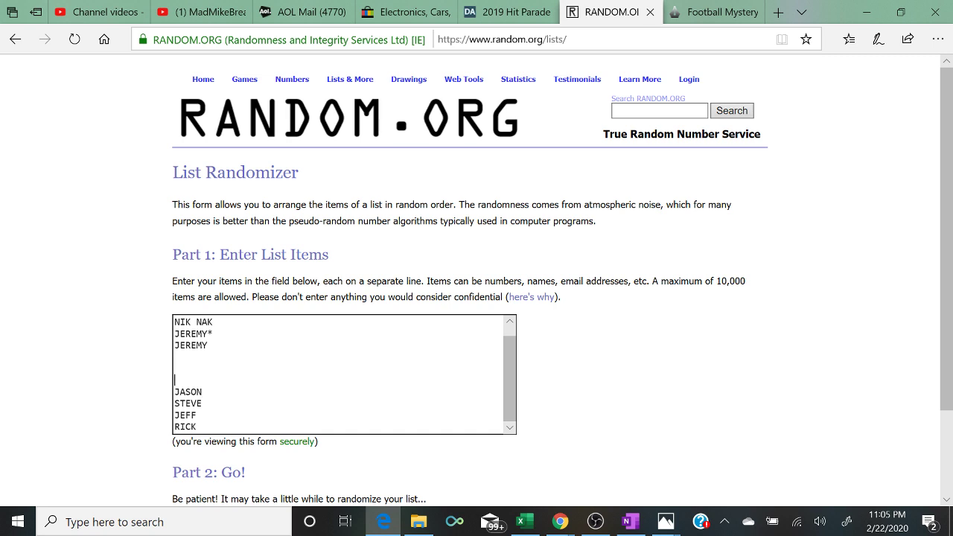
{"action": "key", "text": "BackSpace"}
{"action": "key", "text": "BackSpace"}
{"action": "key", "text": "BackSpace"}
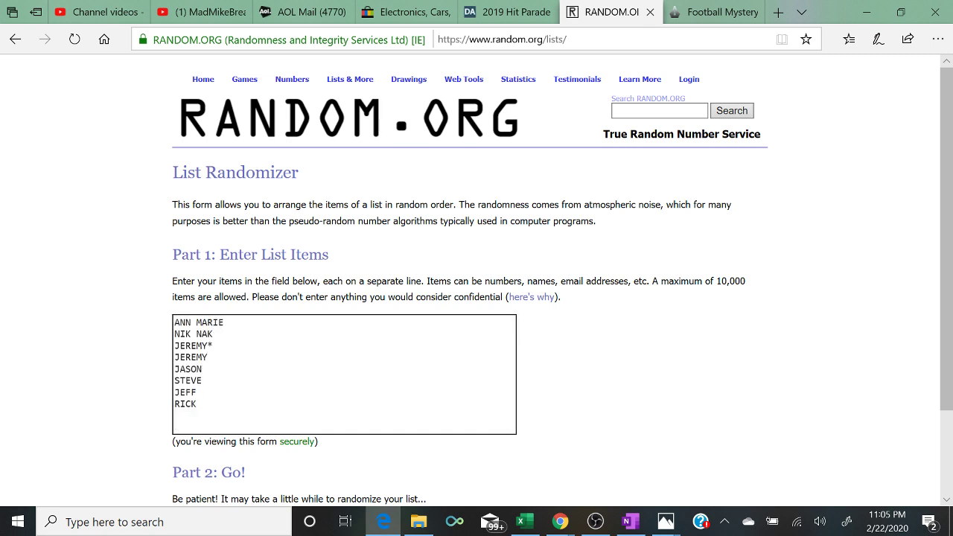
- Triple the eight-name list to 24 entries by appending two more copies
{"action": "key", "text": "ctrl+a"}
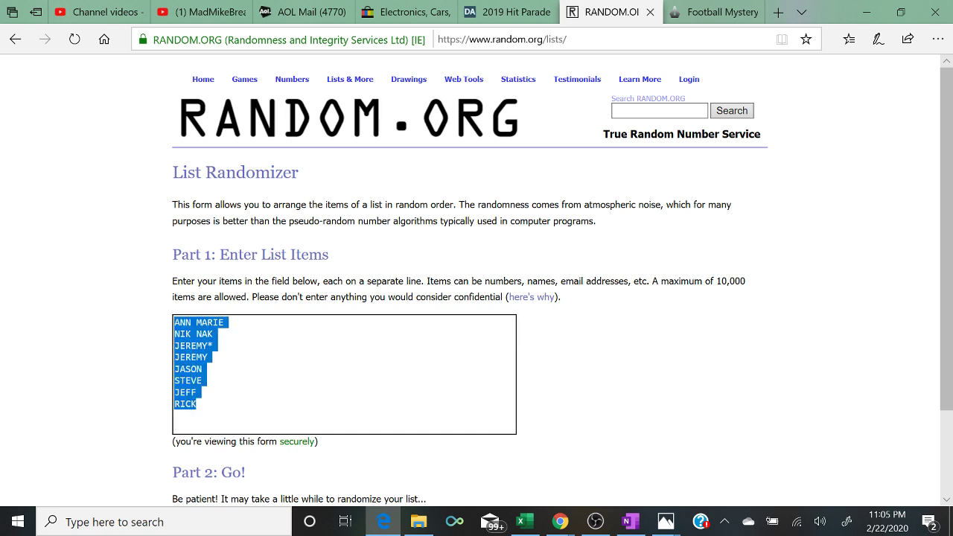
{"action": "right_click", "coordinate": [202, 336]}
{"action": "left_click", "coordinate": [221, 353]}
{"action": "key", "text": "Right"}
{"action": "right_click", "coordinate": [202, 403]}
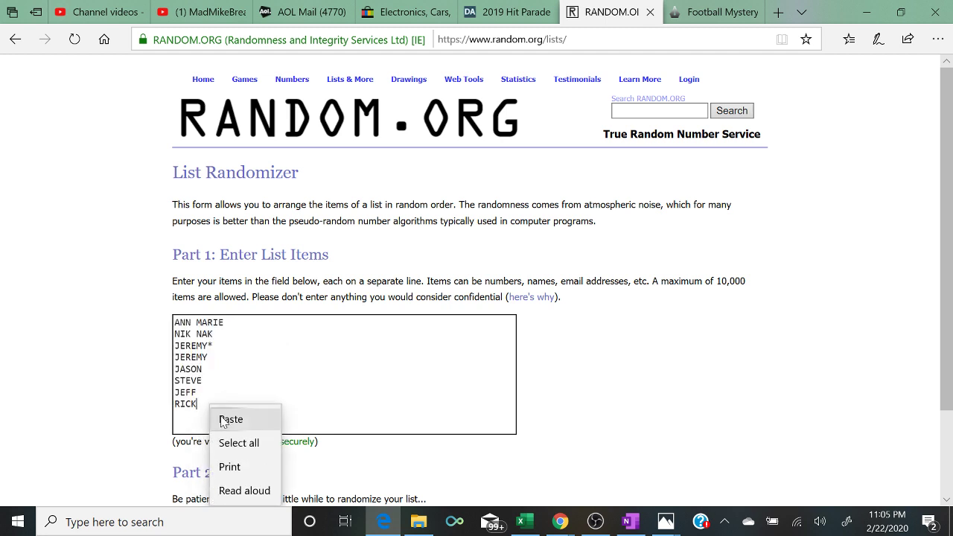
{"action": "left_click", "coordinate": [225, 418]}
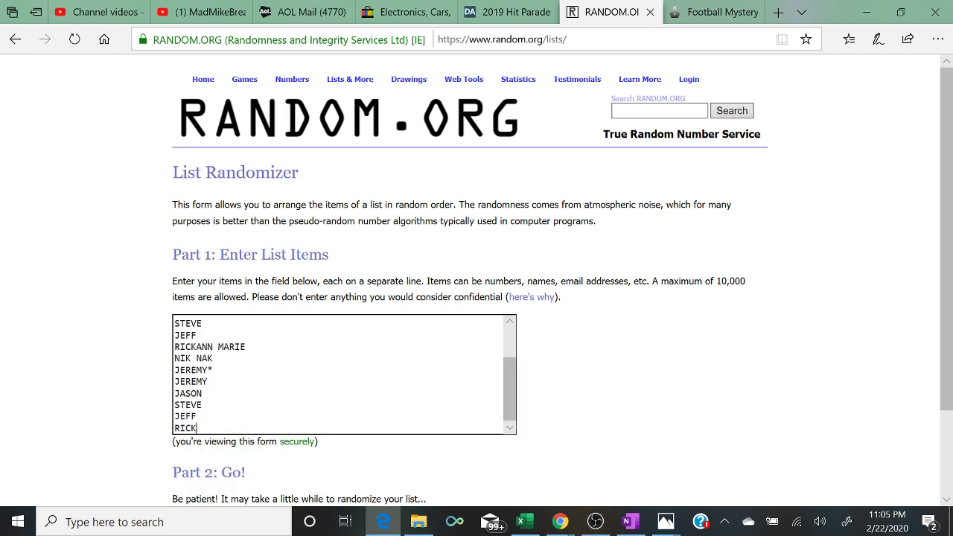
{"action": "key", "text": "Return"}
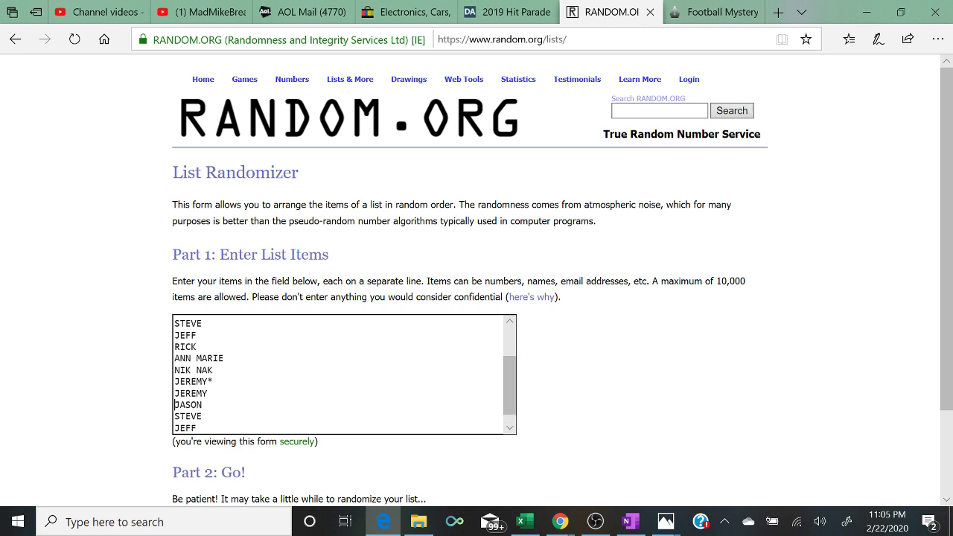
{"action": "key", "text": "ctrl+End"}
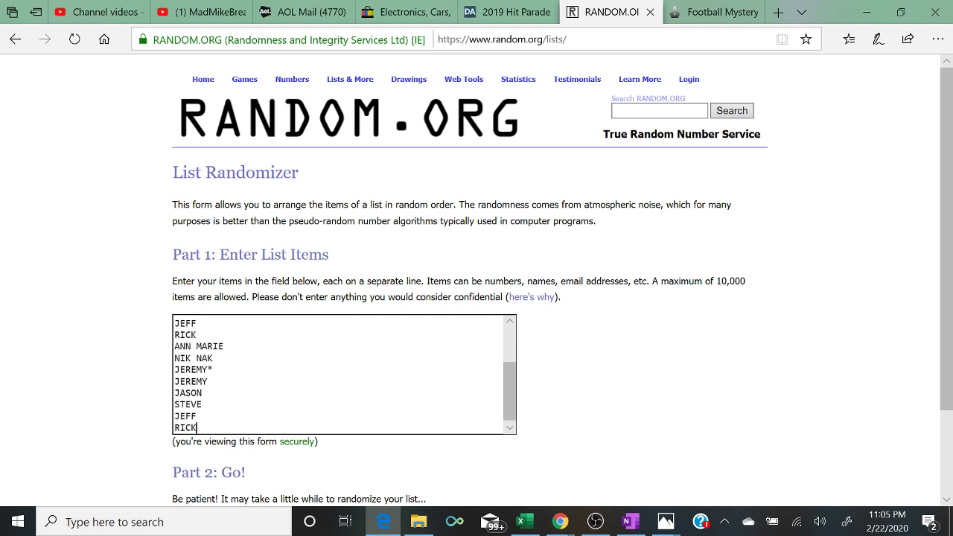
{"action": "right_click", "coordinate": [194, 428]}
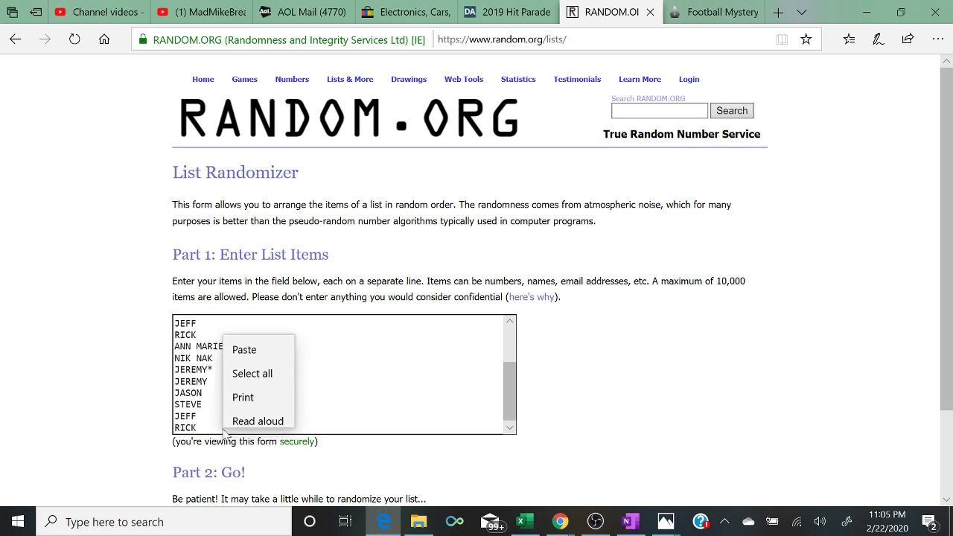
{"action": "left_click", "coordinate": [234, 340]}
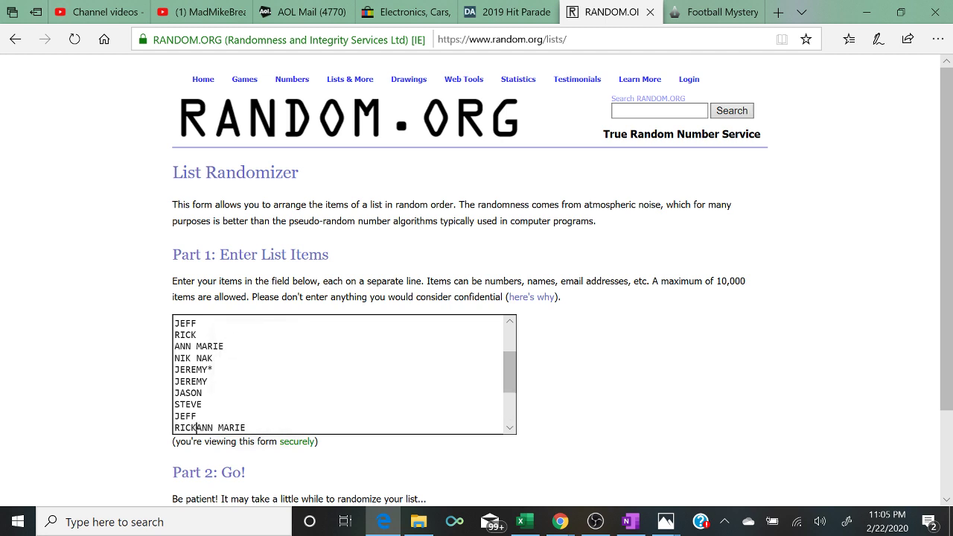
{"action": "key", "text": "Return"}
{"action": "key", "text": "Down"}
{"action": "key", "text": "Down"}
{"action": "key", "text": "Down"}
{"action": "key", "text": "Down"}
{"action": "key", "text": "Down"}
{"action": "key", "text": "Down"}
{"action": "key", "text": "Down"}
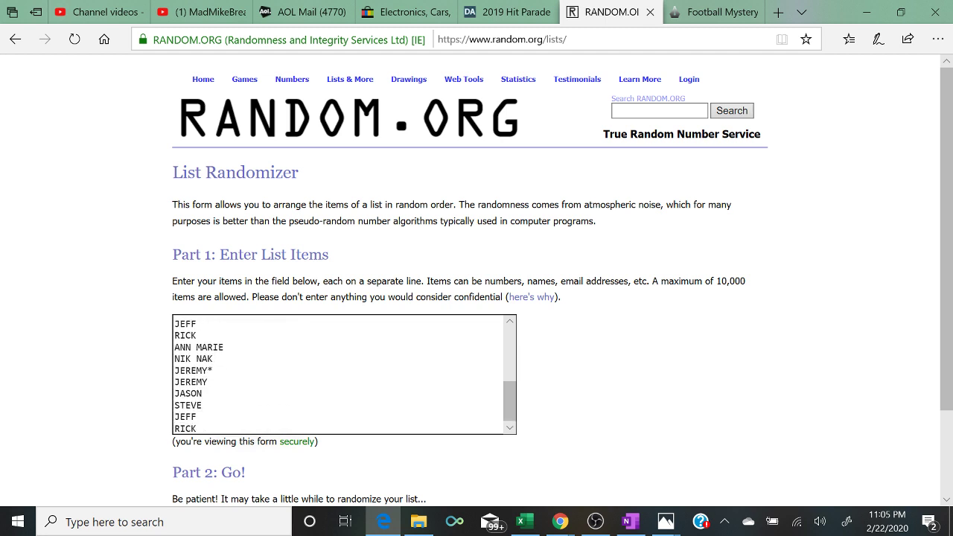
- Randomize the 24-name list, then shuffle it with Again! four more times
{"action": "scroll", "coordinate": [154, 435], "scroll_direction": "down", "scroll_amount": 1}
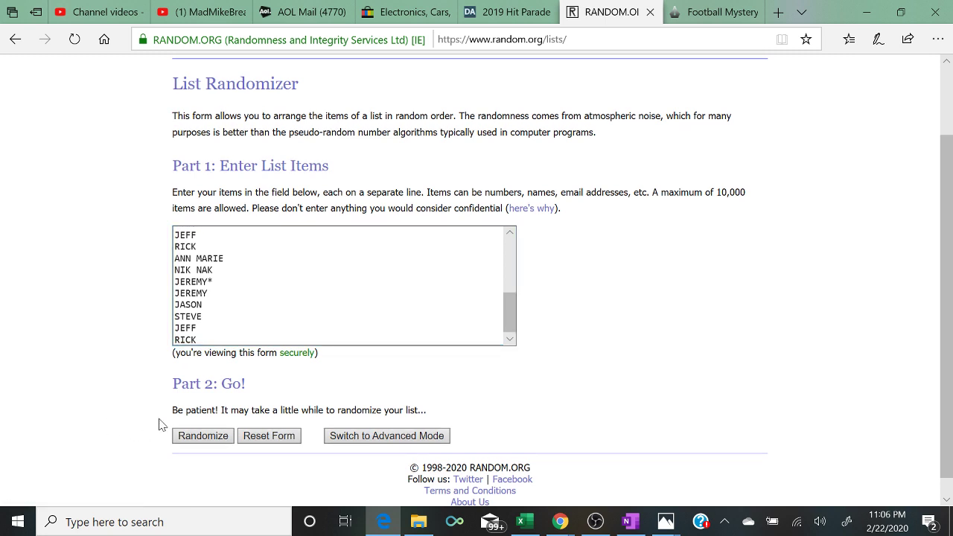
{"action": "left_click", "coordinate": [200, 435]}
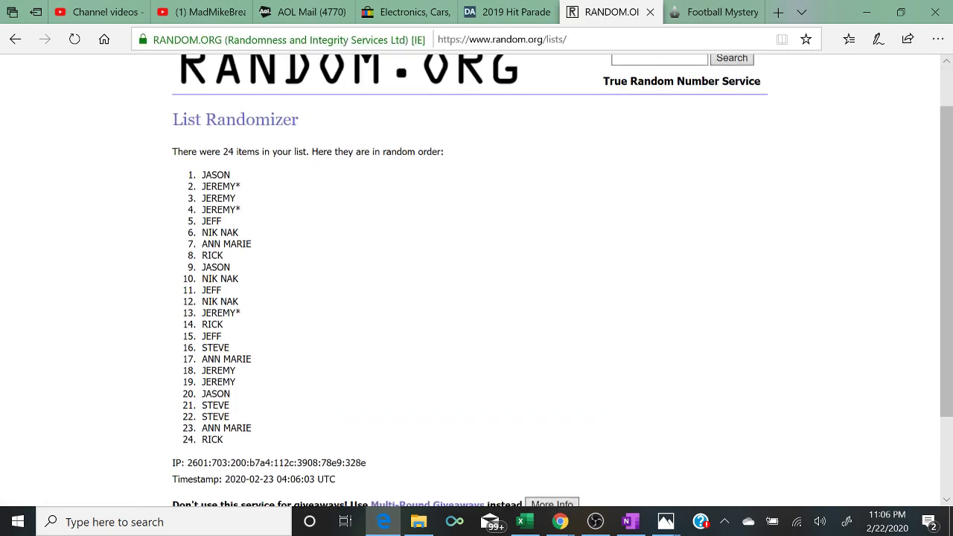
{"action": "scroll", "coordinate": [195, 437], "scroll_direction": "down", "scroll_amount": 2}
{"action": "left_click", "coordinate": [192, 422]}
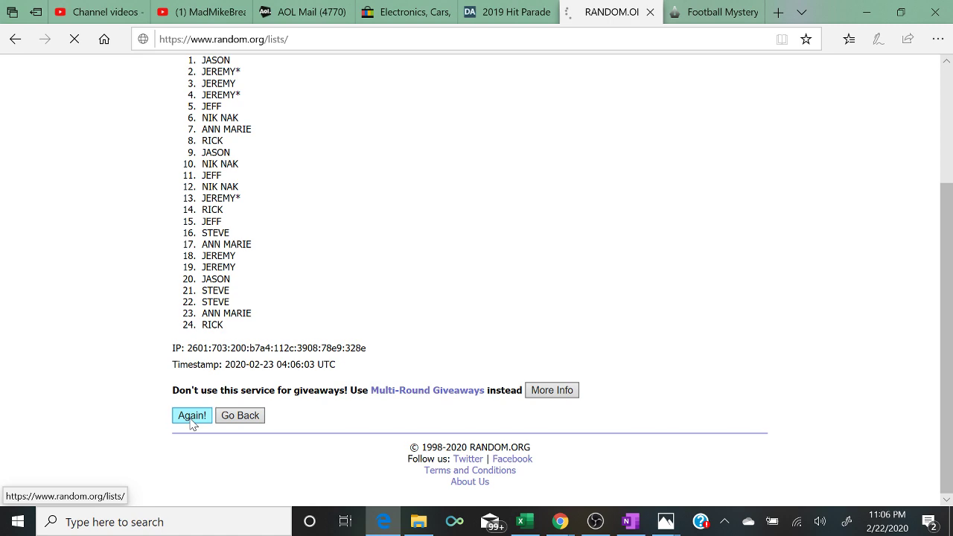
{"action": "scroll", "coordinate": [192, 422], "scroll_direction": "down", "scroll_amount": 2}
{"action": "left_click", "coordinate": [192, 422]}
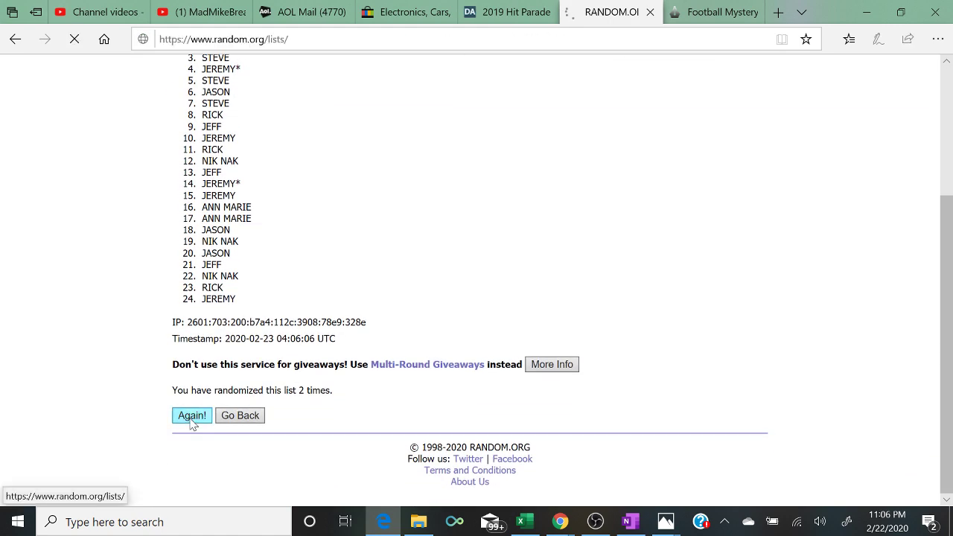
{"action": "scroll", "coordinate": [192, 421], "scroll_direction": "down", "scroll_amount": 3}
{"action": "left_click", "coordinate": [192, 416]}
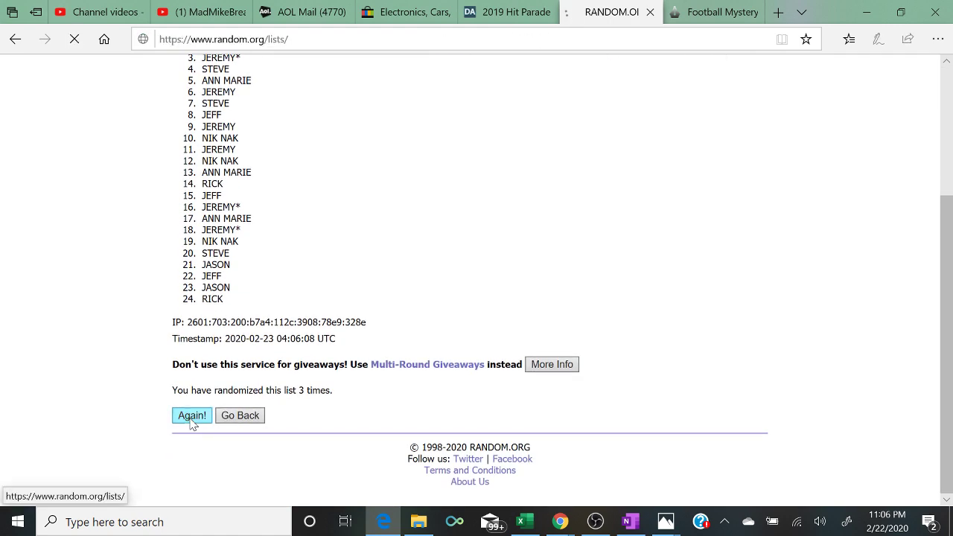
{"action": "scroll", "coordinate": [191, 421], "scroll_direction": "down", "scroll_amount": 3}
{"action": "left_click", "coordinate": [192, 415]}
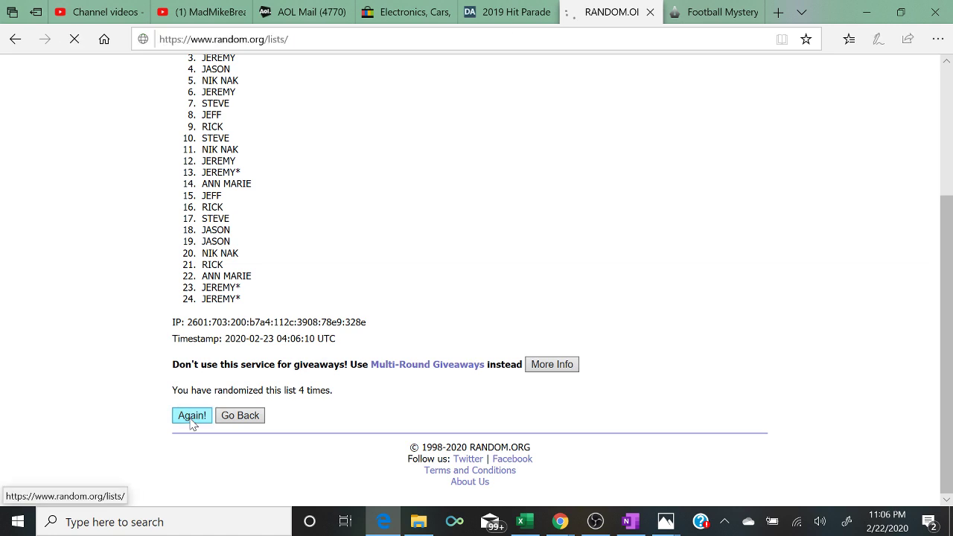
- Clear the highlighted text and shrink the browser to reveal the spreadsheet
{"action": "scroll", "coordinate": [192, 422], "scroll_direction": "down", "scroll_amount": 2}
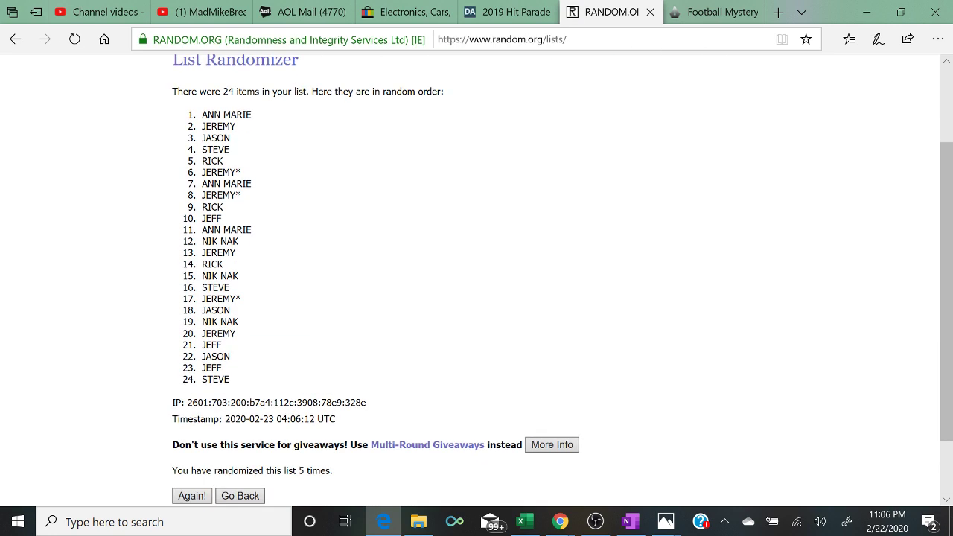
{"action": "left_click_drag", "start_coordinate": [351, 472], "coordinate": [74, 466]}
{"action": "left_click", "coordinate": [74, 466]}
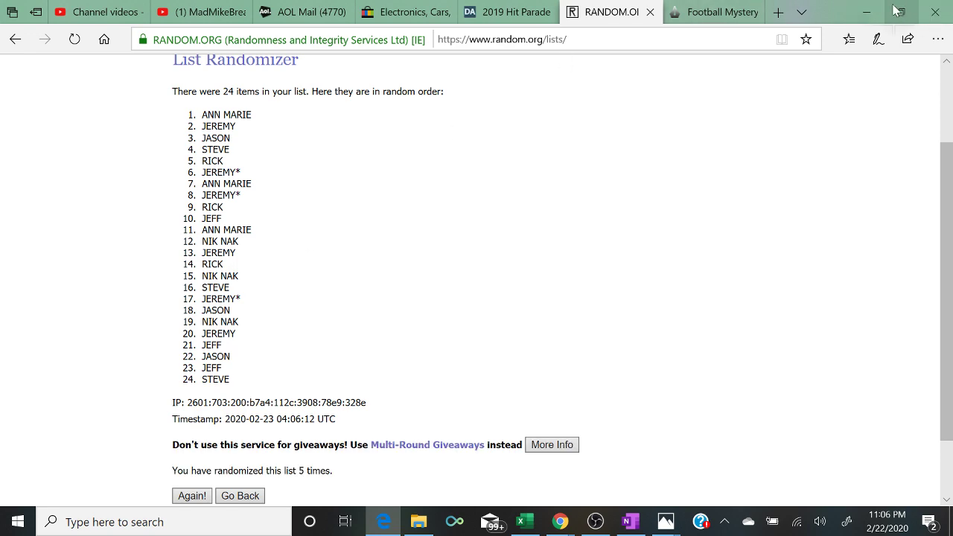
{"action": "left_click", "coordinate": [901, 11]}
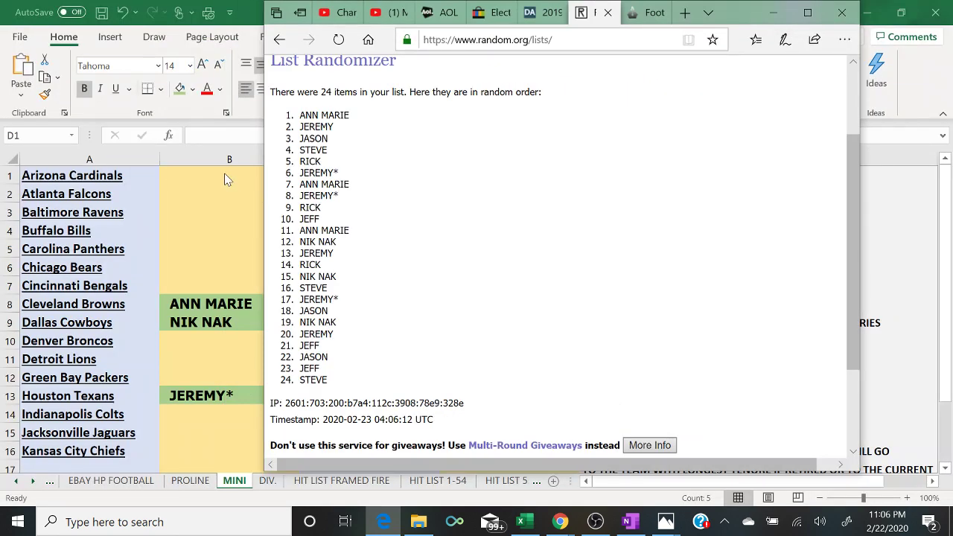
- Enter ANN MARIE and JEREMY*, then correct the Atlanta Falcons entry in B2 to JEREMY
{"action": "left_click", "coordinate": [225, 174]}
{"action": "type", "text": "ANN MARIE"}
{"action": "key", "text": "Return"}
{"action": "type", "text": "JEREMY*"}
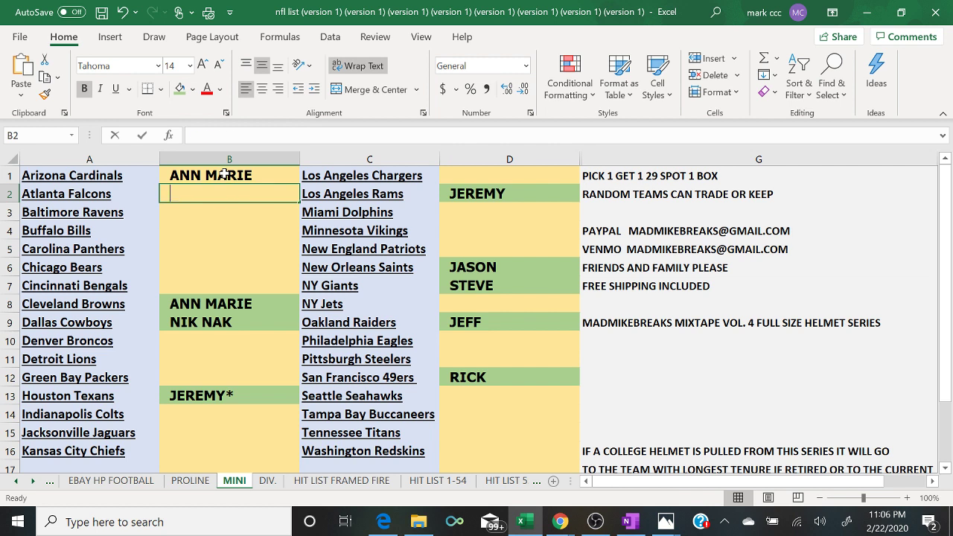
{"action": "key", "text": "Return"}
{"action": "key", "text": "Up"}
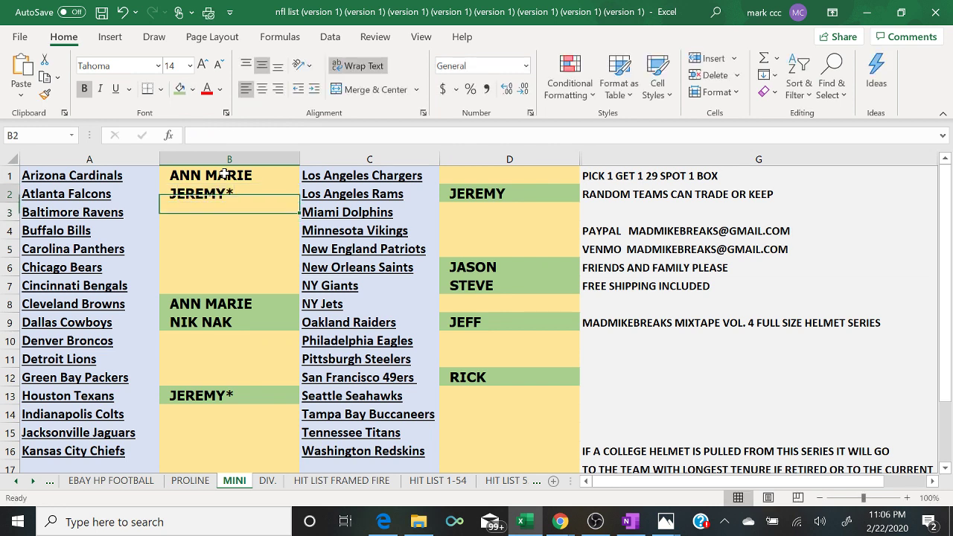
{"action": "key", "text": "F2"}
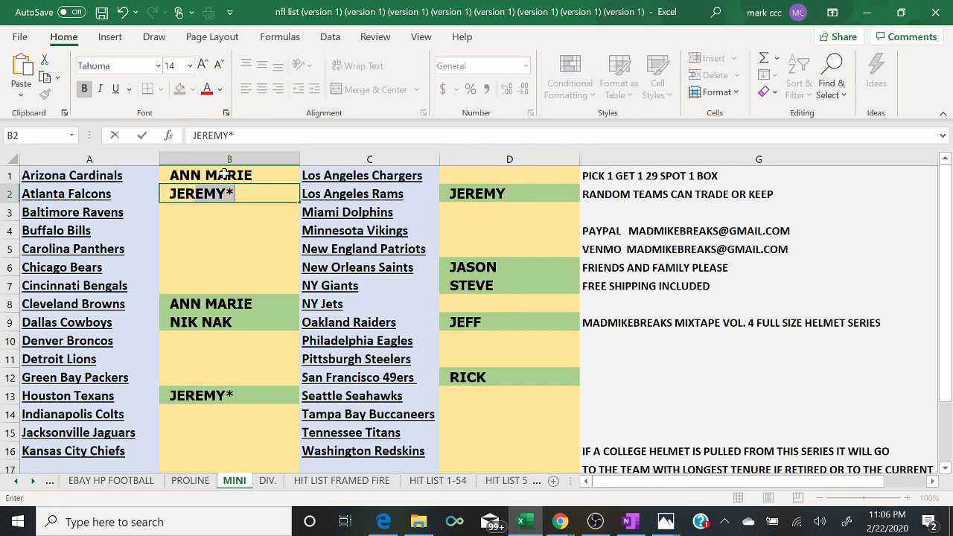
{"action": "key", "text": "shift+Left"}
{"action": "key", "text": "shift+Left"}
{"action": "type", "text": "T"}
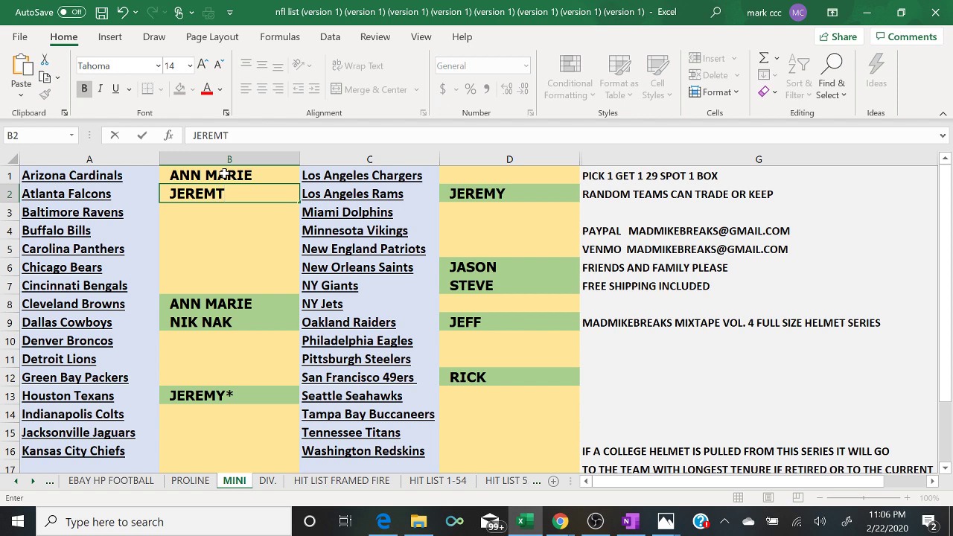
{"action": "key", "text": "BackSpace"}
{"action": "type", "text": "Y"}
{"action": "key", "text": "BackSpace"}
{"action": "key", "text": "Return"}
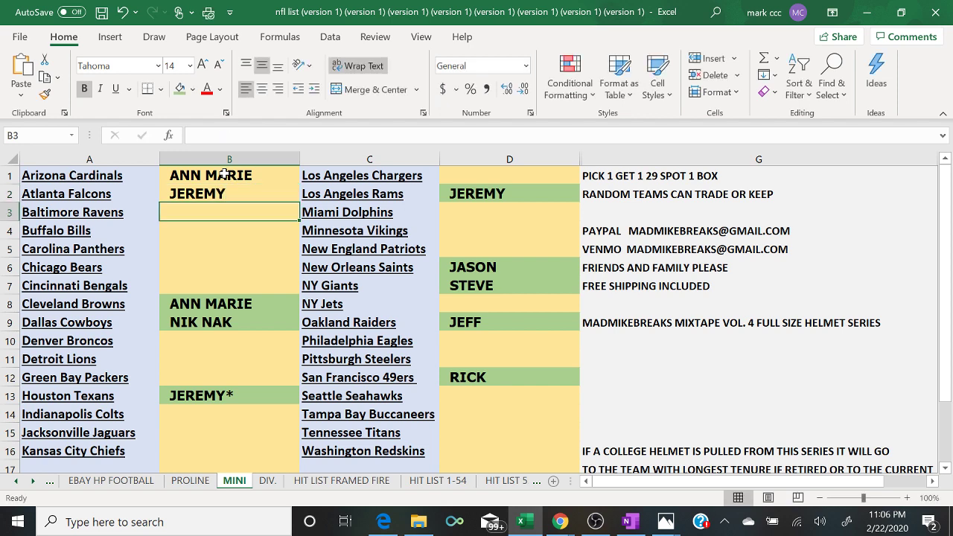
- Following the shuffled list, assign JASON, STEVE and RICK to the Ravens, Bills and Panthers
{"action": "left_click", "coordinate": [378, 524]}
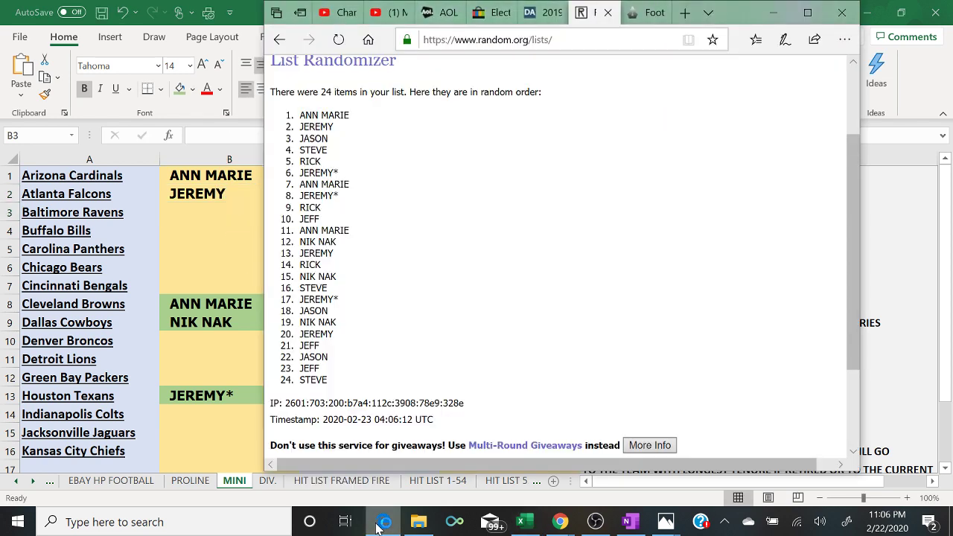
{"action": "left_click", "coordinate": [377, 523]}
{"action": "type", "text": "JASON"}
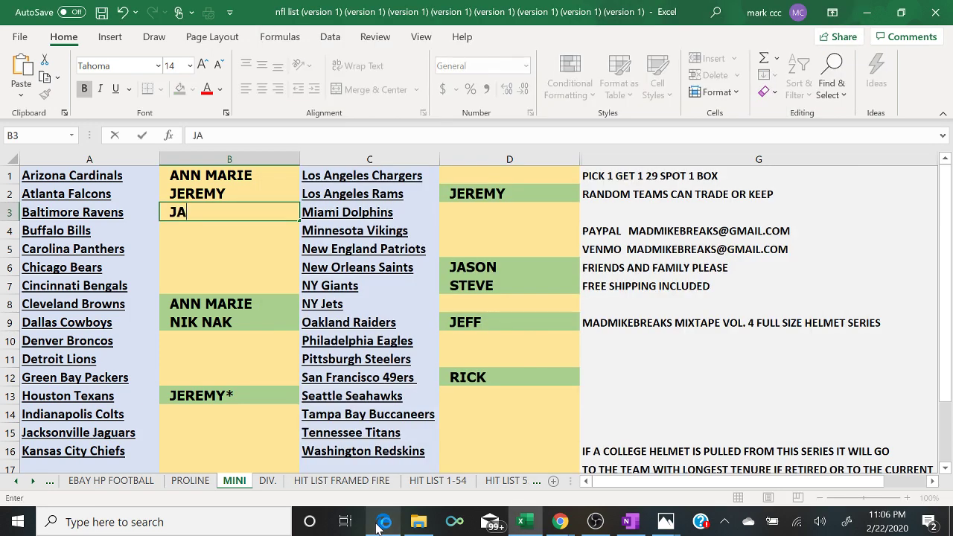
{"action": "key", "text": "Return"}
{"action": "type", "text": "STEVE"}
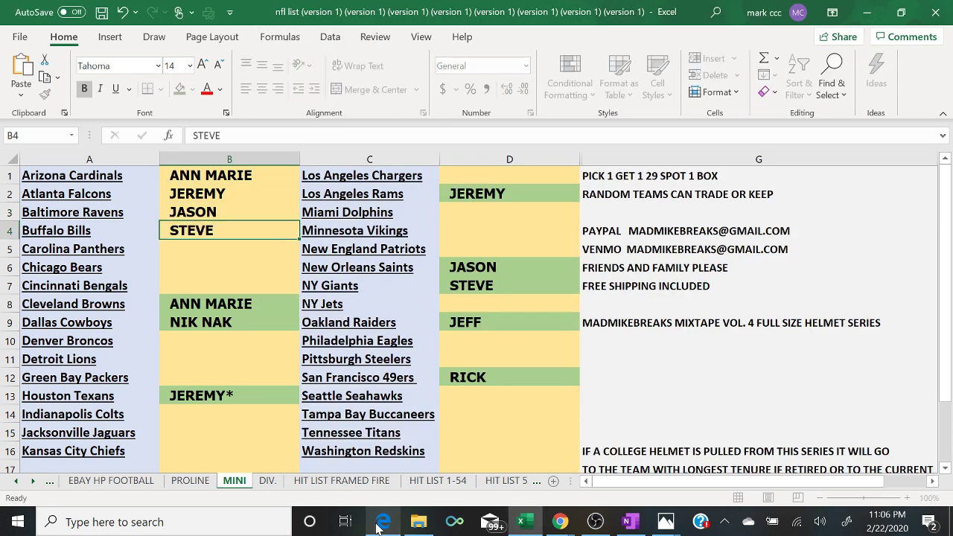
{"action": "key", "text": "Return"}
{"action": "left_click", "coordinate": [378, 523]}
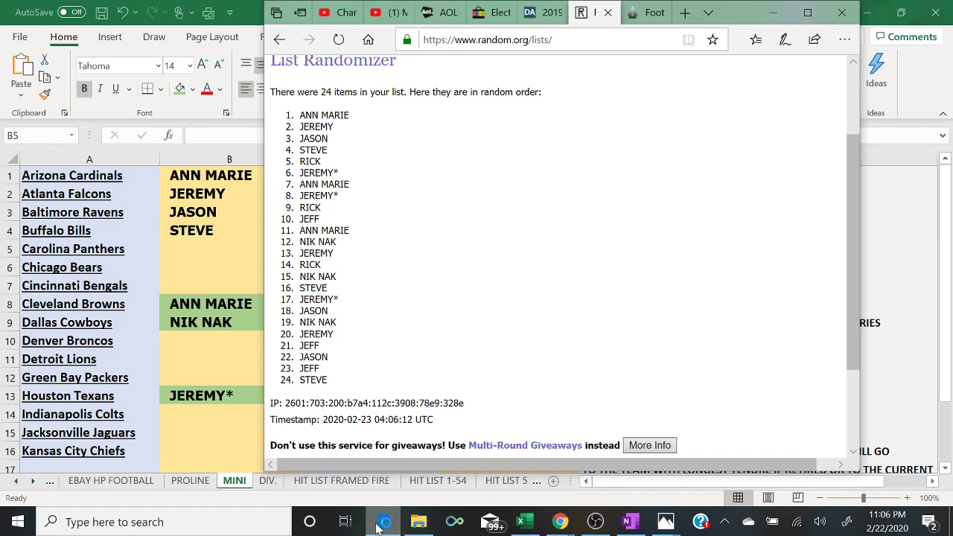
{"action": "left_click", "coordinate": [377, 523]}
{"action": "type", "text": "RICK"}
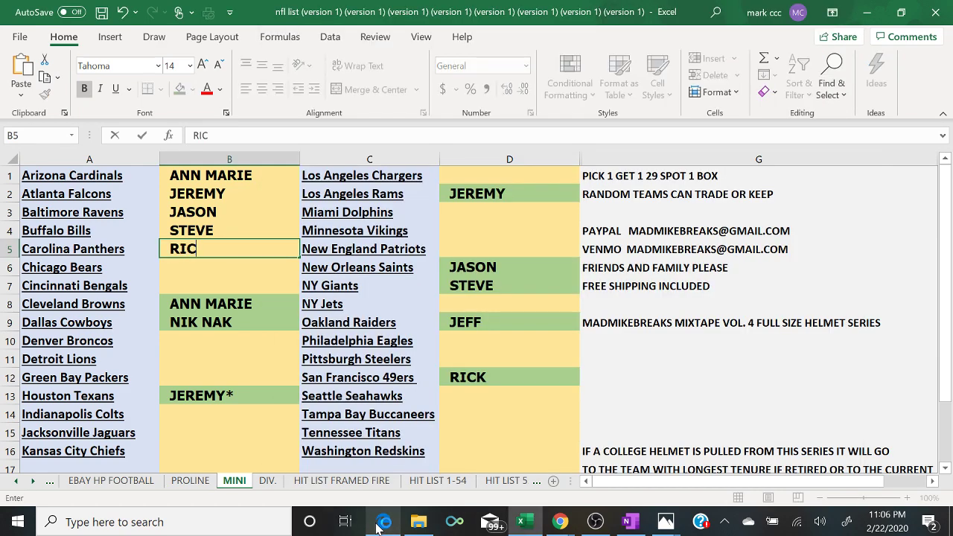
{"action": "key", "text": "Return"}
- Assign JEREMY* to the Bears, ANN MARIE to the Bengals, and JEREMY* to the Broncos
{"action": "type", "text": "JER"}
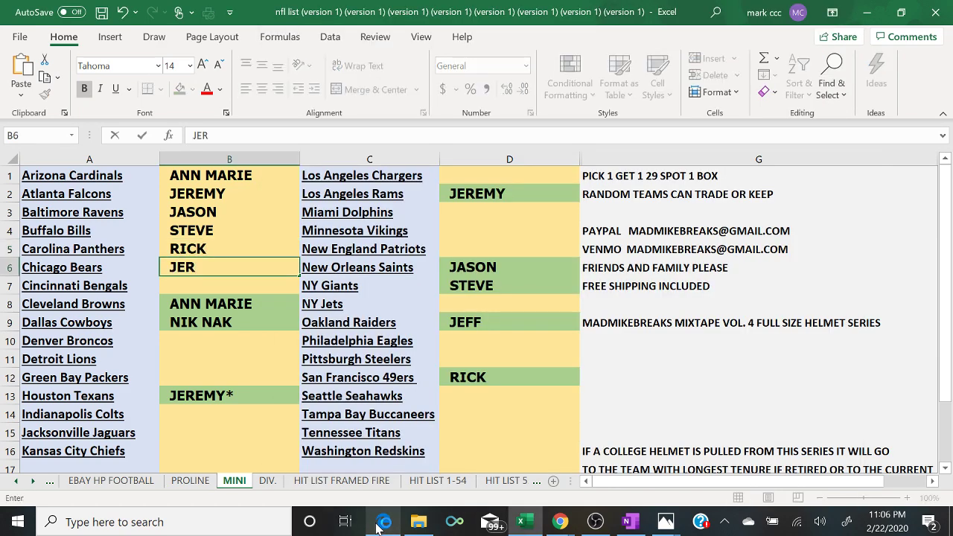
{"action": "type", "text": "EMY^*"}
{"action": "key", "text": "Return"}
{"action": "left_click", "coordinate": [382, 522]}
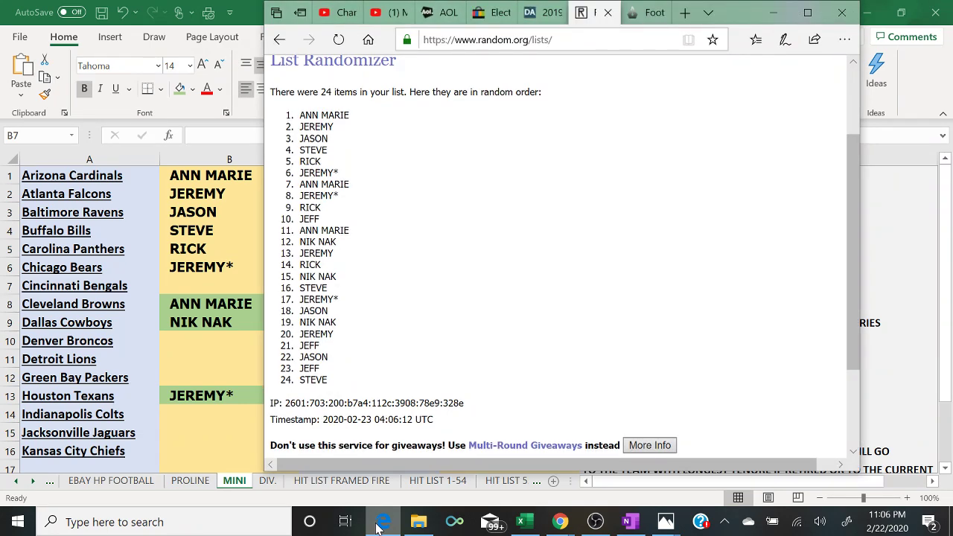
{"action": "left_click", "coordinate": [382, 522]}
{"action": "type", "text": "ANN MARIE"}
{"action": "key", "text": "Return"}
{"action": "key", "text": "Return"}
{"action": "key", "text": "Return"}
{"action": "type", "text": "J"}
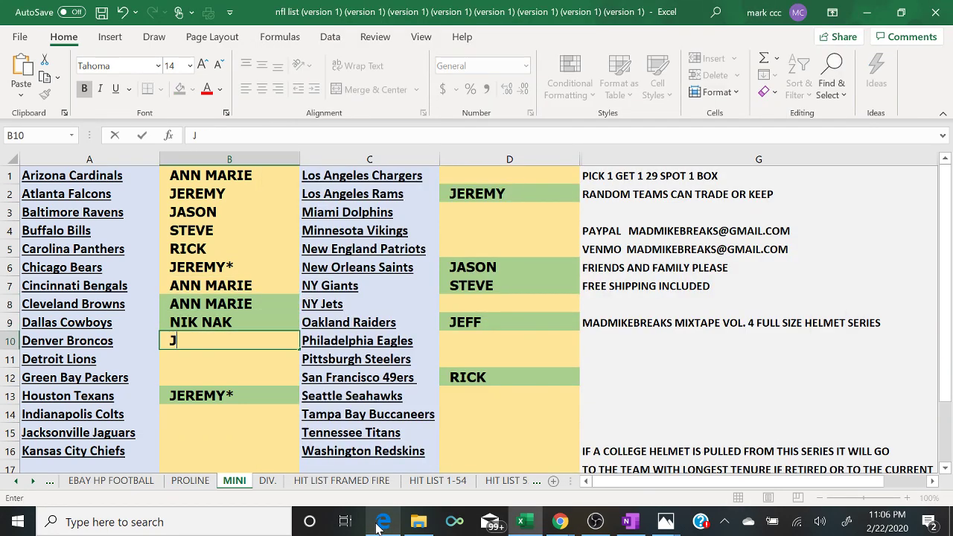
{"action": "type", "text": "EREMY"}
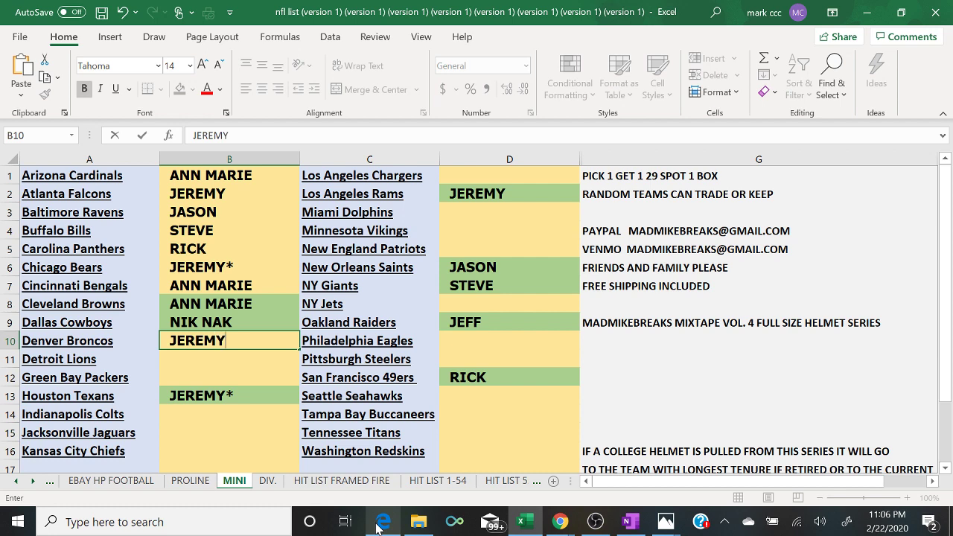
{"action": "type", "text": "*"}
{"action": "key", "text": "Return"}
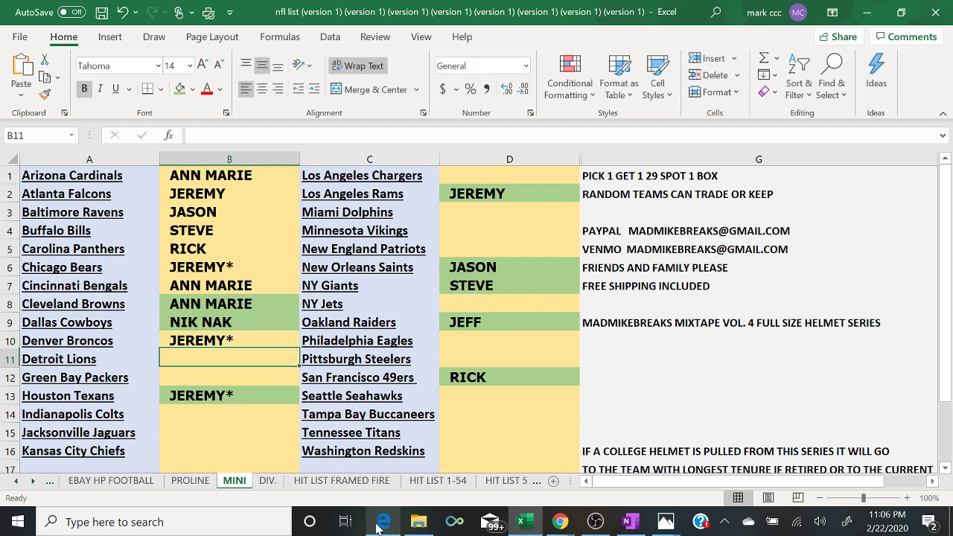
- Assign RICK to the Detroit Lions and JEFF to the Green Bay Packers
{"action": "left_click", "coordinate": [382, 522]}
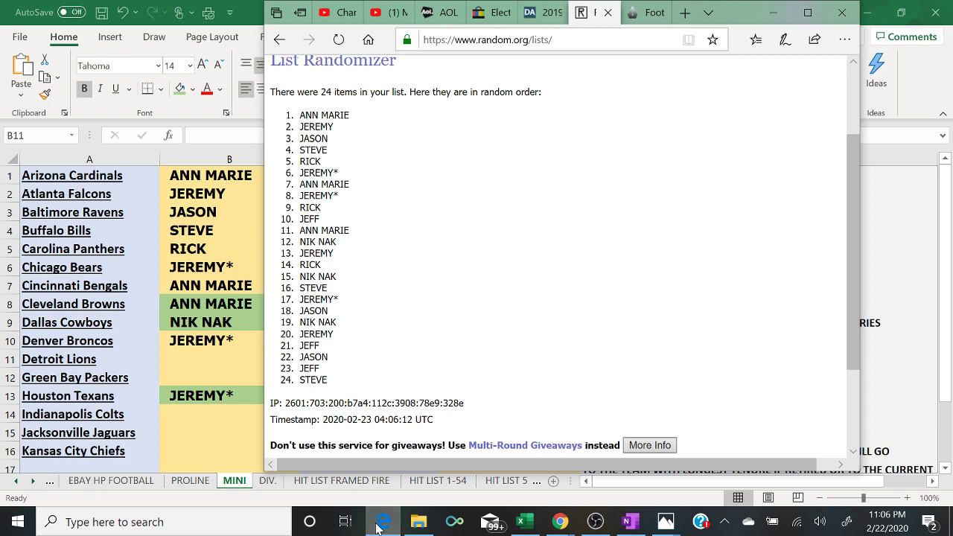
{"action": "left_click", "coordinate": [382, 522]}
{"action": "type", "text": "RICK"}
{"action": "key", "text": "Return"}
{"action": "type", "text": "JEFF"}
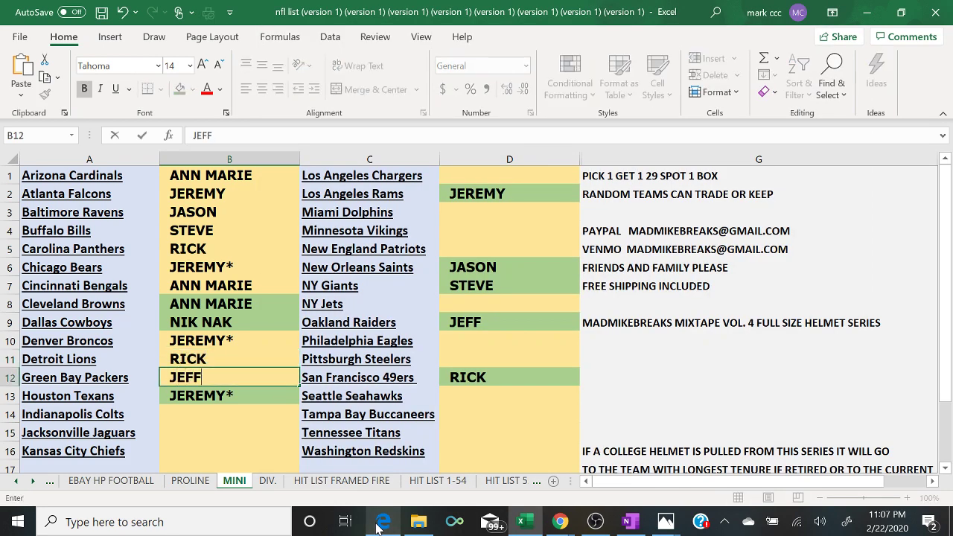
{"action": "key", "text": "Return"}
{"action": "key", "text": "Return"}
- Assign ANN MARIE to the Indianapolis Colts and NIK NAK to the Jacksonville Jaguars
{"action": "left_click", "coordinate": [380, 524]}
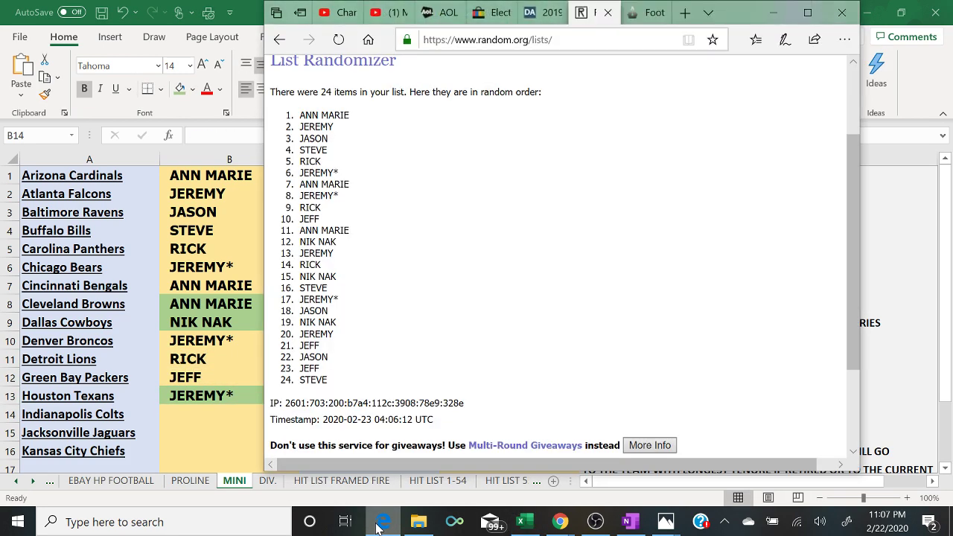
{"action": "left_click", "coordinate": [380, 524]}
{"action": "type", "text": "ANN MARIE"}
{"action": "key", "text": "Return"}
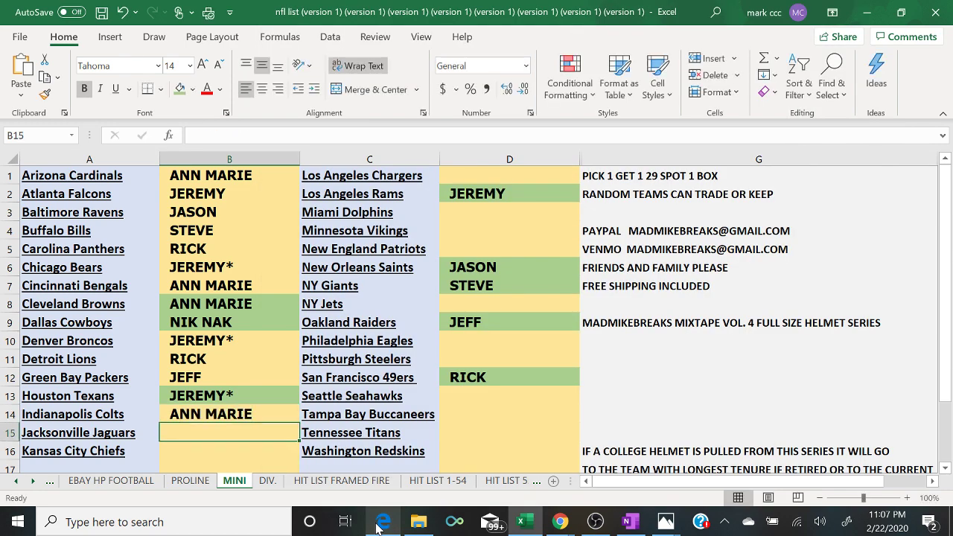
{"action": "type", "text": "NIK NAK"}
{"action": "key", "text": "Return"}
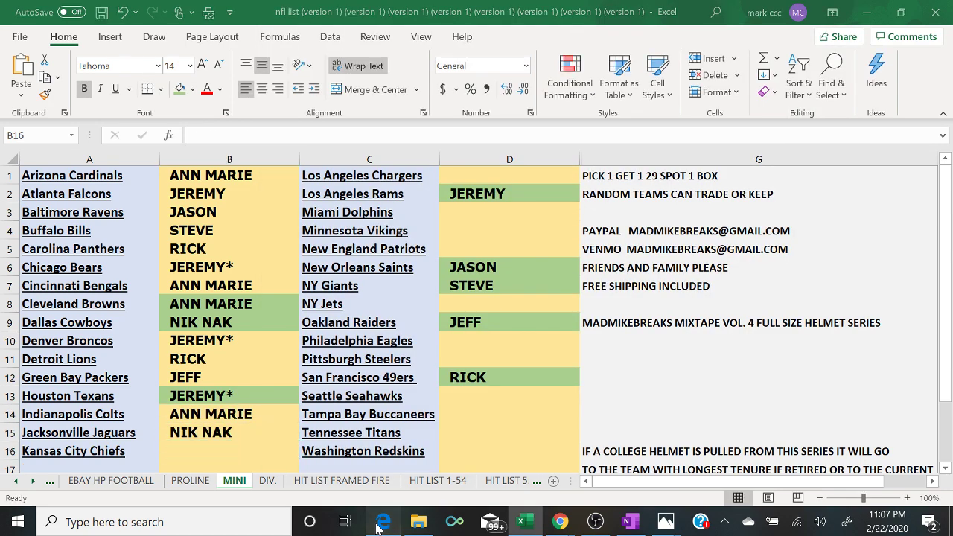
- Correct the mistyped JEREMY entry and assign RICK to the Los Angeles Chargers
{"action": "left_click", "coordinate": [380, 523]}
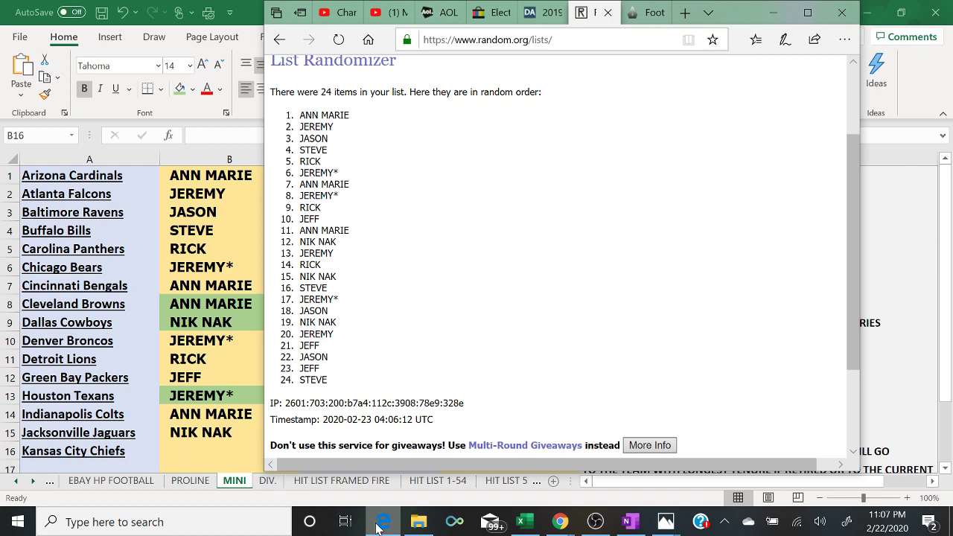
{"action": "left_click", "coordinate": [378, 525]}
{"action": "type", "text": "JEREME"}
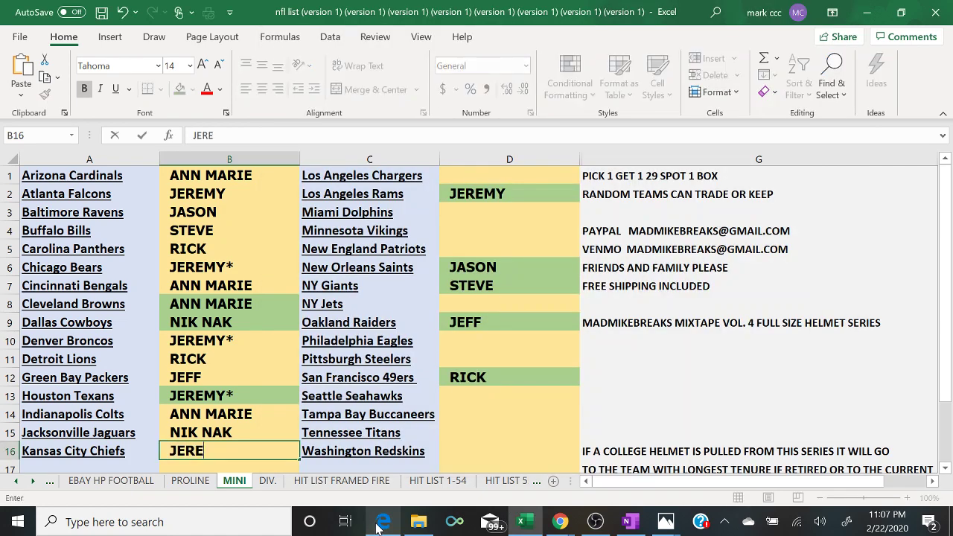
{"action": "key", "text": "BackSpace"}
{"action": "key", "text": "BackSpace"}
{"action": "type", "text": "MY"}
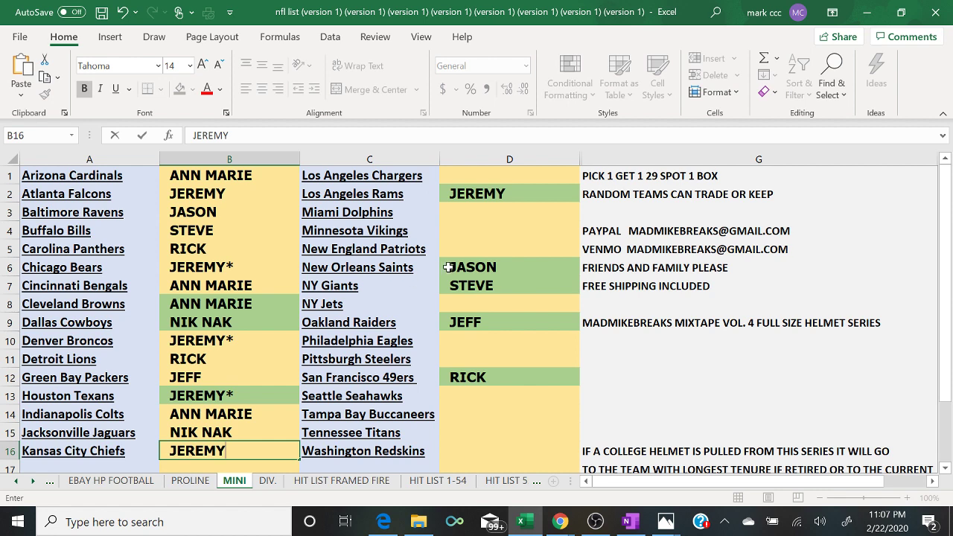
{"action": "left_click", "coordinate": [462, 176]}
{"action": "type", "text": "RICK"}
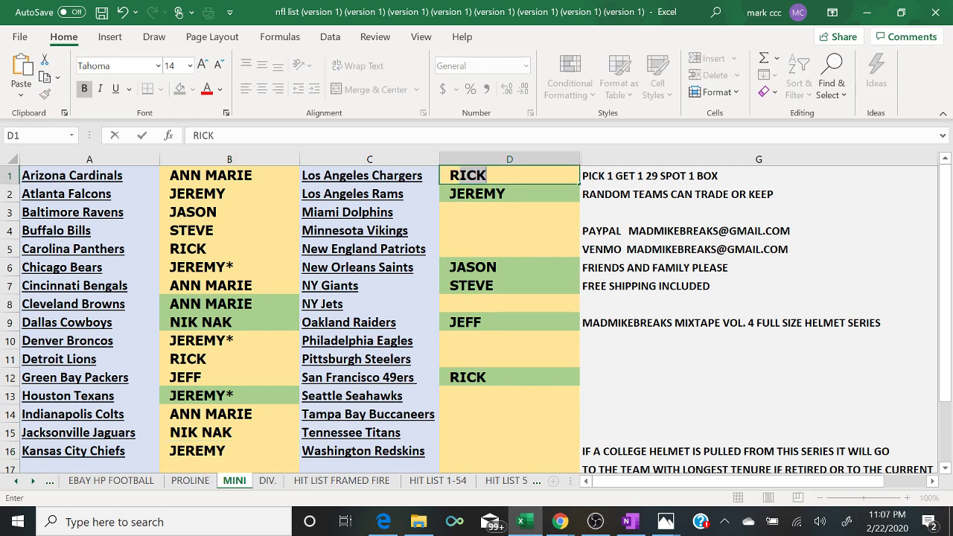
{"action": "key", "text": "Return"}
{"action": "key", "text": "Return"}
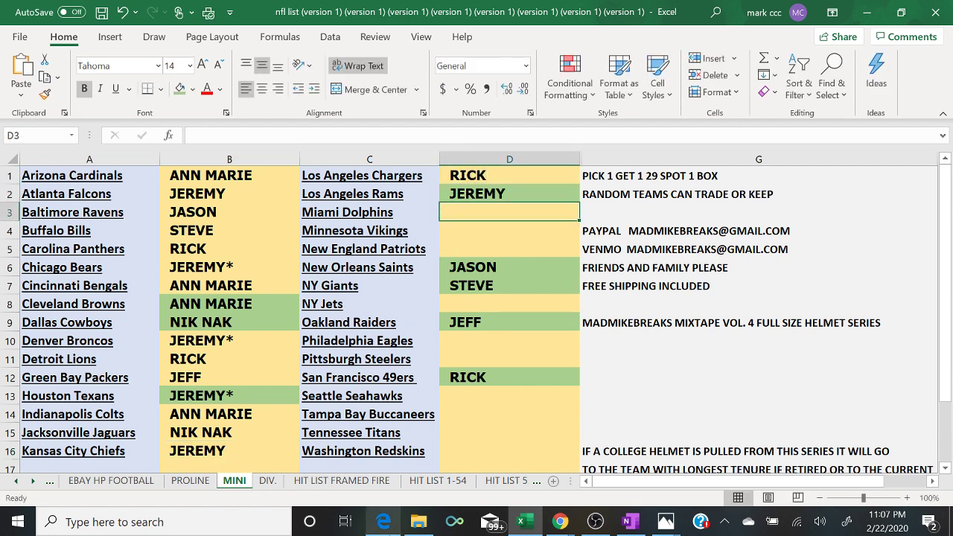
- Assign NIK NAK to the Miami Dolphins and STEVE to the Minnesota Vikings
{"action": "left_click", "coordinate": [385, 523]}
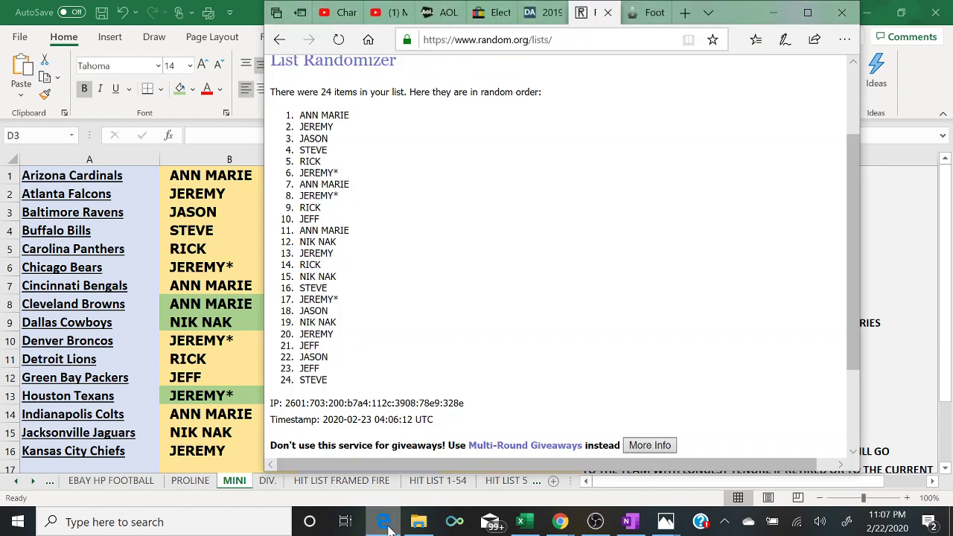
{"action": "left_click", "coordinate": [386, 524]}
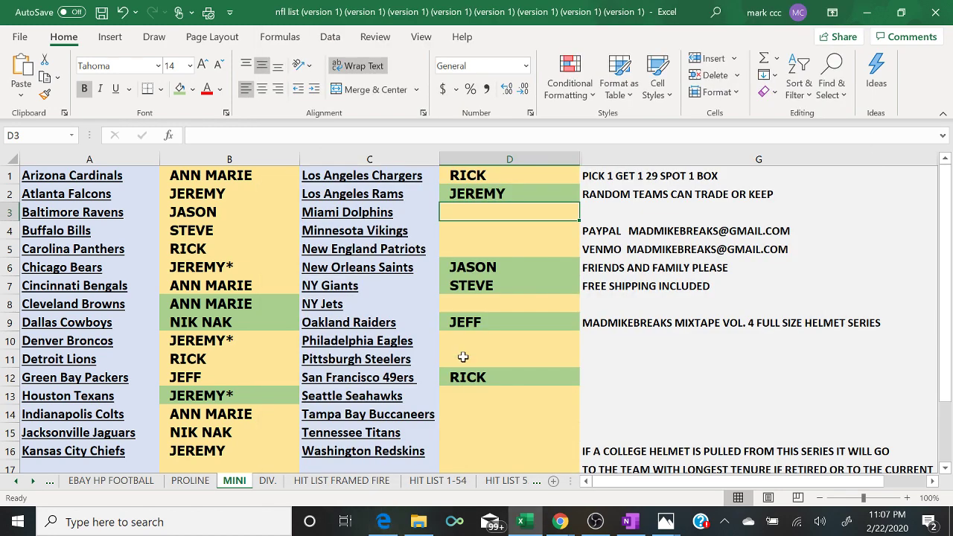
{"action": "type", "text": "NIK NAK"}
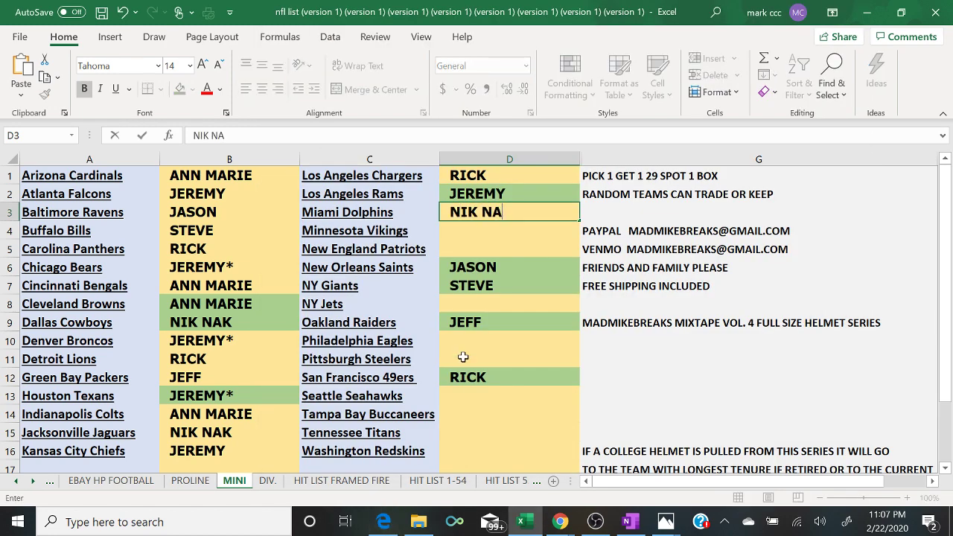
{"action": "key", "text": "Return"}
{"action": "type", "text": "STEVE"}
{"action": "key", "text": "Return"}
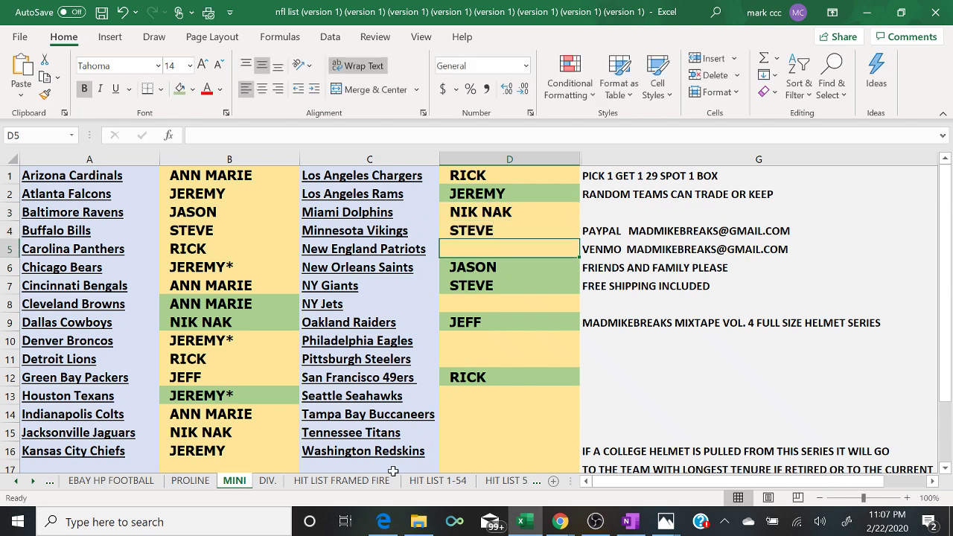
- Assign JEREMY* to the New England Patriots and enter JA for the NY Jets
{"action": "left_click", "coordinate": [386, 524]}
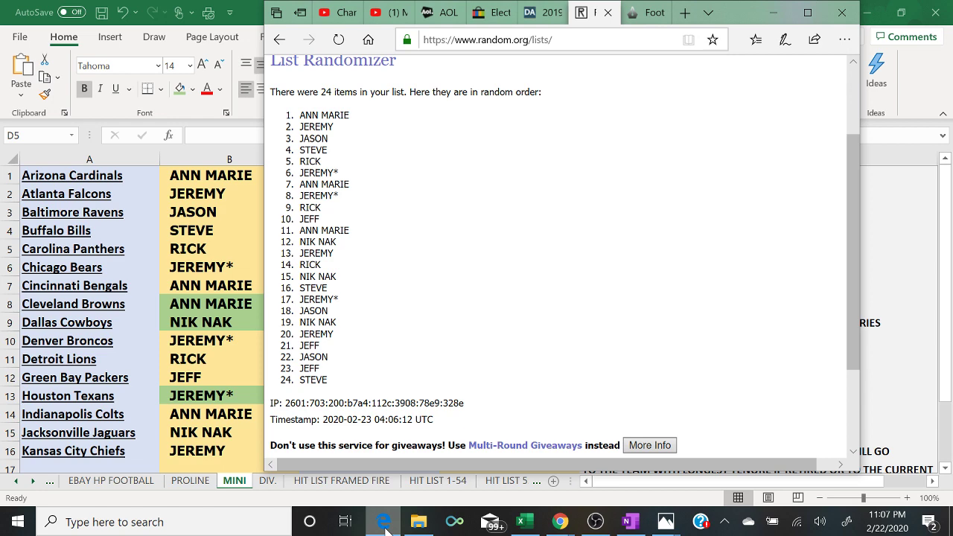
{"action": "left_click", "coordinate": [385, 523]}
{"action": "type", "text": "JER"}
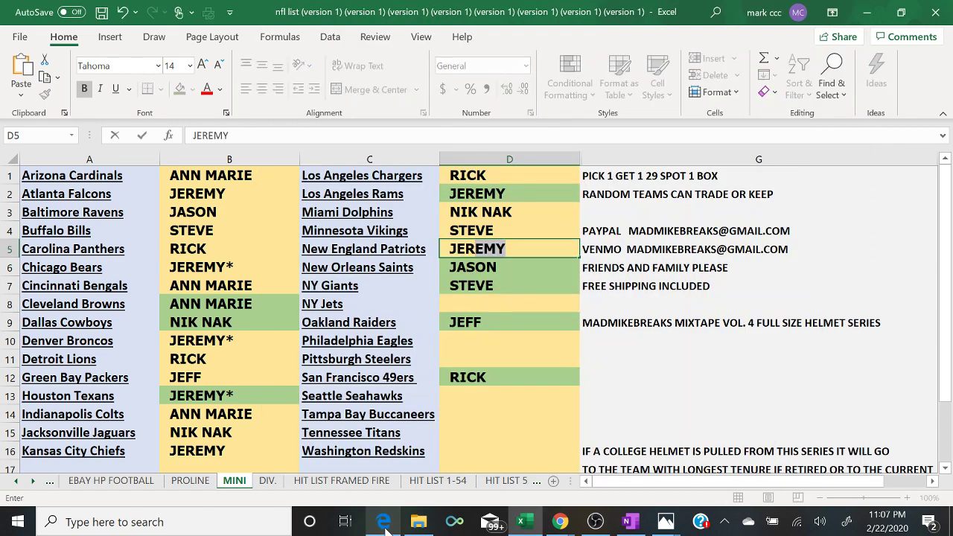
{"action": "type", "text": "EMY*"}
{"action": "key", "text": "Return"}
{"action": "key", "text": "Return"}
{"action": "key", "text": "Return"}
{"action": "type", "text": "JA"}
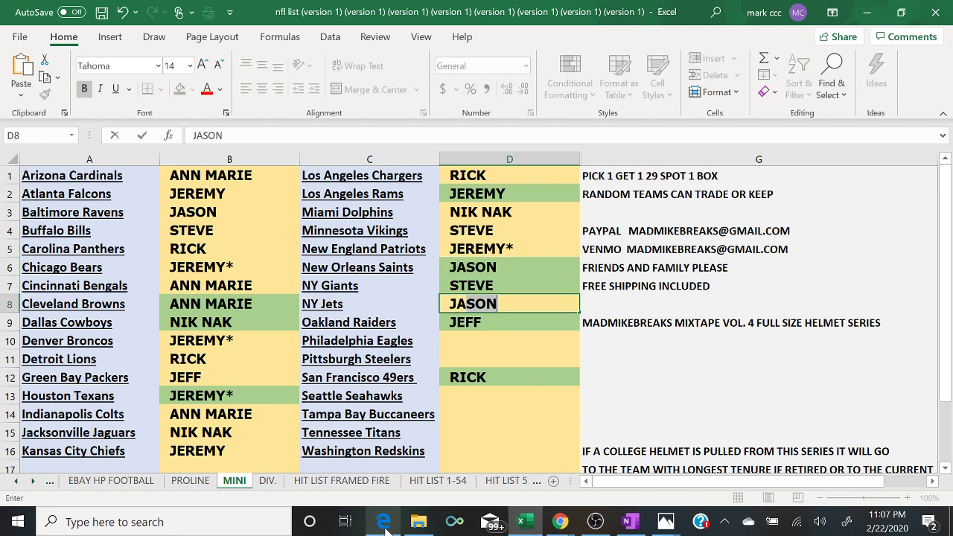
{"action": "key", "text": "Return"}
{"action": "key", "text": "Return"}
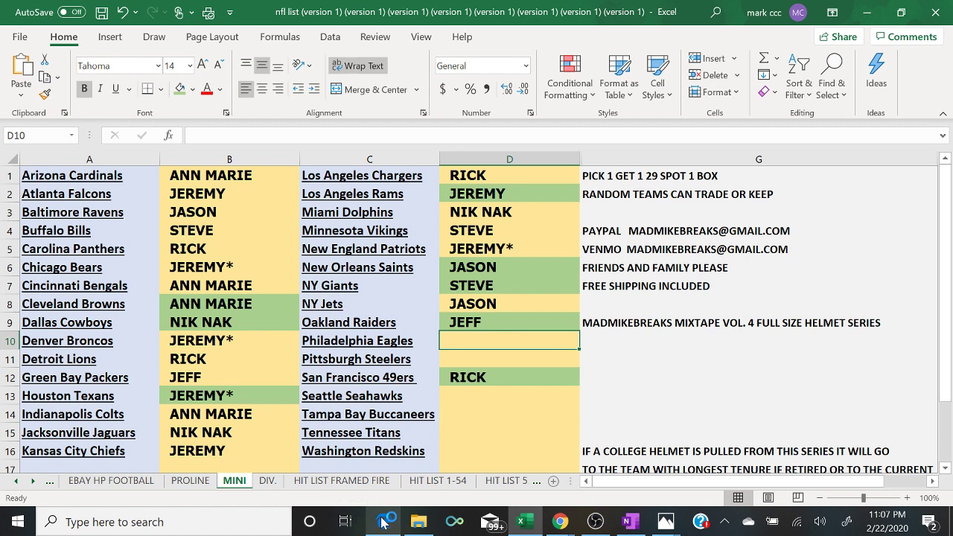
- Assign NIK NAK to the Eagles, JEREMY to the Steelers, and RICK to the 49ers
{"action": "left_click", "coordinate": [384, 523]}
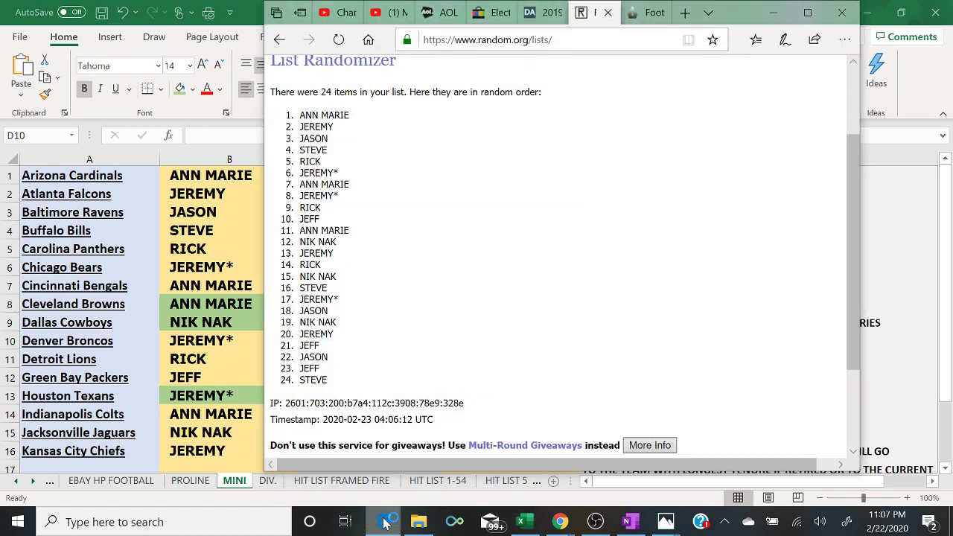
{"action": "left_click", "coordinate": [385, 523]}
{"action": "type", "text": "NIK NAK"}
{"action": "key", "text": "Return"}
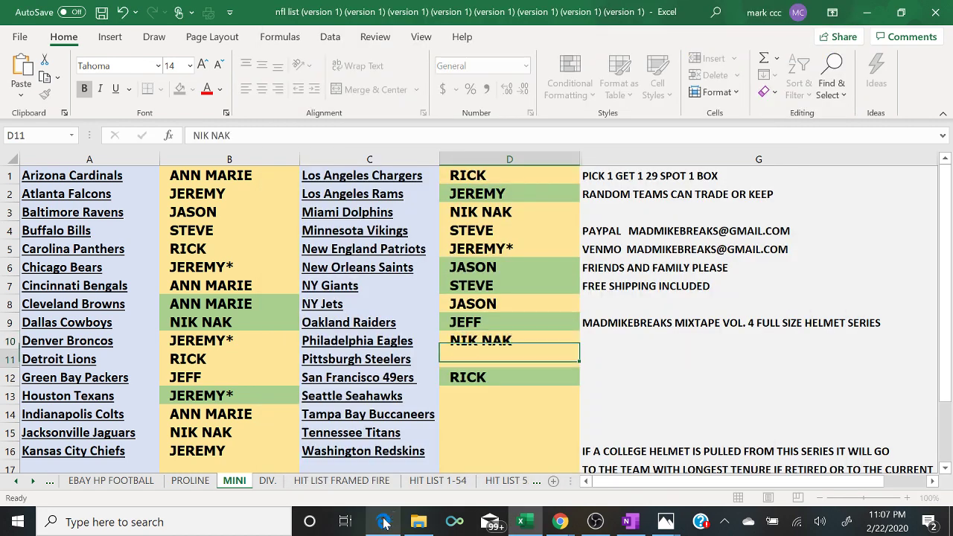
{"action": "type", "text": "JEREMY"}
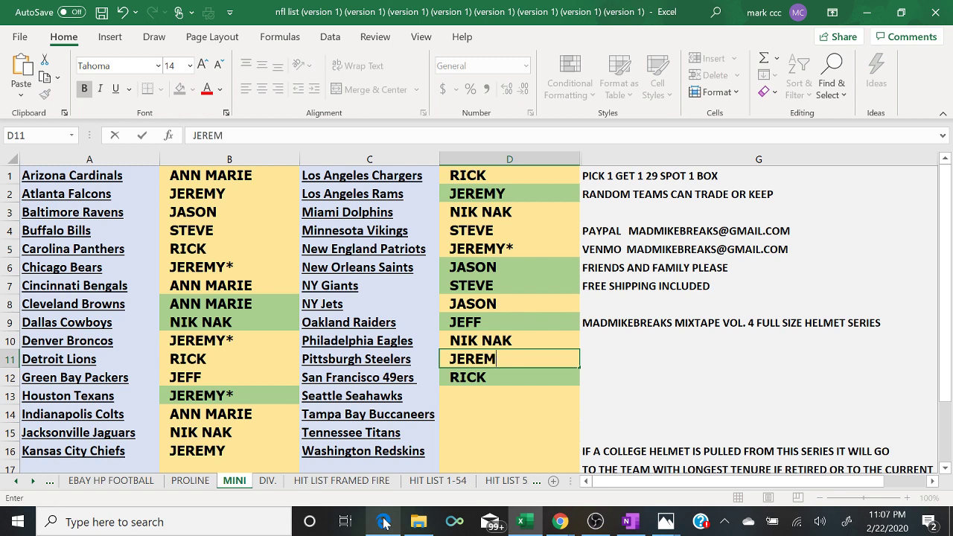
{"action": "key", "text": "Return"}
{"action": "type", "text": "RICK"}
{"action": "key", "text": "Return"}
- Assign JEFF to the Seattle Seahawks and JASON to the Tampa Bay Buccaneers
{"action": "left_click", "coordinate": [384, 523]}
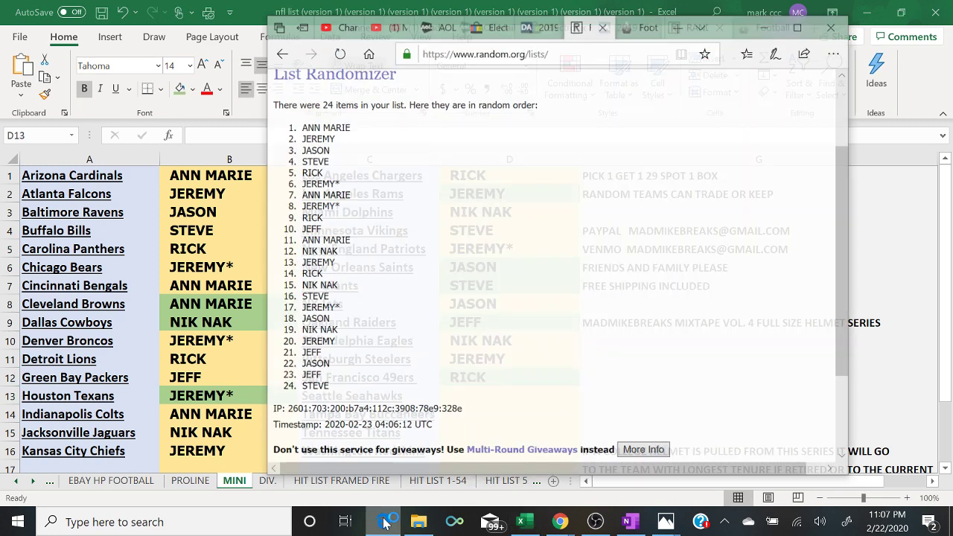
{"action": "left_click", "coordinate": [384, 523]}
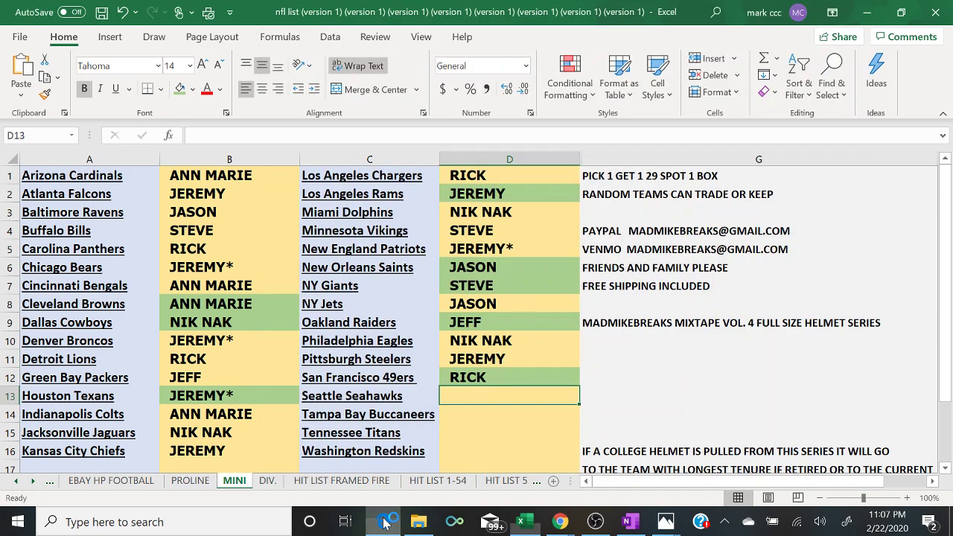
{"action": "type", "text": "JEFF"}
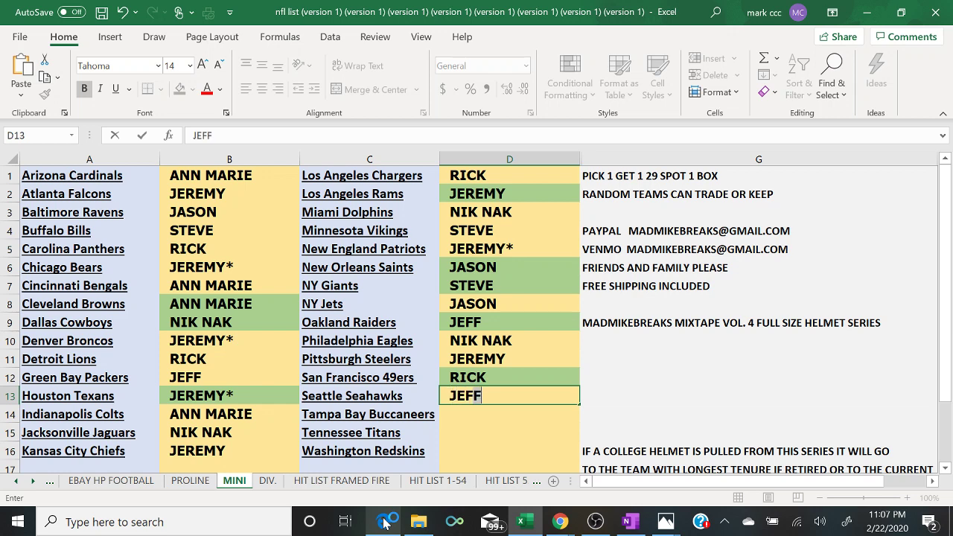
{"action": "key", "text": "Return"}
{"action": "type", "text": "JASON"}
{"action": "key", "text": "Return"}
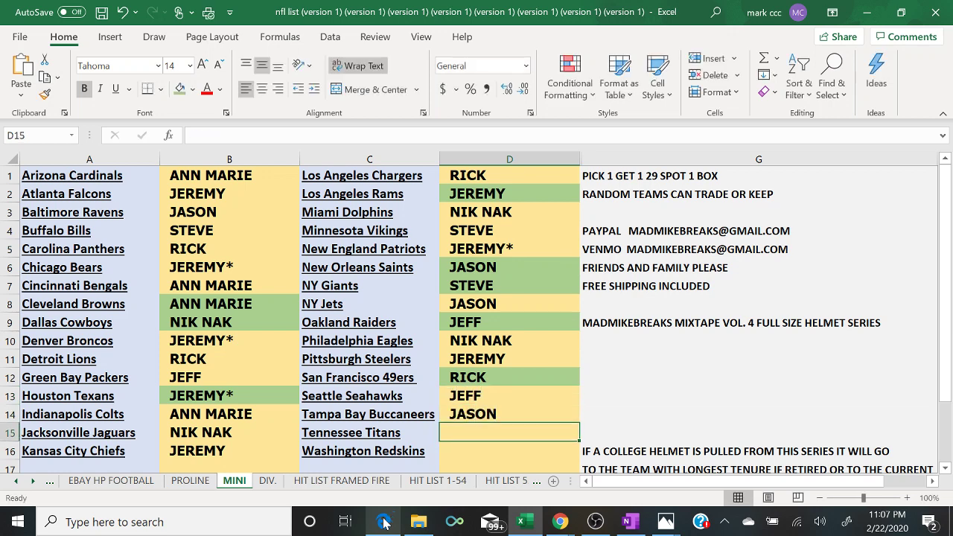
- Assign JEFF to the Tennessee Titans and STEVE to the Washington Redskins
{"action": "left_click", "coordinate": [384, 523]}
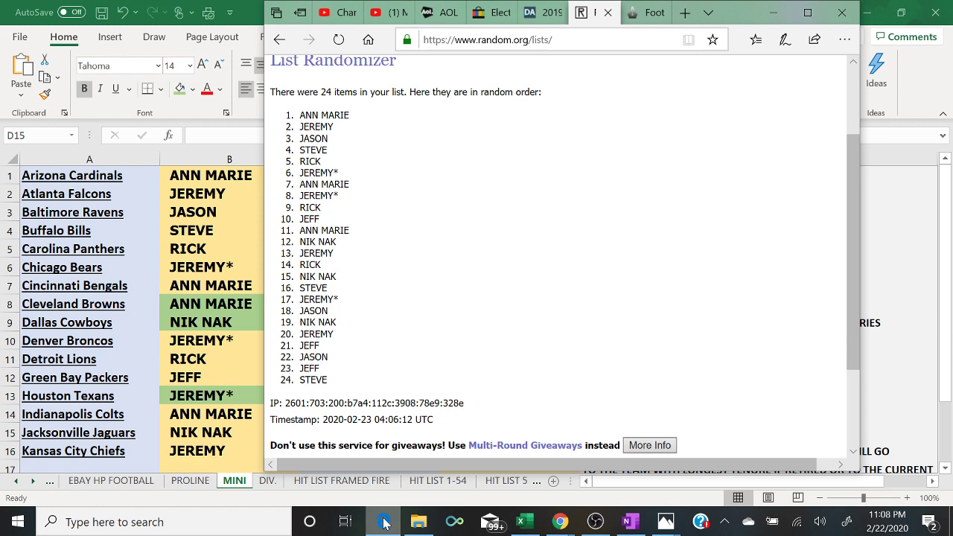
{"action": "left_click", "coordinate": [384, 523]}
{"action": "type", "text": "F"}
{"action": "key", "text": "BackSpace"}
{"action": "type", "text": "J"}
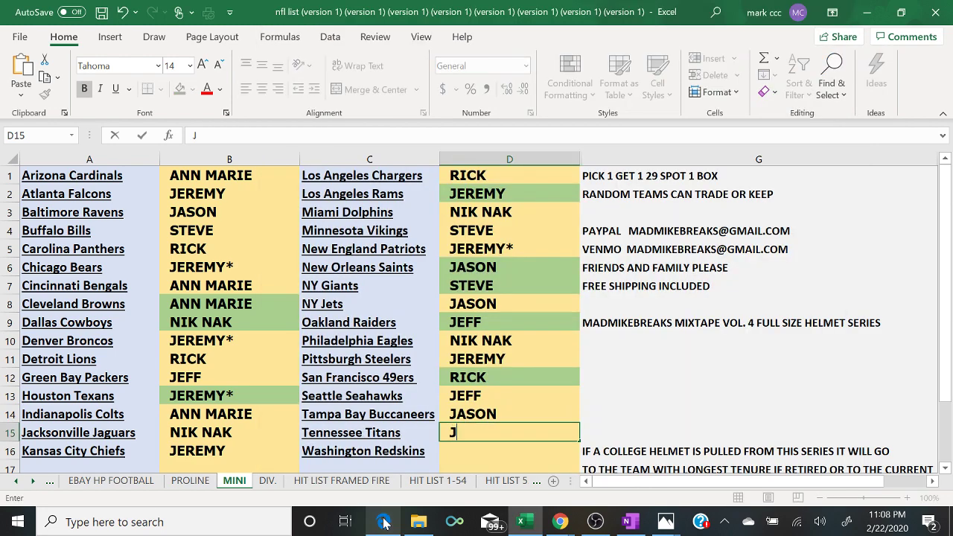
{"action": "type", "text": "EFF"}
{"action": "key", "text": "Return"}
{"action": "type", "text": "STEVE"}
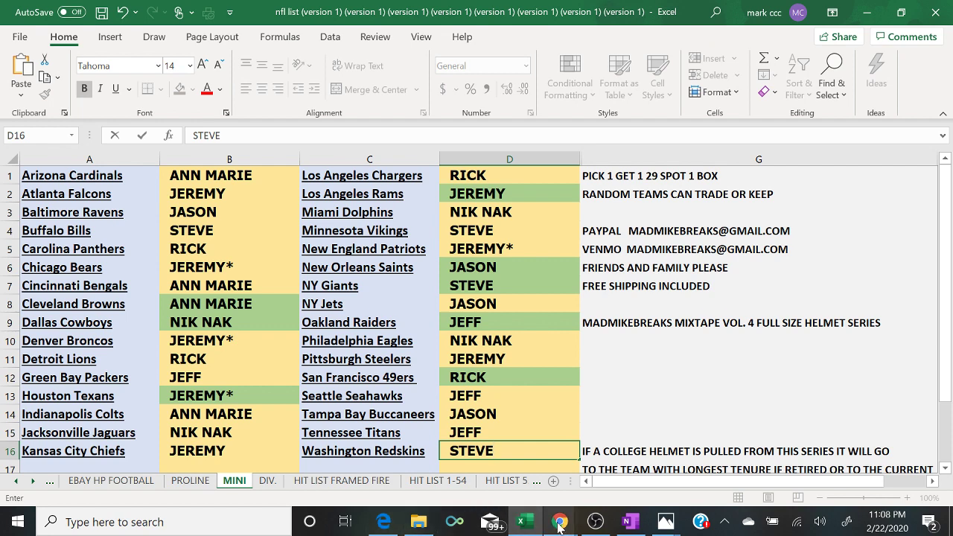
- Bring the YouTube live chat popout to the front beside the spot sheet
{"action": "mouse_move", "coordinate": [560, 522]}
{"action": "left_click", "coordinate": [645, 482]}
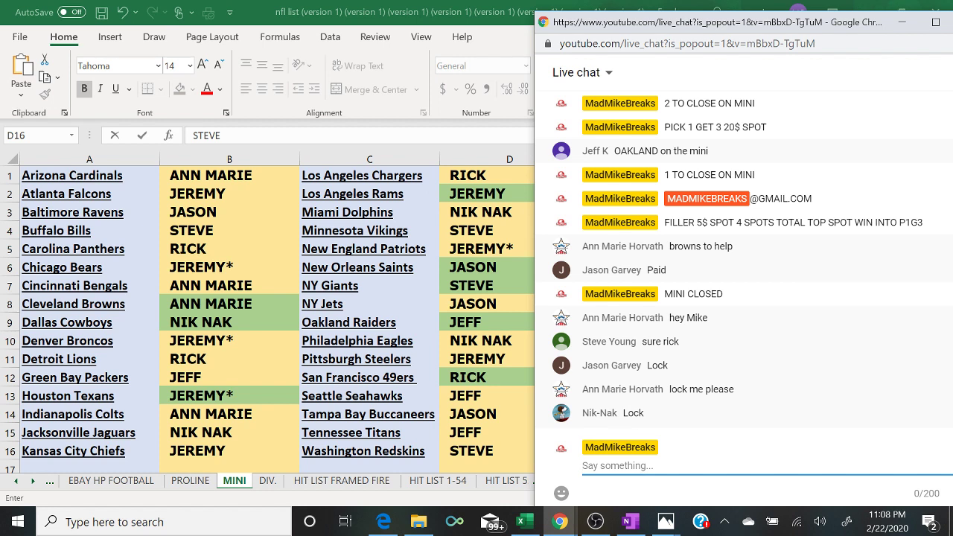
- Fill cells B1, B3, B7 and B14 green
{"action": "left_click", "coordinate": [241, 177]}
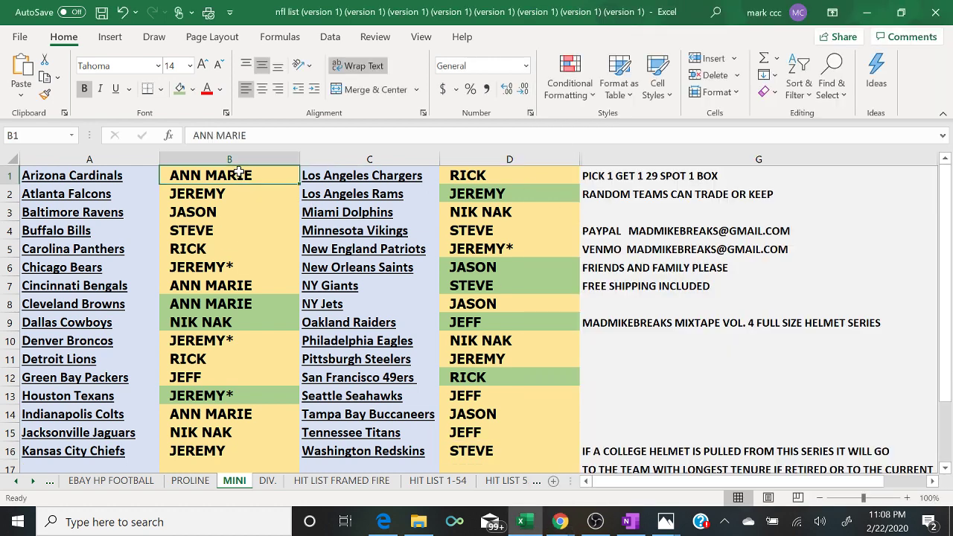
{"action": "left_click", "coordinate": [179, 89]}
{"action": "key", "text": "Down"}
{"action": "key", "text": "Down"}
{"action": "left_click", "coordinate": [179, 89]}
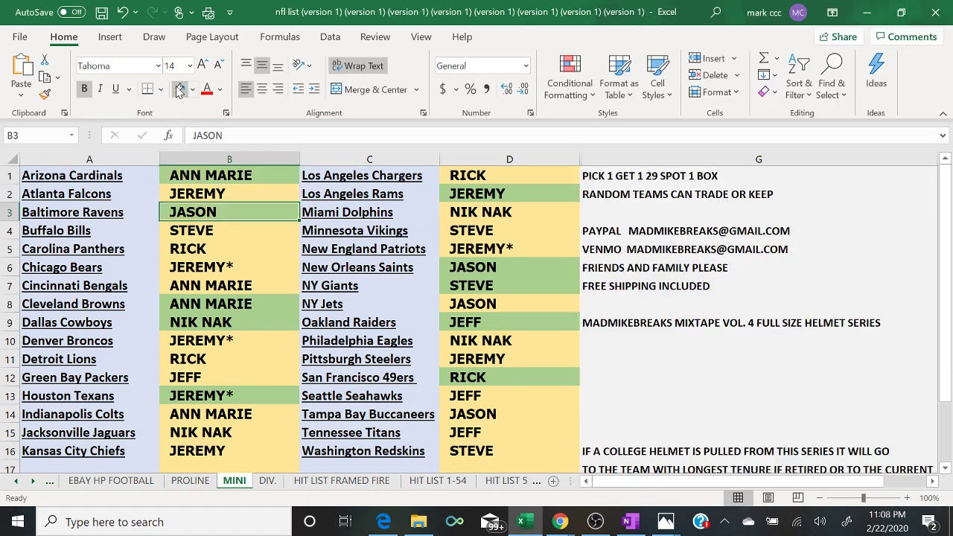
{"action": "key", "text": "Down"}
{"action": "key", "text": "Down"}
{"action": "key", "text": "Down"}
{"action": "key", "text": "Down"}
{"action": "left_click", "coordinate": [178, 90]}
{"action": "key", "text": "Down"}
{"action": "key", "text": "Down"}
{"action": "key", "text": "Down"}
{"action": "key", "text": "Down"}
{"action": "key", "text": "Down"}
{"action": "key", "text": "Down"}
{"action": "key", "text": "Down"}
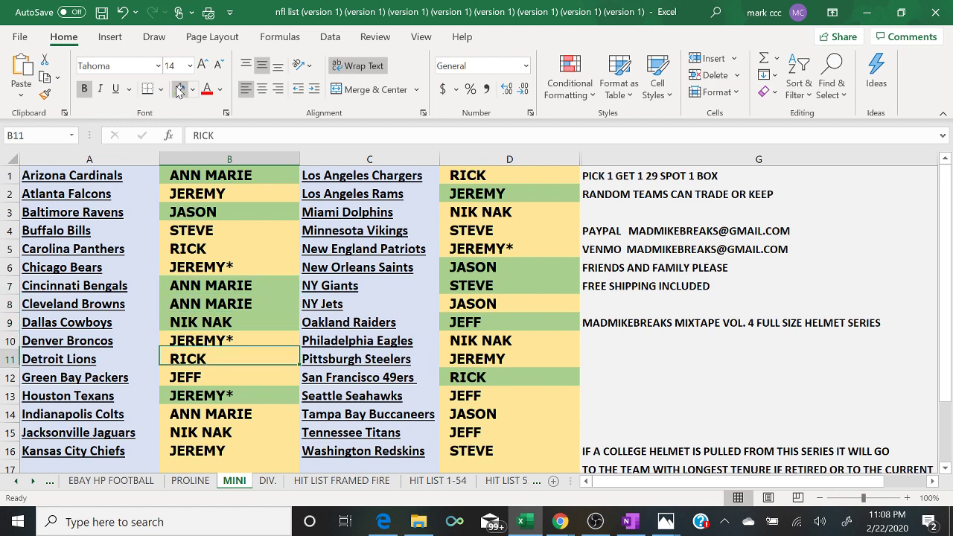
{"action": "left_click", "coordinate": [179, 89]}
{"action": "key", "text": "Down"}
{"action": "key", "text": "Down"}
- Fill cells D14, D10, D8 and D3 green
{"action": "key", "text": "Right"}
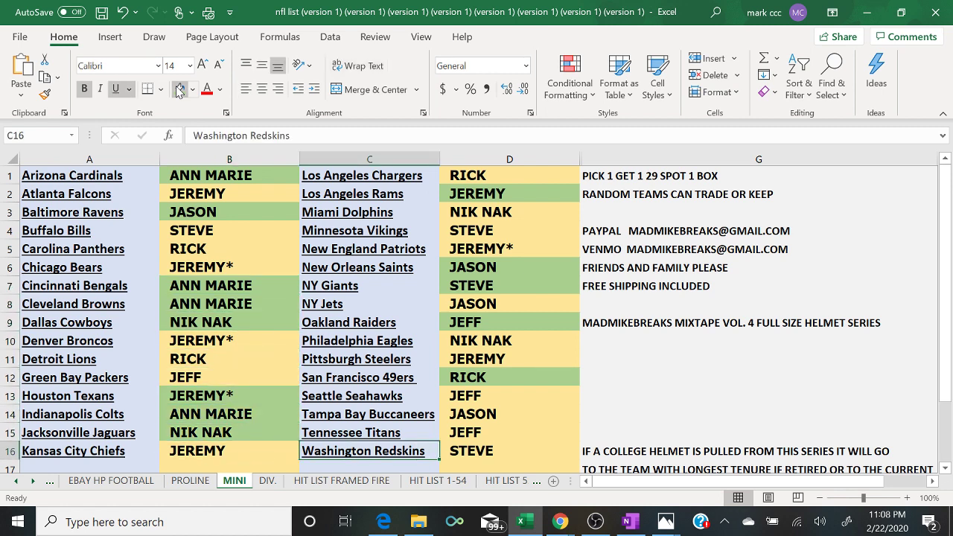
{"action": "key", "text": "Right"}
{"action": "key", "text": "Up"}
{"action": "key", "text": "Up"}
{"action": "left_click", "coordinate": [178, 90]}
{"action": "key", "text": "Up"}
{"action": "key", "text": "Up"}
{"action": "key", "text": "Up"}
{"action": "key", "text": "Up"}
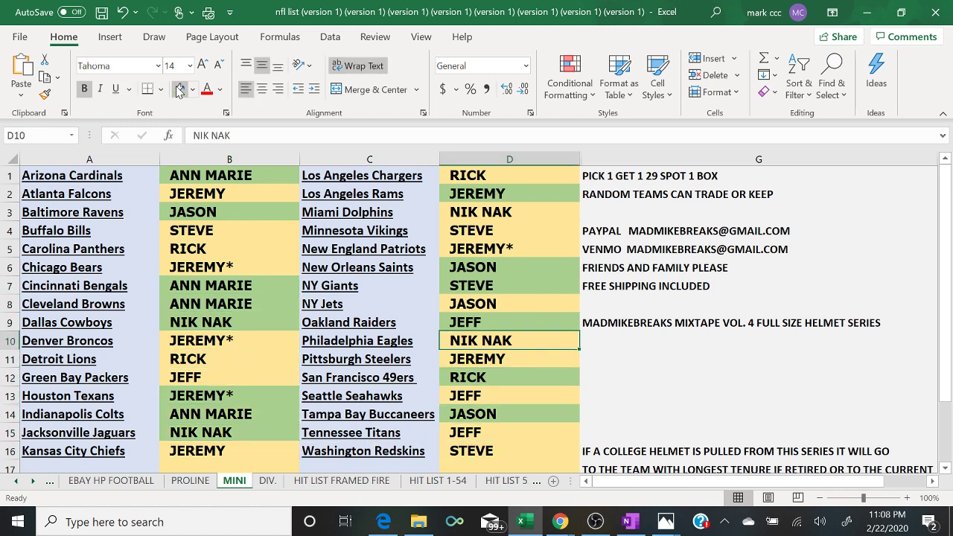
{"action": "left_click", "coordinate": [178, 89]}
{"action": "key", "text": "Up"}
{"action": "key", "text": "Up"}
{"action": "left_click", "coordinate": [178, 90]}
{"action": "key", "text": "Up"}
{"action": "key", "text": "Up"}
{"action": "key", "text": "Up"}
{"action": "key", "text": "Up"}
{"action": "key", "text": "Up"}
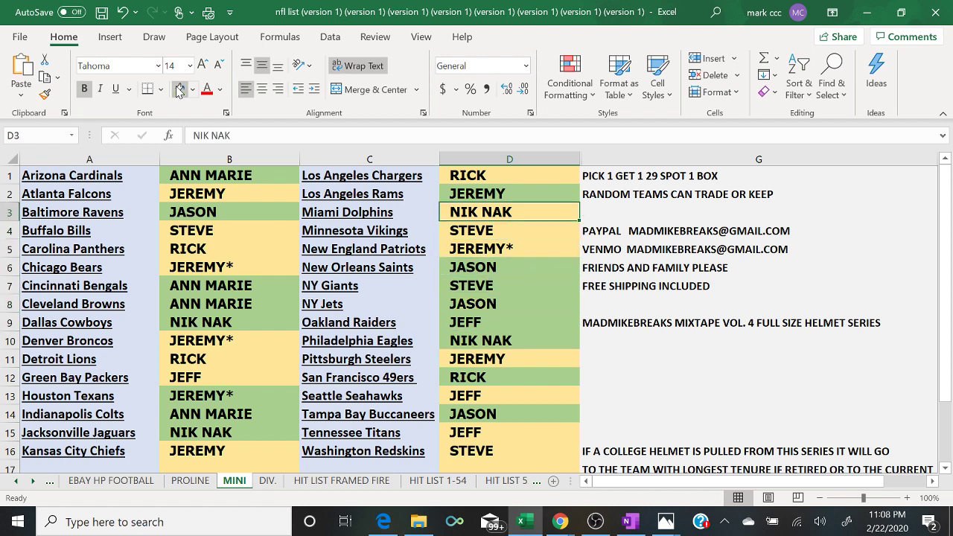
{"action": "left_click", "coordinate": [179, 89]}
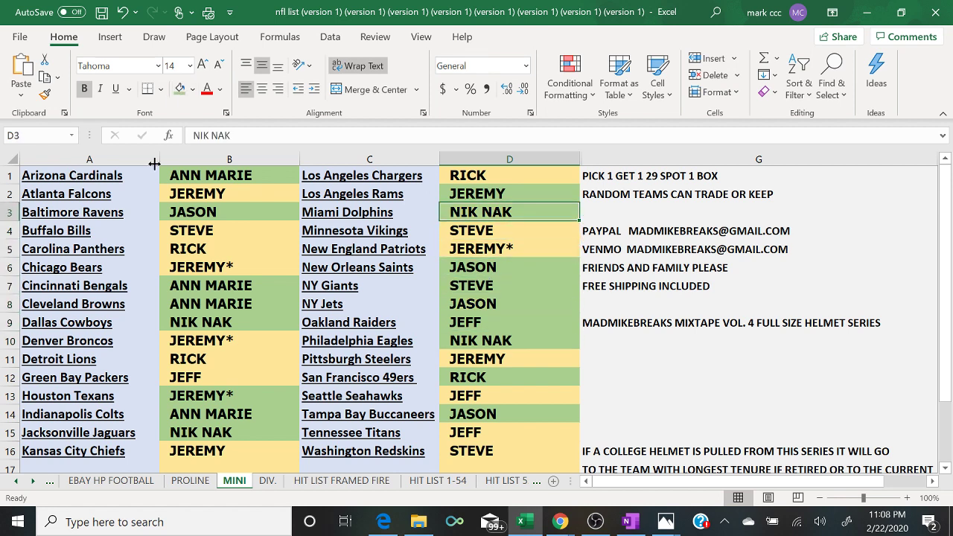
{"action": "mouse_move", "coordinate": [558, 523]}
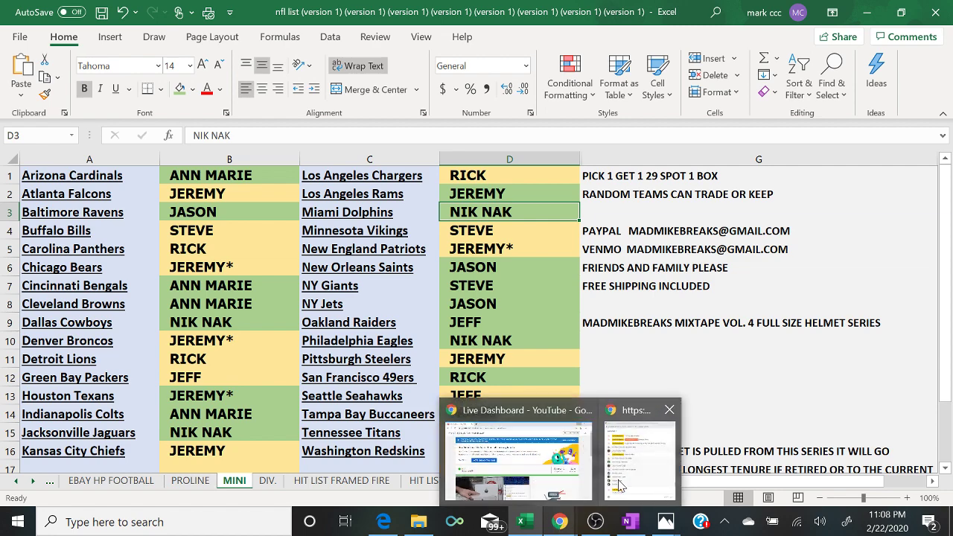
{"action": "left_click", "coordinate": [628, 462]}
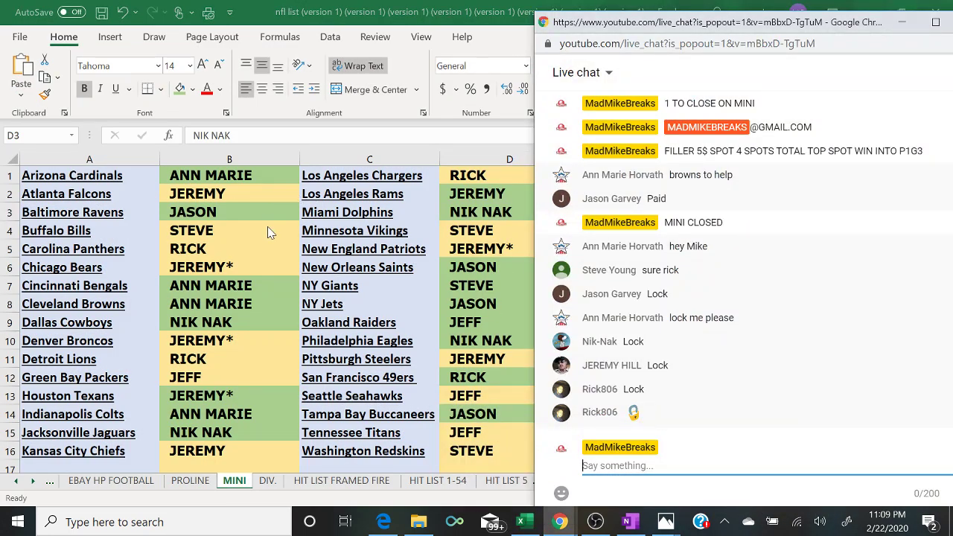
- Fill all of columns B and D green, then switch OBS to the camera scene
{"action": "left_click", "coordinate": [229, 160]}
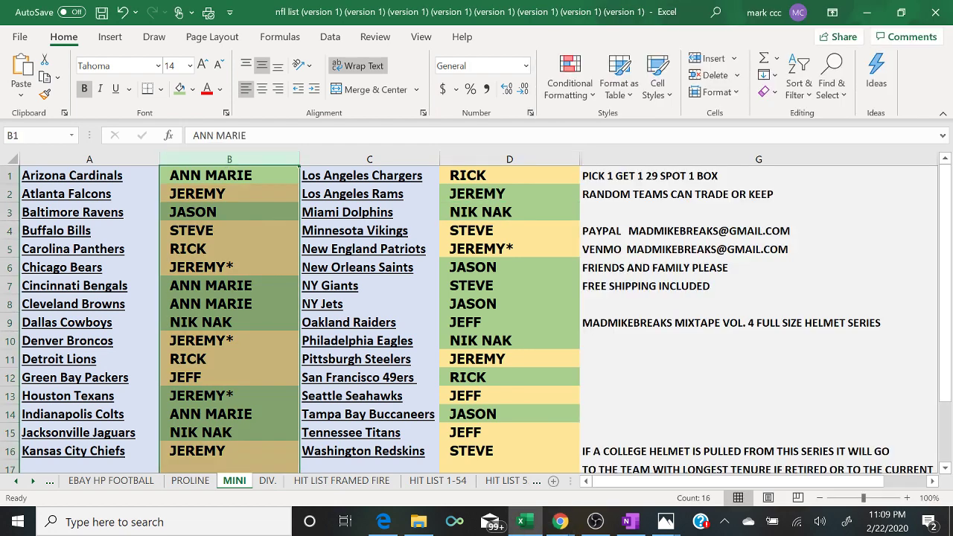
{"action": "left_click", "coordinate": [531, 152]}
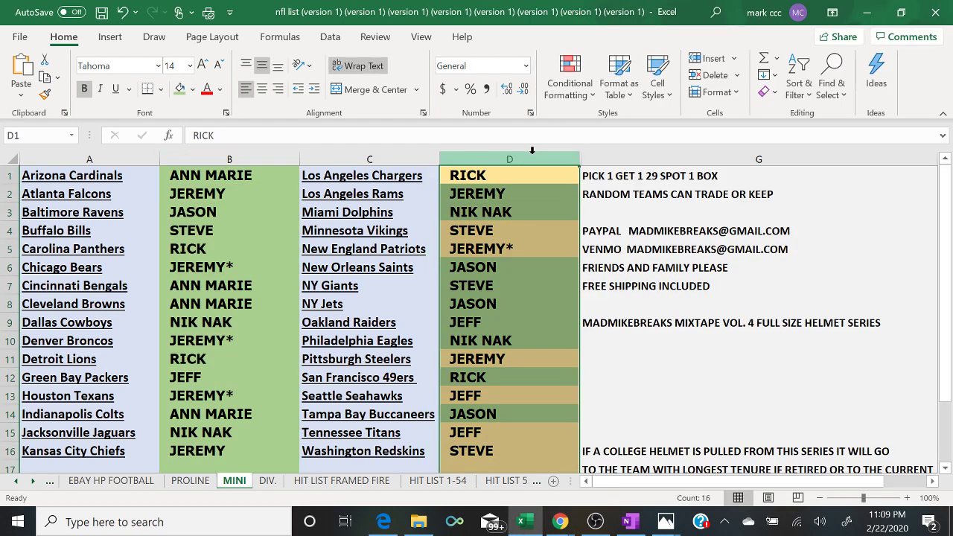
{"action": "left_click", "coordinate": [179, 88]}
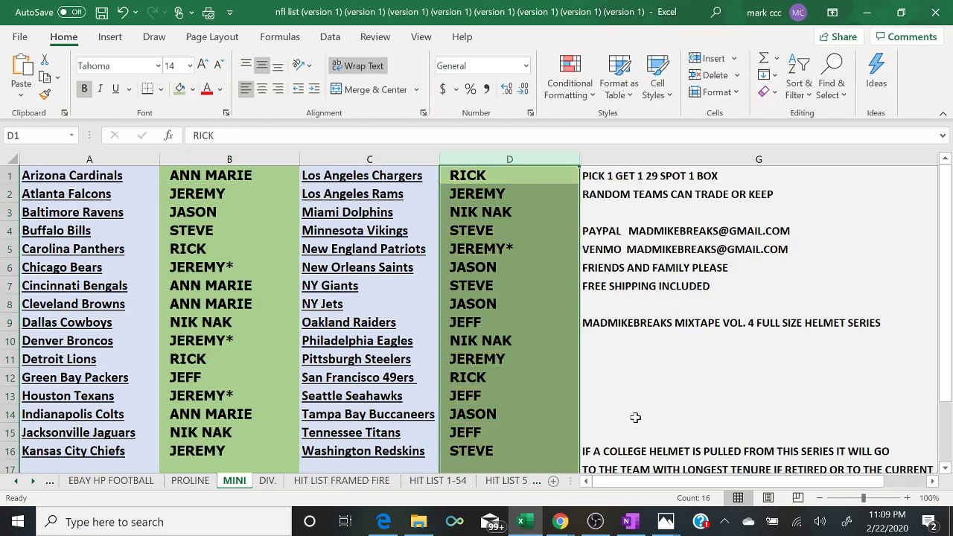
{"action": "left_click", "coordinate": [635, 417]}
{"action": "left_click", "coordinate": [595, 521]}
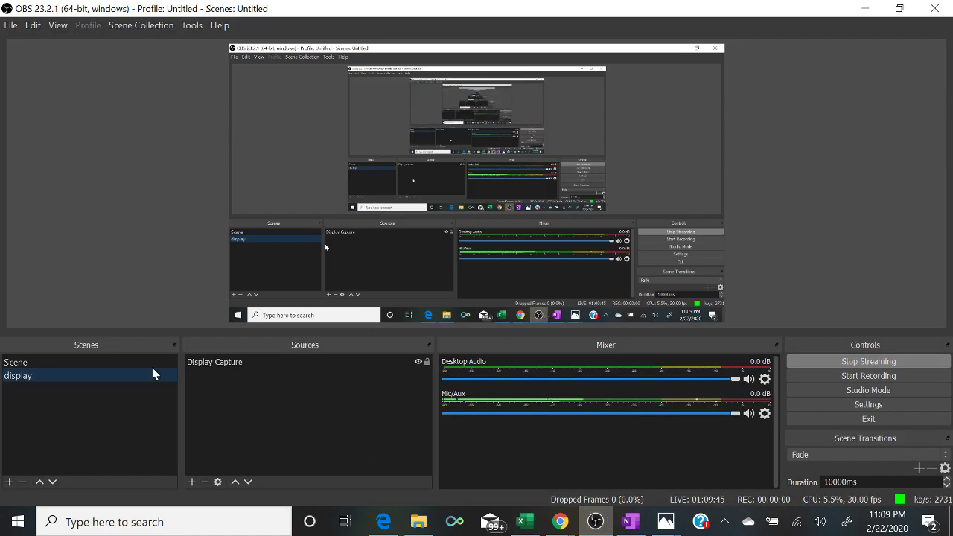
{"action": "left_click", "coordinate": [105, 362]}
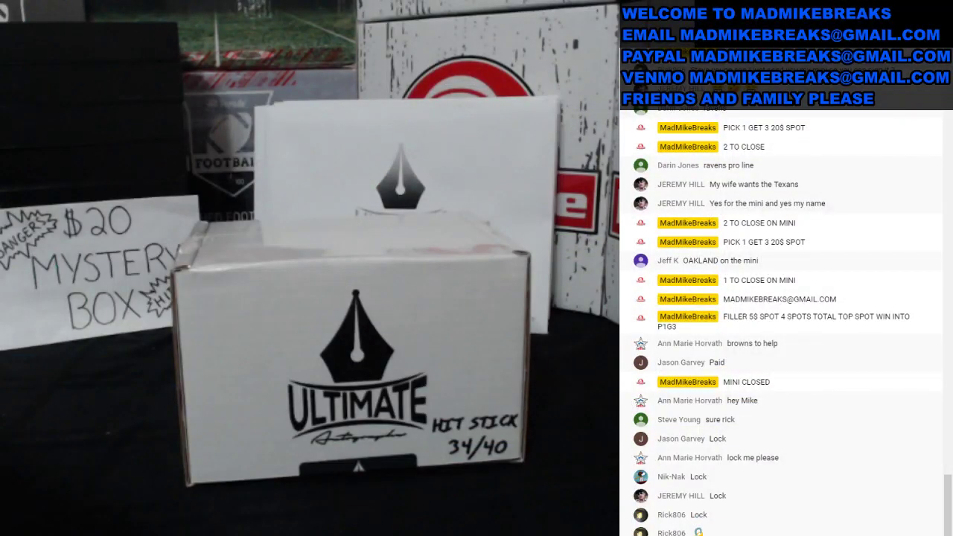
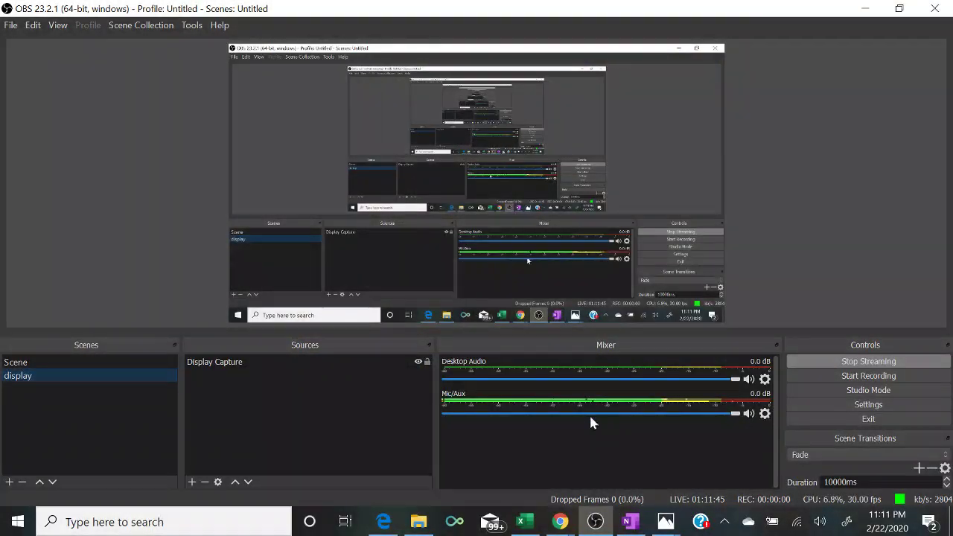
- Bring the NFL list workbook forward, then the YouTube live chat pop-out from Chrome
{"action": "left_click", "coordinate": [531, 525]}
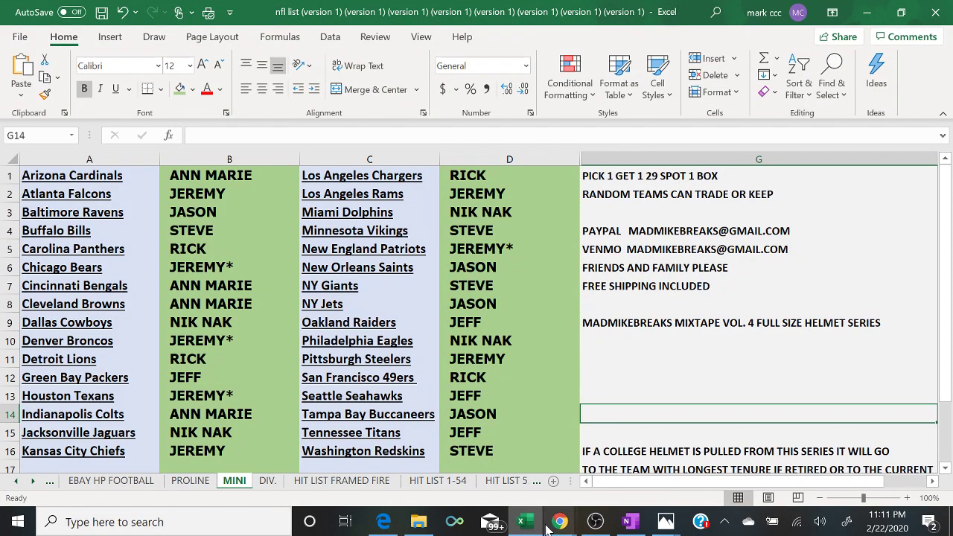
{"action": "mouse_move", "coordinate": [566, 523]}
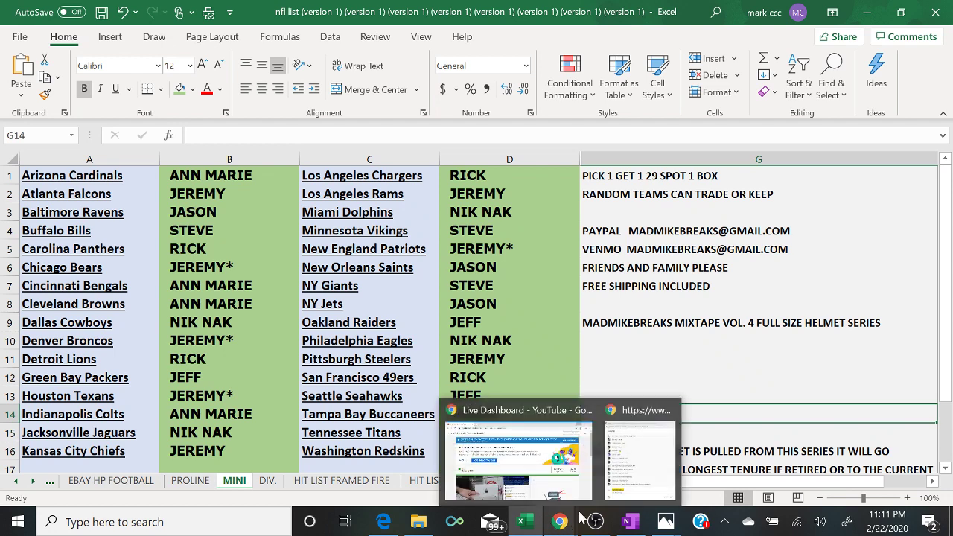
{"action": "left_click", "coordinate": [647, 488]}
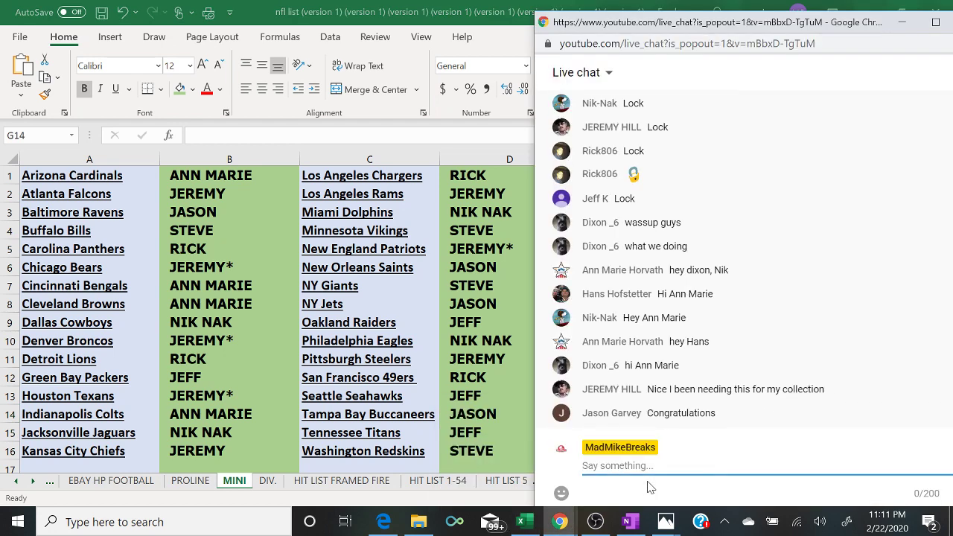
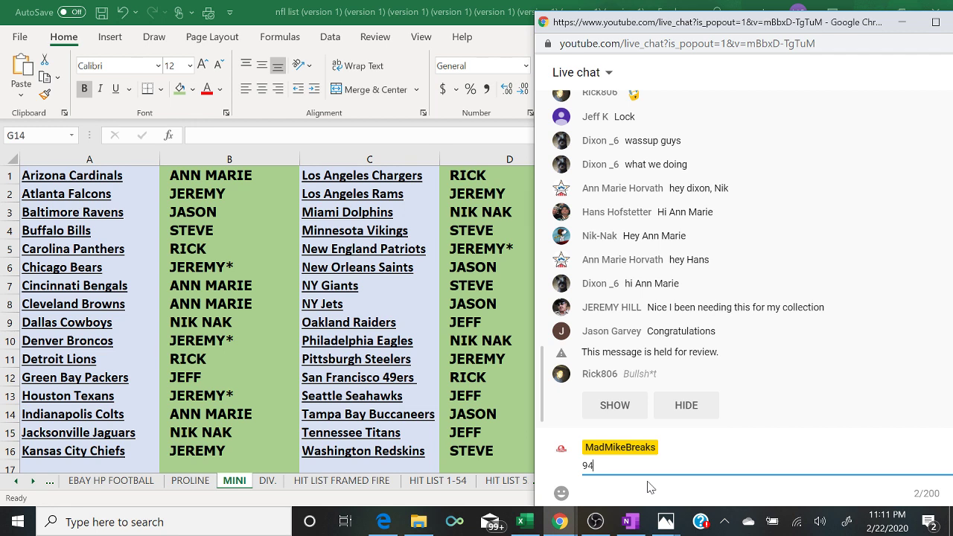
- Post the payment phone number and e-mail address as two chat messages
{"action": "key", "text": "Return"}
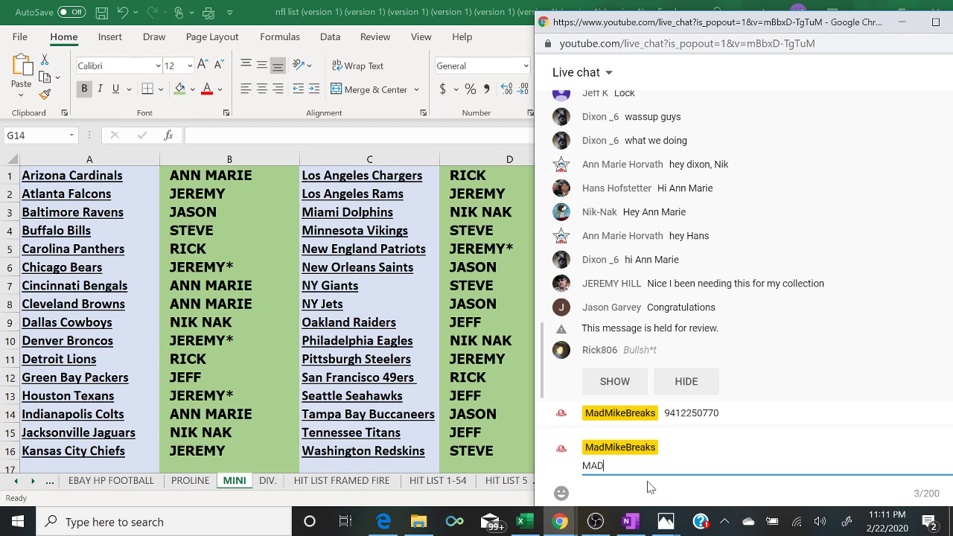
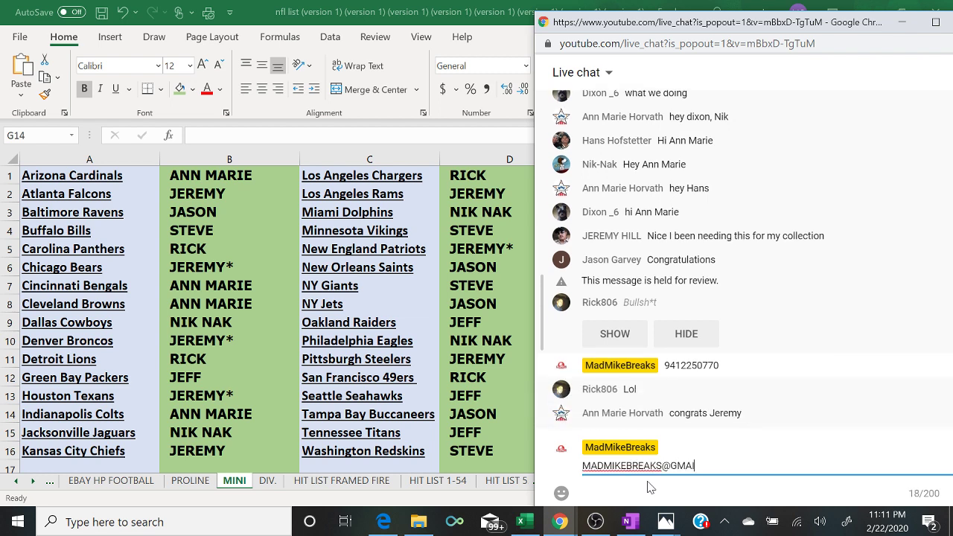
{"action": "key", "text": "Return"}
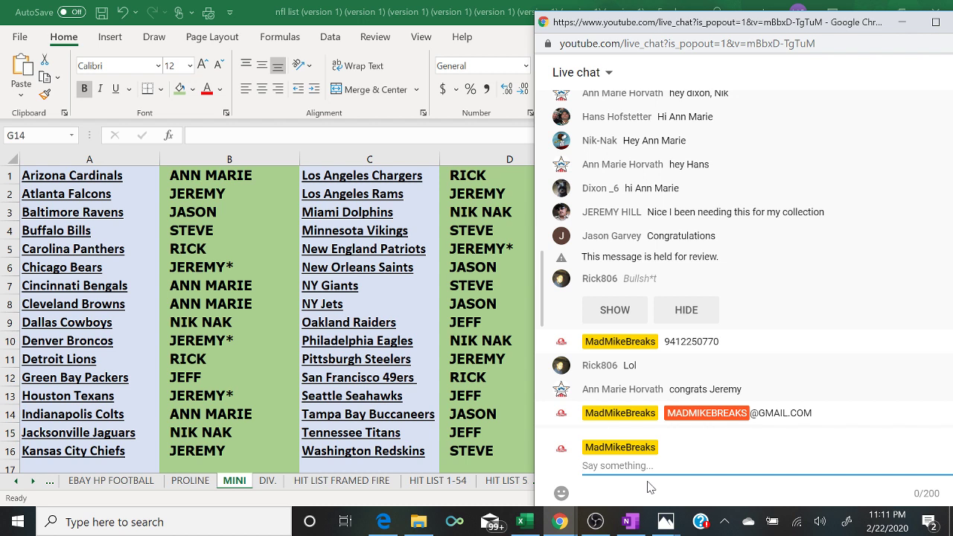
- Reveal the held message and post 'PROLINE HIT PARADE SER. 3 PICK 1 GET 3 51$'
{"action": "left_click", "coordinate": [607, 309]}
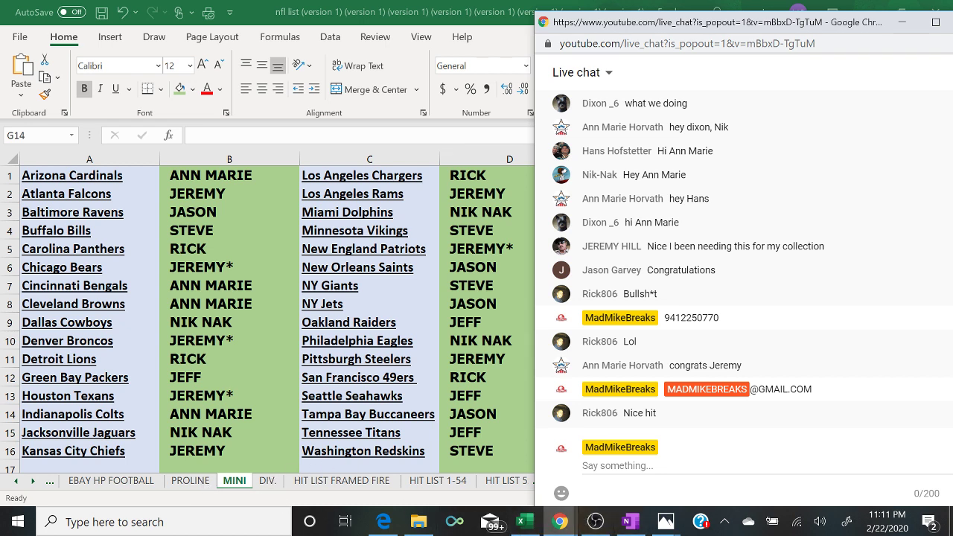
{"action": "left_click", "coordinate": [583, 466]}
{"action": "type", "text": "PROLINE"}
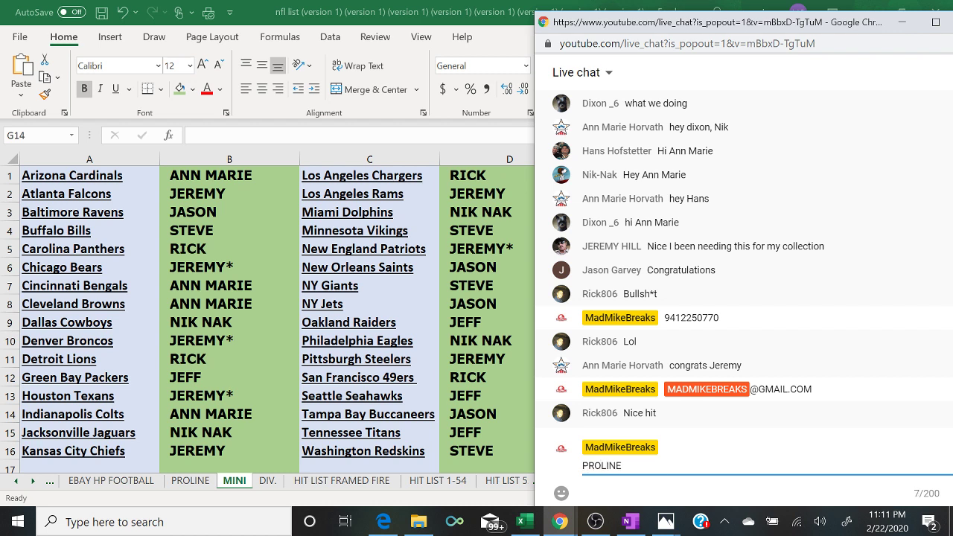
{"action": "type", "text": " HIT PARADE SERI"}
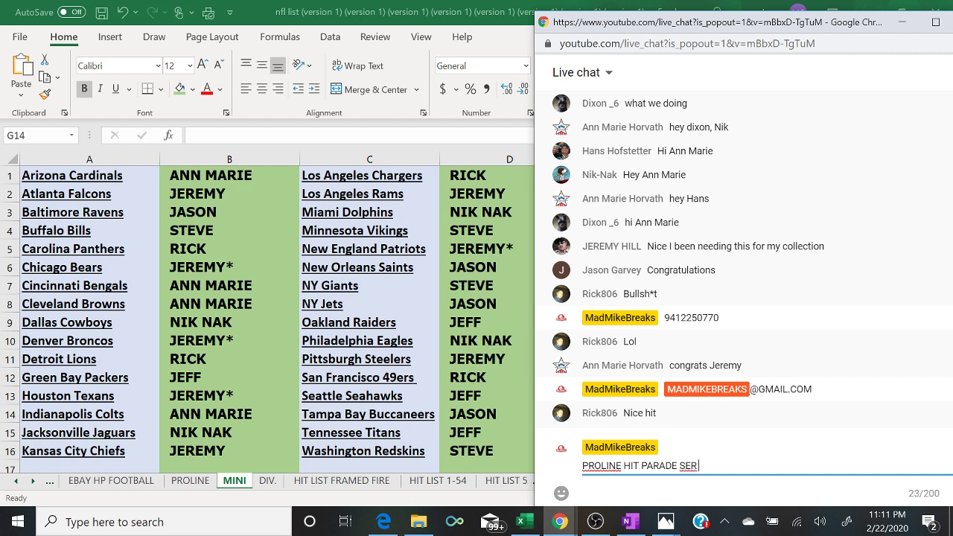
{"action": "type", "text": "."}
{"action": "type", "text": "3 PICK "}
{"action": "type", "text": "1 GET 3"}
{"action": "type", "text": " 5"}
{"action": "type", "text": "1S"}
{"action": "key", "text": "Return"}
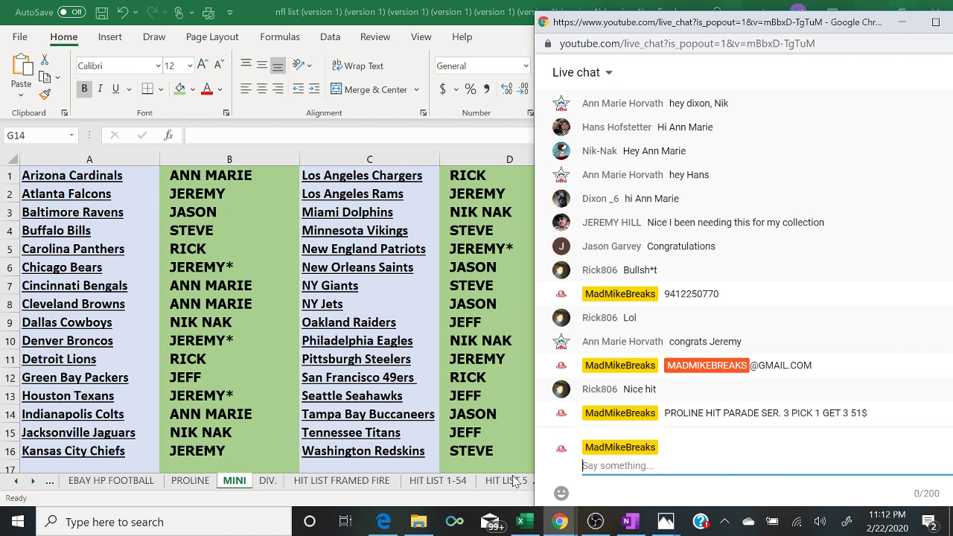
- Show the PROLINE sheet in Excel, then bring the live chat pop-out back
{"action": "left_click", "coordinate": [195, 483]}
{"action": "left_click", "coordinate": [190, 481]}
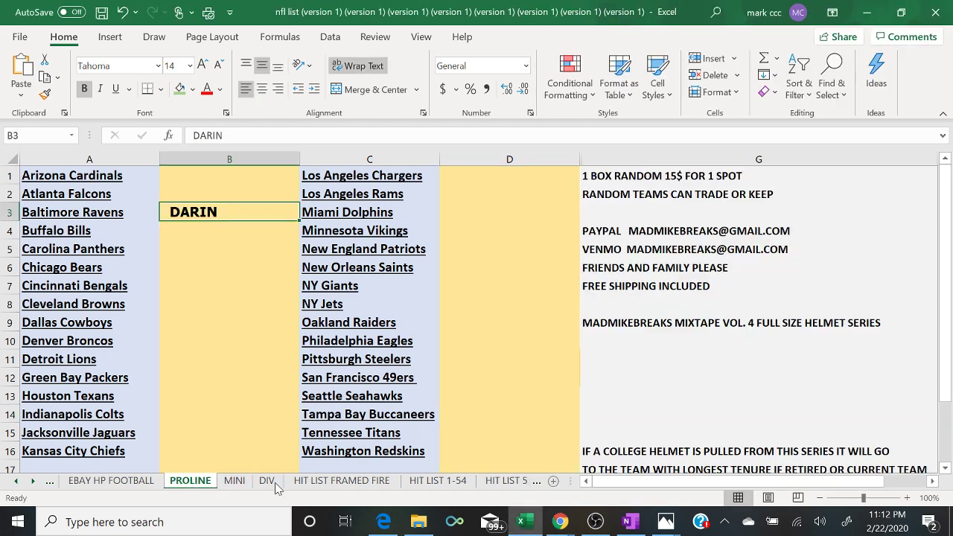
{"action": "mouse_move", "coordinate": [562, 525]}
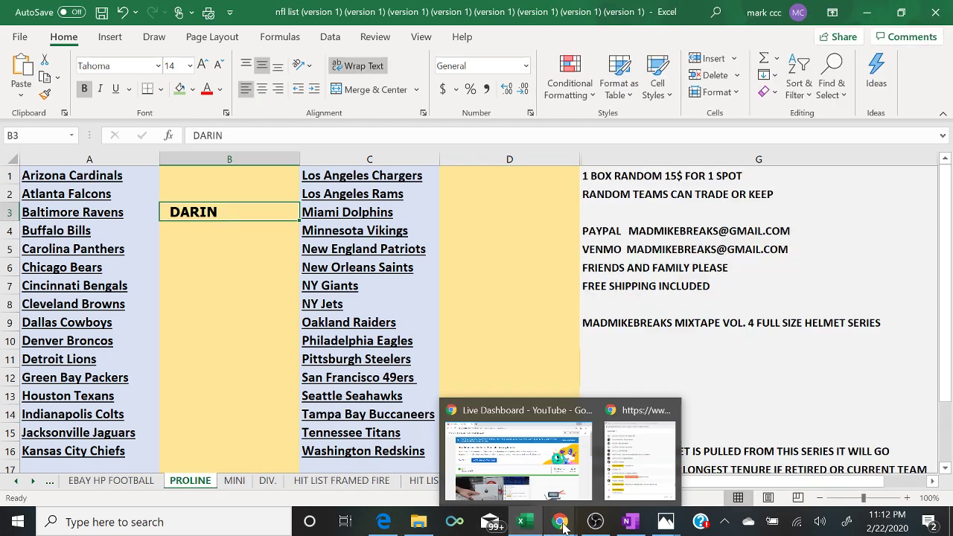
{"action": "left_click", "coordinate": [636, 486]}
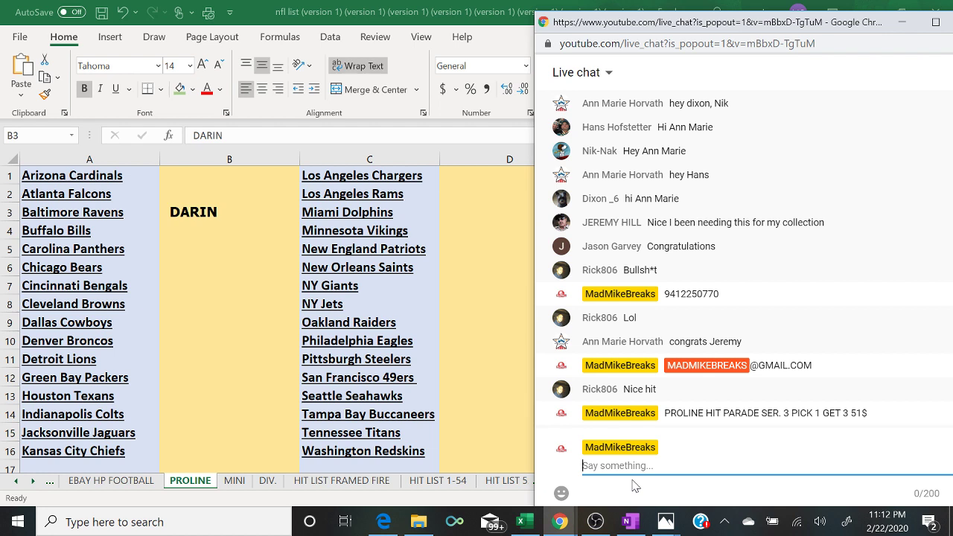
- Post 'PICK 1 GET 1 24$ SPOT FRAMED FIRE 16 BY 20 PHOTO' in the chat
{"action": "type", "text": "PICK 1 GET 1 24$ SPOT F"}
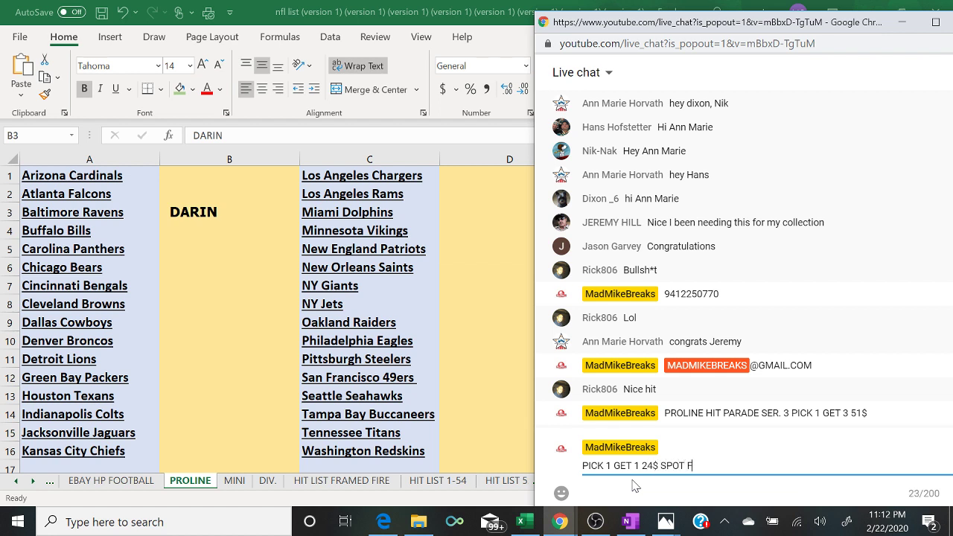
{"action": "type", "text": "RAMED FIRE 16 BY 2"}
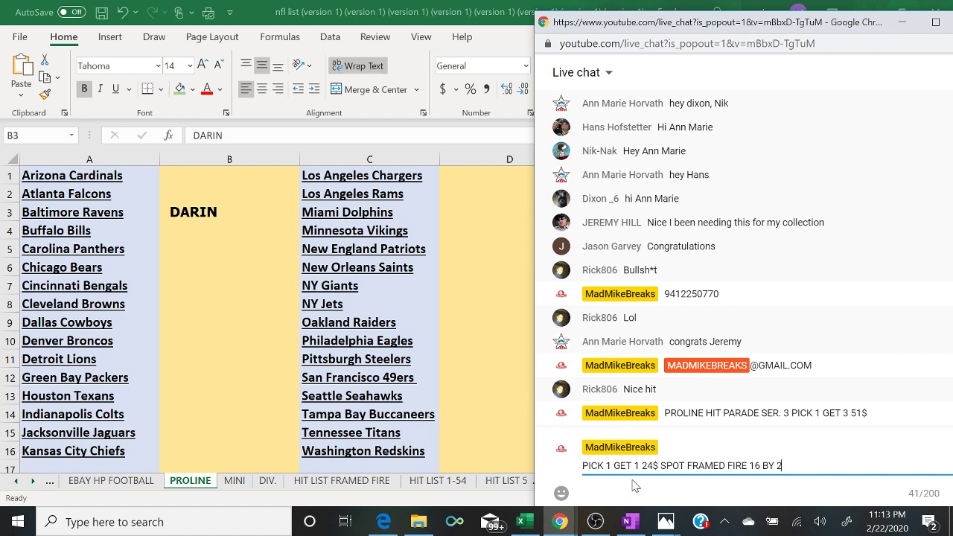
{"action": "type", "text": "0 PHOTO"}
{"action": "key", "text": "Return"}
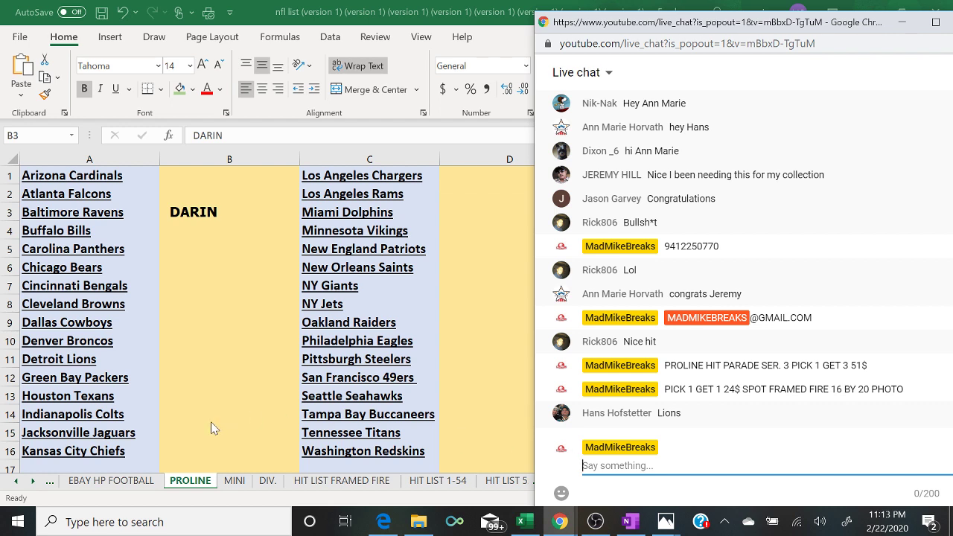
- Clear the buyer names from columns B and D on the MINI sheet
{"action": "left_click", "coordinate": [233, 482]}
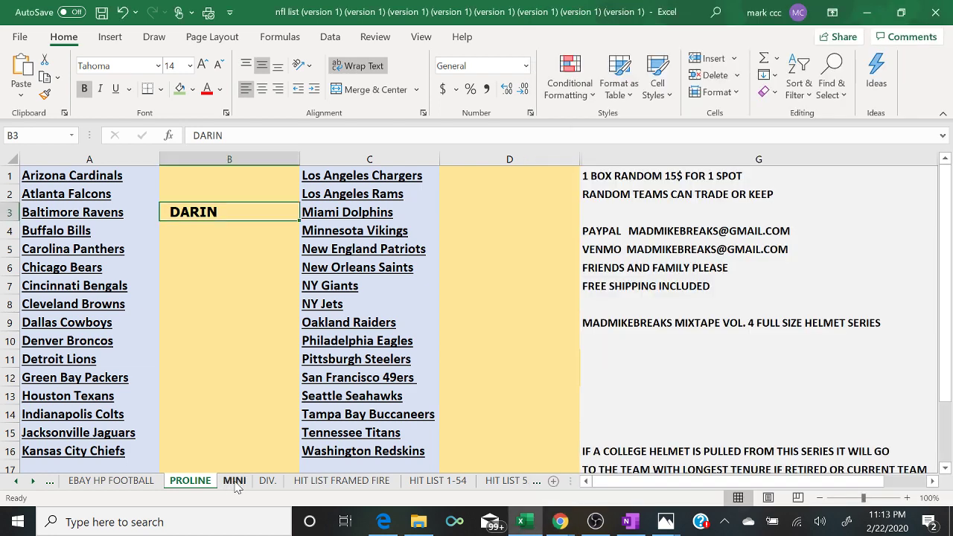
{"action": "left_click", "coordinate": [257, 159]}
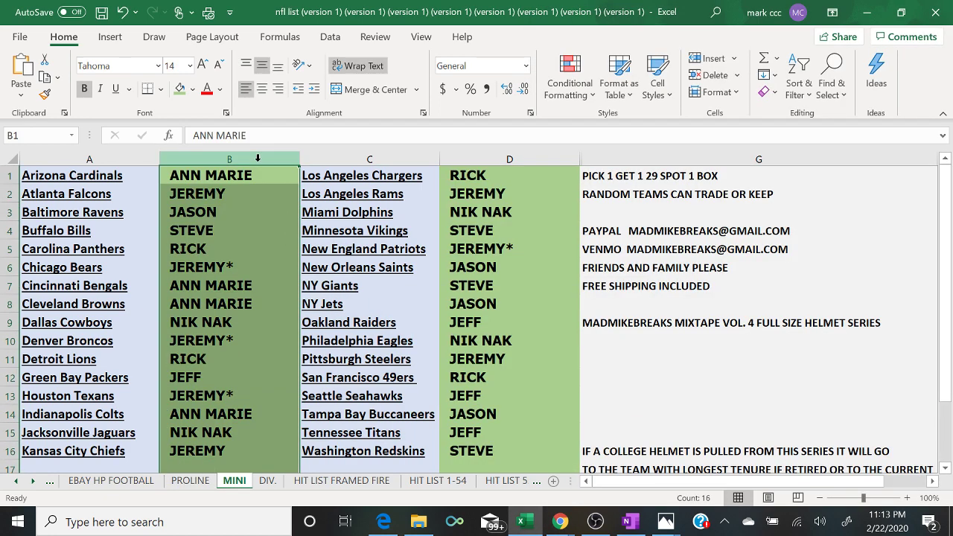
{"action": "right_click", "coordinate": [257, 159]}
{"action": "left_click", "coordinate": [321, 330]}
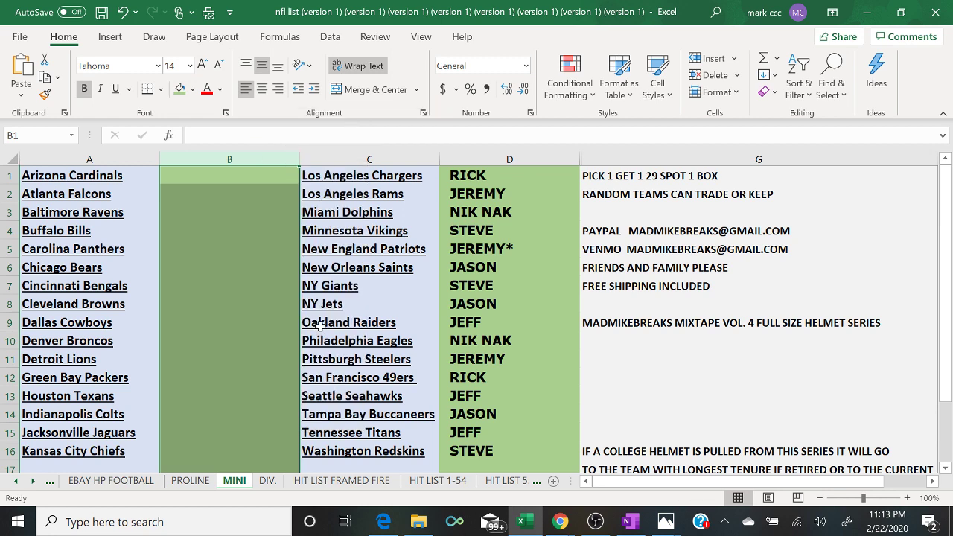
{"action": "left_click", "coordinate": [471, 153]}
{"action": "right_click", "coordinate": [471, 153]}
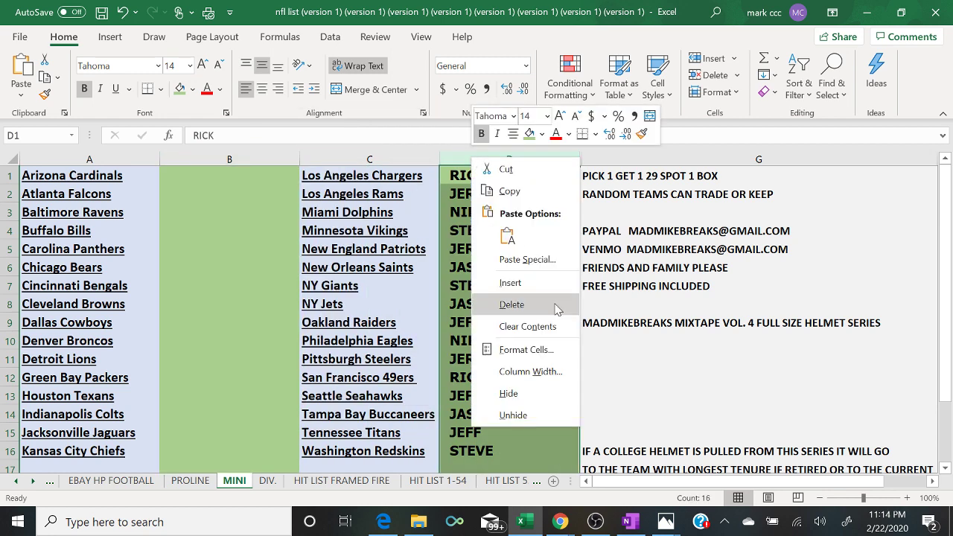
{"action": "left_click", "coordinate": [533, 323]}
- Fill columns B and D with light gold
{"action": "left_click", "coordinate": [192, 160]}
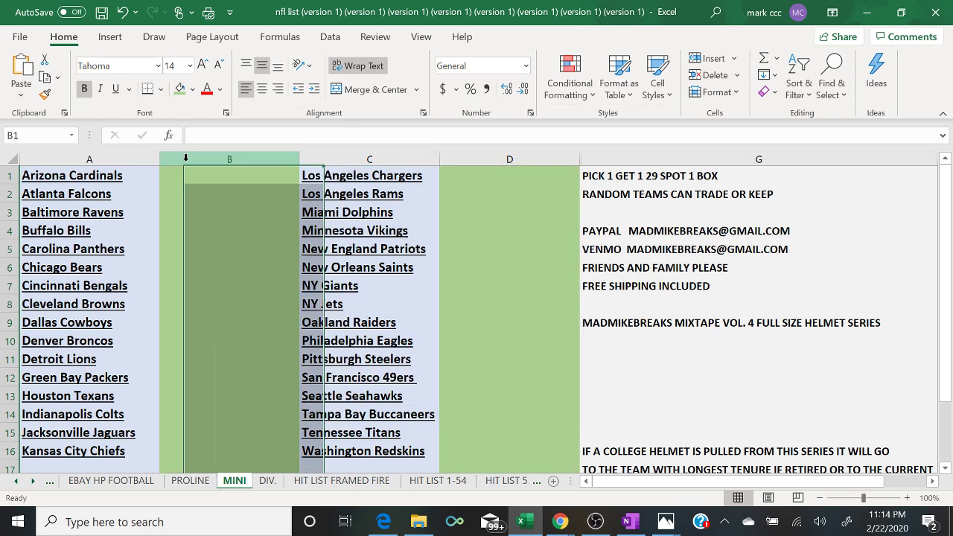
{"action": "left_click", "coordinate": [192, 89]}
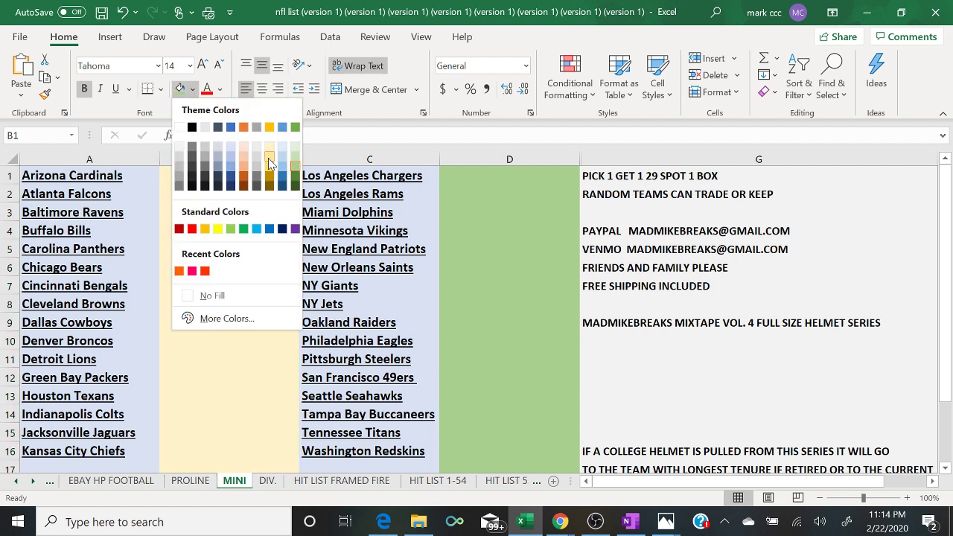
{"action": "left_click", "coordinate": [269, 153]}
{"action": "left_click", "coordinate": [462, 158]}
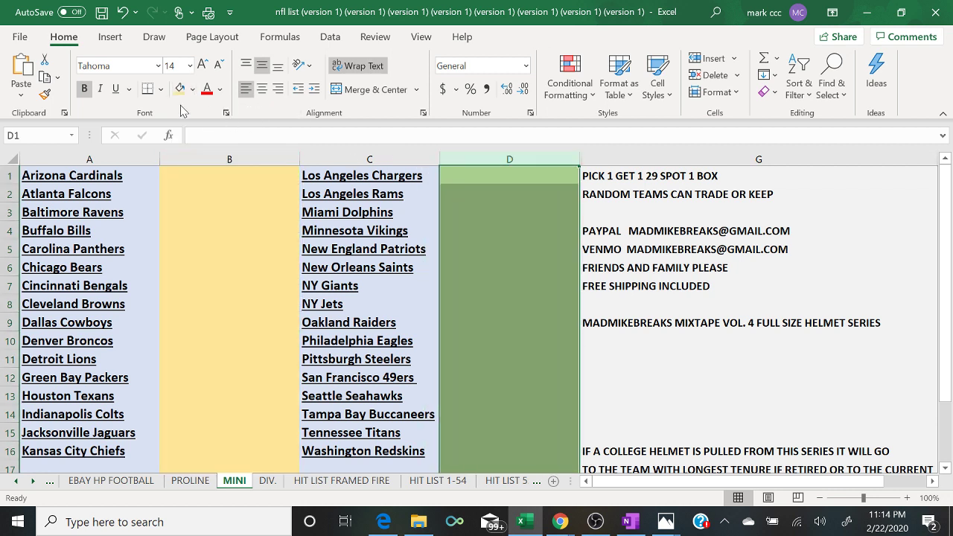
{"action": "left_click", "coordinate": [179, 89]}
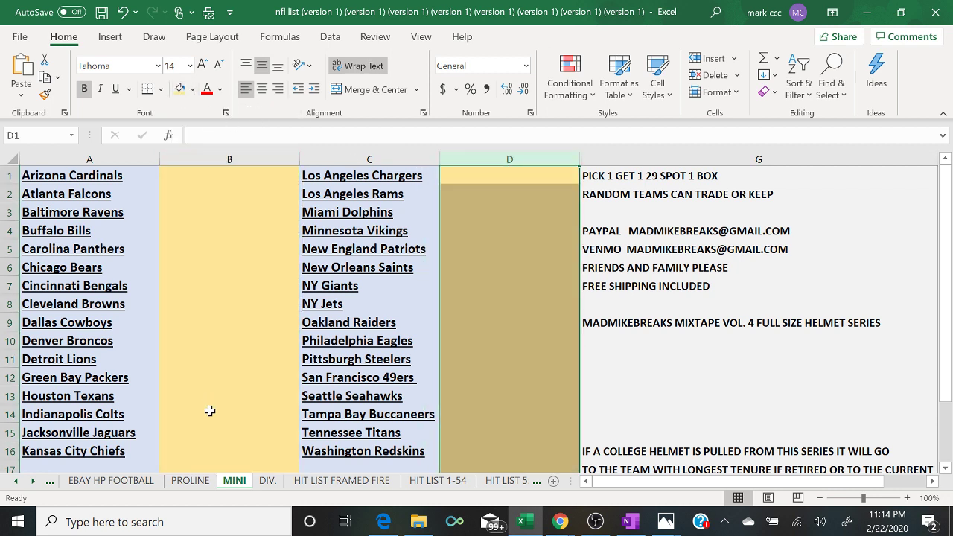
- Rename the sheet to FRAMED and select cell B11
{"action": "double_click", "coordinate": [243, 482]}
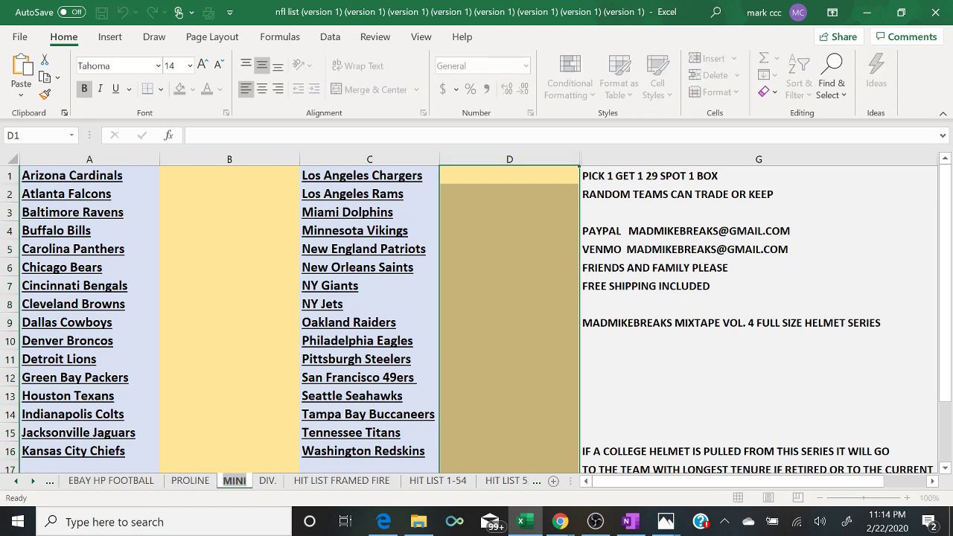
{"action": "type", "text": "FRAMED"}
{"action": "key", "text": "Return"}
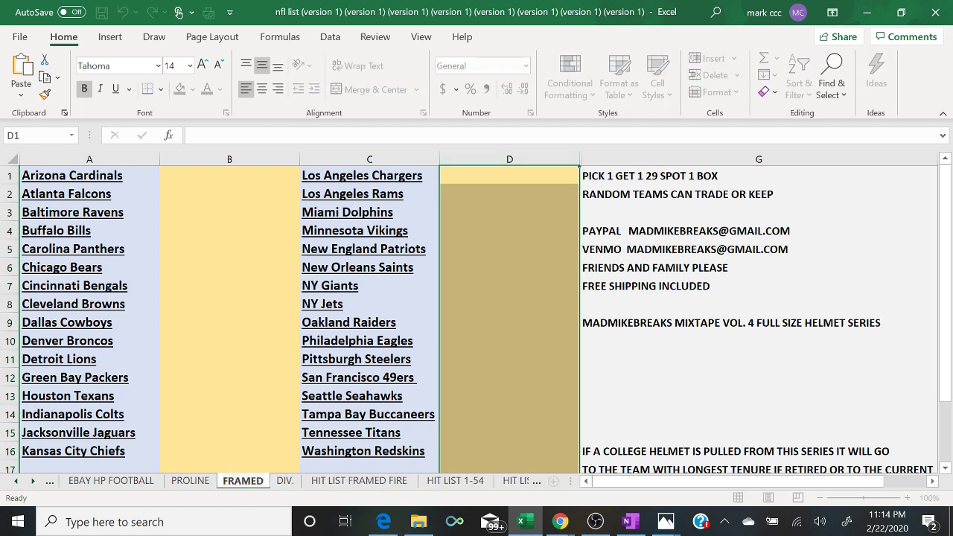
{"action": "left_click", "coordinate": [206, 364]}
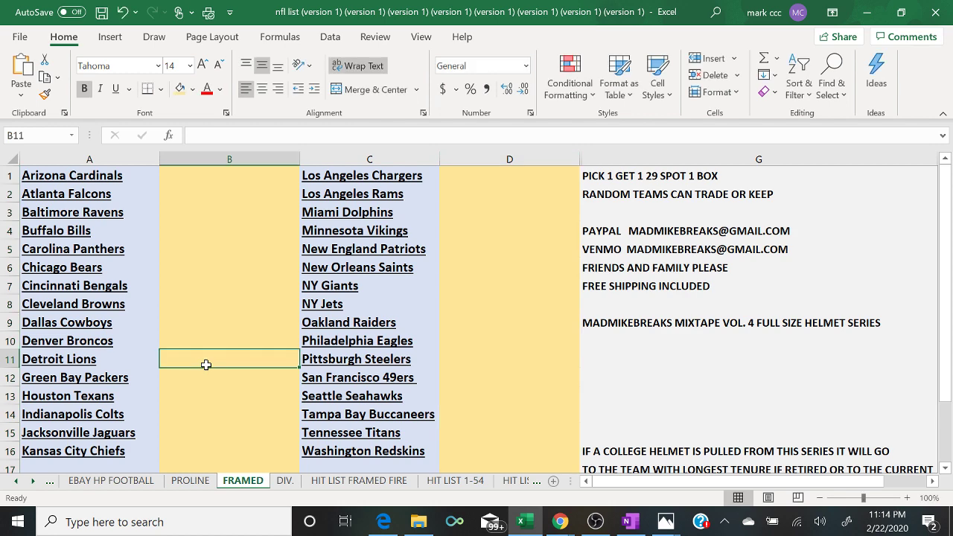
- Enter the buyer's name in B11 beside Detroit Lions, committing it via PROLINE and returning to FRAMED
{"action": "type", "text": "HANS"}
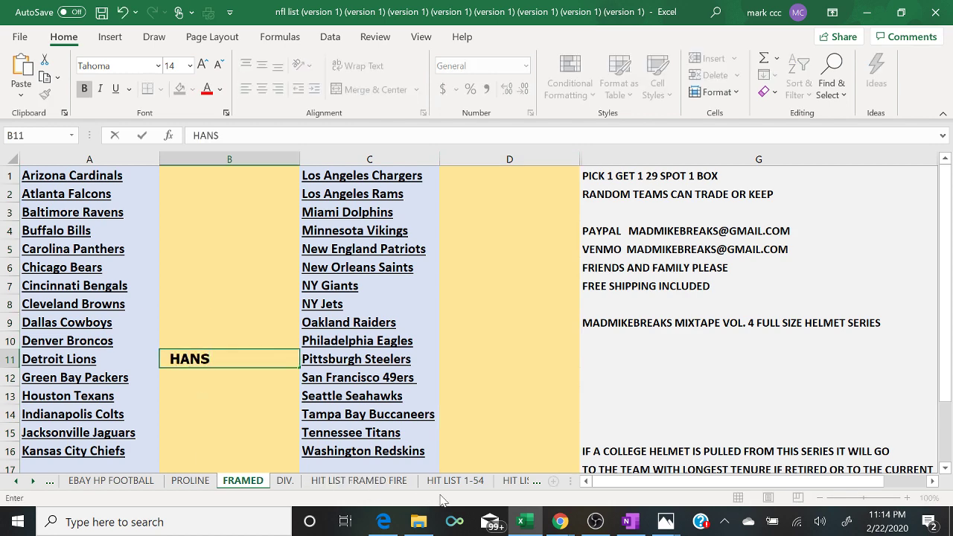
{"action": "mouse_move", "coordinate": [560, 522]}
{"action": "left_click", "coordinate": [649, 470]}
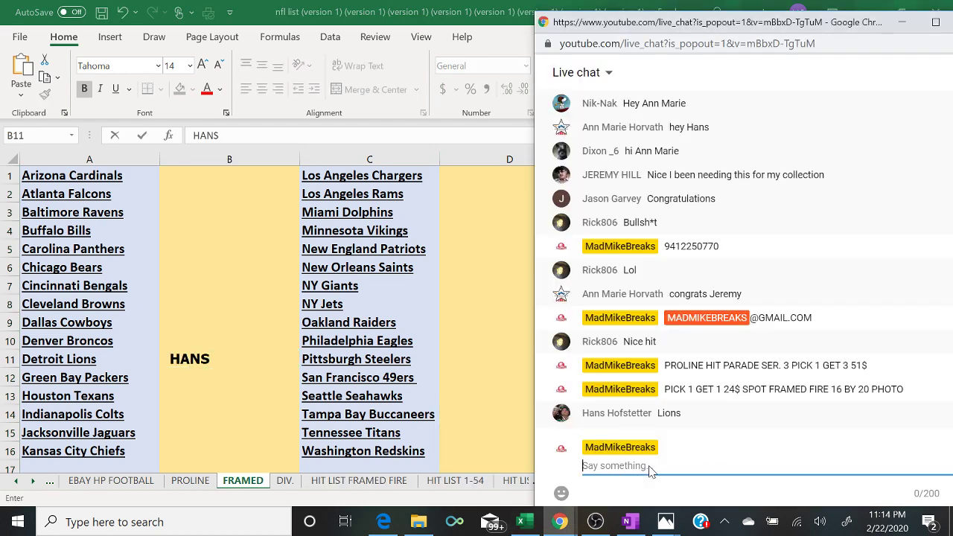
{"action": "left_click", "coordinate": [179, 485]}
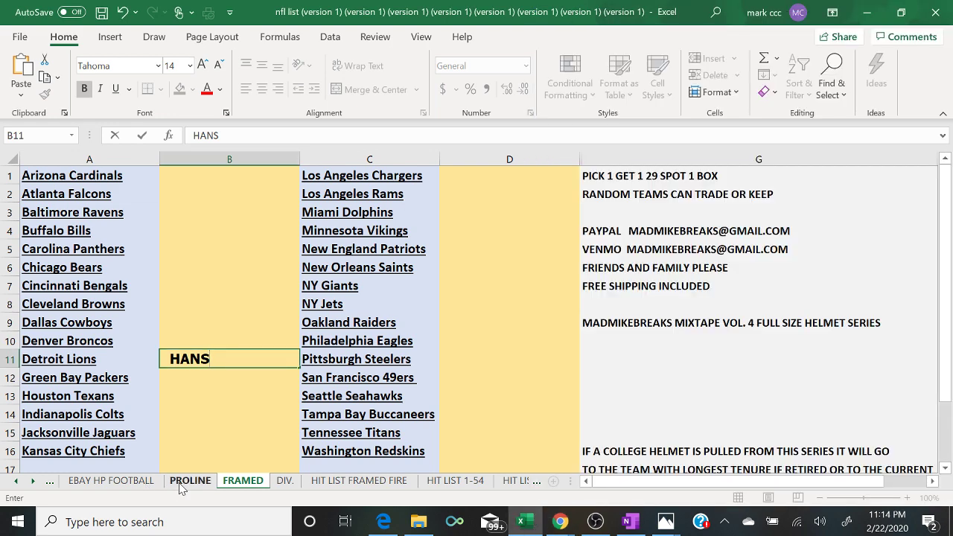
{"action": "left_click", "coordinate": [180, 486]}
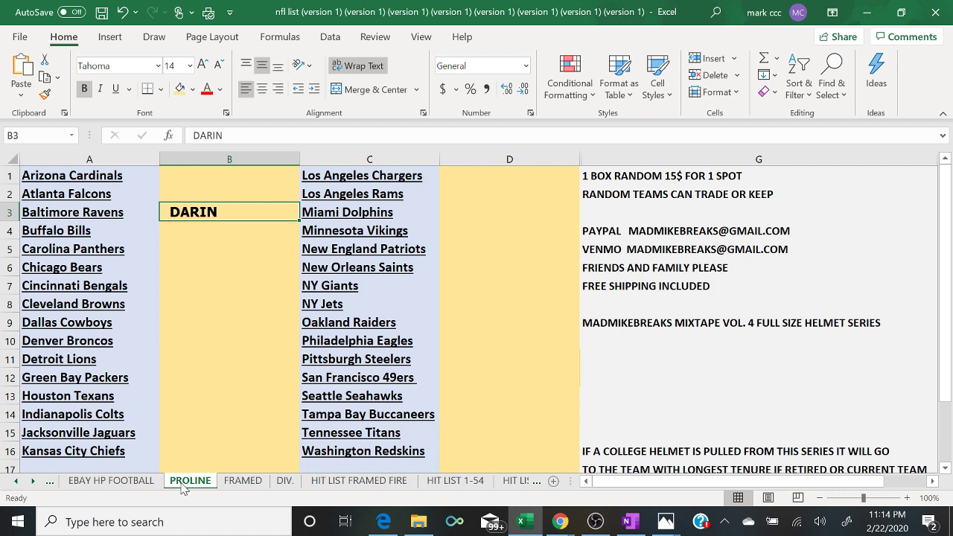
{"action": "left_click", "coordinate": [235, 482]}
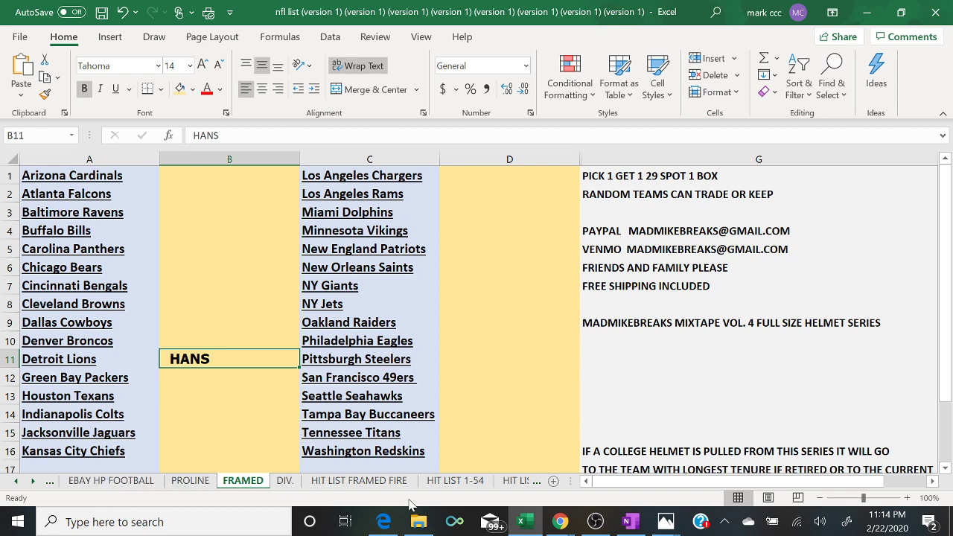
- Post 'AND MINI PICK 1 GET 3 20$ SPOT' in the live chat
{"action": "mouse_move", "coordinate": [559, 526]}
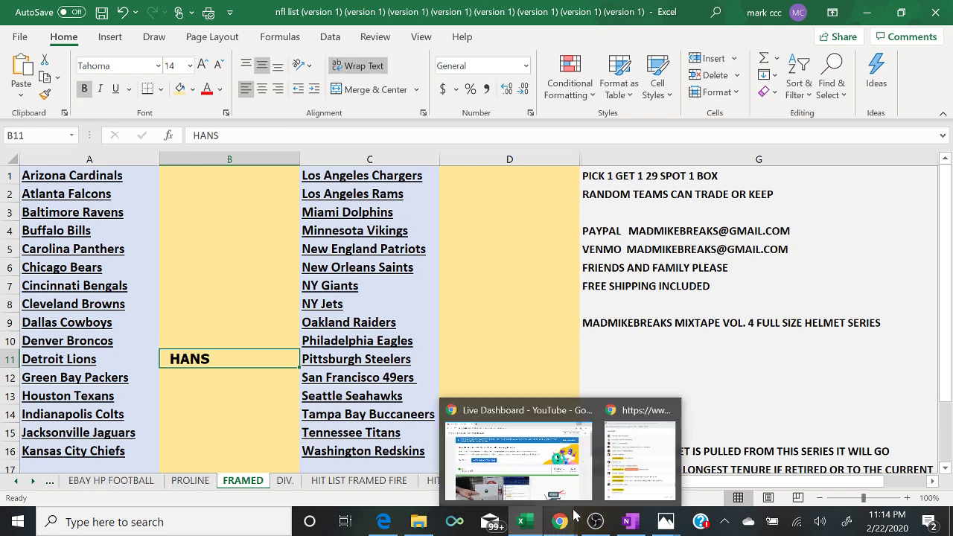
{"action": "left_click", "coordinate": [635, 475]}
{"action": "left_click", "coordinate": [635, 475]}
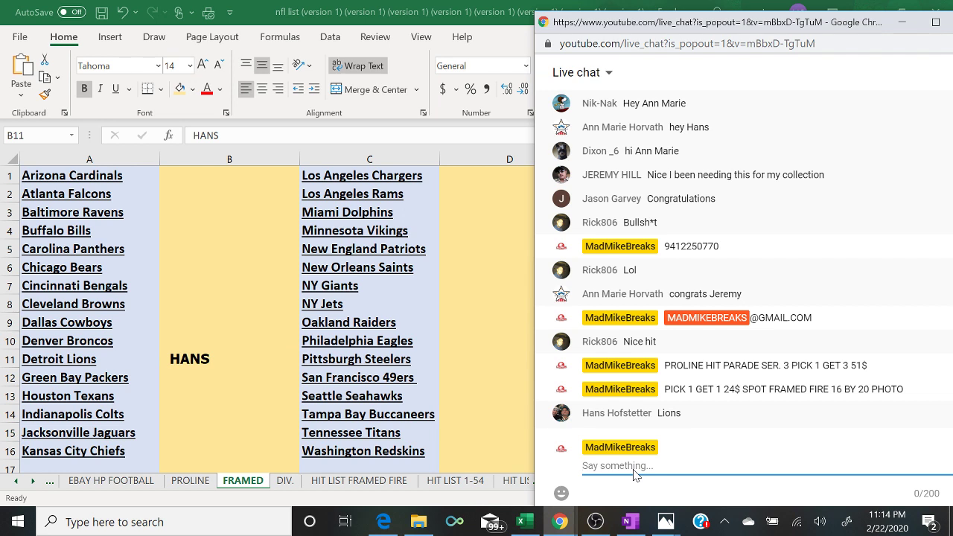
{"action": "type", "text": "AND MINI PICK 1 GET "}
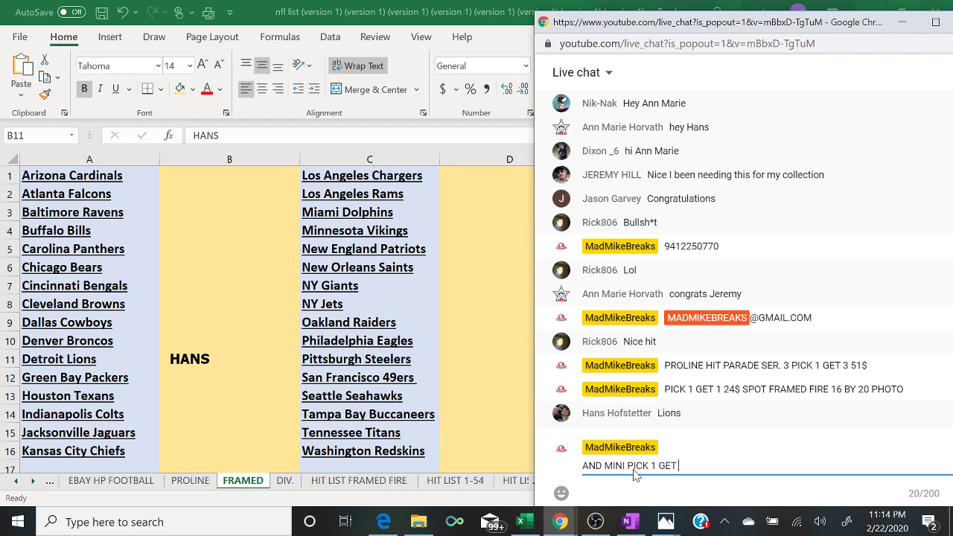
{"action": "type", "text": "3 20$ SPOT"}
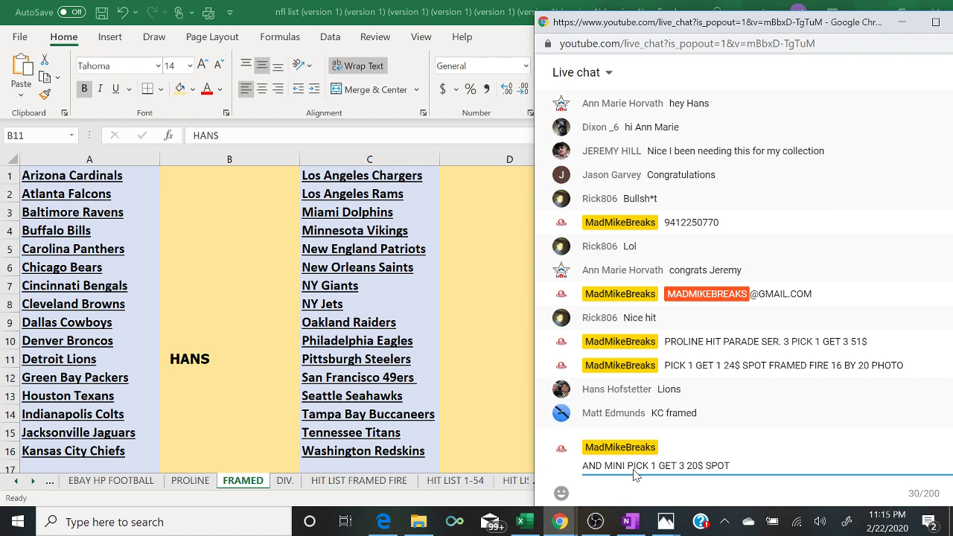
{"action": "key", "text": "Return"}
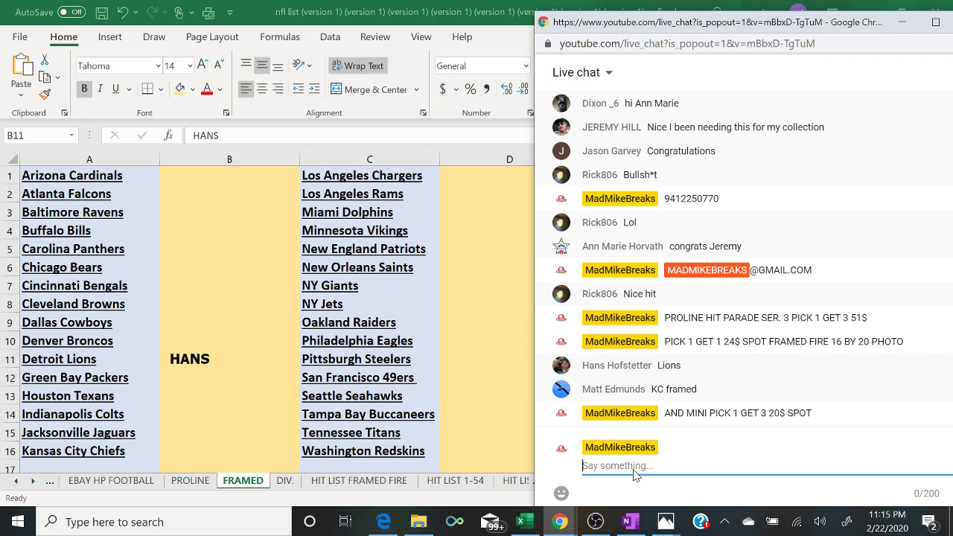
- Enter the buyer's name in B16 beside Kansas City Chiefs on the FRAMED sheet
{"action": "left_click", "coordinate": [189, 481]}
{"action": "left_click", "coordinate": [189, 481]}
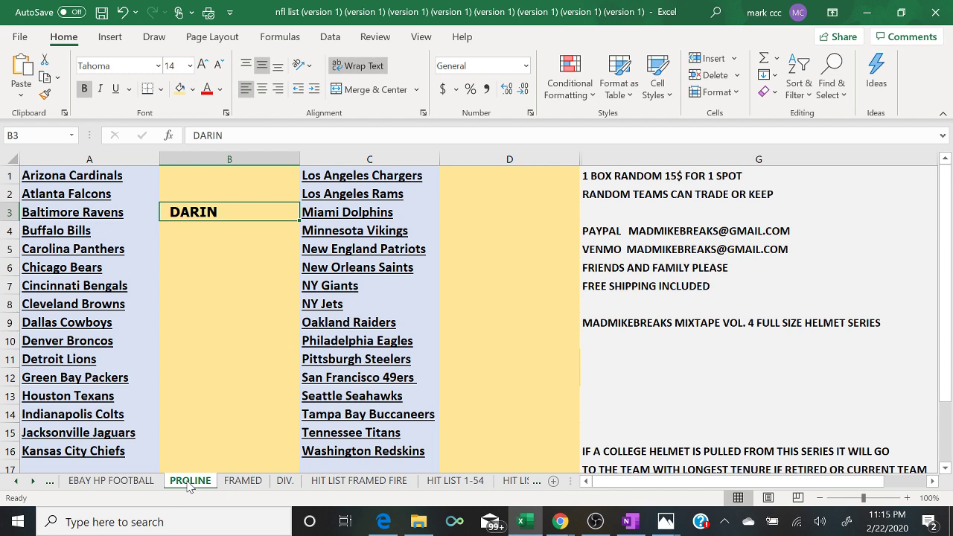
{"action": "left_click", "coordinate": [240, 481]}
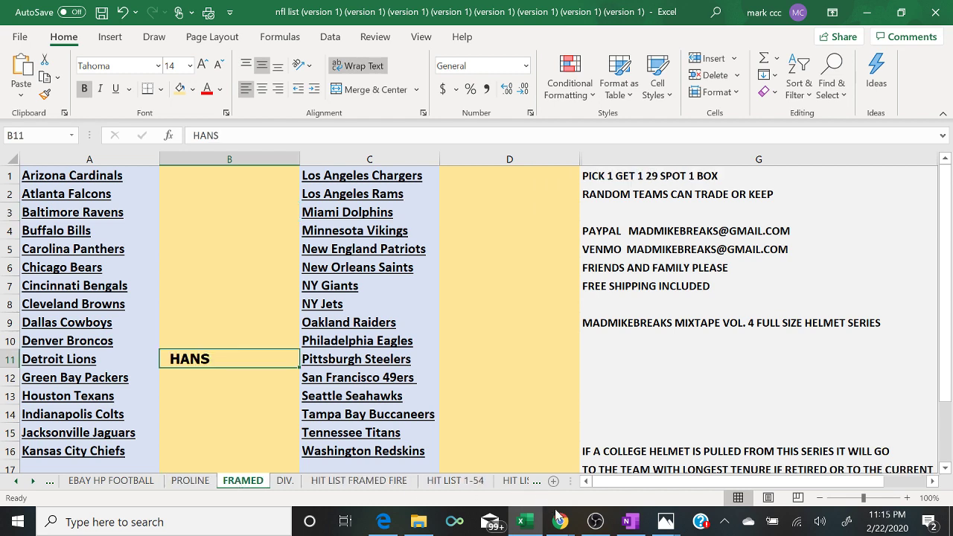
{"action": "mouse_move", "coordinate": [560, 523]}
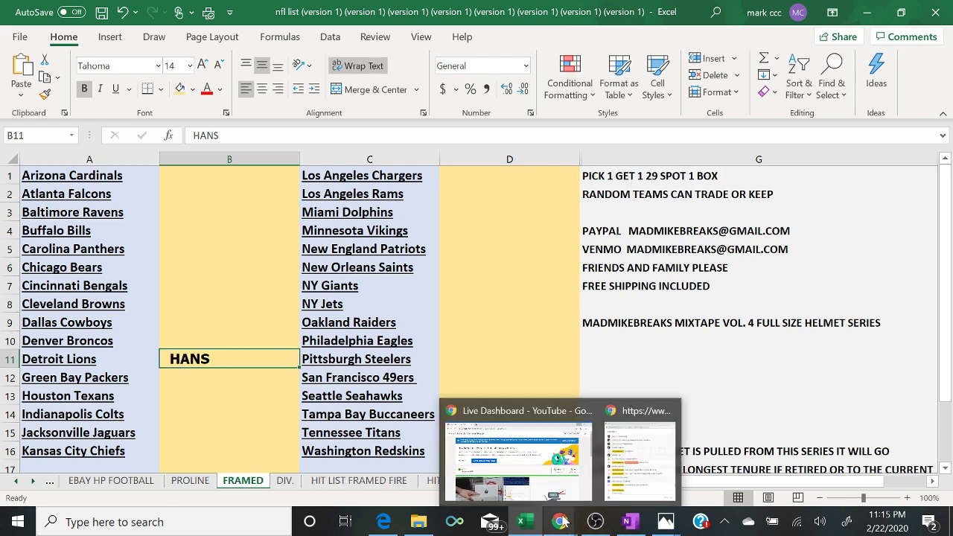
{"action": "left_click", "coordinate": [630, 478]}
{"action": "left_click", "coordinate": [203, 449]}
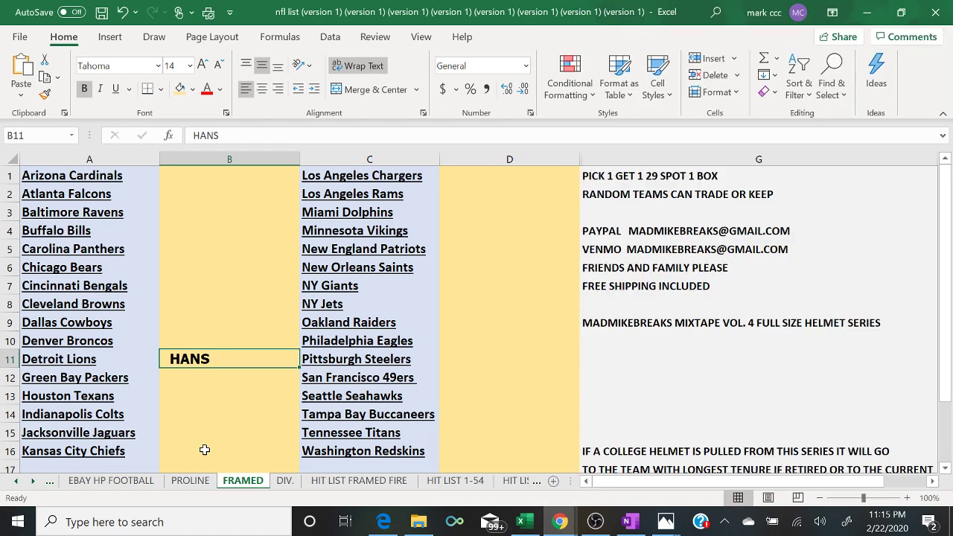
{"action": "type", "text": "MATT"}
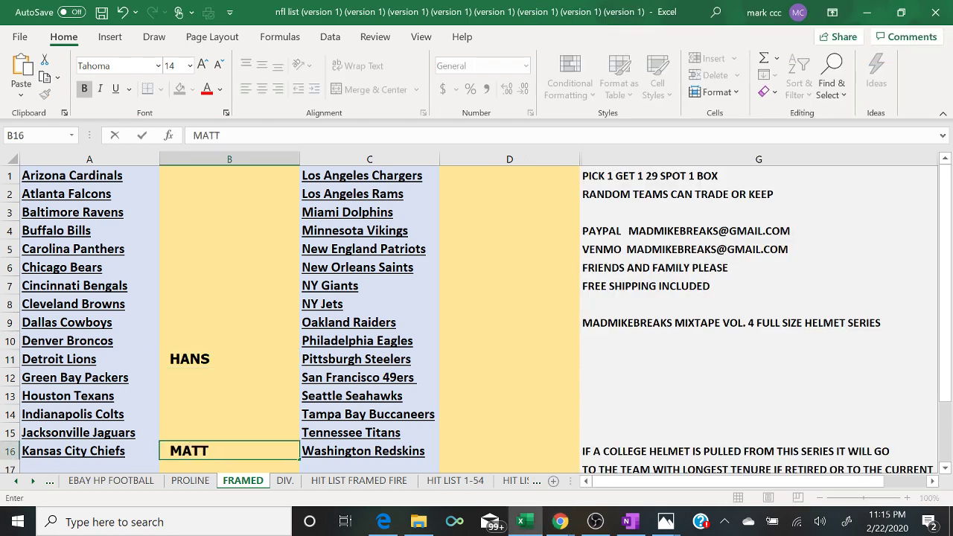
- Bring the live chat back up, then switch to OBS Studio
{"action": "mouse_move", "coordinate": [566, 523]}
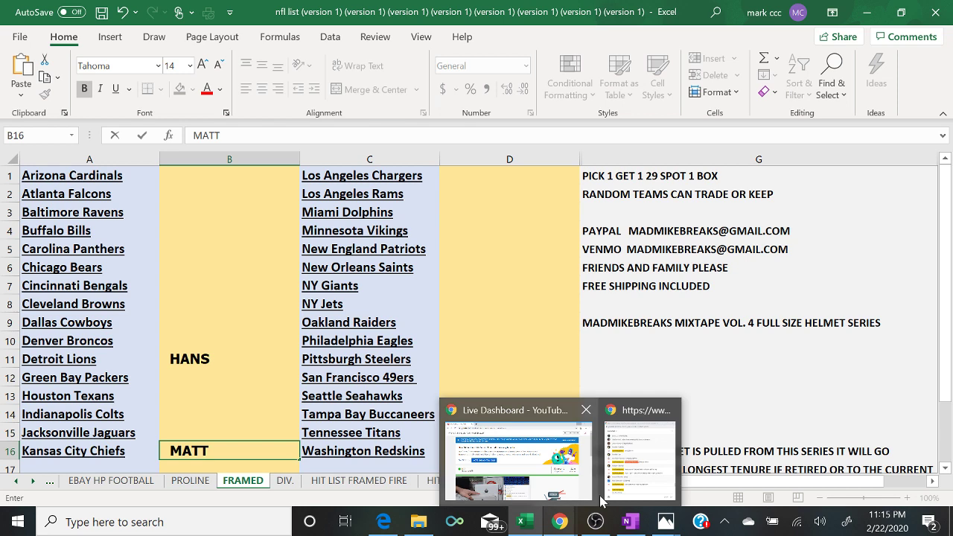
{"action": "left_click", "coordinate": [645, 476]}
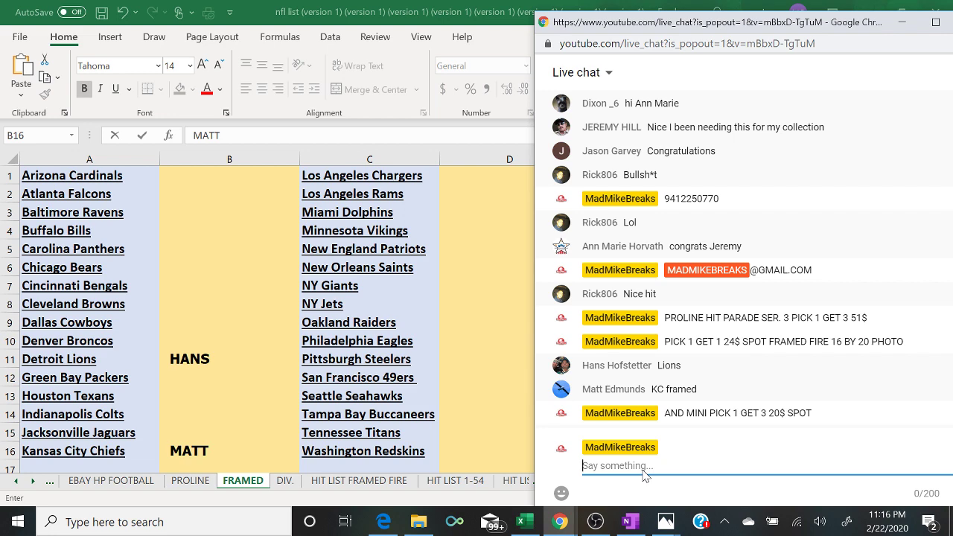
{"action": "left_click", "coordinate": [595, 522]}
- Switch the stream to the camera-and-chat scene and back to desktop, then reopen live chat
{"action": "left_click", "coordinate": [84, 362]}
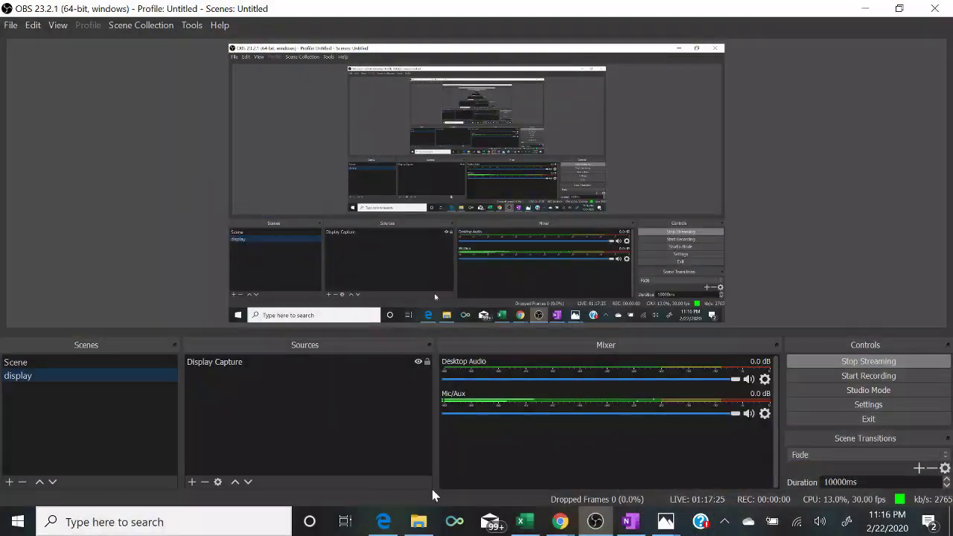
{"action": "left_click", "coordinate": [523, 522]}
{"action": "mouse_move", "coordinate": [560, 524]}
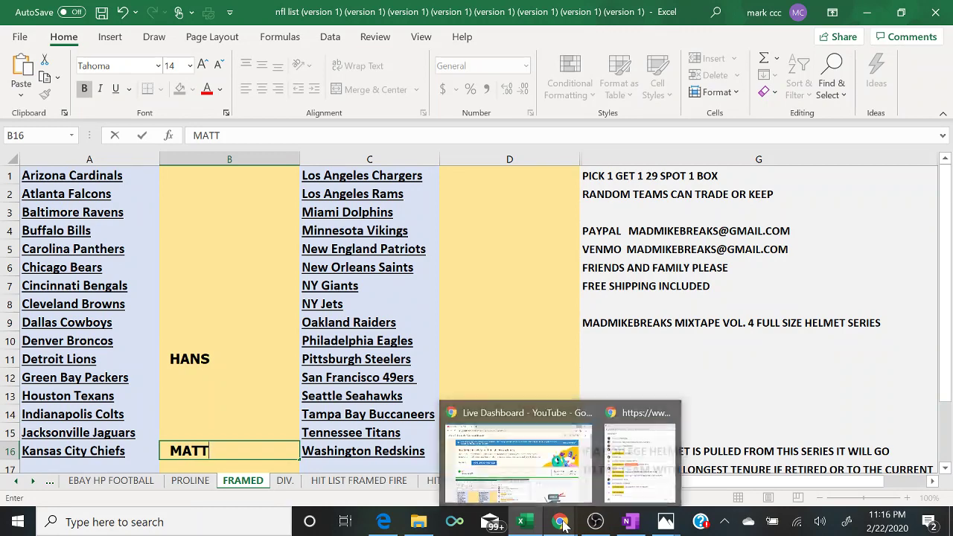
{"action": "left_click", "coordinate": [630, 484]}
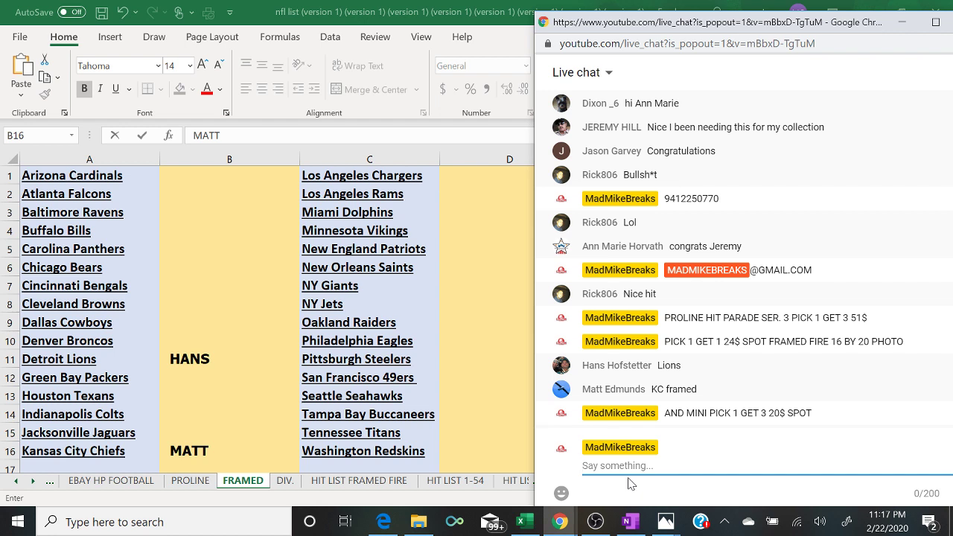
- Post 'CANCEL MINI' and 'CANCEL FRAMED' as two chat messages
{"action": "type", "text": "CANCEL MINI"}
{"action": "key", "text": "Return"}
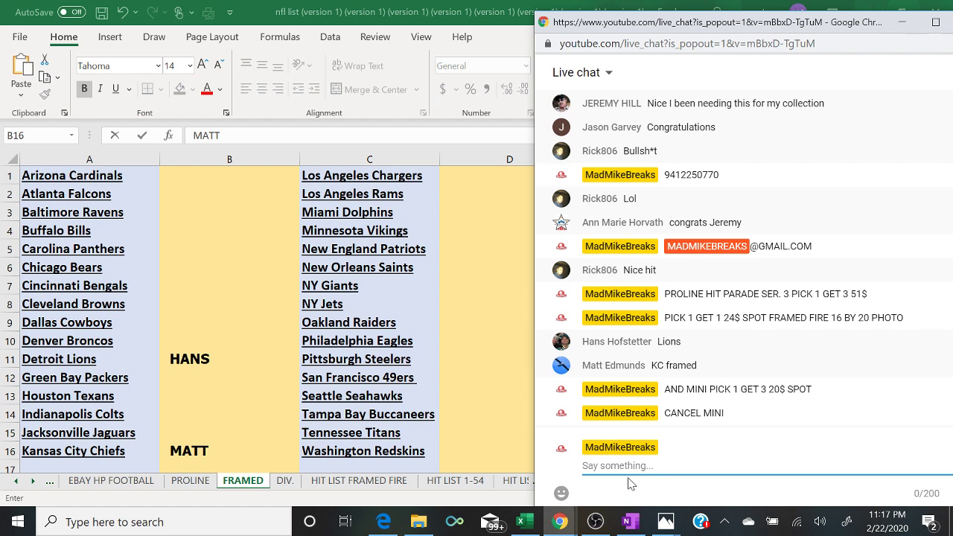
{"action": "type", "text": "C"}
{"action": "key", "text": "BackSpace"}
{"action": "type", "text": "CA"}
{"action": "key", "text": "BackSpace"}
{"action": "key", "text": "BackSpace"}
{"action": "type", "text": "CANC"}
{"action": "key", "text": "BackSpace"}
{"action": "key", "text": "BackSpace"}
{"action": "key", "text": "BackSpace"}
{"action": "key", "text": "BackSpace"}
{"action": "type", "text": "FRAME"}
{"action": "key", "text": "BackSpace"}
{"action": "key", "text": "BackSpace"}
{"action": "key", "text": "BackSpace"}
{"action": "key", "text": "BackSpace"}
{"action": "key", "text": "BackSpace"}
{"action": "type", "text": "CANCEL FRAMED"}
{"action": "key", "text": "Return"}
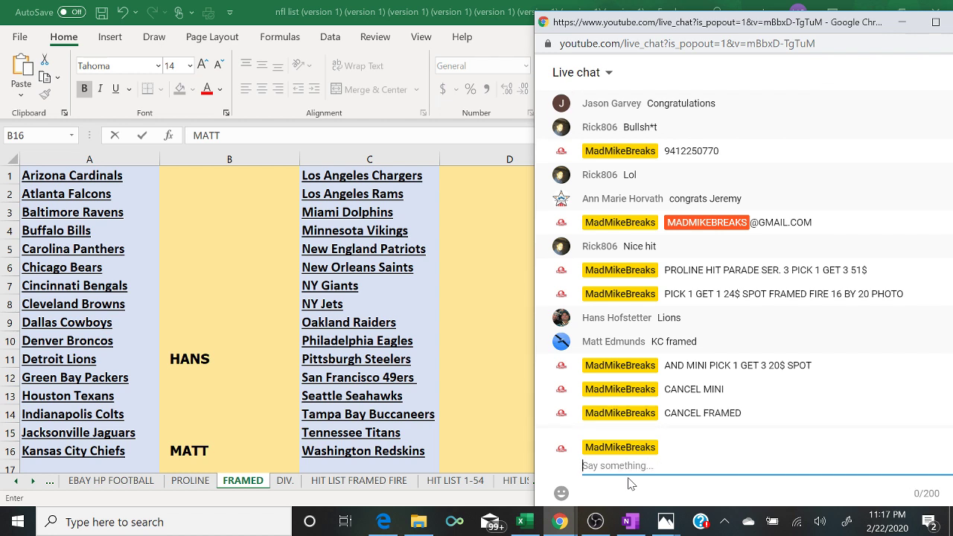
- Post 'FRAMED FIRE SERIES PICK 1 GET 3 47$ SPOT', then return to Excel
{"action": "type", "text": "FRAMED FIRE SERIES"}
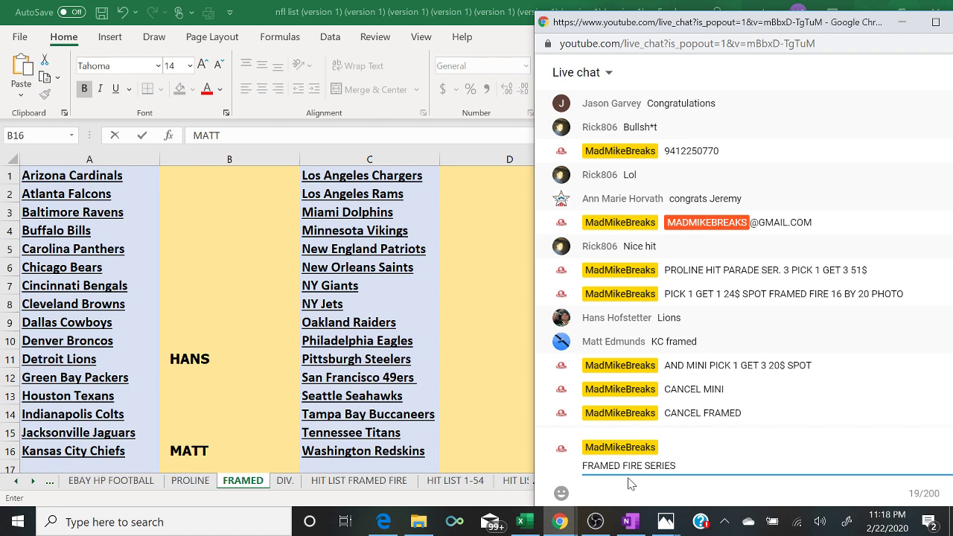
{"action": "type", "text": "PICK 1 GET 3 47$ SPOT"}
{"action": "key", "text": "Return"}
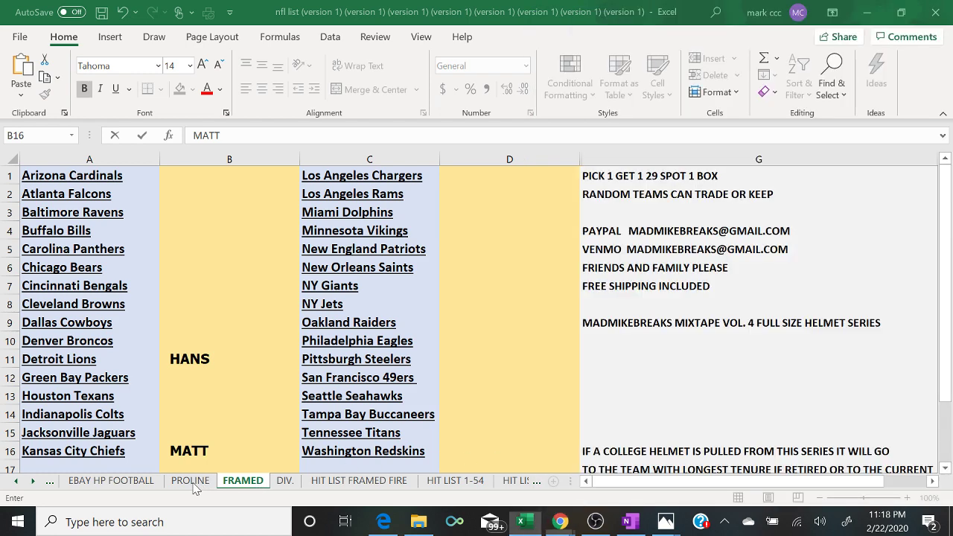
{"action": "left_click", "coordinate": [195, 488]}
- Commit the Kansas City Chiefs buyer via the PROLINE tab, return to FRAMED, and reopen the chat
{"action": "left_click", "coordinate": [192, 483]}
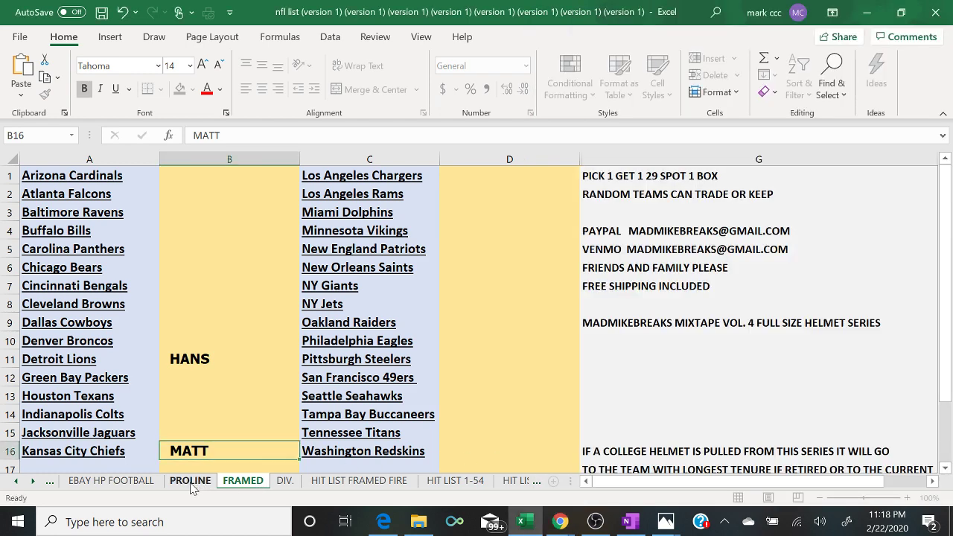
{"action": "left_click", "coordinate": [244, 483]}
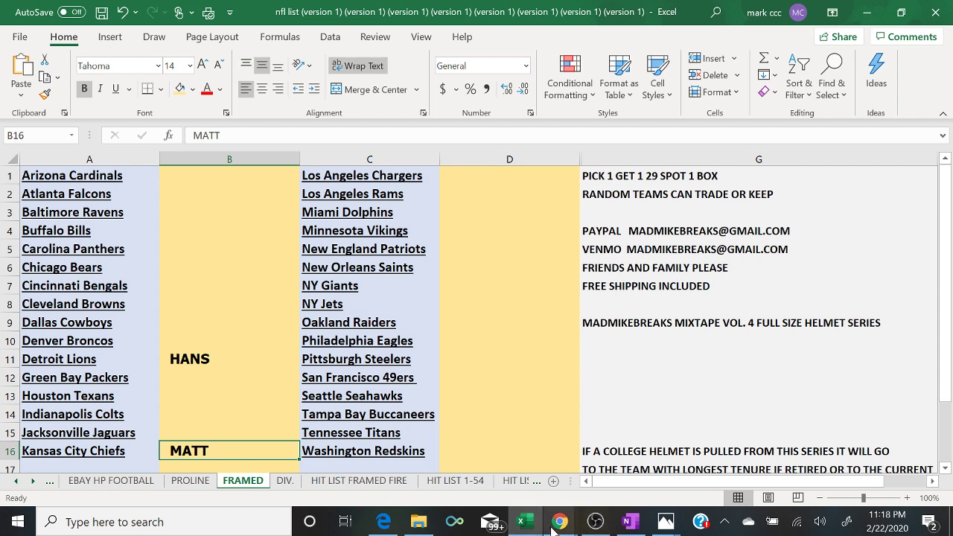
{"action": "mouse_move", "coordinate": [553, 527]}
{"action": "left_click", "coordinate": [624, 494]}
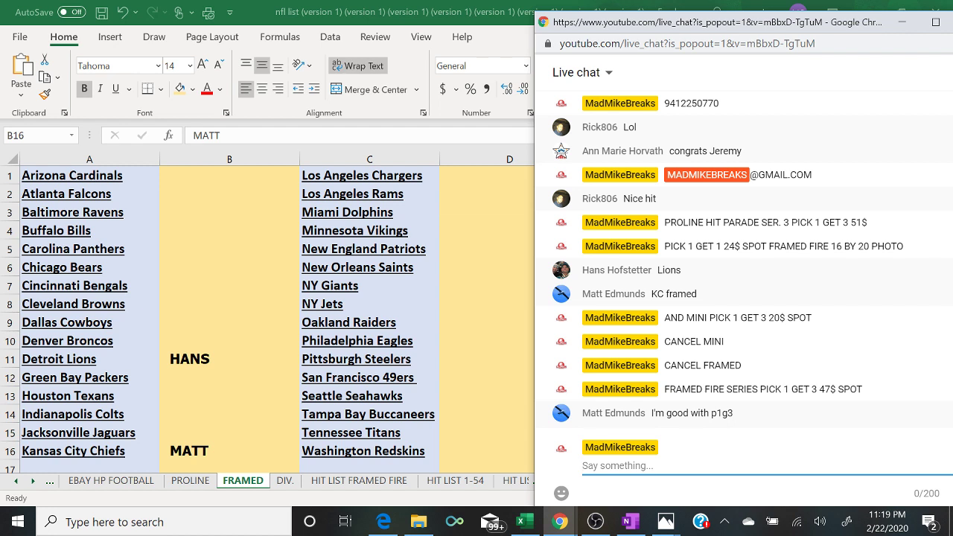
- Post '6 TO CLOSE' and 'PICK 1 GET 3 FRAMED 16 BY 20 47$ SPOT', then return to Excel
{"action": "type", "text": "6 TO CLOSE"}
{"action": "key", "text": "Return"}
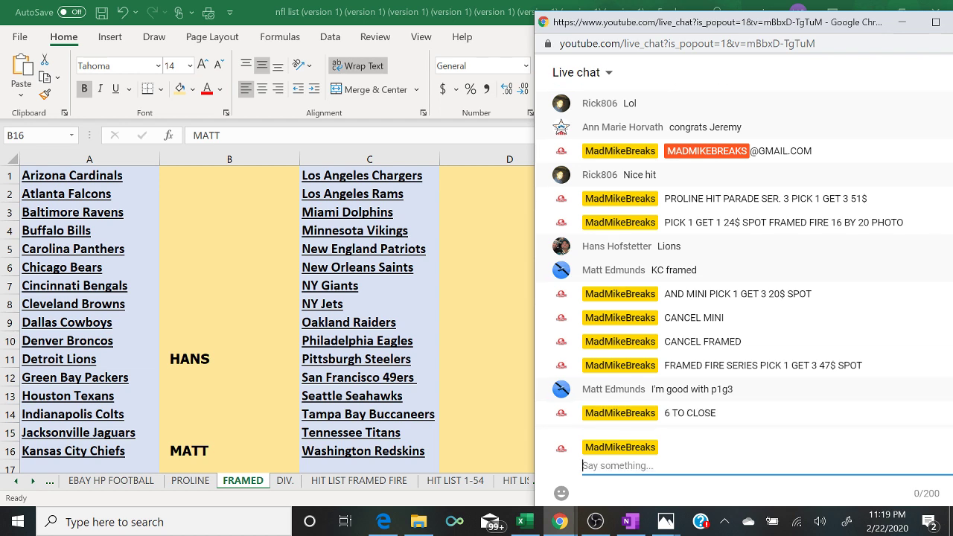
{"action": "type", "text": "PICK 1 GET 3 "}
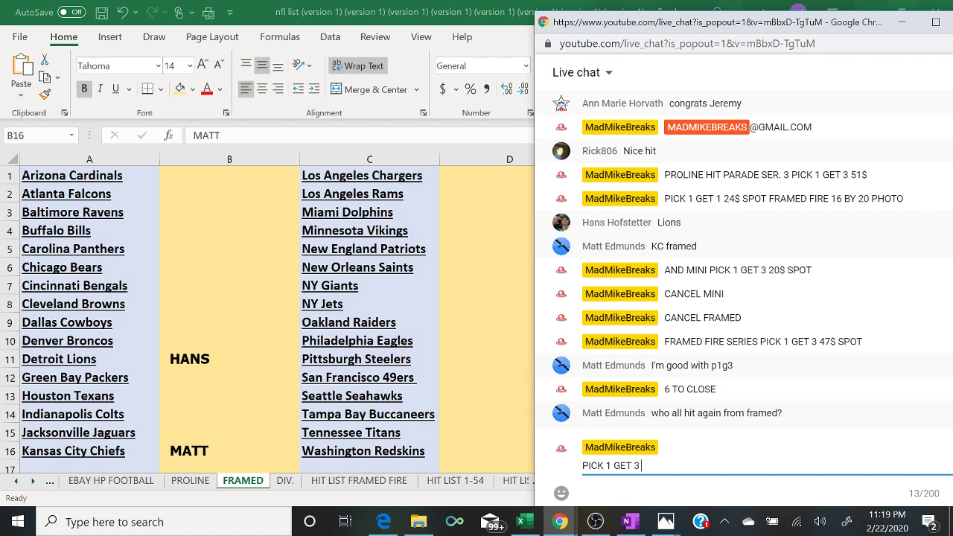
{"action": "type", "text": "FRAMED 16 BY "}
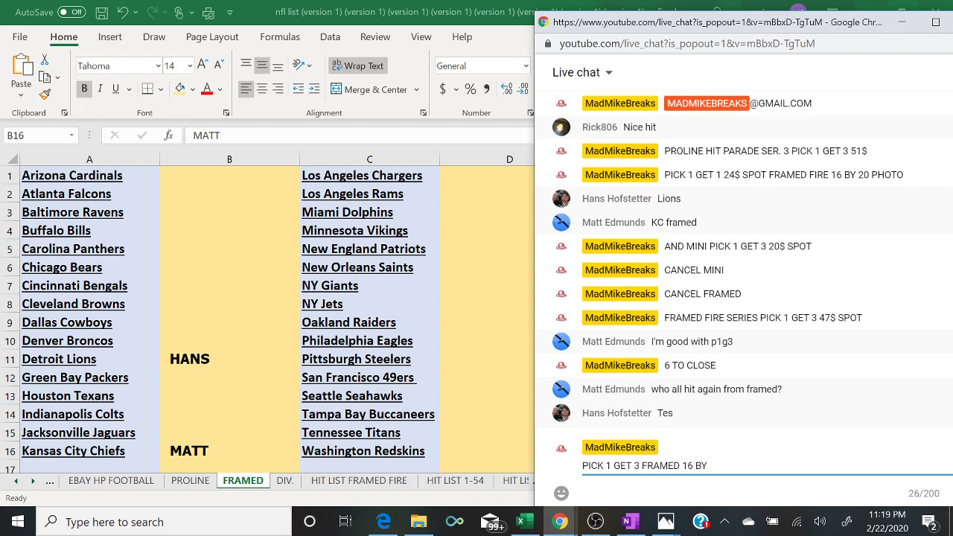
{"action": "type", "text": "20"}
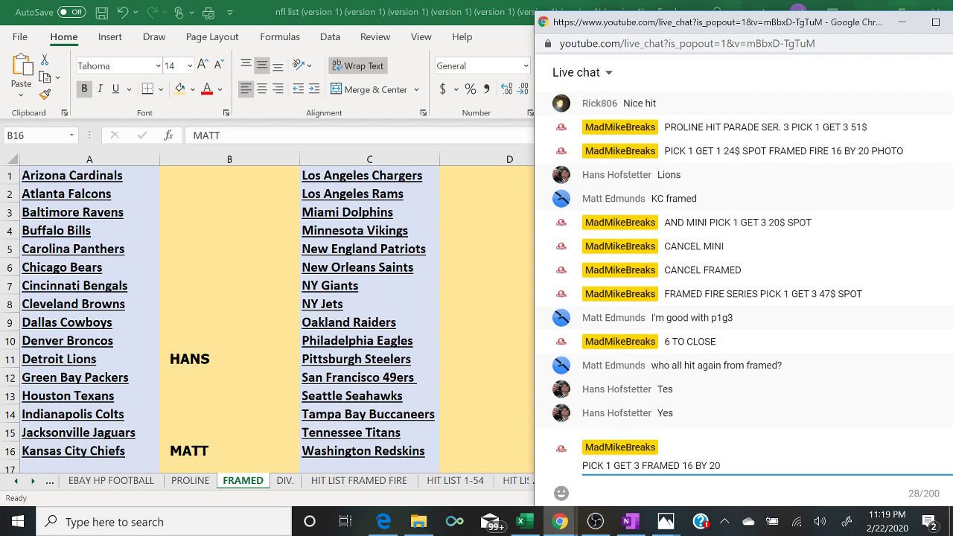
{"action": "type", "text": " 46"}
{"action": "key", "text": "BackSpace"}
{"action": "type", "text": "7$ SPOT"}
{"action": "key", "text": "Return"}
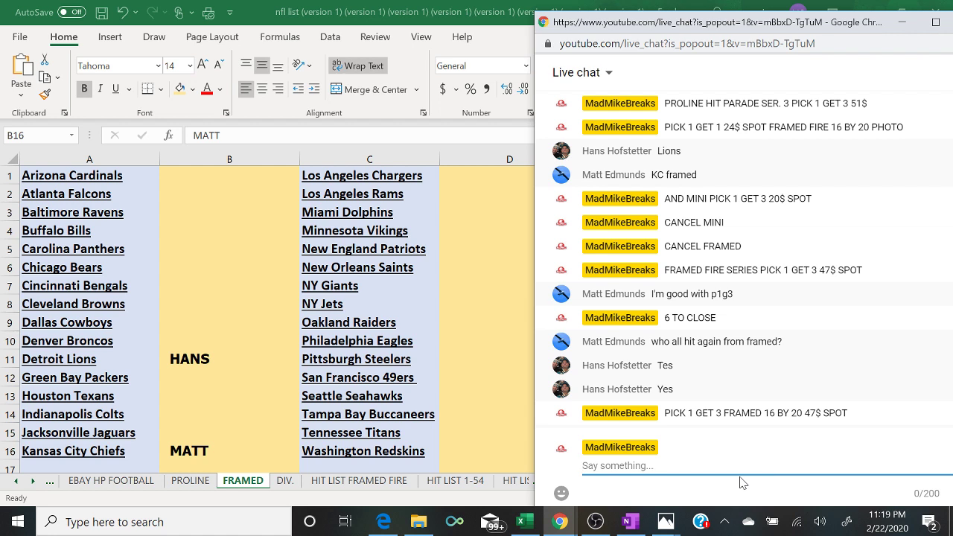
{"action": "left_click", "coordinate": [513, 491]}
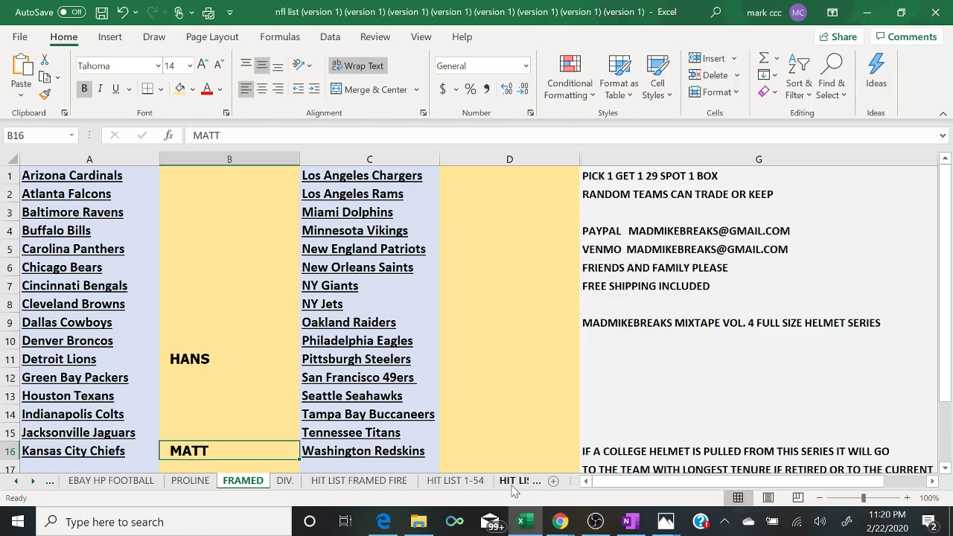
- Show the HIT LIST FRAMED FIRE sheet and select cell E17 to check the team tallies
{"action": "left_click", "coordinate": [352, 484]}
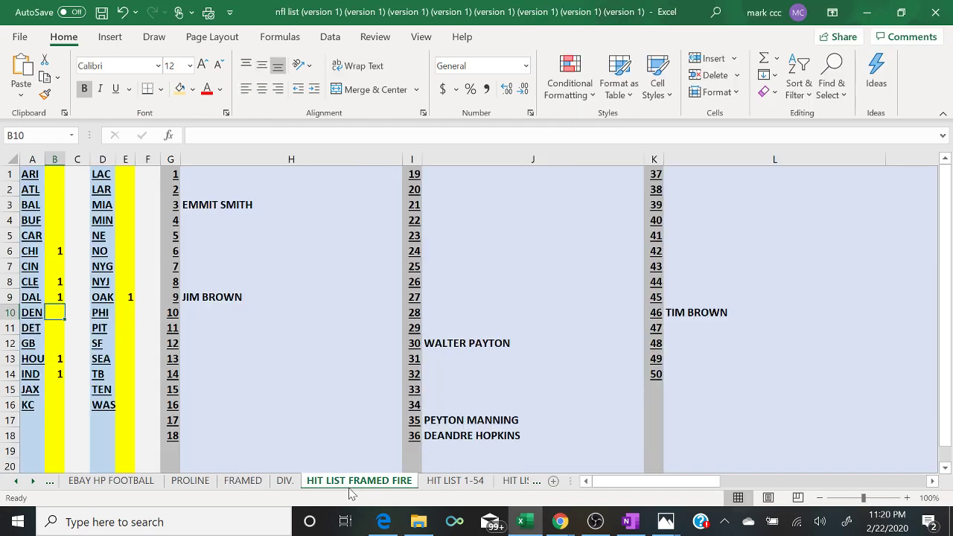
{"action": "left_click", "coordinate": [125, 421]}
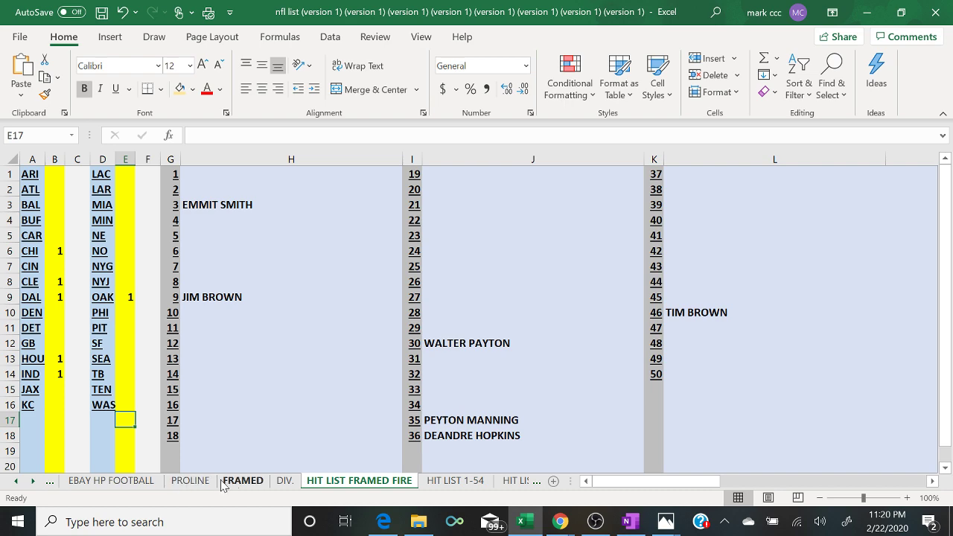
- Go back to the FRAMED sheet, check the live chat, then glance at the PROLINE sheet
{"action": "left_click", "coordinate": [243, 480]}
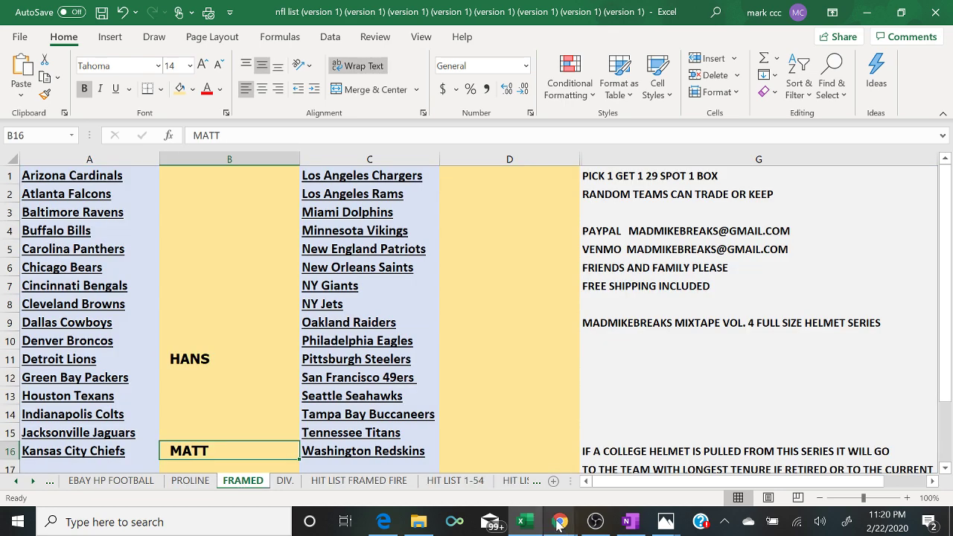
{"action": "mouse_move", "coordinate": [560, 522]}
{"action": "left_click", "coordinate": [639, 464]}
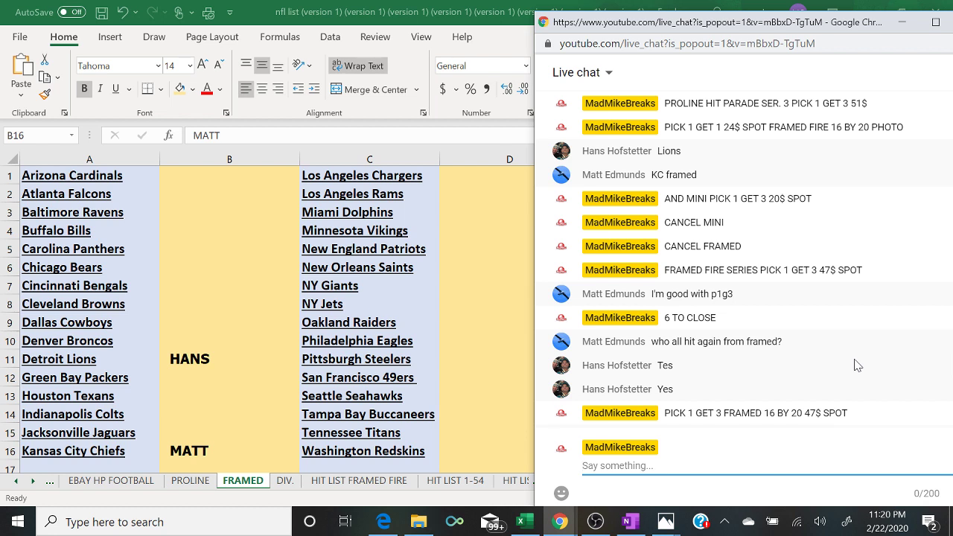
{"action": "left_click", "coordinate": [190, 480]}
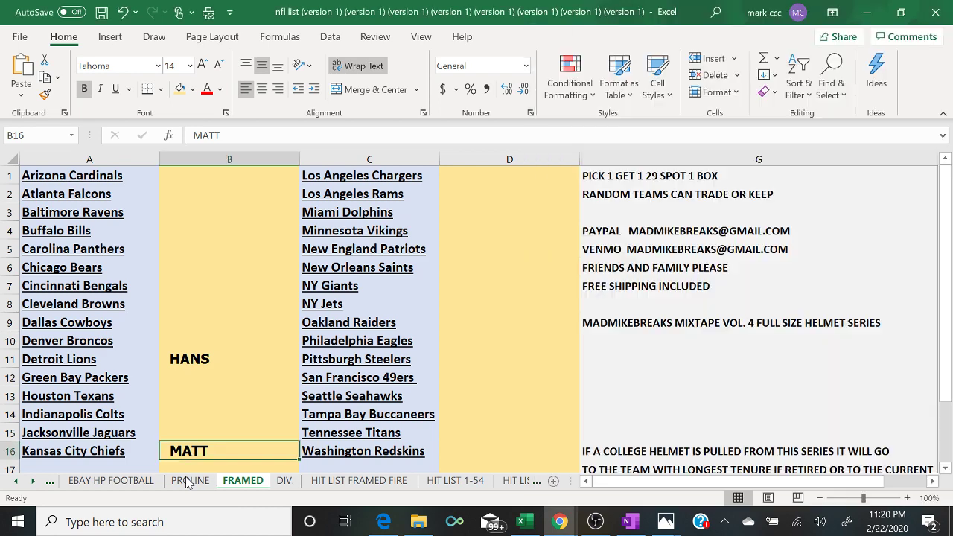
- Return to FRAMED, check the live chat and OneNote notes, then minimize the chat window
{"action": "left_click", "coordinate": [240, 480]}
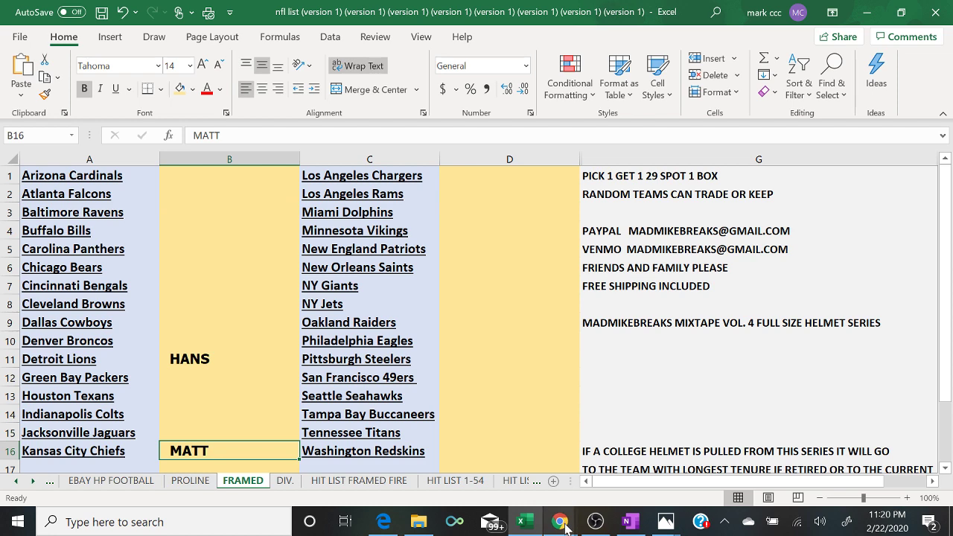
{"action": "mouse_move", "coordinate": [563, 526]}
{"action": "left_click", "coordinate": [638, 471]}
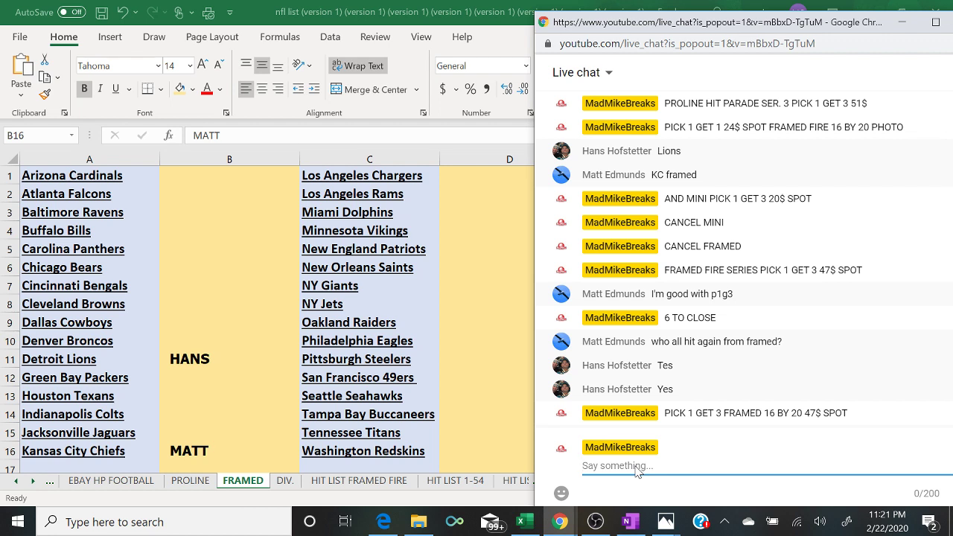
{"action": "left_click", "coordinate": [630, 521]}
{"action": "left_click", "coordinate": [634, 521]}
{"action": "left_click", "coordinate": [901, 21]}
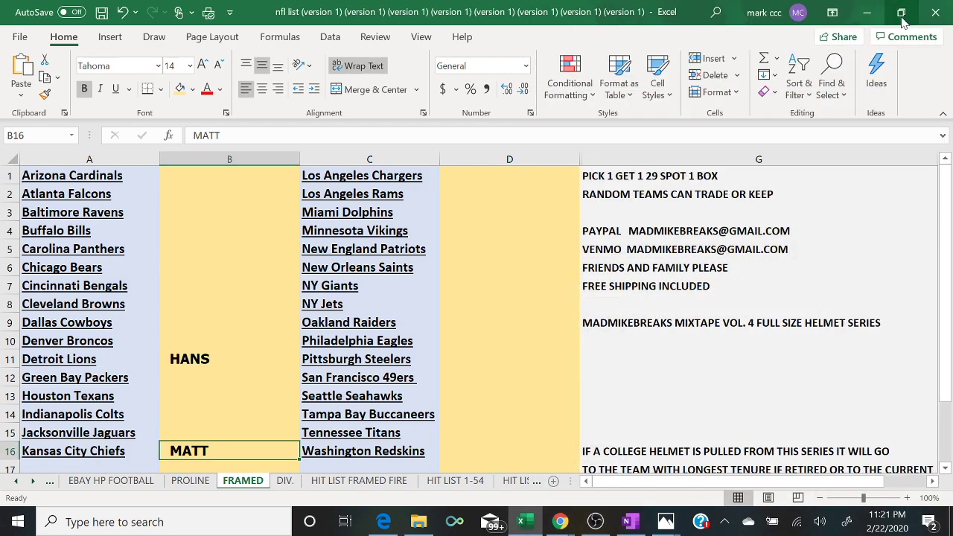
- Minimize Excel and OBS, then open B DAWK.jpg from the FRAMED FIRE folder in Photos
{"action": "left_click", "coordinate": [867, 12]}
{"action": "left_click", "coordinate": [864, 10]}
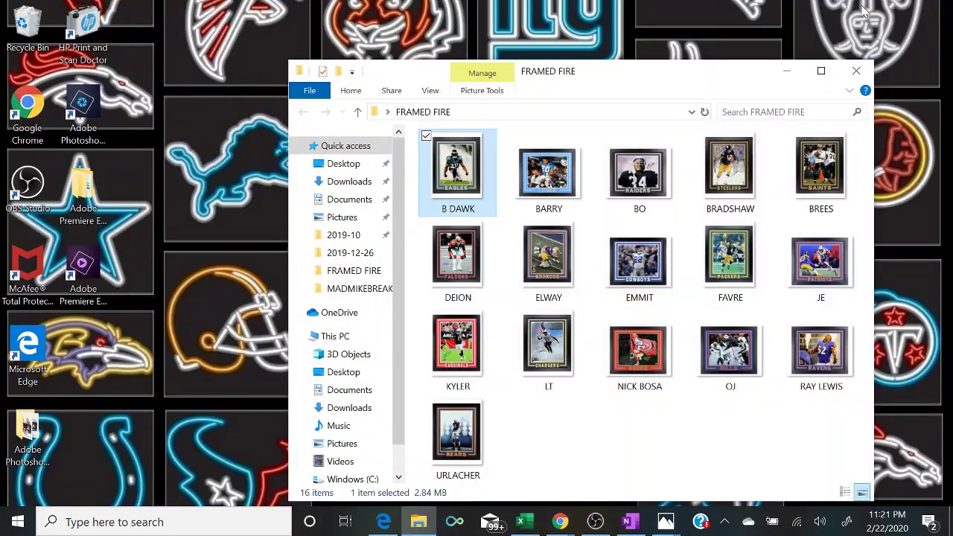
{"action": "double_click", "coordinate": [464, 177]}
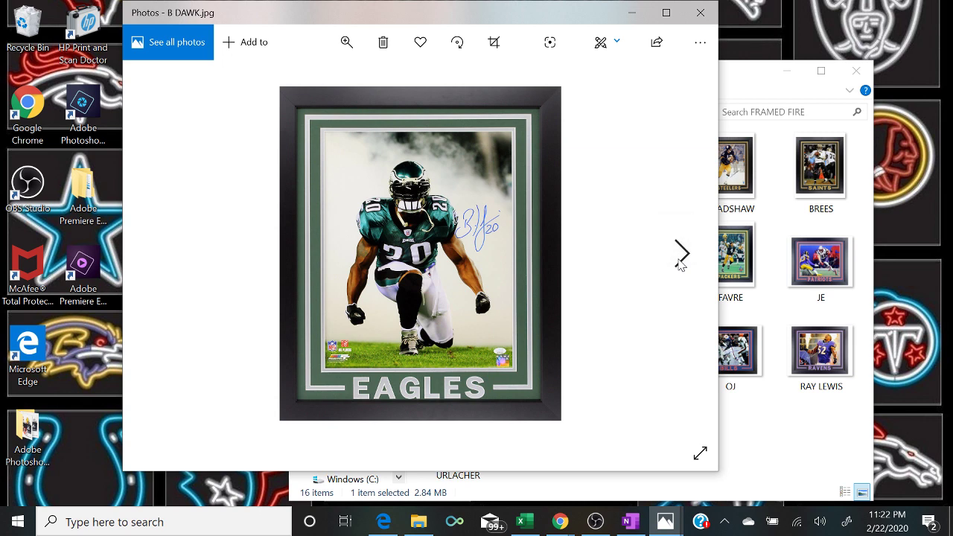
- Page through the framed prints from Lions to Bears, then close the photo viewer
{"action": "left_click", "coordinate": [680, 265]}
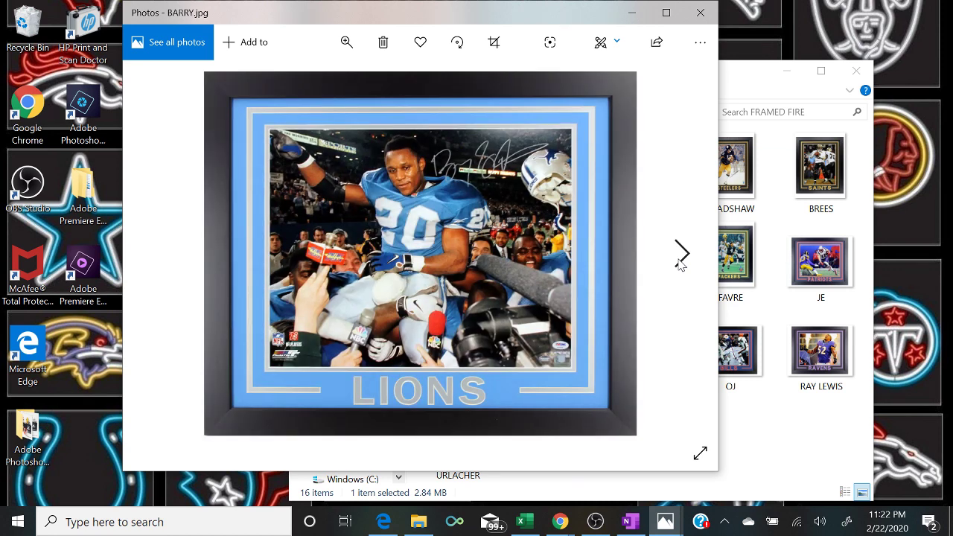
{"action": "left_click", "coordinate": [680, 264]}
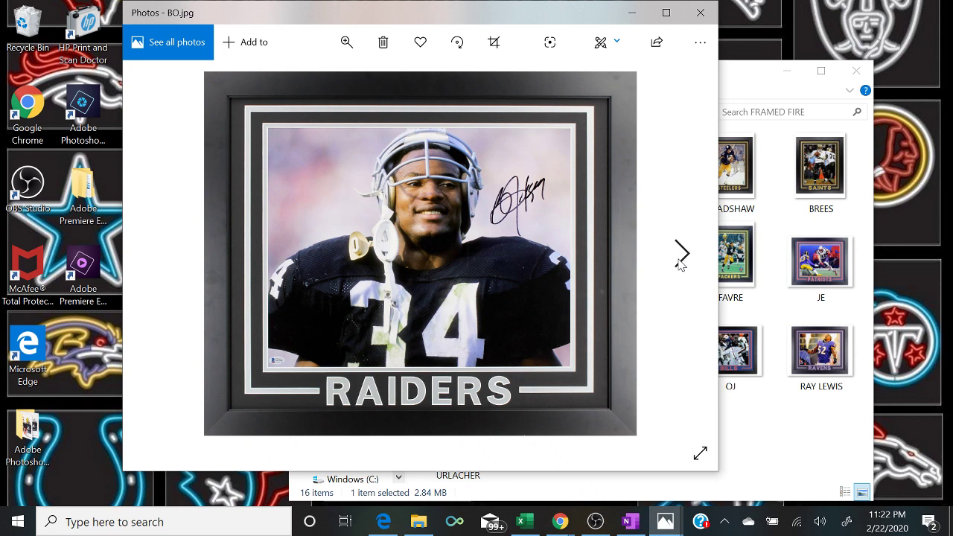
{"action": "left_click", "coordinate": [680, 264]}
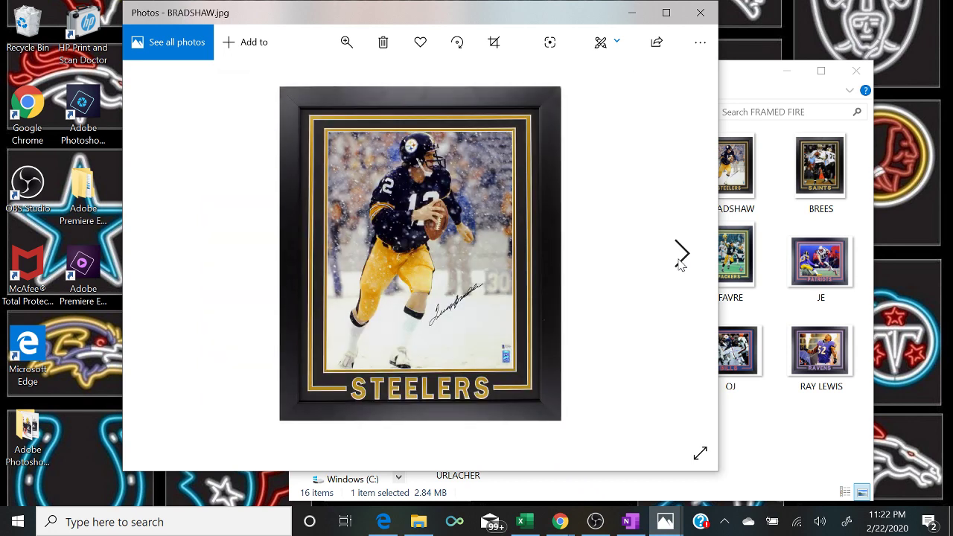
{"action": "left_click", "coordinate": [680, 264]}
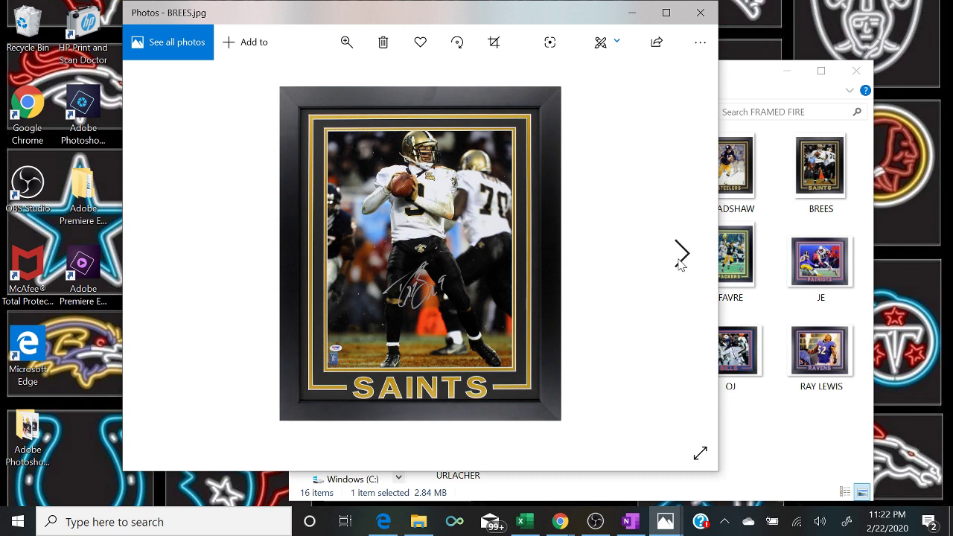
{"action": "left_click", "coordinate": [680, 264]}
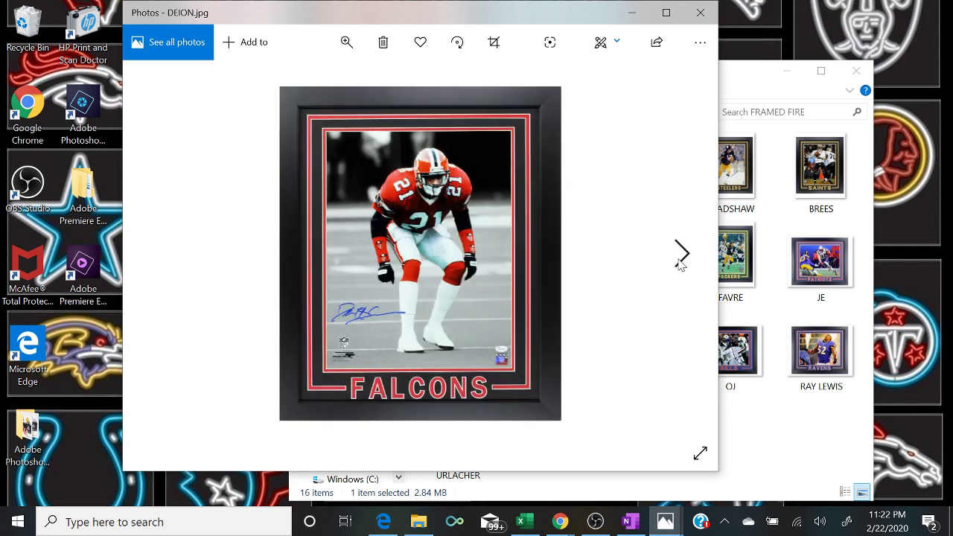
{"action": "left_click", "coordinate": [680, 264]}
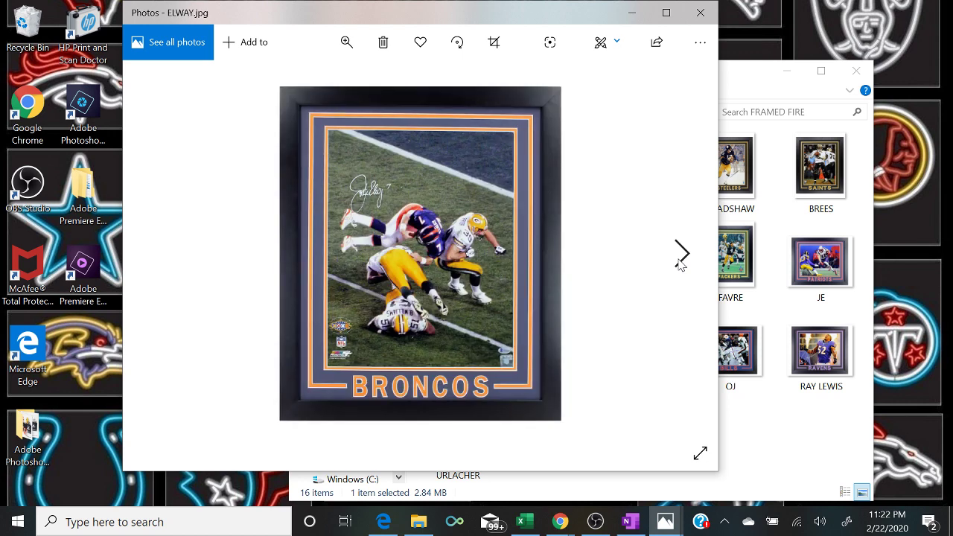
{"action": "left_click", "coordinate": [680, 264]}
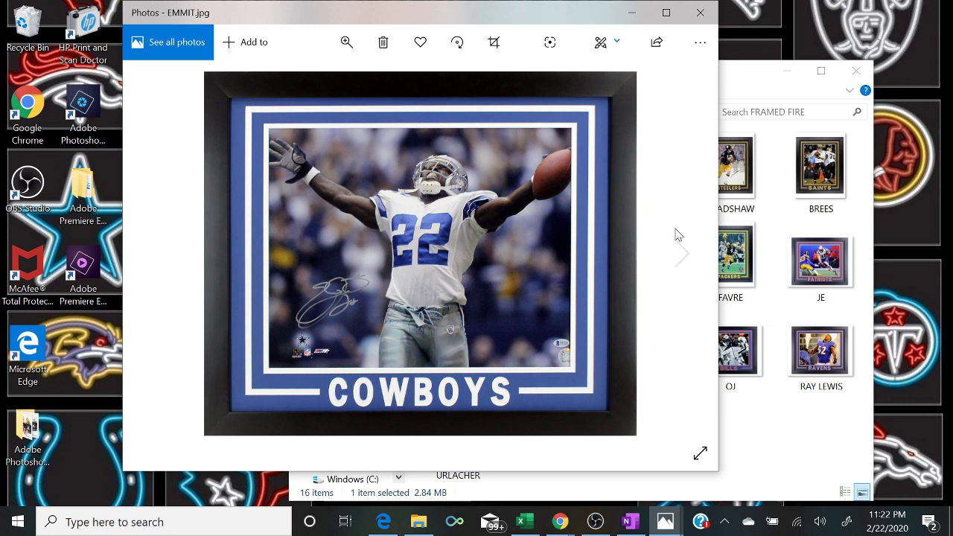
{"action": "left_click", "coordinate": [682, 258]}
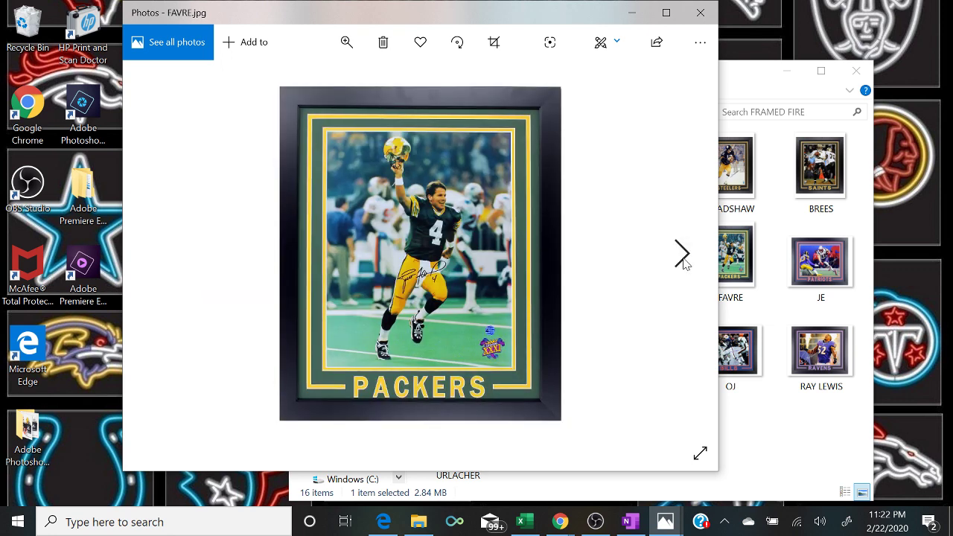
{"action": "left_click", "coordinate": [682, 257]}
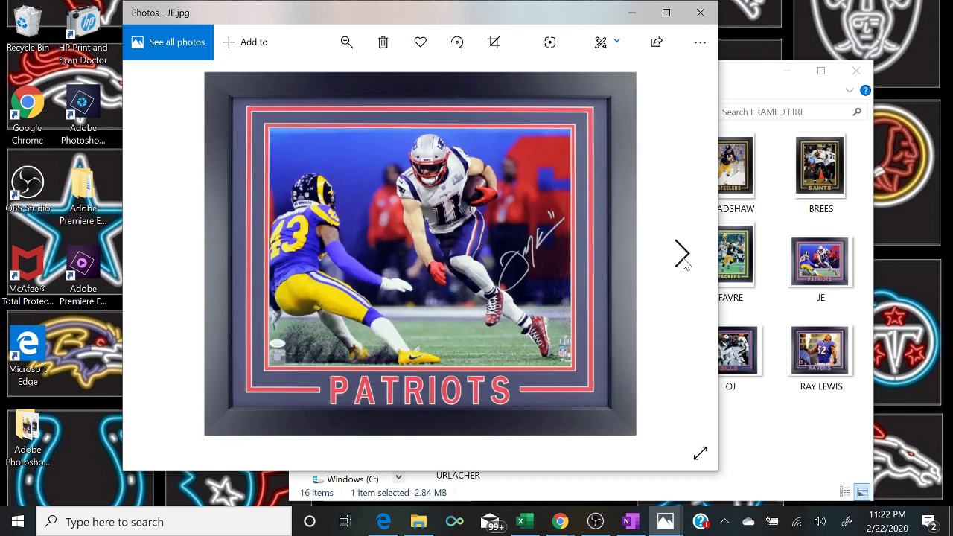
{"action": "left_click", "coordinate": [682, 258]}
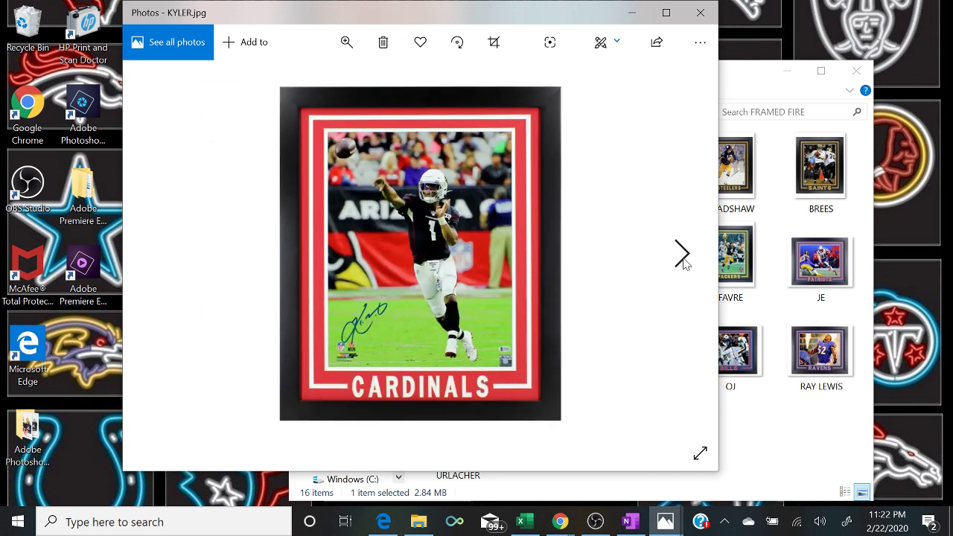
{"action": "left_click", "coordinate": [682, 257]}
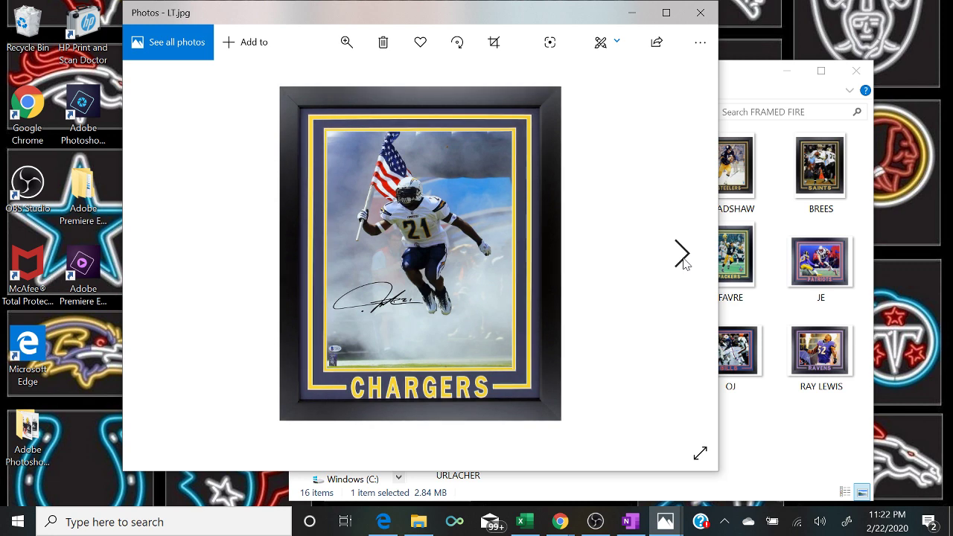
{"action": "left_click", "coordinate": [683, 258]}
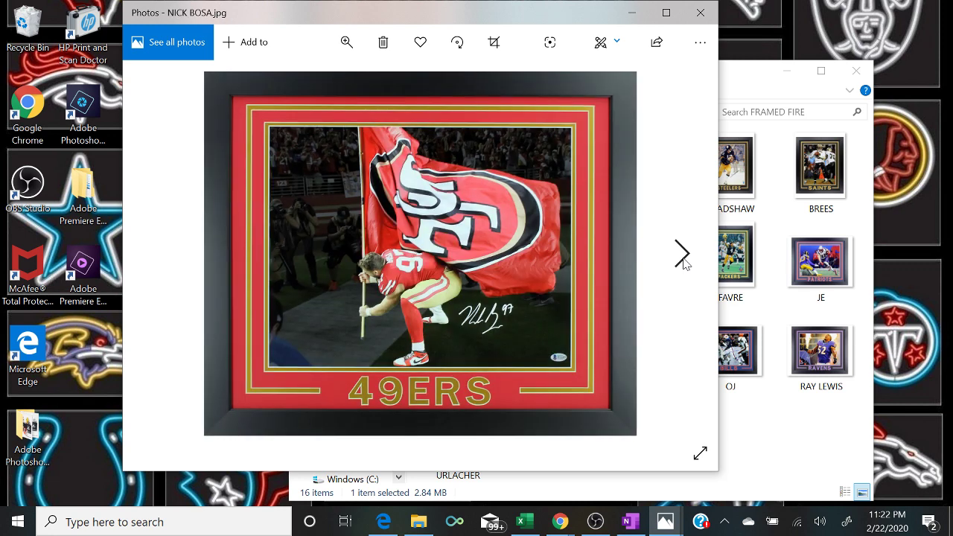
{"action": "left_click", "coordinate": [682, 258]}
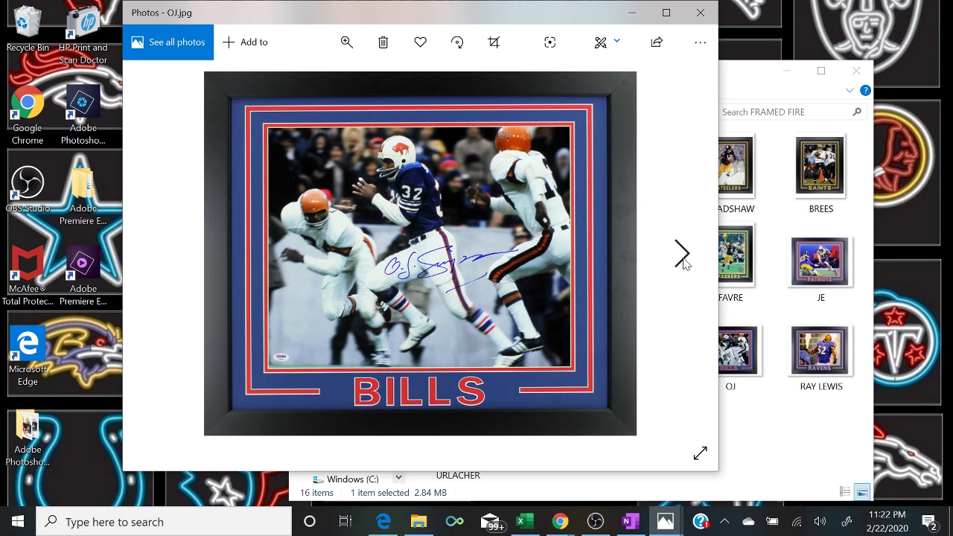
{"action": "left_click", "coordinate": [682, 258]}
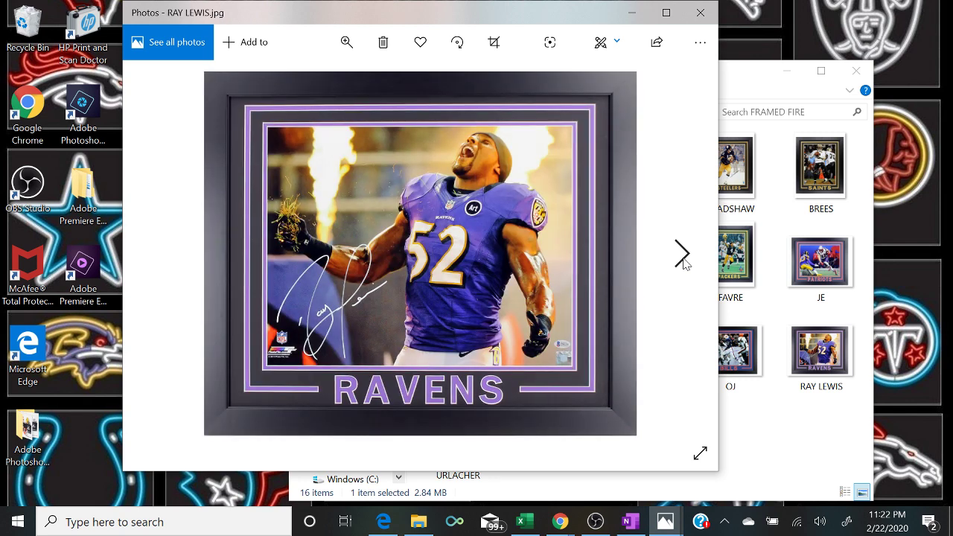
{"action": "left_click", "coordinate": [682, 258]}
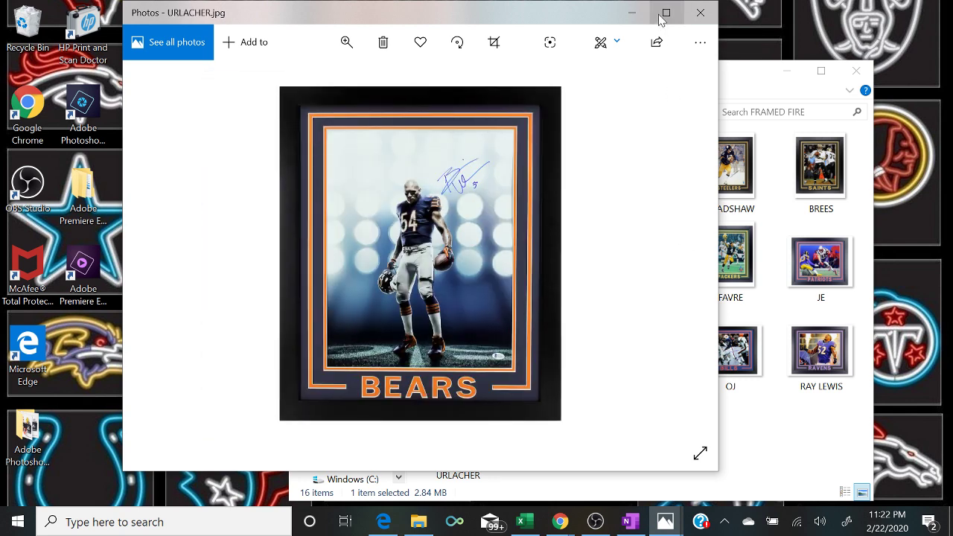
{"action": "left_click", "coordinate": [634, 13]}
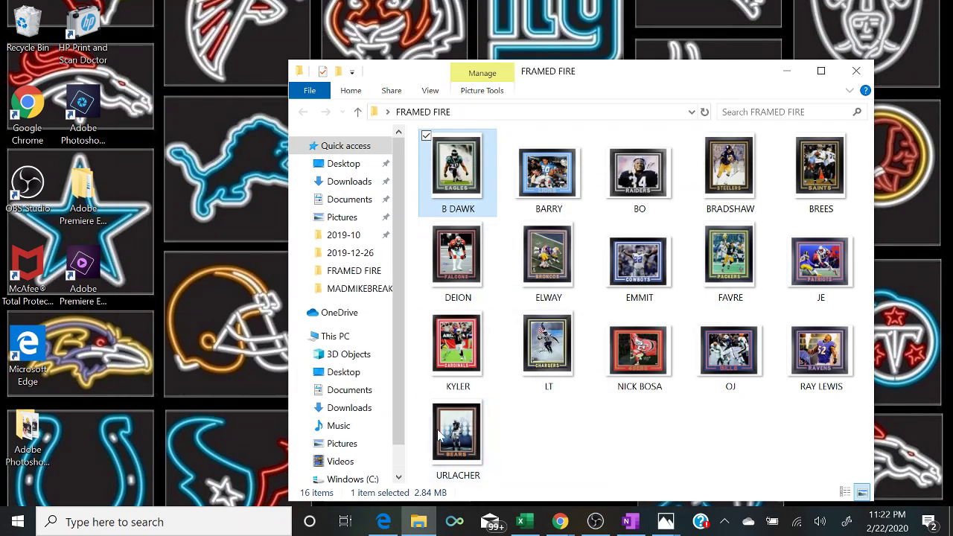
- Bring Excel back up, then bring the YouTube live chat window in front
{"action": "left_click", "coordinate": [523, 521]}
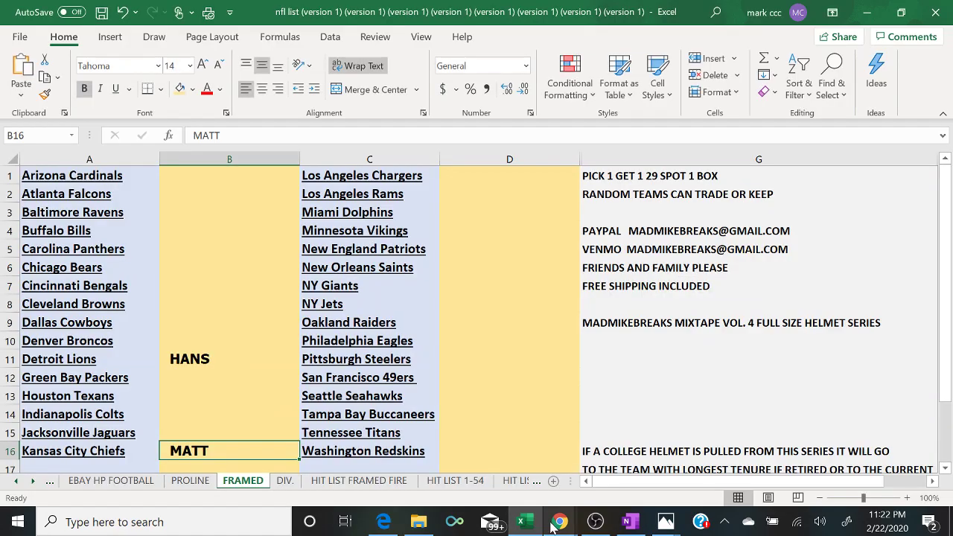
{"action": "mouse_move", "coordinate": [560, 521]}
{"action": "left_click", "coordinate": [642, 474]}
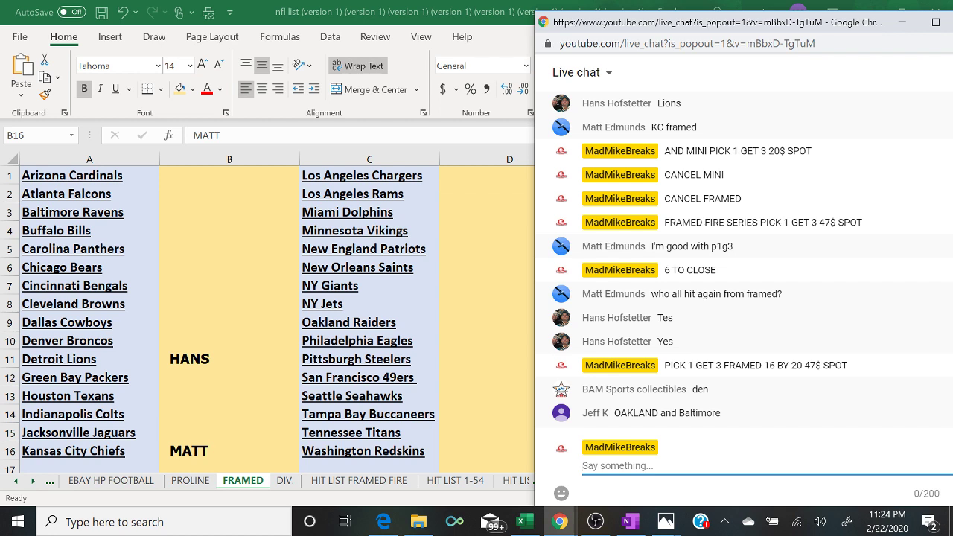
- Enter the Denver Broncos buyer's name in B10, then return to the live chat
{"action": "left_click", "coordinate": [180, 343]}
{"action": "type", "text": "BAM SPORTS"}
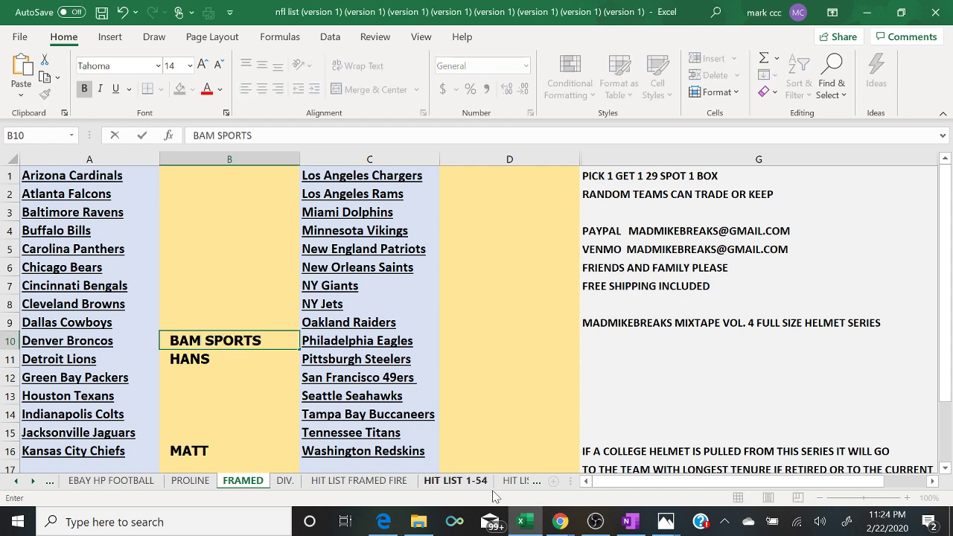
{"action": "mouse_move", "coordinate": [564, 519]}
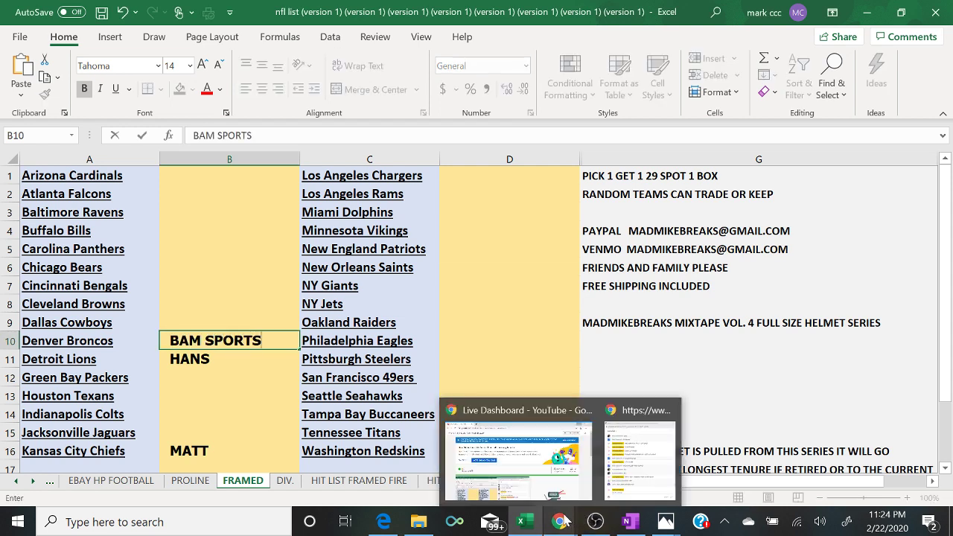
{"action": "left_click", "coordinate": [653, 467]}
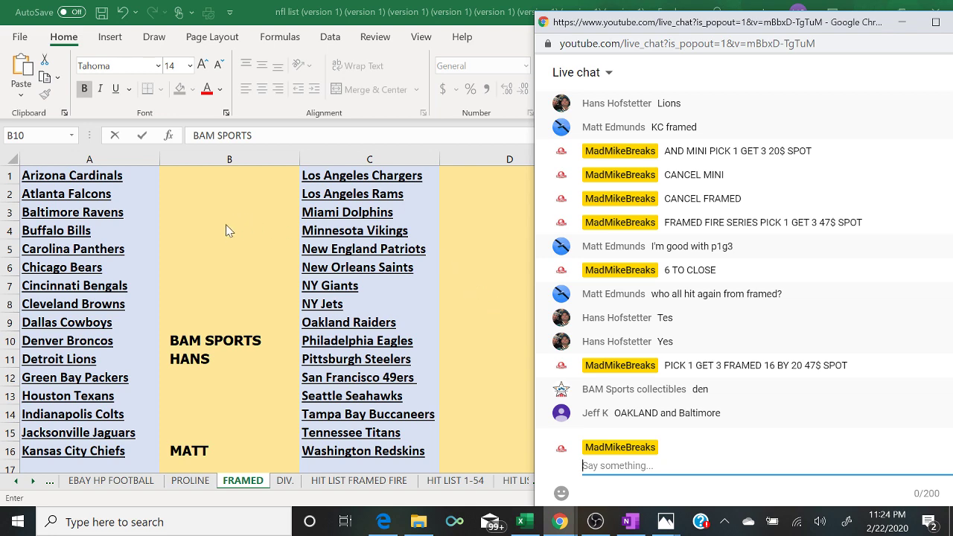
- Enter the same buyer's name for the Baltimore Ravens (B3) and Oakland Raiders (D9)
{"action": "left_click", "coordinate": [201, 218]}
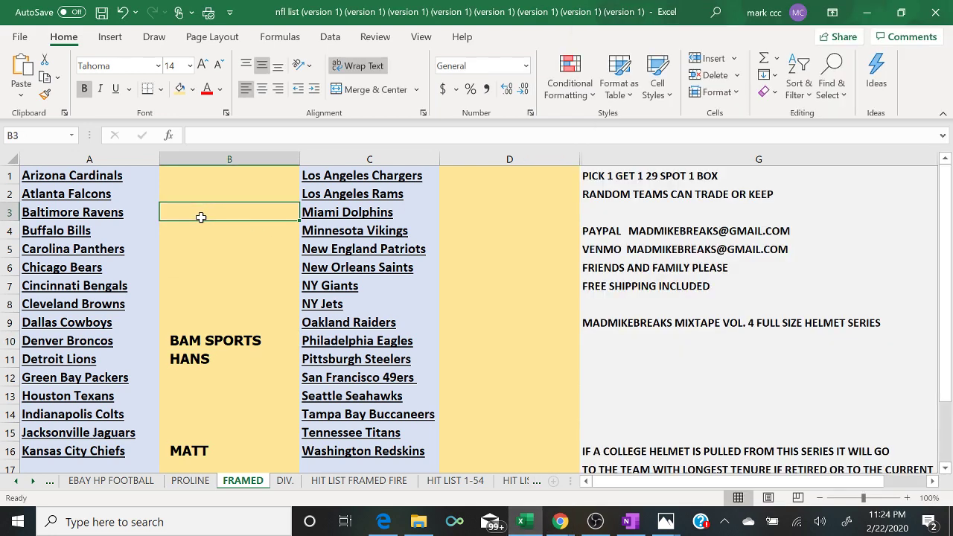
{"action": "type", "text": "JEFF"}
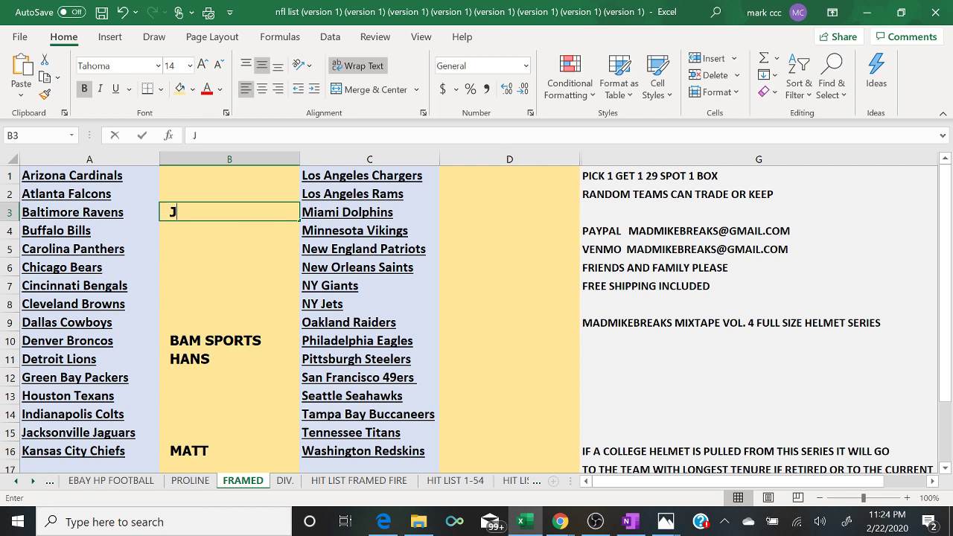
{"action": "left_click", "coordinate": [462, 323]}
{"action": "type", "text": "JEFF"}
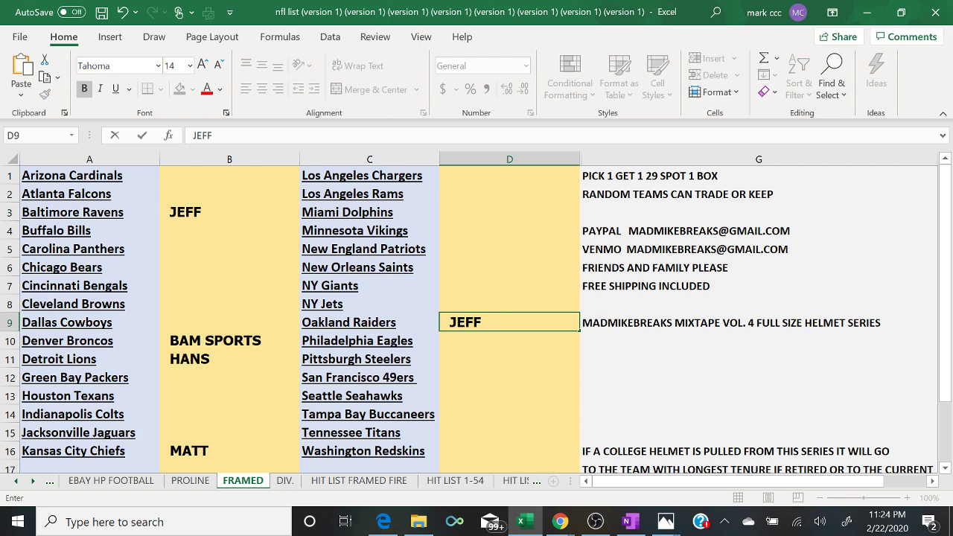
{"action": "mouse_move", "coordinate": [567, 524]}
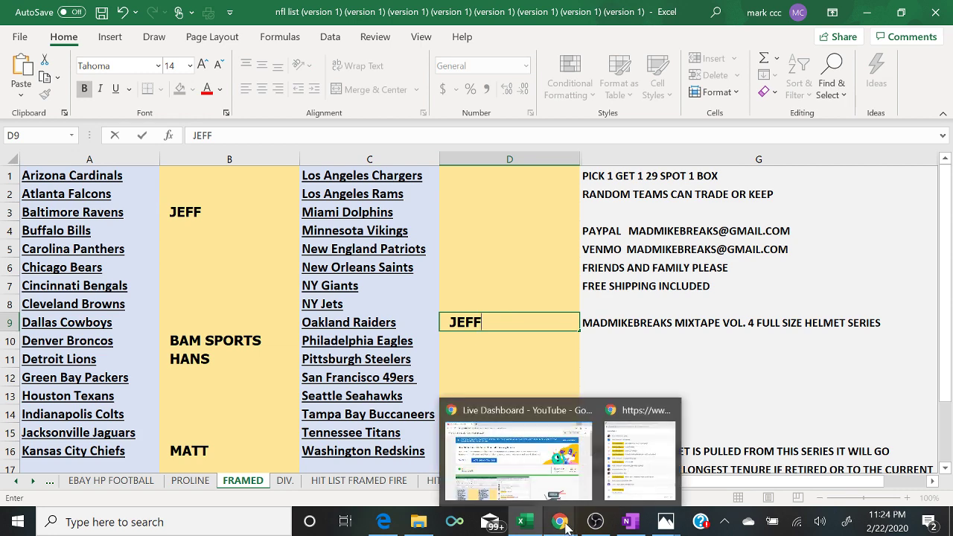
{"action": "left_click", "coordinate": [645, 480]}
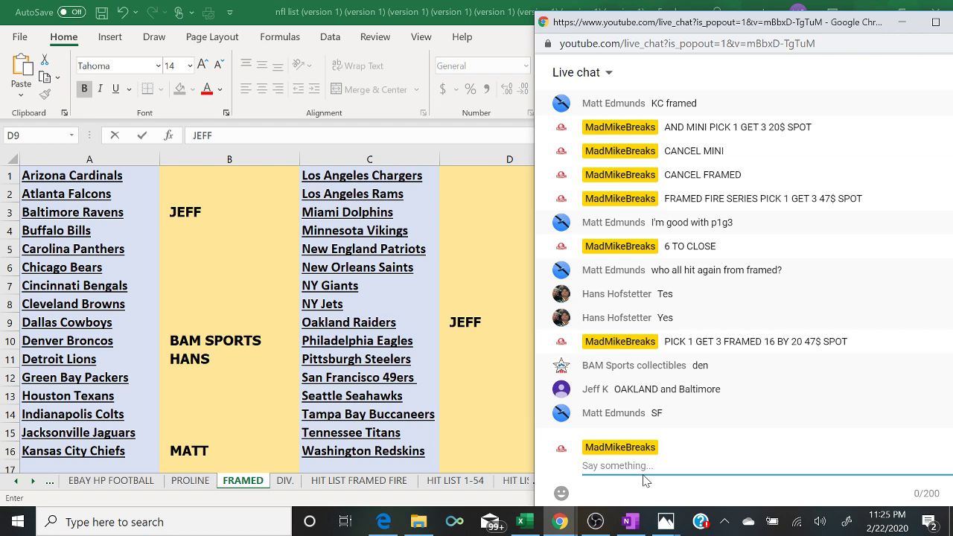
- Enter another buyer's name for the San Francisco 49ers in D12 and post '2 TO CLOSE' in chat
{"action": "left_click", "coordinate": [475, 379]}
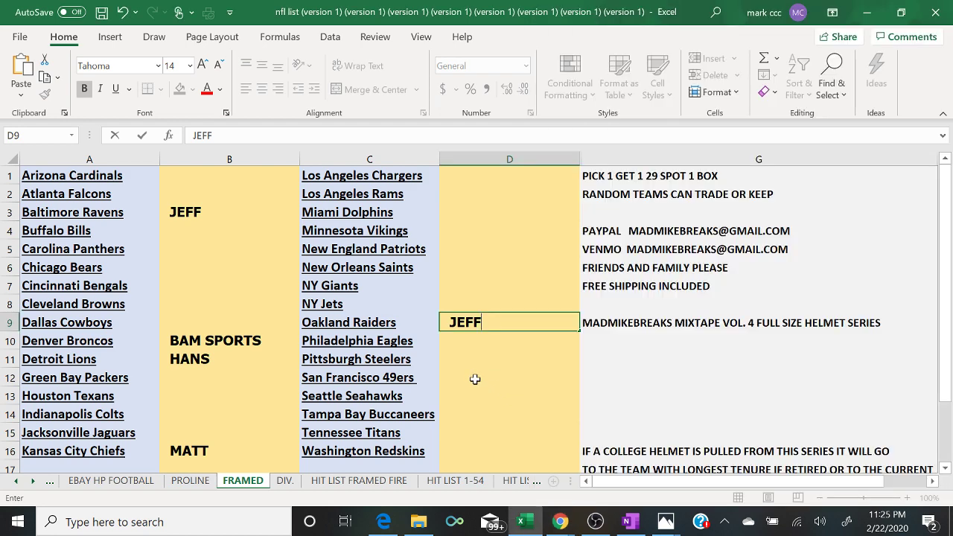
{"action": "type", "text": "MATT"}
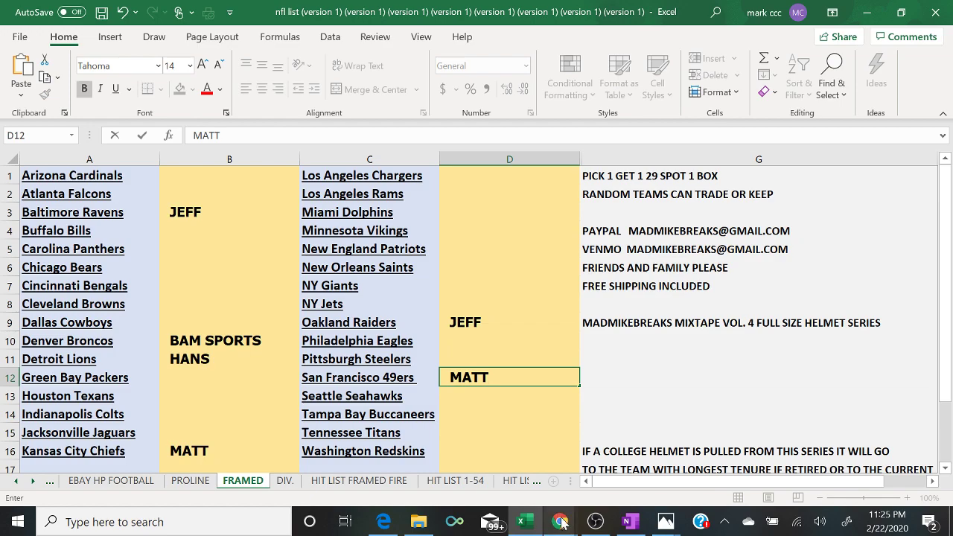
{"action": "mouse_move", "coordinate": [562, 526]}
{"action": "left_click", "coordinate": [624, 477]}
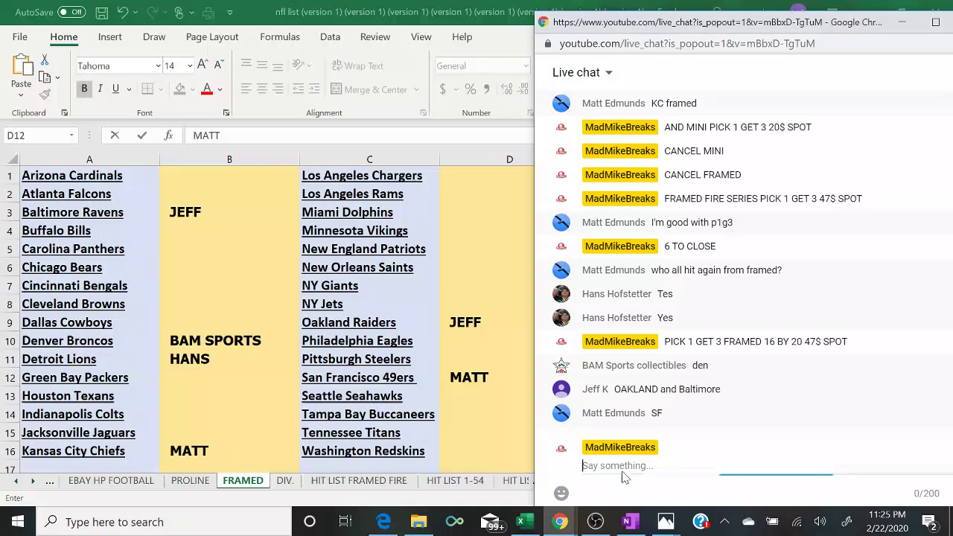
{"action": "type", "text": "2 TO CLOSE"}
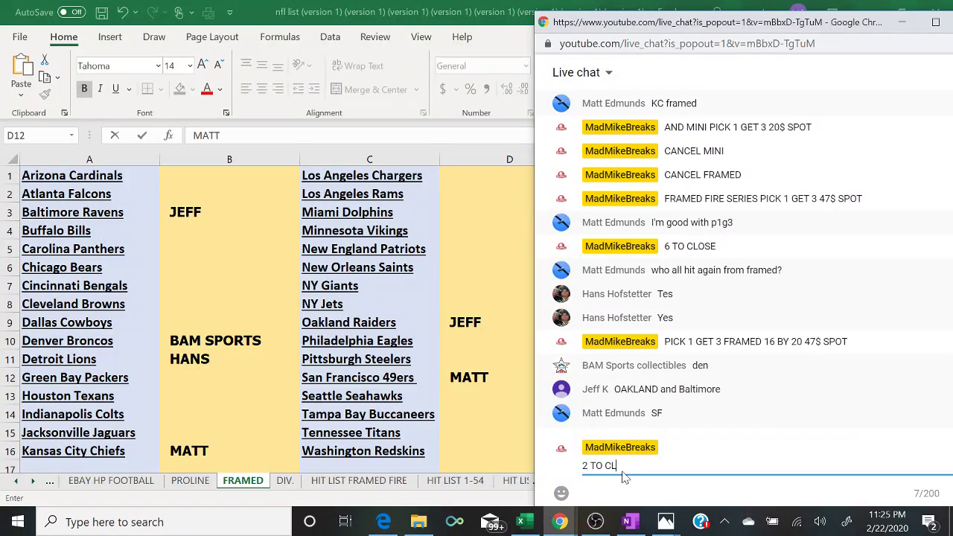
{"action": "key", "text": "Return"}
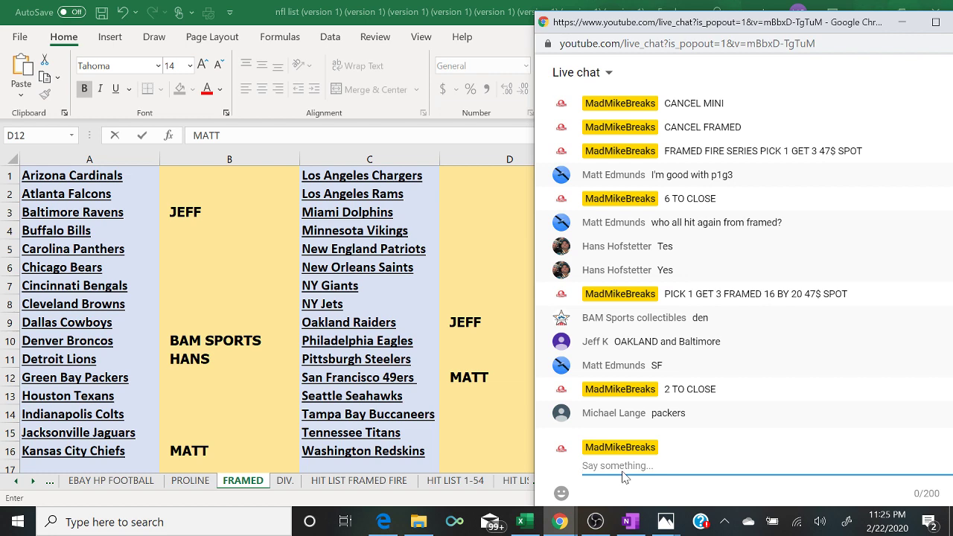
- Enter the Green Bay Packers buyer's name in B12, then post 'YES' and '1 TO CLOSE' in chat
{"action": "left_click", "coordinate": [168, 376]}
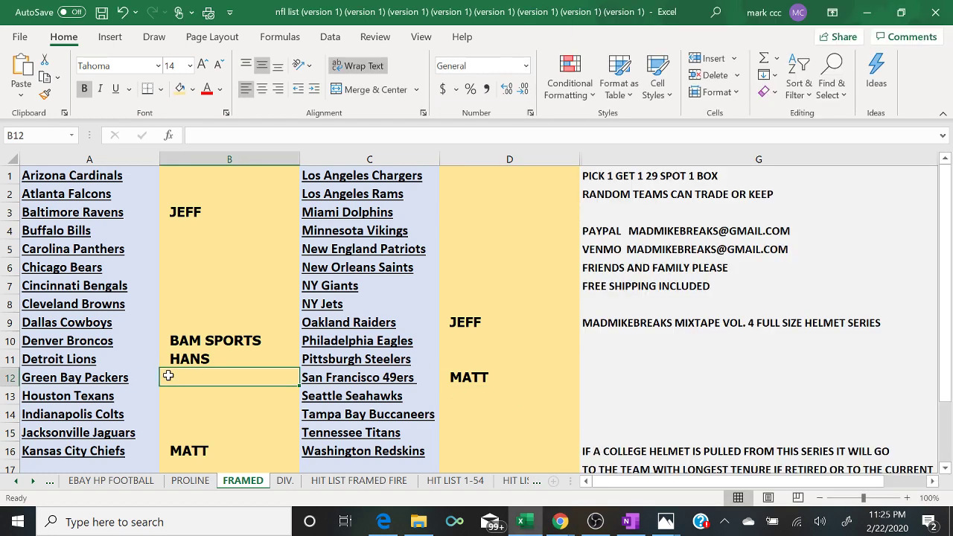
{"action": "type", "text": "MICHAEL"}
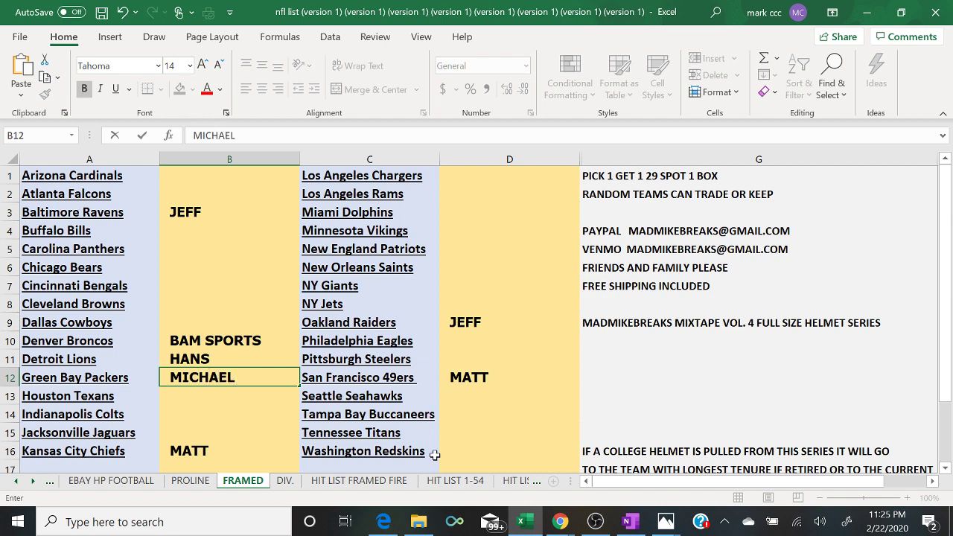
{"action": "mouse_move", "coordinate": [560, 521]}
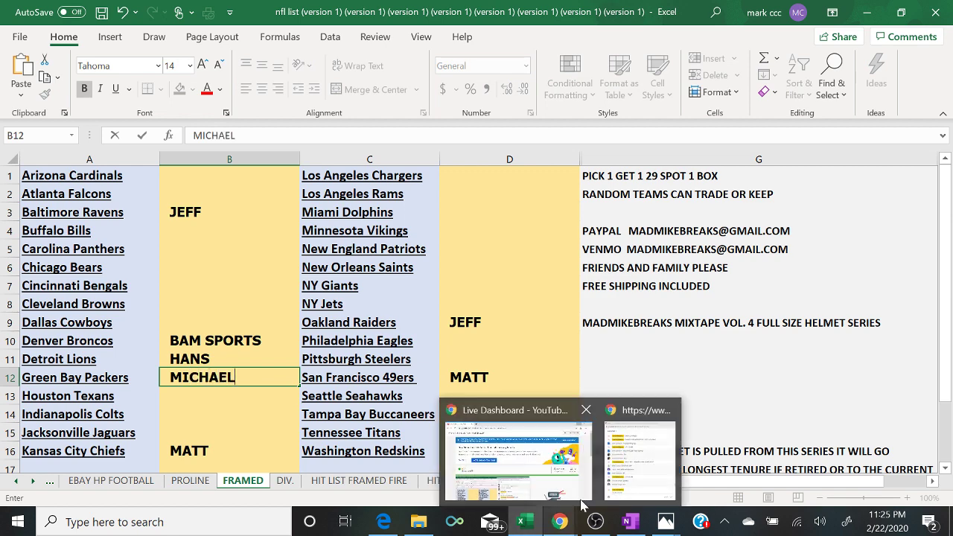
{"action": "left_click", "coordinate": [634, 484]}
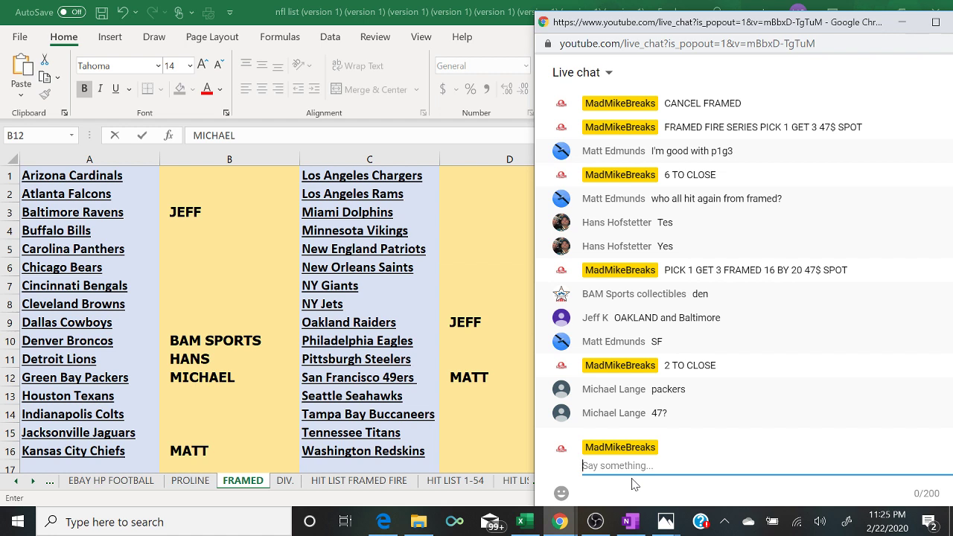
{"action": "type", "text": "YES"}
{"action": "key", "text": "Return"}
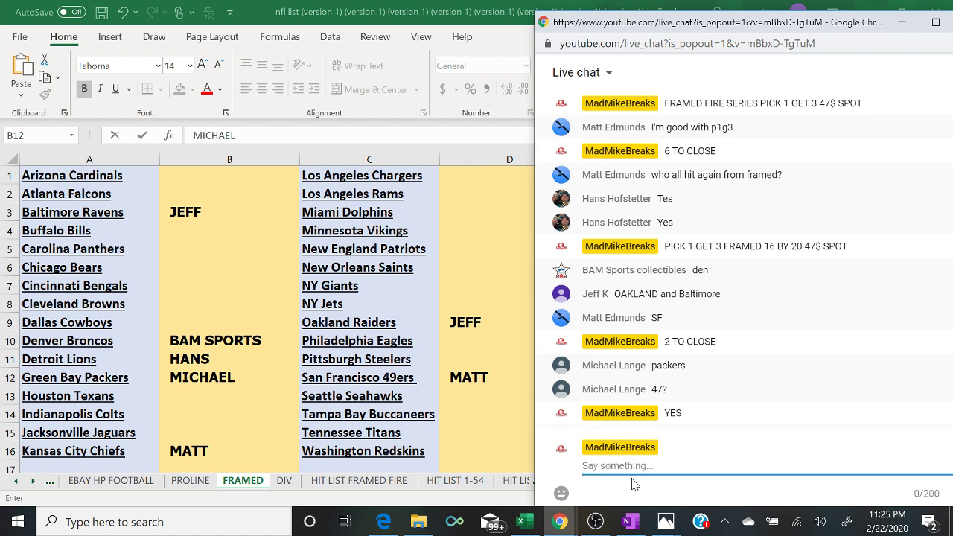
{"action": "type", "text": "1 TO CLOSE"}
{"action": "key", "text": "Return"}
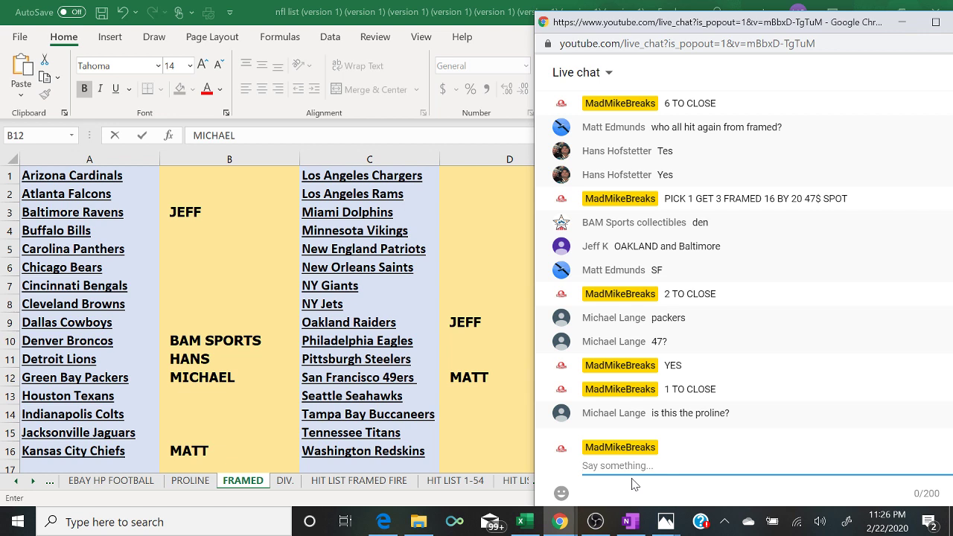
- Post 'NO FRAMED 16 BY 20 PHOTO' in the live chat
{"action": "type", "text": "NO FRAMED 16 BY 20 PHO"}
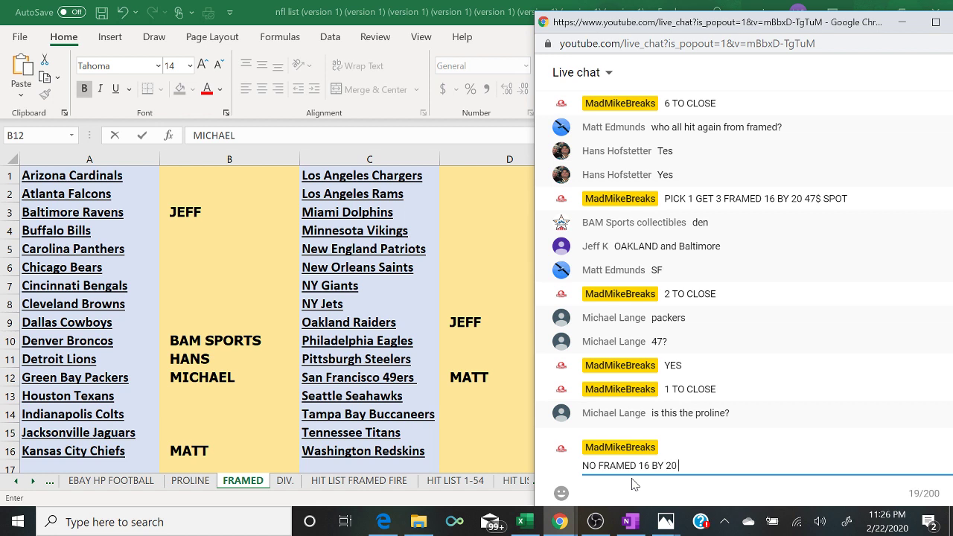
{"action": "key", "text": "BackSpace"}
{"action": "type", "text": "OTO"}
{"action": "key", "text": "Return"}
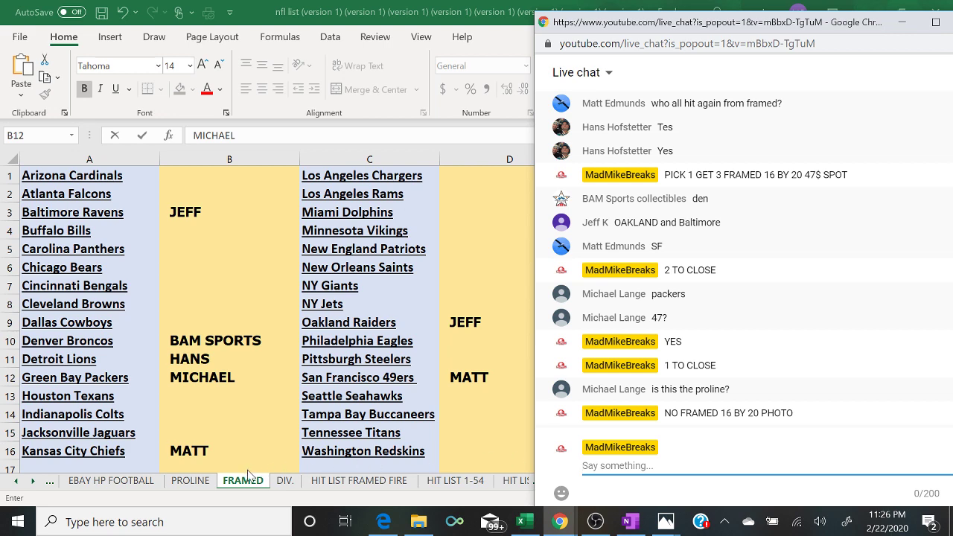
- Glance at the PROLINE sheet, return to FRAMED, then bring the live chat forward
{"action": "left_click", "coordinate": [183, 483]}
{"action": "left_click", "coordinate": [184, 483]}
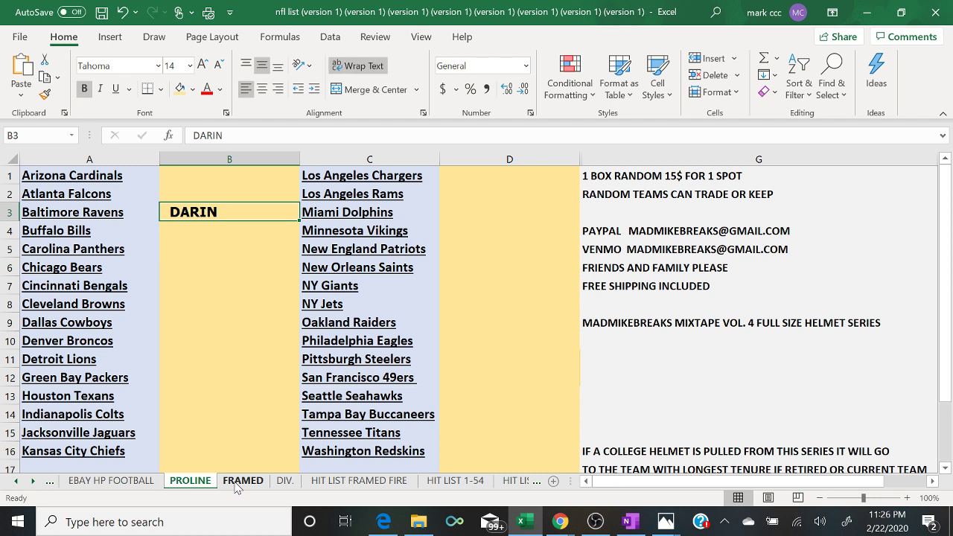
{"action": "left_click", "coordinate": [237, 483]}
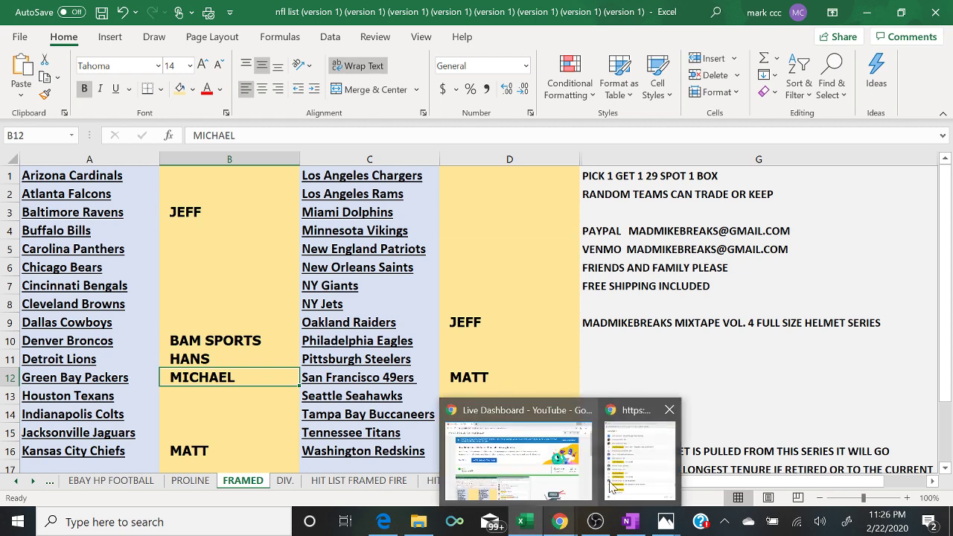
{"action": "left_click", "coordinate": [638, 475]}
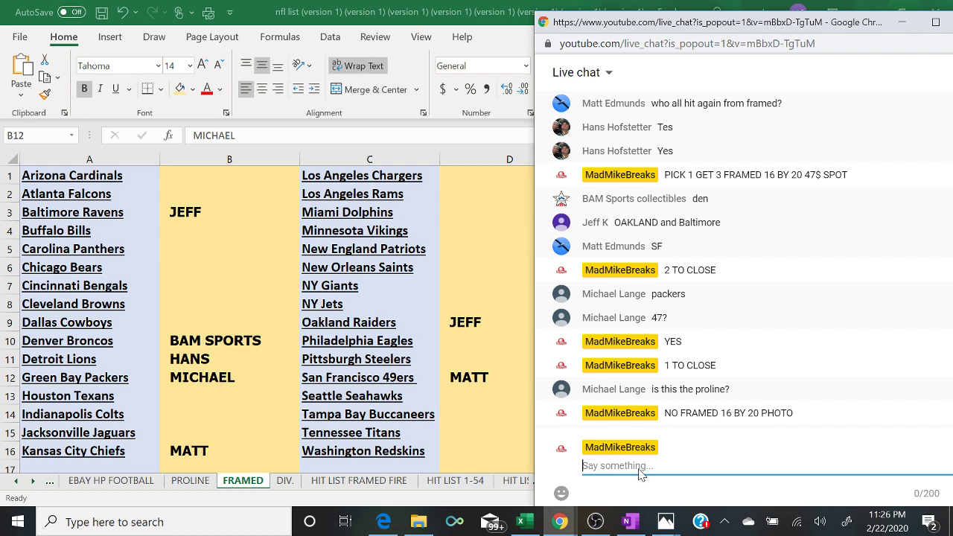
- Fill the Broncos (B10), Ravens (B3) and Raiders (D9) buyer cells light green, then return to chat
{"action": "left_click", "coordinate": [260, 344]}
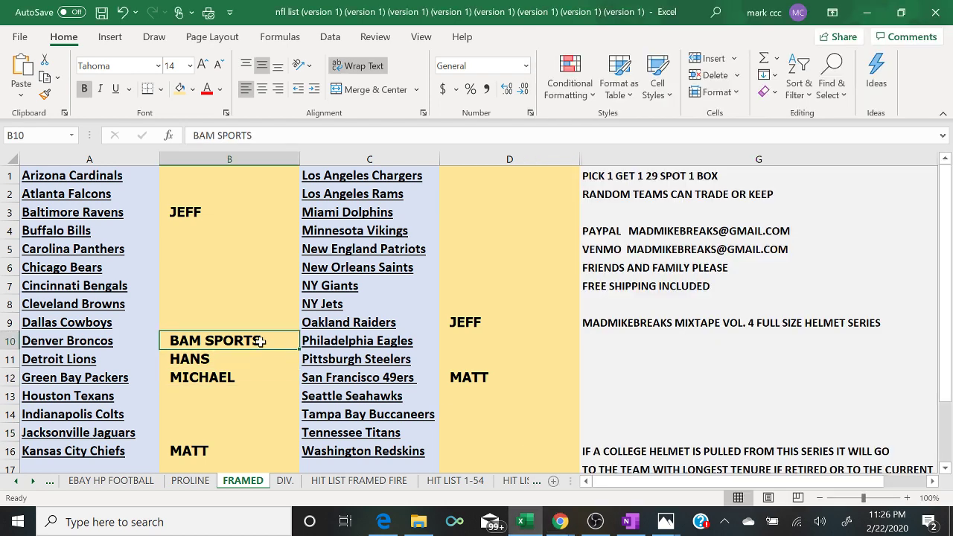
{"action": "left_click", "coordinate": [192, 89]}
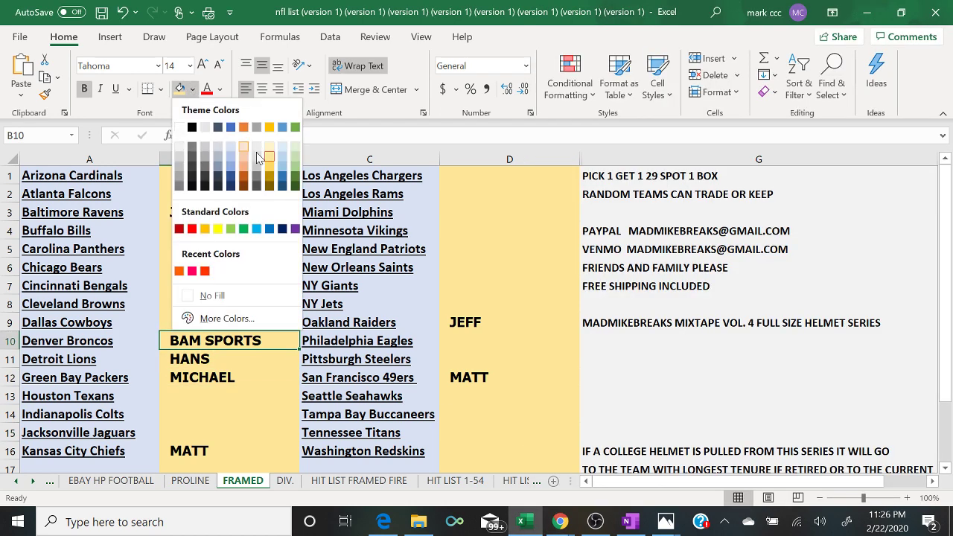
{"action": "left_click", "coordinate": [295, 168]}
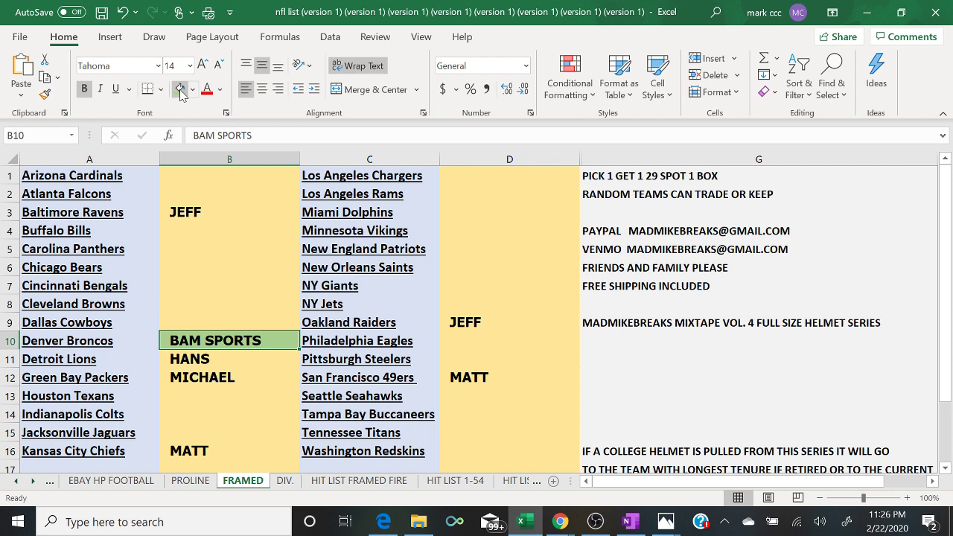
{"action": "key", "text": "Up"}
{"action": "key", "text": "Up"}
{"action": "key", "text": "Up"}
{"action": "key", "text": "Up"}
{"action": "key", "text": "Up"}
{"action": "key", "text": "Up"}
{"action": "key", "text": "Up"}
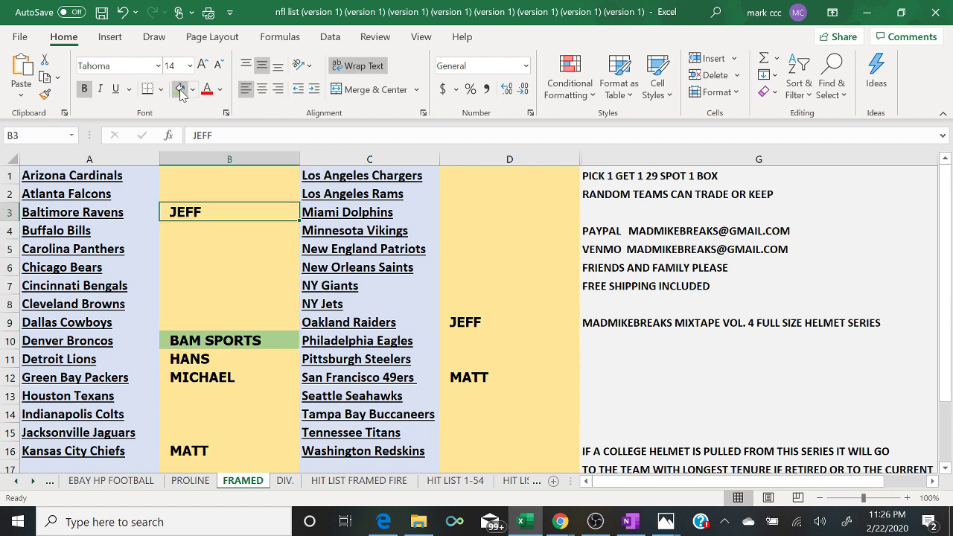
{"action": "left_click", "coordinate": [180, 89]}
{"action": "key", "text": "Right"}
{"action": "key", "text": "Right"}
{"action": "key", "text": "Down"}
{"action": "key", "text": "Down"}
{"action": "key", "text": "Down"}
{"action": "key", "text": "Down"}
{"action": "key", "text": "Down"}
{"action": "key", "text": "Down"}
{"action": "left_click", "coordinate": [180, 89]}
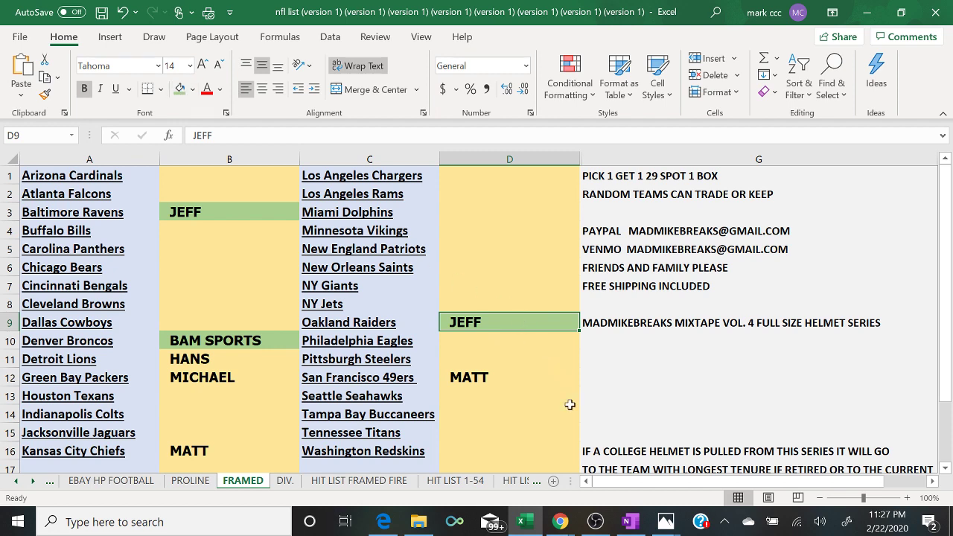
{"action": "mouse_move", "coordinate": [568, 523]}
{"action": "left_click", "coordinate": [638, 477]}
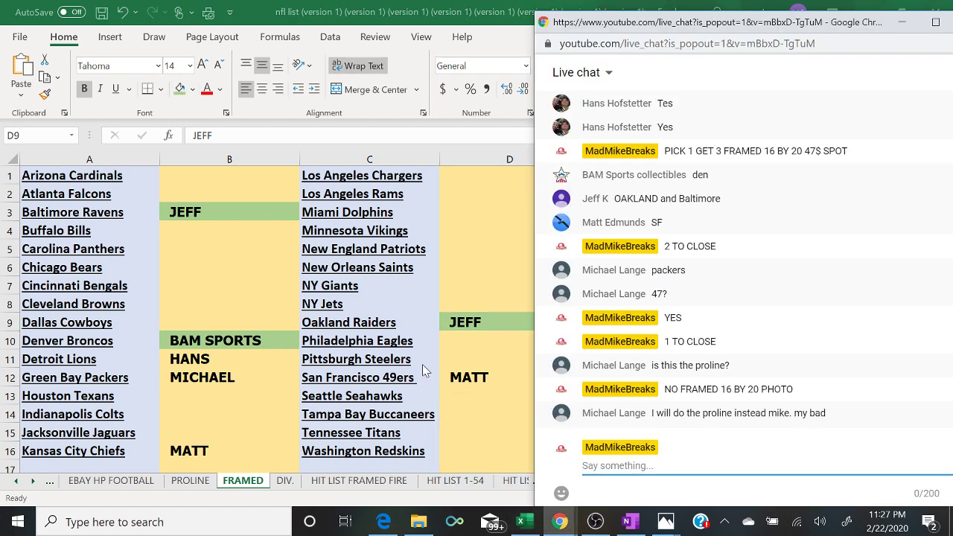
- Clear B12 on FRAMED, enter that Packers buyer in B12 on PROLINE, then return to FRAMED and chat
{"action": "key", "text": "alt+Tab"}
{"action": "left_click", "coordinate": [238, 378]}
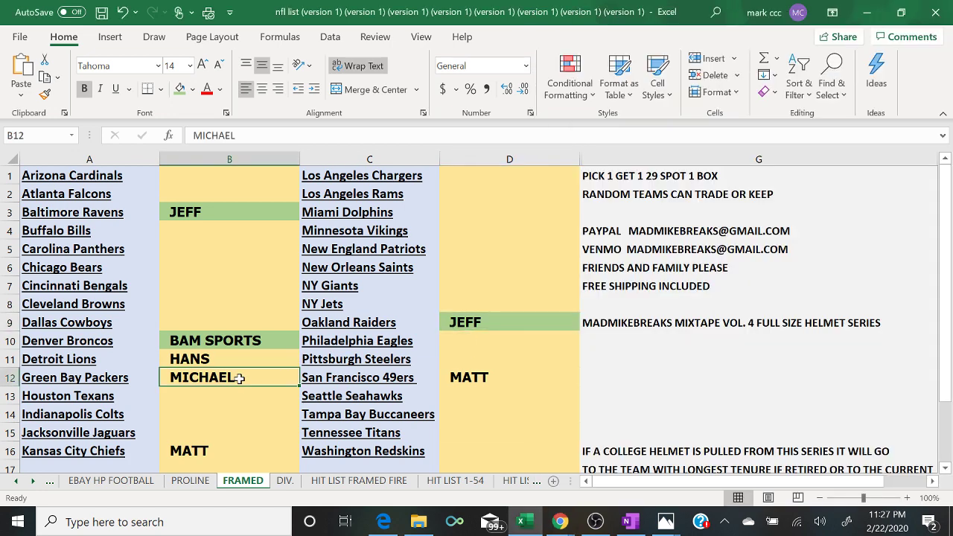
{"action": "key", "text": "BackSpace"}
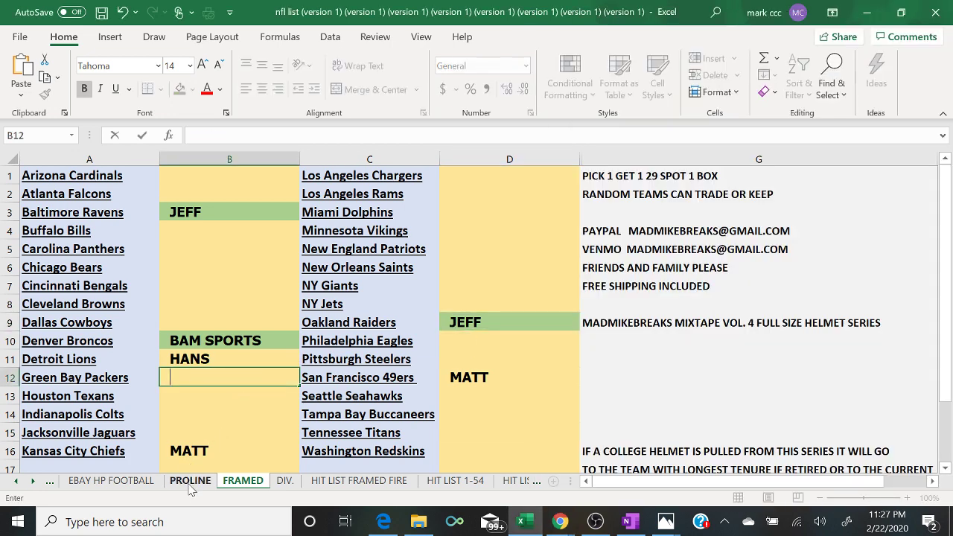
{"action": "left_click", "coordinate": [190, 483]}
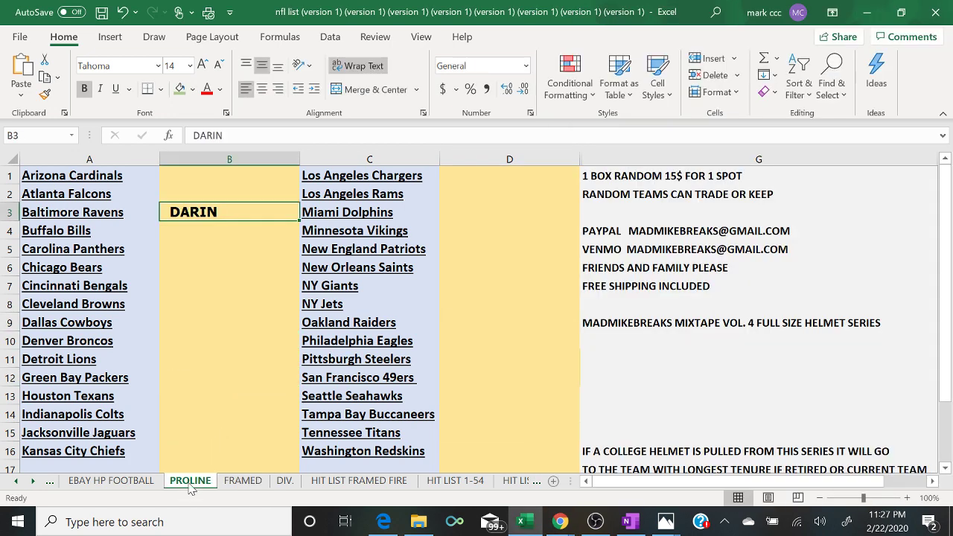
{"action": "left_click", "coordinate": [196, 380]}
{"action": "type", "text": "MICHAEL"}
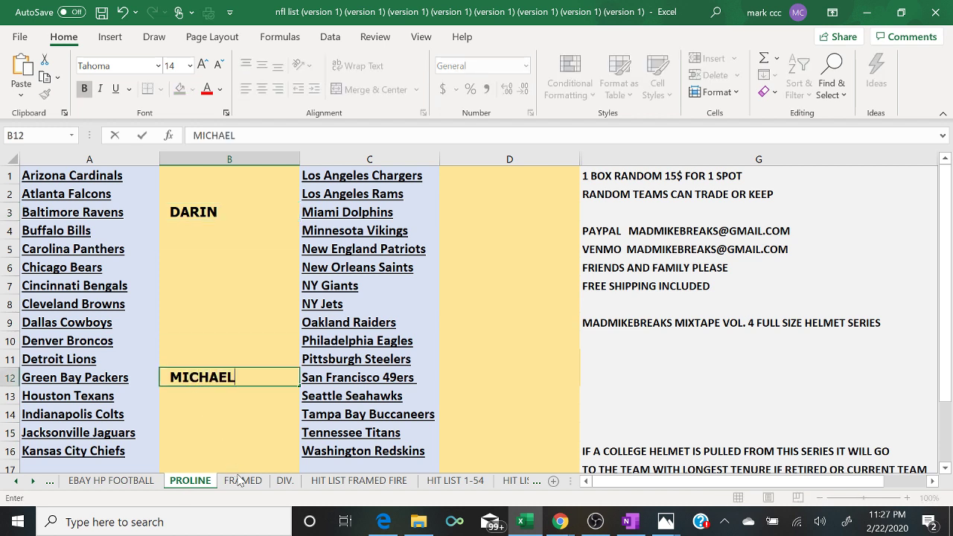
{"action": "left_click", "coordinate": [238, 480]}
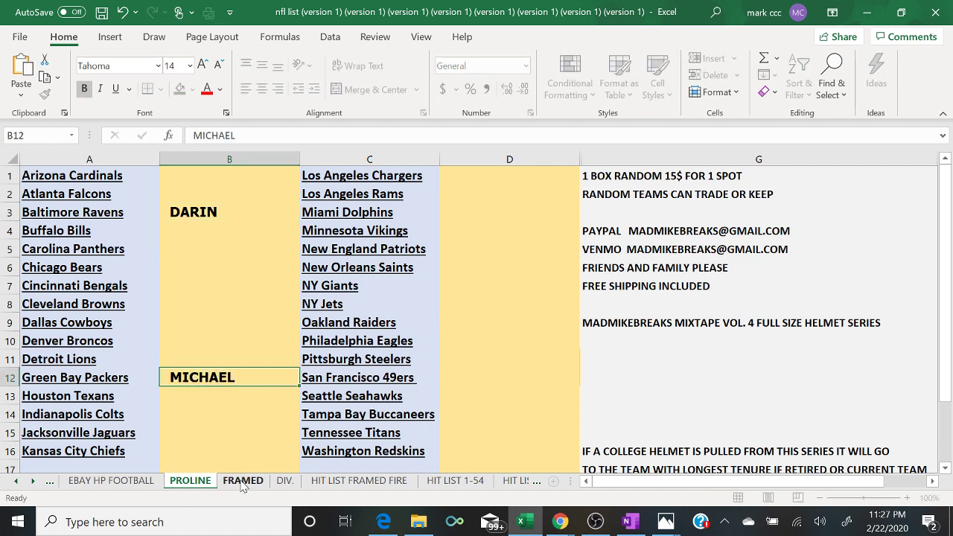
{"action": "mouse_move", "coordinate": [562, 525]}
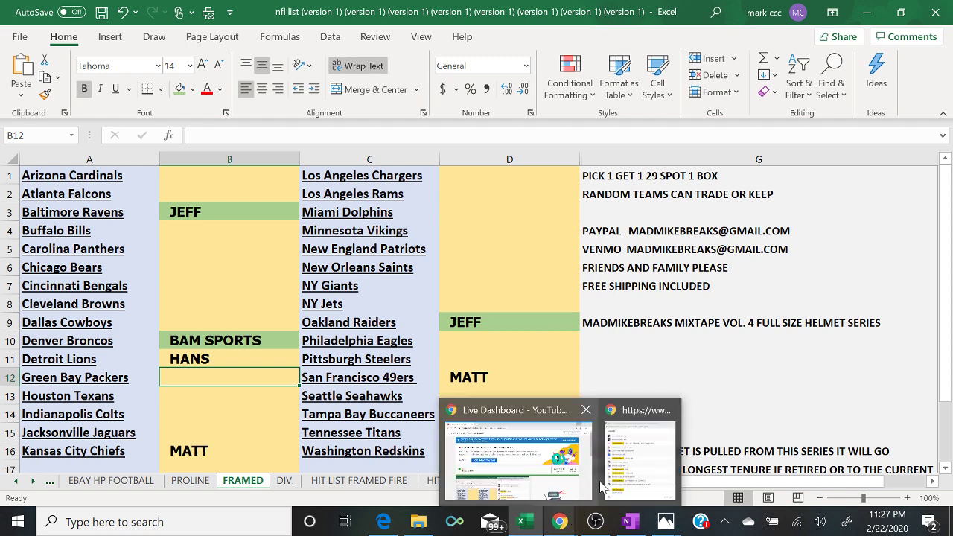
{"action": "left_click", "coordinate": [629, 469]}
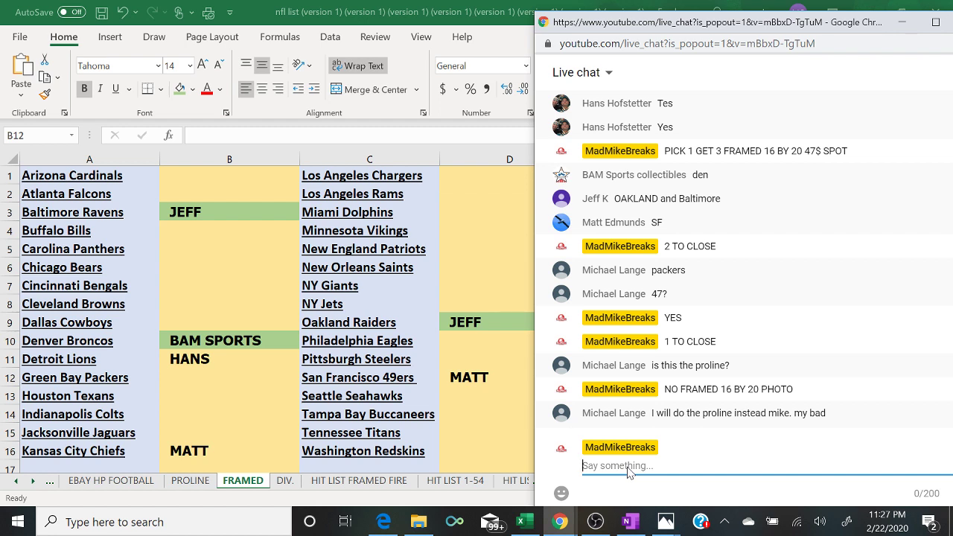
- Fill buyer cells B11, B16 and D12 green as paid, then return to the live chat
{"action": "left_click", "coordinate": [488, 378]}
{"action": "left_click", "coordinate": [285, 360]}
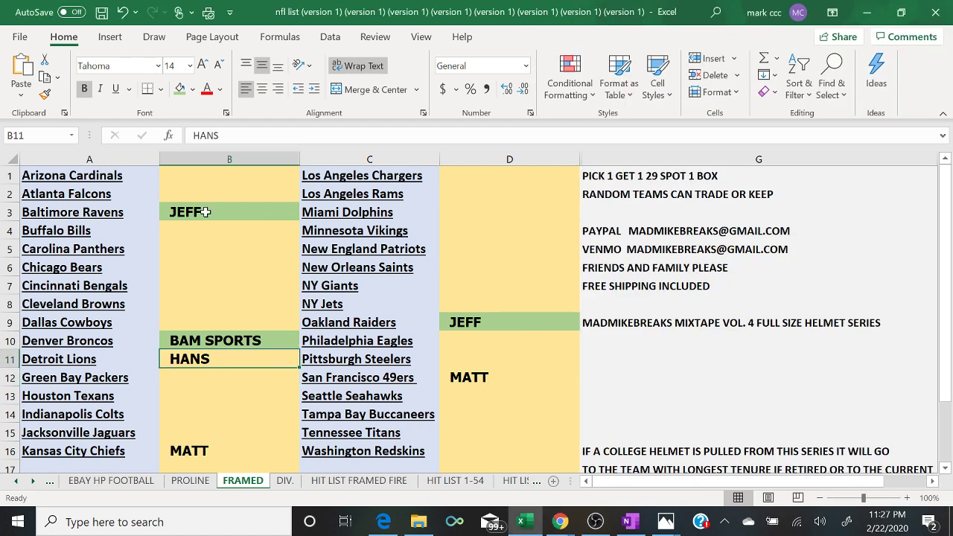
{"action": "left_click", "coordinate": [180, 89]}
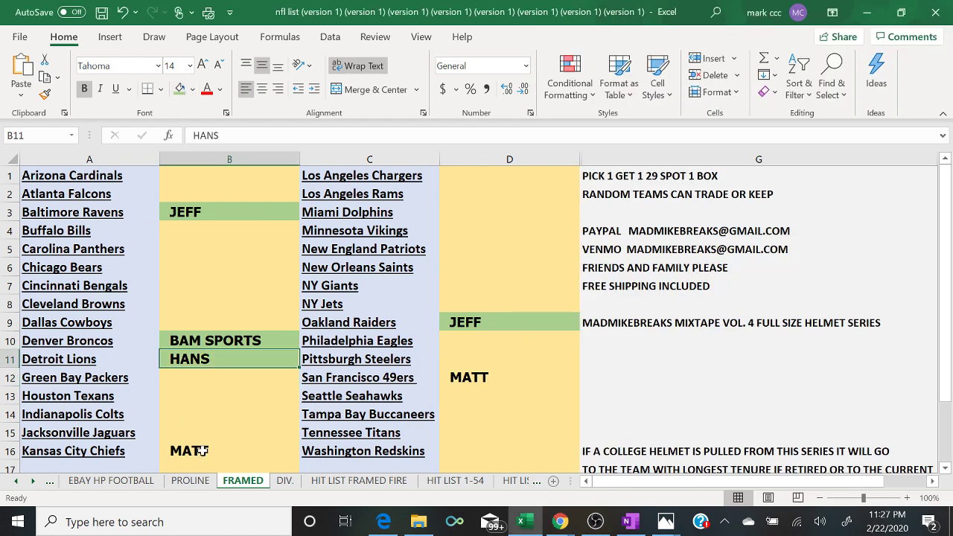
{"action": "left_click", "coordinate": [202, 434]}
{"action": "key", "text": "Down"}
{"action": "left_click", "coordinate": [179, 89]}
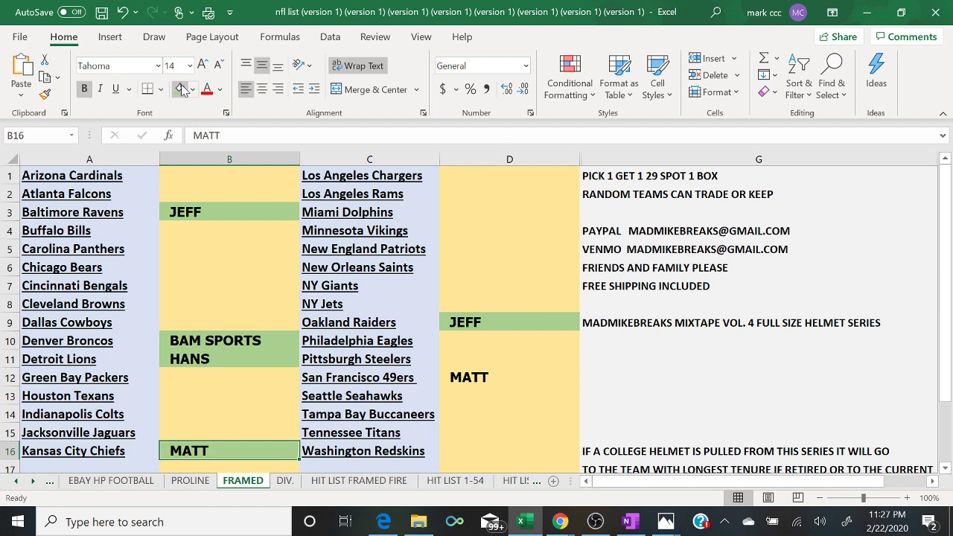
{"action": "left_click", "coordinate": [518, 378]}
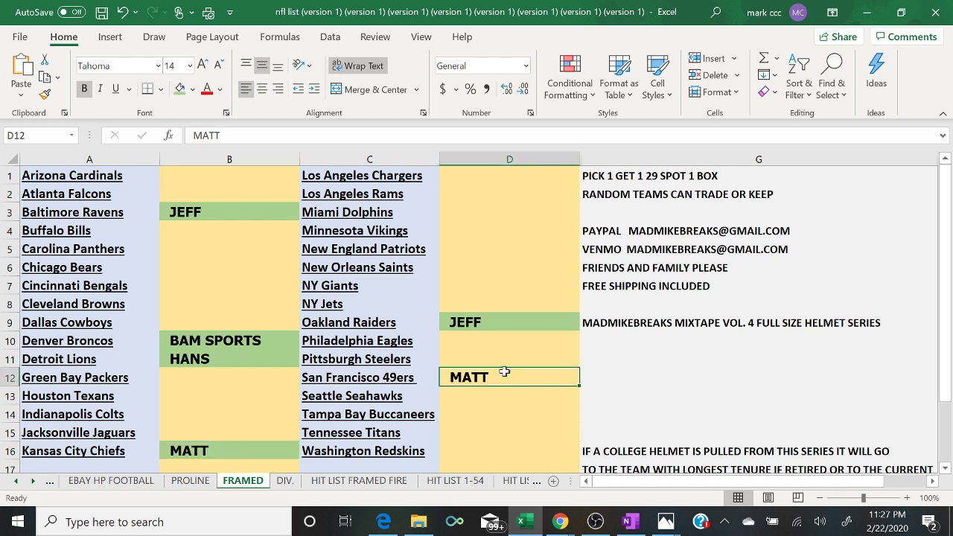
{"action": "left_click", "coordinate": [179, 90]}
{"action": "mouse_move", "coordinate": [560, 521]}
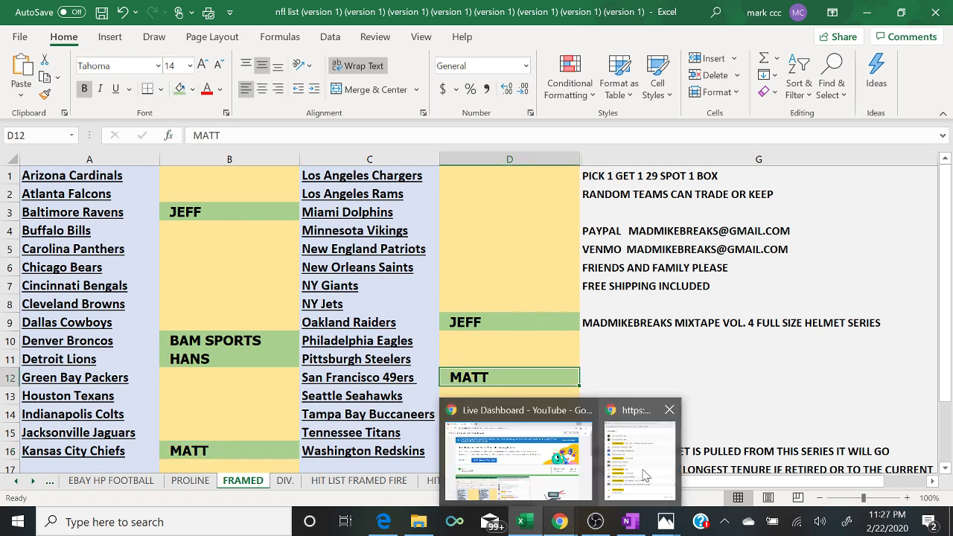
{"action": "left_click", "coordinate": [660, 467]}
{"action": "left_click", "coordinate": [660, 466]}
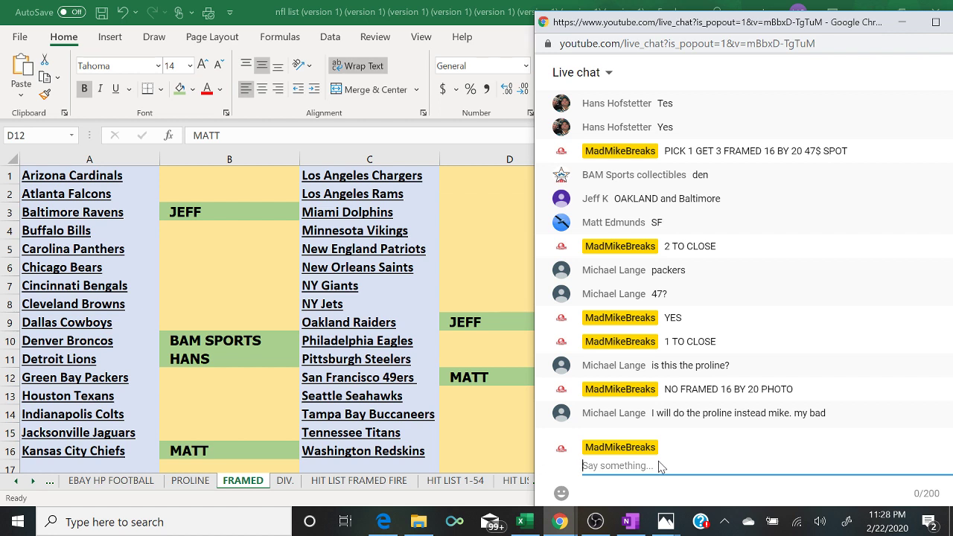
- Post 'FILLER 10$ SPOT 10 SPOTS TOTAL TOP 2 WIN INTO P1G3' in the live chat
{"action": "type", "text": "FILLER 10$ SPOT"}
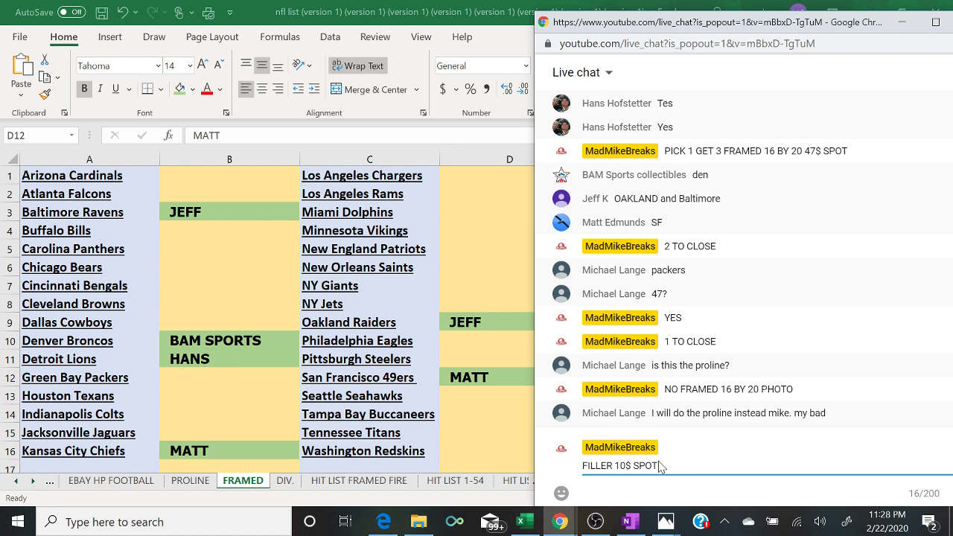
{"action": "type", "text": " 10 SPOTS TOTAL TOP 2 I"}
{"action": "key", "text": "BackSpace"}
{"action": "type", "text": "WIN INTO "}
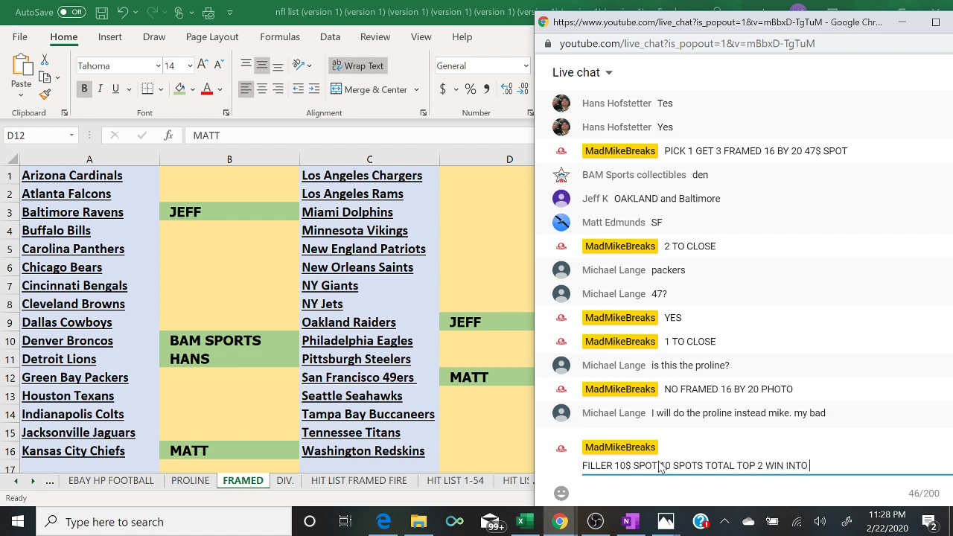
{"action": "type", "text": "P1G2"}
{"action": "key", "text": "BackSpace"}
{"action": "type", "text": "3"}
{"action": "key", "text": "Return"}
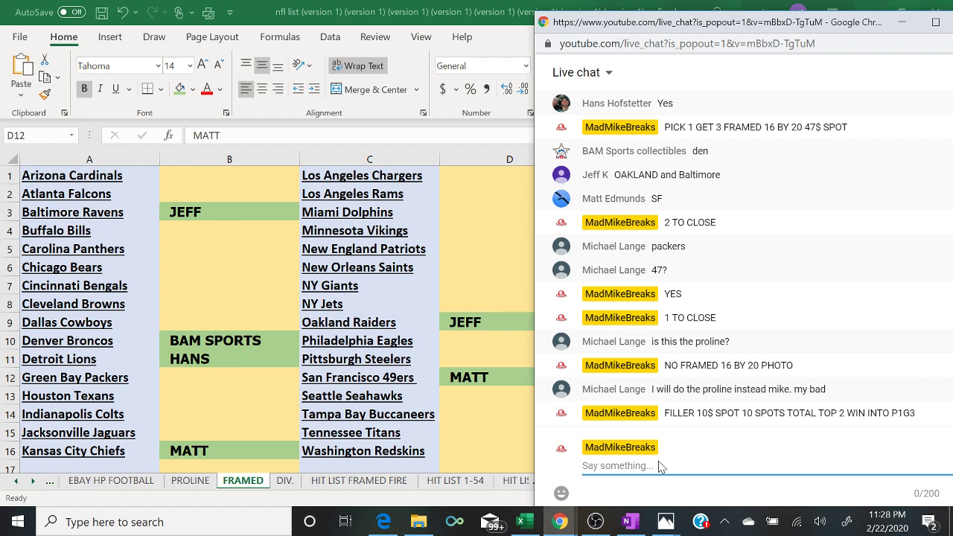
{"action": "left_click", "coordinate": [194, 484]}
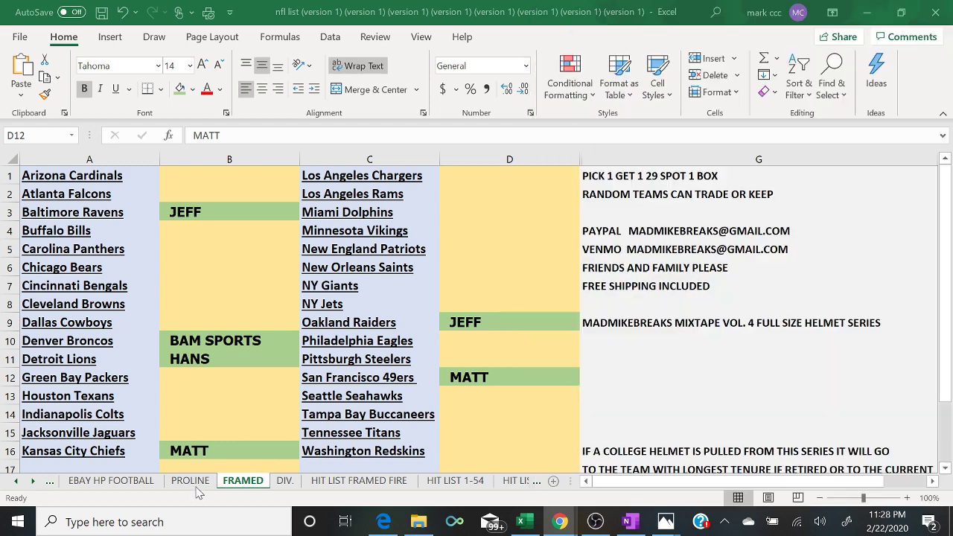
{"action": "left_click", "coordinate": [244, 481]}
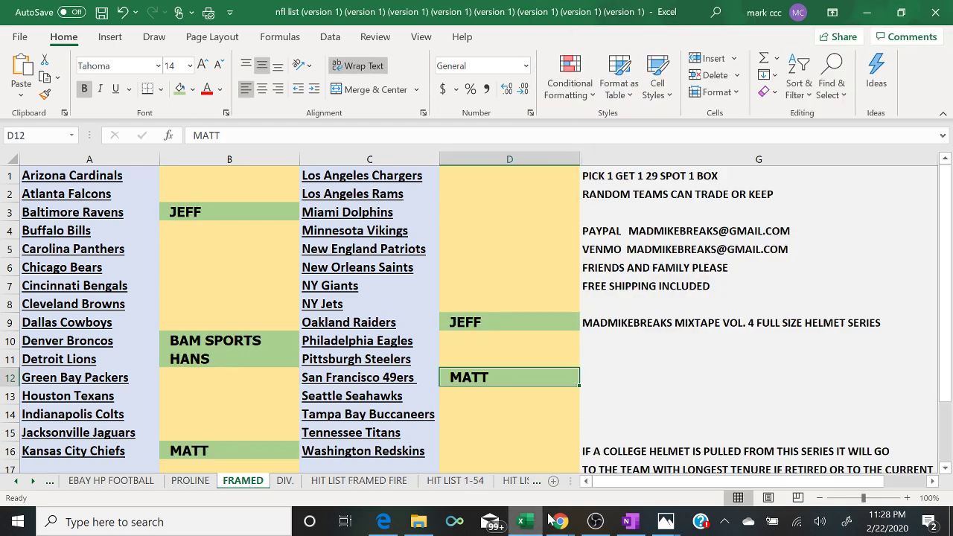
{"action": "mouse_move", "coordinate": [558, 524]}
{"action": "left_click", "coordinate": [641, 475]}
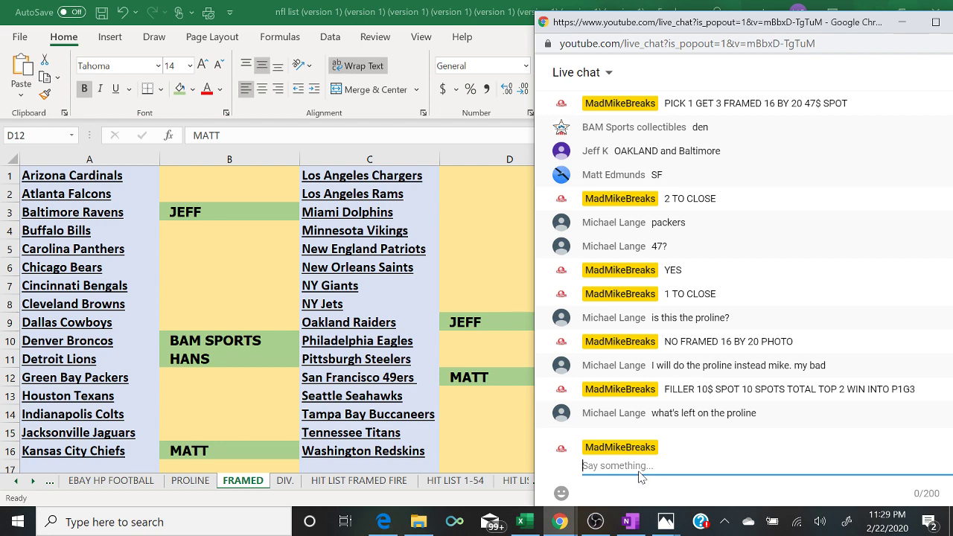
{"action": "left_click", "coordinate": [195, 484]}
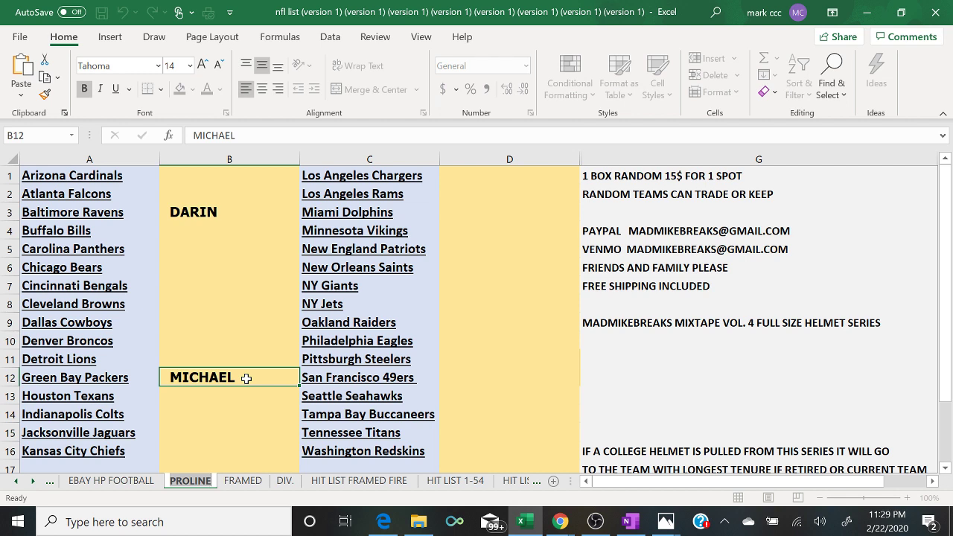
{"action": "left_click", "coordinate": [244, 482]}
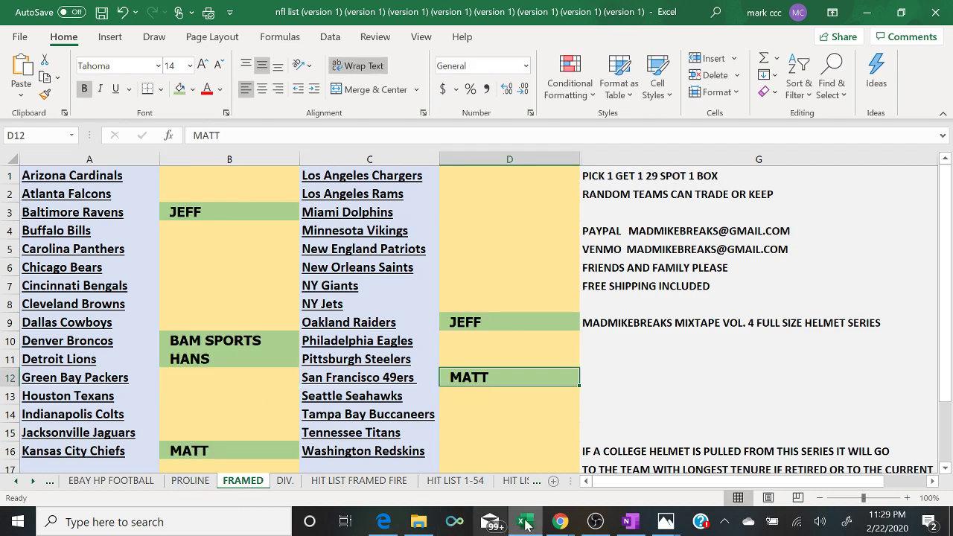
{"action": "mouse_move", "coordinate": [560, 523]}
{"action": "left_click", "coordinate": [622, 480]}
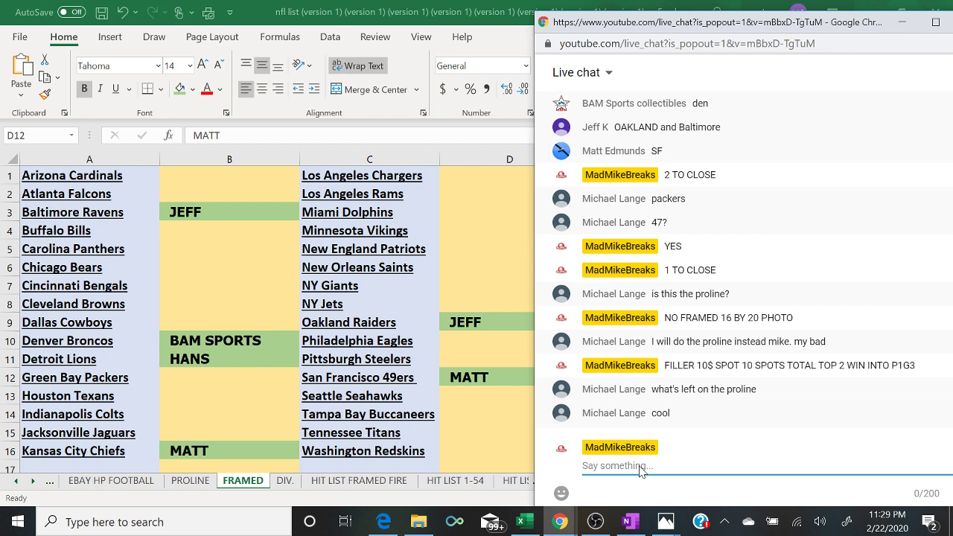
- Post 'FILLER 9$ SPOT 10 SPOTS TOTAL TOP 2 WIN INTO P1G3' in chat, then reveal the FRAMED FIRE folder
{"action": "type", "text": "FILLER 9$ SPOT 10 SPOTS "}
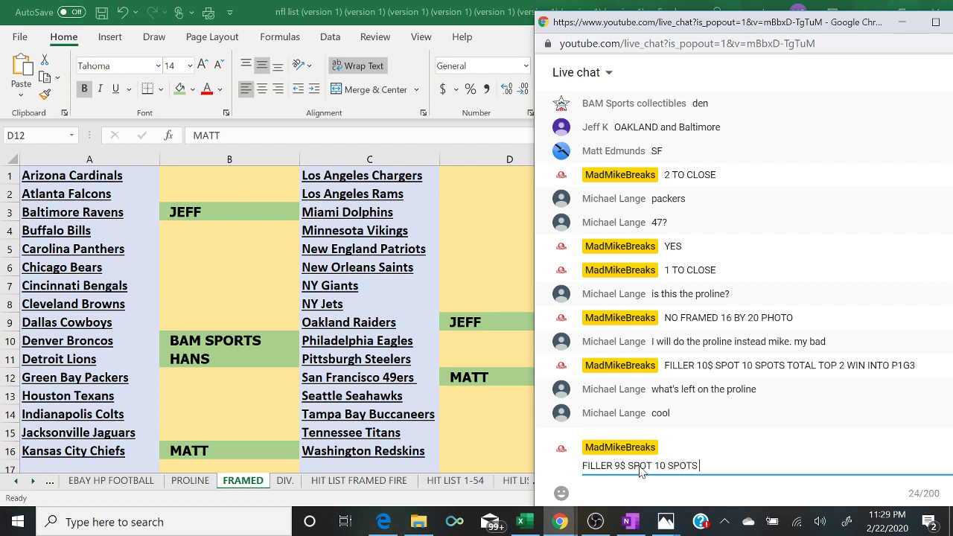
{"action": "type", "text": "TOTAL TOP 2 WIN INTO "}
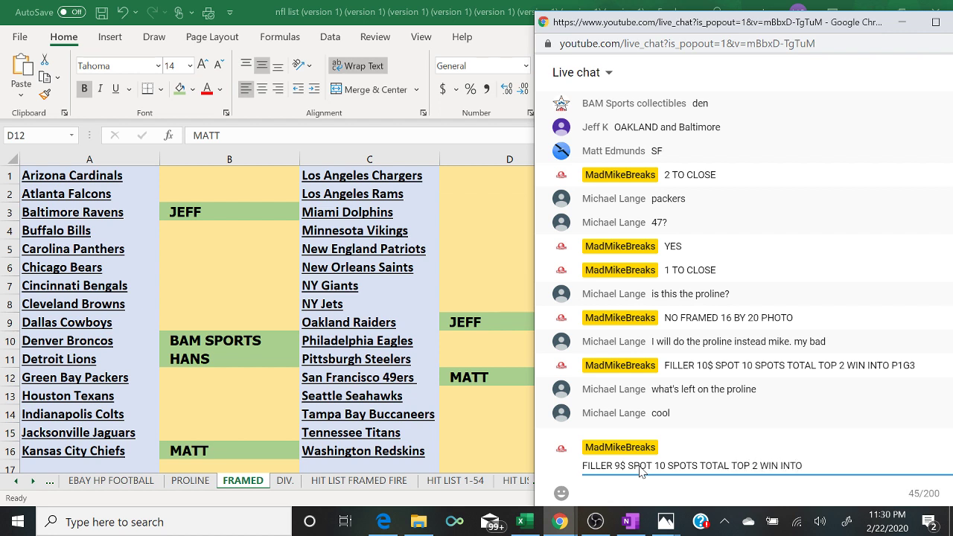
{"action": "type", "text": "P1G3"}
{"action": "key", "text": "Return"}
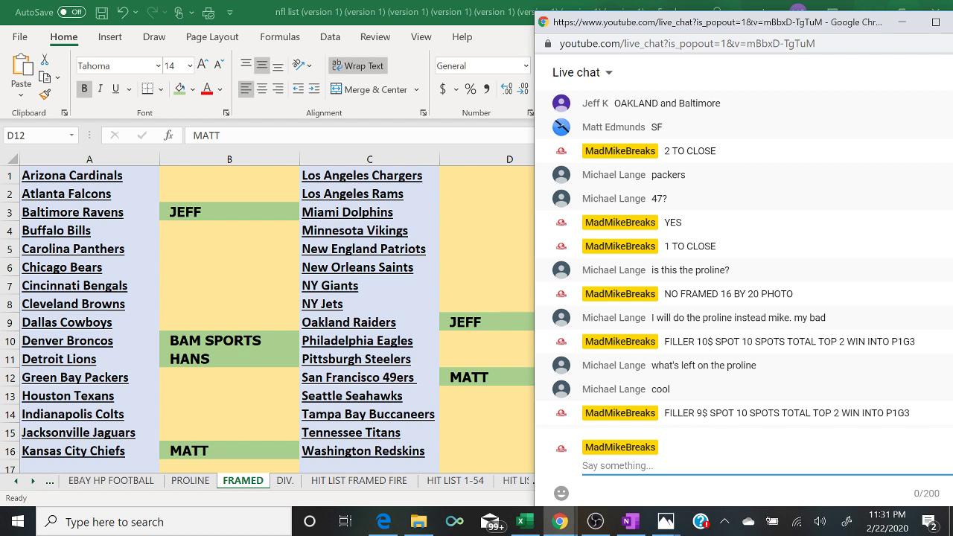
{"action": "left_click", "coordinate": [896, 30]}
{"action": "left_click", "coordinate": [868, 12]}
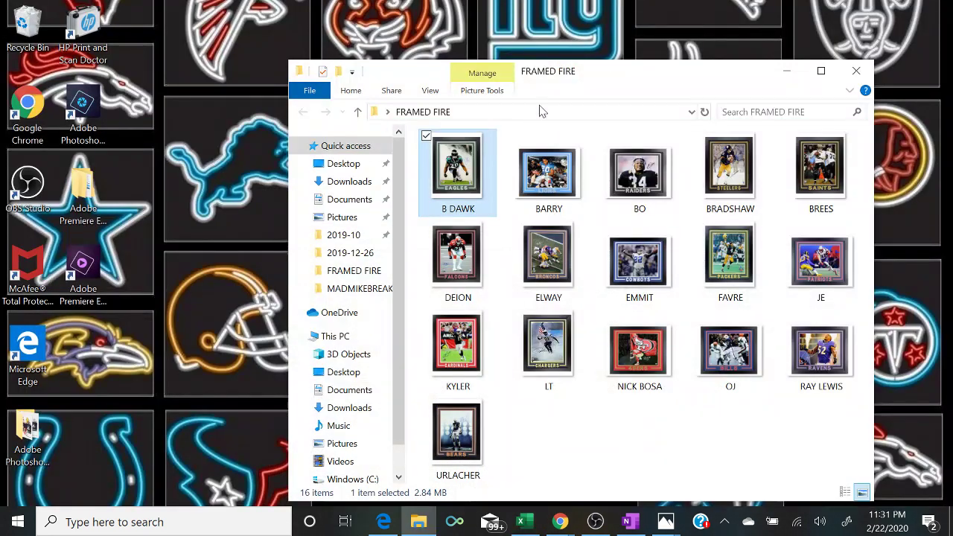
- Open B DAWK.jpg, the framed Eagles print, from the FRAMED FIRE folder
{"action": "double_click", "coordinate": [463, 177]}
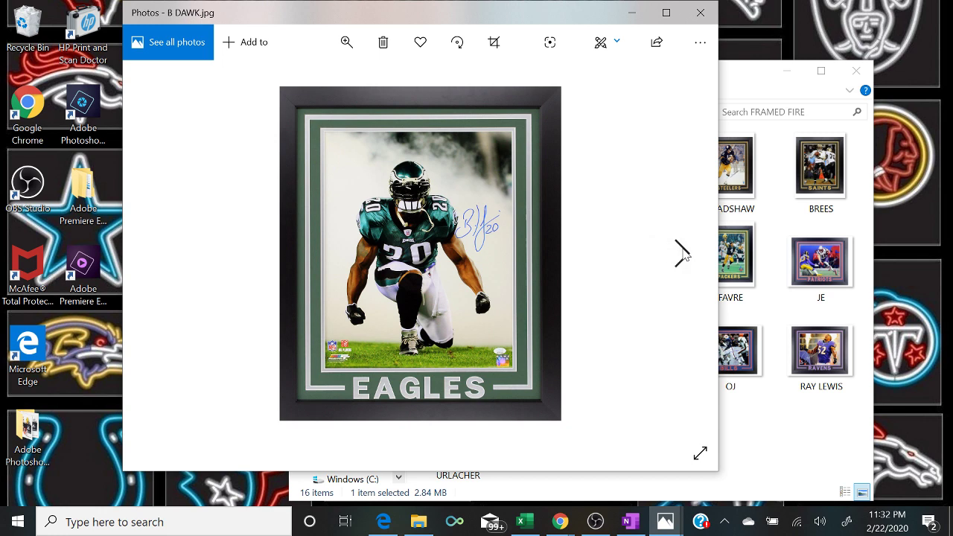
- Page through the framed prints BARRY, BO, BRADSHAW, BREES and DEION
{"action": "left_click", "coordinate": [682, 254]}
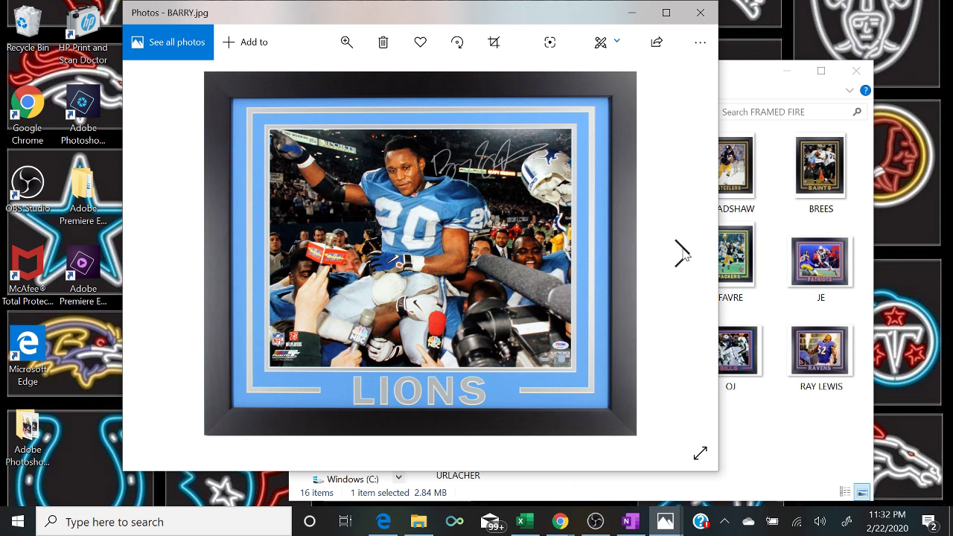
{"action": "left_click", "coordinate": [682, 253]}
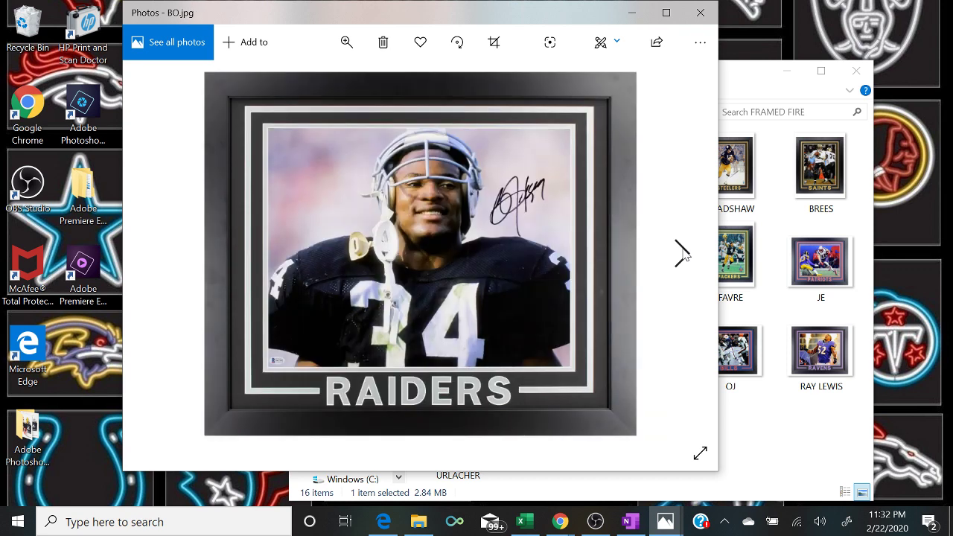
{"action": "left_click", "coordinate": [682, 254]}
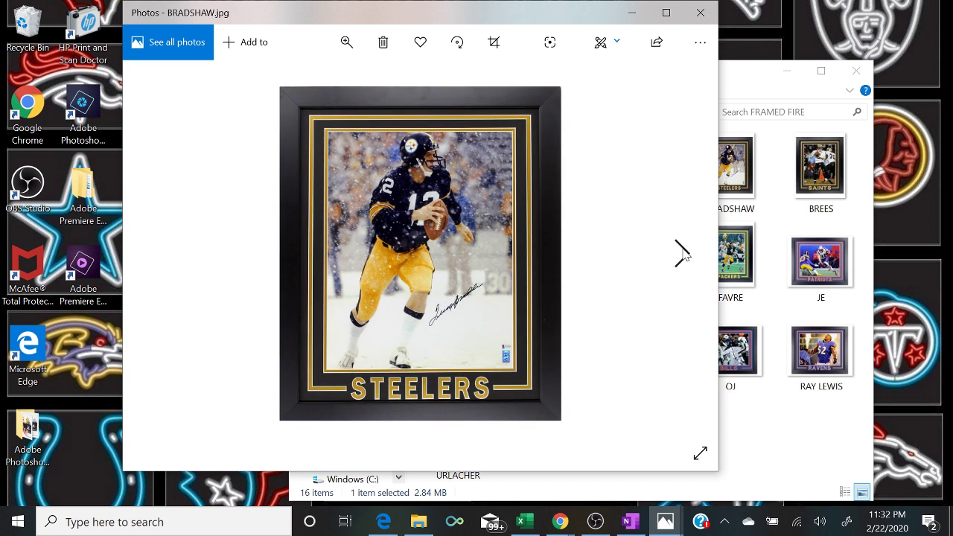
{"action": "left_click", "coordinate": [682, 253]}
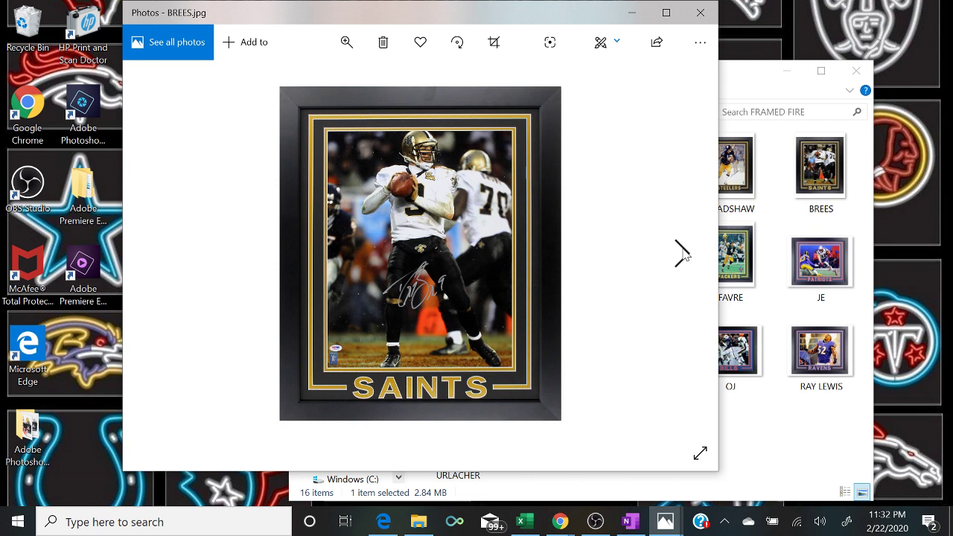
{"action": "left_click", "coordinate": [682, 254]}
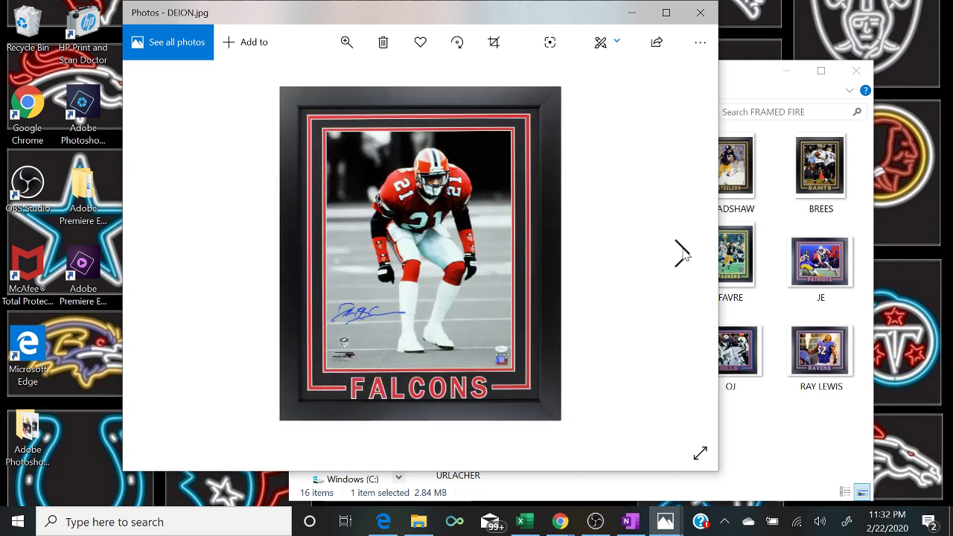
- Page through the Broncos to Bears framed photos, then return to Excel's FRAMED sheet
{"action": "left_click", "coordinate": [682, 253]}
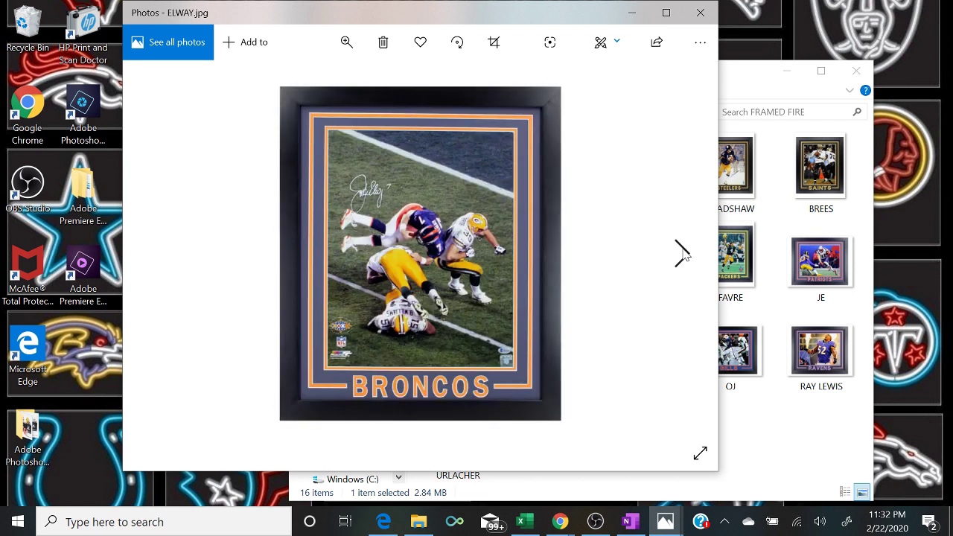
{"action": "left_click", "coordinate": [682, 253]}
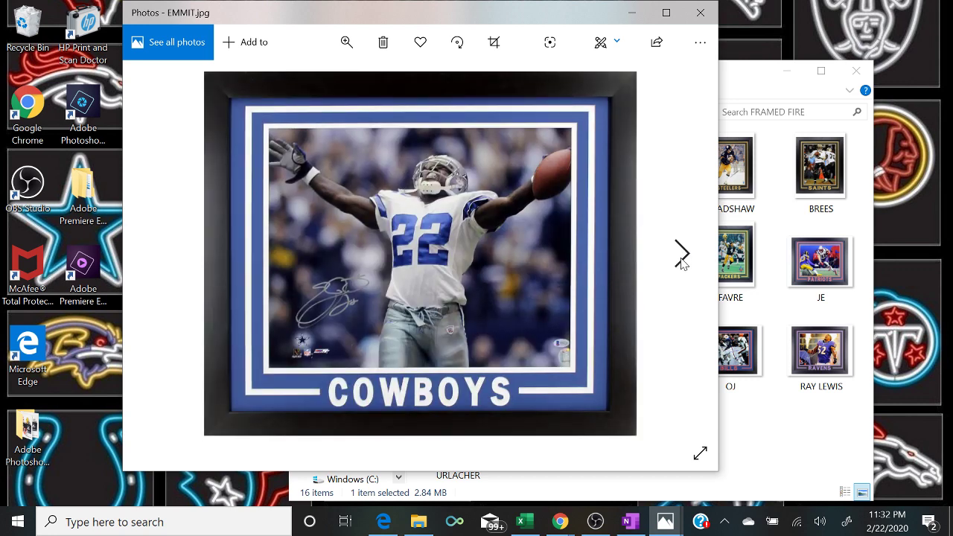
{"action": "left_click", "coordinate": [682, 254]}
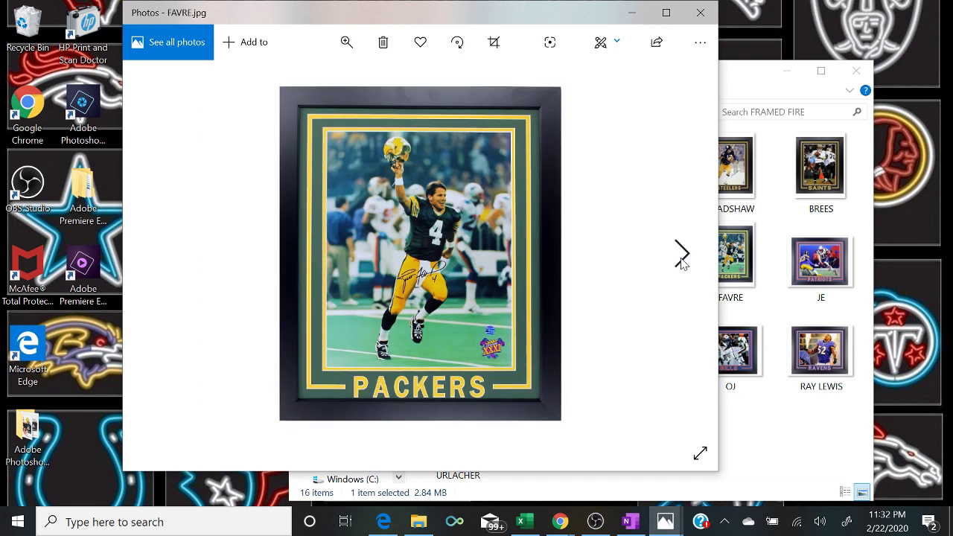
{"action": "left_click", "coordinate": [682, 255]}
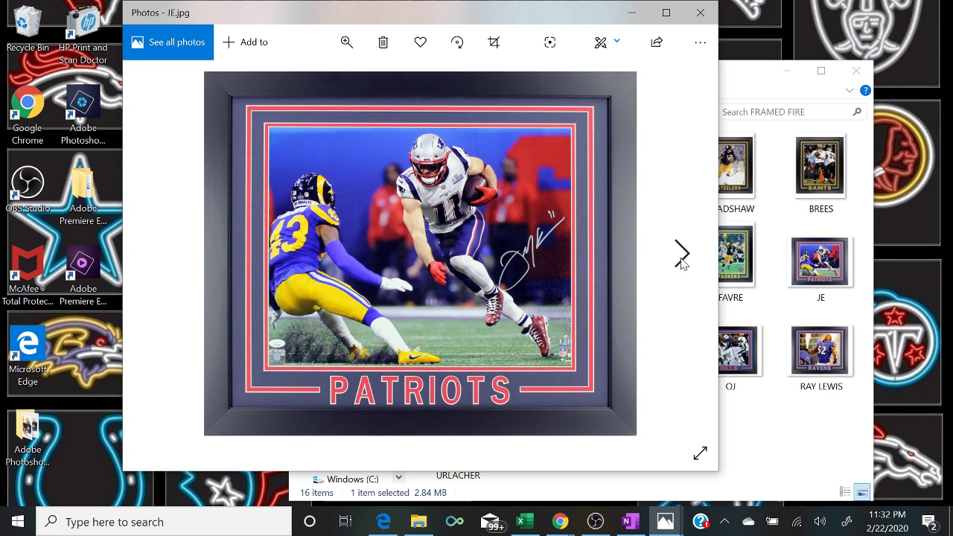
{"action": "left_click", "coordinate": [683, 255]}
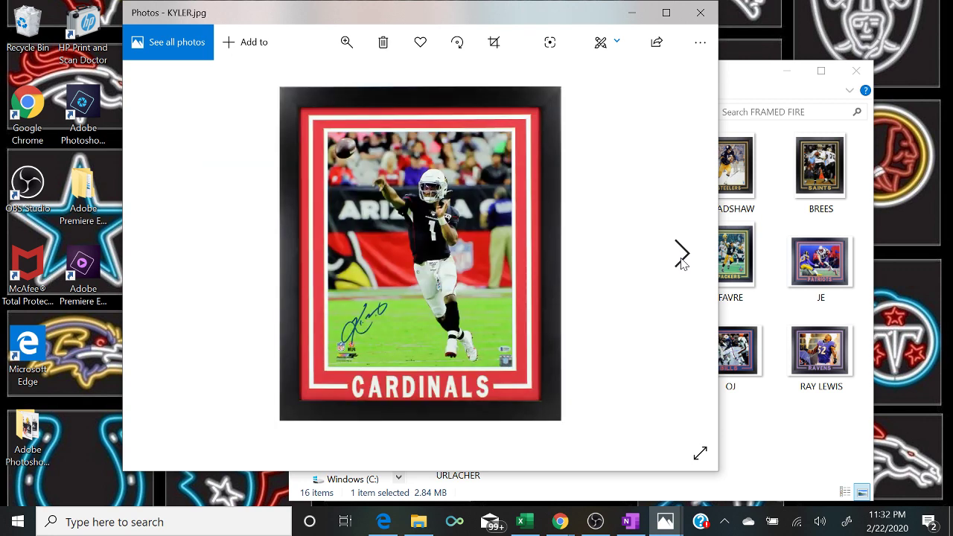
{"action": "left_click", "coordinate": [682, 255]}
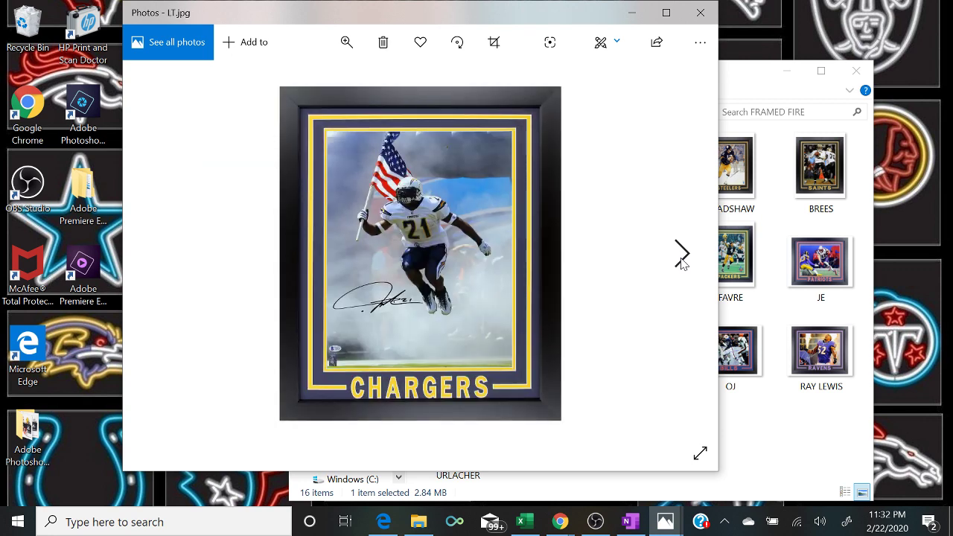
{"action": "left_click", "coordinate": [682, 255]}
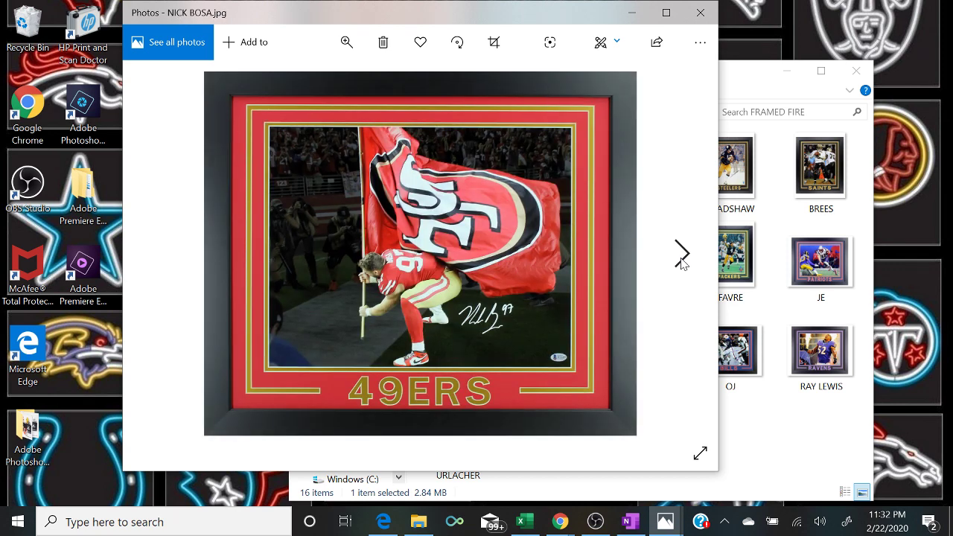
{"action": "left_click", "coordinate": [682, 255]}
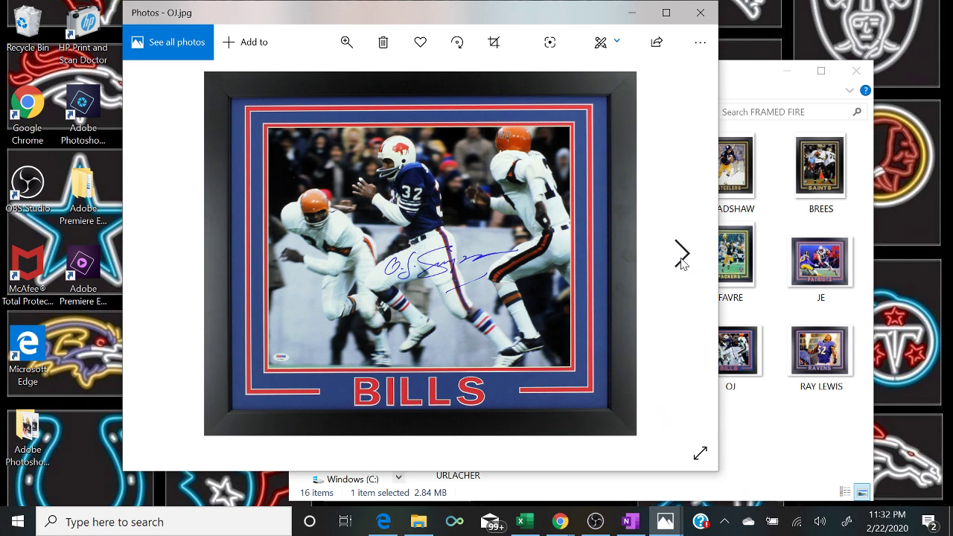
{"action": "left_click", "coordinate": [682, 255]}
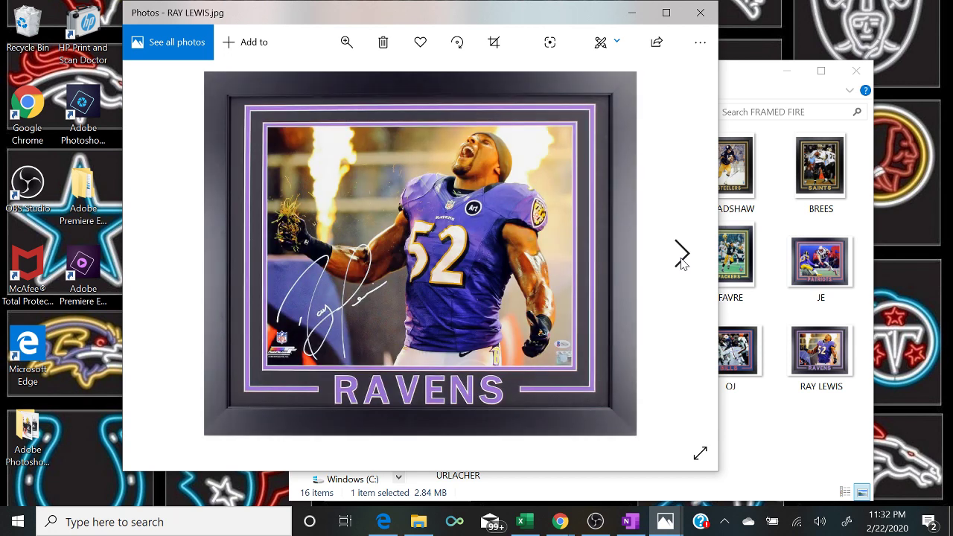
{"action": "left_click", "coordinate": [682, 257]}
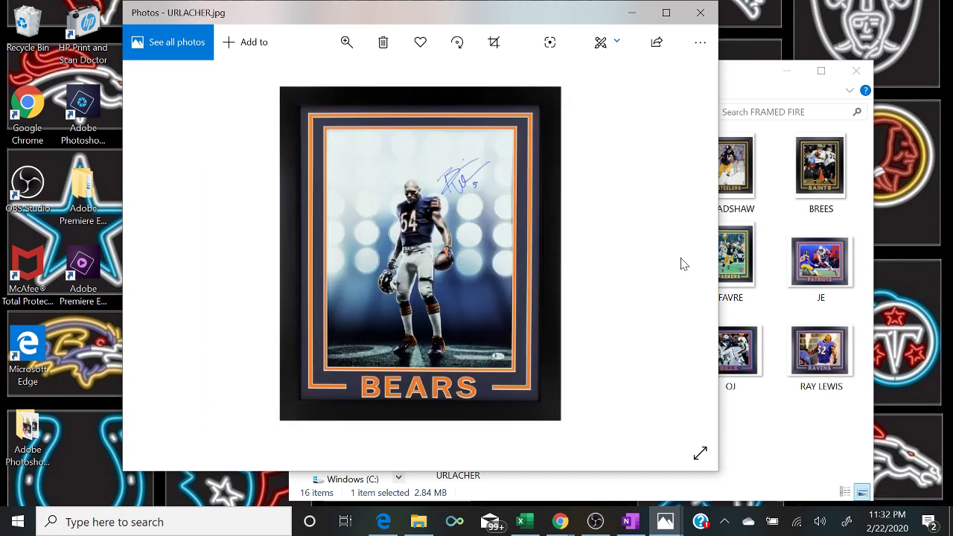
{"action": "left_click", "coordinate": [644, 19]}
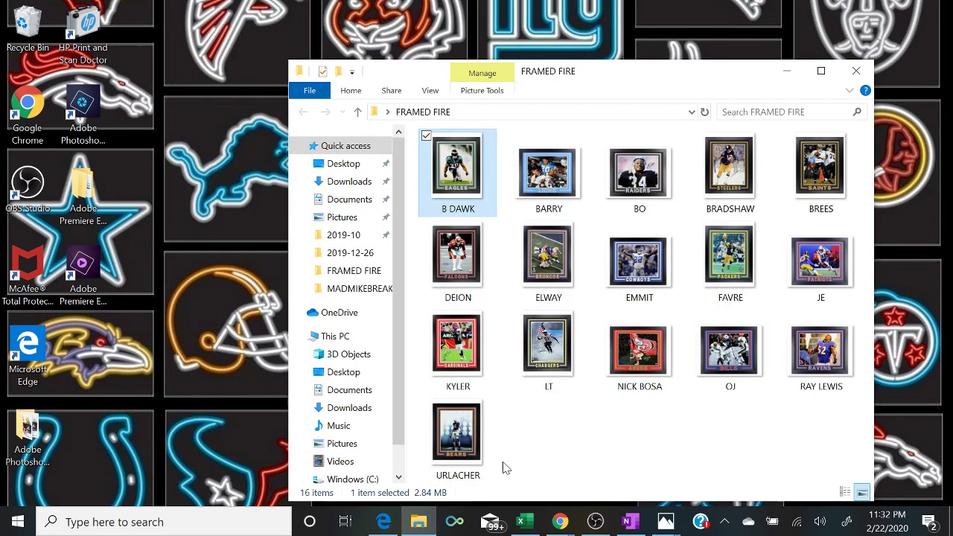
{"action": "left_click", "coordinate": [525, 522]}
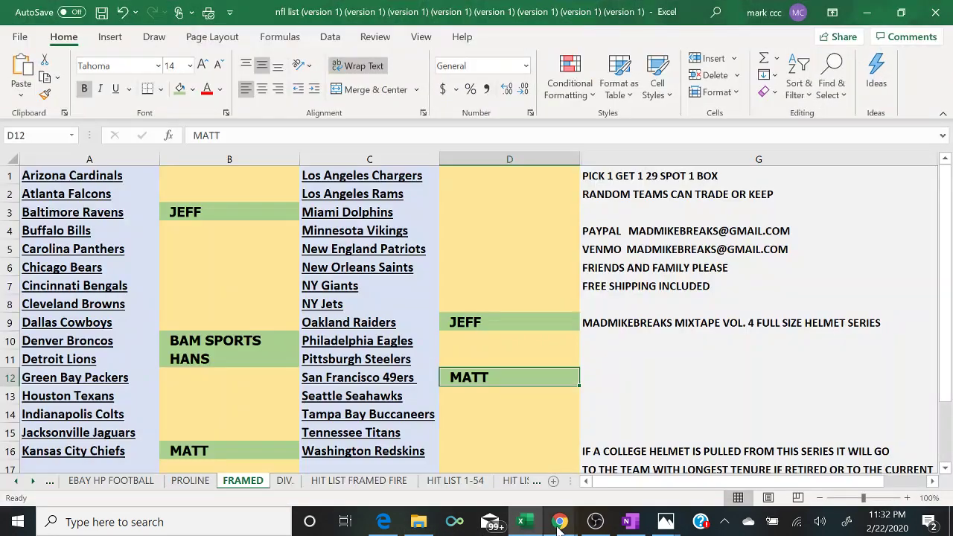
- Post '2 TO CLOSE ON FRAMED' in the live chat and discard the unfinished filler draft
{"action": "mouse_move", "coordinate": [560, 525]}
{"action": "left_click", "coordinate": [645, 490]}
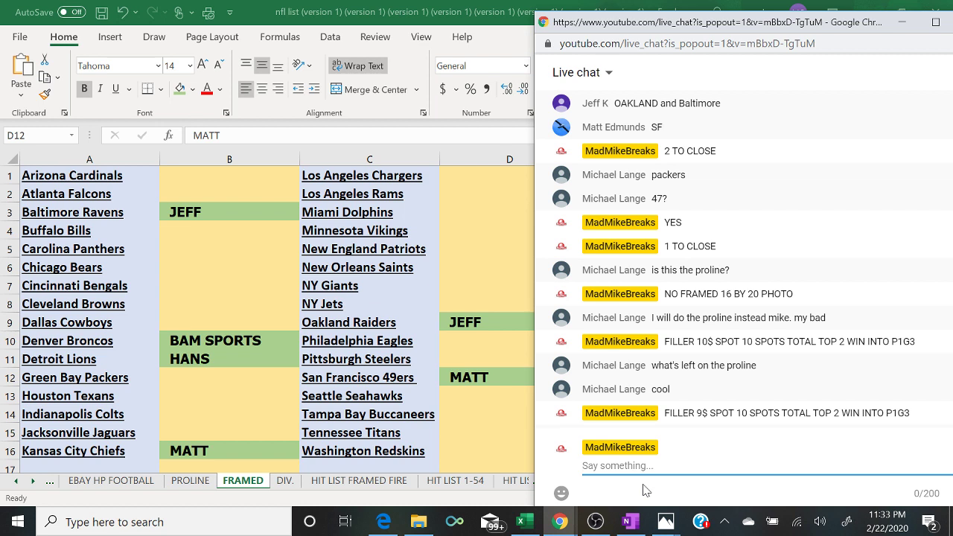
{"action": "type", "text": "2 TO CLOSE ON FRAMED"}
{"action": "key", "text": "Return"}
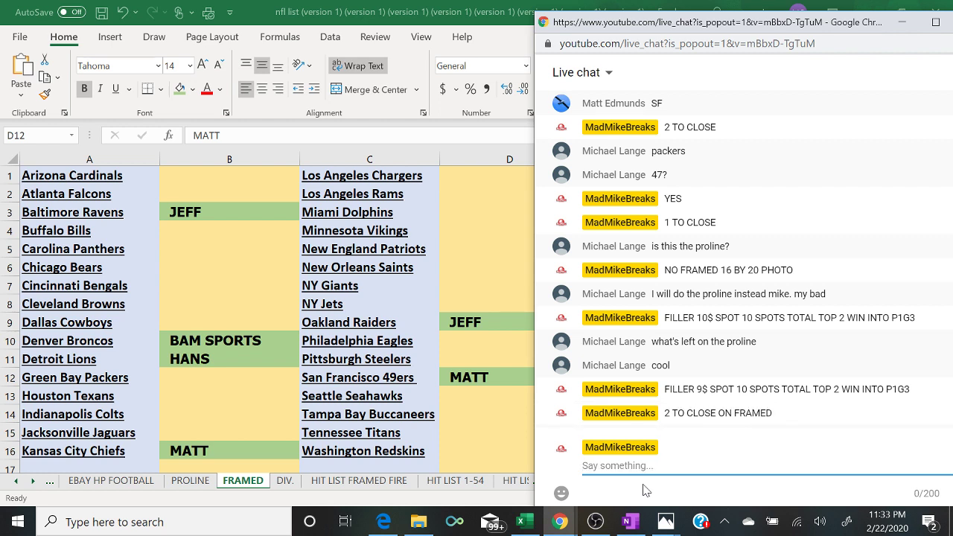
{"action": "type", "text": "FILLER 10$ SPOT 5 "}
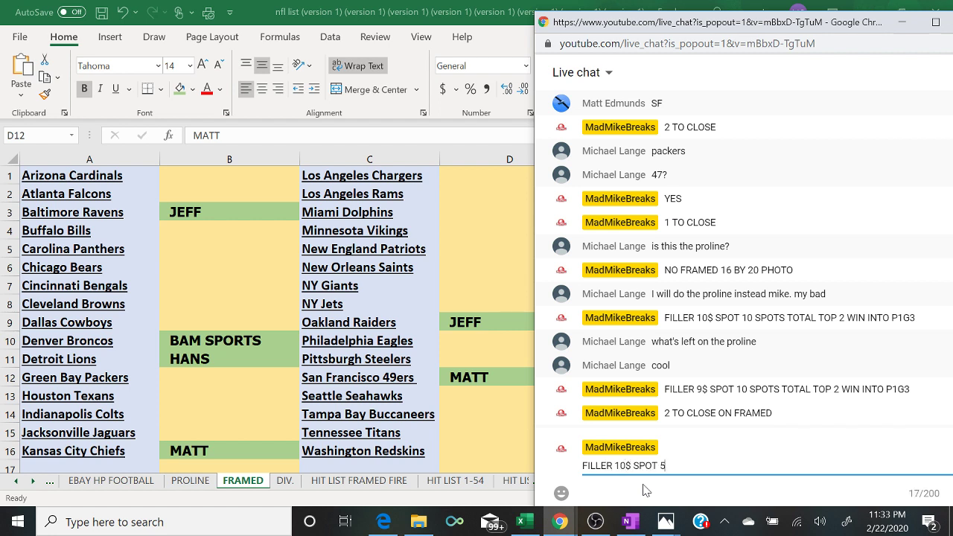
{"action": "type", "text": "SPOTS TOT"}
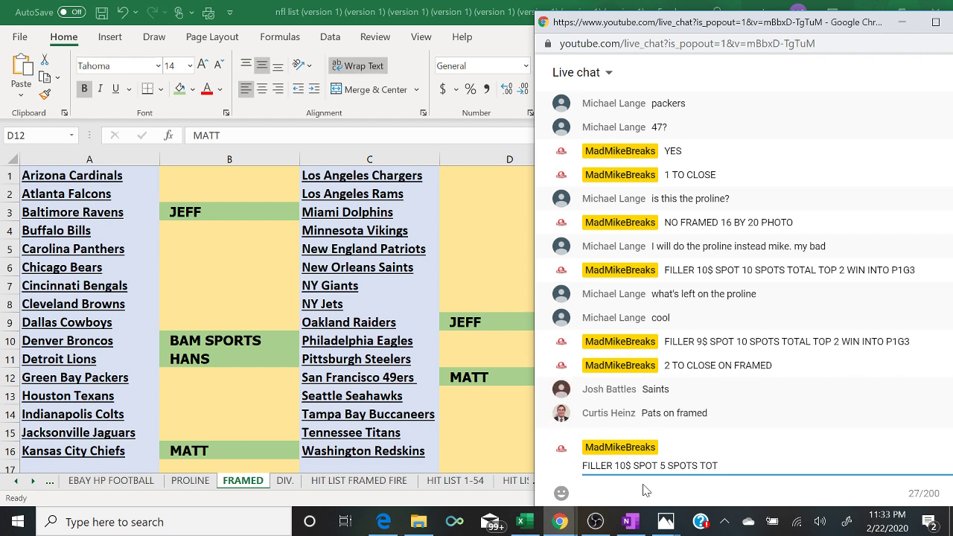
{"action": "type", "text": "A"}
{"action": "key", "text": "BackSpace"}
{"action": "key", "text": "BackSpace"}
{"action": "key", "text": "BackSpace"}
{"action": "key", "text": "BackSpace"}
{"action": "key", "text": "BackSpace"}
{"action": "key", "text": "BackSpace"}
{"action": "key", "text": "BackSpace"}
{"action": "key", "text": "BackSpace"}
{"action": "key", "text": "BackSpace"}
{"action": "key", "text": "BackSpace"}
{"action": "key", "text": "BackSpace"}
{"action": "key", "text": "BackSpace"}
{"action": "key", "text": "BackSpace"}
{"action": "key", "text": "BackSpace"}
{"action": "key", "text": "BackSpace"}
{"action": "key", "text": "BackSpace"}
{"action": "key", "text": "BackSpace"}
{"action": "key", "text": "BackSpace"}
{"action": "key", "text": "BackSpace"}
{"action": "key", "text": "BackSpace"}
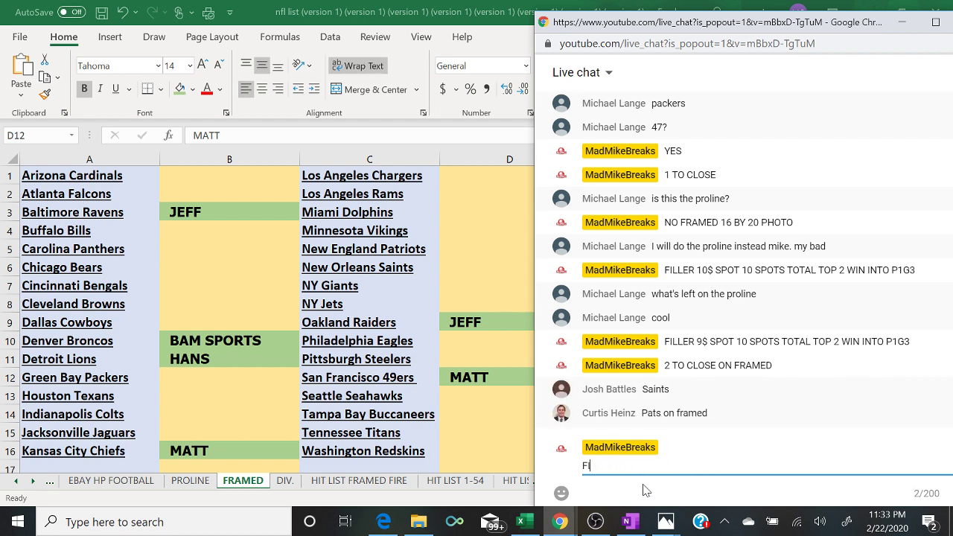
{"action": "key", "text": "BackSpace"}
{"action": "key", "text": "BackSpace"}
- Enter buyer JOSH for the Saints in D6 and CURTIS for the Patriots in D5
{"action": "left_click", "coordinate": [449, 269]}
{"action": "type", "text": "JOSH"}
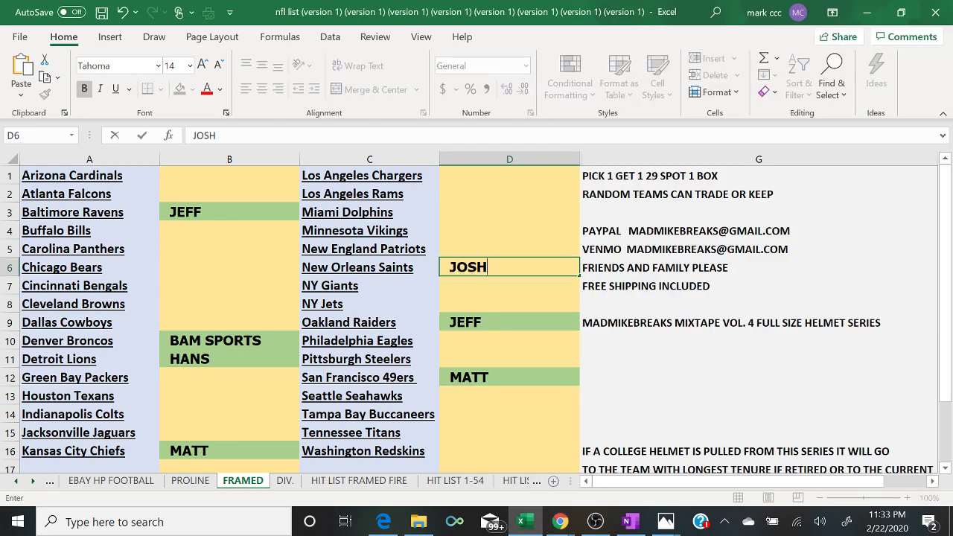
{"action": "key", "text": "Up"}
{"action": "type", "text": "C"}
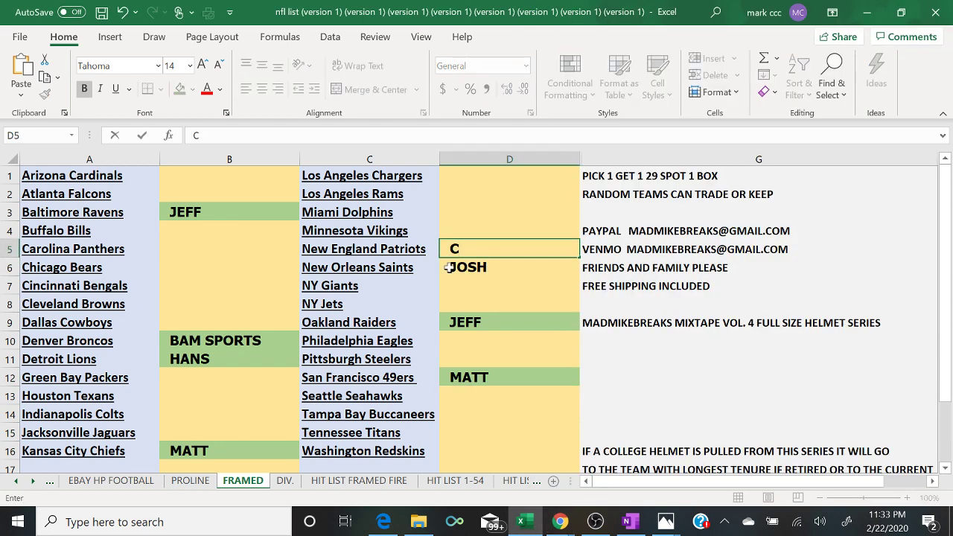
{"action": "type", "text": "URTIS"}
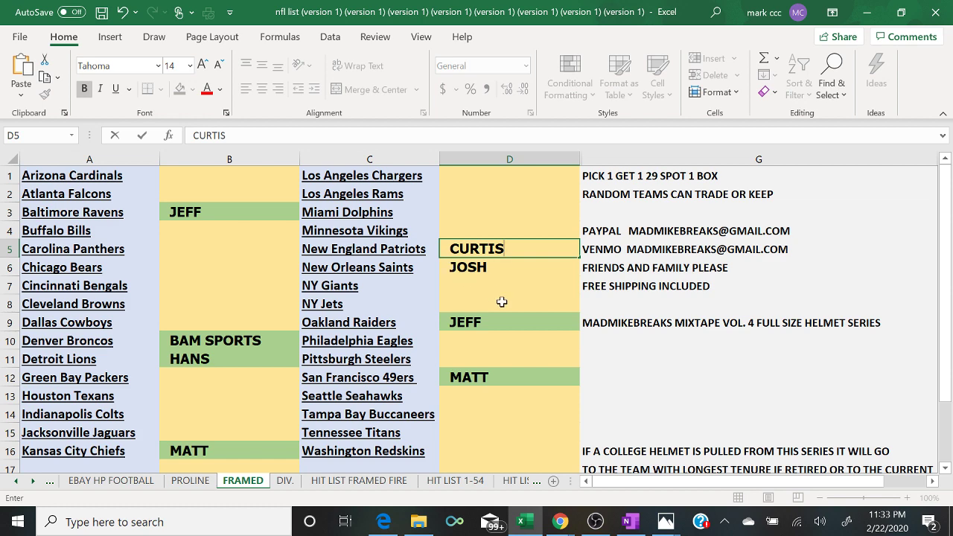
- Post 'CLOSED' in the live chat to close the framed break
{"action": "mouse_move", "coordinate": [560, 522]}
{"action": "left_click", "coordinate": [639, 481]}
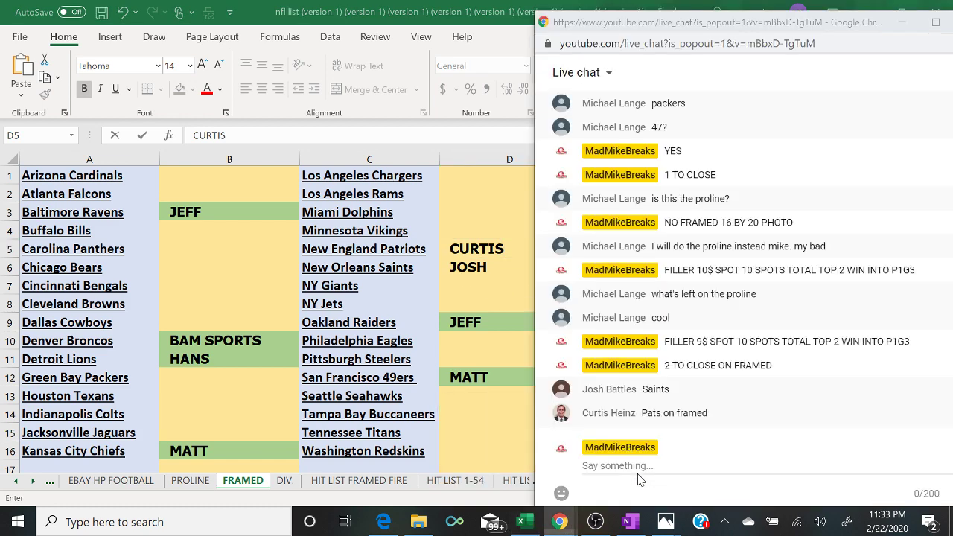
{"action": "type", "text": "CLSOE"}
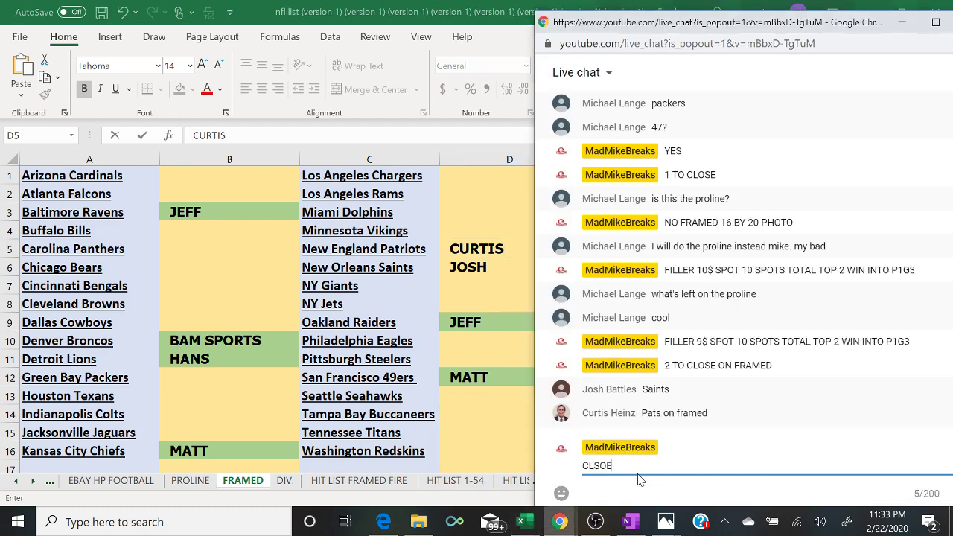
{"action": "key", "text": "BackSpace"}
{"action": "key", "text": "BackSpace"}
{"action": "key", "text": "BackSpace"}
{"action": "type", "text": "OSED"}
{"action": "key", "text": "Return"}
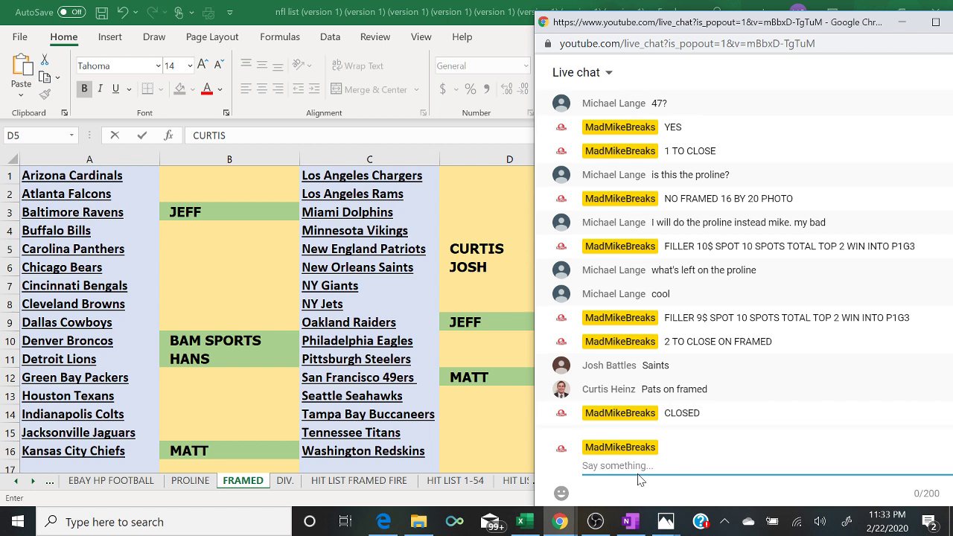
- Post 'PROLINE SER 3 HIT PARADE PICK 1 GET 3 51$ SPOT' in chat, then show the PROLINE sheet
{"action": "type", "text": "PROLINE"}
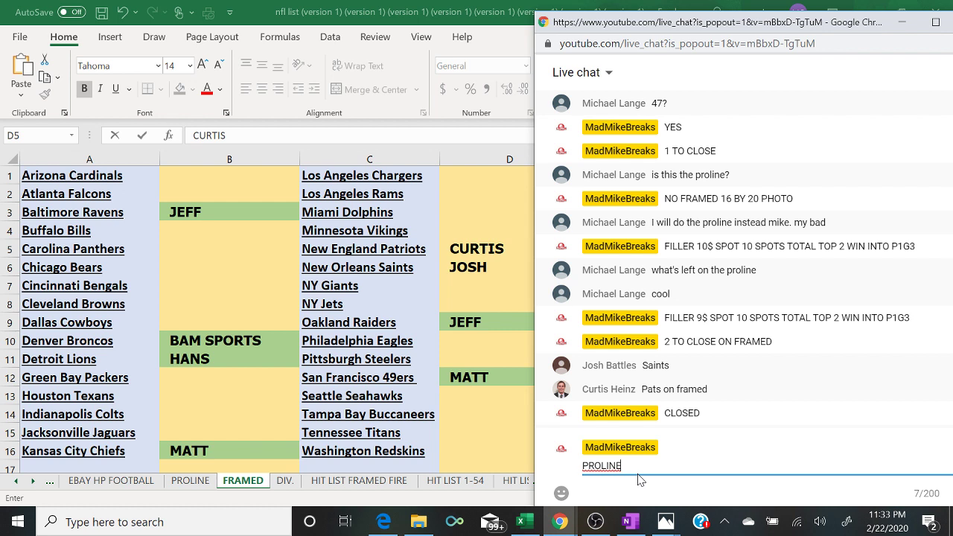
{"action": "type", "text": " SER 3 HIT PARADE P"}
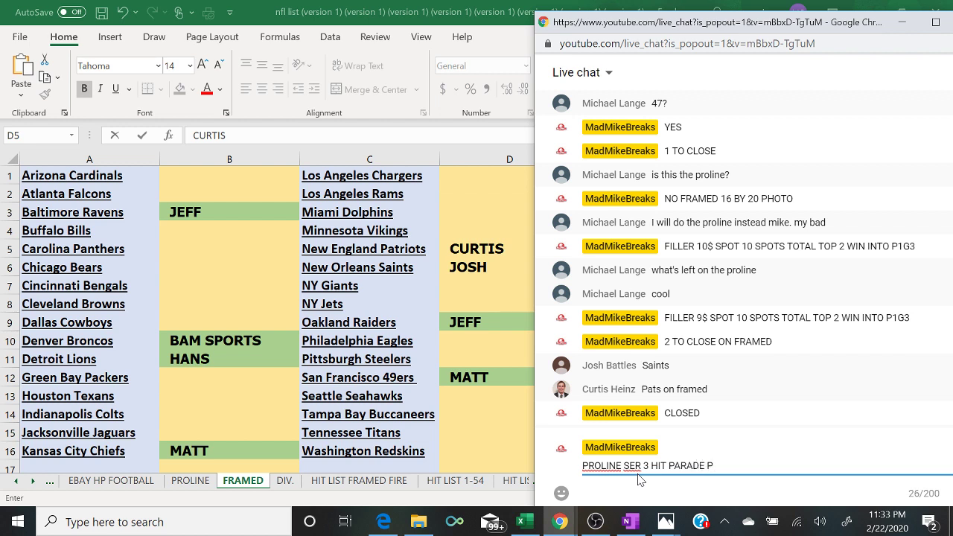
{"action": "type", "text": "ICK 1 GET 3 51$ SPOT"}
{"action": "key", "text": "Return"}
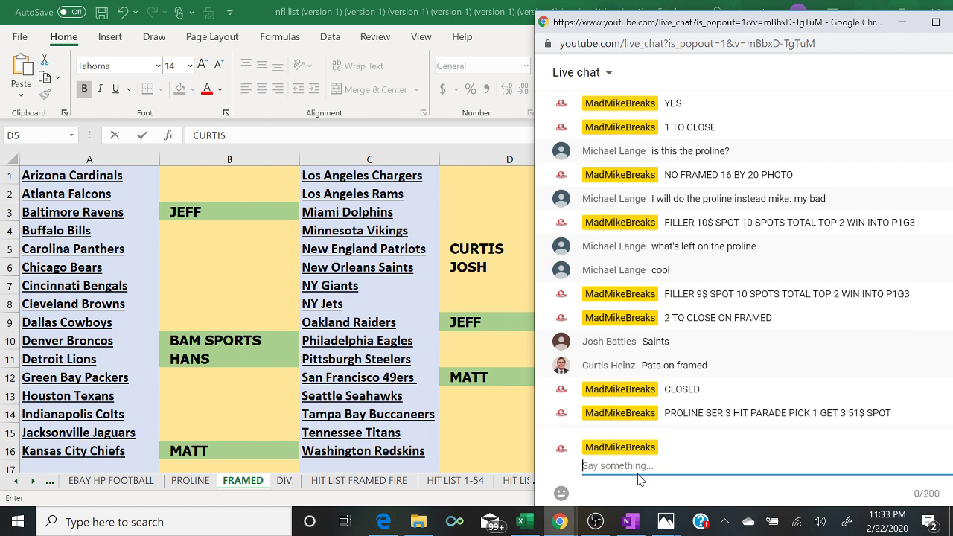
{"action": "left_click", "coordinate": [170, 481]}
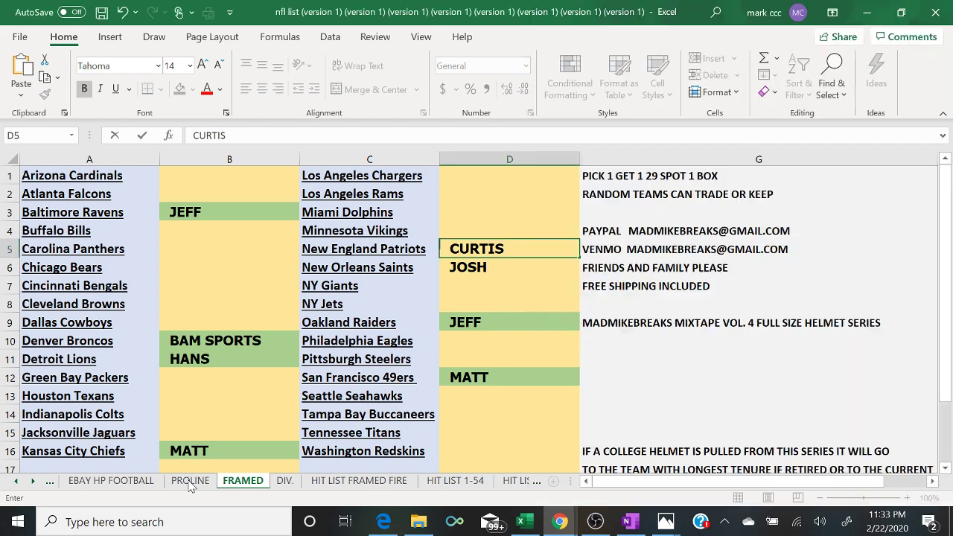
{"action": "left_click", "coordinate": [187, 480]}
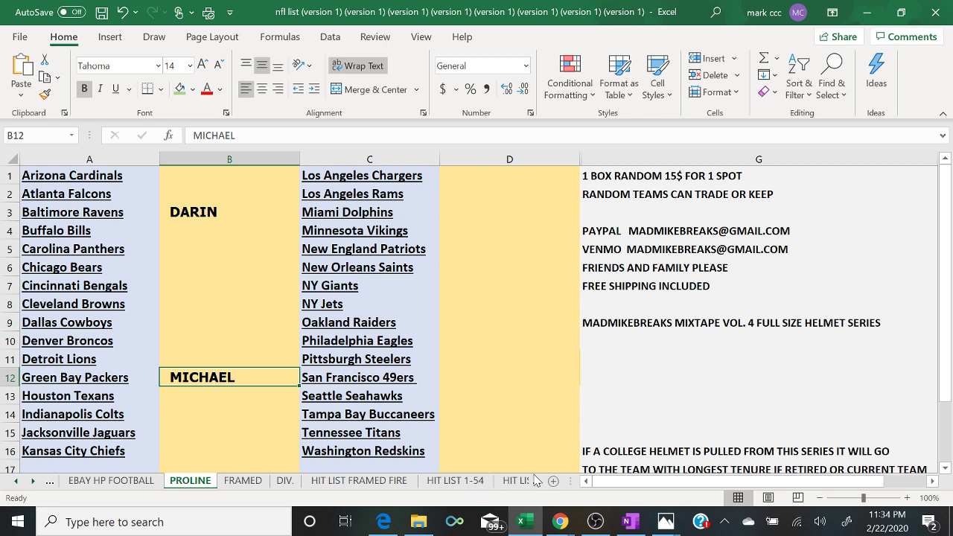
- Look through the HIT LIST FRAMED FIRE and PROLINE sheets, then settle on the FRAMED sheet
{"action": "left_click", "coordinate": [389, 481]}
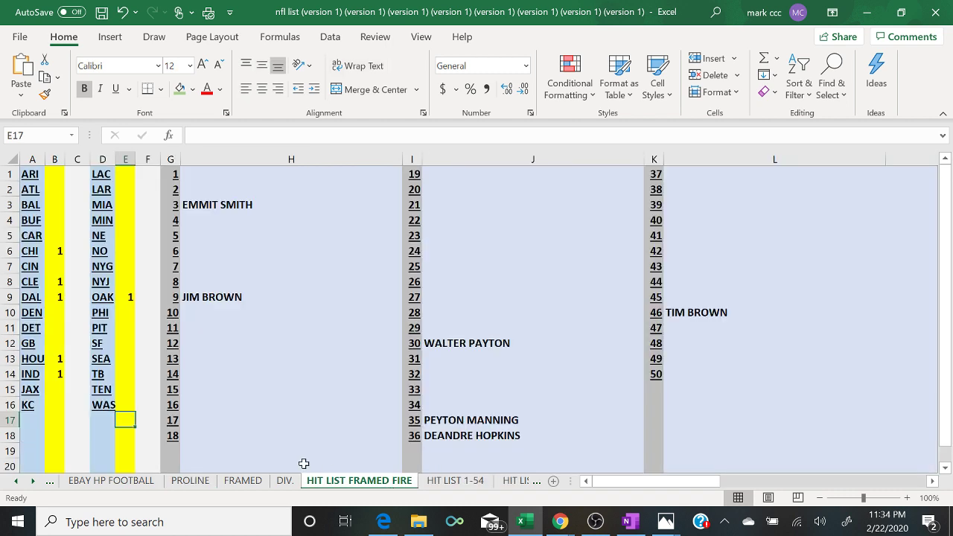
{"action": "left_click", "coordinate": [195, 484]}
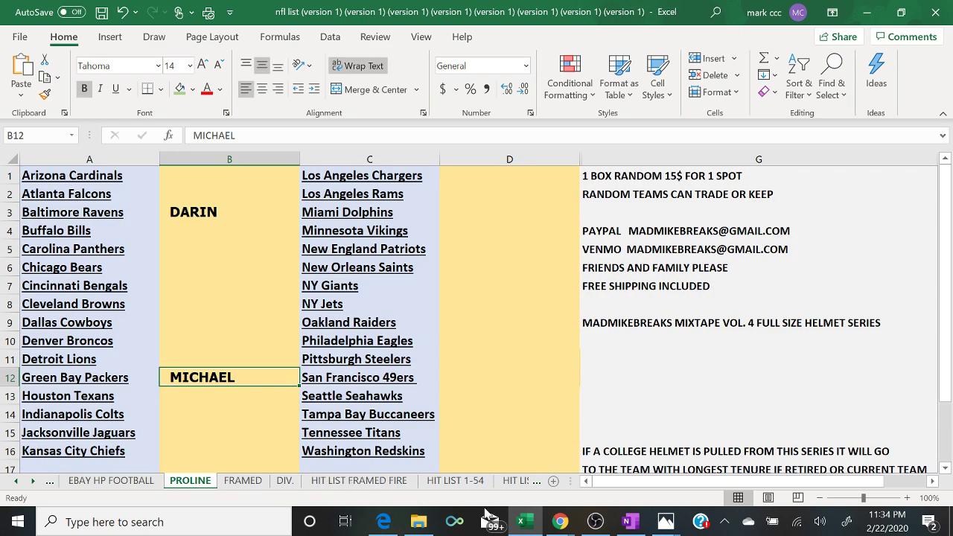
{"action": "mouse_move", "coordinate": [560, 522]}
{"action": "left_click", "coordinate": [633, 469]}
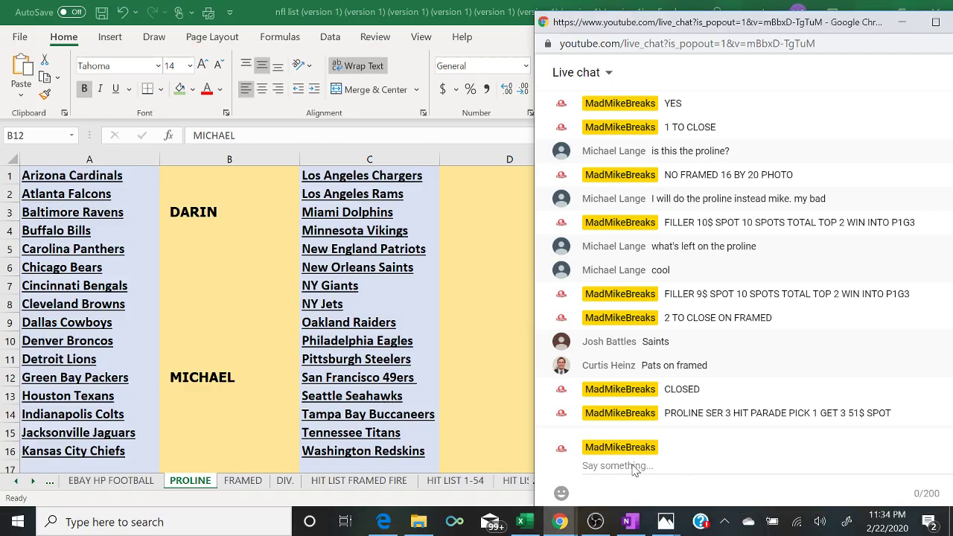
{"action": "left_click", "coordinate": [253, 484]}
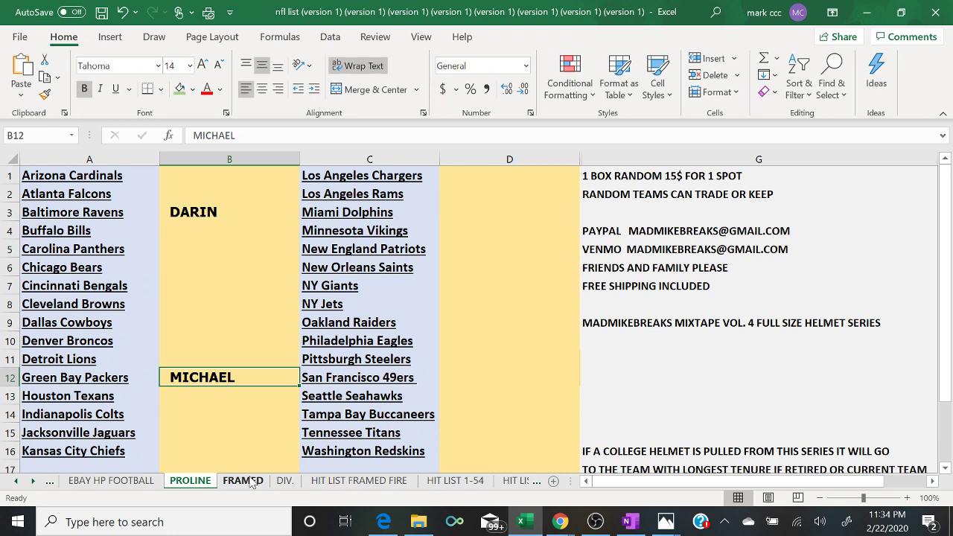
{"action": "left_click", "coordinate": [253, 484]}
- Check the YouTube live chat, then bring the RANDOM.ORG List Randomizer window forward
{"action": "mouse_move", "coordinate": [558, 525]}
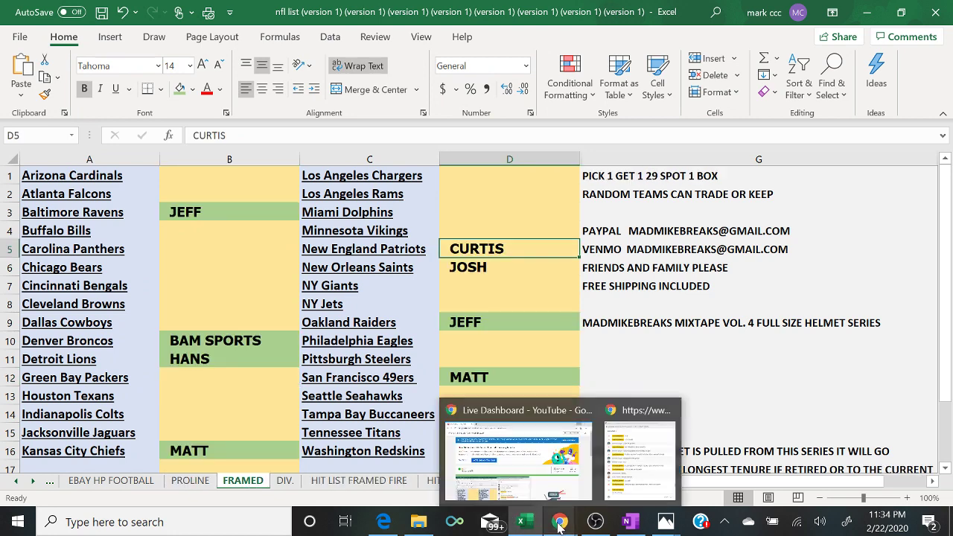
{"action": "left_click", "coordinate": [644, 463]}
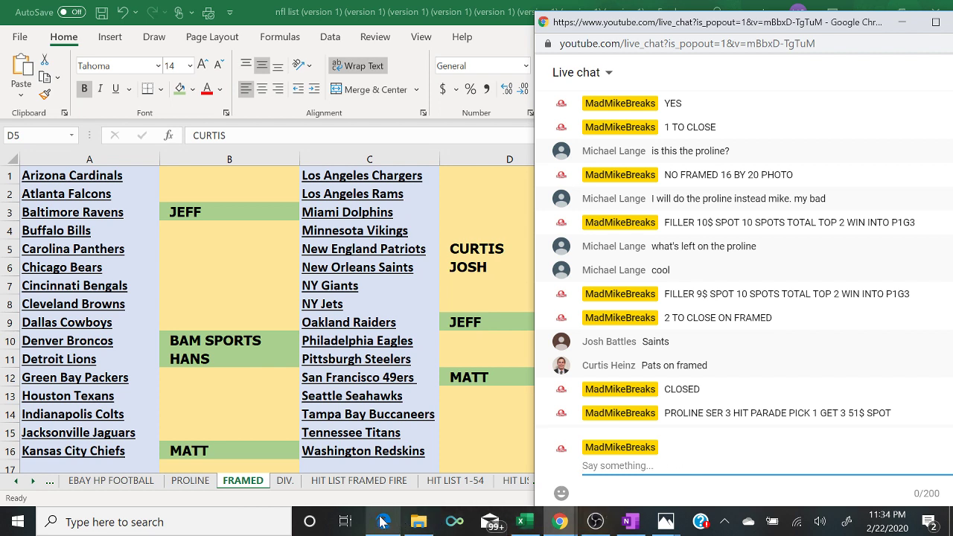
{"action": "mouse_move", "coordinate": [381, 521]}
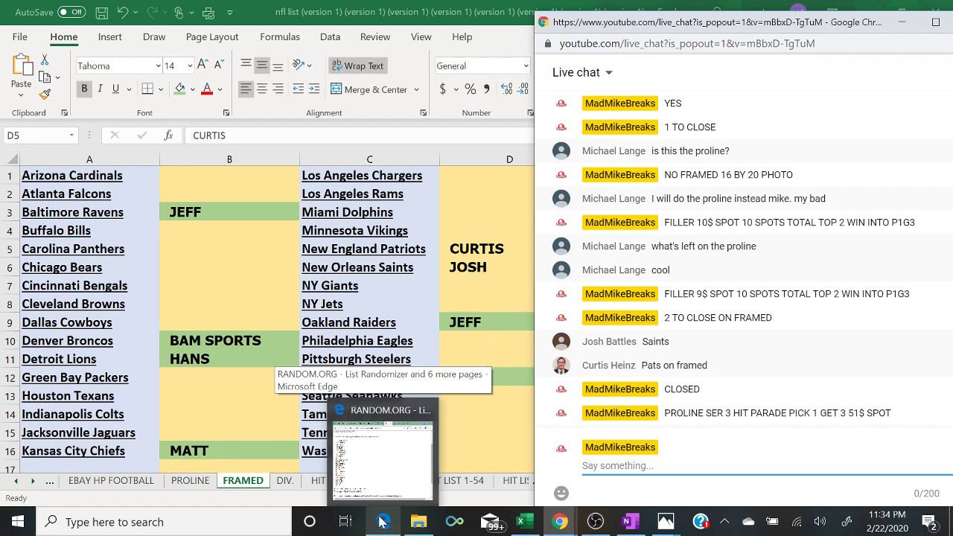
{"action": "left_click", "coordinate": [381, 521]}
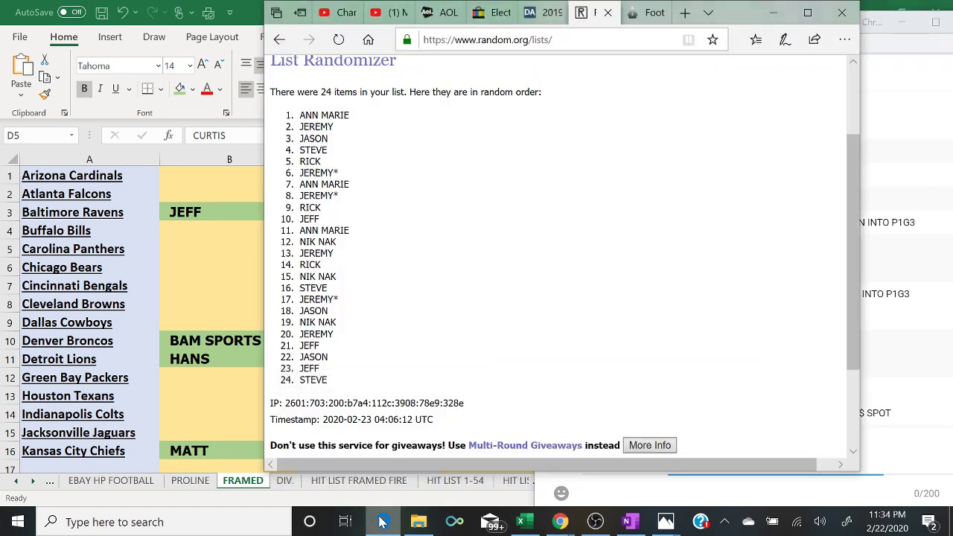
- Maximize the browser and start a fresh, empty RANDOM.ORG List Randomizer form
{"action": "left_click", "coordinate": [810, 13]}
{"action": "scroll", "coordinate": [357, 156], "scroll_direction": "up", "scroll_amount": 2}
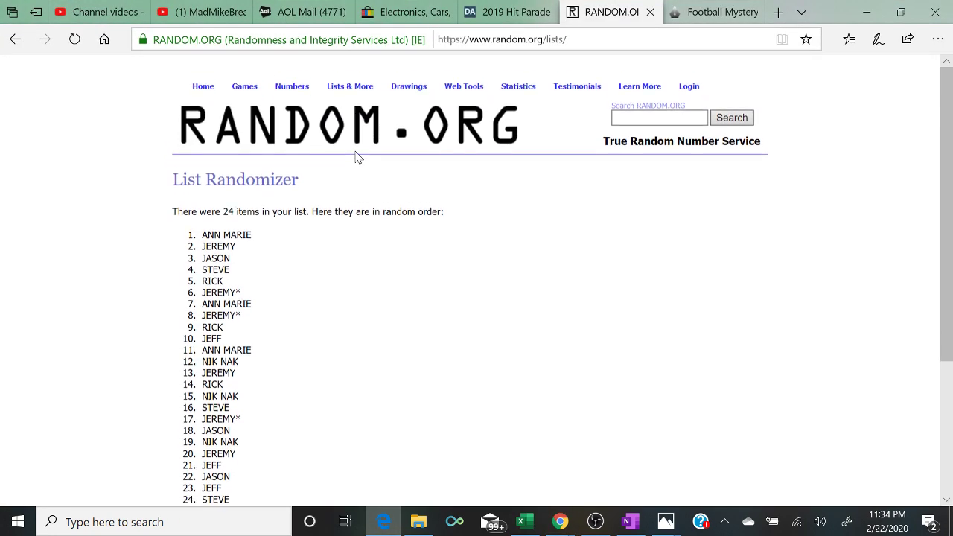
{"action": "mouse_move", "coordinate": [339, 82]}
{"action": "left_click", "coordinate": [347, 101]}
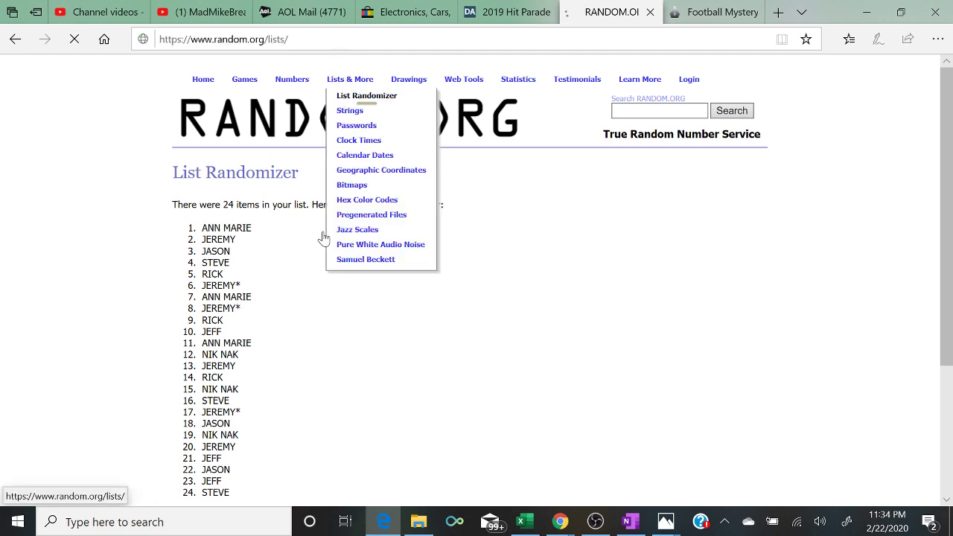
- Copy FRAMED column B into the list box and remove the blank lines between names
{"action": "key", "text": "alt+Tab"}
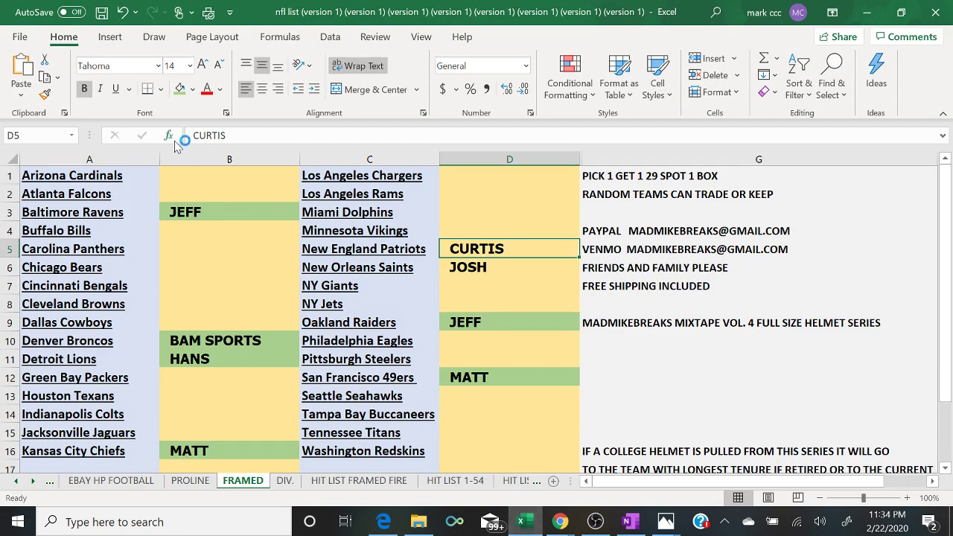
{"action": "left_click", "coordinate": [193, 158]}
{"action": "right_click", "coordinate": [192, 158]}
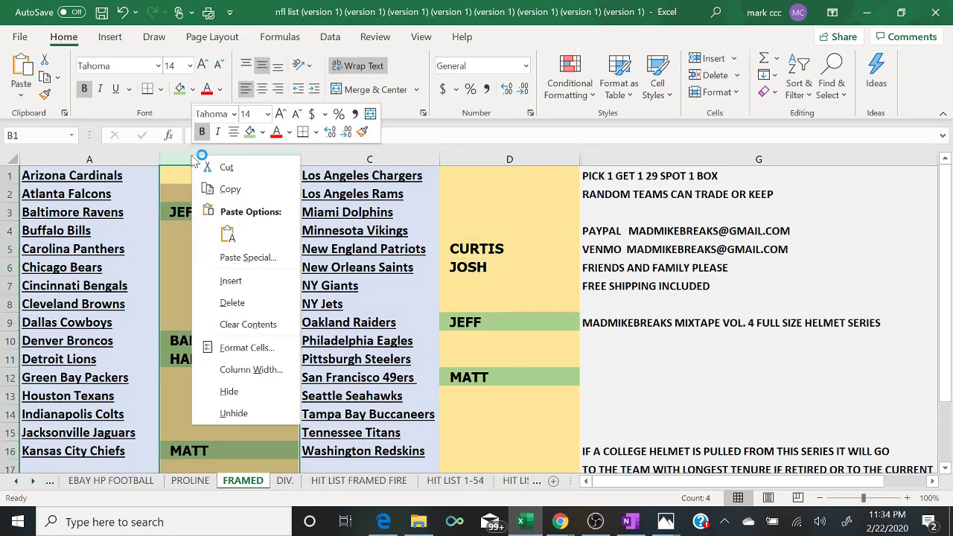
{"action": "left_click", "coordinate": [231, 189]}
{"action": "left_click", "coordinate": [397, 523]}
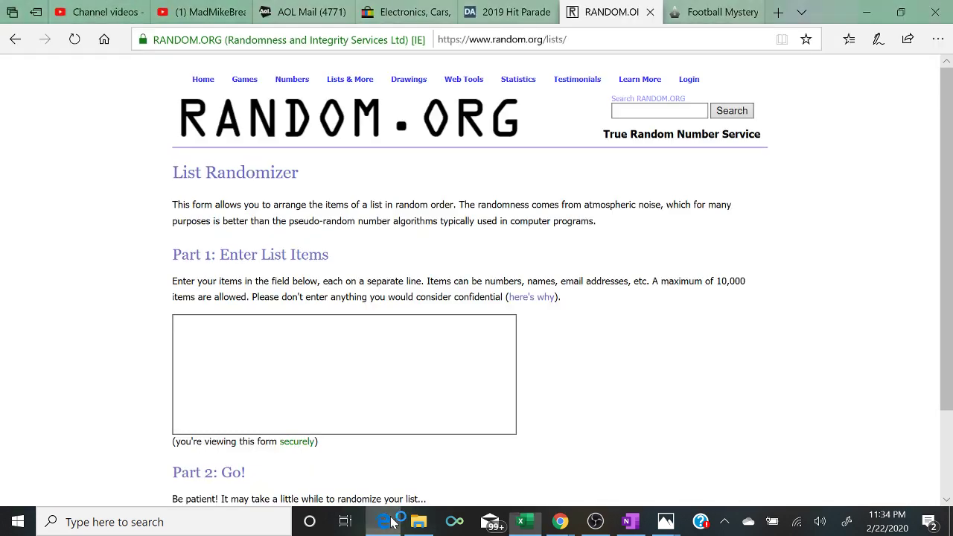
{"action": "left_click", "coordinate": [306, 380]}
{"action": "right_click", "coordinate": [306, 380]}
{"action": "left_click", "coordinate": [306, 381]}
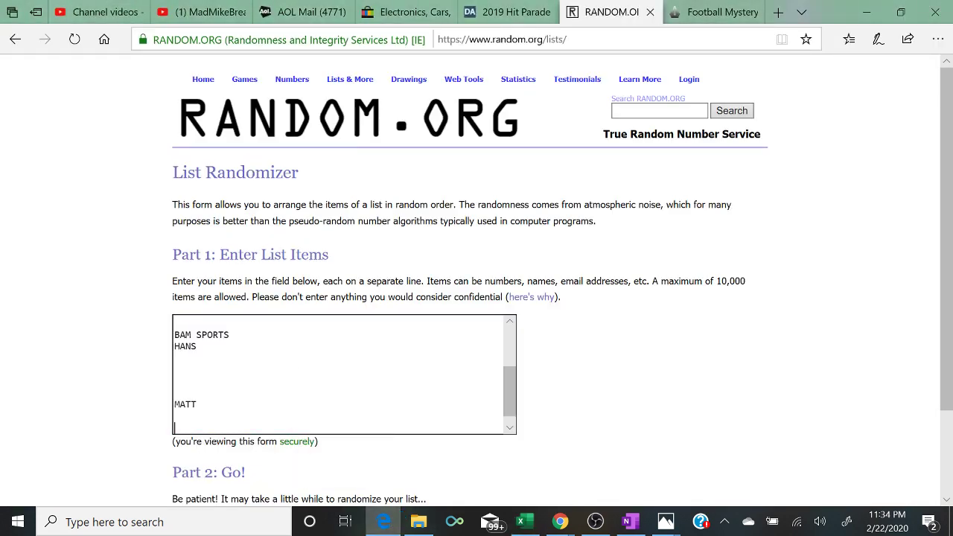
{"action": "key", "text": "BackSpace"}
{"action": "key", "text": "BackSpace"}
{"action": "key", "text": "BackSpace"}
{"action": "key", "text": "BackSpace"}
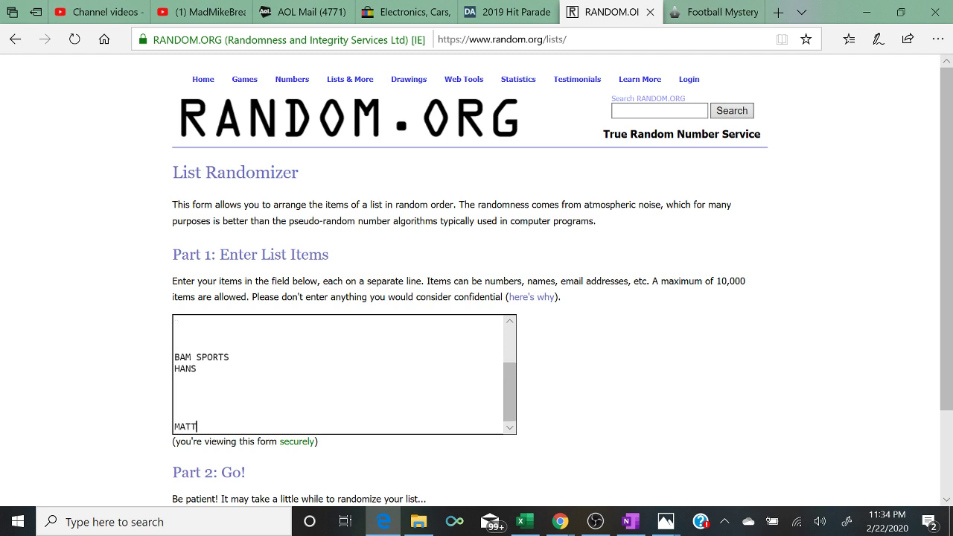
{"action": "key", "text": "Up"}
{"action": "key", "text": "Up"}
{"action": "key", "text": "Up"}
{"action": "key", "text": "BackSpace"}
{"action": "key", "text": "BackSpace"}
{"action": "key", "text": "BackSpace"}
{"action": "key", "text": "BackSpace"}
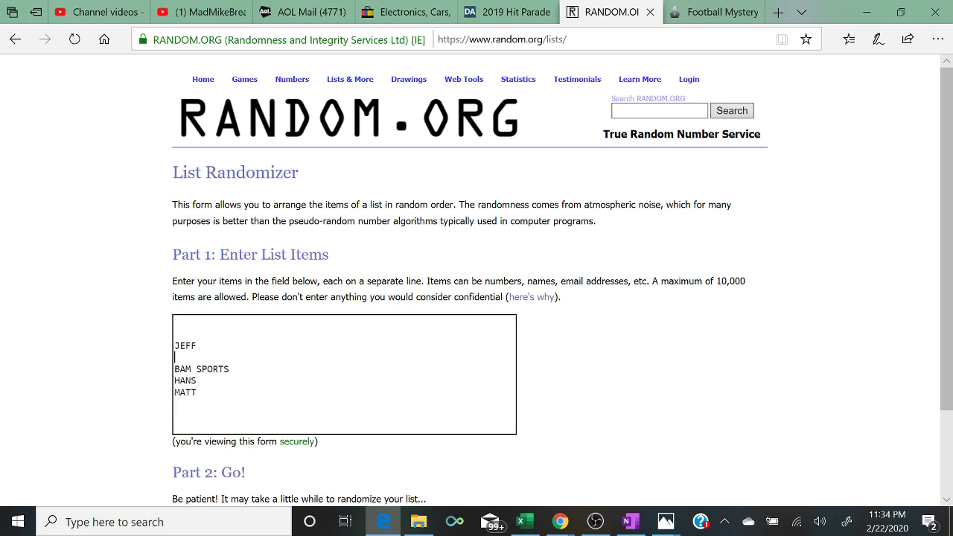
{"action": "key", "text": "Up"}
{"action": "key", "text": "Up"}
{"action": "key", "text": "Delete"}
{"action": "key", "text": "Delete"}
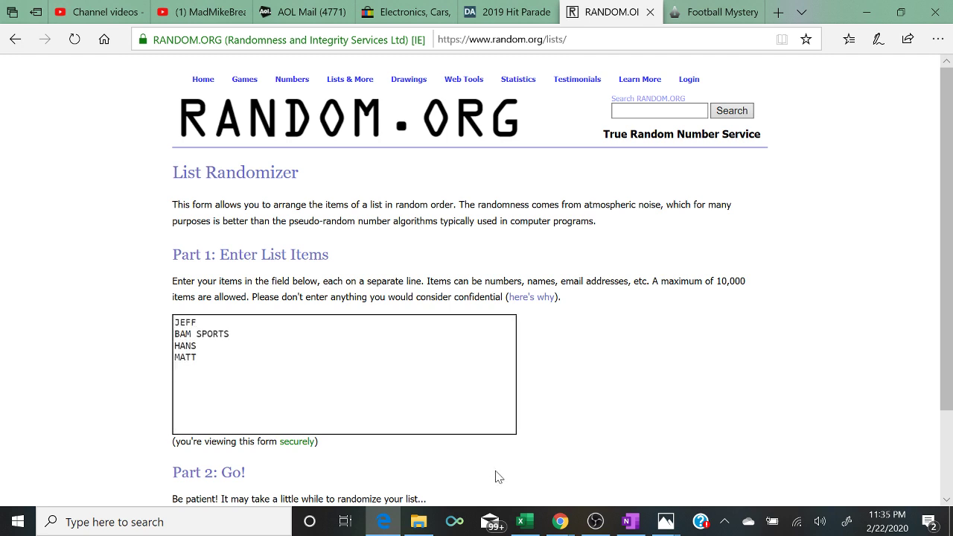
- Paste FRAMED column D below the list and close the remaining gaps
{"action": "left_click", "coordinate": [525, 521]}
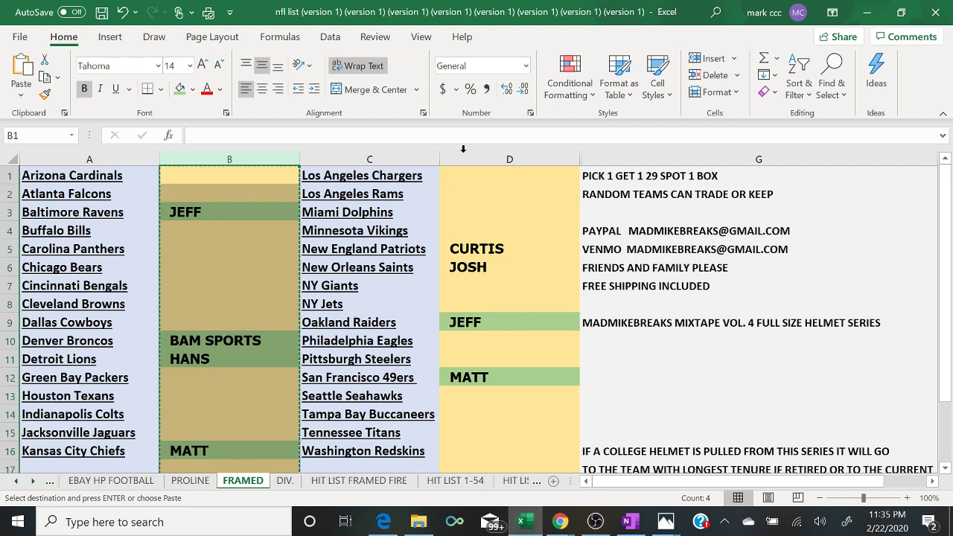
{"action": "left_click", "coordinate": [463, 153]}
{"action": "right_click", "coordinate": [469, 160]}
{"action": "left_click", "coordinate": [513, 192]}
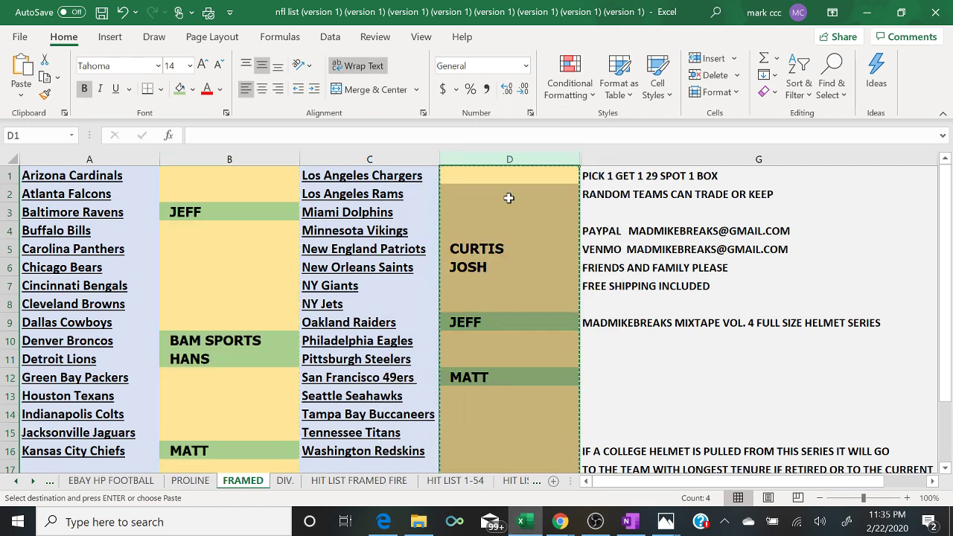
{"action": "left_click", "coordinate": [383, 521]}
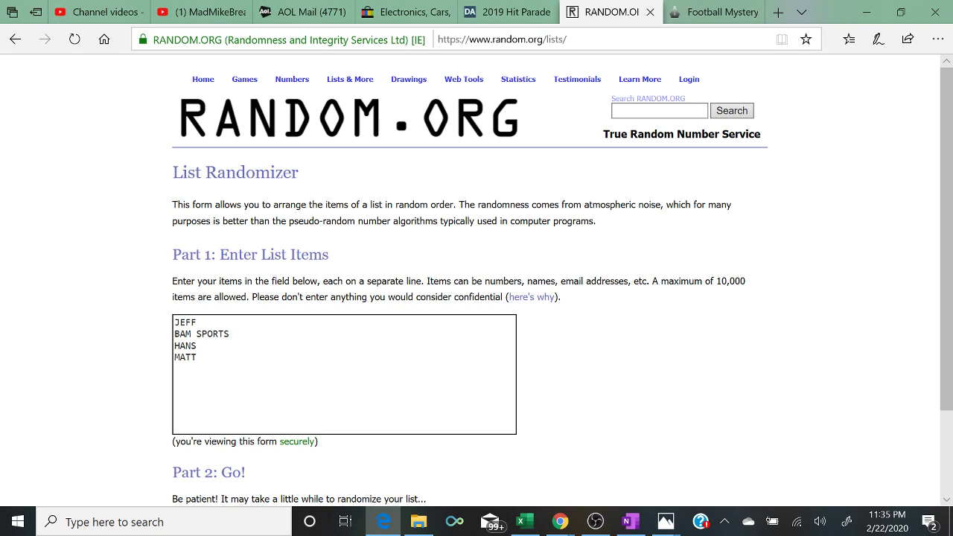
{"action": "right_click", "coordinate": [216, 351]}
{"action": "left_click", "coordinate": [234, 374]}
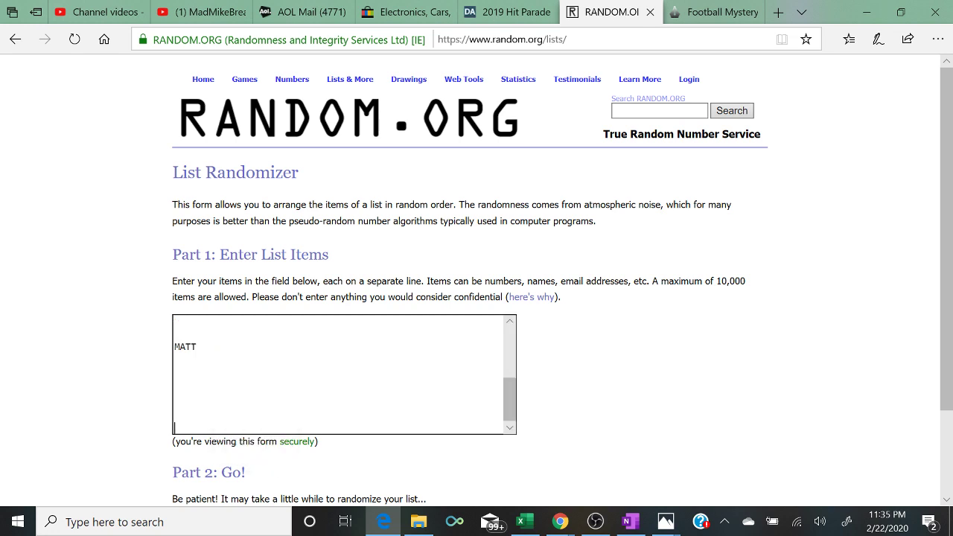
{"action": "key", "text": "BackSpace"}
{"action": "key", "text": "BackSpace"}
{"action": "key", "text": "BackSpace"}
{"action": "key", "text": "BackSpace"}
{"action": "key", "text": "BackSpace"}
{"action": "key", "text": "BackSpace"}
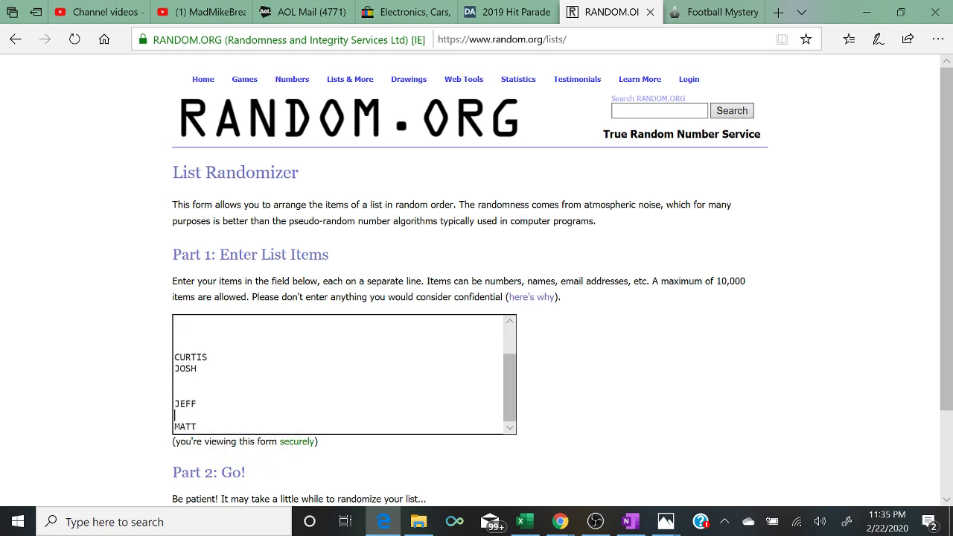
{"action": "key", "text": "BackSpace"}
{"action": "left_click", "coordinate": [176, 380]}
{"action": "key", "text": "BackSpace"}
{"action": "key", "text": "BackSpace"}
{"action": "key", "text": "BackSpace"}
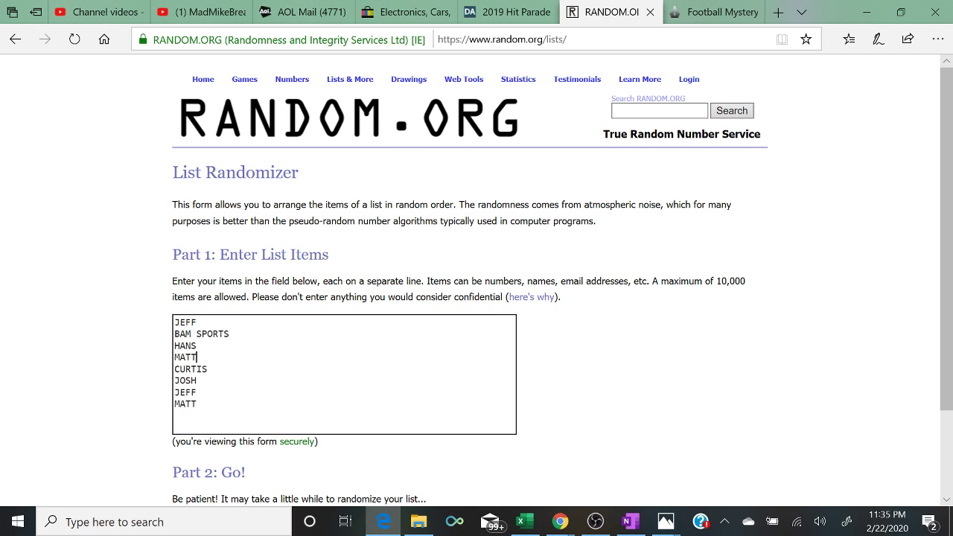
- Copy the eight names and paste them twice more to build a 24-name list
{"action": "key", "text": "ctrl+a"}
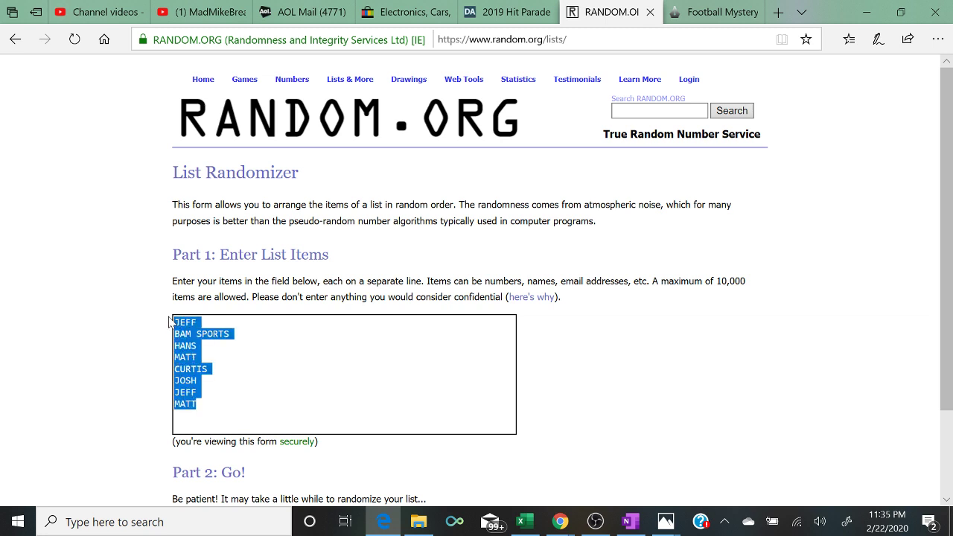
{"action": "right_click", "coordinate": [182, 331]}
{"action": "left_click", "coordinate": [224, 343]}
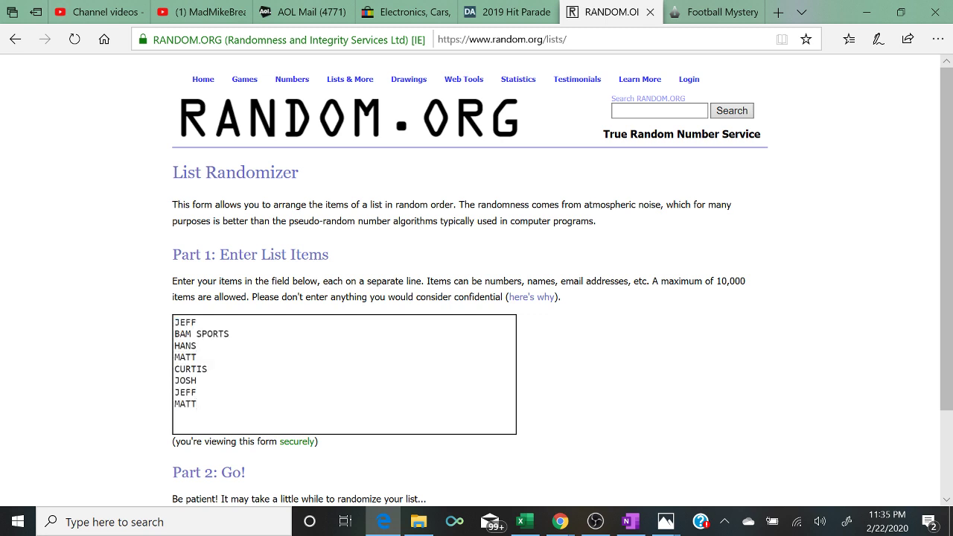
{"action": "right_click", "coordinate": [211, 409]}
{"action": "left_click", "coordinate": [224, 418]}
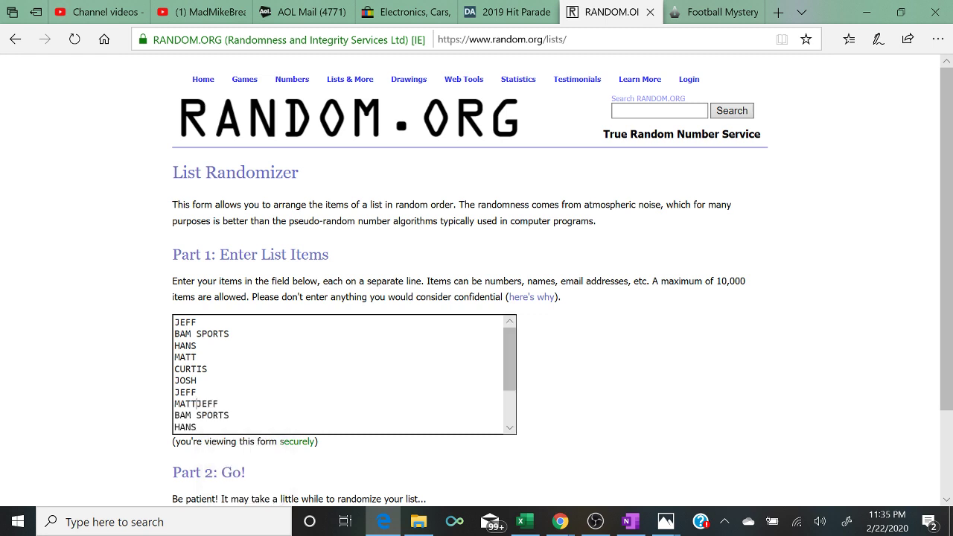
{"action": "key", "text": "Return"}
{"action": "key", "text": "ctrl+End"}
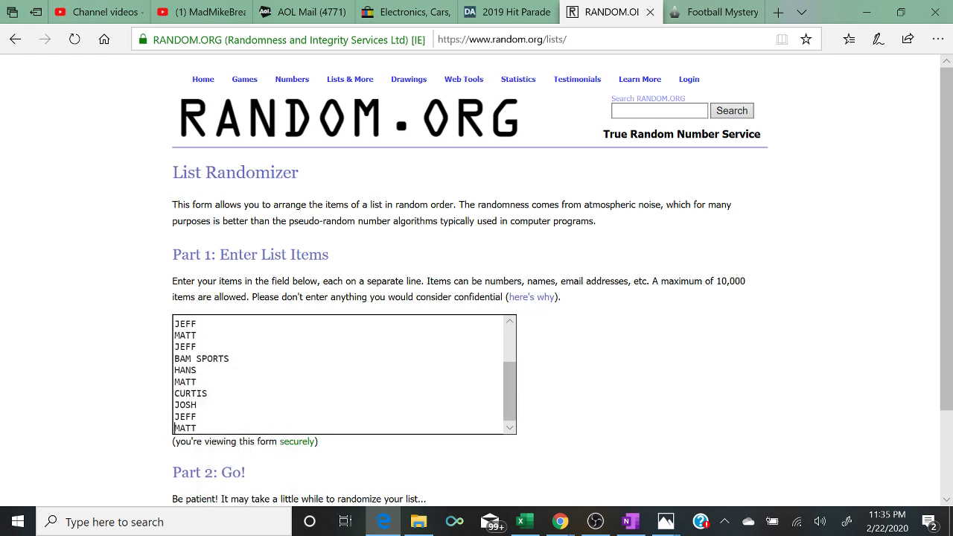
{"action": "right_click", "coordinate": [206, 425]}
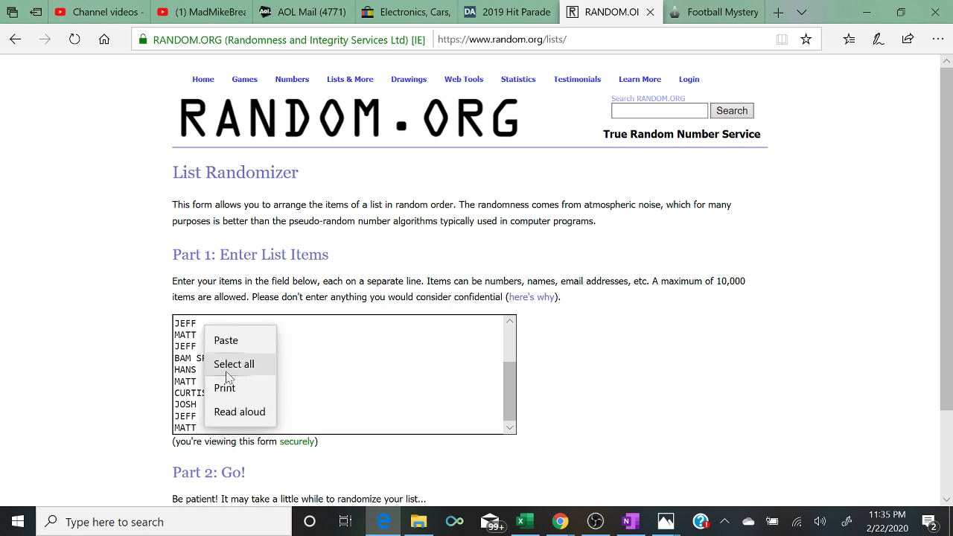
{"action": "left_click", "coordinate": [226, 340]}
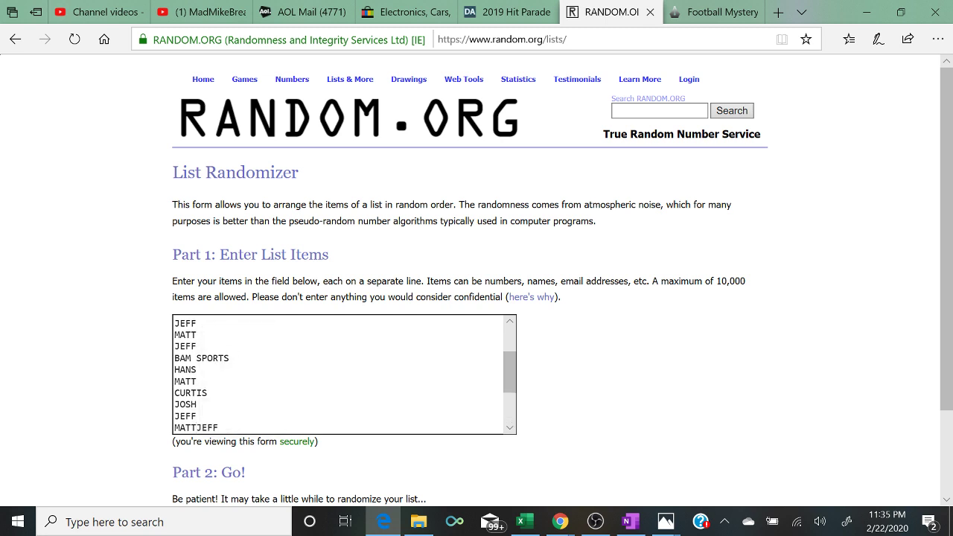
{"action": "key", "text": "Down"}
{"action": "key", "text": "Down"}
{"action": "key", "text": "Down"}
{"action": "key", "text": "Down"}
{"action": "key", "text": "Down"}
{"action": "key", "text": "Down"}
{"action": "key", "text": "Down"}
{"action": "key", "text": "Down"}
{"action": "key", "text": "Down"}
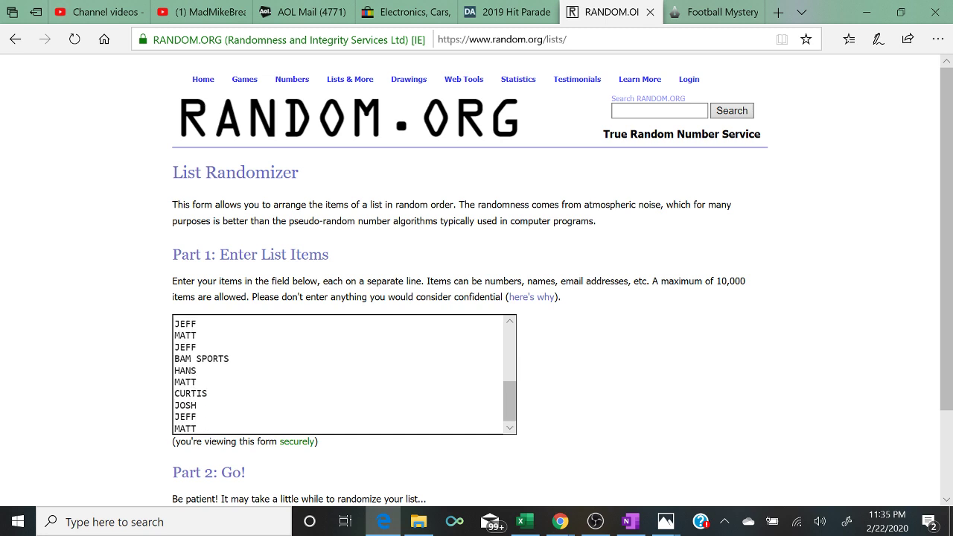
{"action": "key", "text": "Down"}
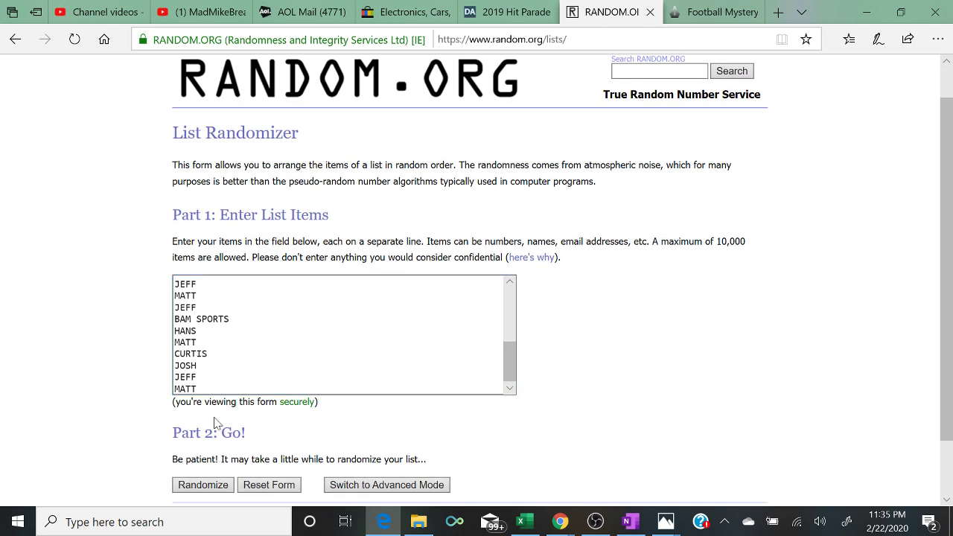
- Randomize the list, reshuffle it until it shows five randomizations, and highlight that line
{"action": "left_click", "coordinate": [203, 485]}
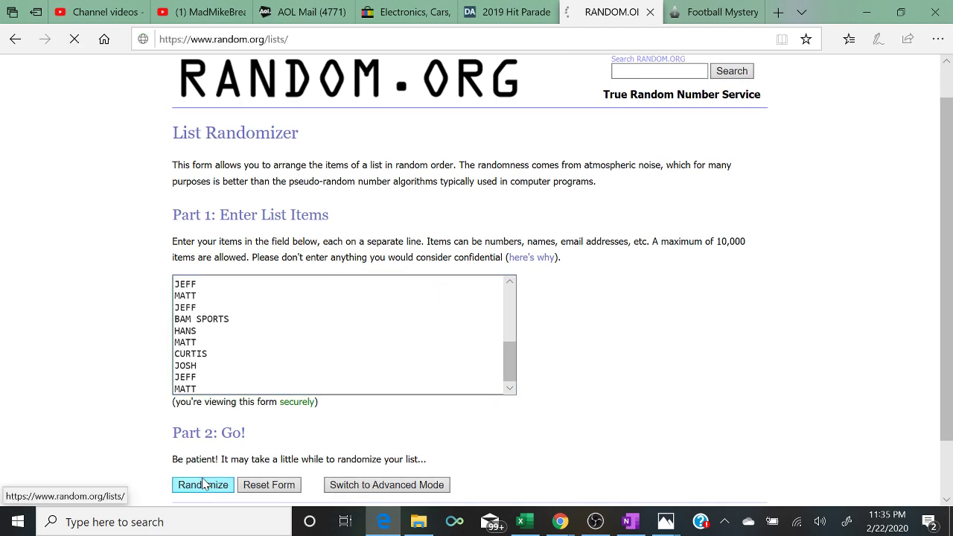
{"action": "scroll", "coordinate": [203, 485], "scroll_direction": "down", "scroll_amount": 2}
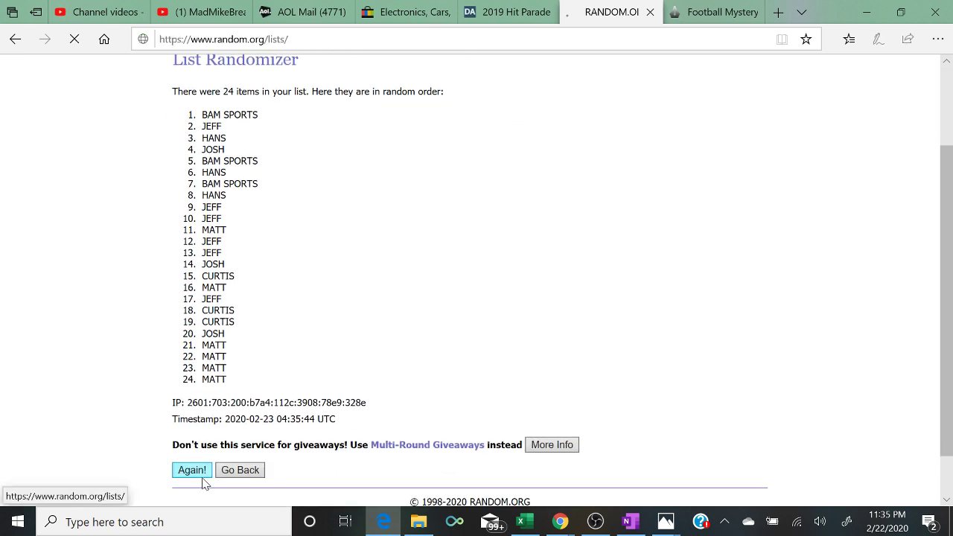
{"action": "scroll", "coordinate": [204, 482], "scroll_direction": "down", "scroll_amount": 3}
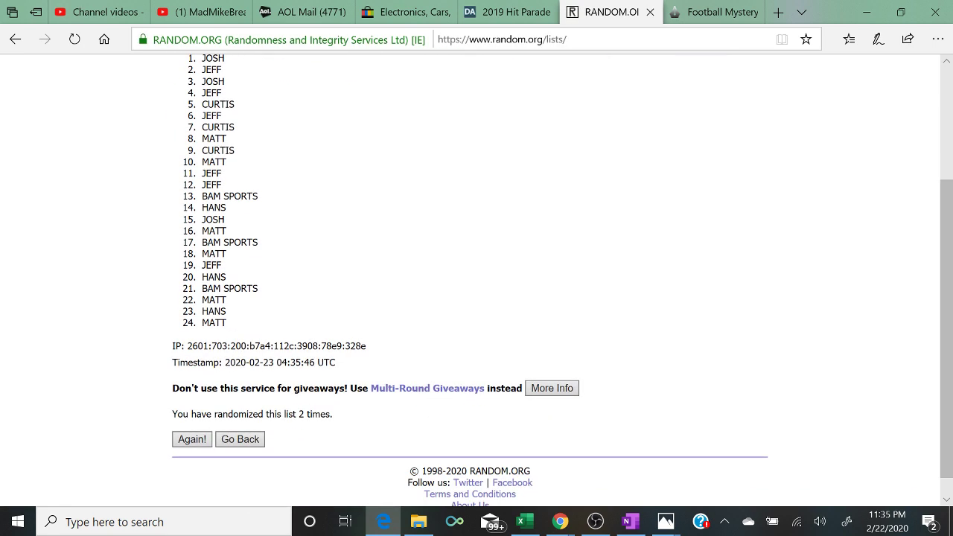
{"action": "left_click", "coordinate": [188, 441]}
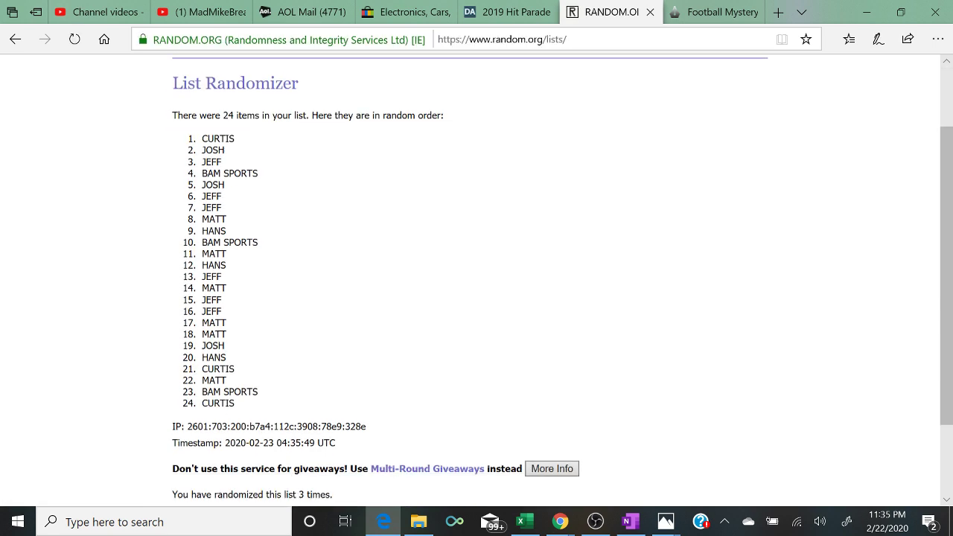
{"action": "scroll", "coordinate": [187, 446], "scroll_direction": "down", "scroll_amount": 2}
{"action": "left_click", "coordinate": [187, 442]}
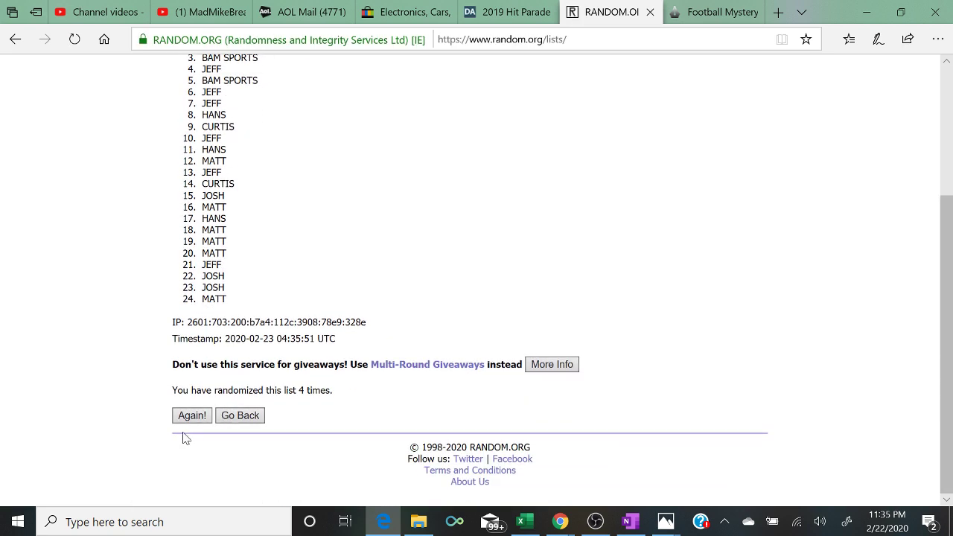
{"action": "left_click", "coordinate": [185, 417]}
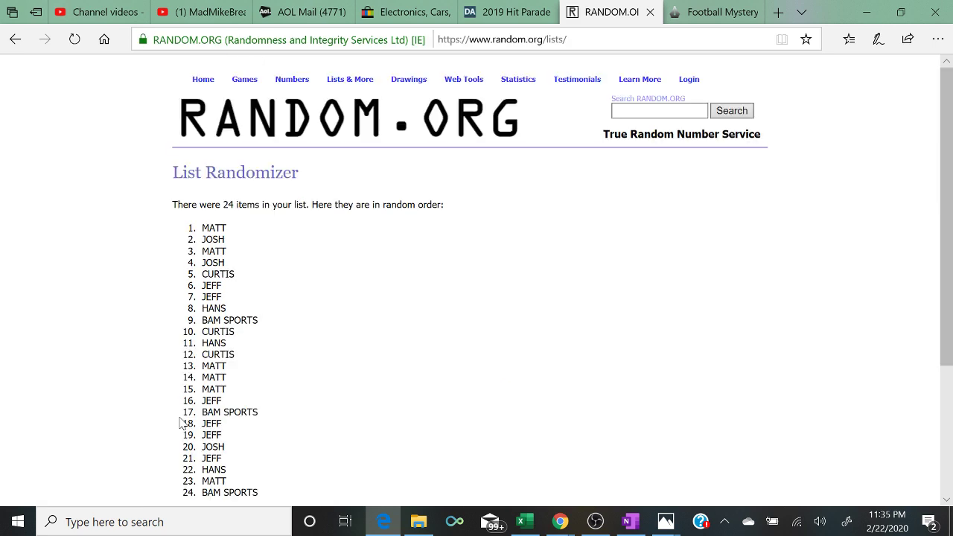
{"action": "scroll", "coordinate": [181, 423], "scroll_direction": "down", "scroll_amount": 2}
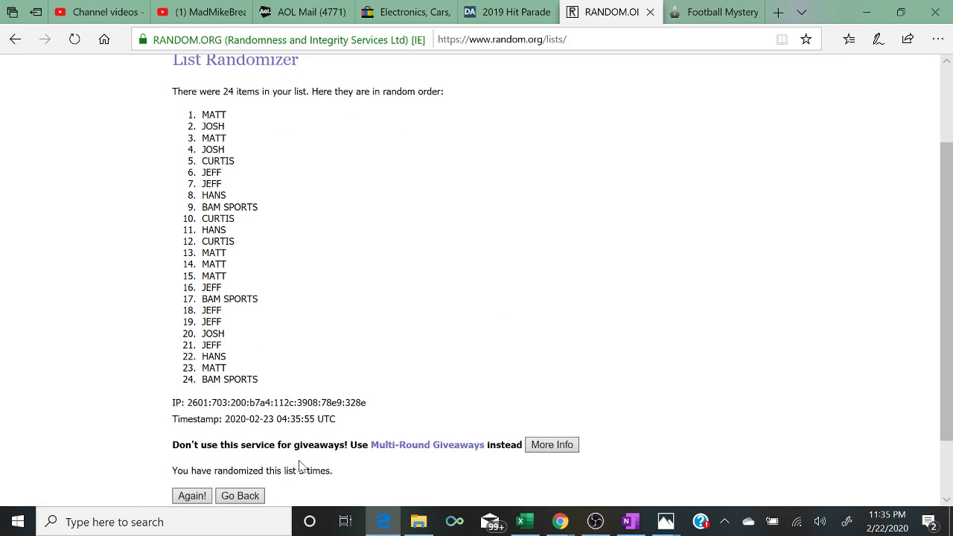
{"action": "left_click_drag", "start_coordinate": [337, 477], "coordinate": [82, 480]}
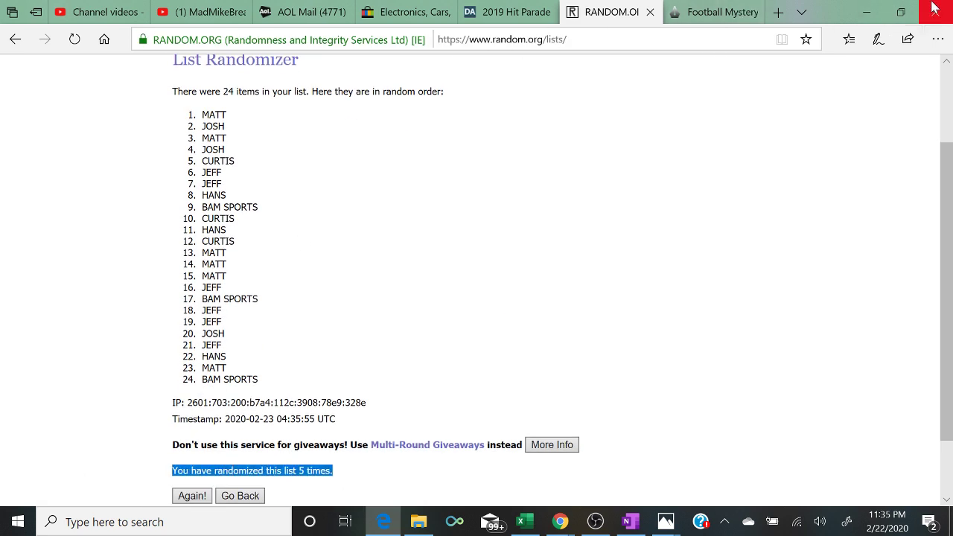
- Restore the browser window and enter the first three shuffled buyer names into B1–B3
{"action": "left_click", "coordinate": [902, 13]}
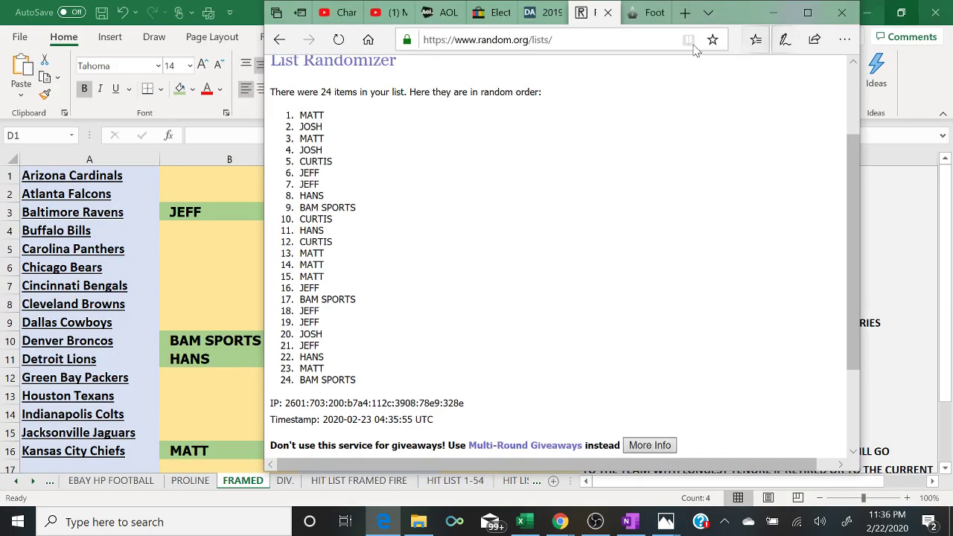
{"action": "left_click", "coordinate": [212, 179]}
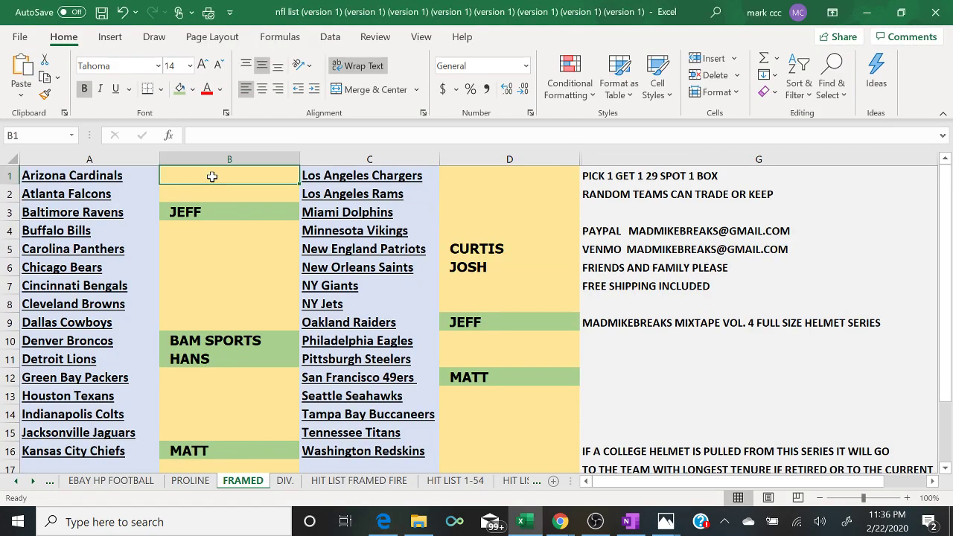
{"action": "type", "text": "MATT"}
{"action": "key", "text": "Return"}
{"action": "type", "text": "JEFF"}
{"action": "key", "text": "BackSpace"}
{"action": "key", "text": "BackSpace"}
{"action": "key", "text": "BackSpace"}
{"action": "type", "text": "SO"}
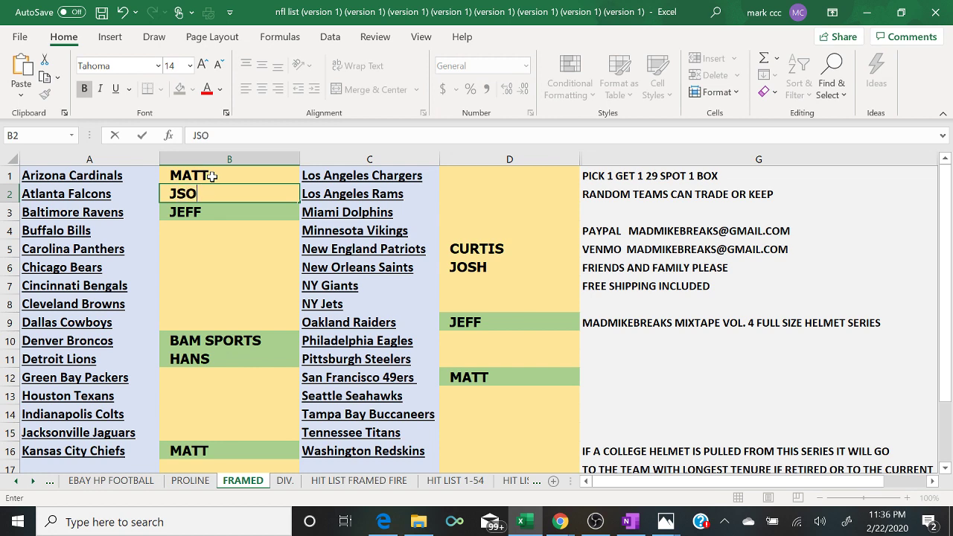
{"action": "key", "text": "BackSpace"}
{"action": "key", "text": "BackSpace"}
{"action": "type", "text": "OSH"}
{"action": "key", "text": "Return"}
{"action": "type", "text": "JEFF"}
{"action": "key", "text": "Return"}
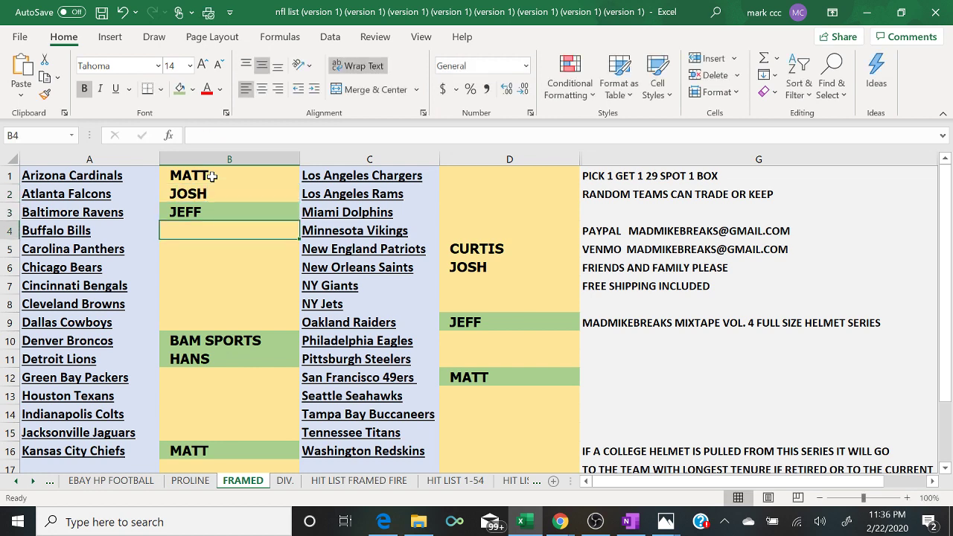
- Enter the next five shuffled buyer names into B4–B8, following the random.org list
{"action": "left_click", "coordinate": [385, 524]}
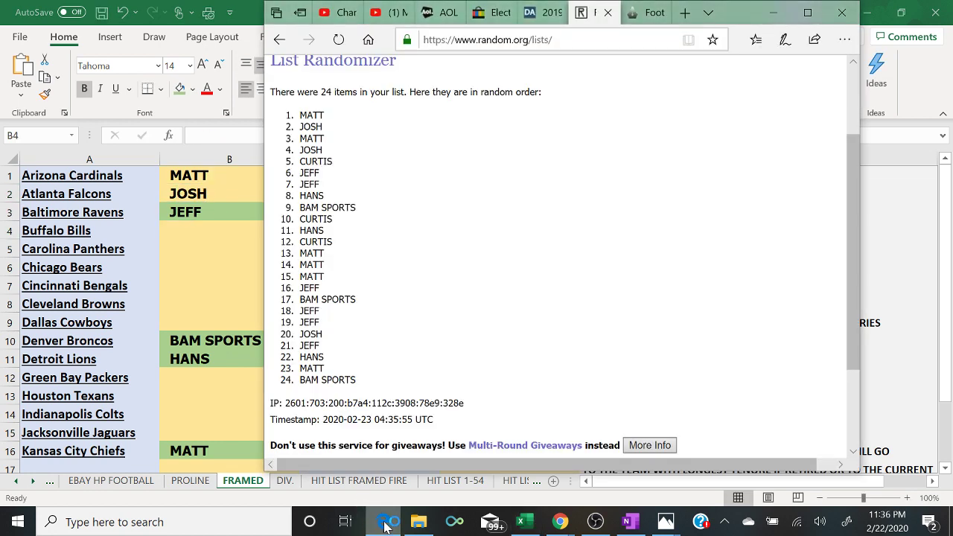
{"action": "left_click", "coordinate": [384, 523]}
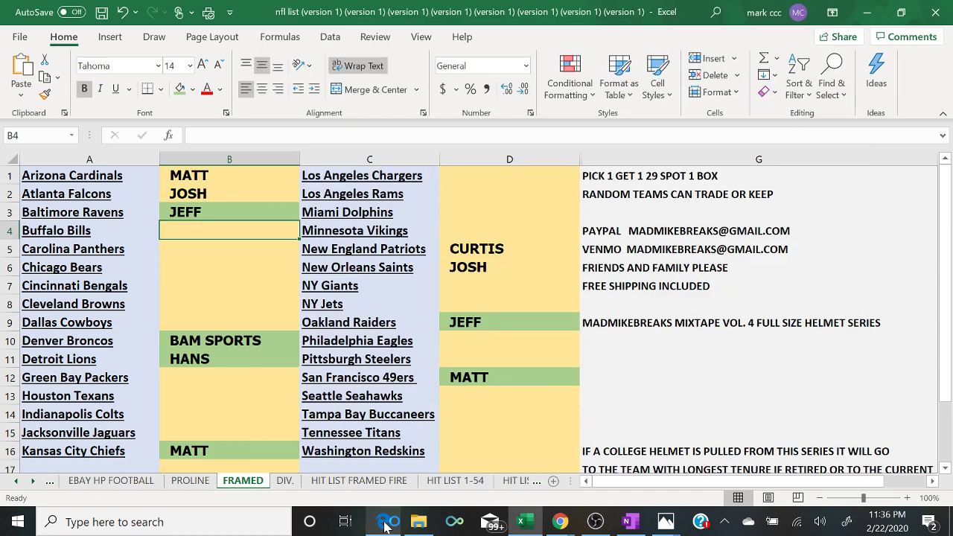
{"action": "type", "text": "MATT"}
{"action": "key", "text": "Return"}
{"action": "type", "text": "JOSH"}
{"action": "key", "text": "Return"}
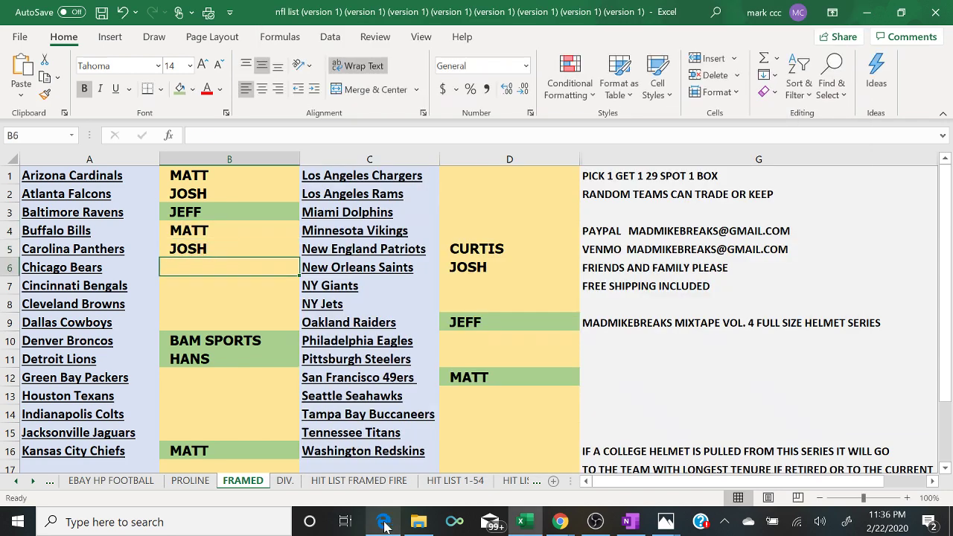
{"action": "left_click", "coordinate": [385, 524]}
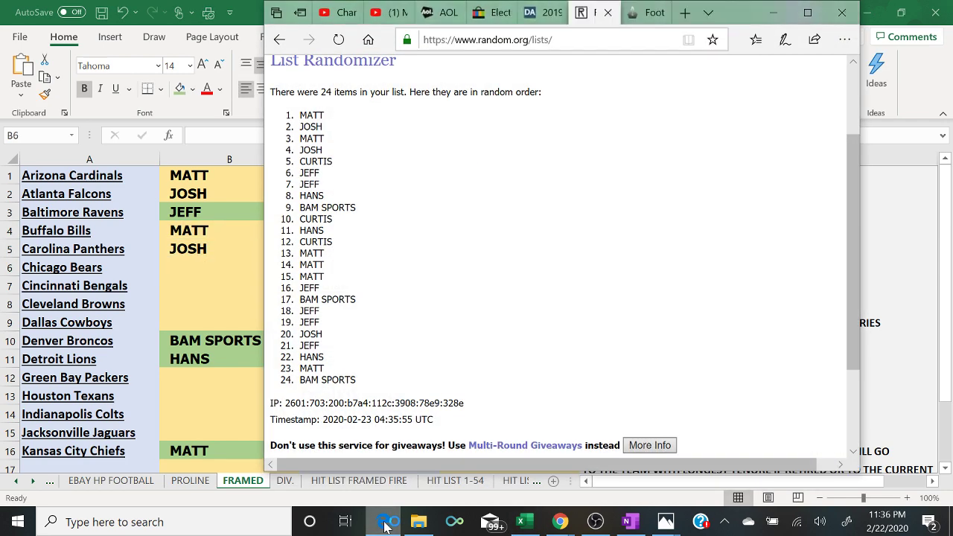
{"action": "left_click", "coordinate": [384, 524]}
{"action": "type", "text": "CURTIS"}
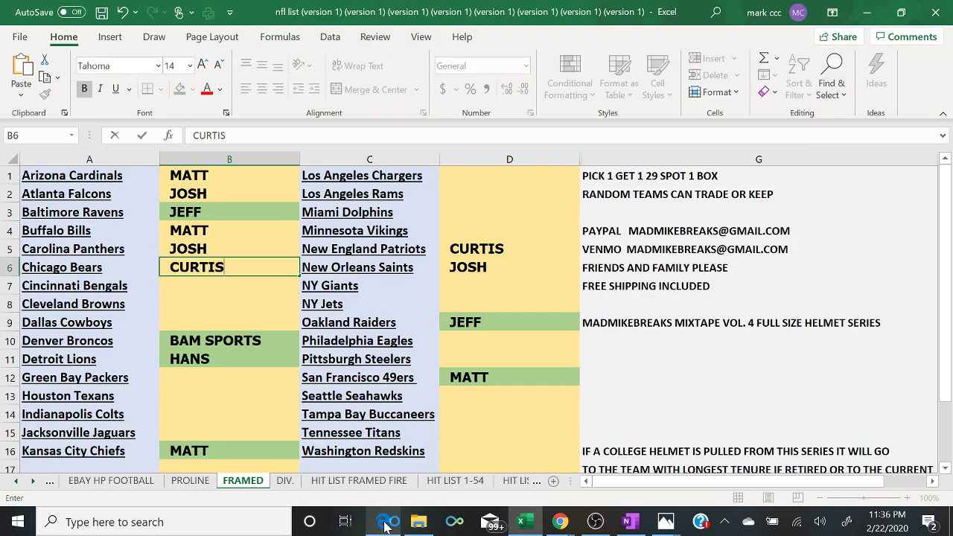
{"action": "key", "text": "Return"}
{"action": "type", "text": "JEFF"}
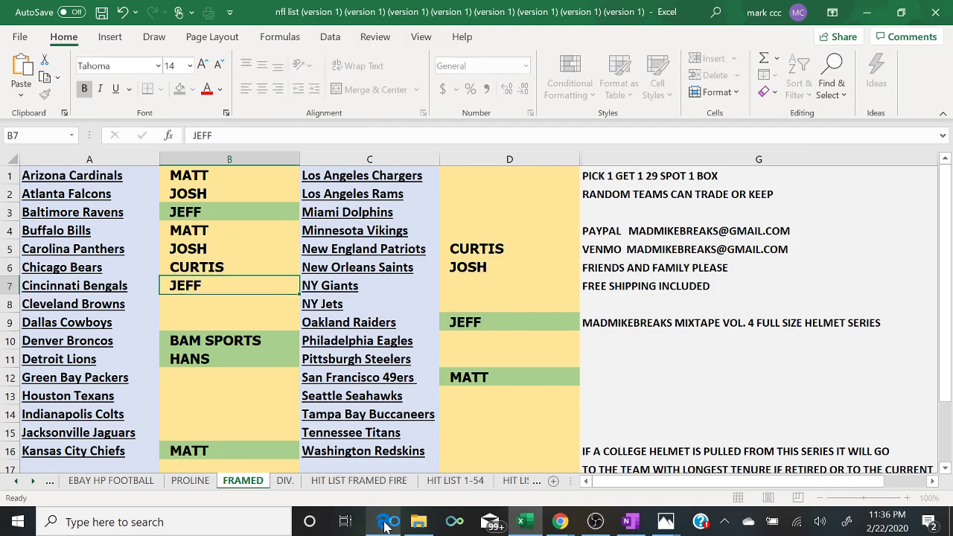
{"action": "key", "text": "Return"}
{"action": "type", "text": "JEFF"}
{"action": "key", "text": "Return"}
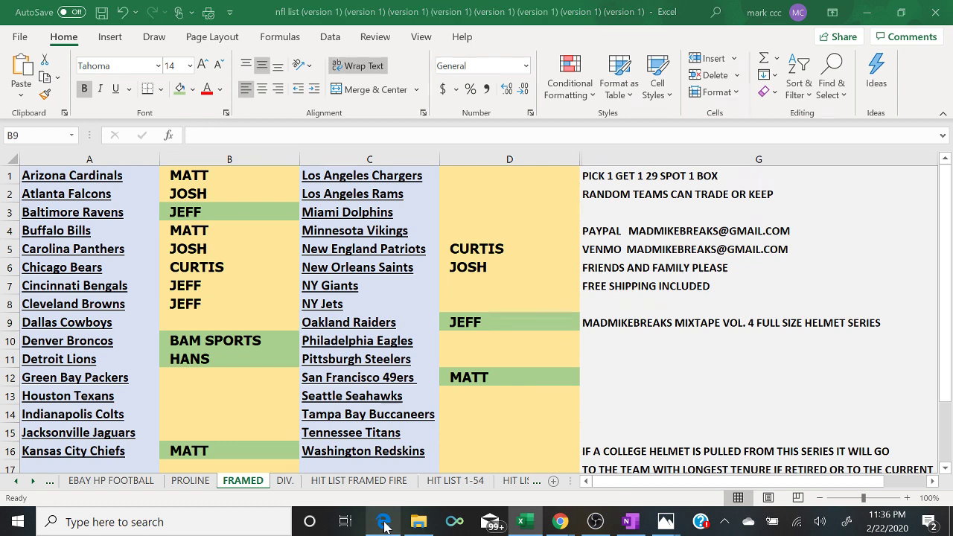
- Fill B9 and B12–B15 with the remaining buyer names from the shuffled list
{"action": "left_click", "coordinate": [384, 524]}
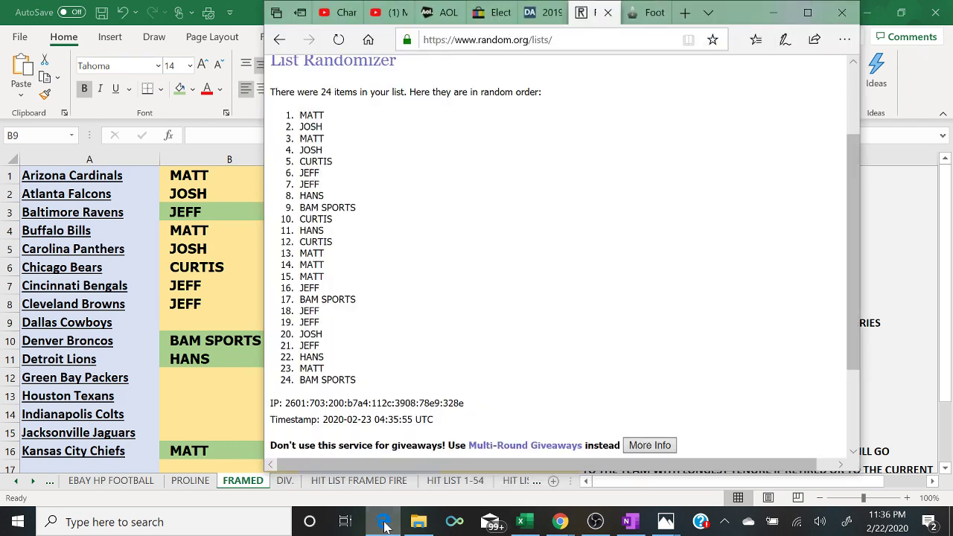
{"action": "left_click", "coordinate": [384, 524]}
{"action": "type", "text": "HANS"}
{"action": "key", "text": "Return"}
{"action": "key", "text": "Return"}
{"action": "key", "text": "Return"}
{"action": "type", "text": "BAM SPORTS"}
{"action": "key", "text": "Return"}
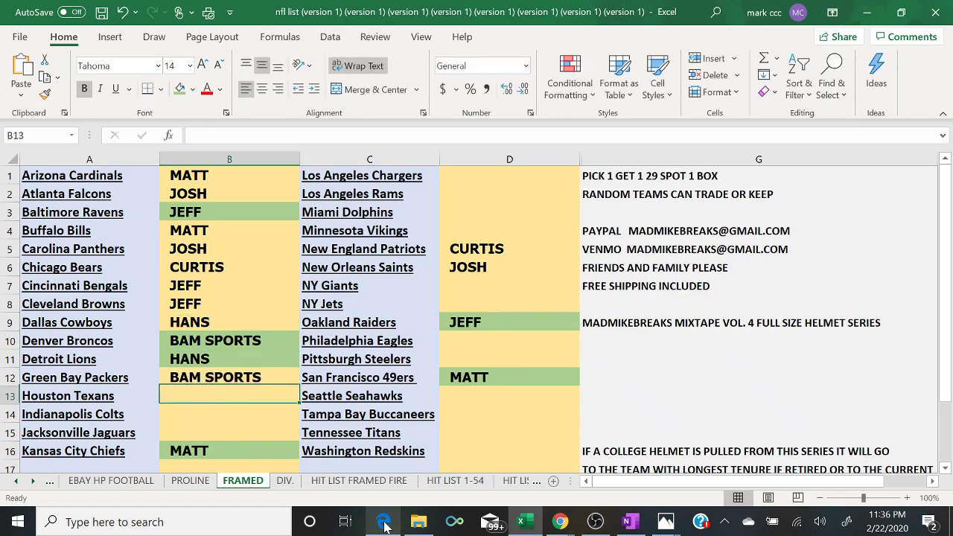
{"action": "left_click", "coordinate": [384, 524]}
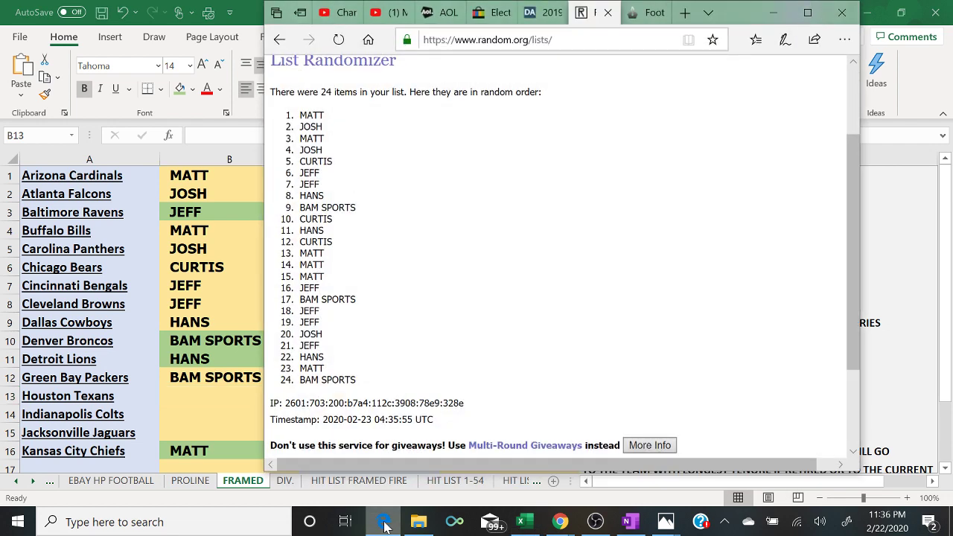
{"action": "left_click", "coordinate": [385, 523]}
{"action": "type", "text": "CURTIS"}
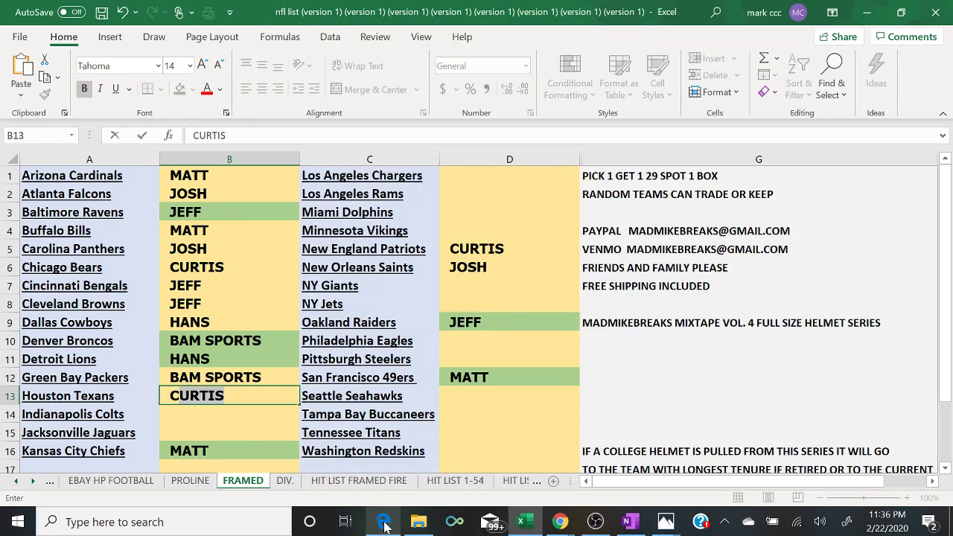
{"action": "key", "text": "Return"}
{"action": "type", "text": "HANS"}
{"action": "key", "text": "Return"}
{"action": "left_click", "coordinate": [384, 523]}
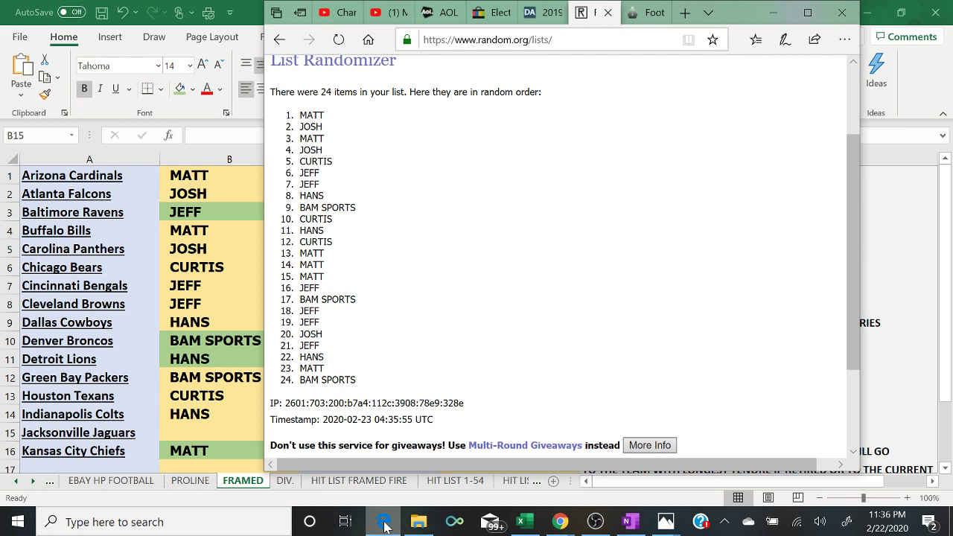
{"action": "left_click", "coordinate": [385, 524]}
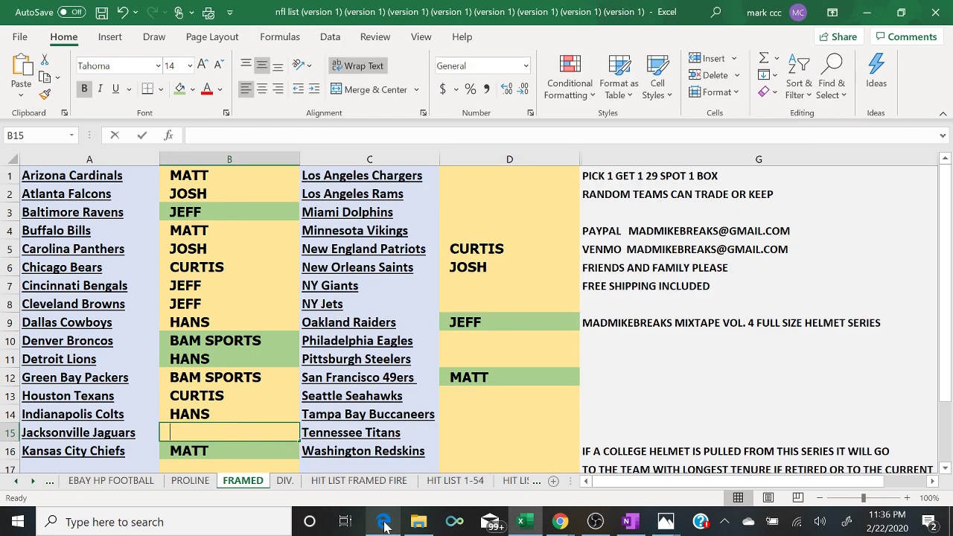
{"action": "type", "text": "CURTIS"}
{"action": "key", "text": "Return"}
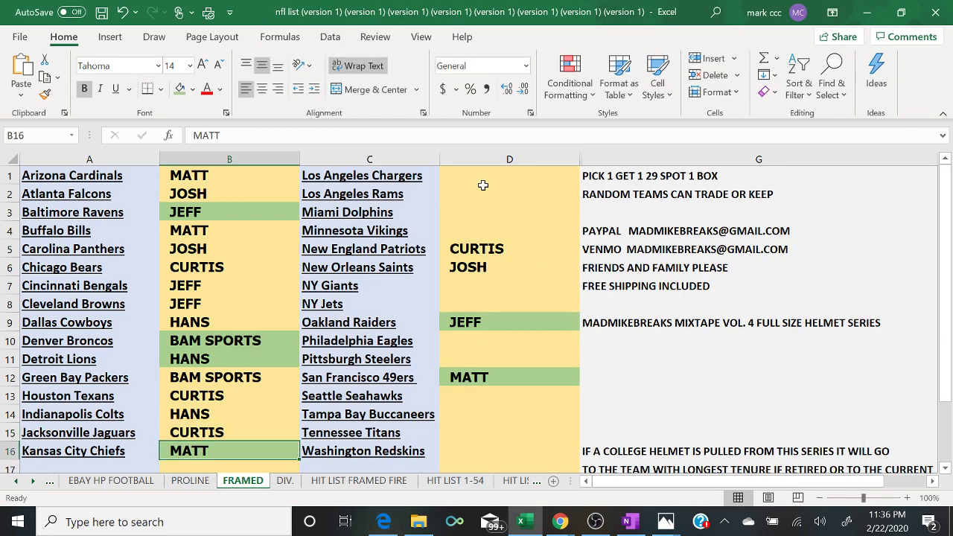
- Enter the same shuffled buyer name into D1, D2 and D3
{"action": "left_click", "coordinate": [476, 178]}
{"action": "type", "text": "MATT"}
{"action": "key", "text": "Return"}
{"action": "type", "text": "MATT"}
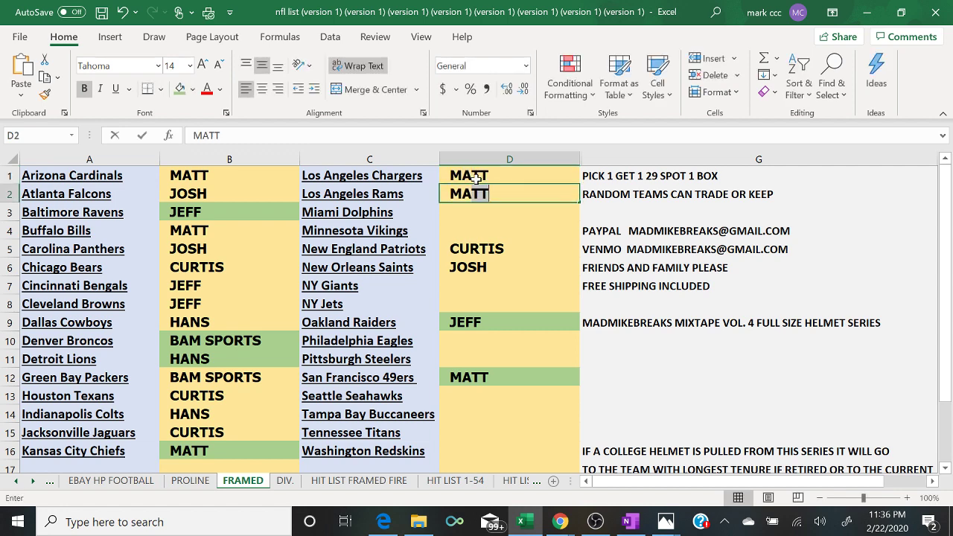
{"action": "key", "text": "Return"}
{"action": "type", "text": "MATT"}
{"action": "key", "text": "Return"}
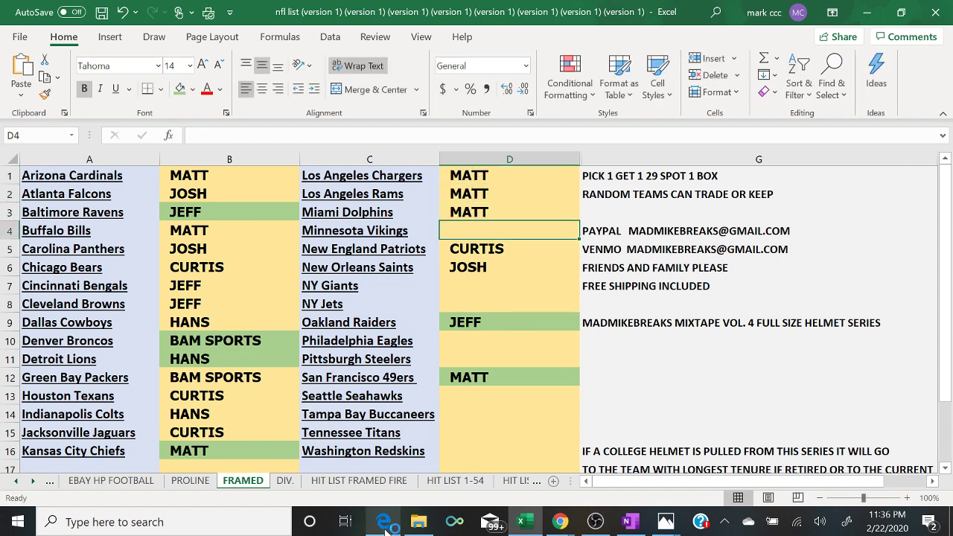
- Enter the next shuffled buyer names into D4 through D10, including BAM SPORTS in D7
{"action": "left_click", "coordinate": [384, 524]}
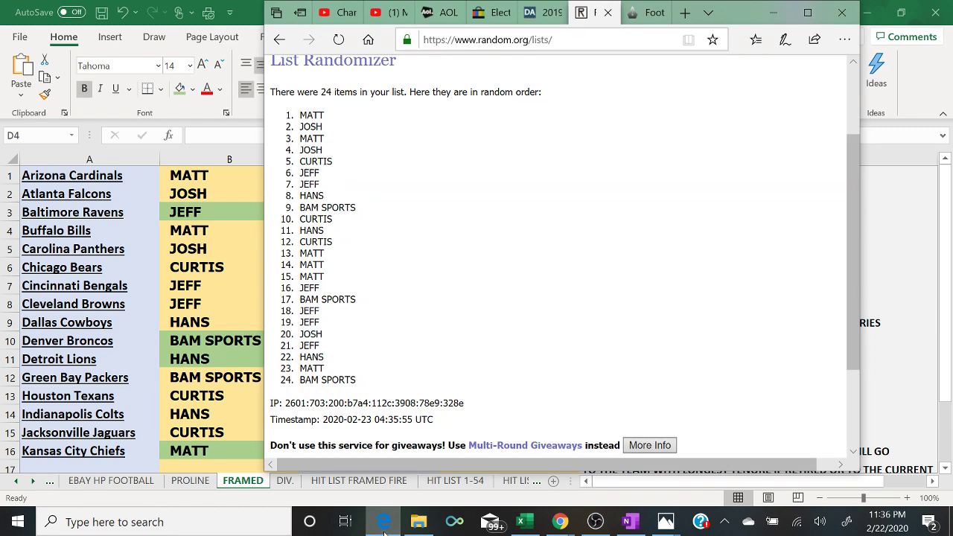
{"action": "left_click", "coordinate": [384, 524]}
{"action": "type", "text": "JEFF"}
{"action": "key", "text": "Return"}
{"action": "type", "text": "CURTIS"}
{"action": "key", "text": "Return"}
{"action": "type", "text": "JOSH"}
{"action": "key", "text": "Return"}
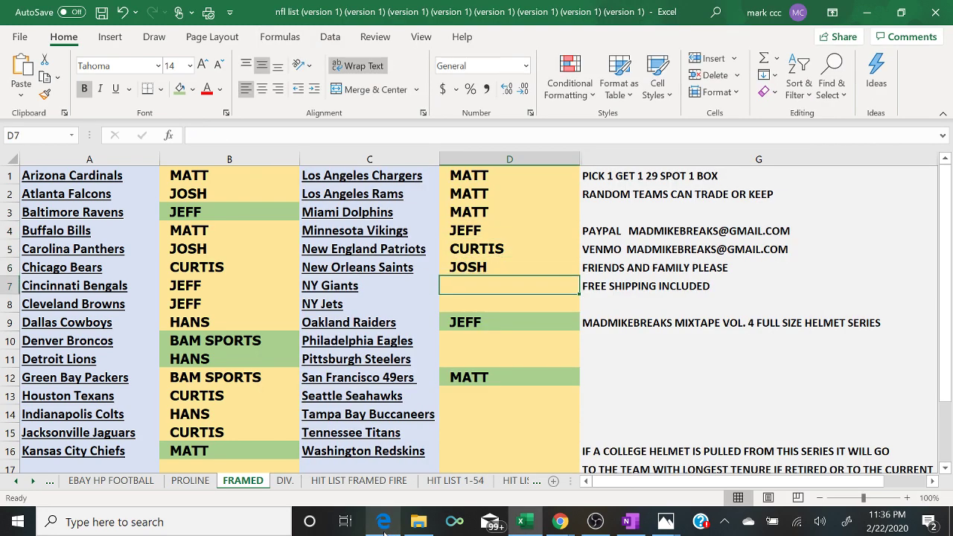
{"action": "type", "text": "BAM SPORTS"}
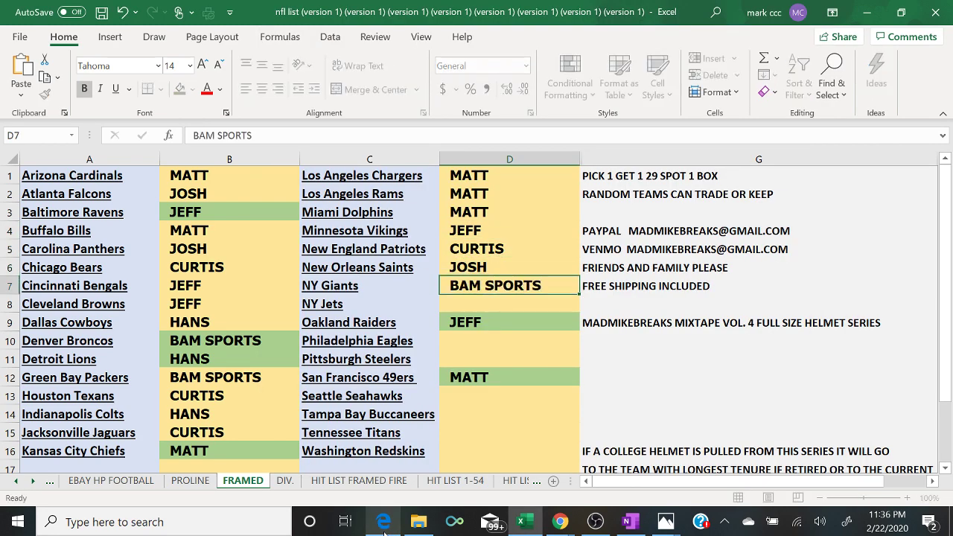
{"action": "key", "text": "Return"}
{"action": "left_click", "coordinate": [384, 523]}
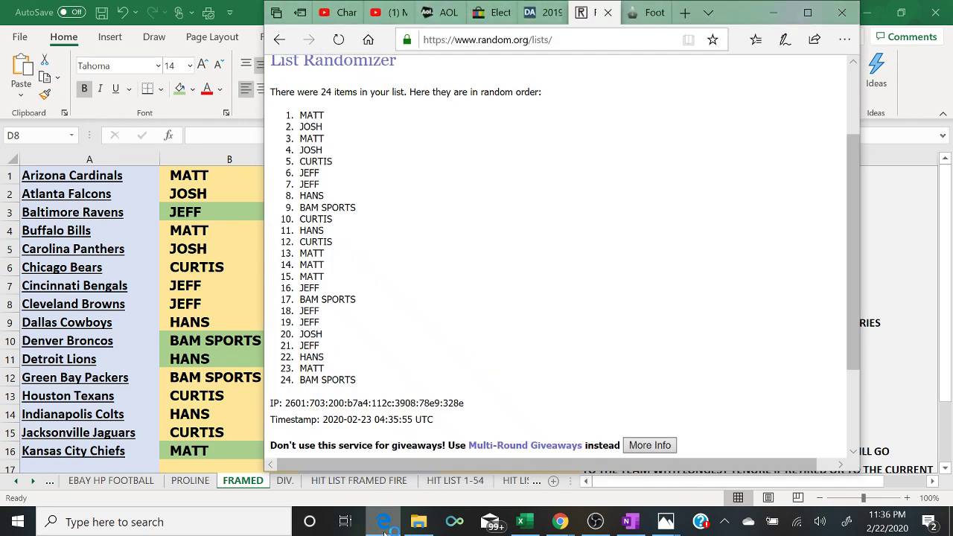
{"action": "left_click", "coordinate": [384, 525]}
{"action": "type", "text": "JEFF"}
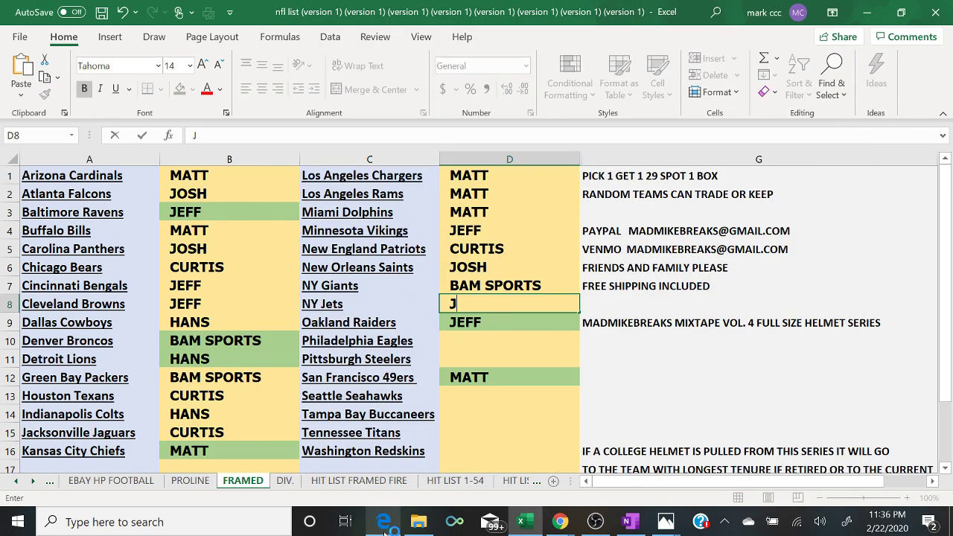
{"action": "key", "text": "Return"}
{"action": "key", "text": "Return"}
{"action": "type", "text": "JEFF"}
{"action": "key", "text": "Return"}
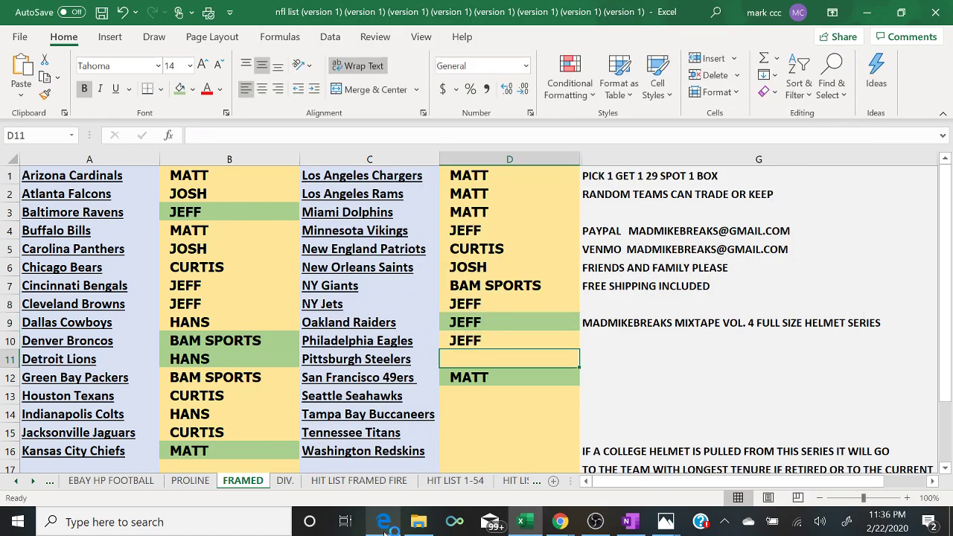
- Finish column D with buyer names in D11–D16, ending with BAM SPORTS
{"action": "left_click", "coordinate": [384, 523]}
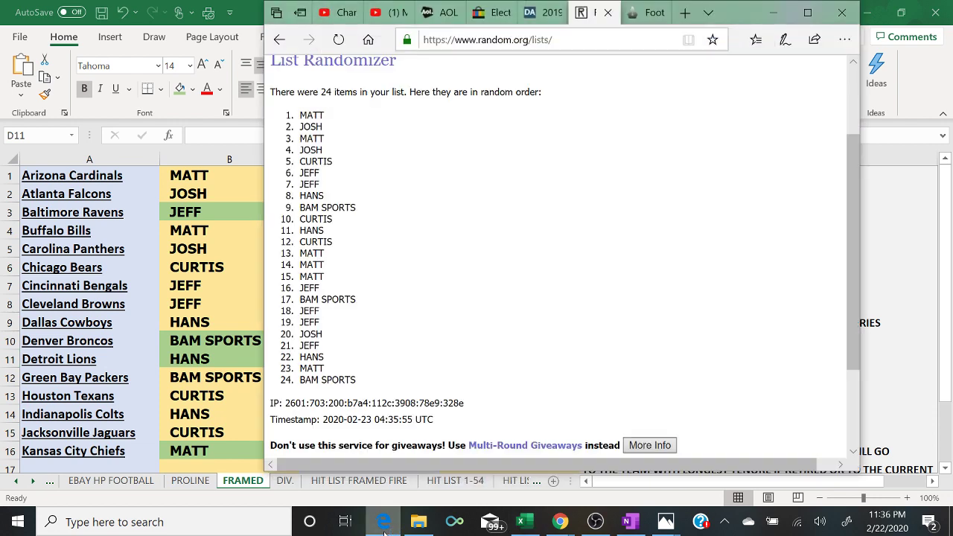
{"action": "left_click", "coordinate": [384, 525]}
{"action": "type", "text": "JOSH"}
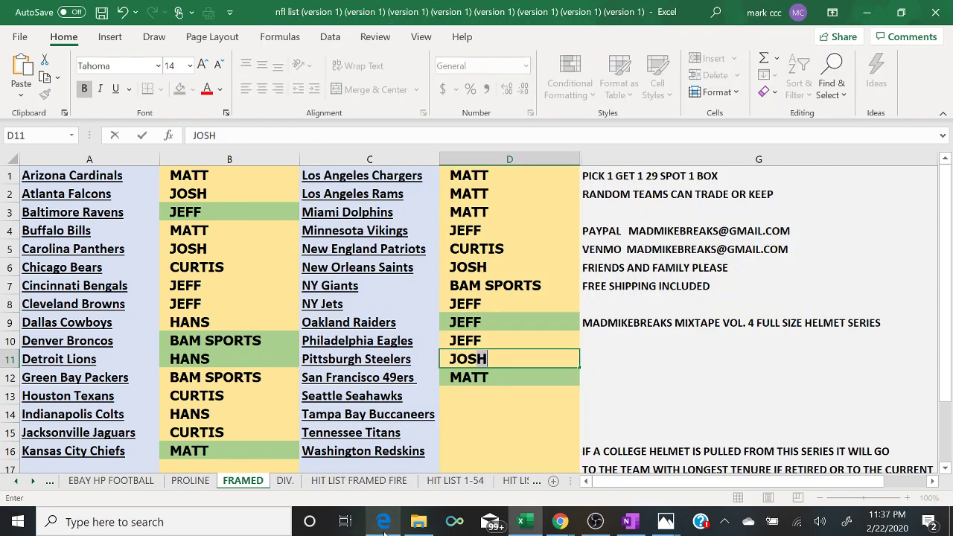
{"action": "key", "text": "Return"}
{"action": "key", "text": "Return"}
{"action": "type", "text": "JEFF"}
{"action": "key", "text": "Return"}
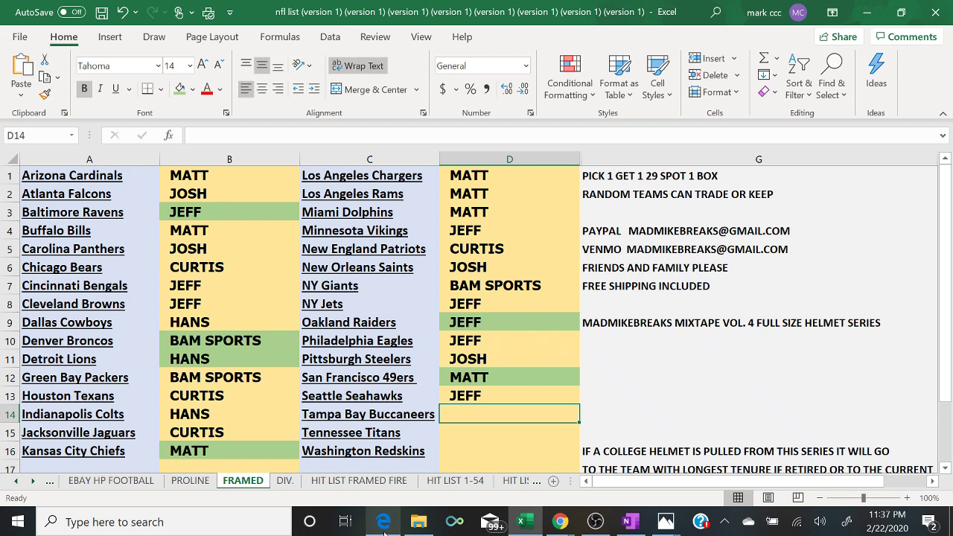
{"action": "left_click", "coordinate": [385, 524]}
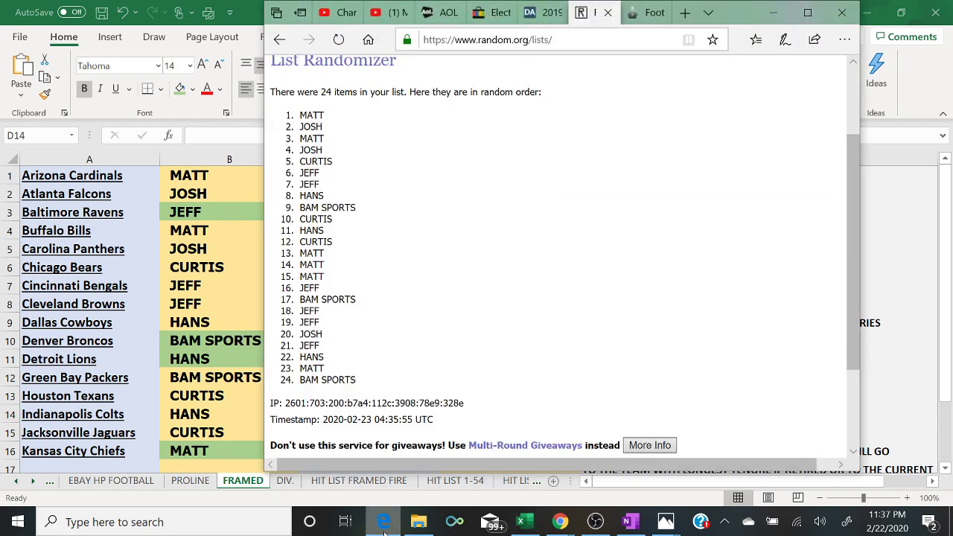
{"action": "left_click", "coordinate": [385, 523]}
{"action": "type", "text": "HANS"}
{"action": "key", "text": "Return"}
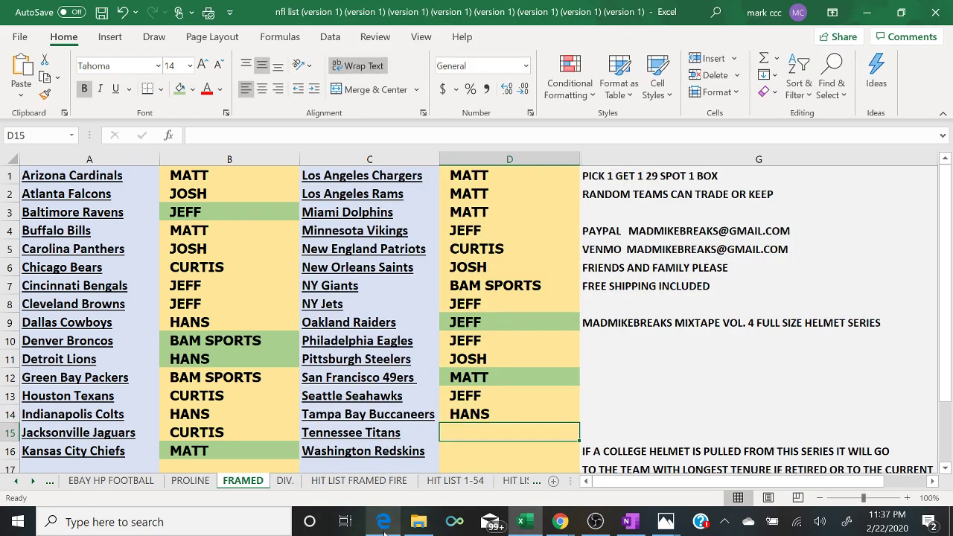
{"action": "left_click", "coordinate": [384, 524]}
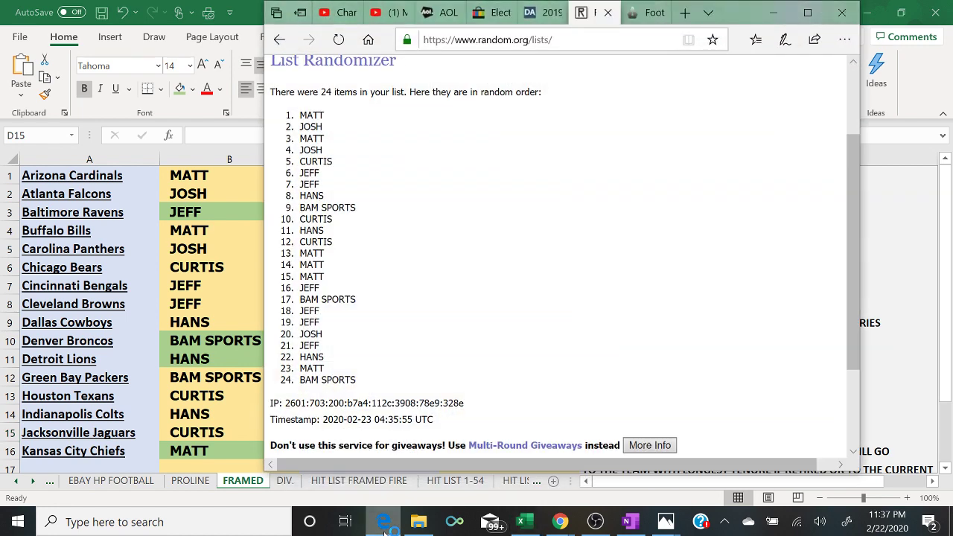
{"action": "left_click", "coordinate": [384, 524]}
{"action": "type", "text": "MATT"}
{"action": "key", "text": "Return"}
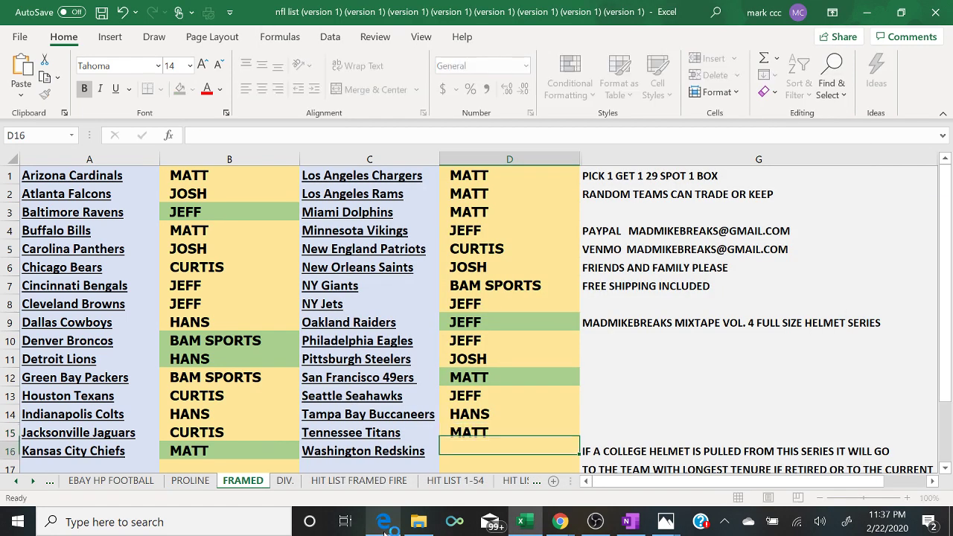
{"action": "type", "text": "BAM SPORTSAM SPORTS"}
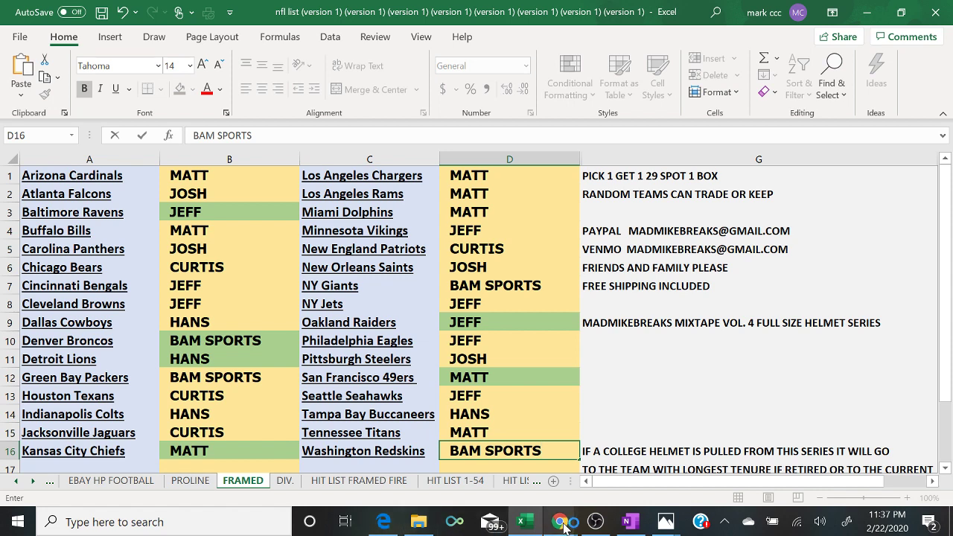
- Bring up the stream's YouTube live chat window, ready to write a message
{"action": "mouse_move", "coordinate": [560, 522]}
{"action": "left_click", "coordinate": [654, 464]}
{"action": "left_click", "coordinate": [655, 465]}
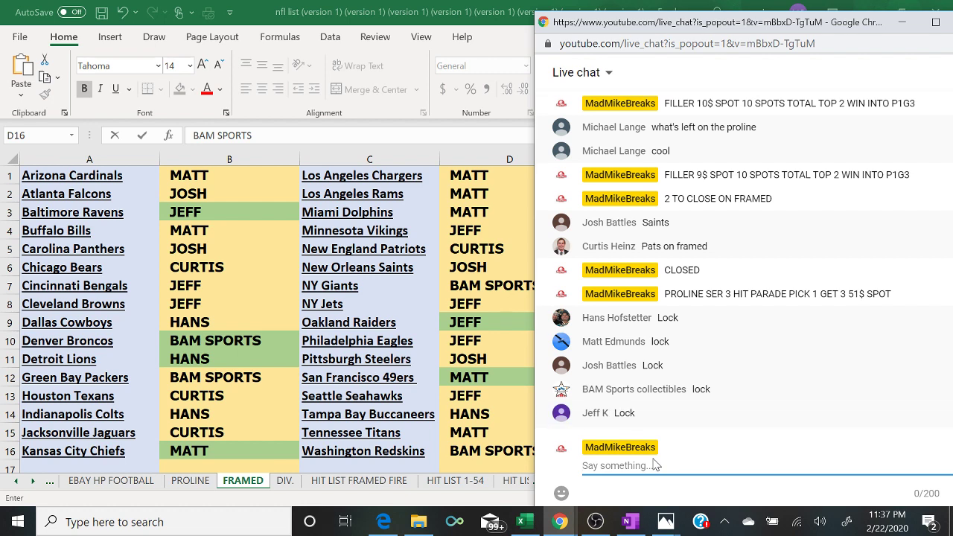
- Fill column B and column D on the FRAMED sheet with green, then bring up the OneNote notebook
{"action": "left_click", "coordinate": [193, 158]}
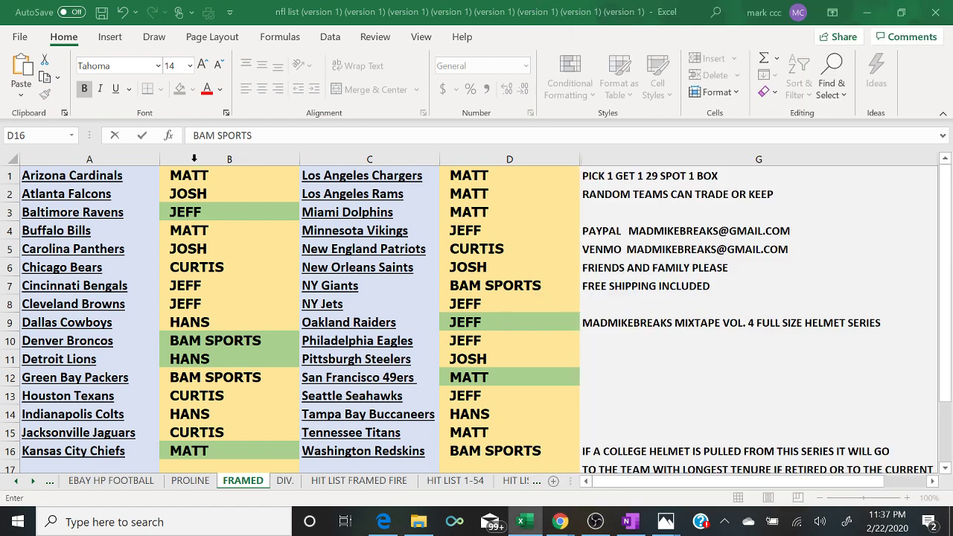
{"action": "left_click", "coordinate": [194, 158]}
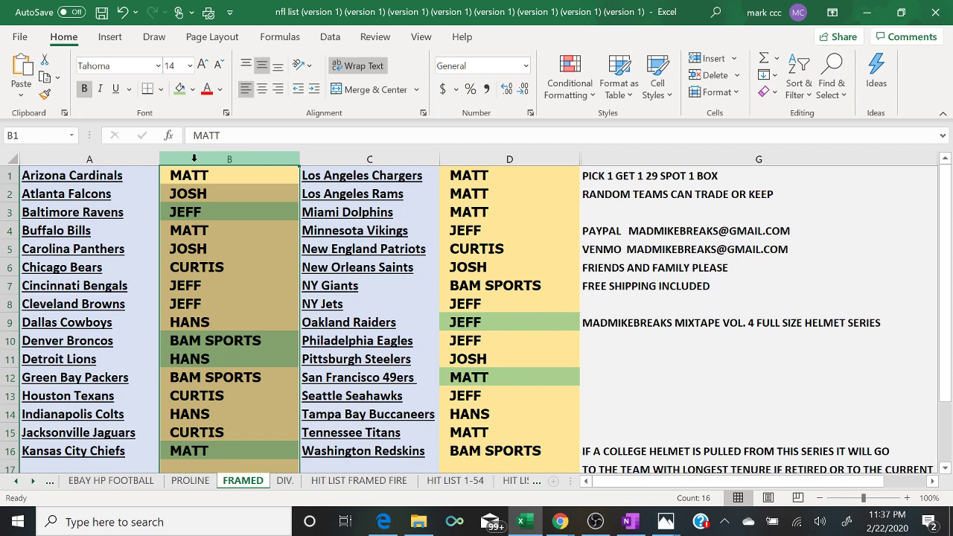
{"action": "left_click", "coordinate": [516, 154]}
{"action": "left_click", "coordinate": [181, 90]}
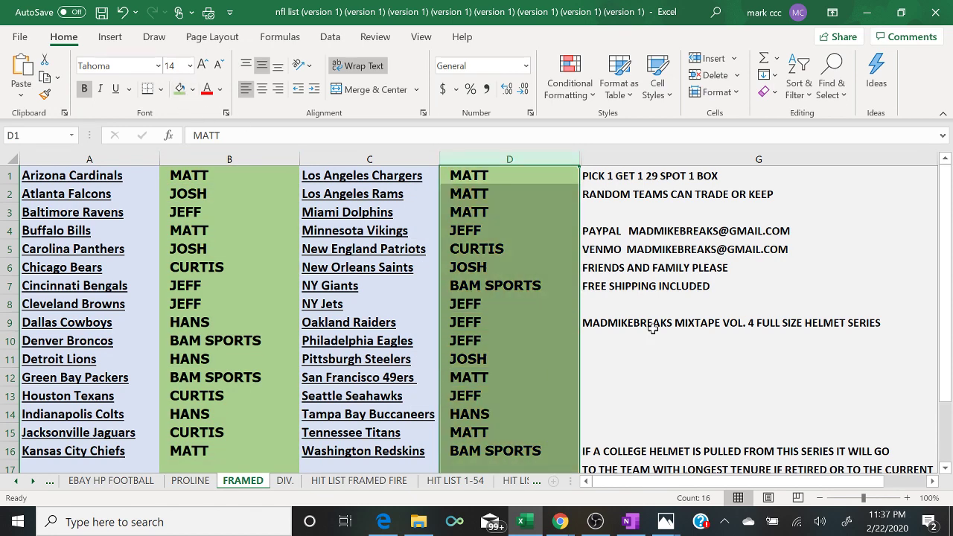
{"action": "left_click", "coordinate": [676, 384]}
{"action": "left_click", "coordinate": [629, 523]}
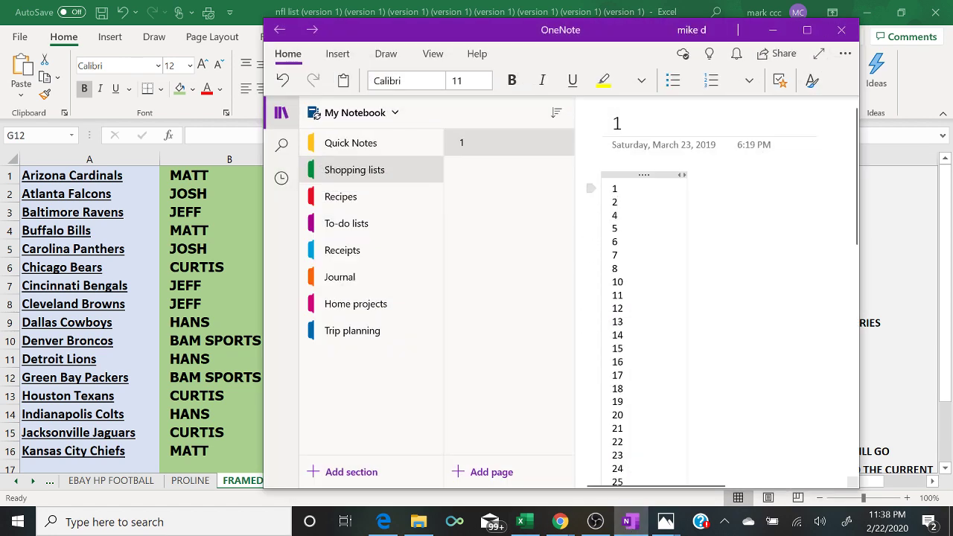
- Copy the note's full number list, minimize OneNote and return to the randomizer browser
{"action": "left_click_drag", "start_coordinate": [612, 188], "coordinate": [647, 503]}
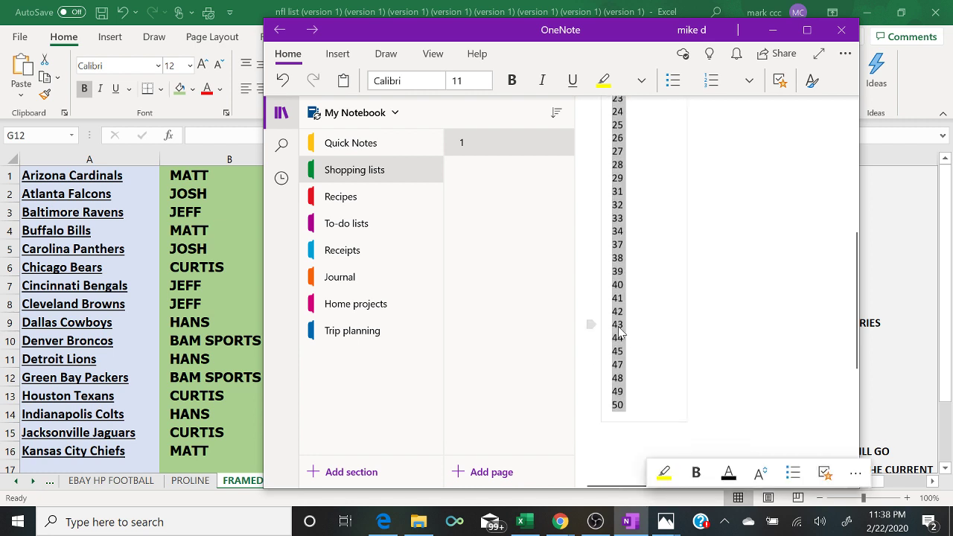
{"action": "right_click", "coordinate": [617, 327]}
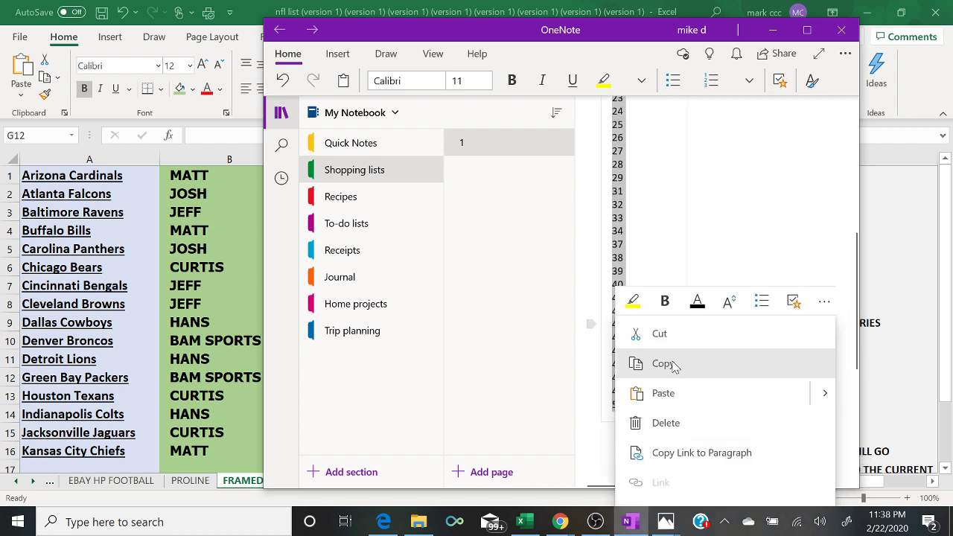
{"action": "left_click", "coordinate": [638, 364]}
{"action": "left_click", "coordinate": [773, 30]}
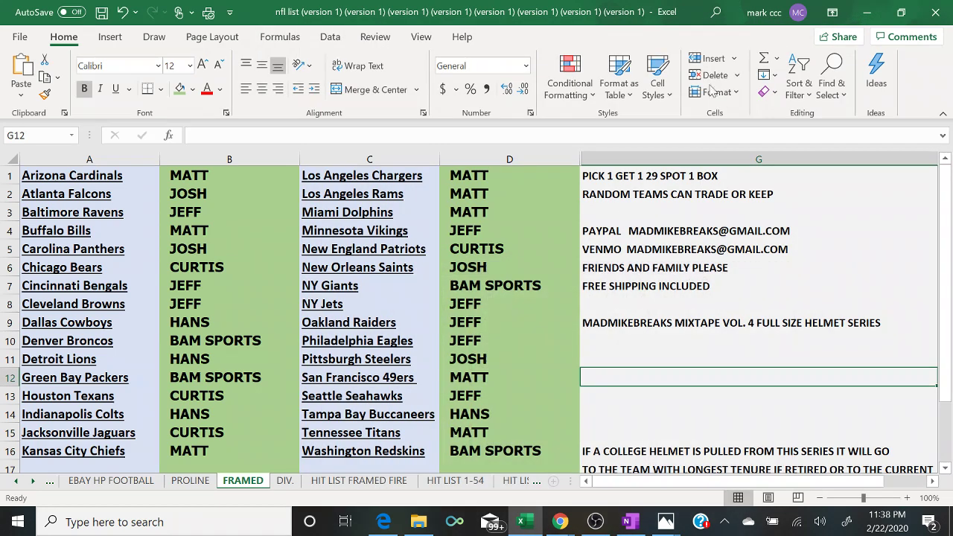
{"action": "left_click", "coordinate": [383, 522]}
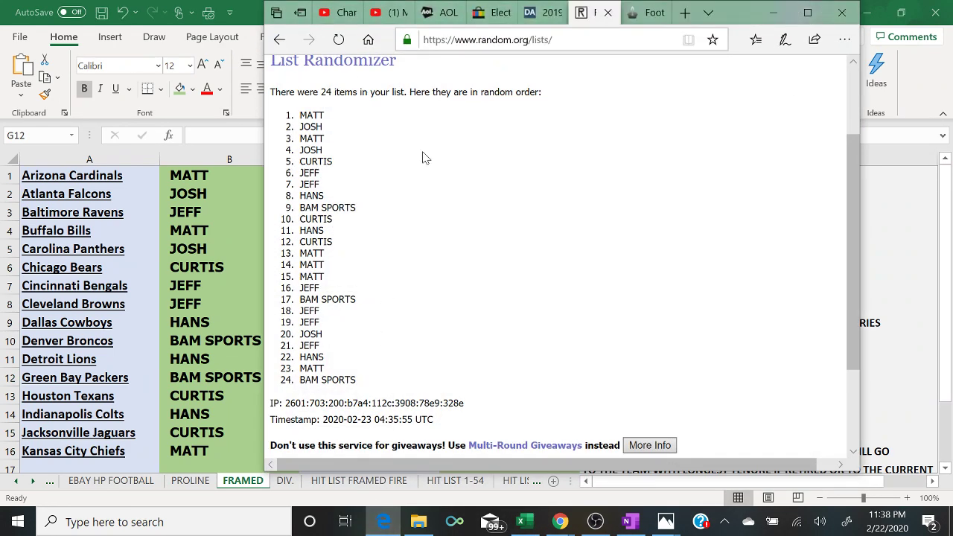
- Maximize the browser, start a fresh List Randomizer, and paste the numbers without the trailing blank line
{"action": "left_click", "coordinate": [807, 12]}
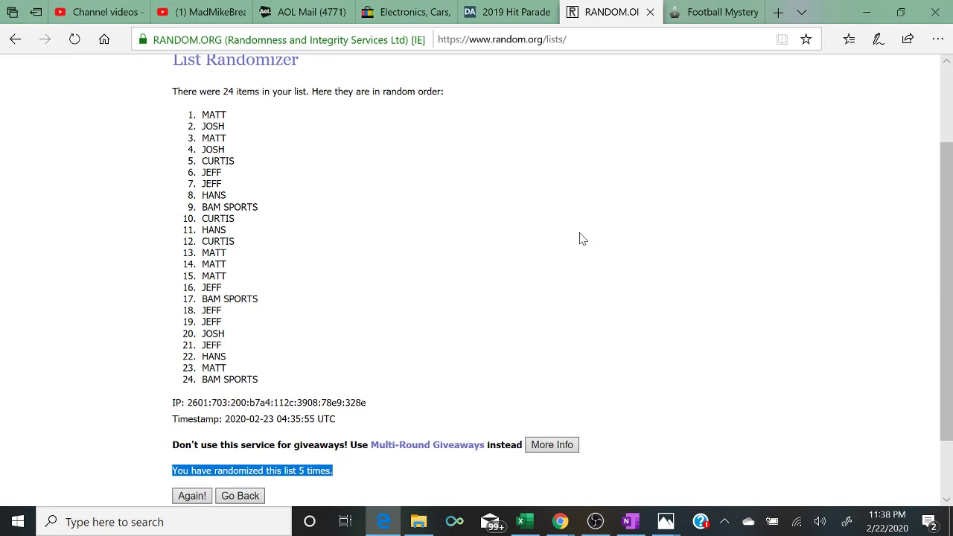
{"action": "scroll", "coordinate": [583, 239], "scroll_direction": "down", "scroll_amount": 1}
{"action": "mouse_move", "coordinate": [355, 81]}
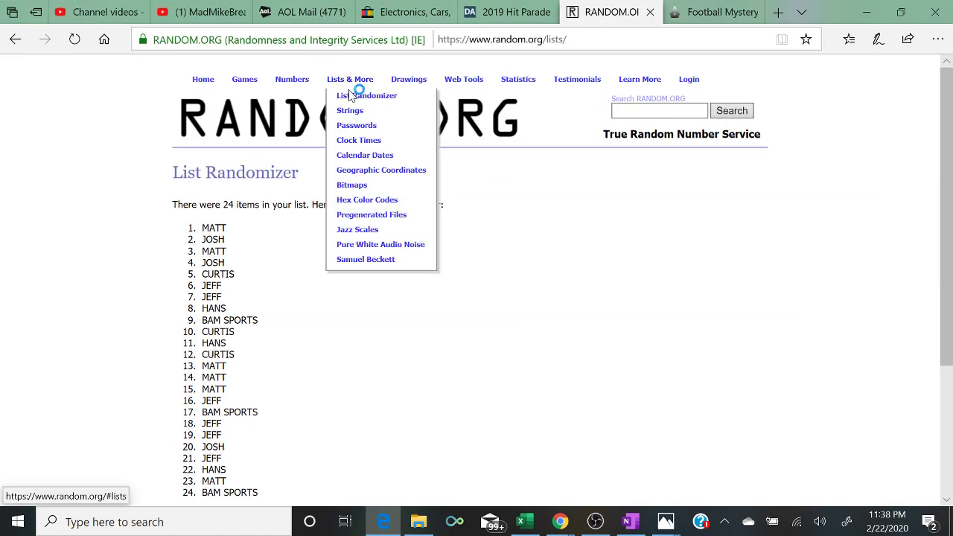
{"action": "left_click", "coordinate": [350, 97]}
{"action": "right_click", "coordinate": [313, 384]}
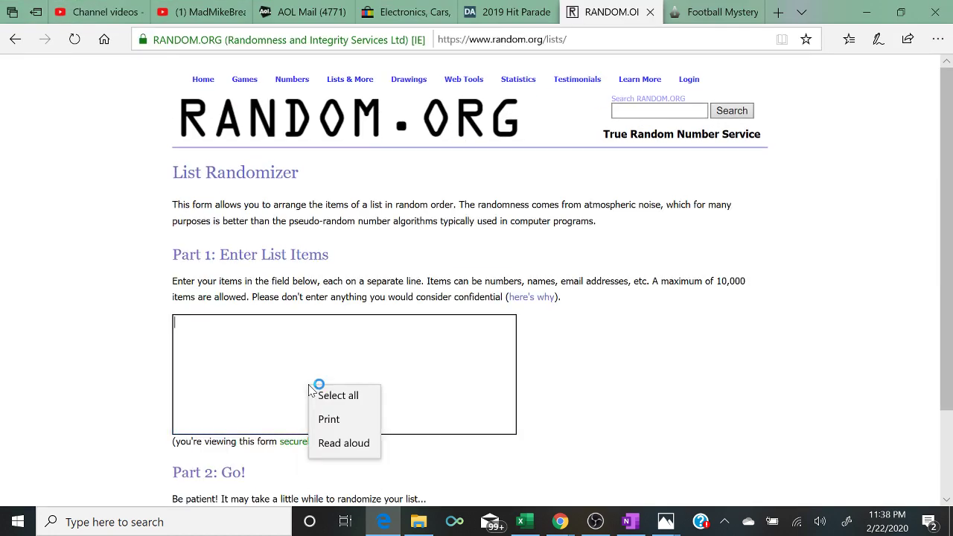
{"action": "left_click", "coordinate": [328, 400]}
{"action": "key", "text": "Return"}
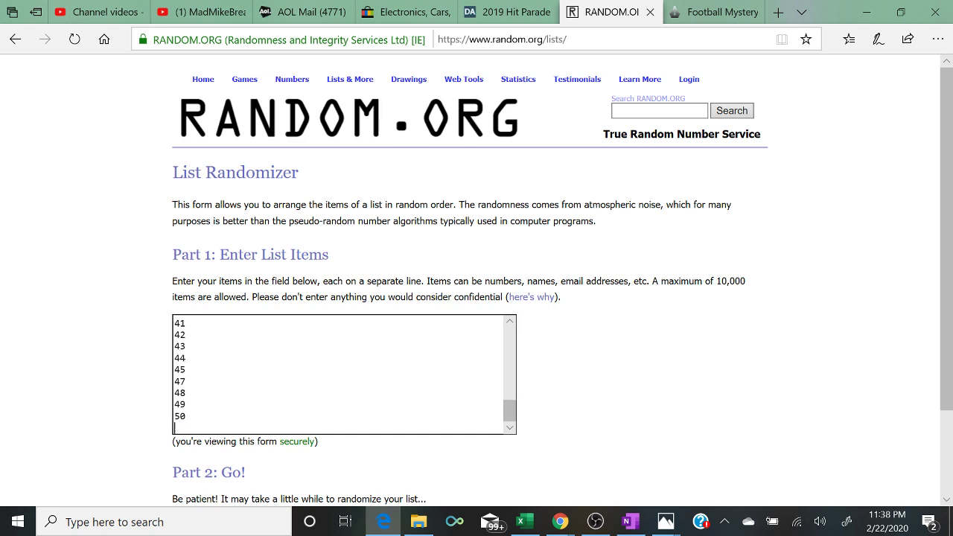
{"action": "key", "text": "BackSpace"}
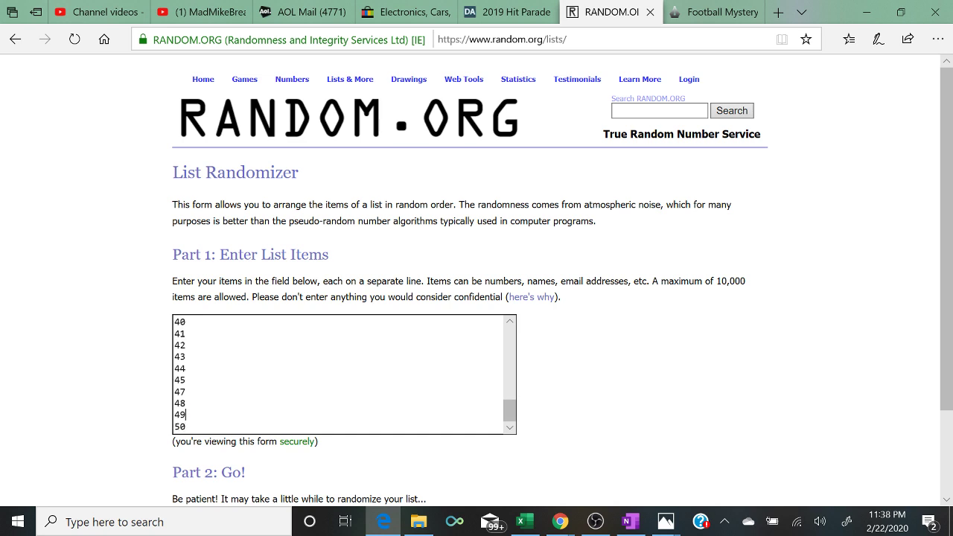
{"action": "key", "text": "Up"}
{"action": "key", "text": "Up"}
{"action": "key", "text": "Up"}
{"action": "key", "text": "Up"}
{"action": "key", "text": "Up"}
{"action": "key", "text": "Up"}
{"action": "key", "text": "Up"}
{"action": "key", "text": "Up"}
{"action": "key", "text": "Up"}
{"action": "key", "text": "Up"}
{"action": "key", "text": "Up"}
{"action": "key", "text": "Up"}
{"action": "key", "text": "Up"}
{"action": "key", "text": "Up"}
{"action": "key", "text": "Up"}
{"action": "key", "text": "Up"}
{"action": "key", "text": "Up"}
{"action": "key", "text": "Up"}
{"action": "key", "text": "Up"}
{"action": "key", "text": "Up"}
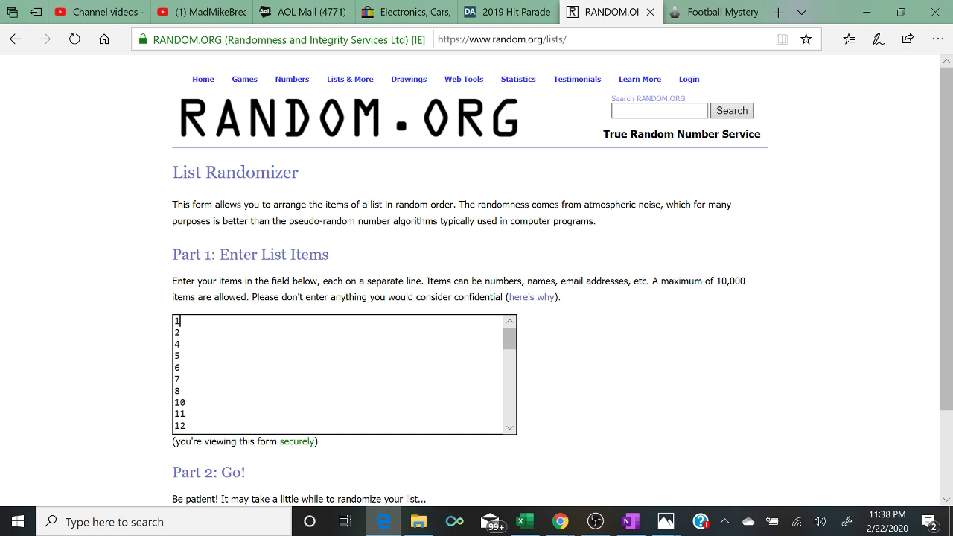
{"action": "scroll", "coordinate": [477, 280], "scroll_direction": "down", "scroll_amount": 2}
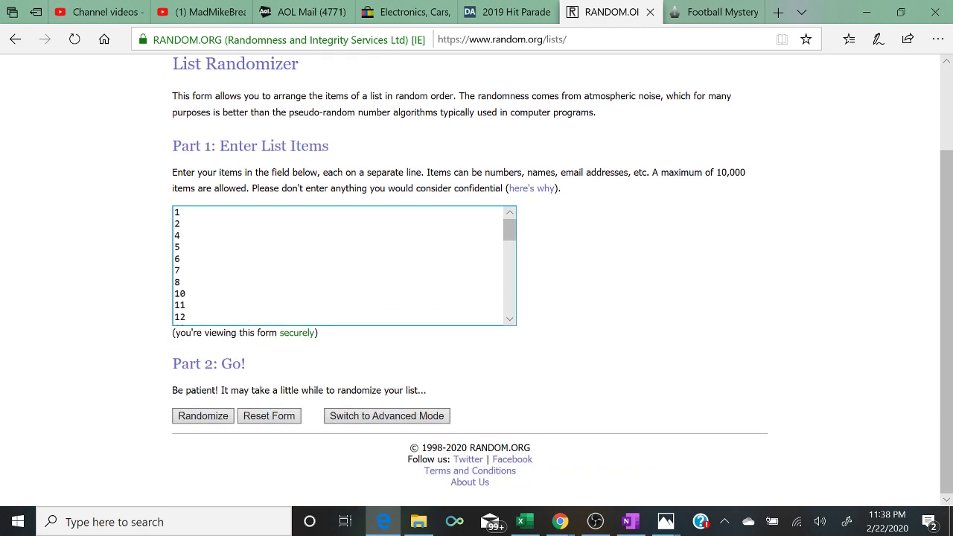
- Randomize the number list, then shuffle it again with Again! several more times
{"action": "left_click", "coordinate": [196, 417]}
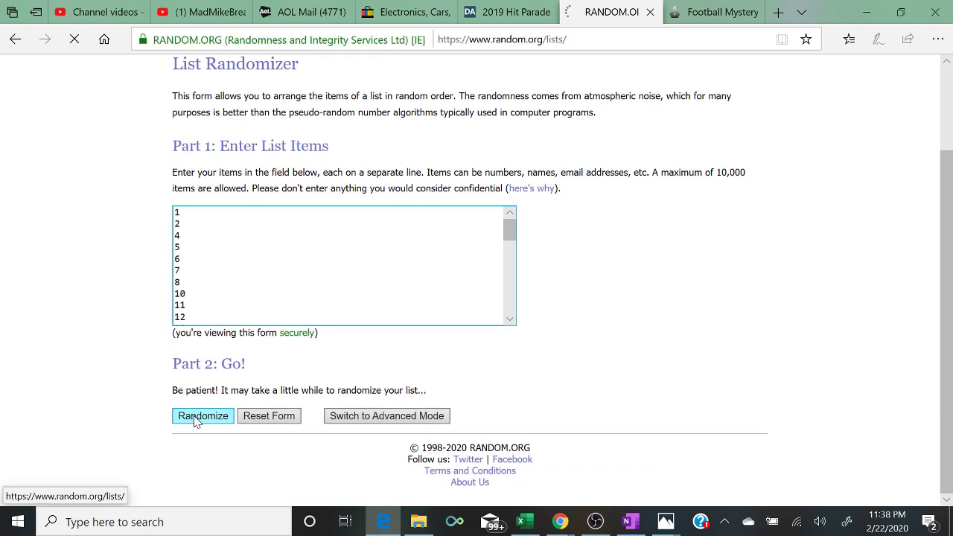
{"action": "scroll", "coordinate": [196, 417], "scroll_direction": "down", "scroll_amount": 5}
{"action": "left_click", "coordinate": [194, 418]}
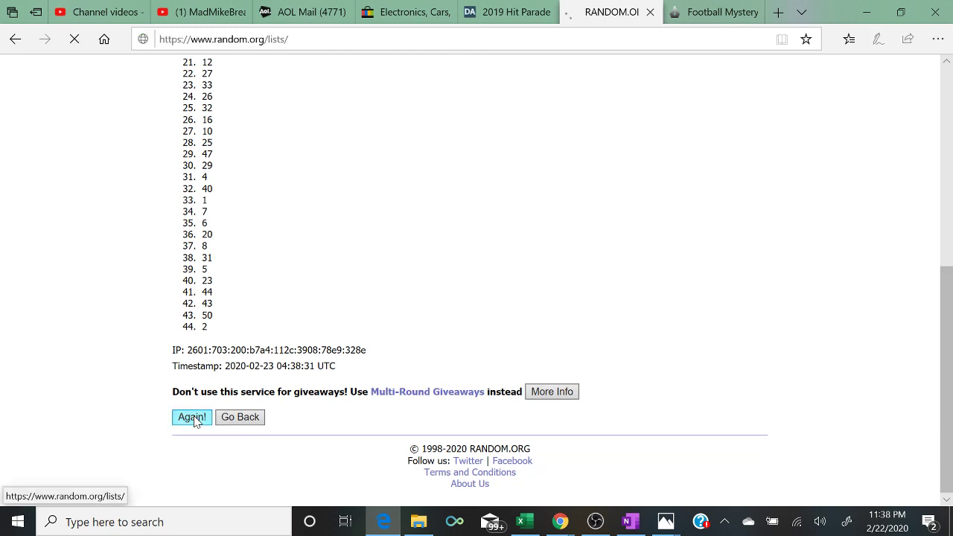
{"action": "scroll", "coordinate": [196, 421], "scroll_direction": "down", "scroll_amount": 5}
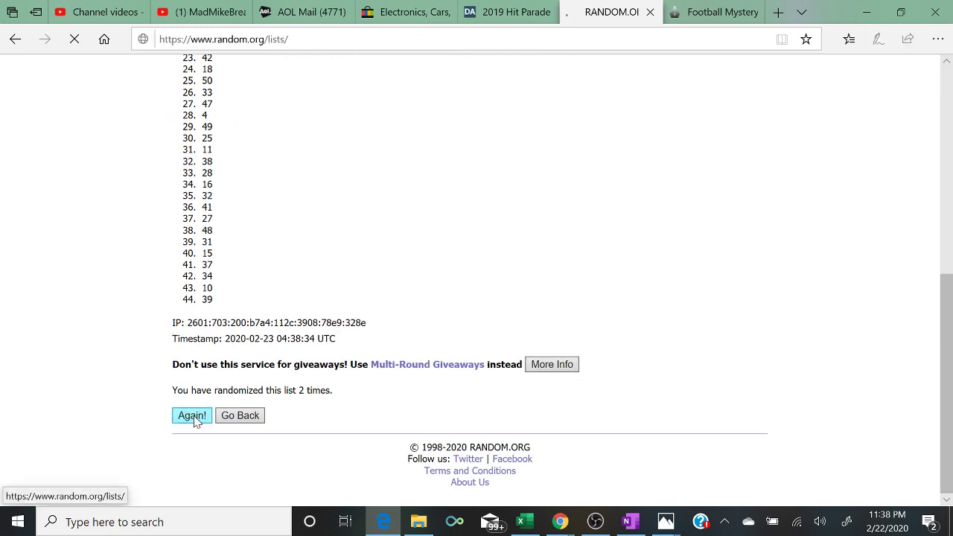
{"action": "scroll", "coordinate": [196, 421], "scroll_direction": "down", "scroll_amount": 5}
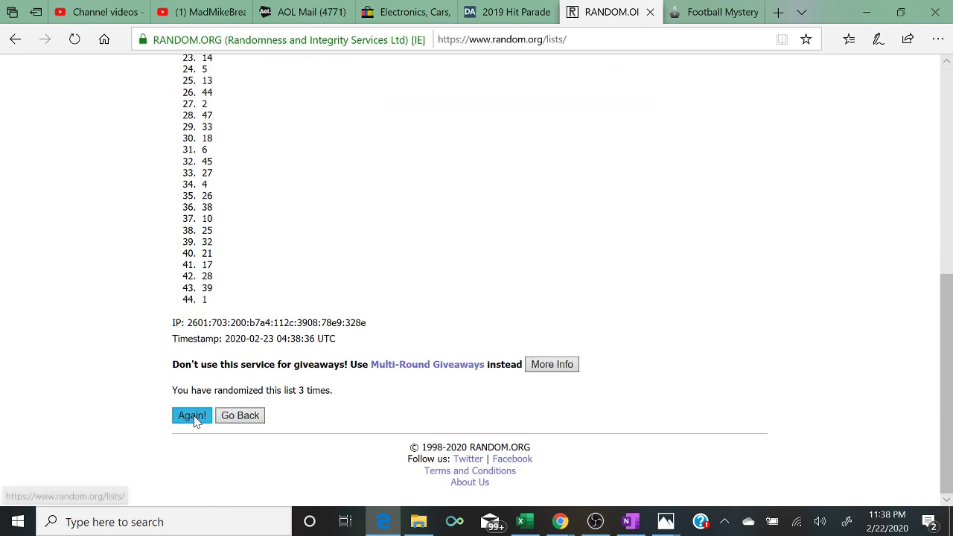
{"action": "left_click", "coordinate": [192, 417]}
{"action": "scroll", "coordinate": [196, 421], "scroll_direction": "down", "scroll_amount": 5}
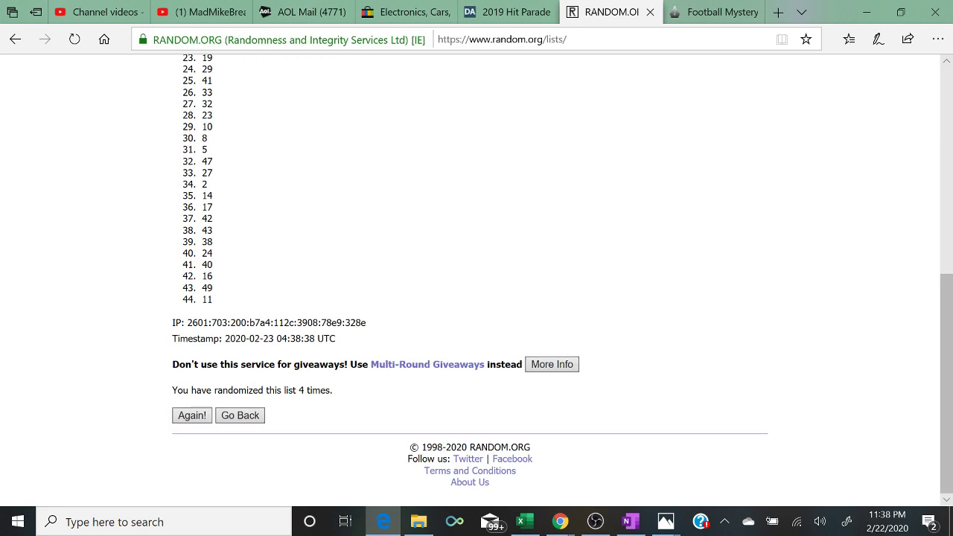
{"action": "left_click", "coordinate": [193, 418]}
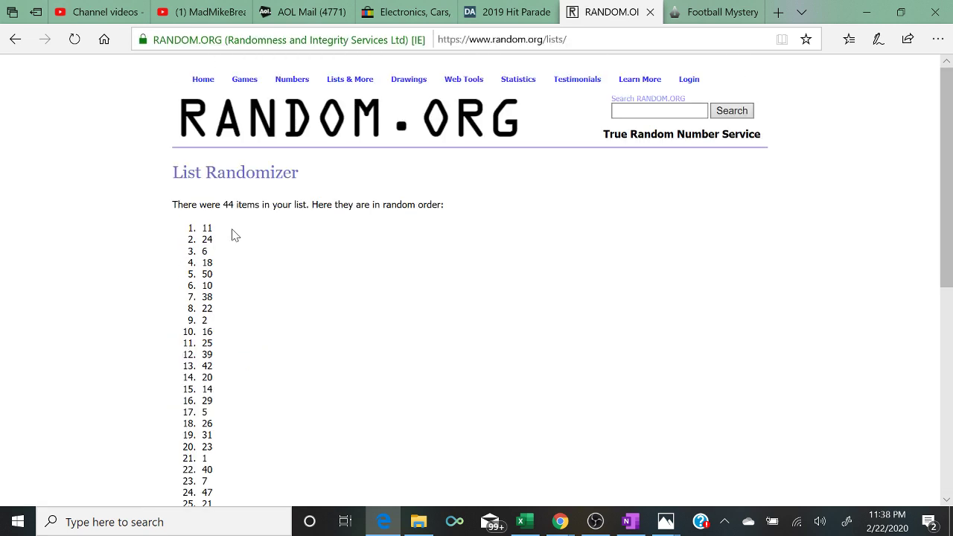
- Highlight the randomization count and the first result, 11, then switch back to the spreadsheet and streaming software
{"action": "left_click_drag", "start_coordinate": [223, 228], "coordinate": [177, 228]}
{"action": "scroll", "coordinate": [177, 227], "scroll_direction": "down", "scroll_amount": 5}
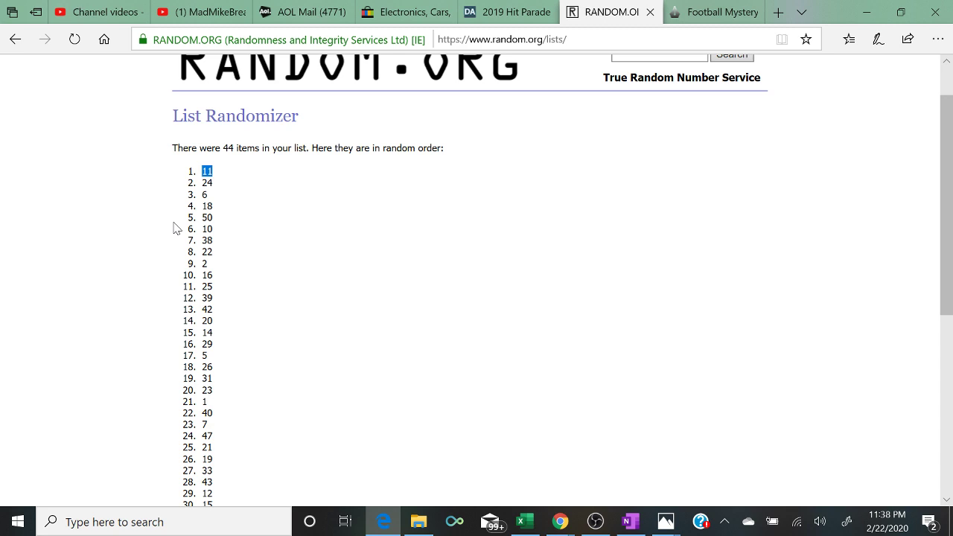
{"action": "left_click_drag", "start_coordinate": [336, 390], "coordinate": [102, 399]}
{"action": "scroll", "coordinate": [102, 398], "scroll_direction": "up", "scroll_amount": 6}
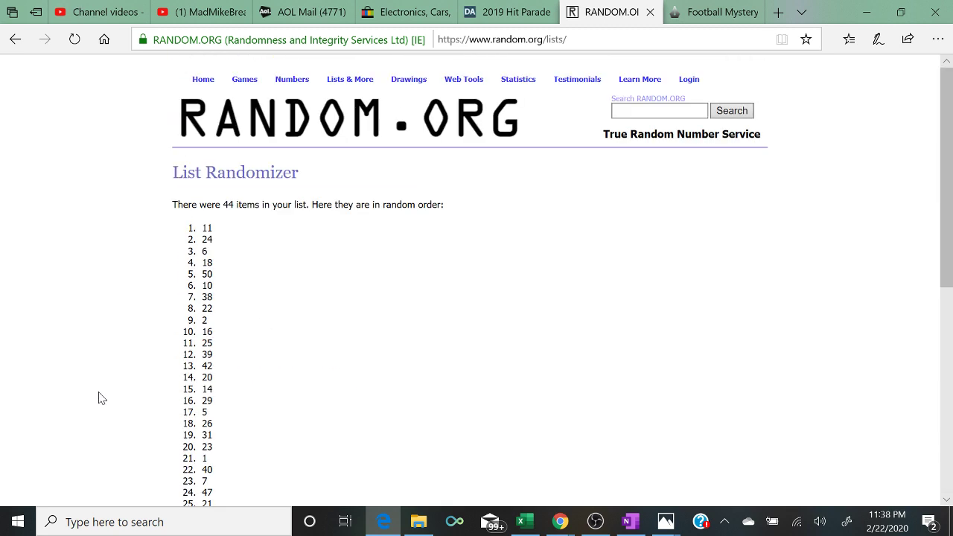
{"action": "left_click_drag", "start_coordinate": [221, 233], "coordinate": [186, 229]}
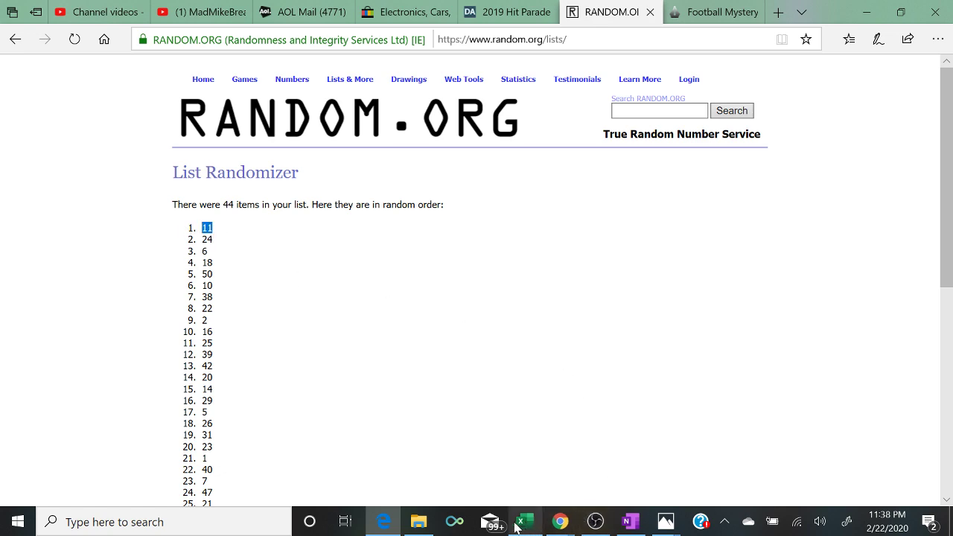
{"action": "left_click", "coordinate": [537, 524]}
{"action": "left_click", "coordinate": [595, 522]}
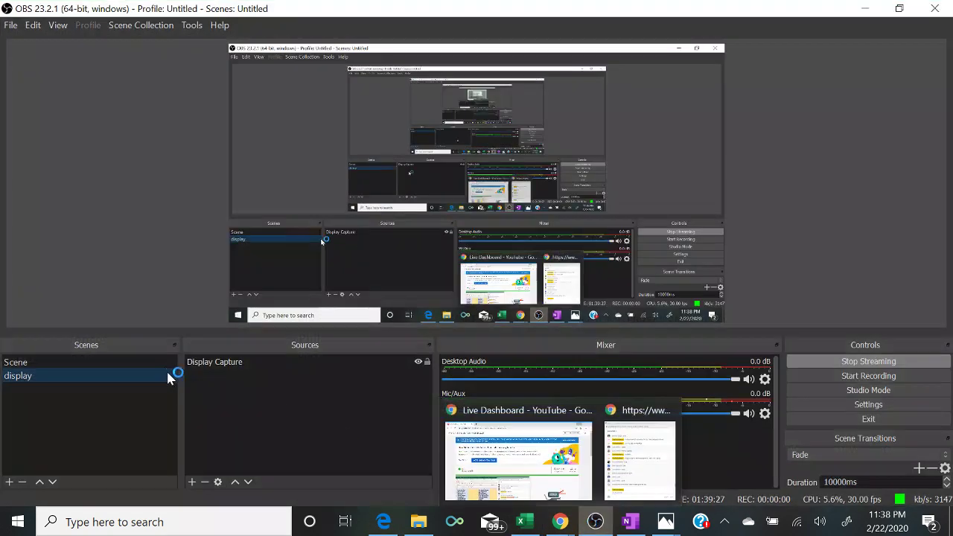